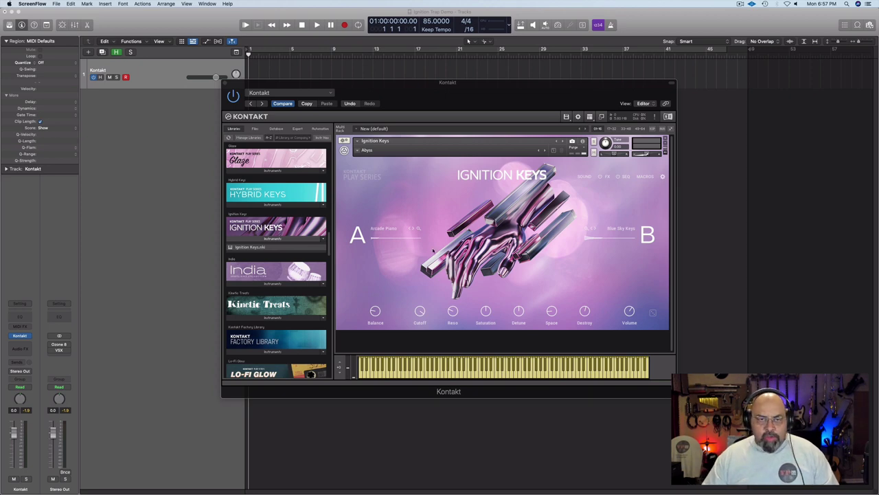
- Load the Abyss preset from the Ignition Keys Keys category and audition the presets following it, one by one, up to Butter
left_click(362, 150)
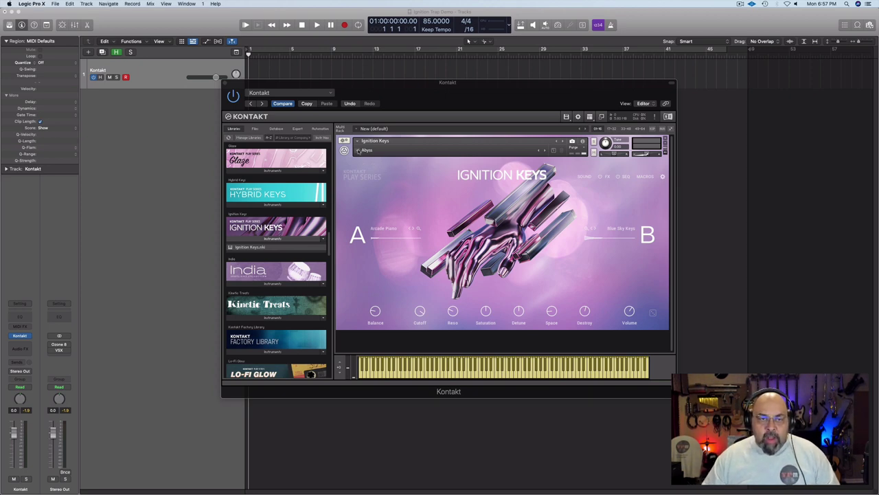
mouse_move(376, 156)
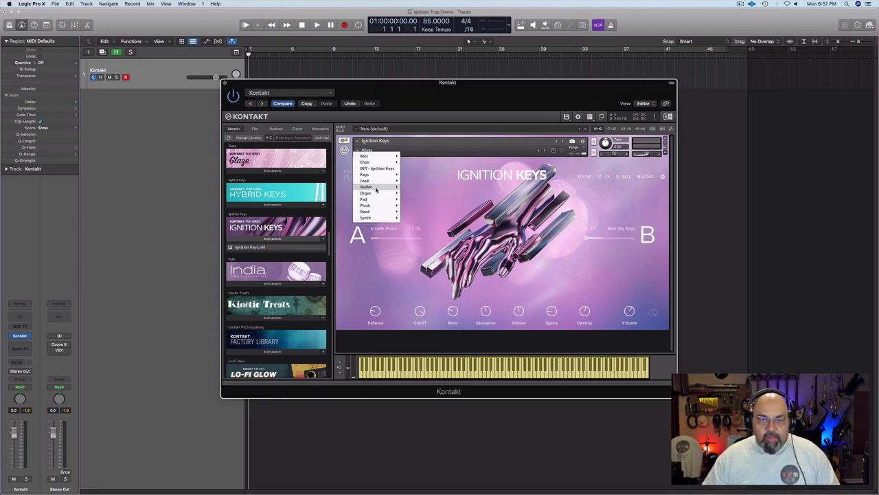
mouse_move(376, 177)
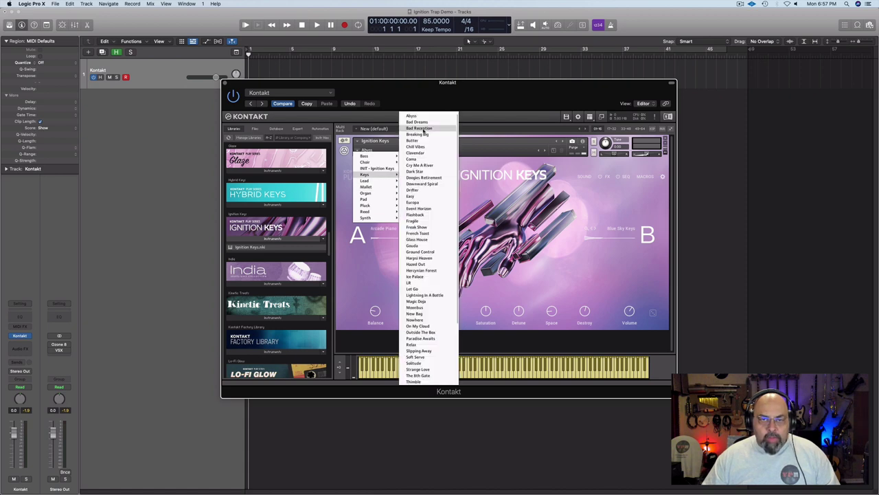
left_click(421, 118)
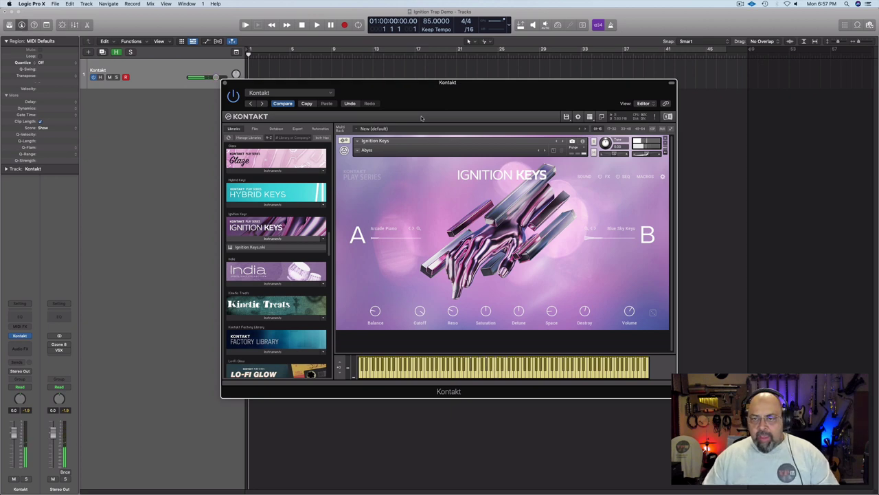
left_click(545, 150)
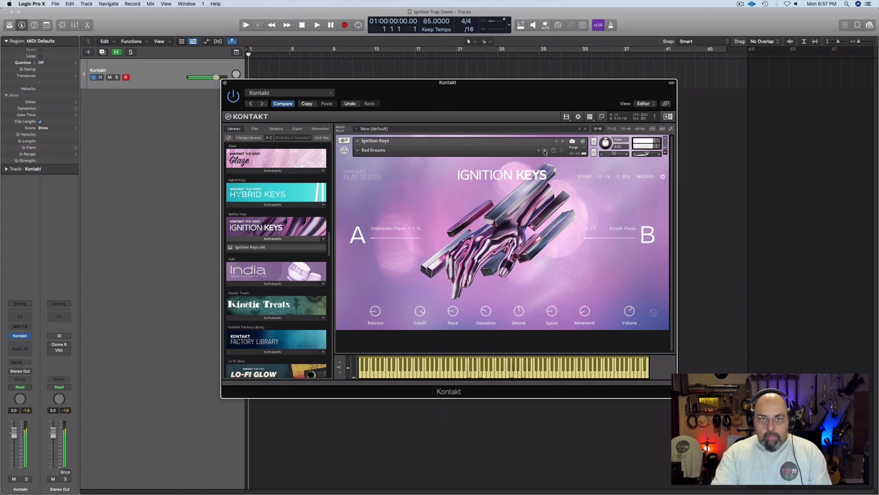
left_click(545, 150)
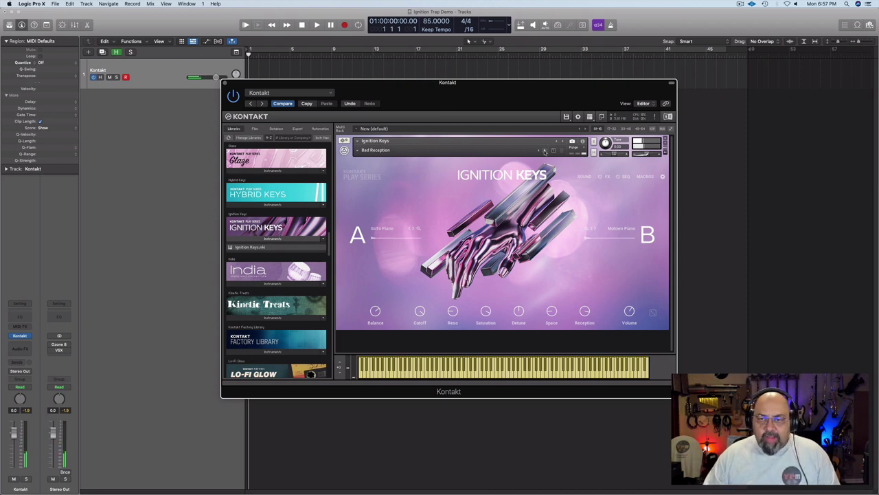
left_click(545, 152)
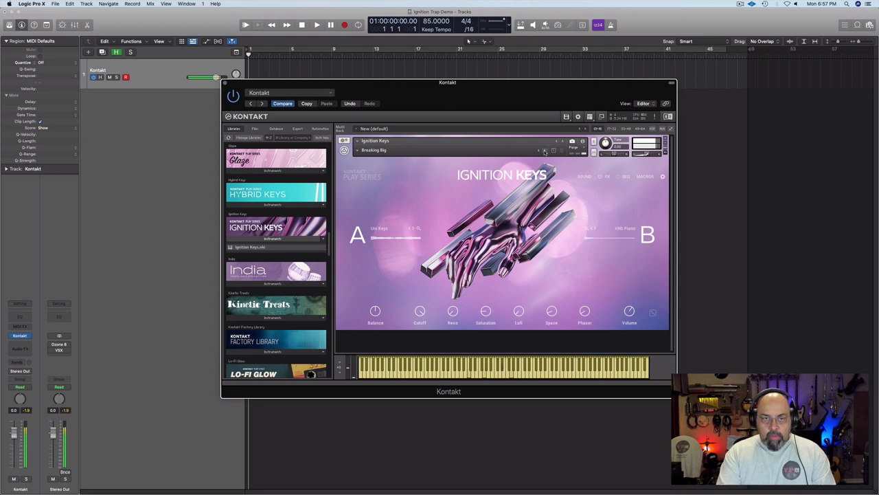
left_click(545, 151)
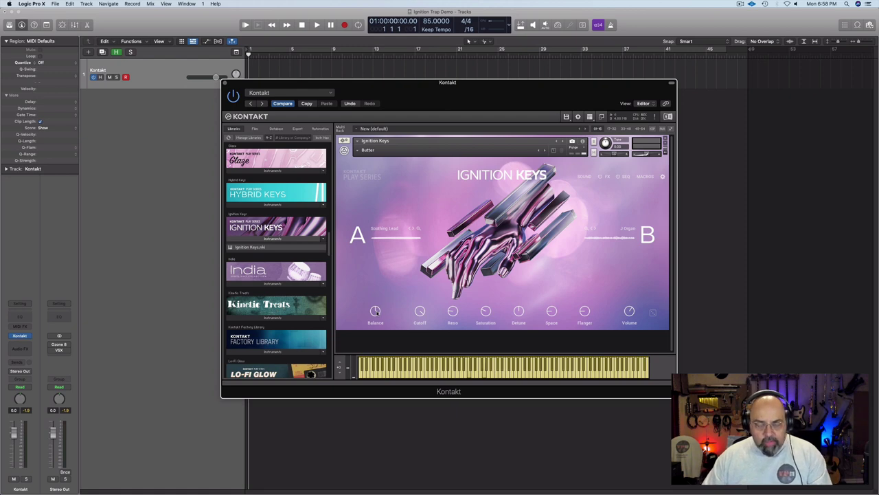
- Try out the Butter preset's macro controls, shifting Balance to about A 40 | 60 B and raising Reso and Flanger
left_click_drag(377, 311, 383, 374)
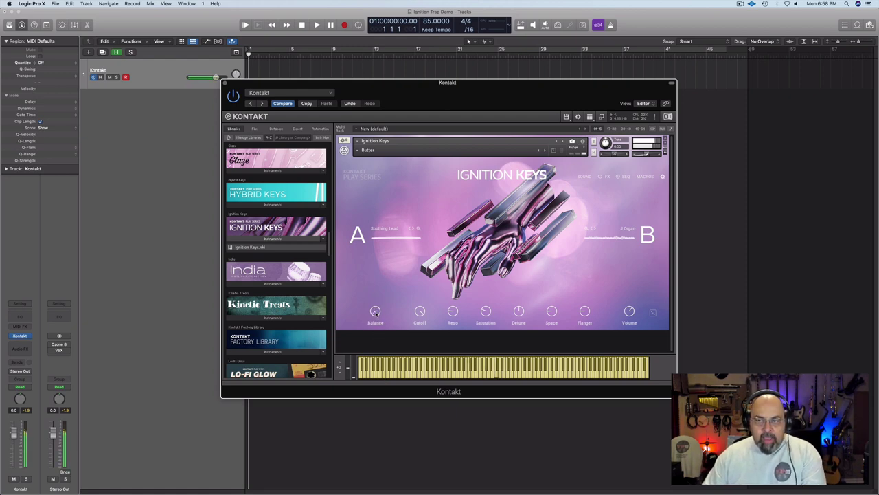
left_click_drag(375, 313, 384, 174)
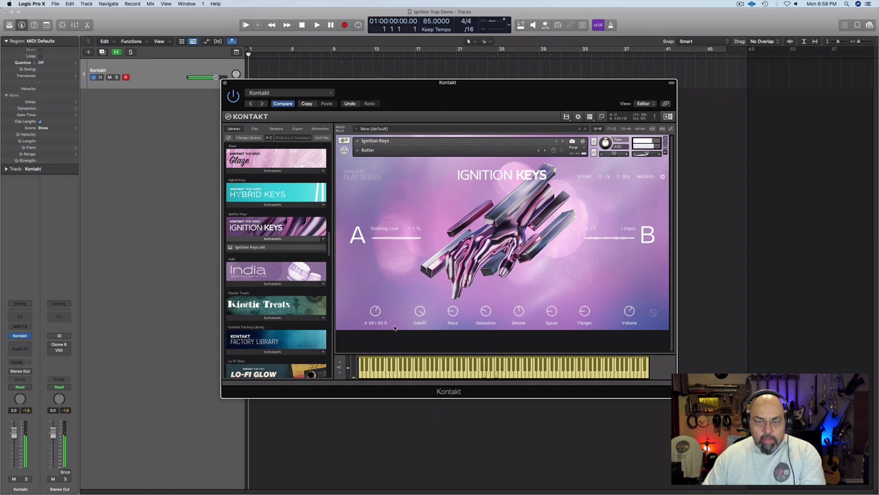
left_click_drag(422, 314, 425, 287)
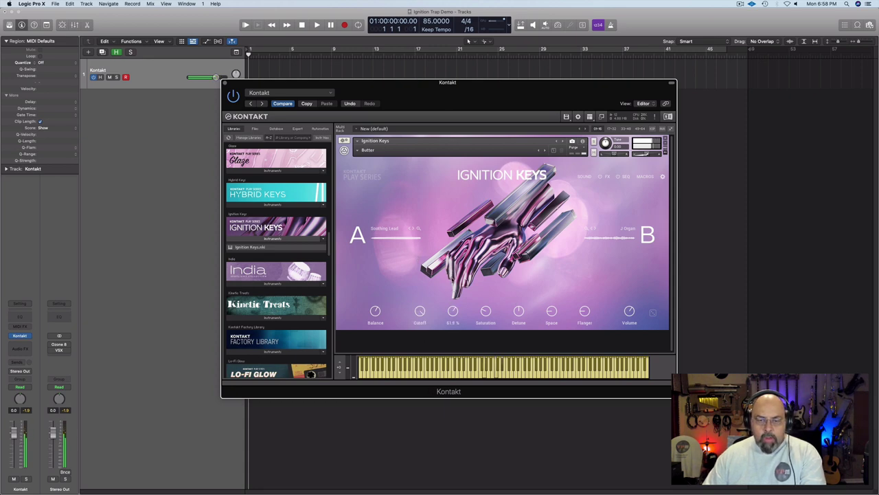
left_click_drag(486, 311, 490, 407)
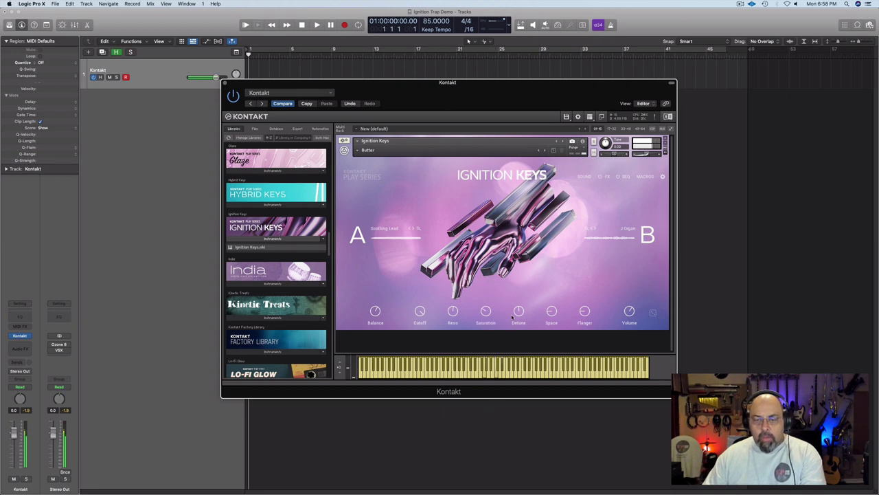
left_click_drag(519, 311, 552, 281)
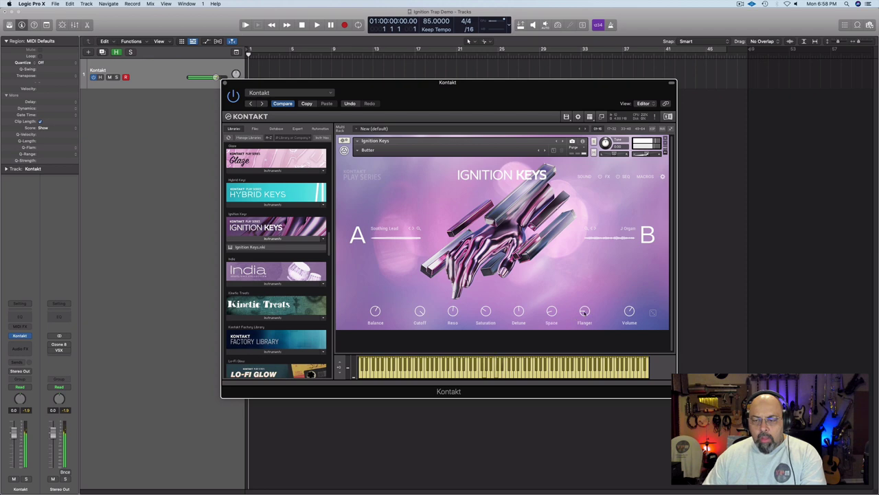
left_click_drag(585, 310, 584, 269)
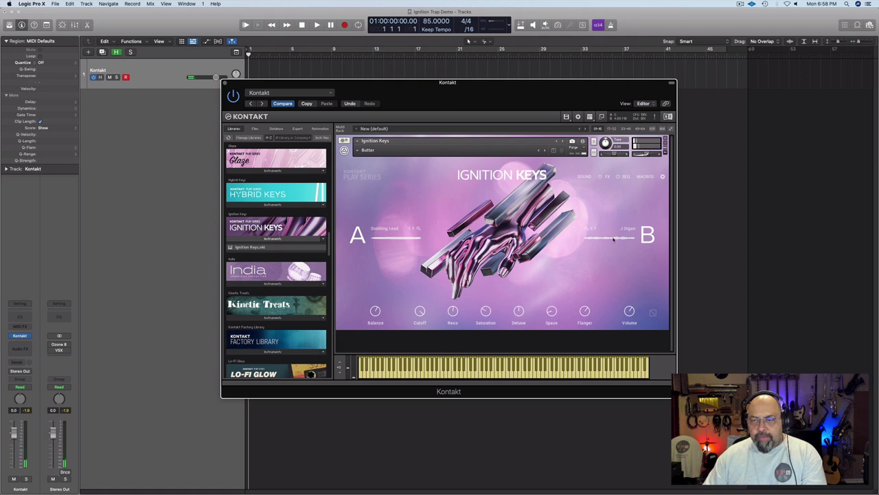
- Examine the Tape Sat and Flanger settings in the Butter preset's effects chain, and return to the main instrument view
left_click(607, 177)
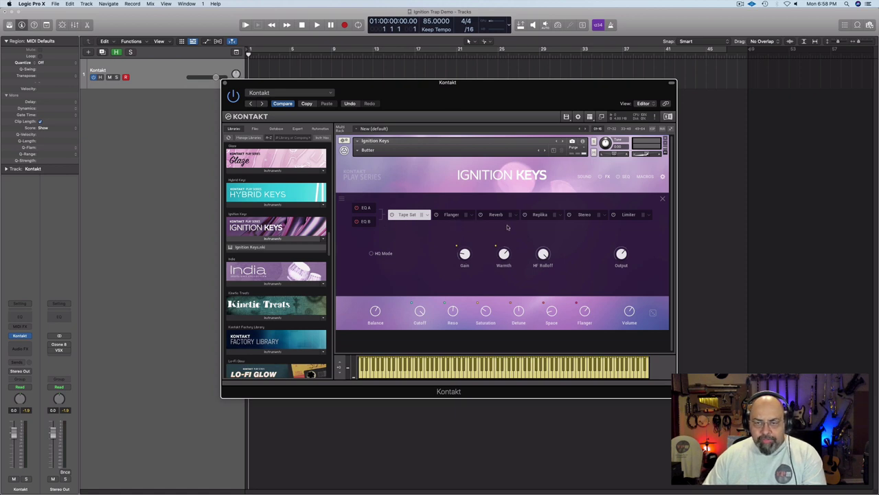
left_click(449, 215)
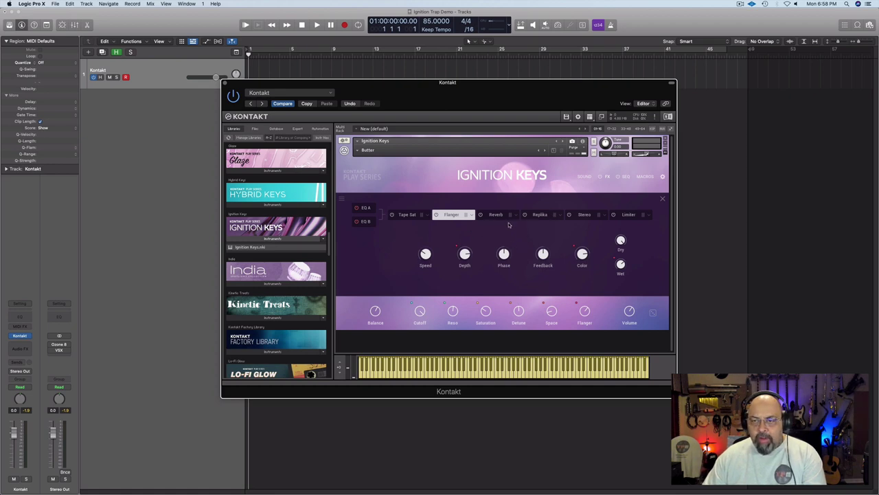
left_click(608, 177)
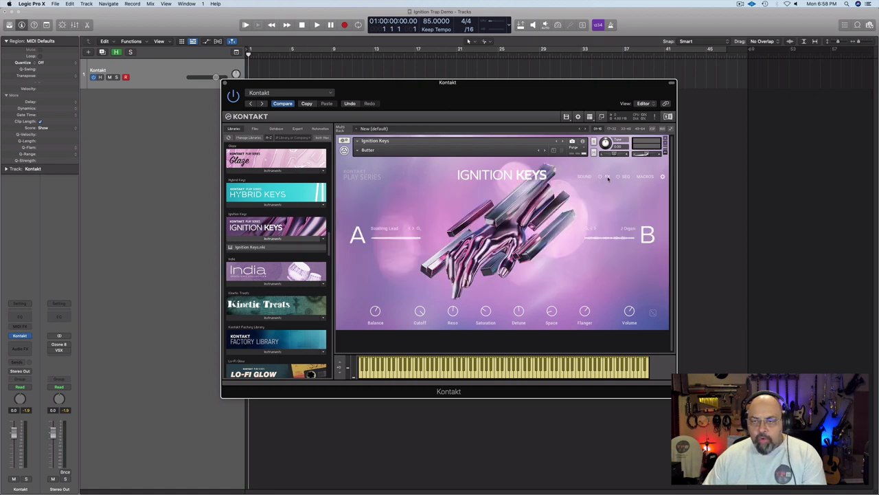
- Load the Freak Show preset from the Keys category and audition the presets following it, one by one, up to Hercynian Forest
left_click(358, 150)
mouse_move(373, 174)
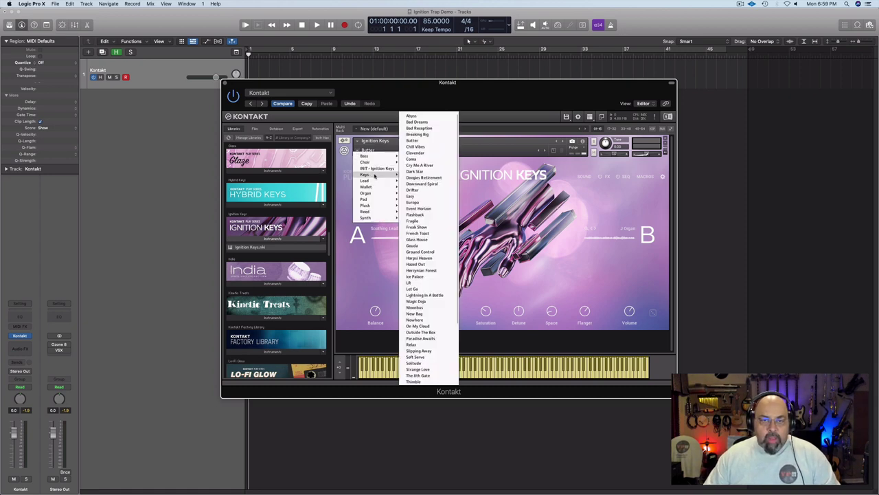
left_click(429, 228)
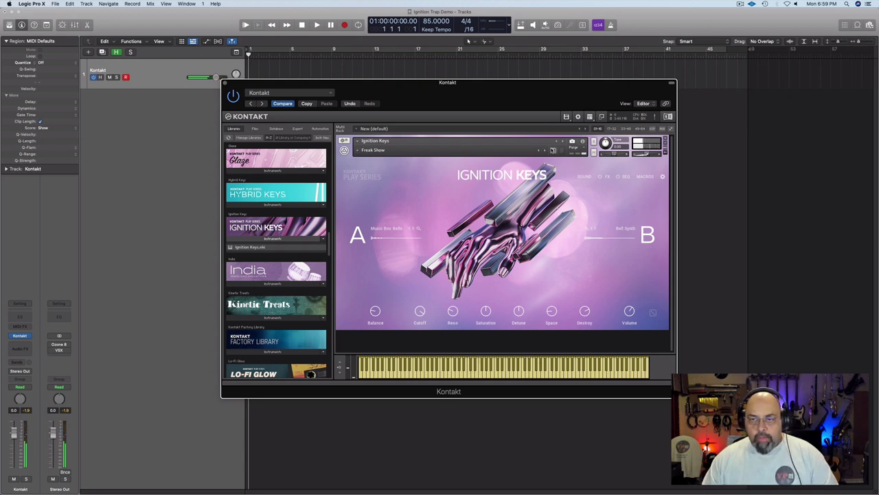
left_click(546, 150)
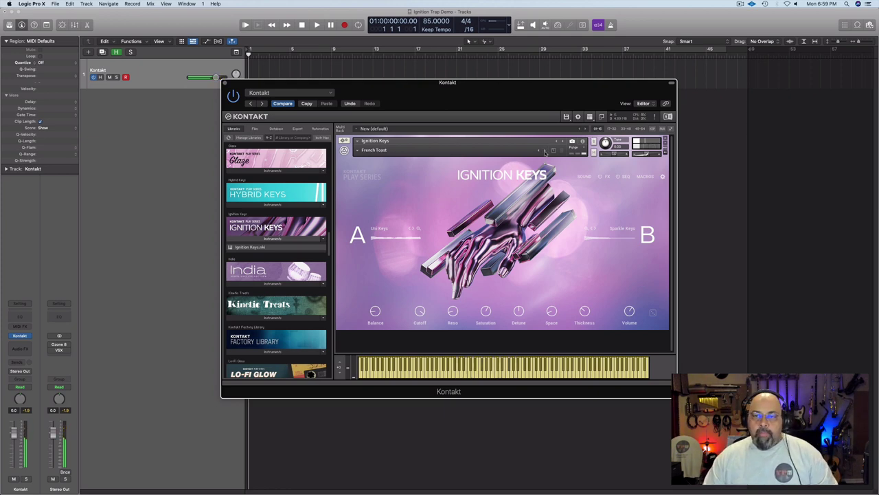
left_click(545, 151)
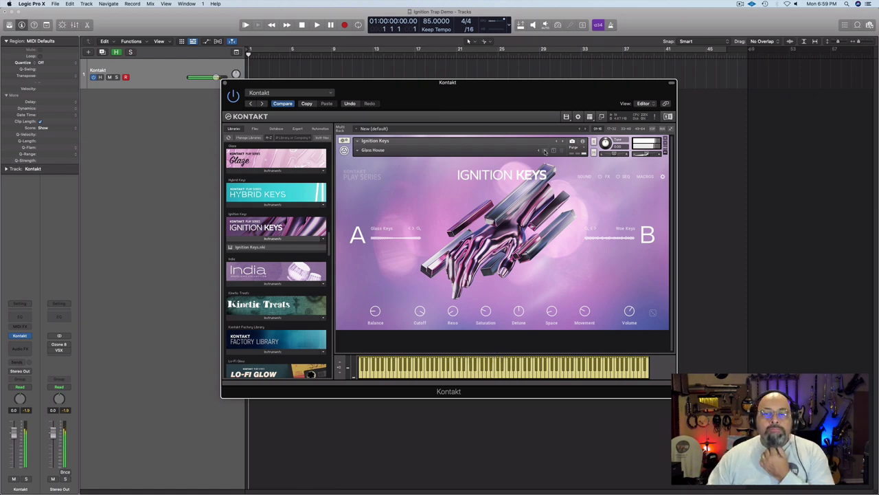
left_click(545, 151)
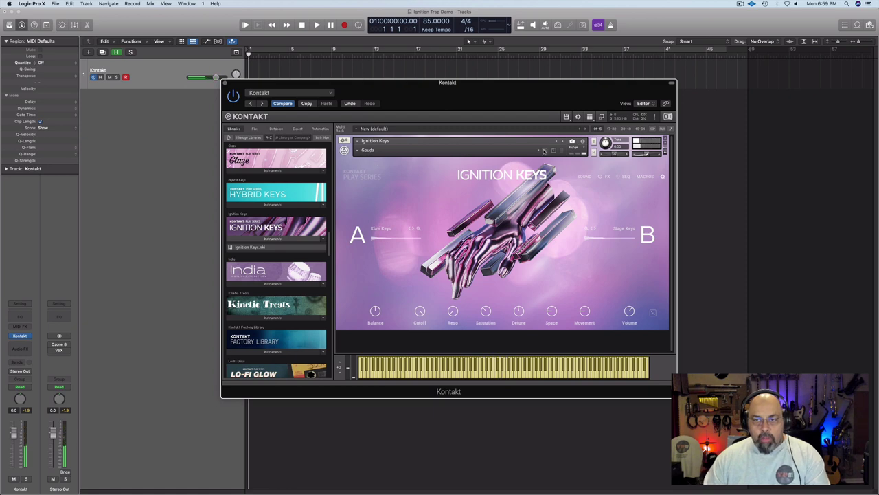
left_click(544, 152)
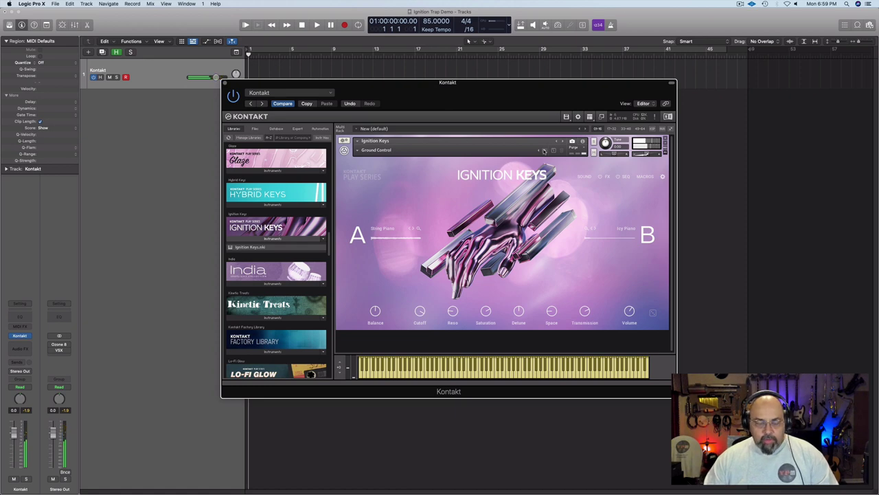
left_click(544, 150)
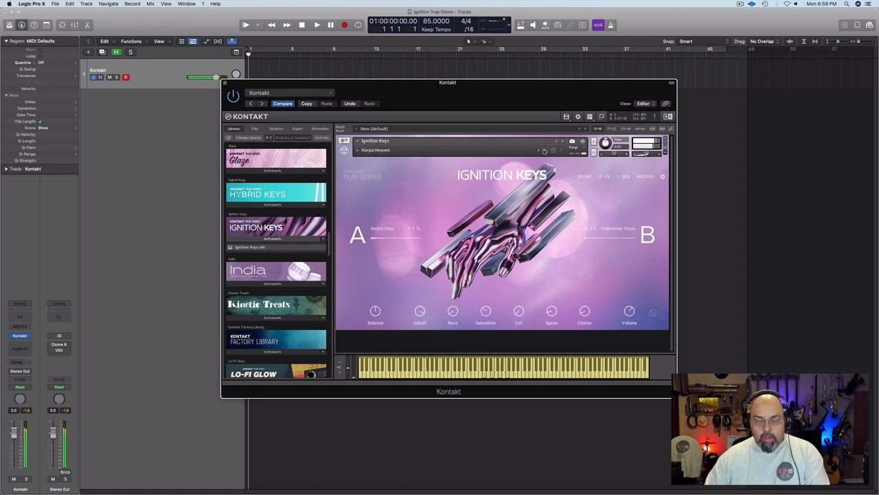
left_click(544, 151)
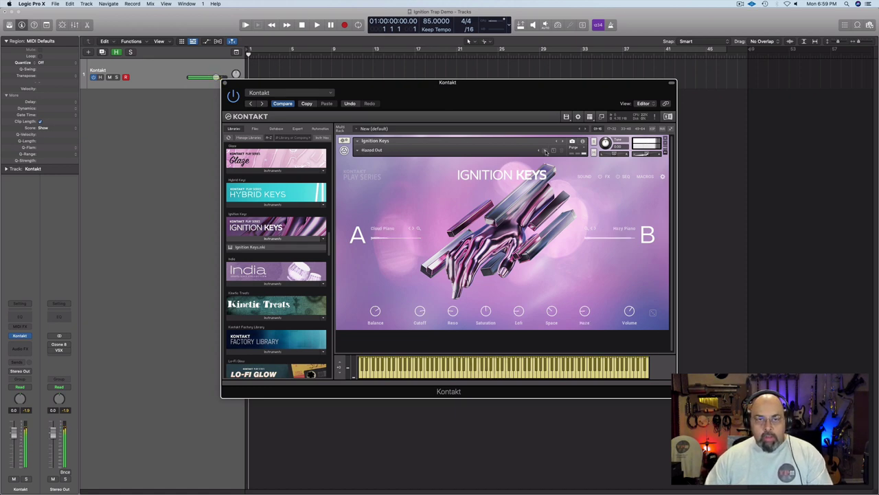
left_click(545, 150)
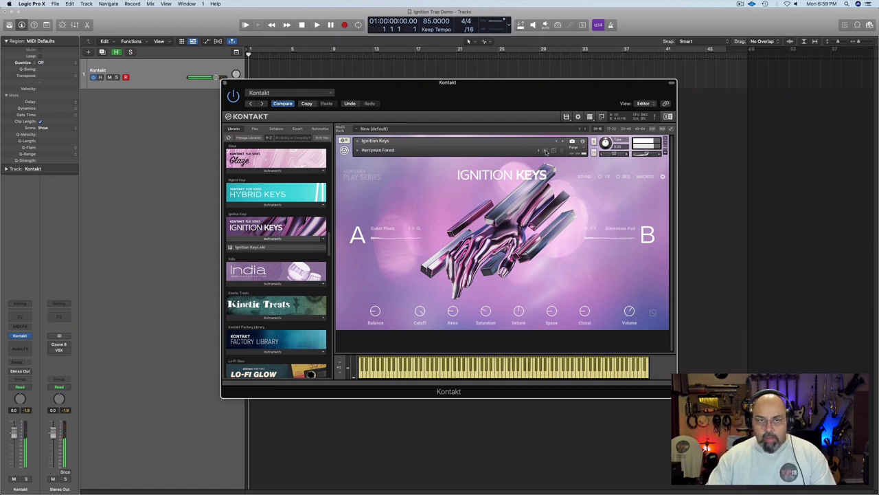
- Load the Astro Slink preset from the Pad category and audition the presets following it, one by one, up to Lost In Space
left_click(357, 142)
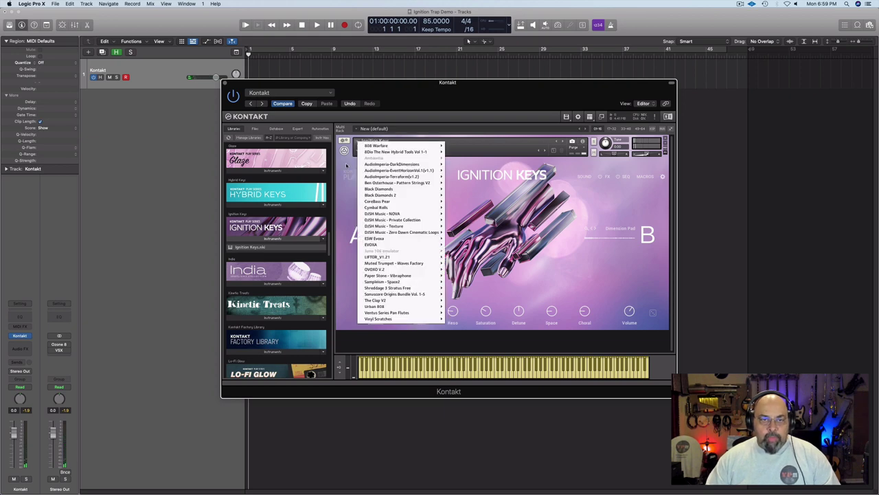
left_click(357, 142)
left_click(357, 150)
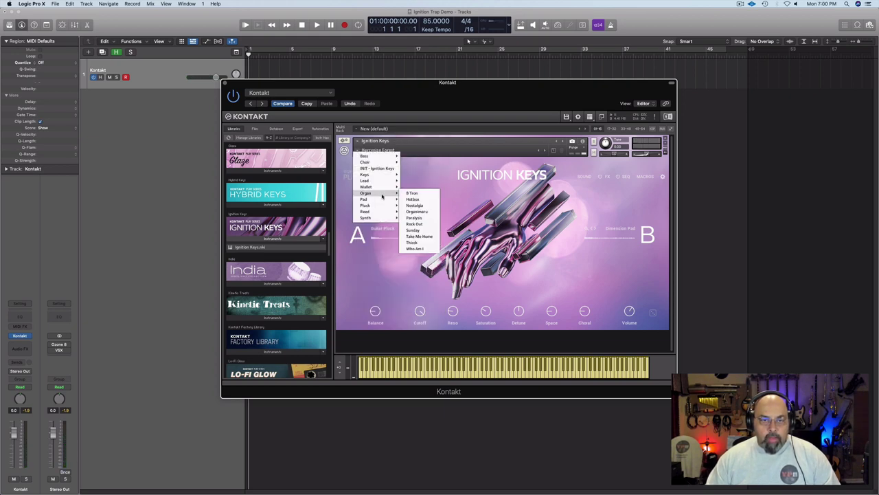
mouse_move(384, 200)
left_click(416, 199)
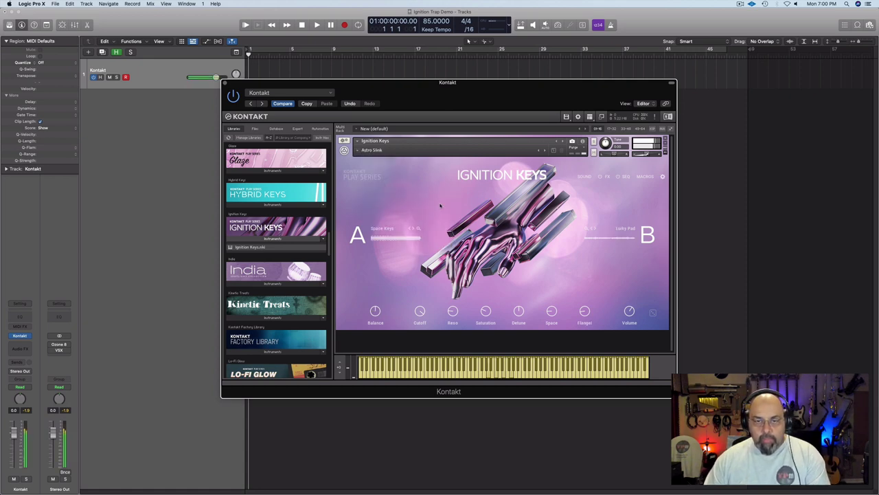
left_click(545, 150)
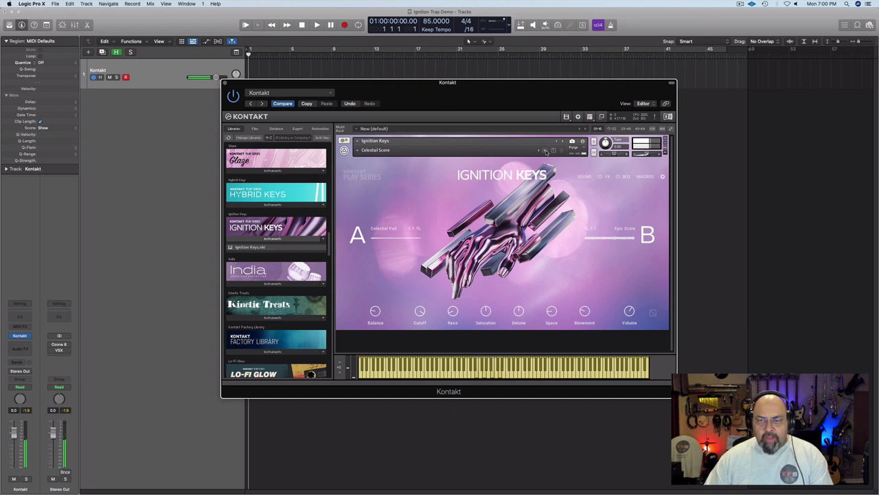
left_click(546, 150)
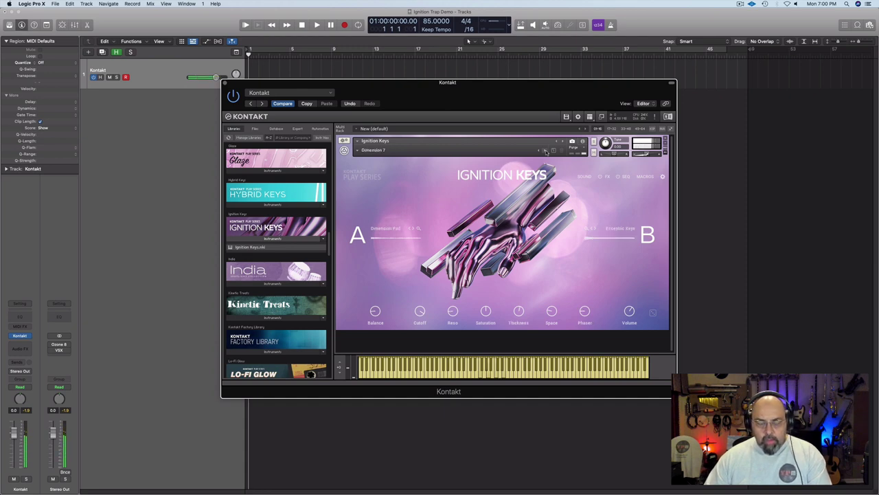
left_click(546, 150)
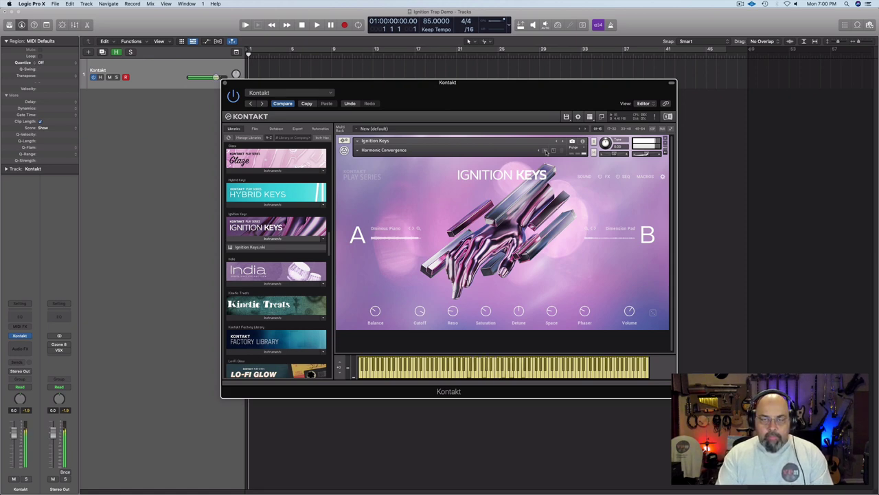
left_click(546, 150)
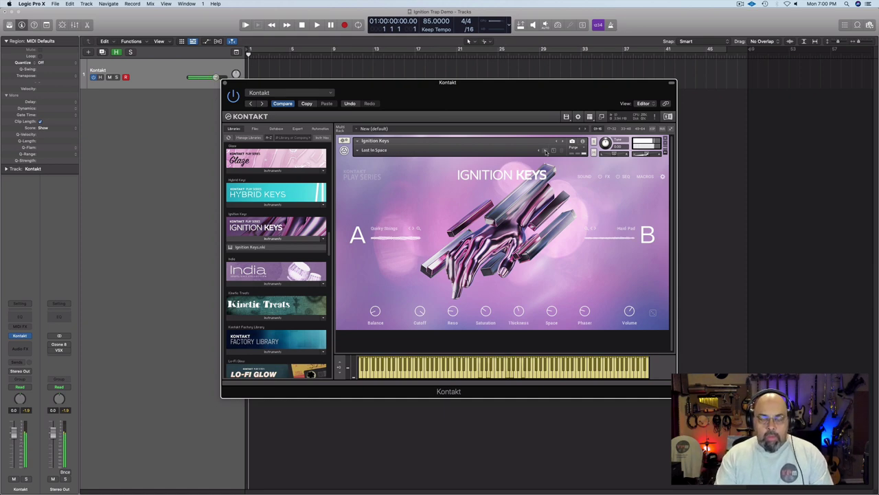
- Load the Ancient Traditions preset from the Pluck category and audition it
left_click(374, 152)
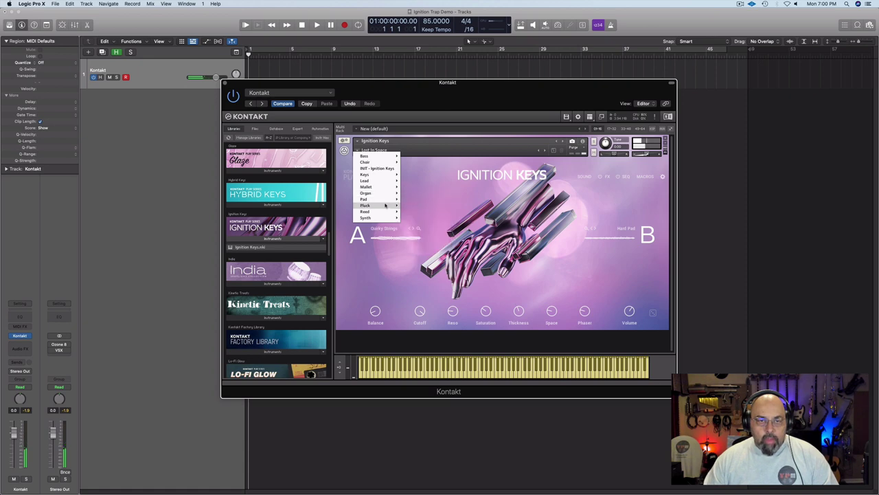
left_click(405, 206)
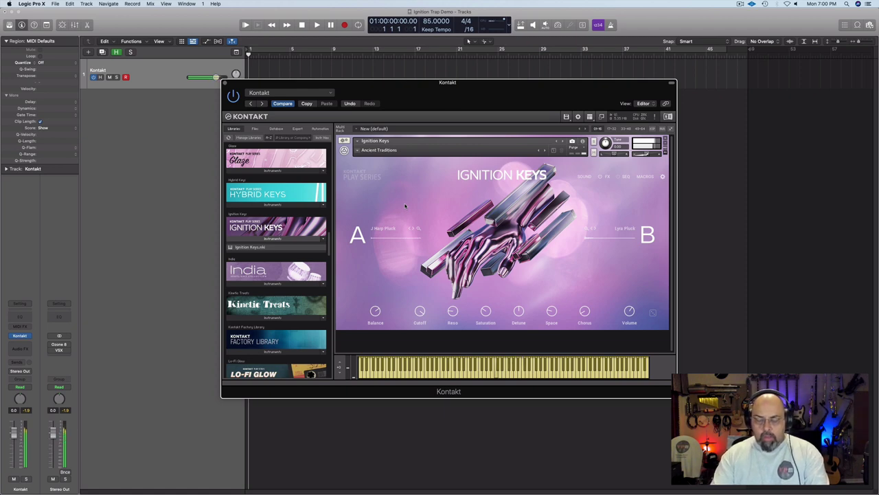
- Audition the Pluck presets following Ancient Traditions, one by one, up to Lyra
left_click(546, 151)
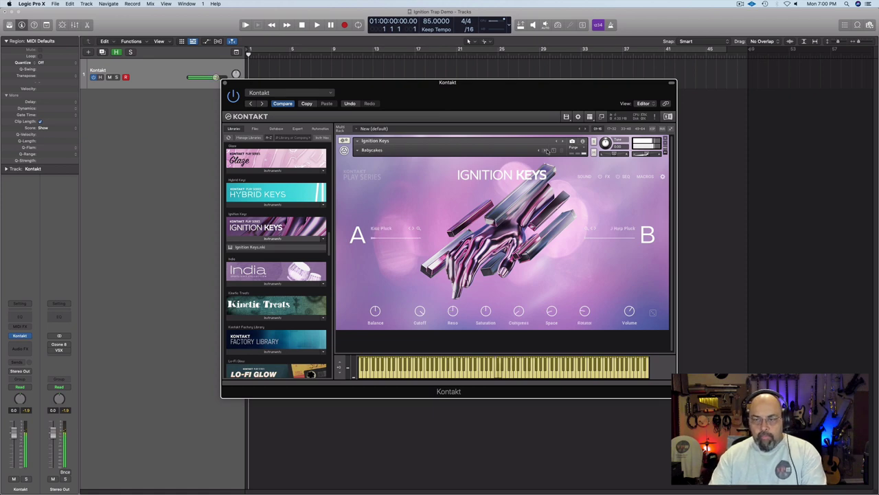
left_click(546, 151)
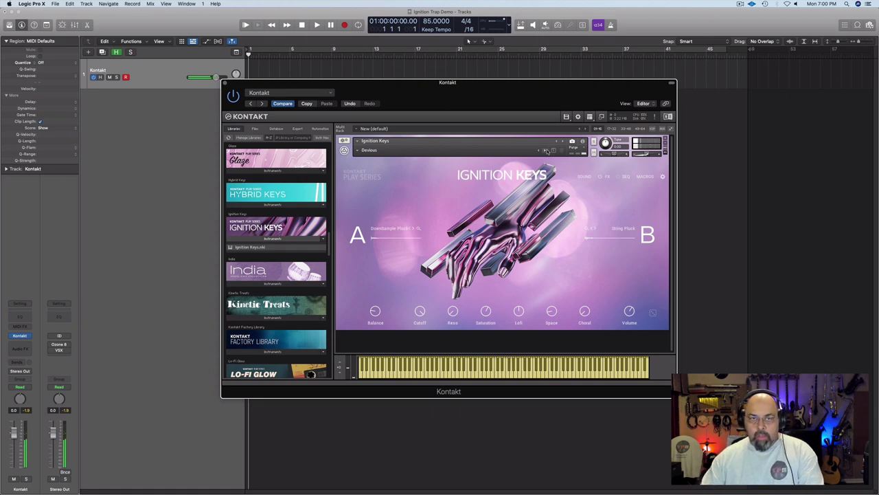
left_click(546, 150)
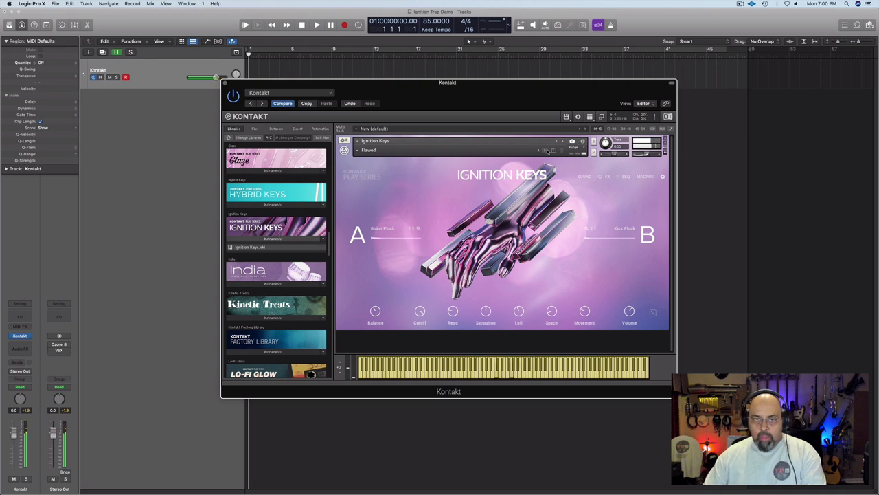
left_click(546, 151)
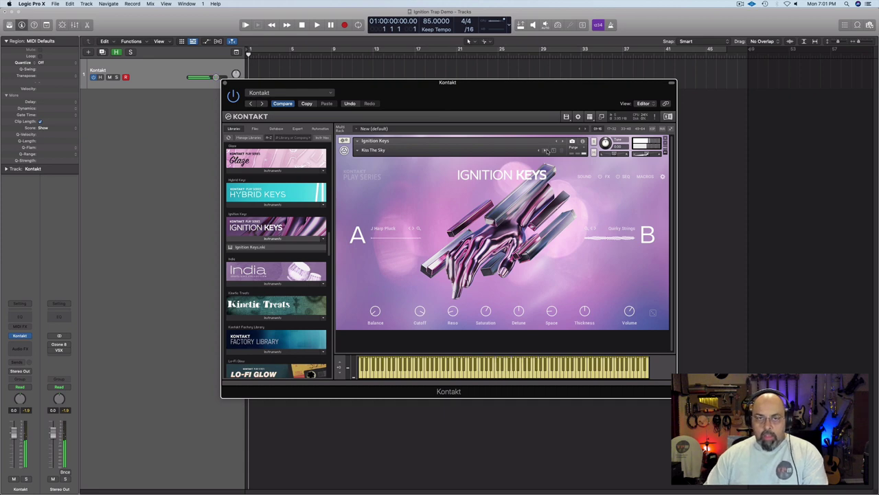
left_click(546, 150)
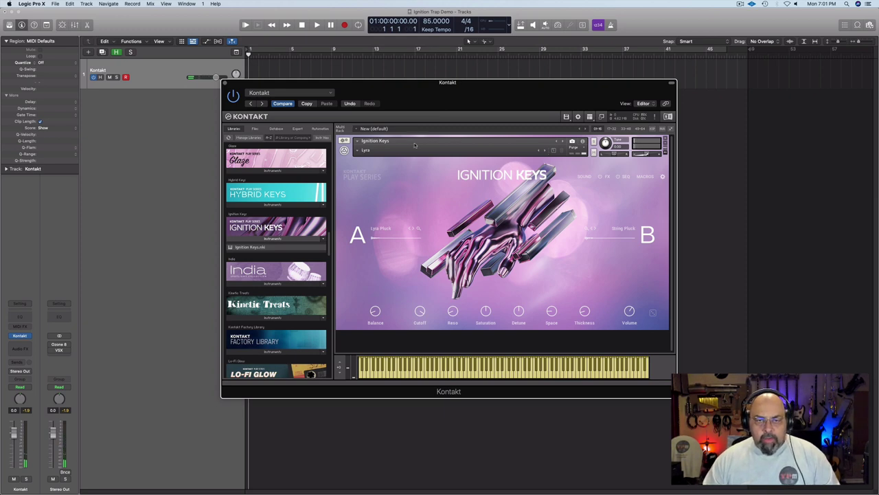
left_click(358, 152)
mouse_move(369, 218)
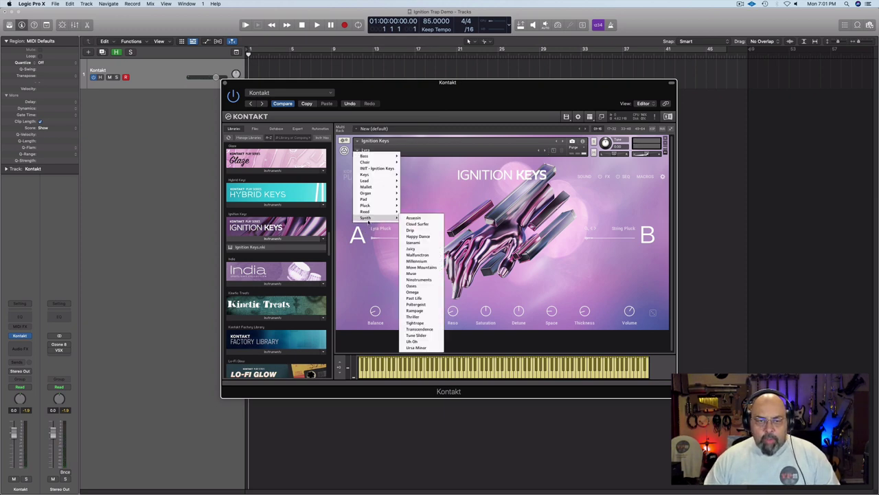
left_click(454, 184)
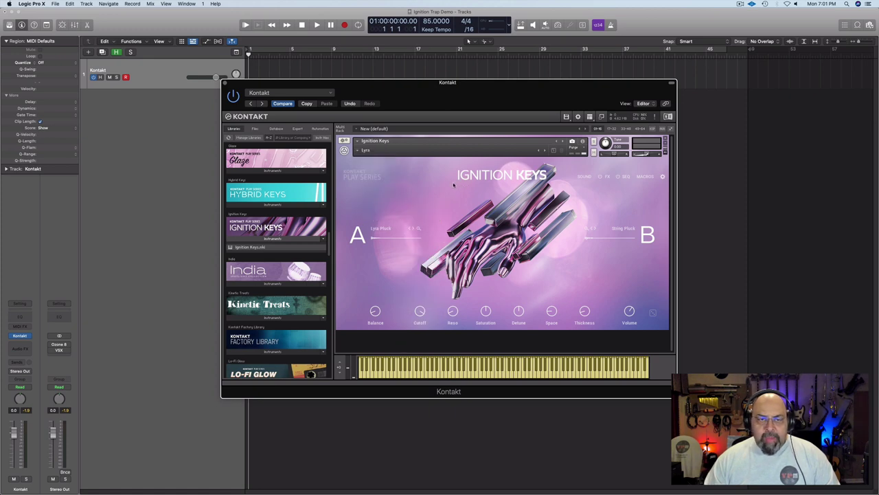
- Load the Nowhere preset from the Keys category, audition it and On My Cloud, and return to Nowhere
left_click(361, 152)
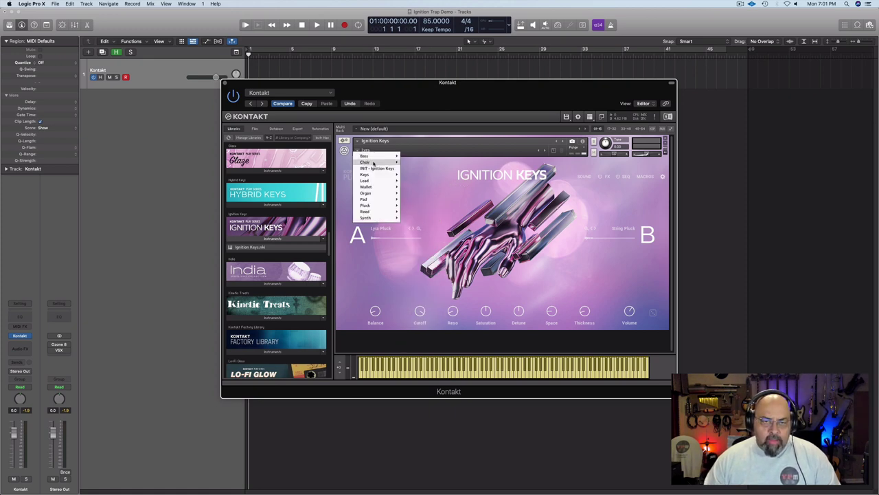
mouse_move(375, 175)
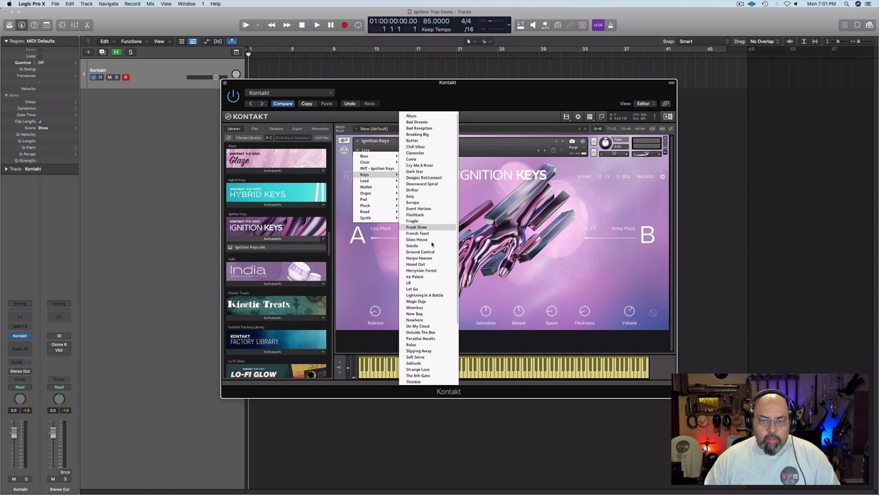
left_click(425, 320)
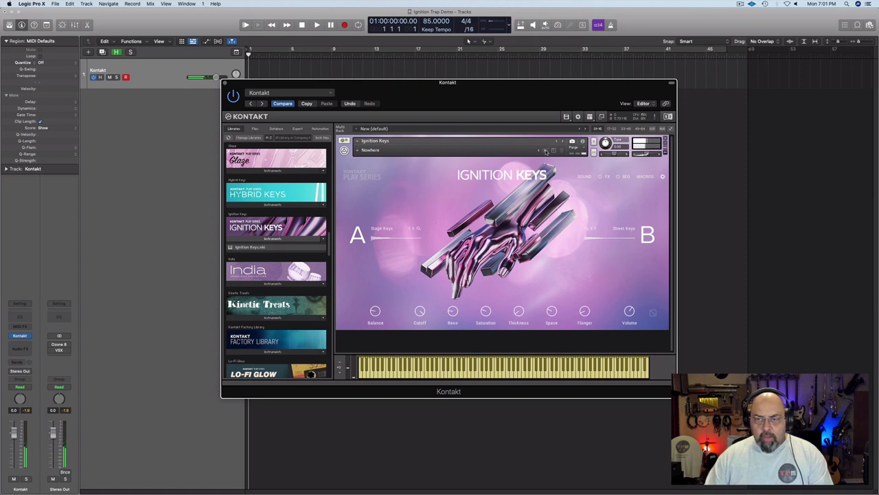
left_click(546, 150)
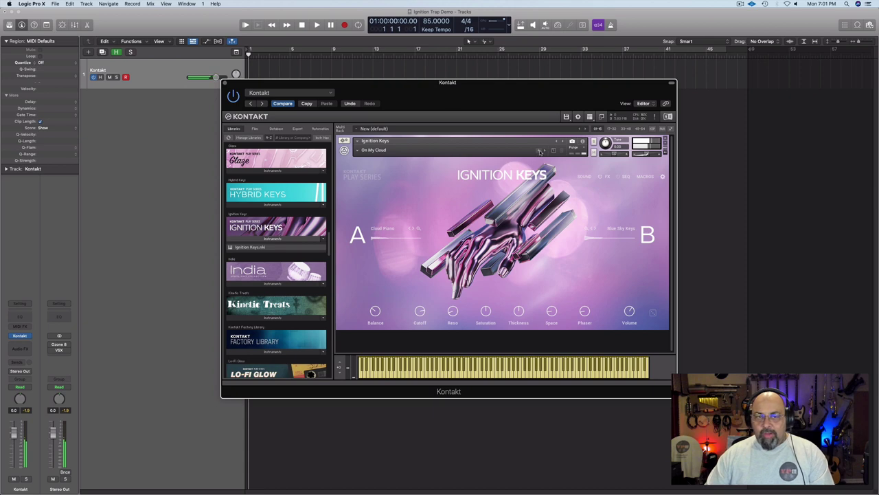
left_click(539, 150)
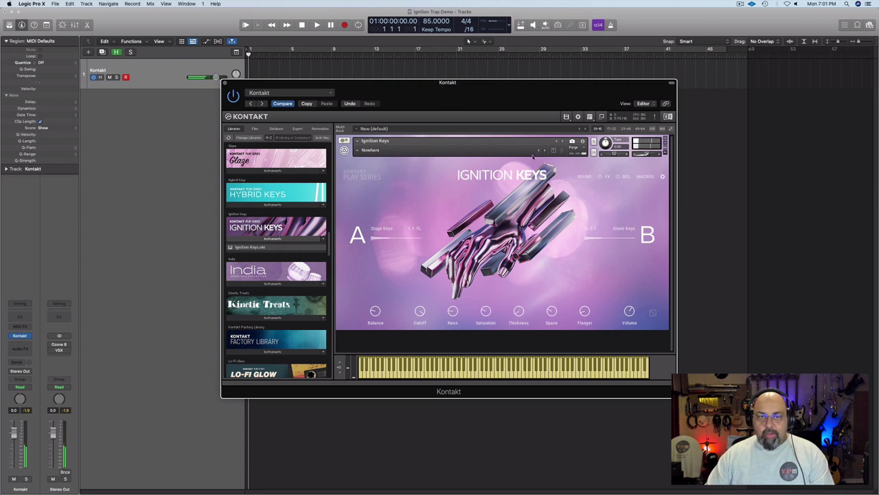
- Close the instrument window and rename the Kontakt track as Keys - Nowhere
left_click(225, 84)
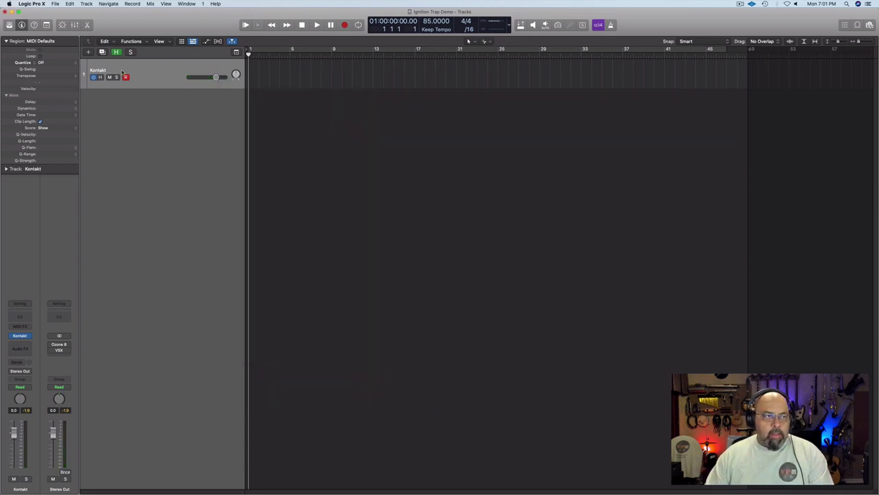
double_click(125, 69)
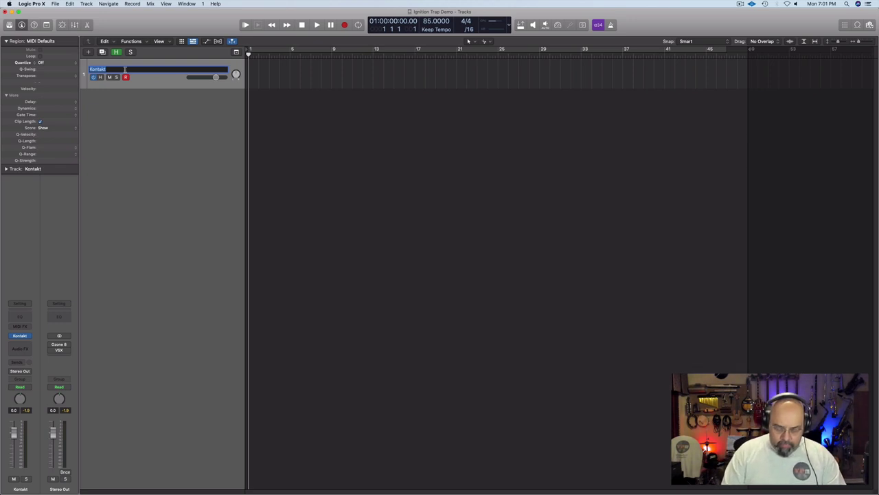
type("Keys - ")
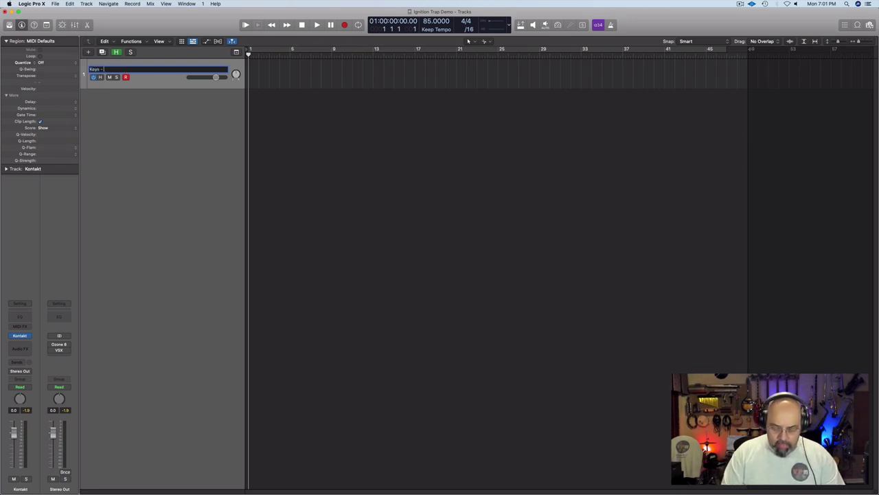
type("Nowhere")
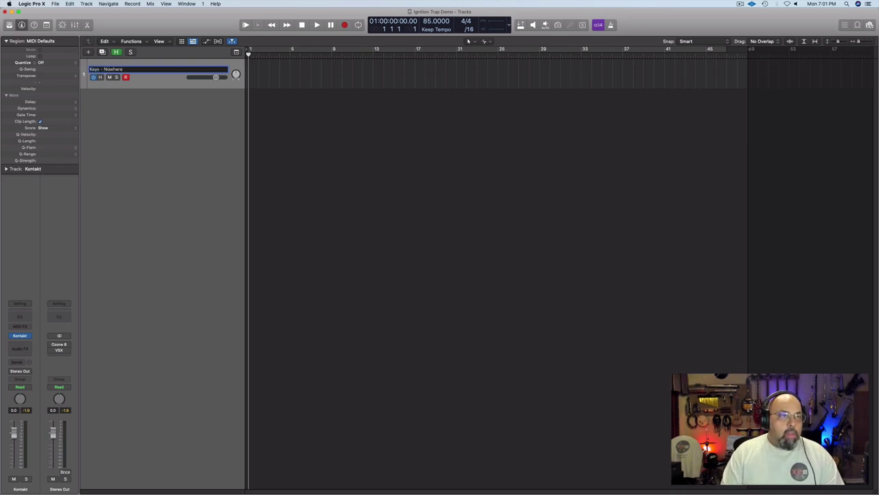
key("Return")
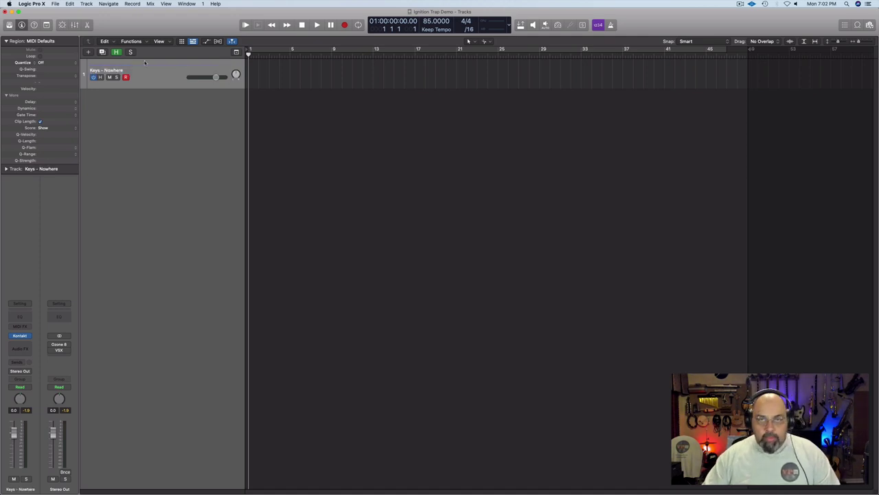
- Record an eight-bar MIDI part on the Keys - Nowhere track, starting over after an abandoned first take
key("r")
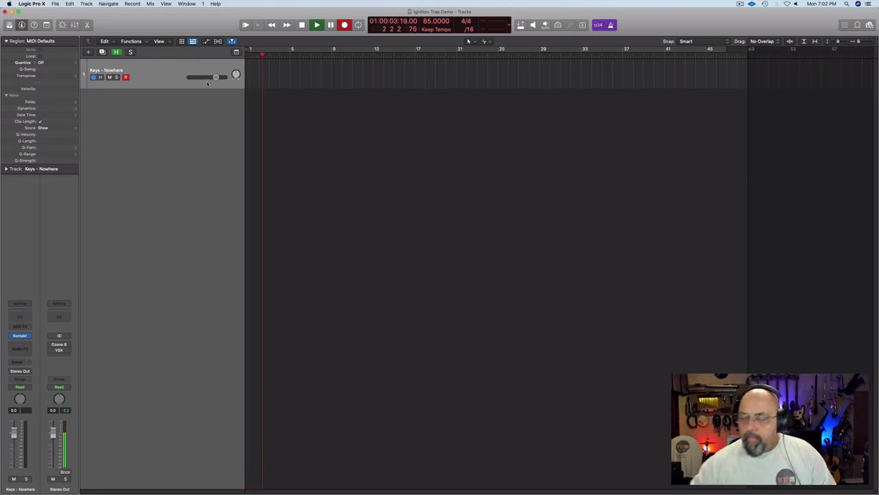
key("space")
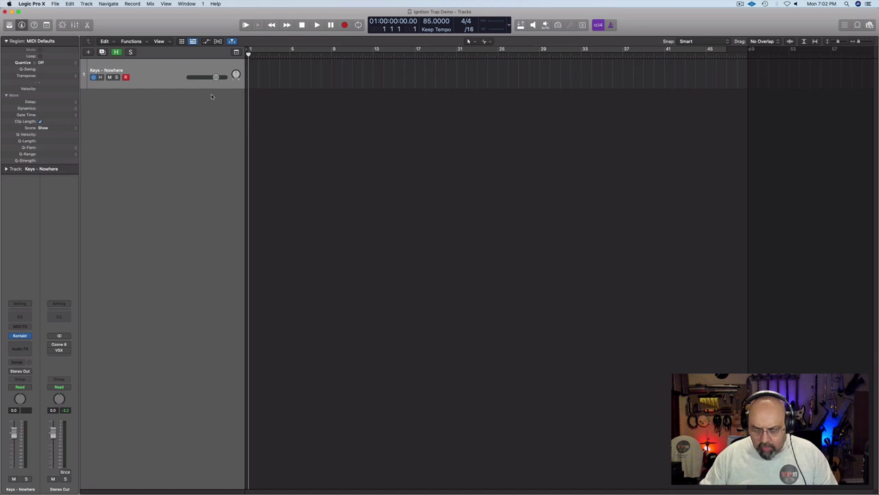
key("r")
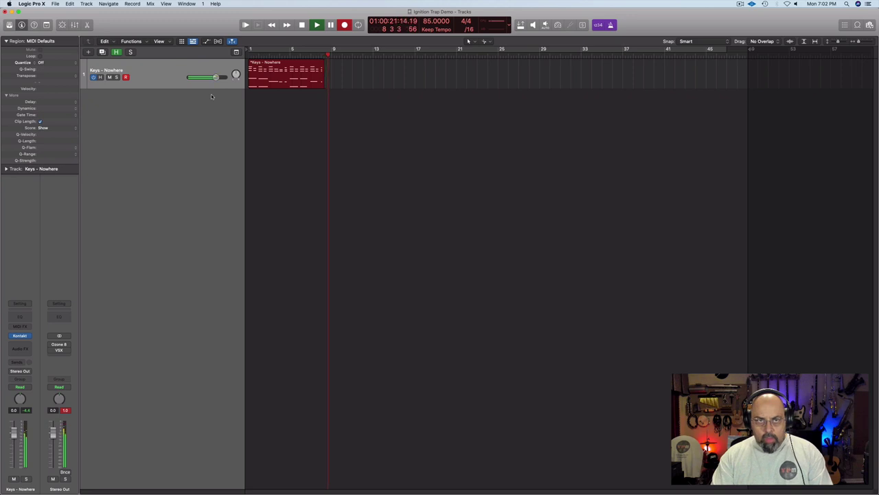
key("space")
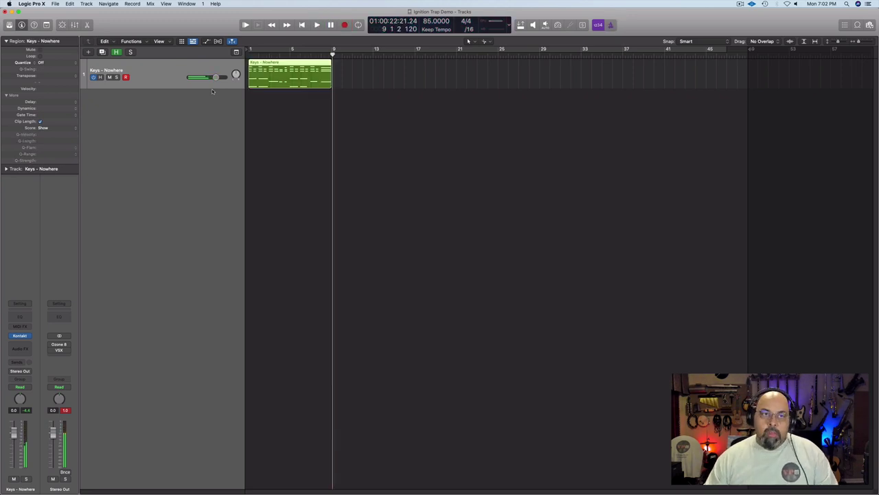
- Quantize all notes of the recorded region to 1/16 Note and set the cycle range to the region's eight bars
double_click(287, 83)
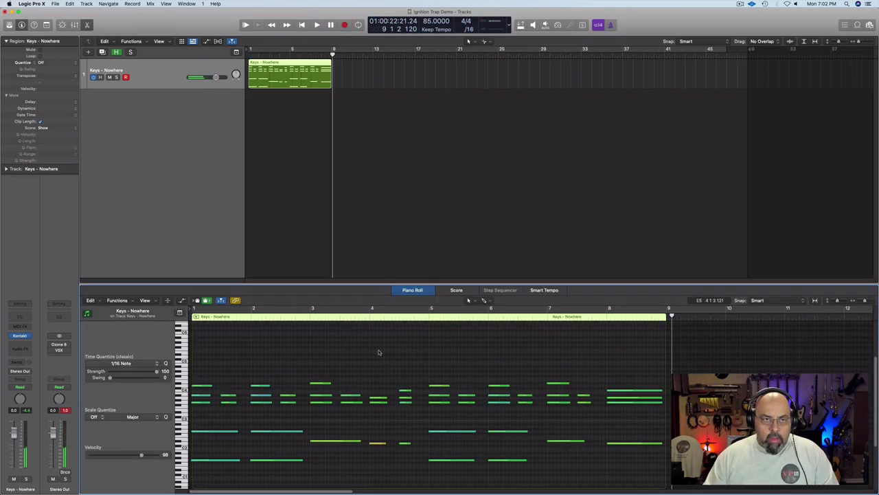
key("super+a")
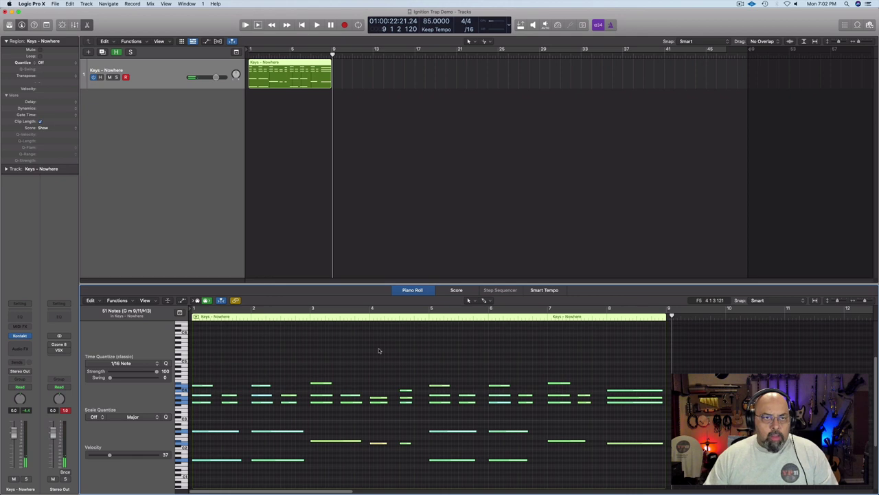
key("Return")
key("space")
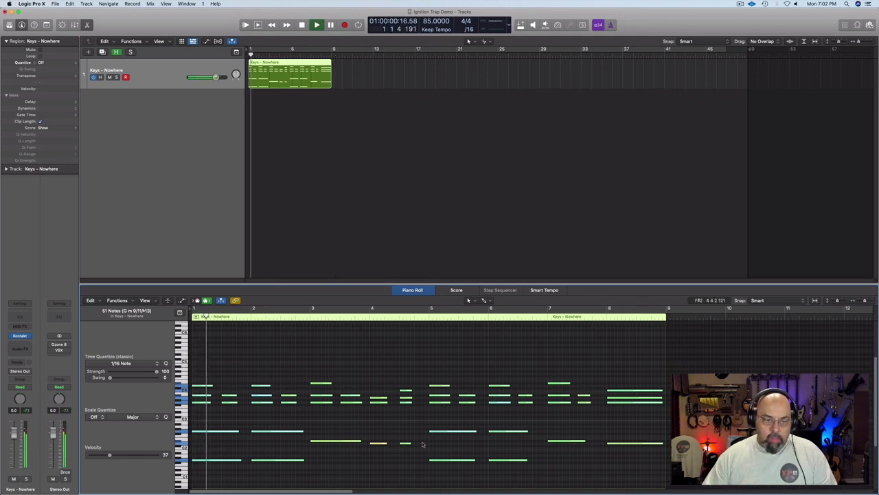
left_click(396, 361)
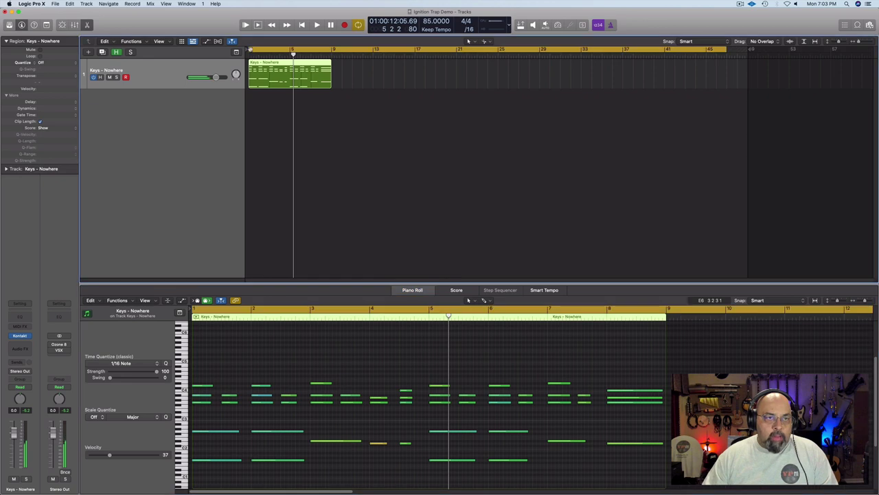
left_click(332, 51)
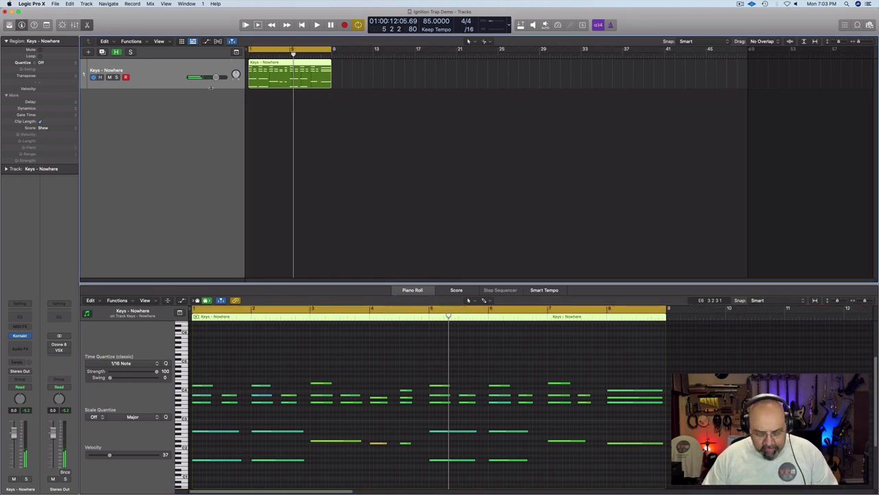
- Bounce the MIDI region in place to a new track with its audio tail in the file, and turn off the original track
key("ctrl+b")
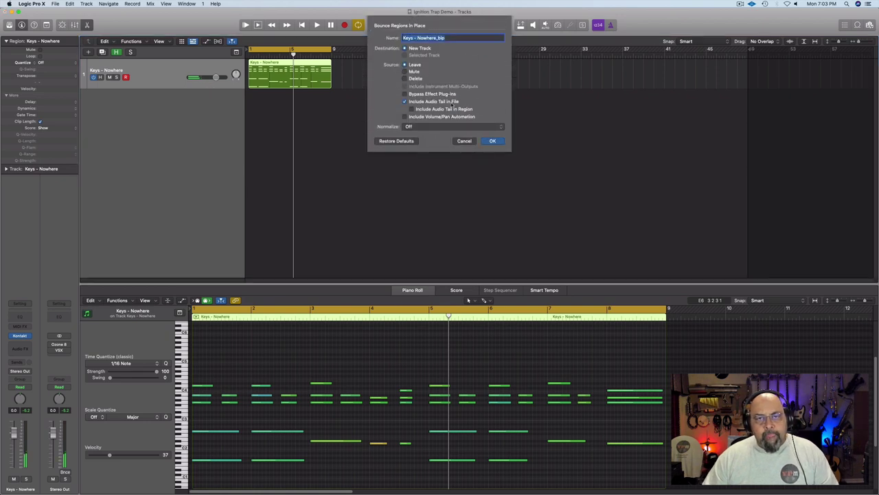
left_click(494, 140)
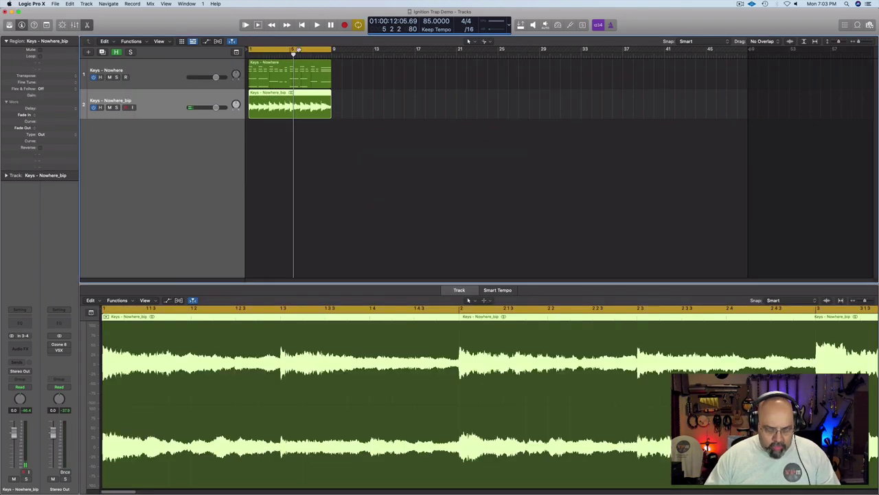
key("e")
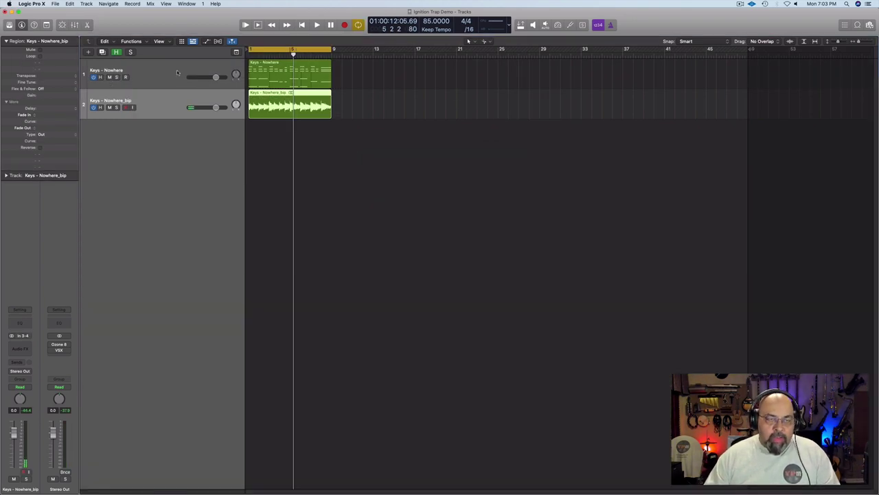
left_click(93, 77)
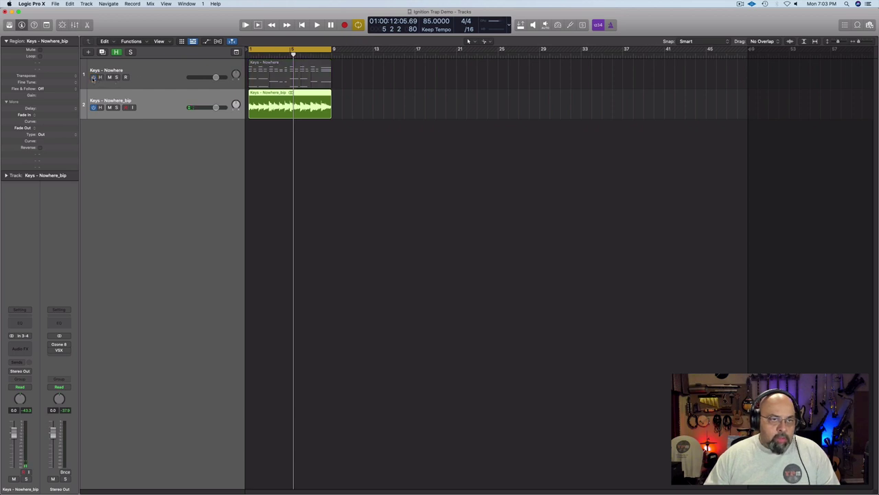
- Play the bounced audio region from the start of the project
key("Return")
key("space")
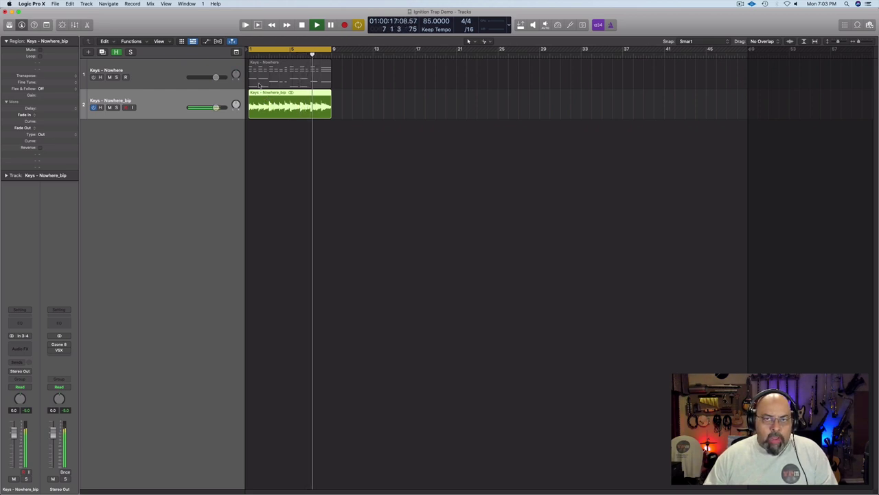
key("space")
- Split the bounced audio region into eight one-bar pieces, starting with a cut at bar 2, and select all the pieces
left_click_drag(270, 57, 259, 56)
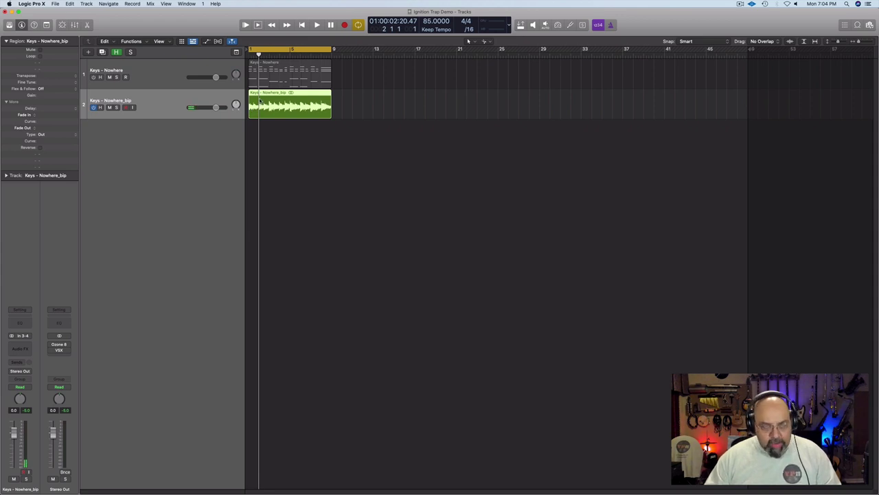
left_click(260, 98, "alt+super")
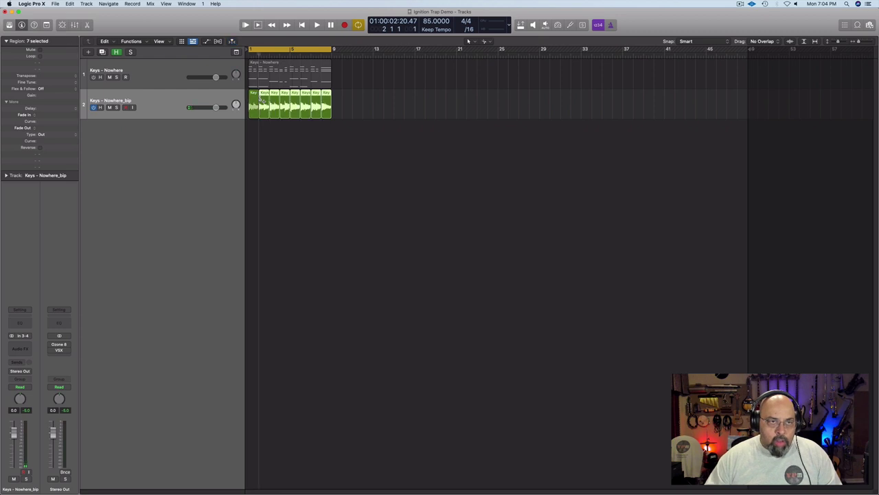
left_click(286, 148)
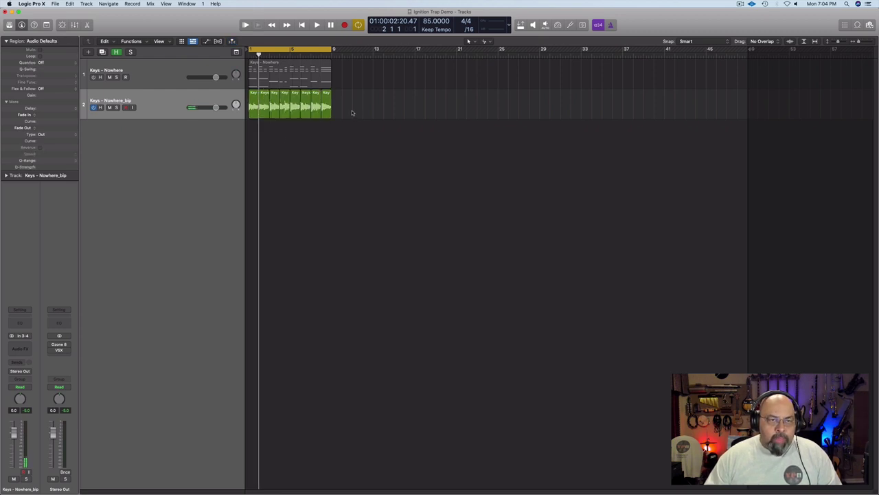
left_click_drag(355, 114, 256, 109)
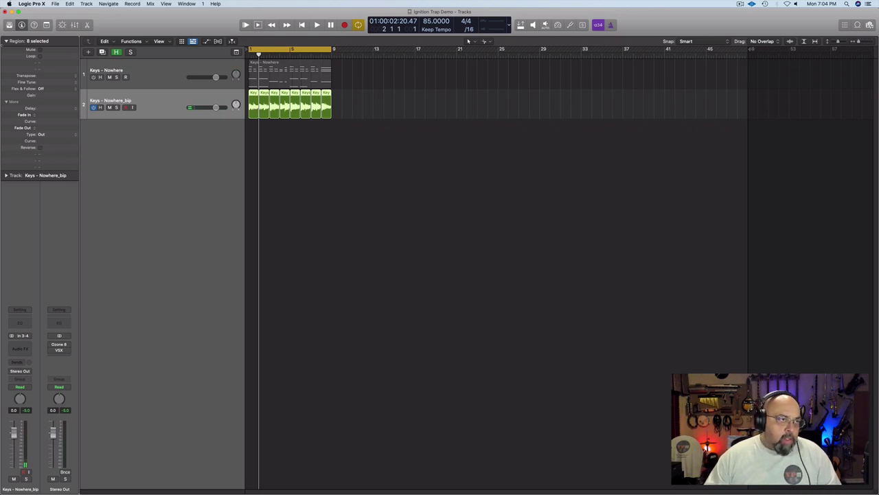
- Reverse all eight selected one-bar audio pieces and play the reversed part from the start of the project
left_click(6, 41)
left_click(7, 42)
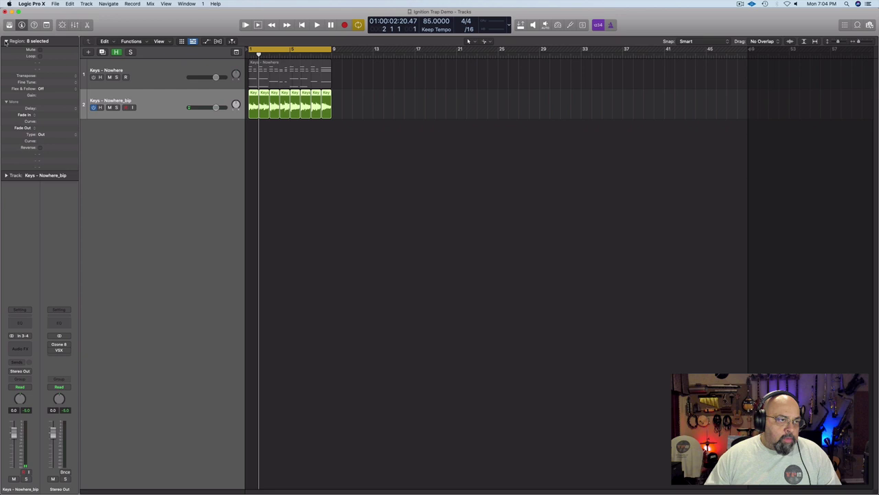
left_click(40, 148)
key("space")
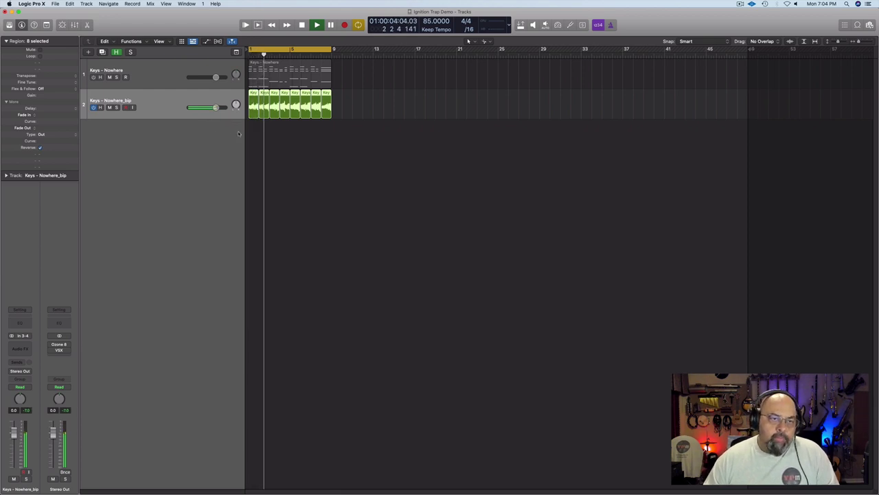
key("space")
left_click(339, 115)
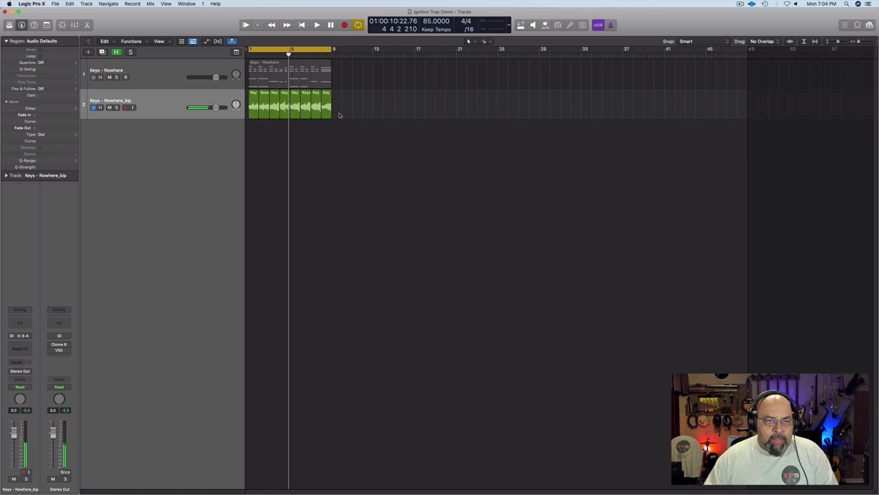
key("Return")
key("space")
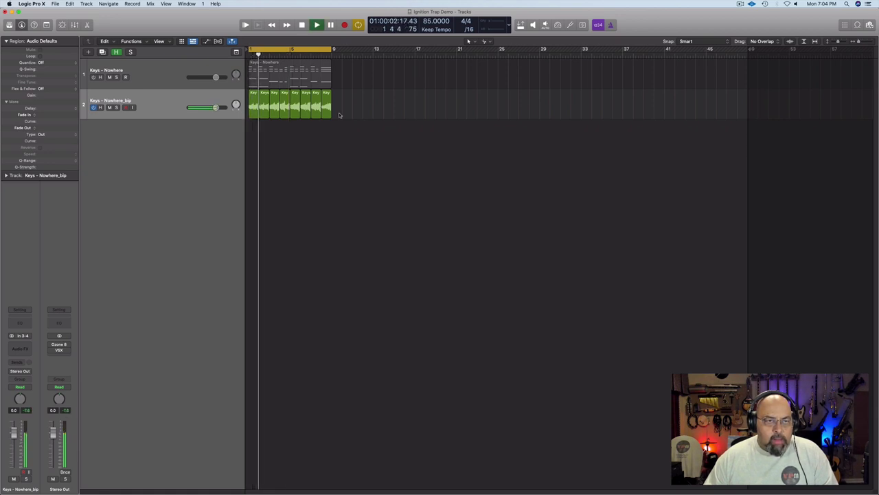
key("space")
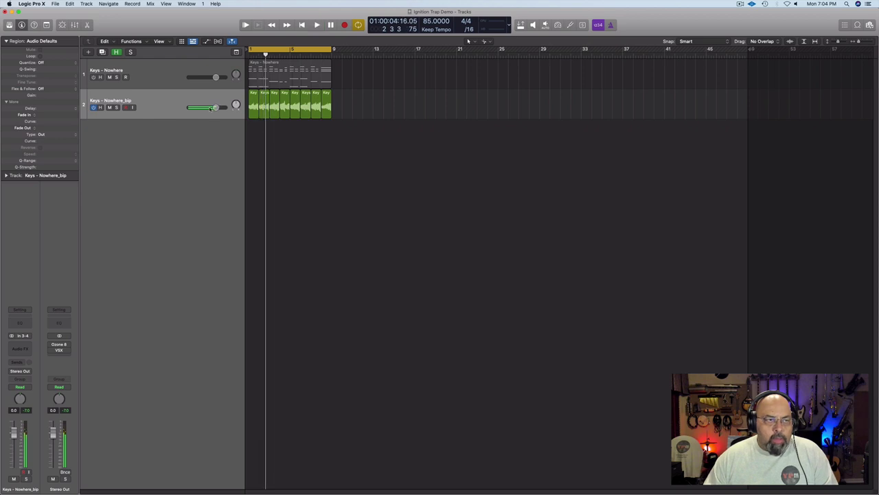
- Turn on the original Keys - Nowhere track and lower both tracks' volumes during playback, with the bounced track at -3.1 dB
left_click(93, 77)
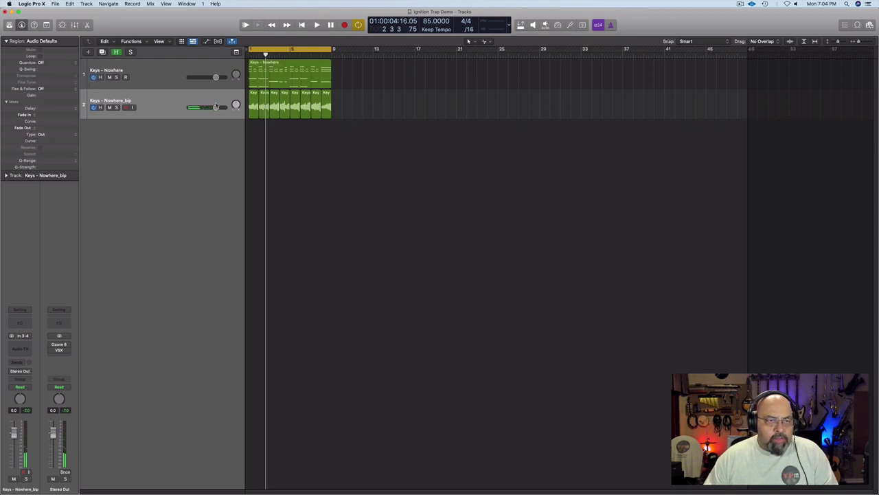
key("space")
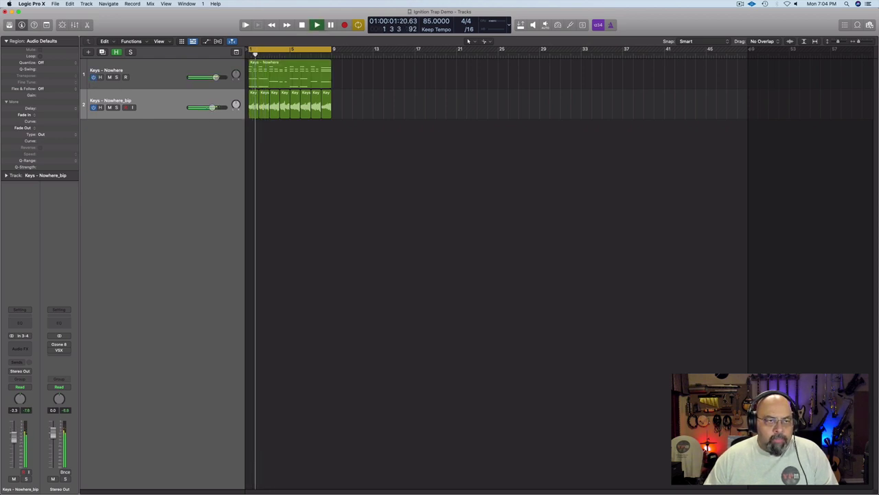
left_click_drag(216, 78, 213, 77)
left_click_drag(212, 108, 210, 109)
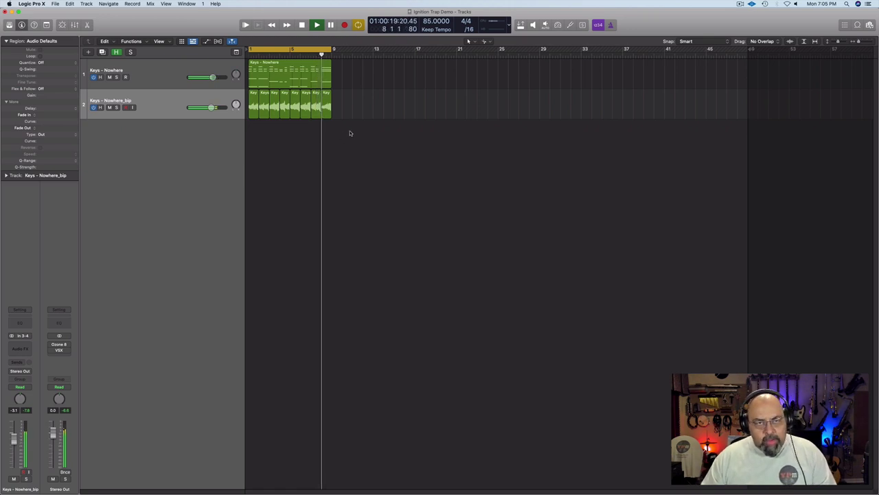
key("space")
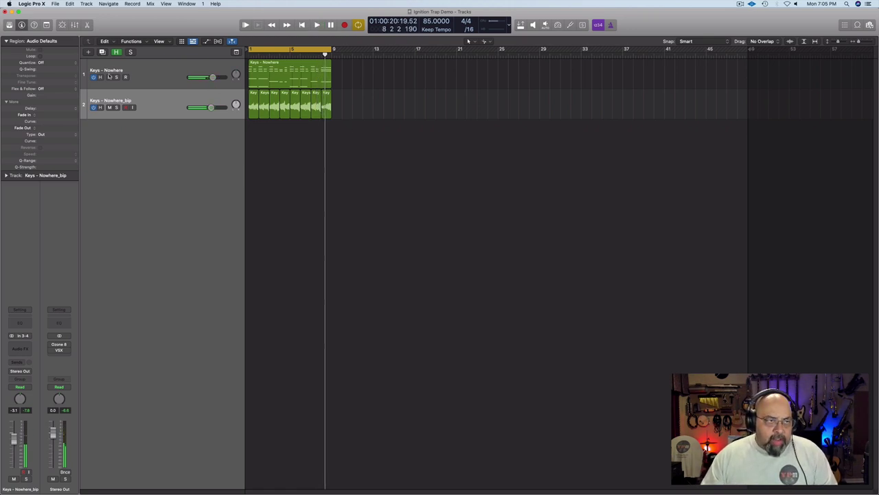
- Turn off the original Keys - Nowhere track to hear the reversed pieces alone, and select all eight of them
left_click(93, 77)
key("space")
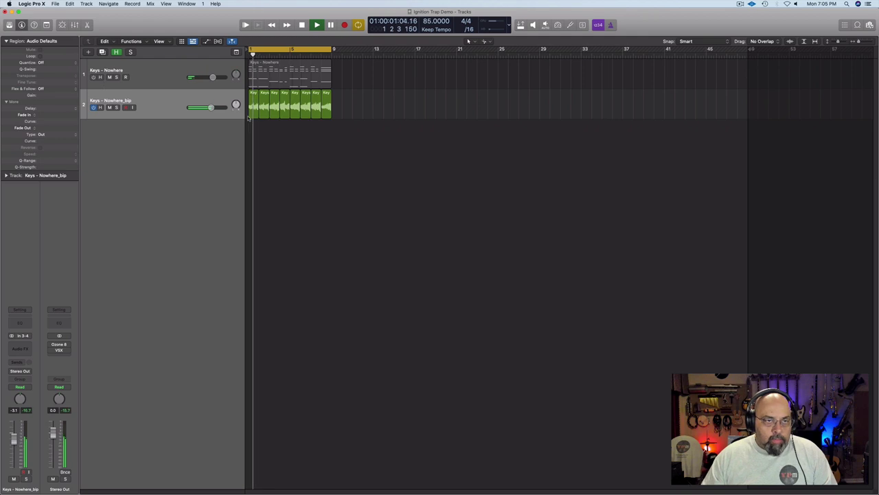
key("space")
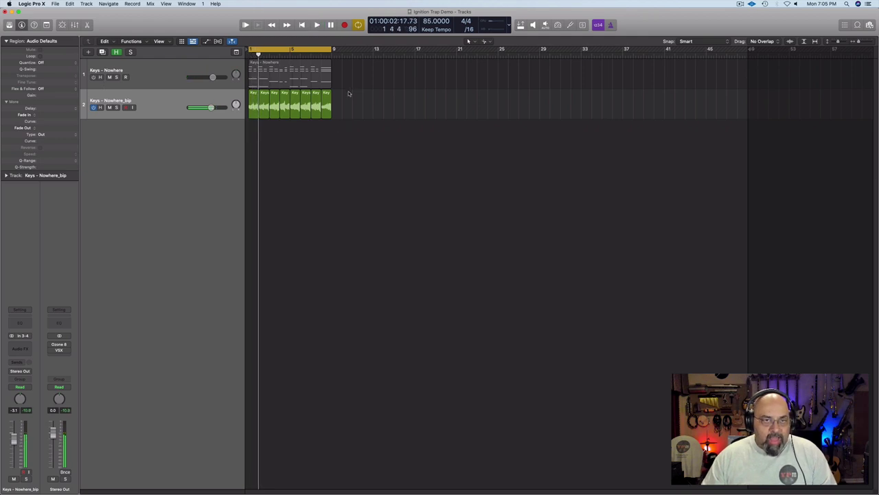
left_click_drag(348, 93, 256, 91)
- Try a fade-in of about 1400 on all eight reversed pieces and play them
key("space")
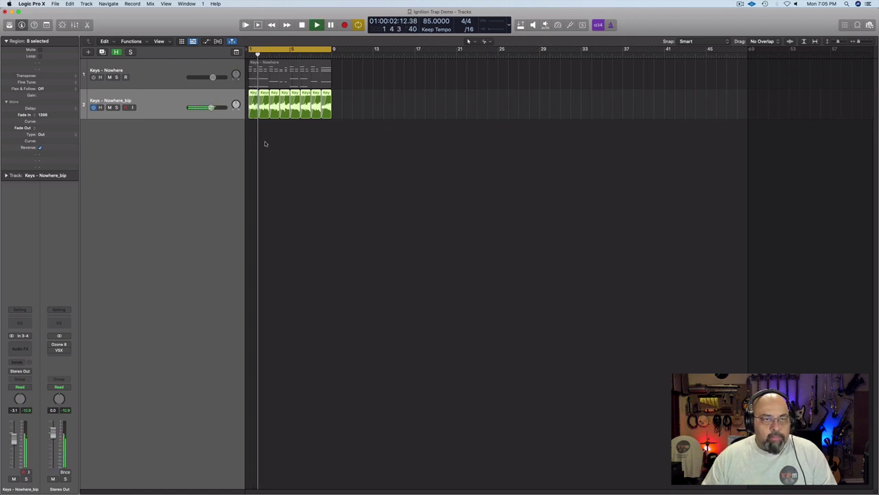
key("space")
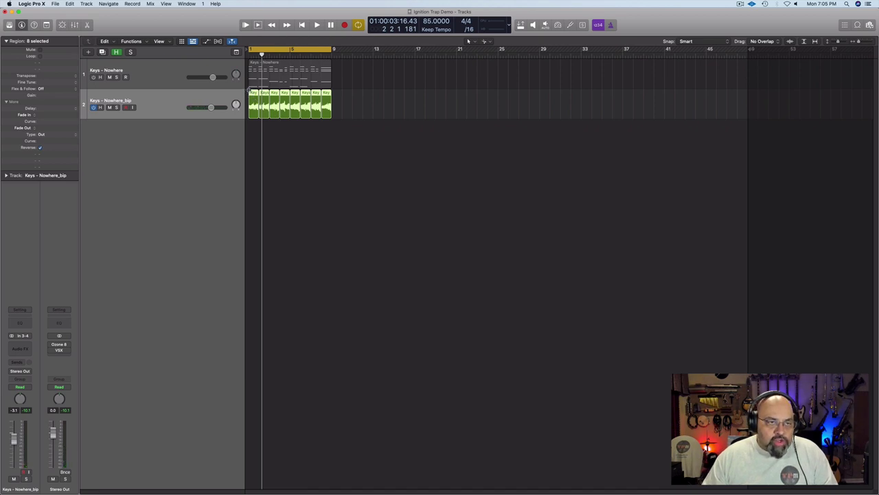
left_click_drag(249, 90, 252, 90)
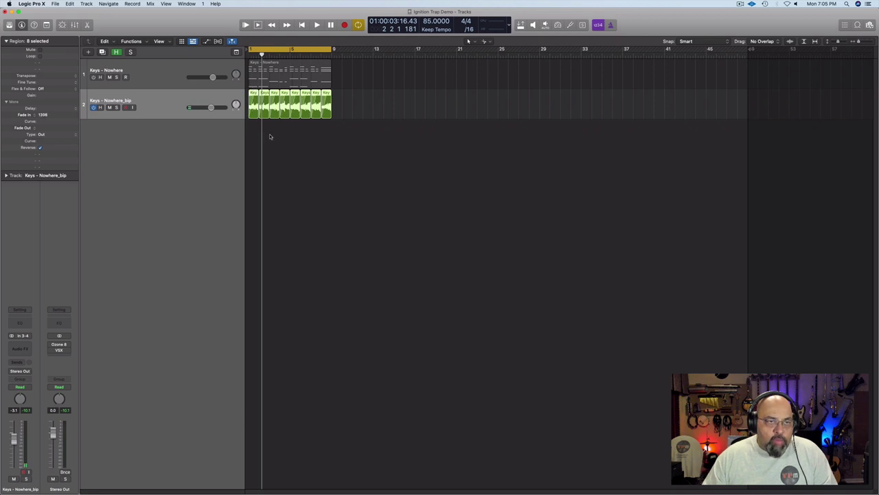
key("space")
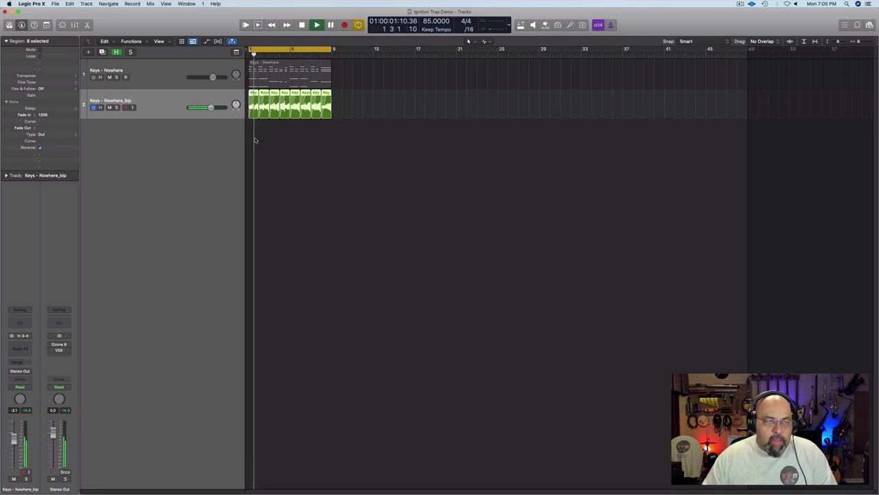
key("space")
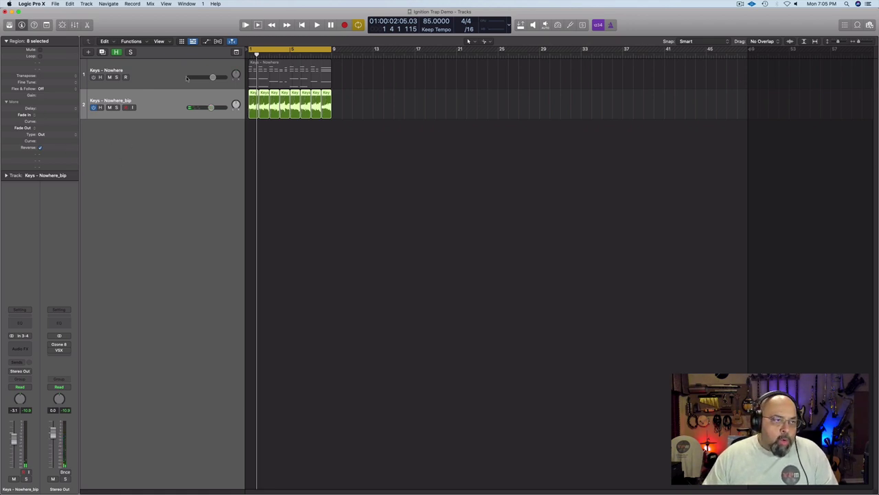
- Try fade-in values of 25 and 100 on the eight reversed pieces and play the part
double_click(43, 115)
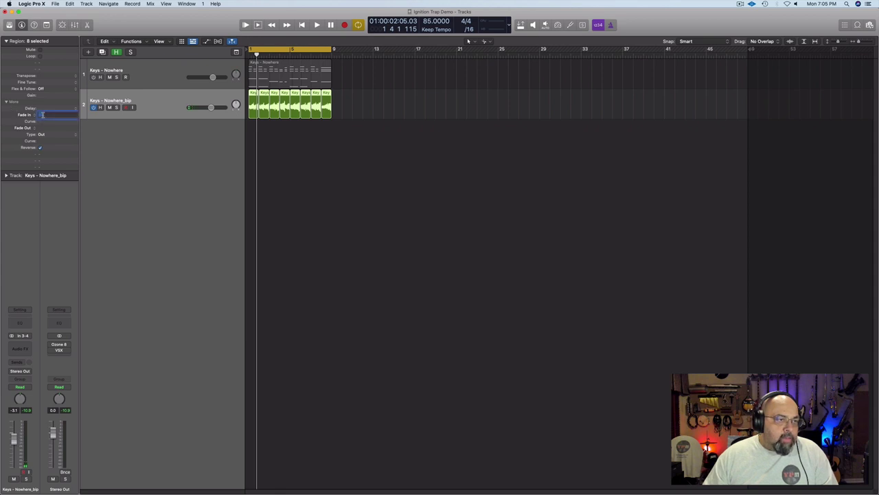
key("Return")
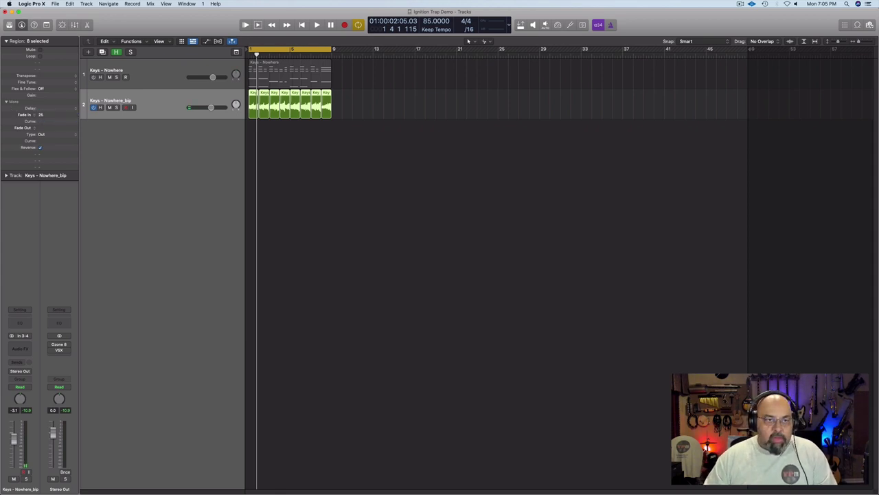
double_click(40, 115)
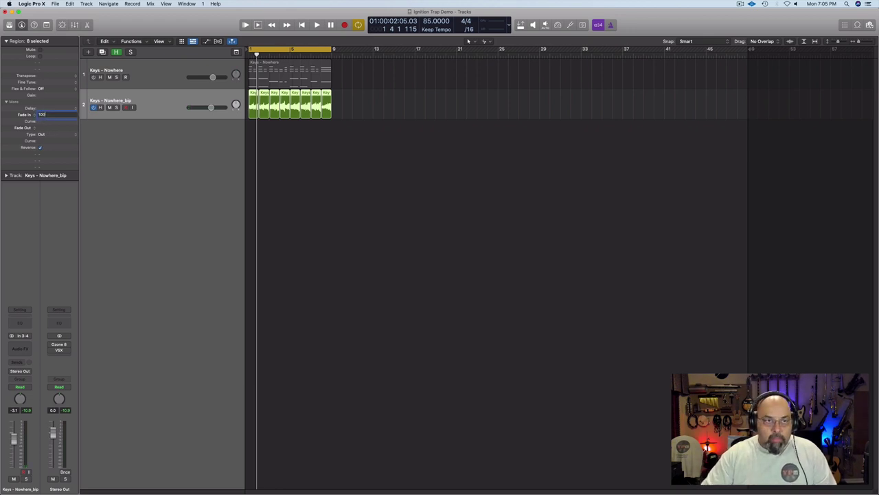
type("100")
key("Return")
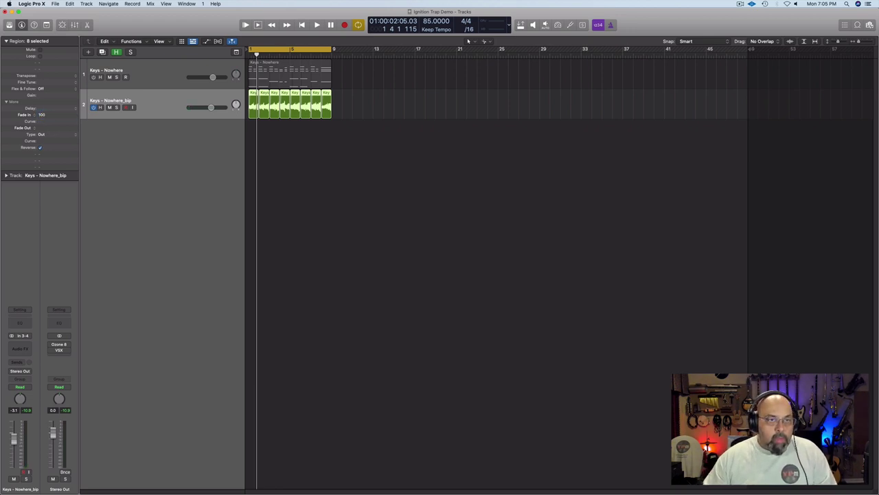
double_click(43, 115)
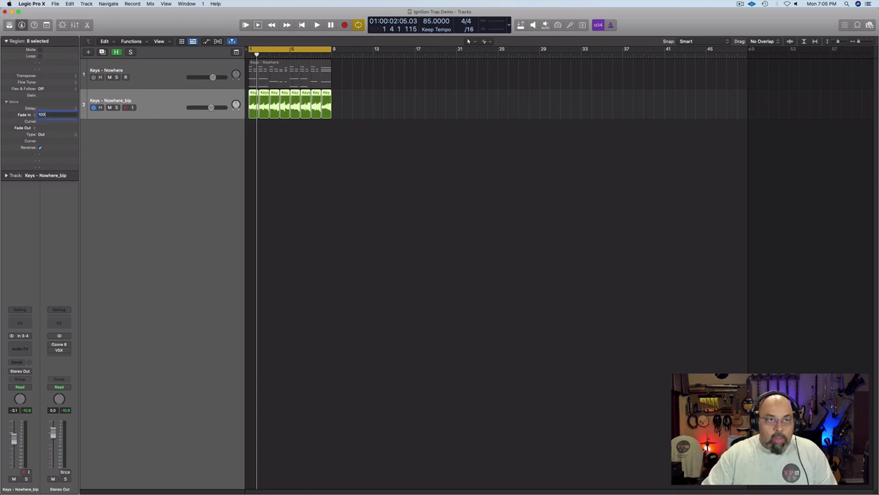
key("Return")
key("space")
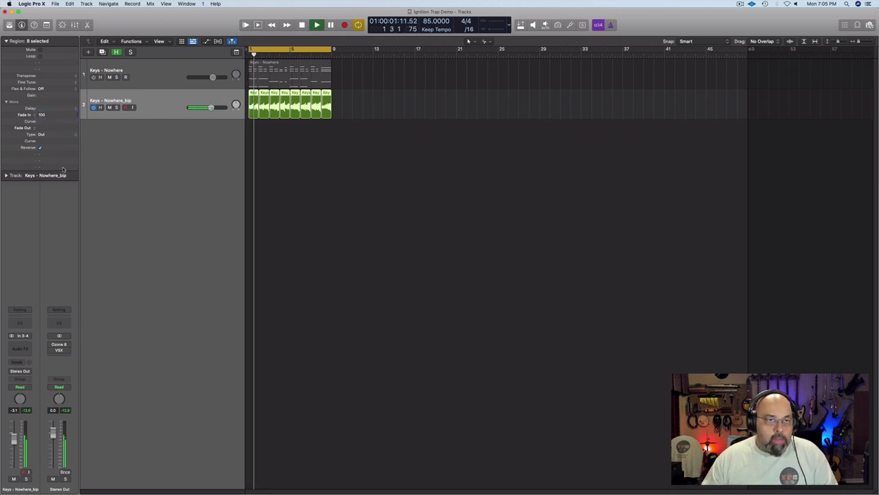
key("space")
- Set the fade-in of the eight reversed pieces to 50 and play the part
double_click(42, 116)
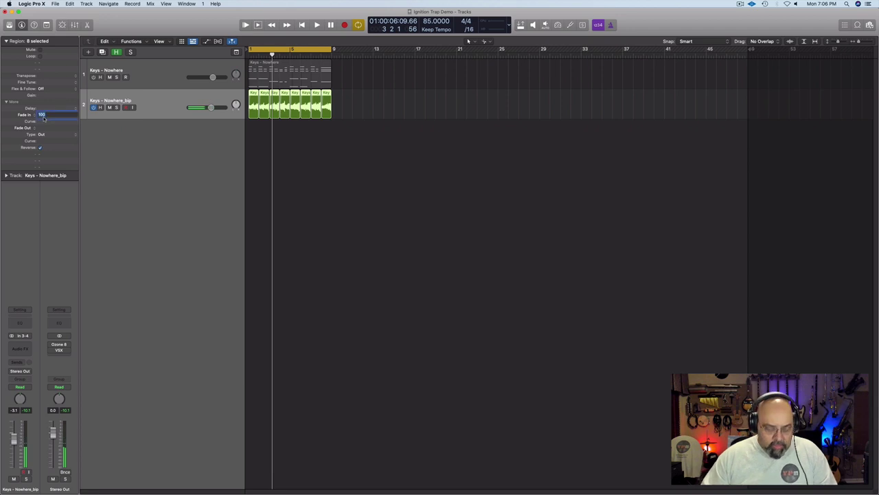
type("40")
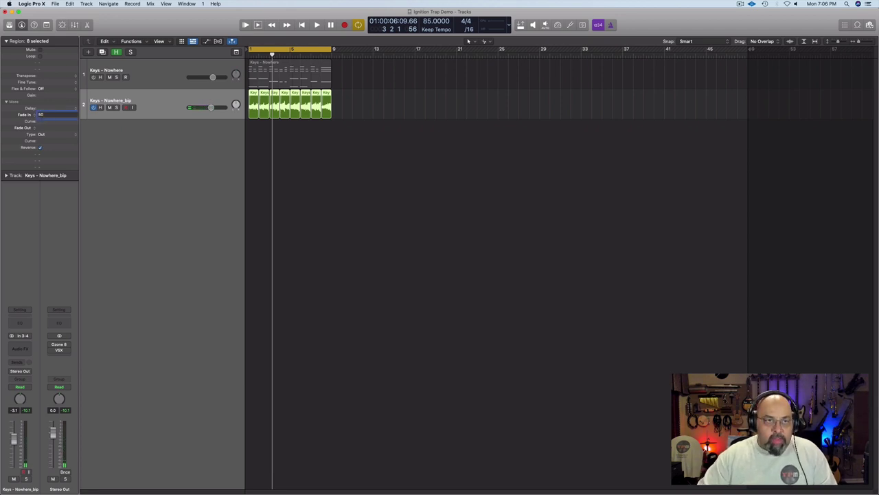
key("Return")
key("space")
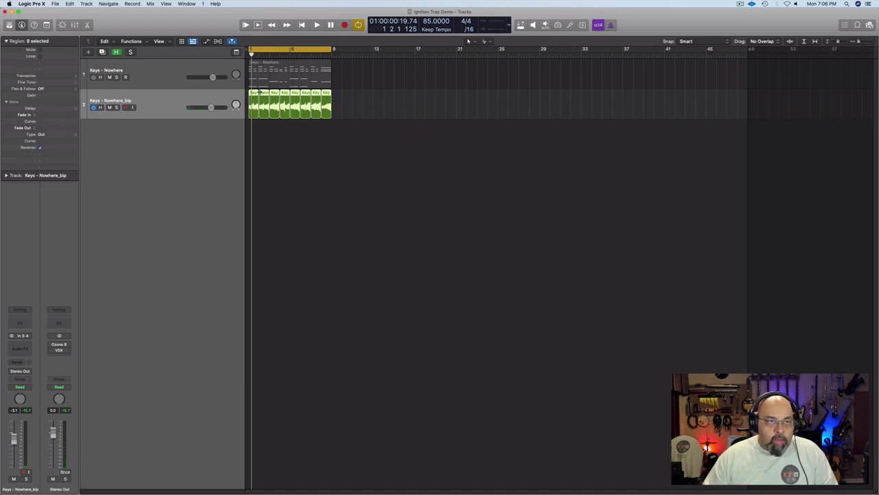
- Give all eight reversed pieces a fade-in of about 1400, roughly half of each piece, and play the part
left_click_drag(259, 91, 264, 91)
key("space")
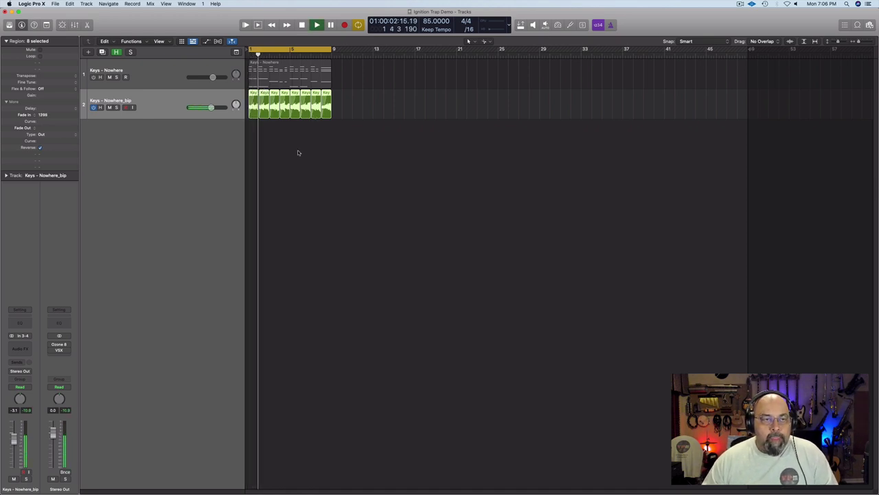
left_click(314, 159)
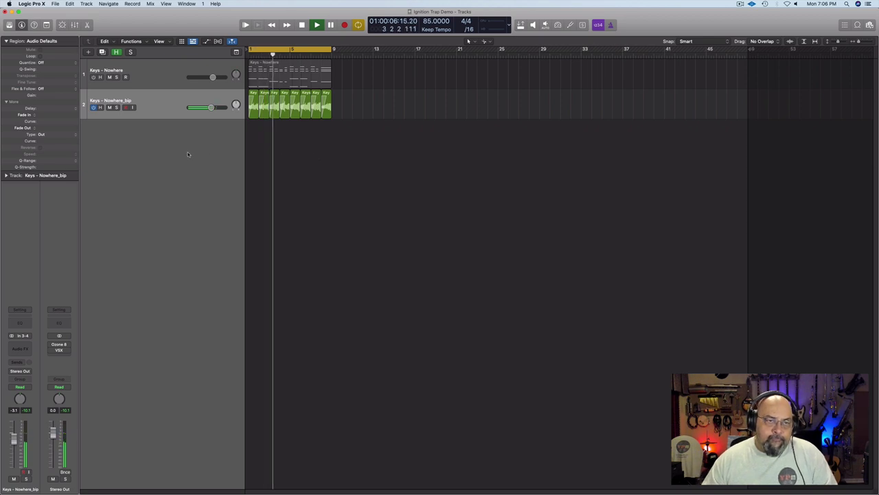
key("space")
- Bounce the eight faded, reversed pieces in place to one audio region on a new track
left_click(164, 107)
key("alt+super+a")
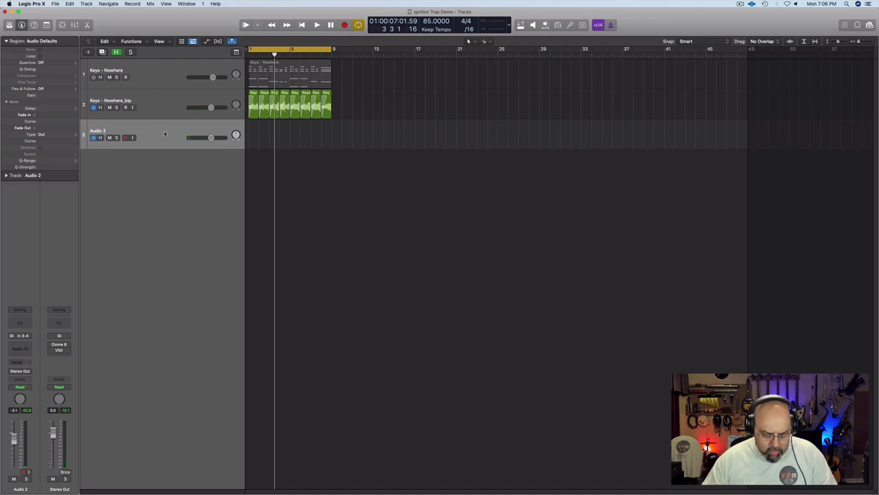
key("super+z")
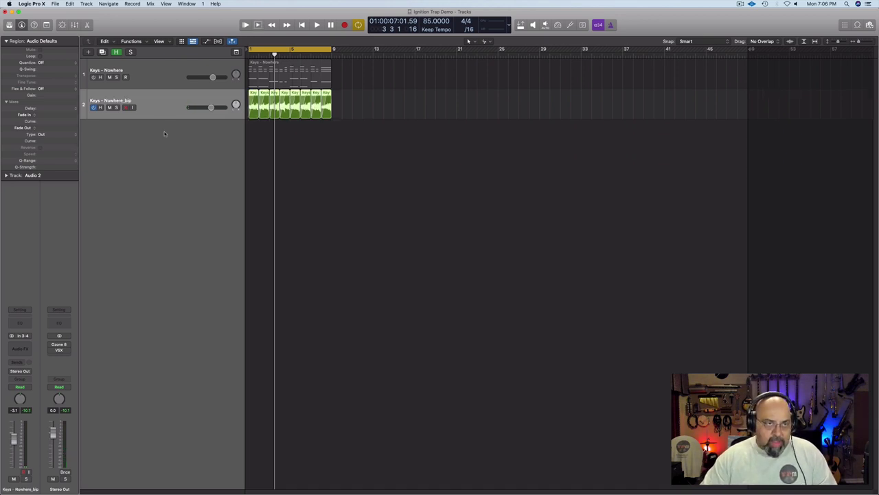
key("ctrl+b")
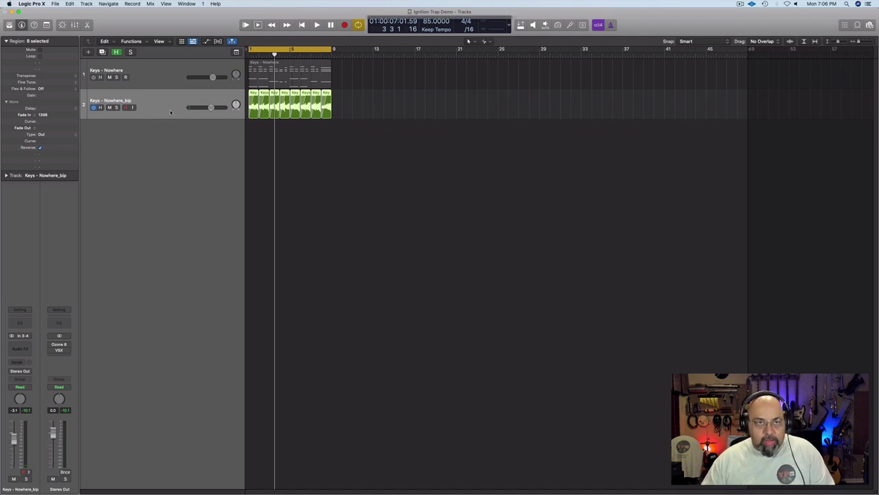
left_click(489, 141)
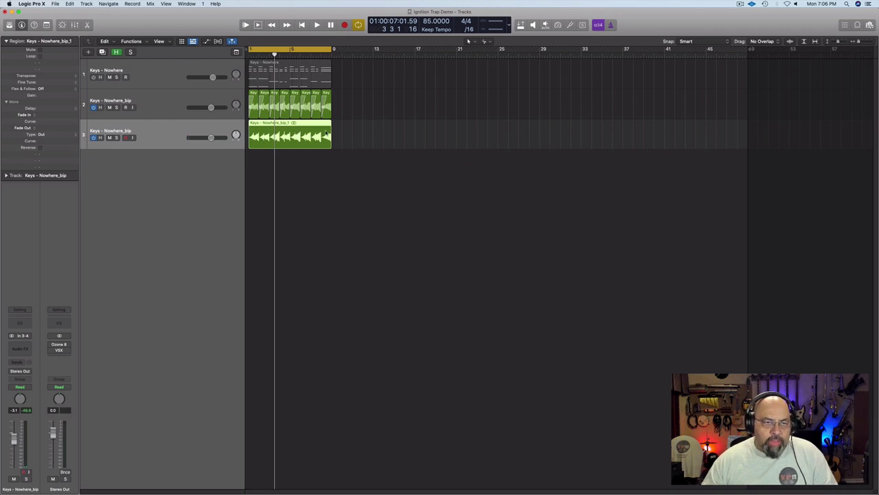
- Hide the track that holds the eight chopped pieces and switch off the display of hidden tracks
left_click(347, 104)
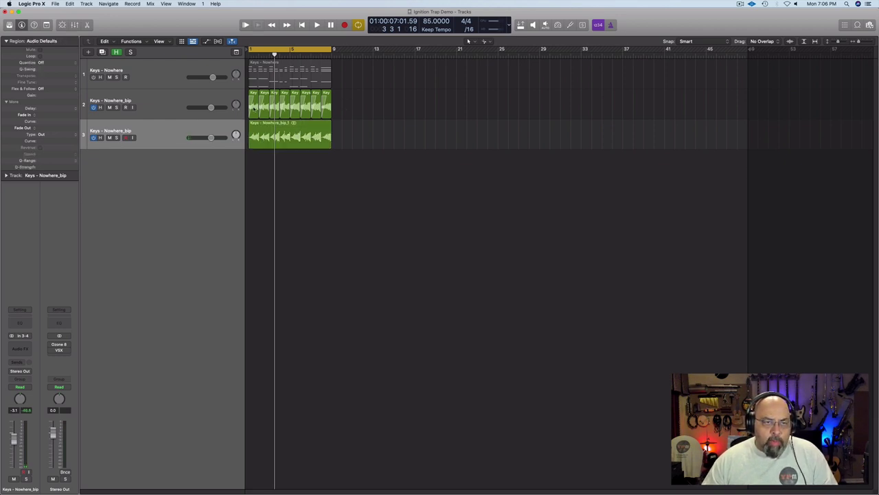
left_click(165, 104)
right_click(165, 105)
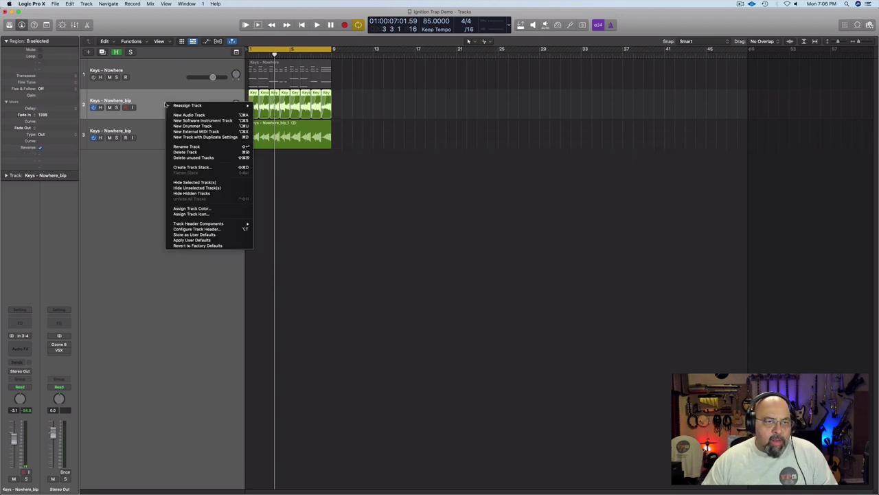
left_click(201, 184)
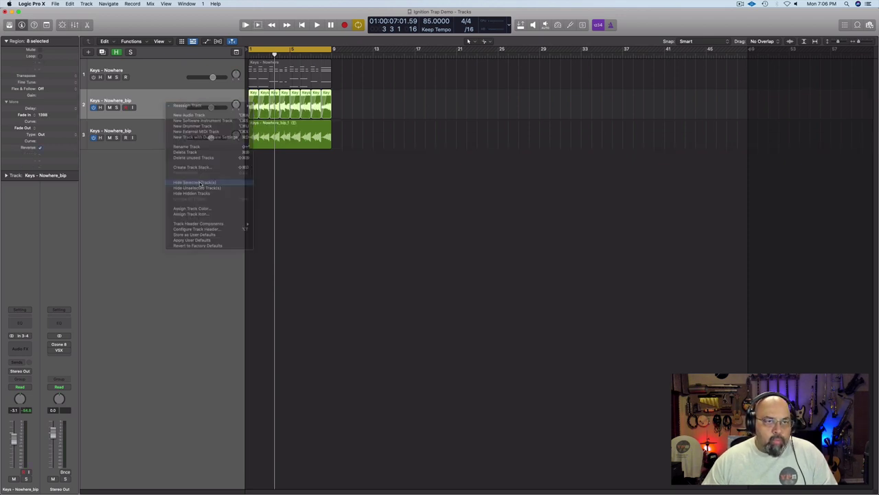
left_click(116, 52)
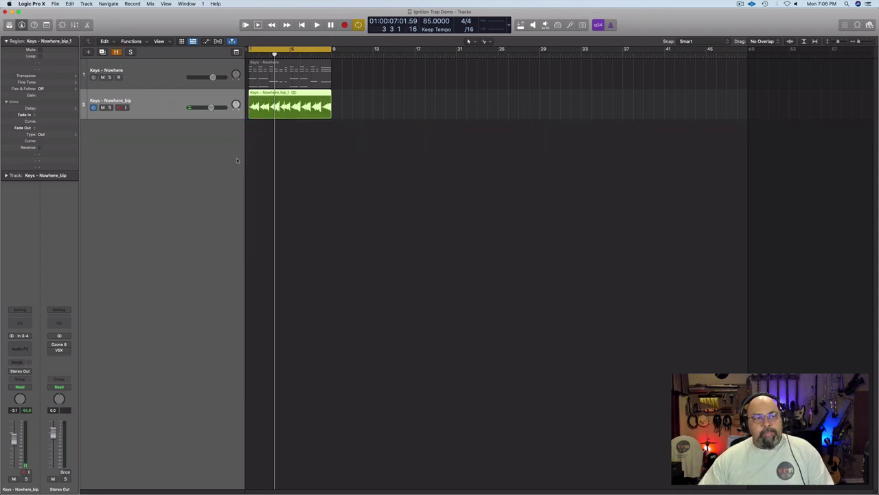
- Play the bounced part, and duplicate the Keys - Nowhere instrument track, placing the copy below the bounced audio track
key("space")
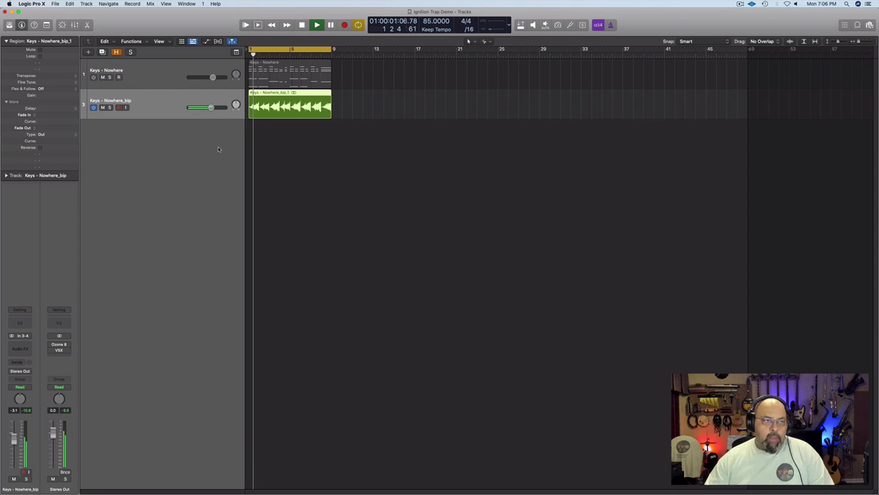
key("space")
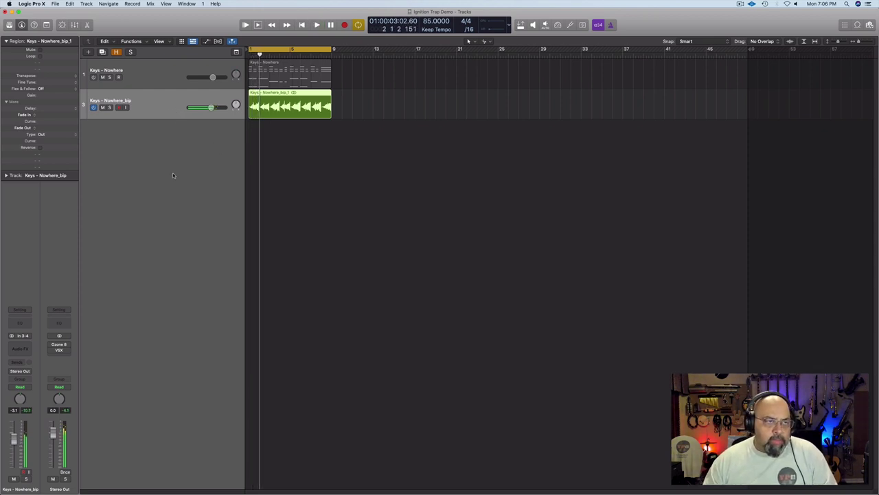
left_click(146, 77)
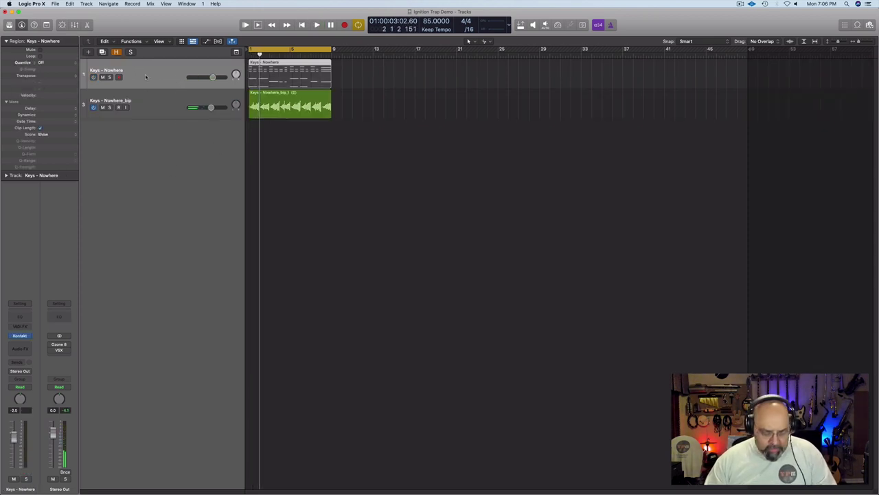
key("super+d")
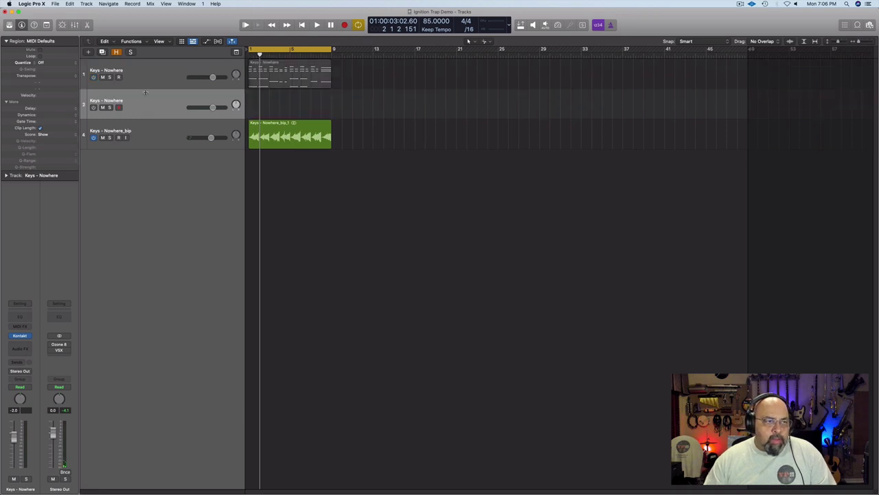
left_click_drag(145, 100, 144, 147)
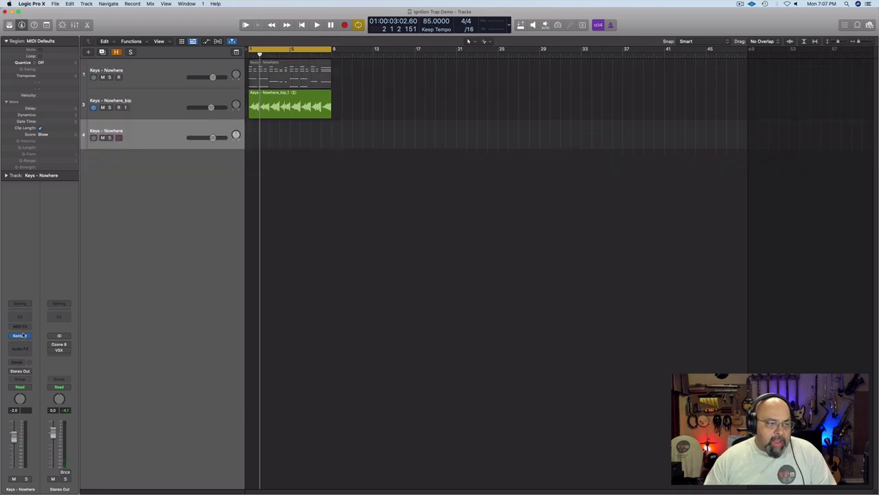
- Open Kontakt on the duplicated track and audition the Ignition Keys presets On My Cloud and Outside The Box
mouse_move(22, 336)
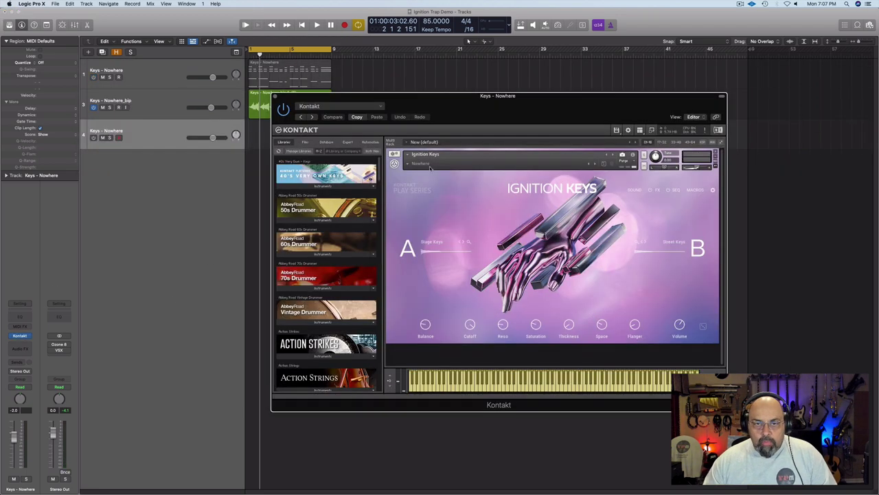
left_click(407, 165)
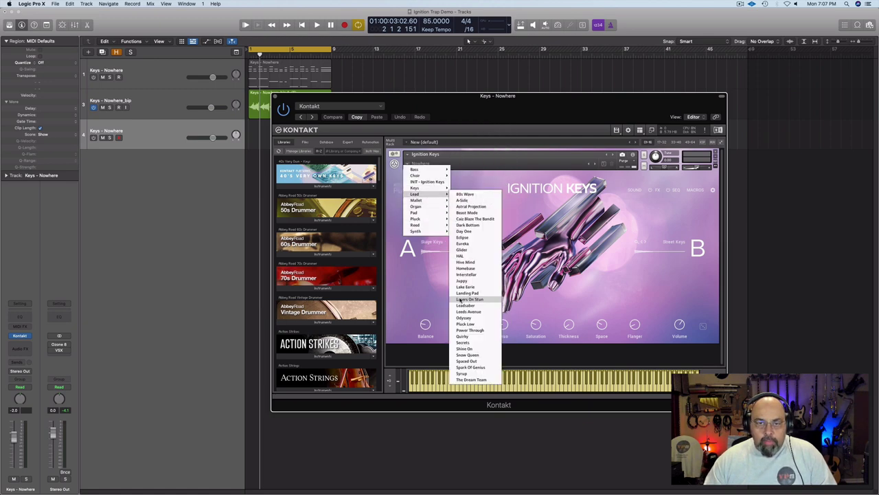
mouse_move(441, 188)
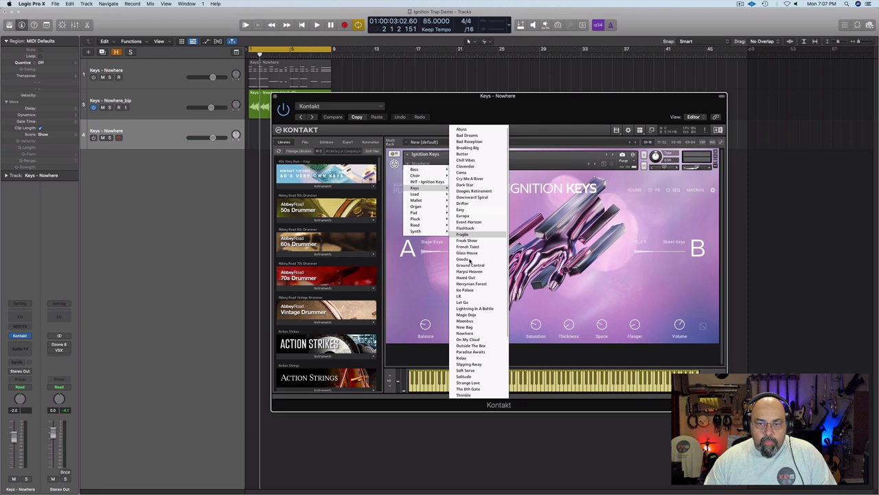
left_click(468, 339)
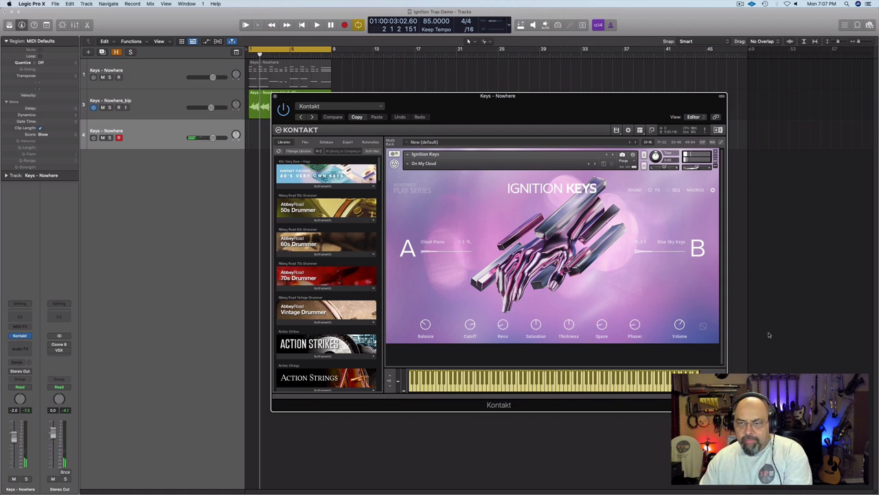
left_click(596, 163)
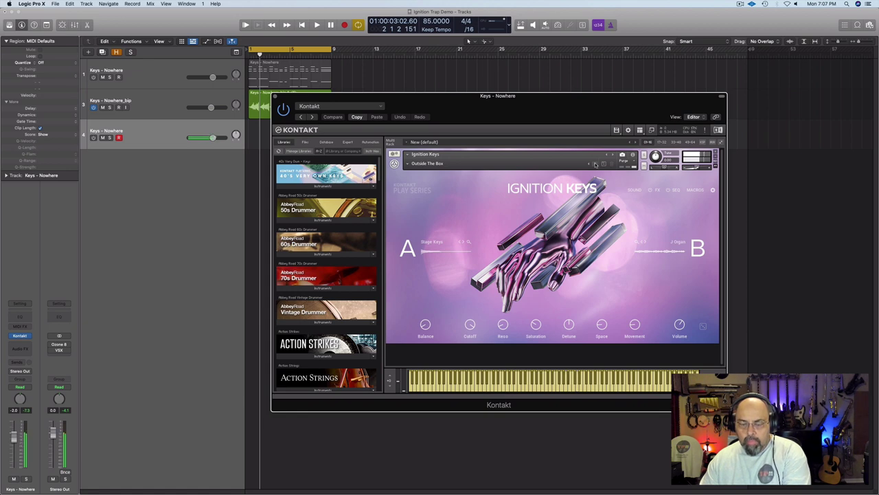
- Turn the original Keys - Nowhere track on and the bounced Keys - Nowhere_bip track off, and play the part
key("space")
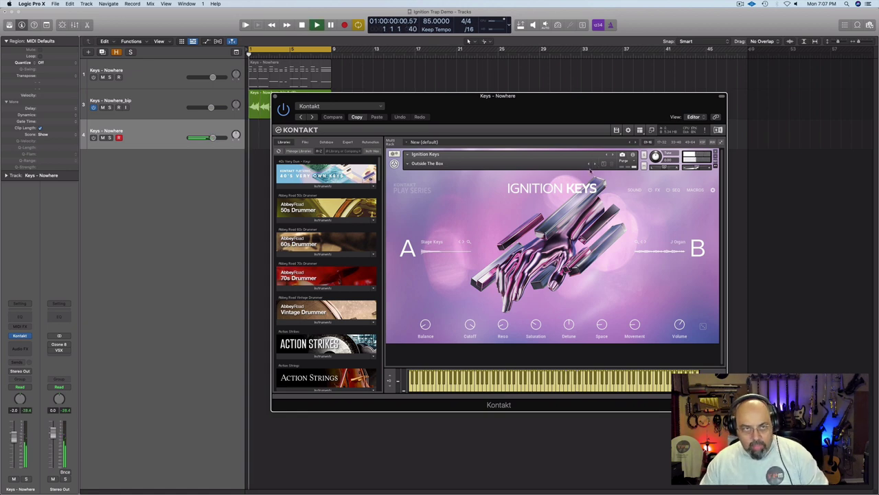
key("space")
left_click(100, 80)
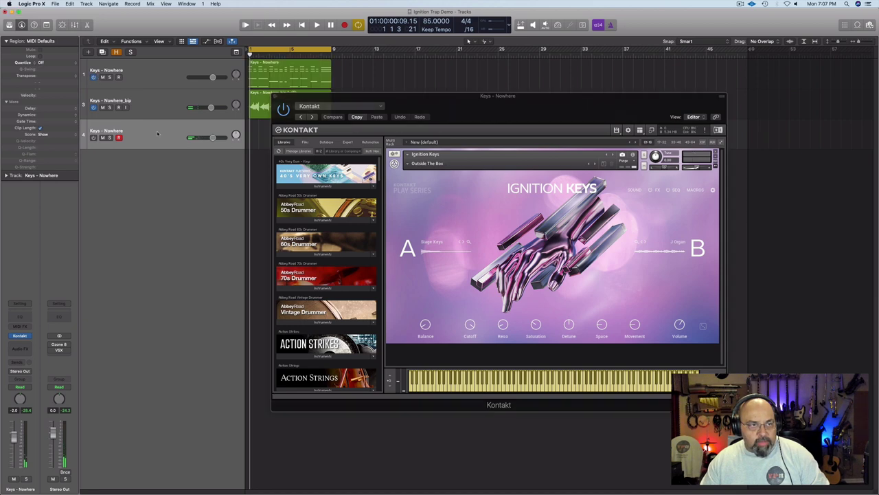
key("space")
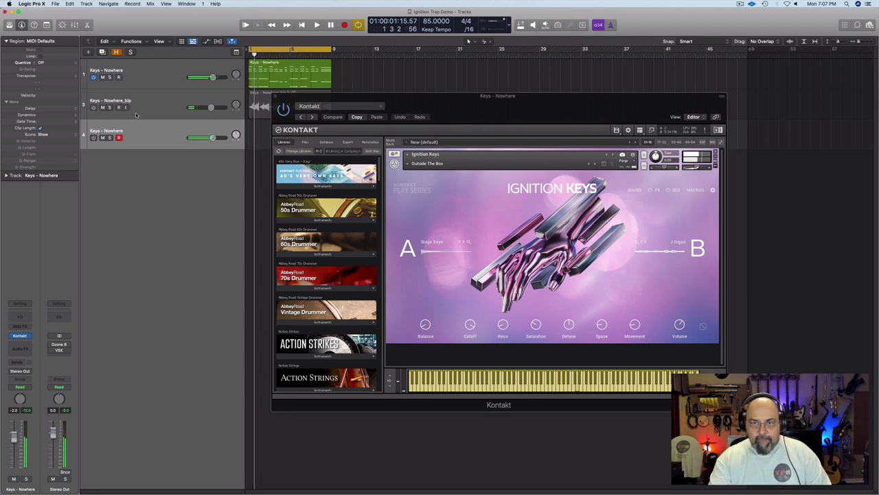
- Audition the following Ignition Keys presets from Paradise Awaits onward, keep Thimble loaded, and close the Kontakt window
left_click(595, 164)
left_click(595, 164)
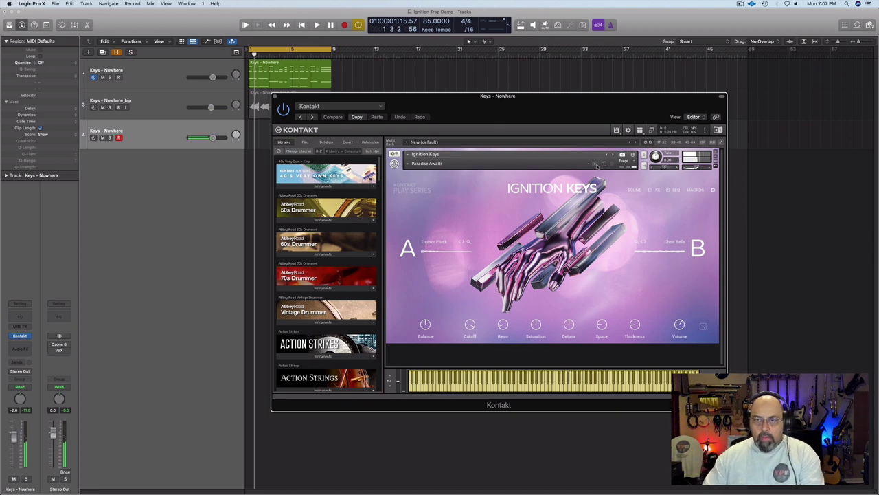
left_click(595, 164)
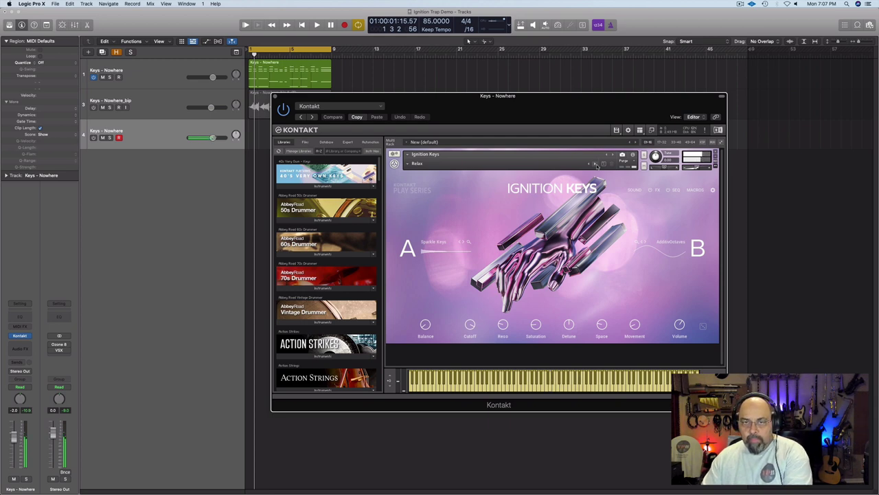
left_click(596, 165)
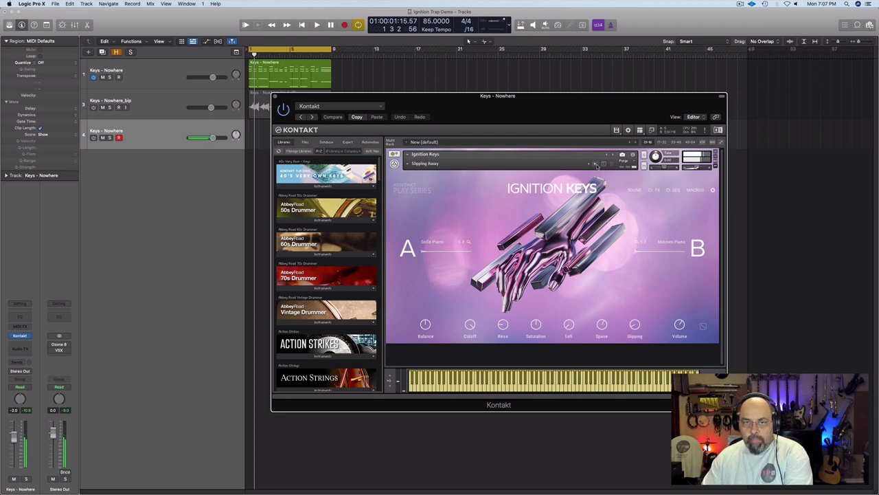
left_click(596, 166)
left_click(596, 166)
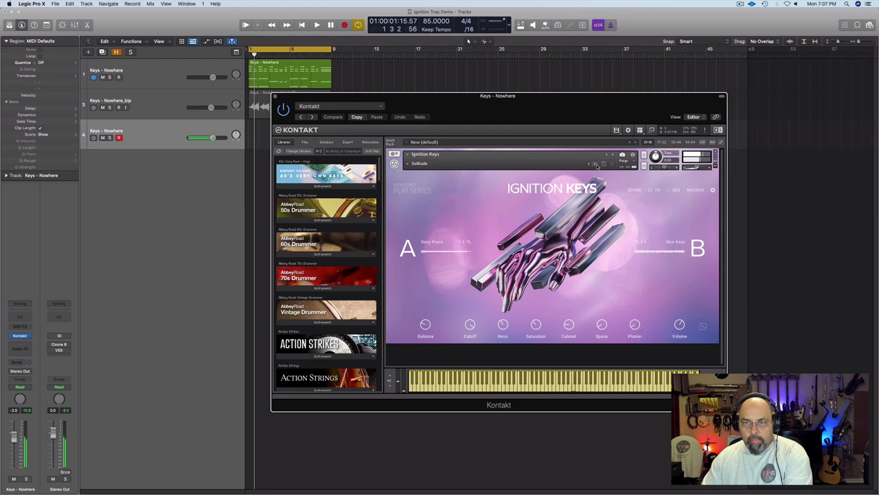
left_click(597, 166)
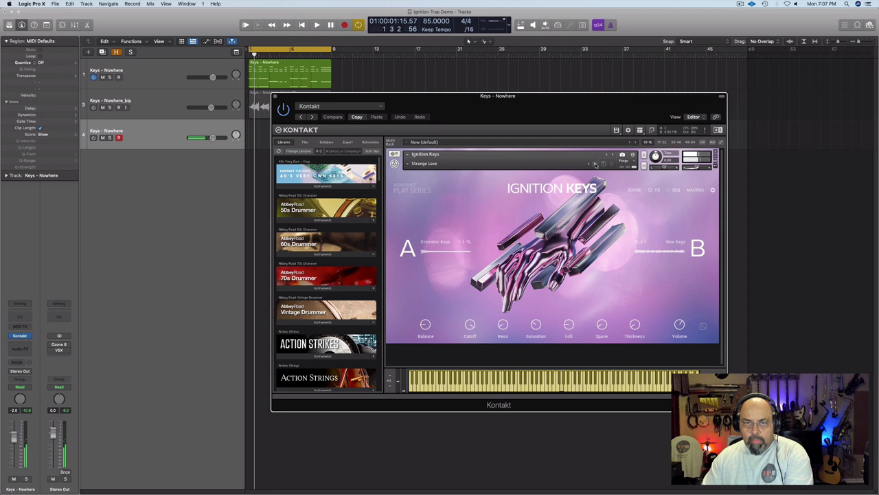
left_click(596, 164)
left_click(596, 165)
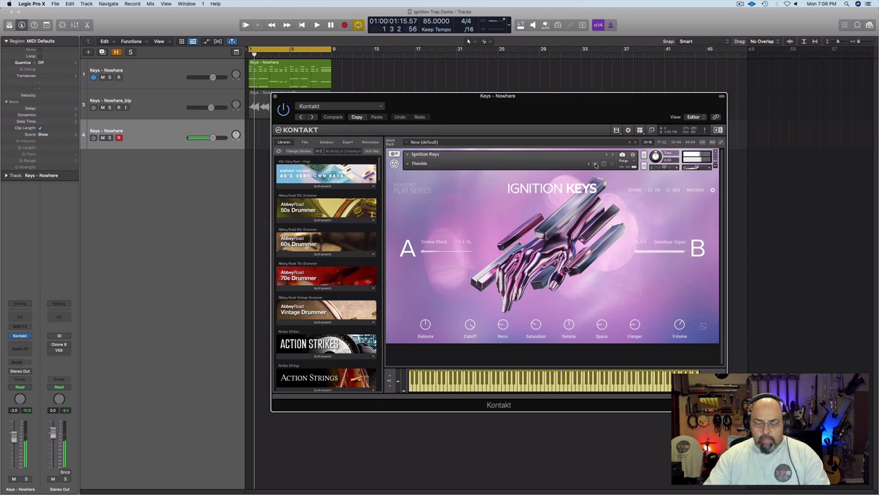
left_click(275, 98)
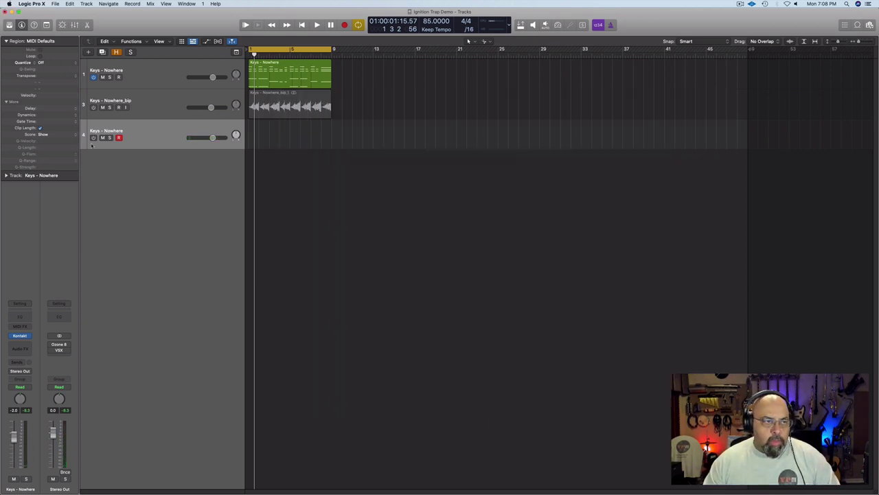
- Rename the duplicated track as Keys - Thimble
double_click(114, 131)
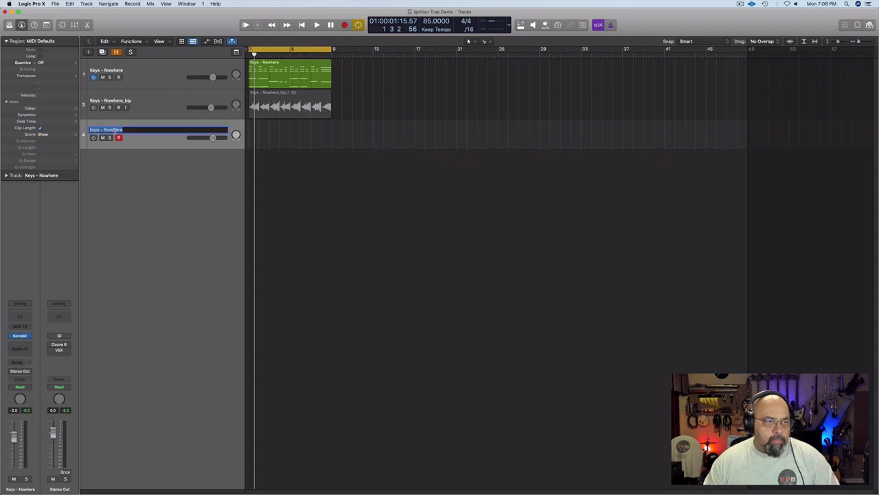
double_click(114, 130)
type("Thimbl")
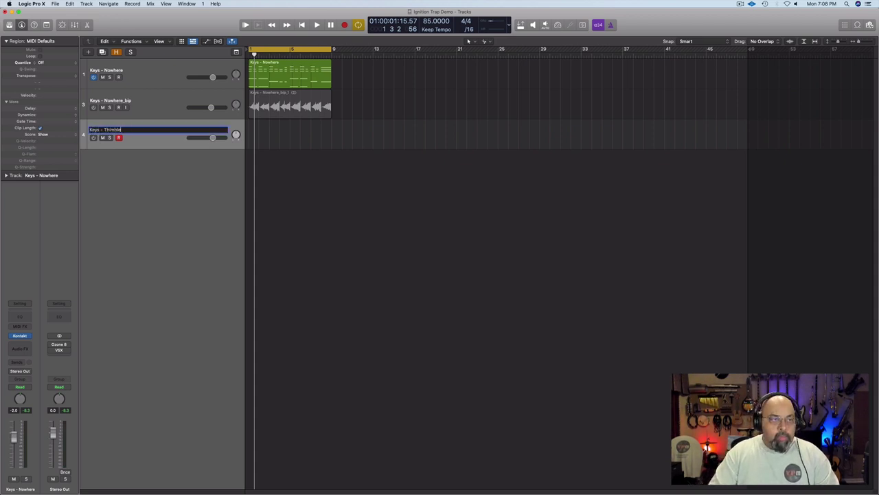
key("Return")
- Rehearse a melody over the Nowhere part, and record it on the Keys - Thimble track across the eight-bar cycle
key("space")
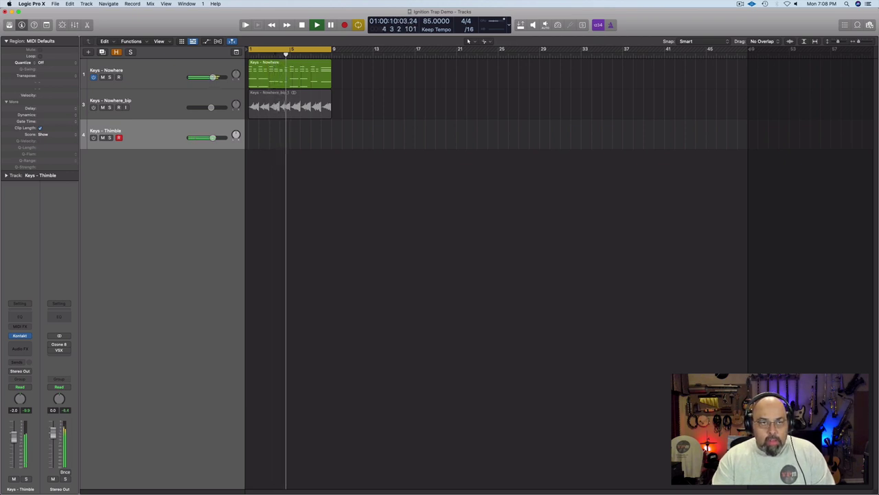
key("space")
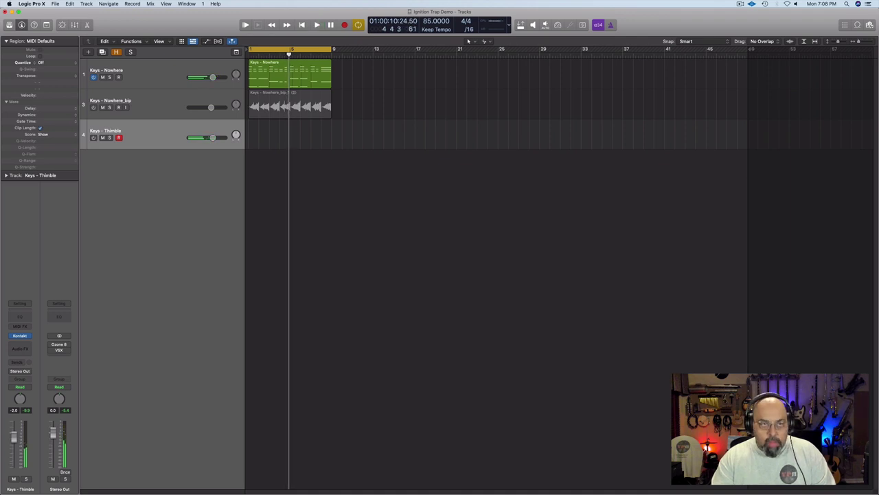
key("Return")
key("space")
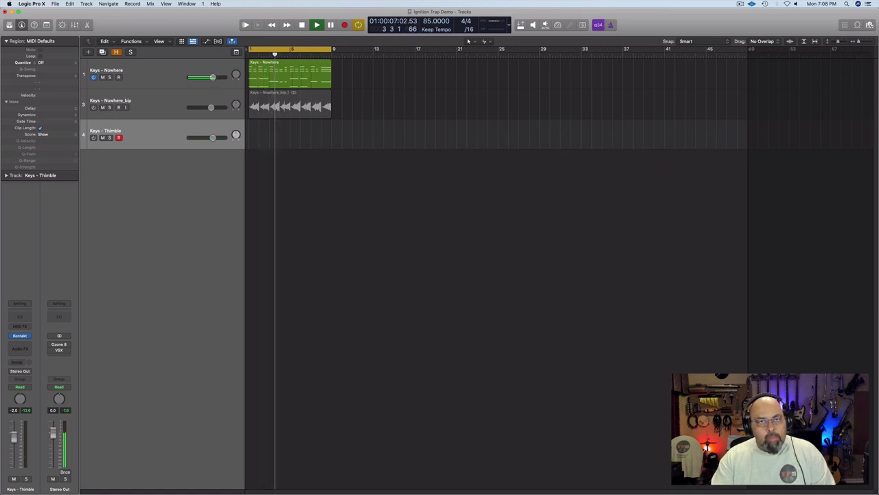
key("space")
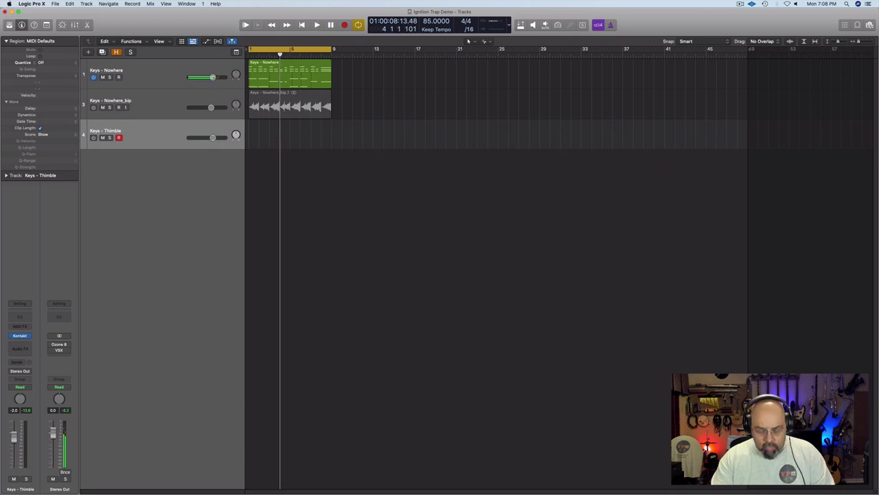
key("r")
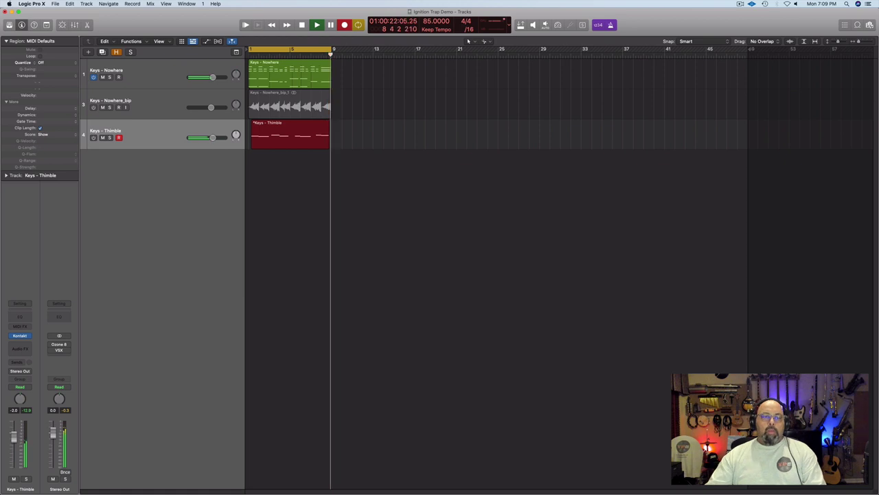
key("space")
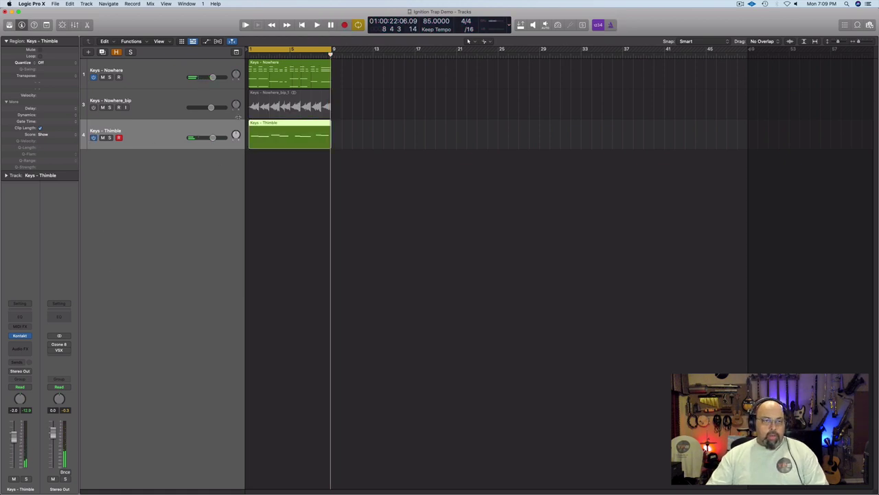
- Open the recorded Thimble region in the Piano Roll and quantize all its notes to 1/8 Note
double_click(284, 141)
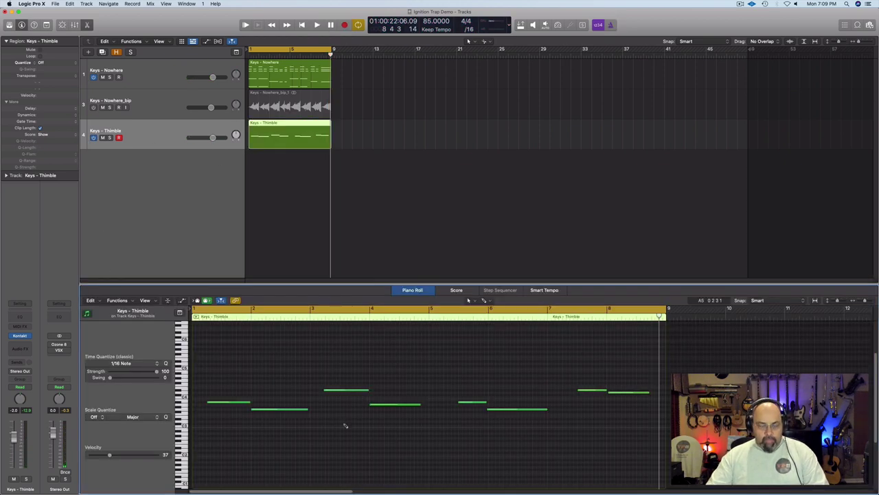
left_click(120, 363)
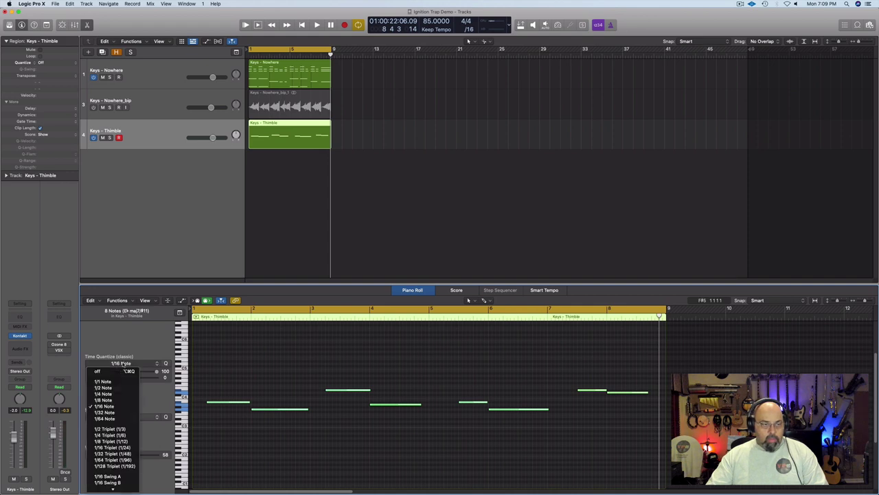
left_click(118, 399)
- During playback, extend the starts of the fifth and seventh Thimble notes one beat earlier, to beat 2 of bars 5 and 7
key("space")
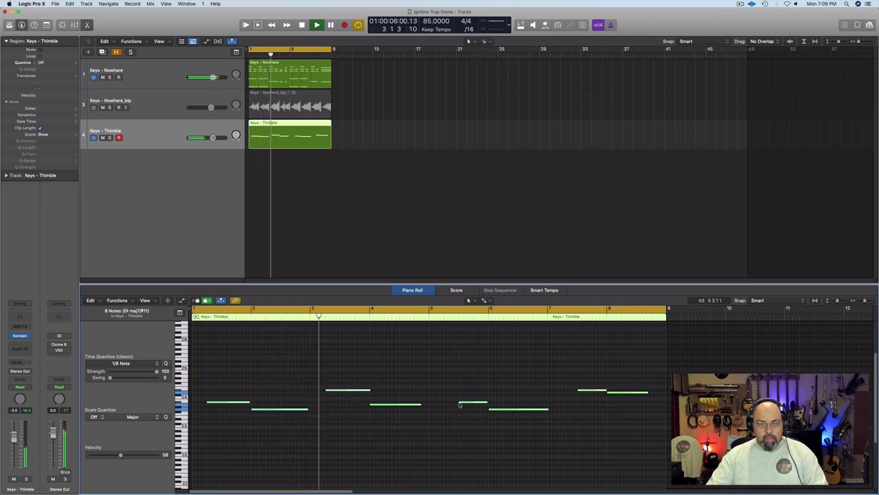
left_click(460, 406)
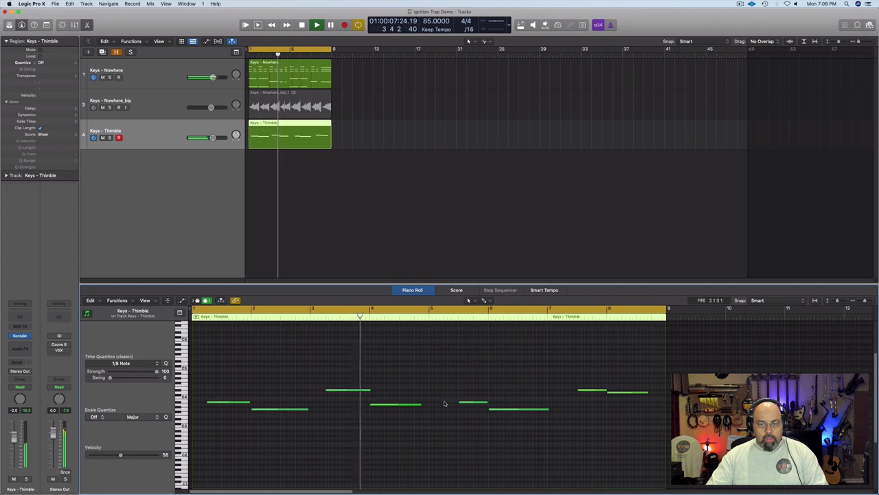
left_click_drag(458, 401, 445, 404)
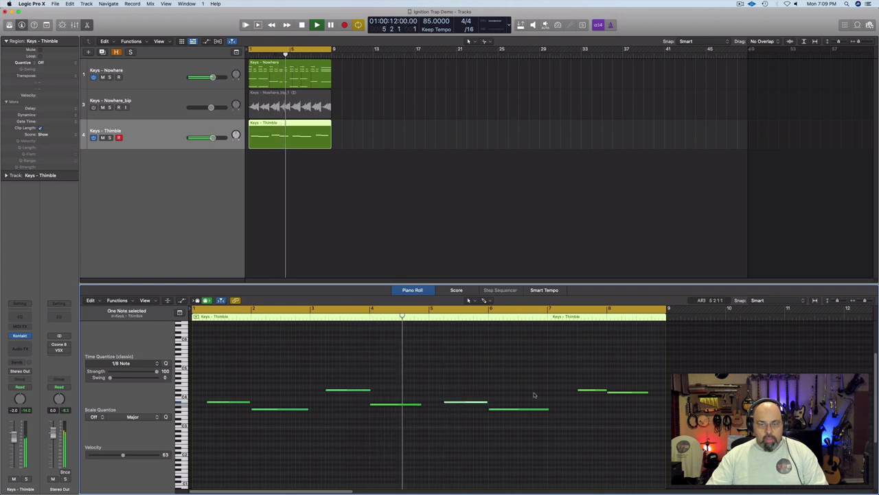
left_click_drag(578, 390, 562, 392)
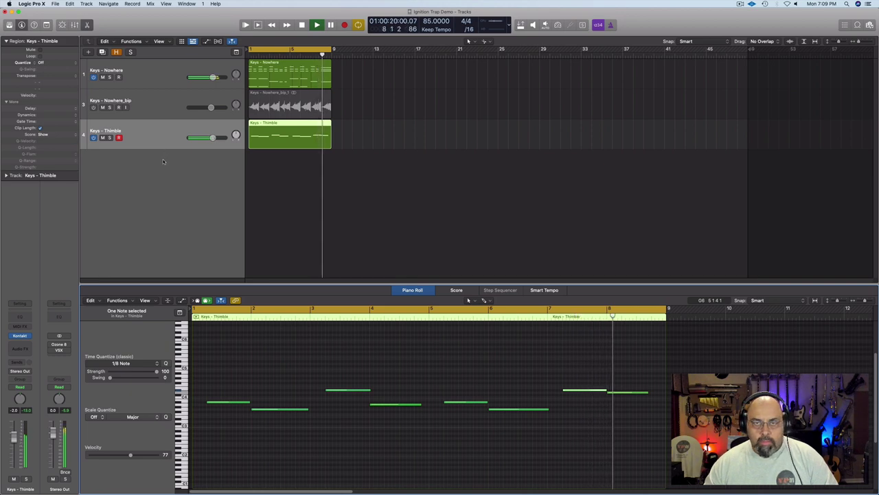
key("space")
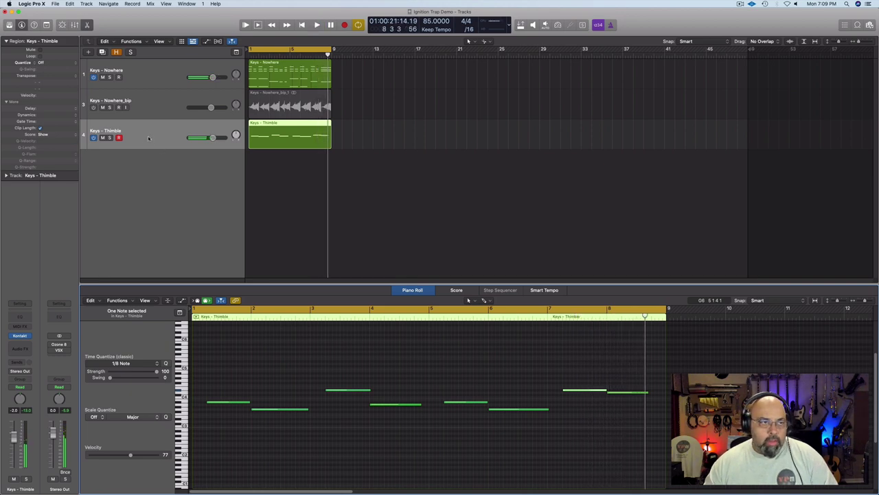
- Duplicate the Keys - Thimble track, audition the Ignition Keys pluck preset Ancient Traditions, and load the Babycakes preset on the duplicate
left_click(150, 134)
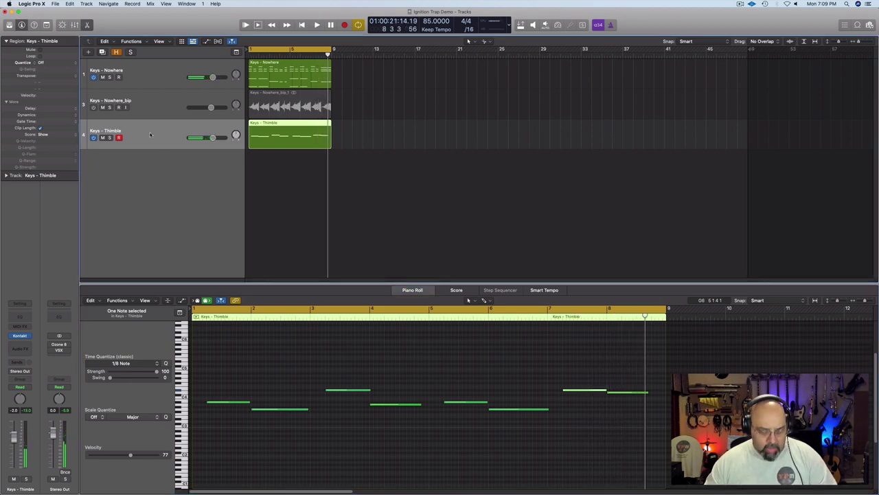
double_click(153, 173)
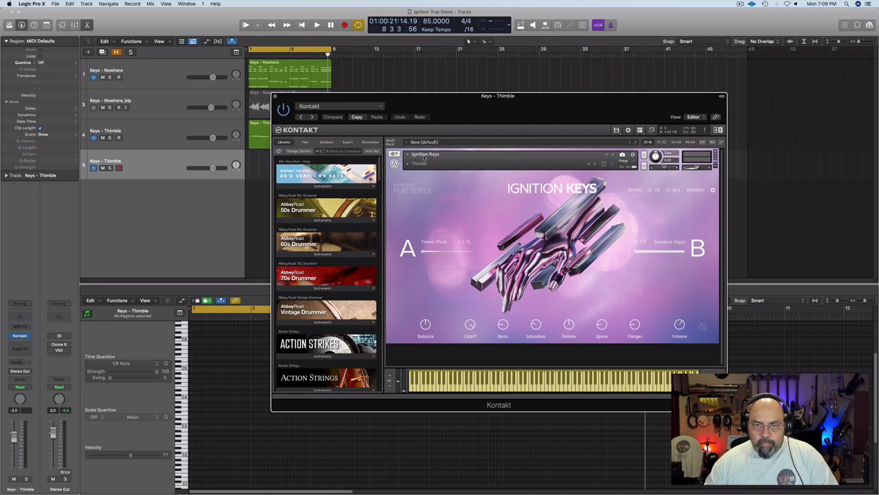
left_click(408, 164)
mouse_move(443, 221)
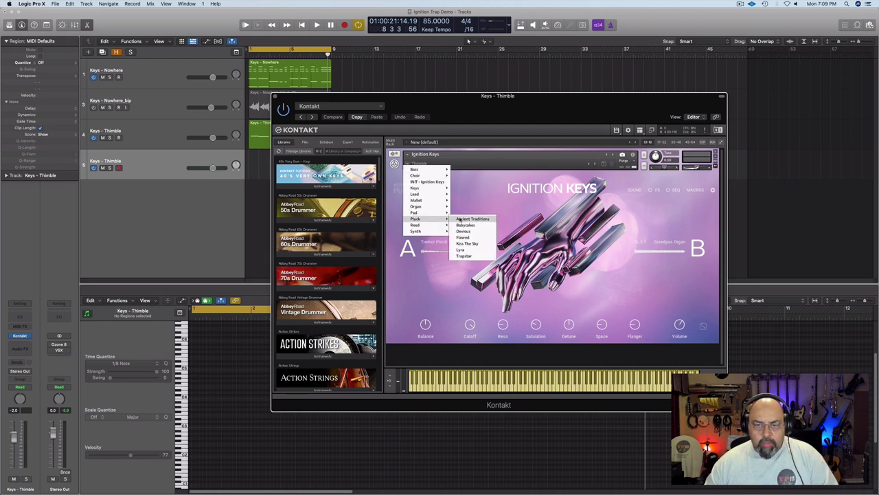
left_click(473, 218)
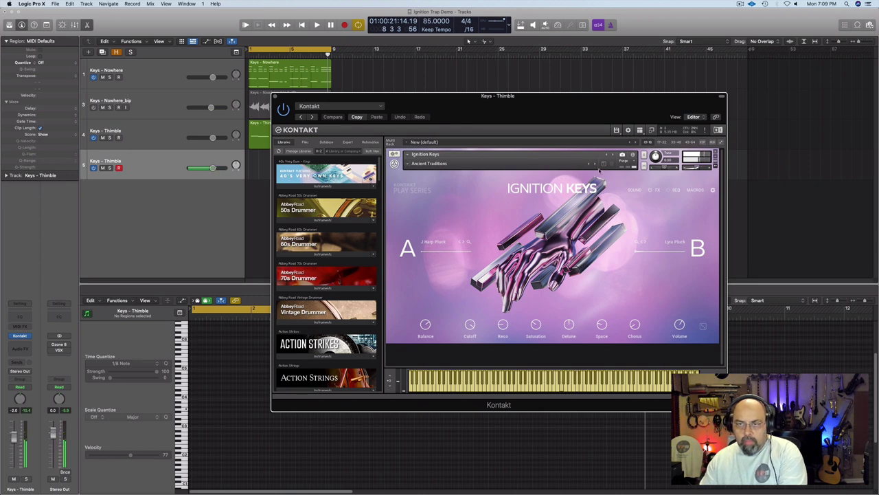
left_click(595, 164)
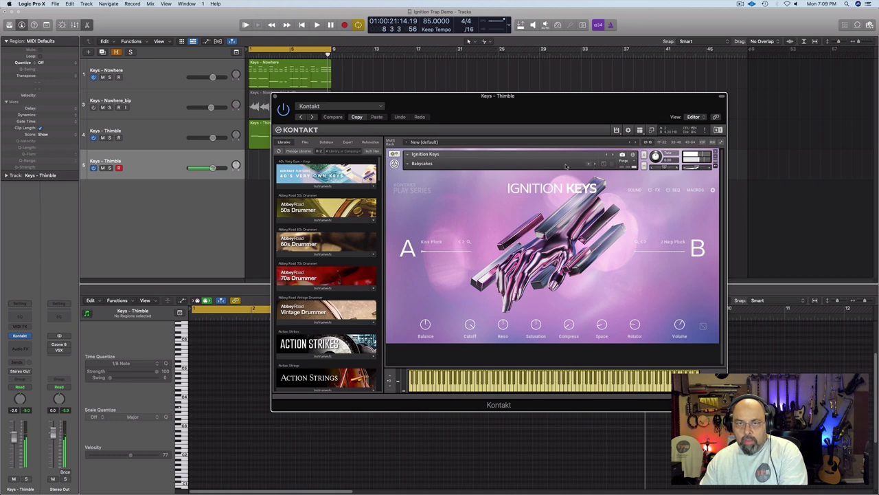
left_click(276, 96)
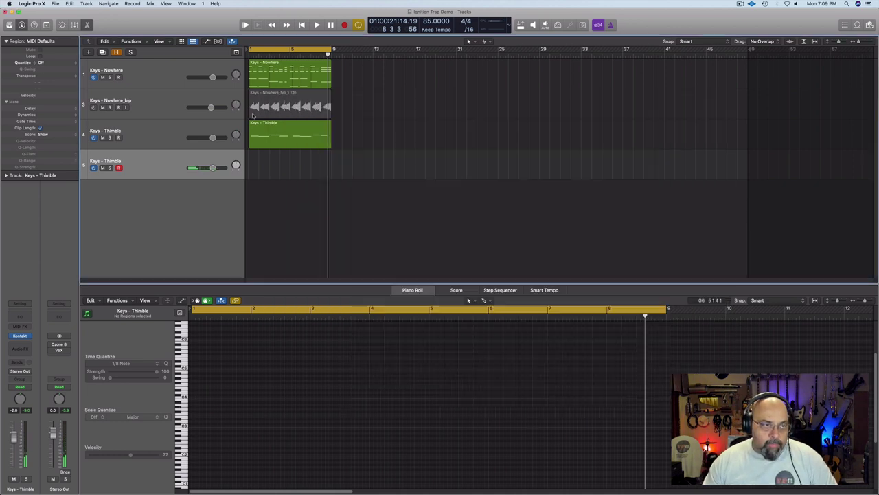
- Rename the new duplicated track as Pluck - Babycakes
double_click(96, 162)
key("Escape")
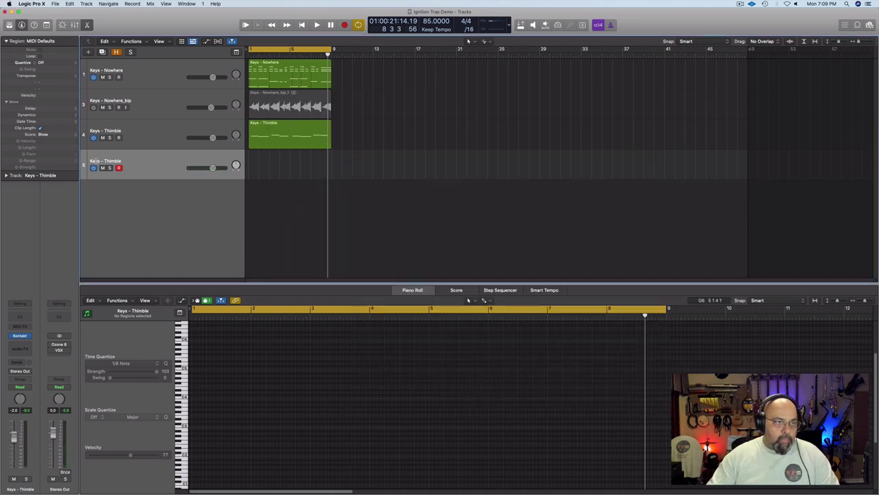
double_click(94, 160)
type("lpuc")
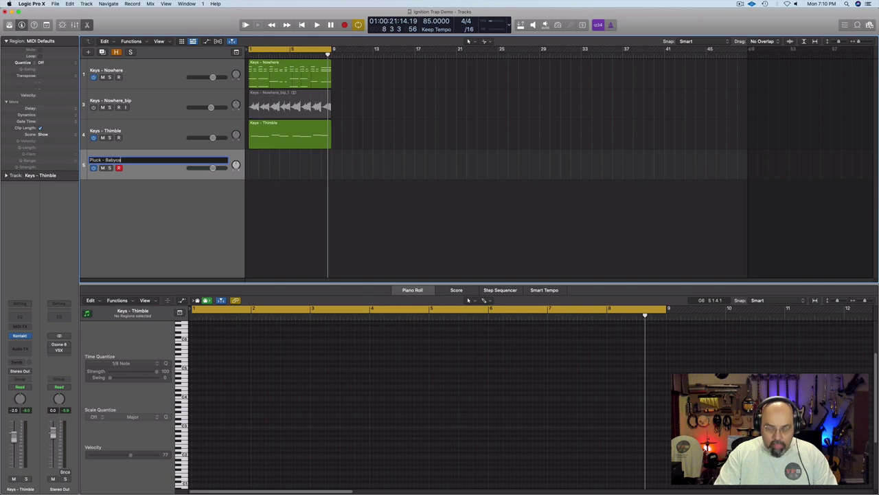
type("kes")
key("Return")
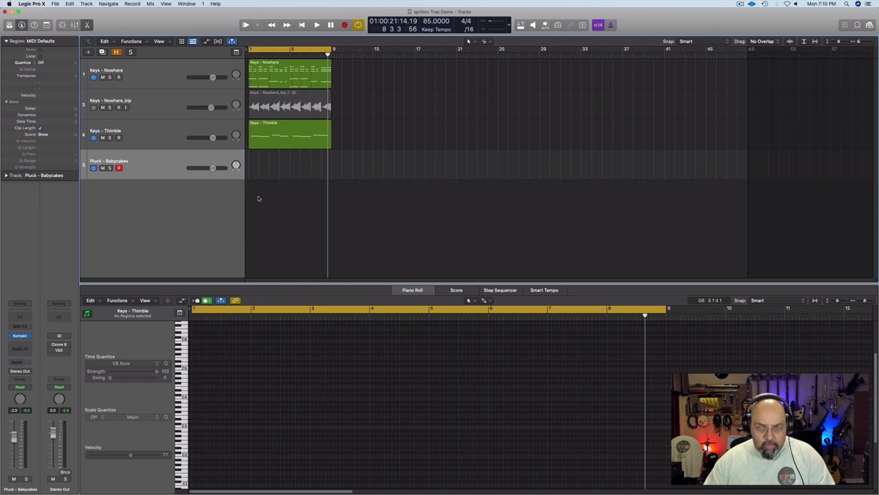
- Rehearse the Babycakes pluck over the loop, lower the Keys - Thimble track's volume slightly and turn that track off
key("space")
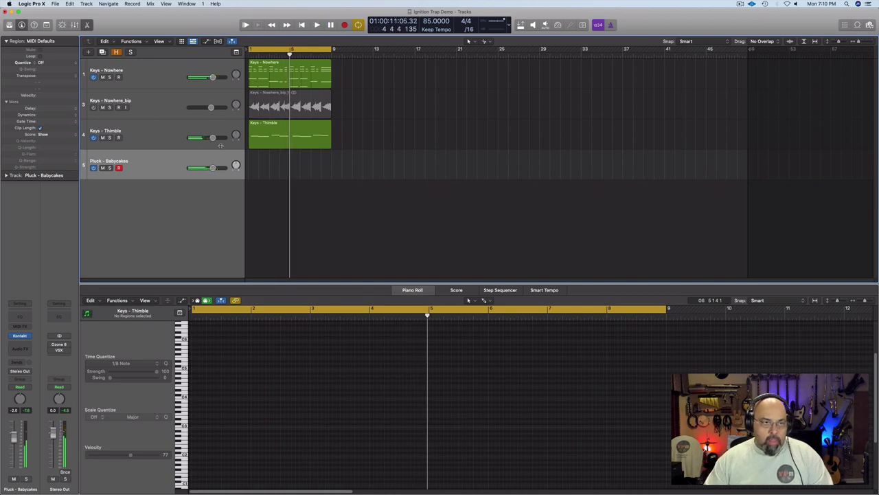
left_click_drag(212, 138, 206, 138)
left_click(94, 137)
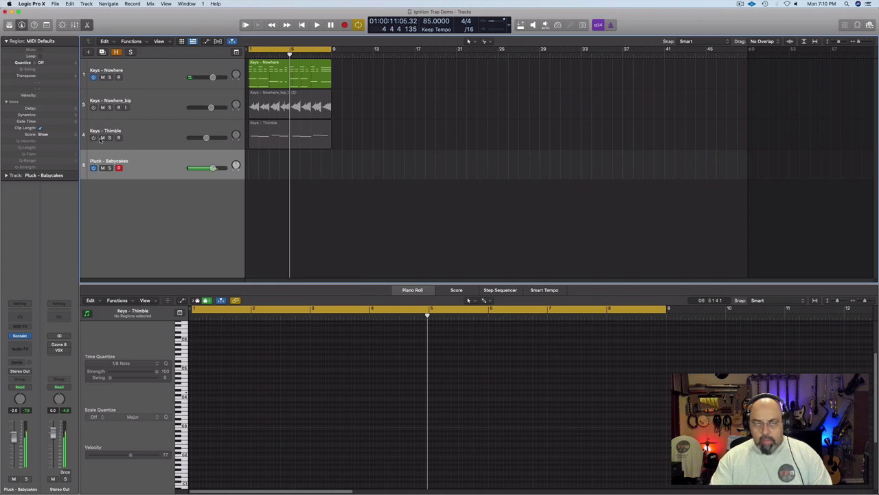
- Rehearse a pluck melody over the Nowhere part, and record it on the Pluck - Babycakes track across bars 1 to 4
key("space")
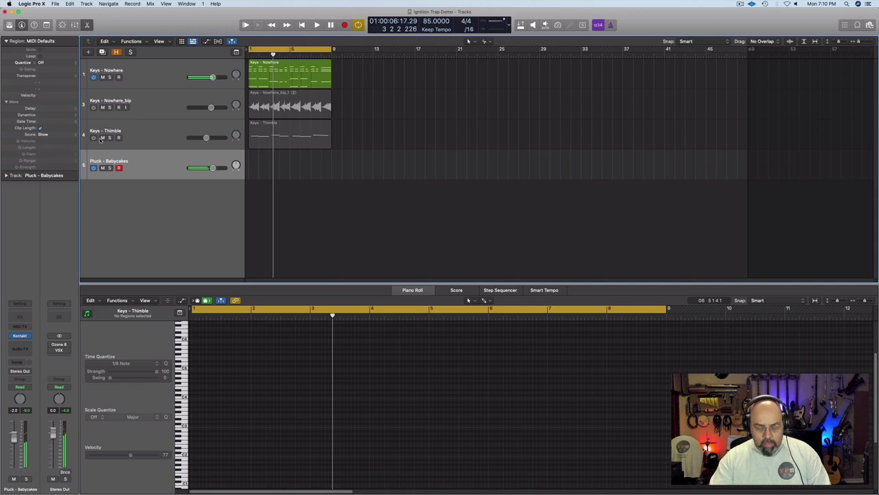
key("r")
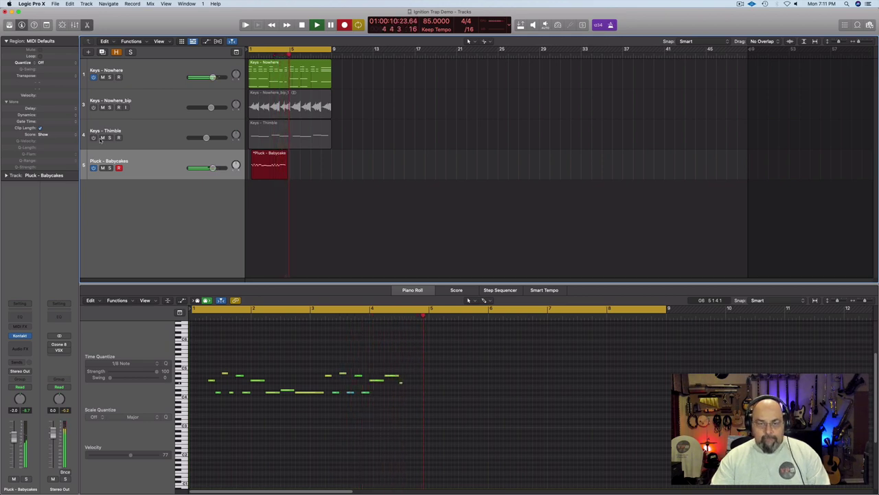
key("space")
- Quantize all notes of the recorded Babycakes region to 1/8 Note, and repeat them to fill bars 5 to 8
left_click(481, 300)
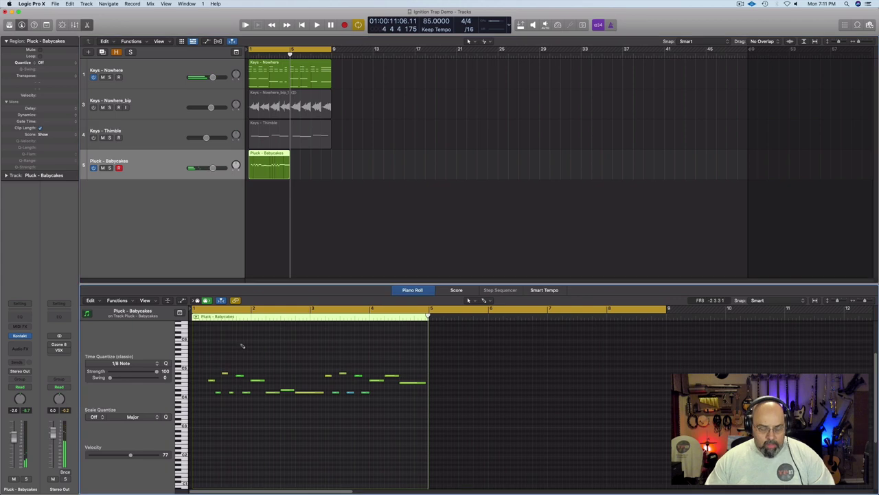
key("super+a")
key("super+r")
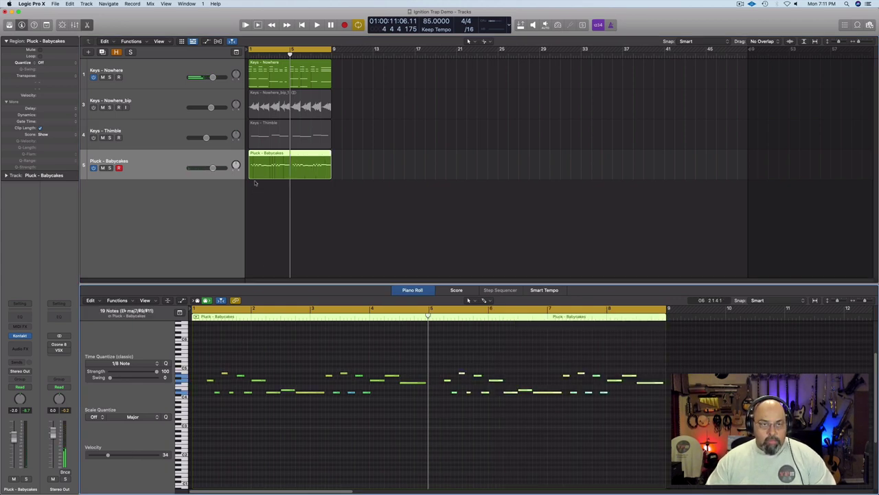
left_click(284, 188)
- During playback, turn on the Thimble and Nowhere_bip tracks and rebalance the mix by lowering Nowhere, Nowhere_bip and Babycakes, with Babycakes at -4.4 dB
key("space")
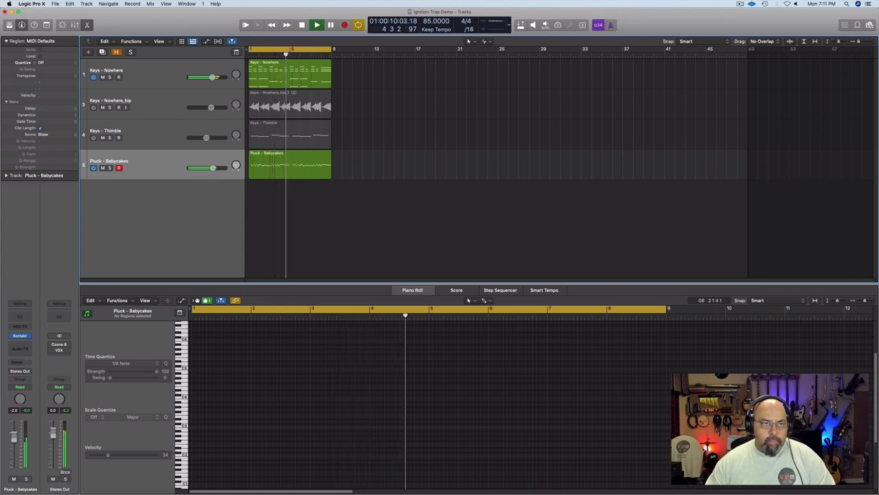
left_click(93, 137)
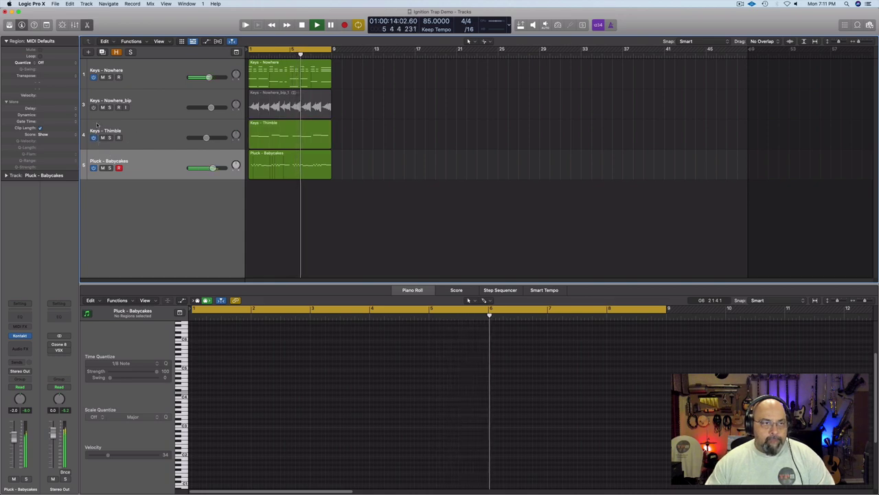
left_click(94, 107)
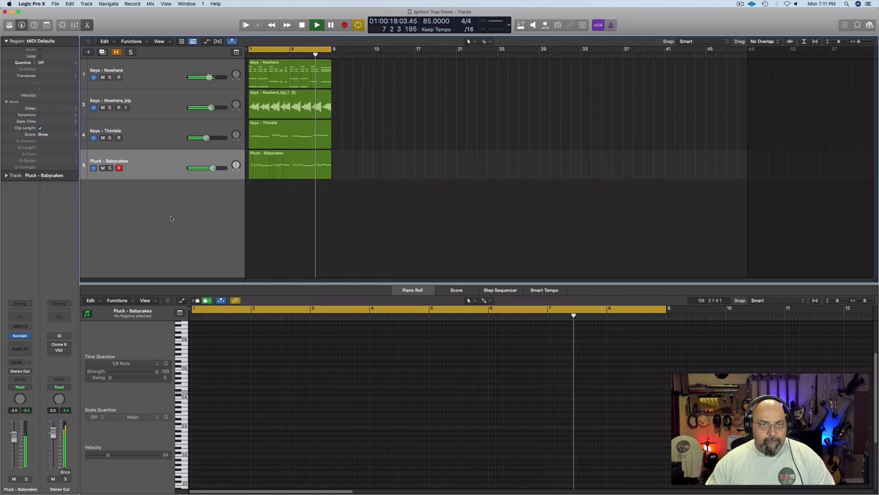
left_click_drag(211, 107, 201, 107)
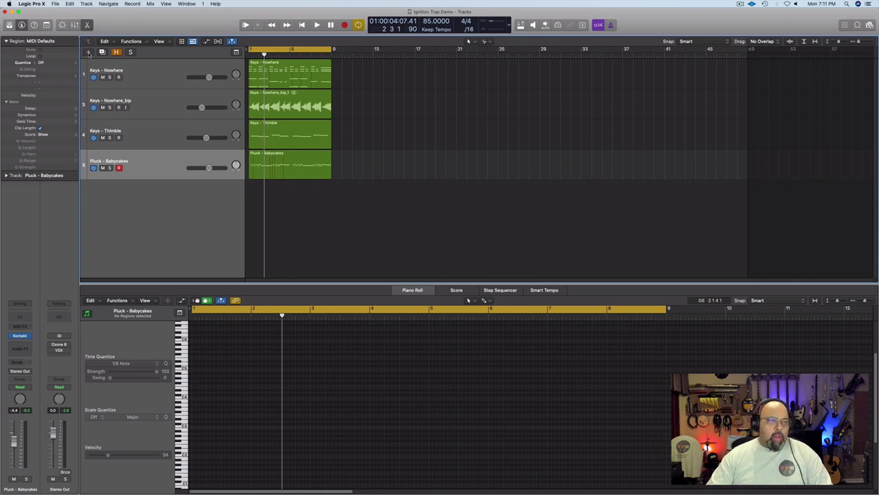
- Create a Kontakt software instrument track, and load Compressed 808 from the 808 Warfare library into it
left_click(88, 53)
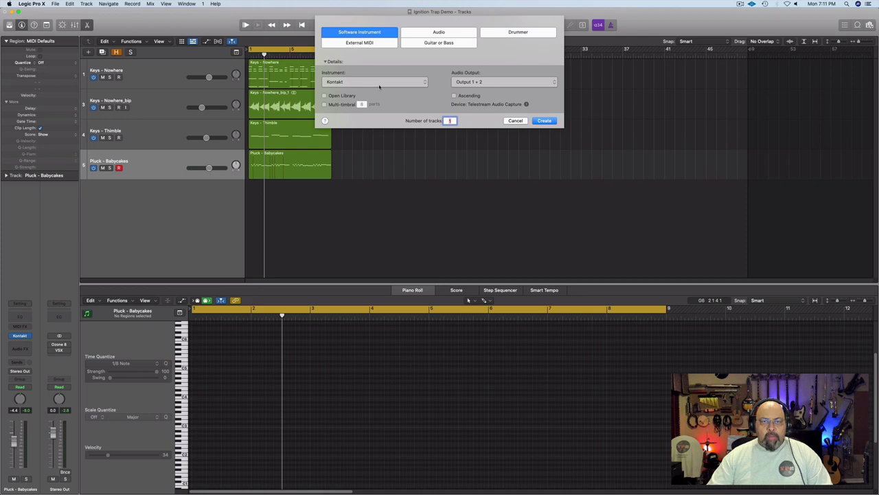
left_click(544, 120)
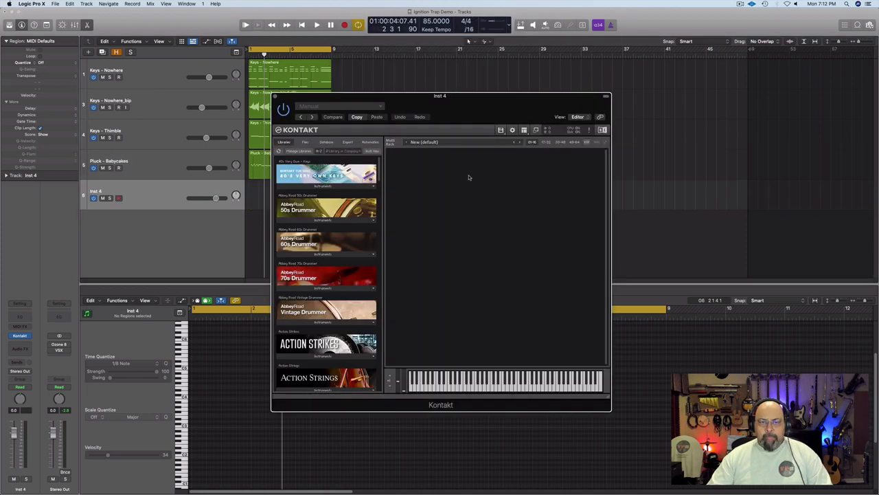
left_click(449, 177)
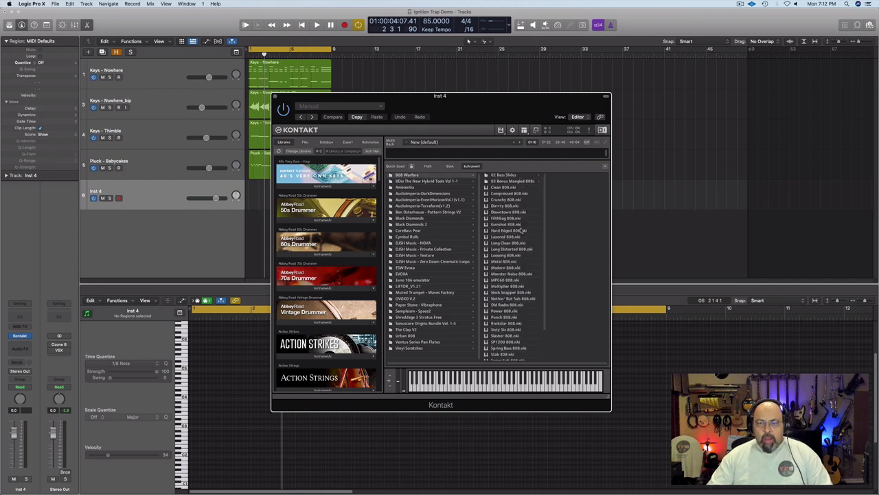
double_click(513, 193)
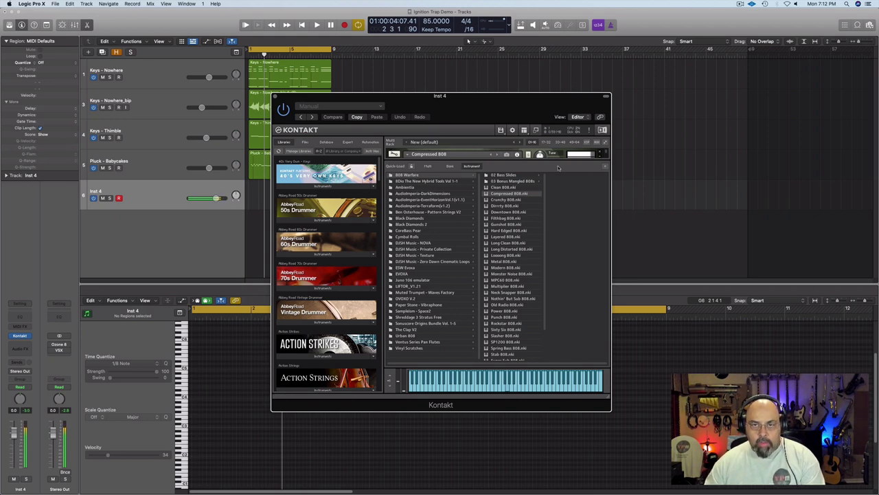
left_click(605, 166)
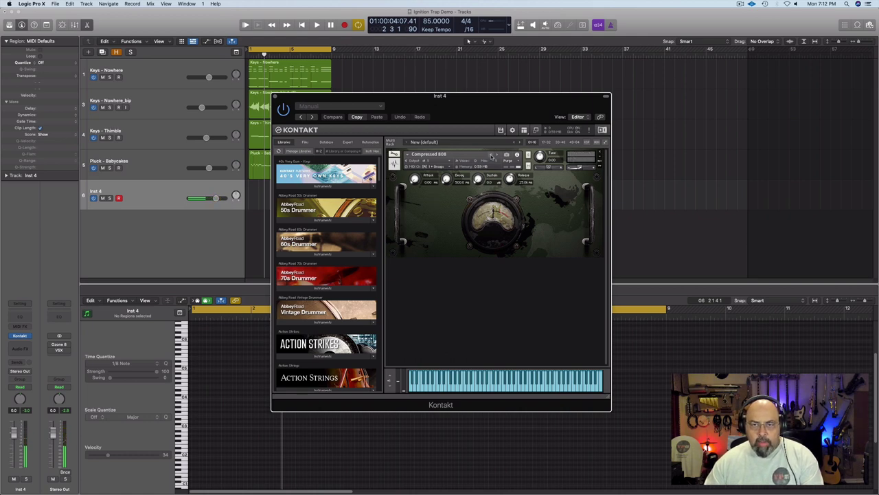
- Audition neighbouring 808 Warfare sounds, including Clean, Dirrty, Downtown and Filthbag 808, and return to Compressed 808
left_click(491, 156)
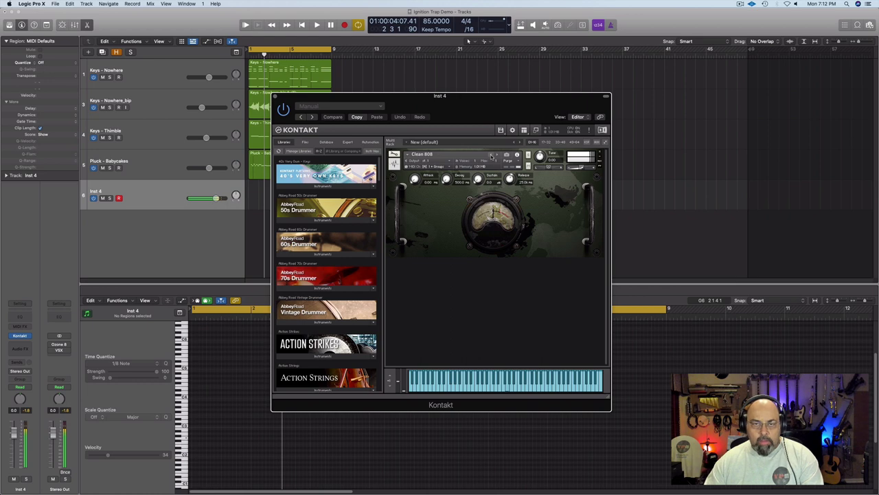
left_click(497, 155)
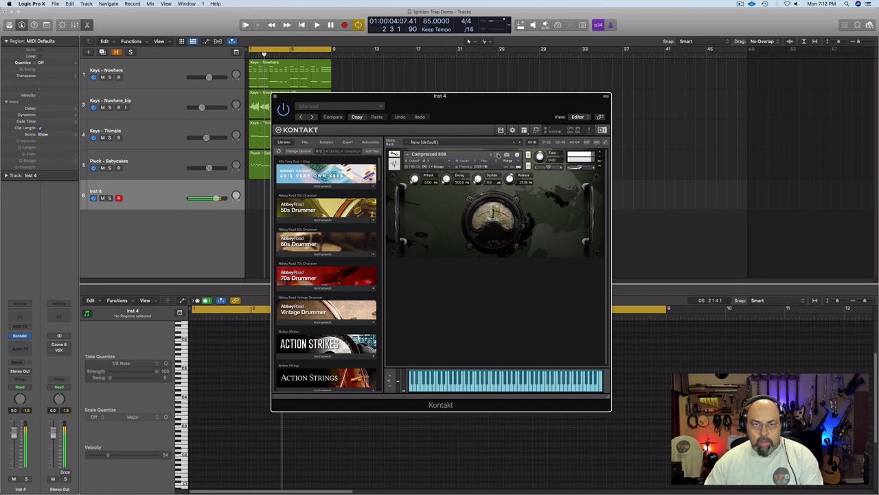
left_click(497, 155)
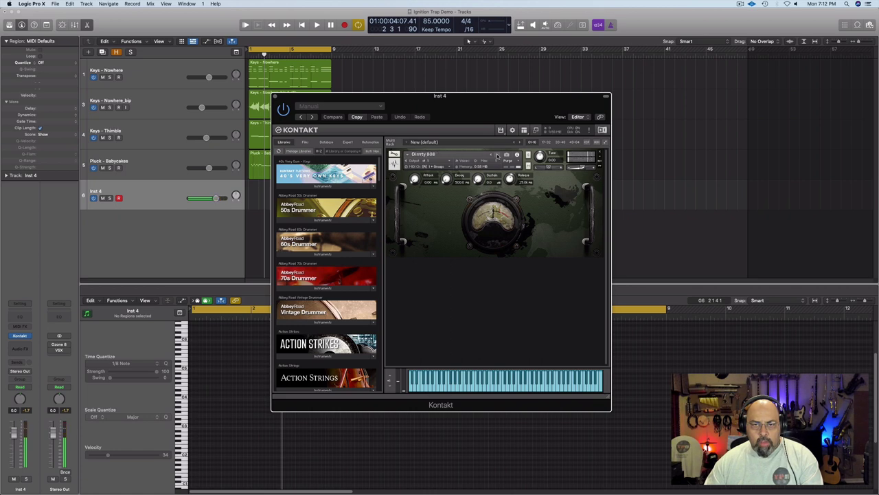
left_click(498, 155)
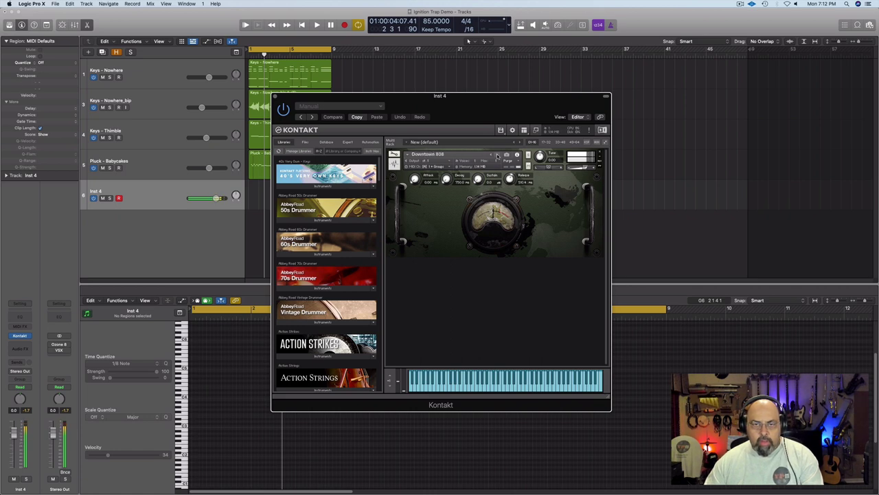
left_click(497, 156)
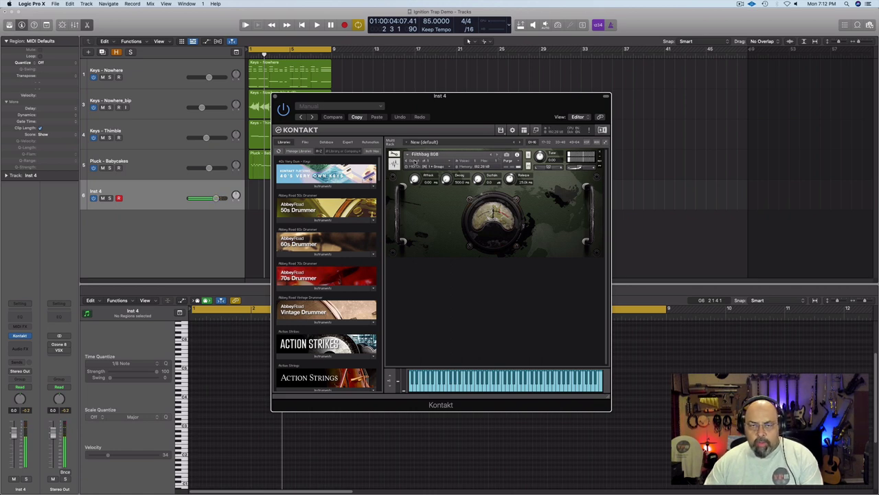
left_click(493, 155)
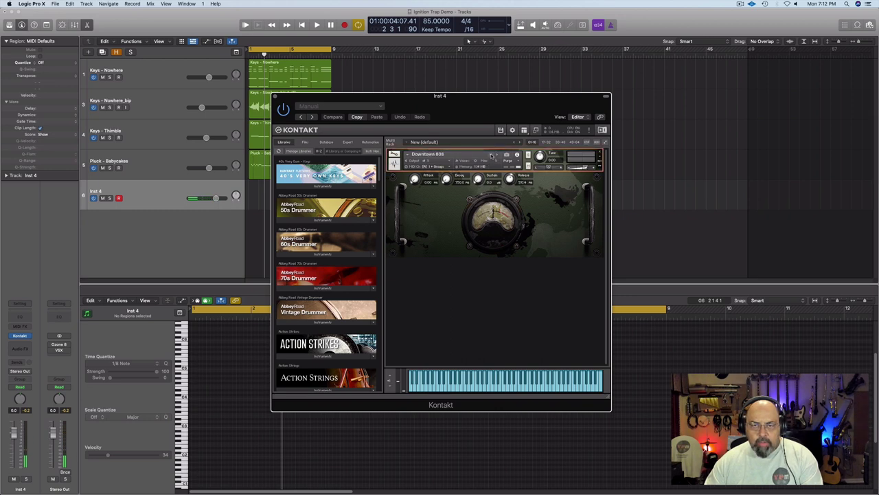
left_click(492, 155)
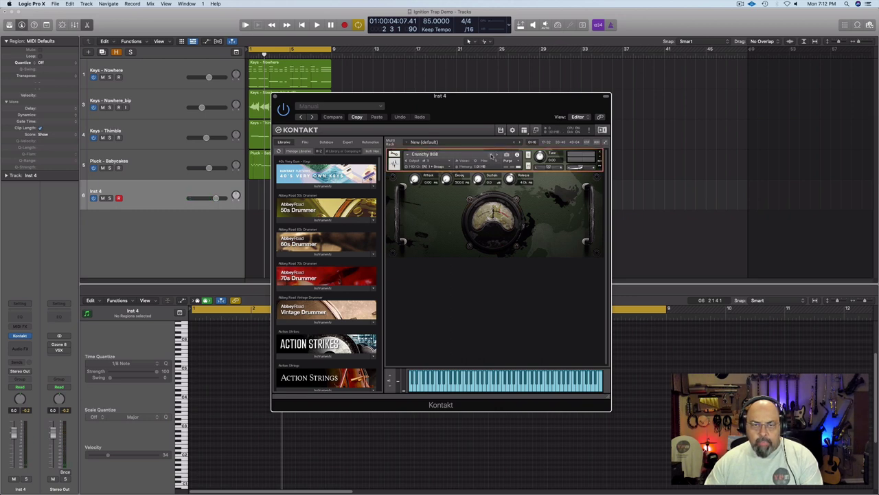
left_click(492, 155)
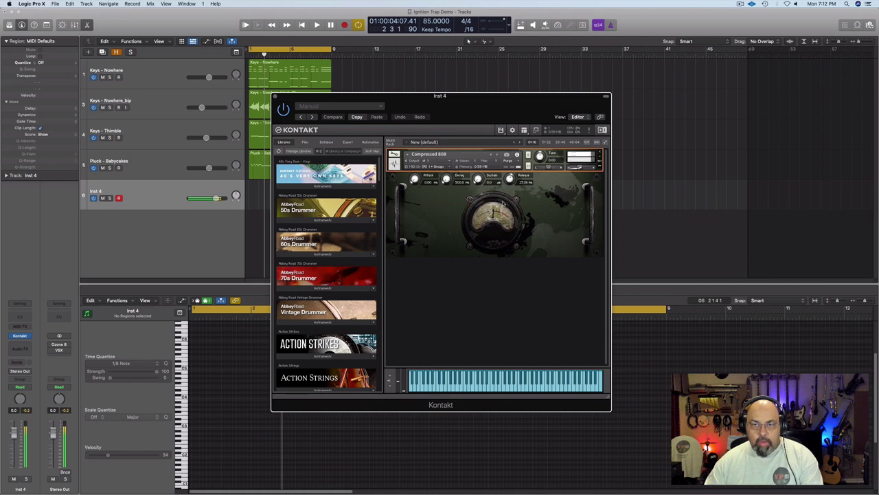
- Shorten the release of the Compressed 808 sound, and record a four-bar 808 bass line from bar 1 over the loop
left_click_drag(510, 178, 509, 186)
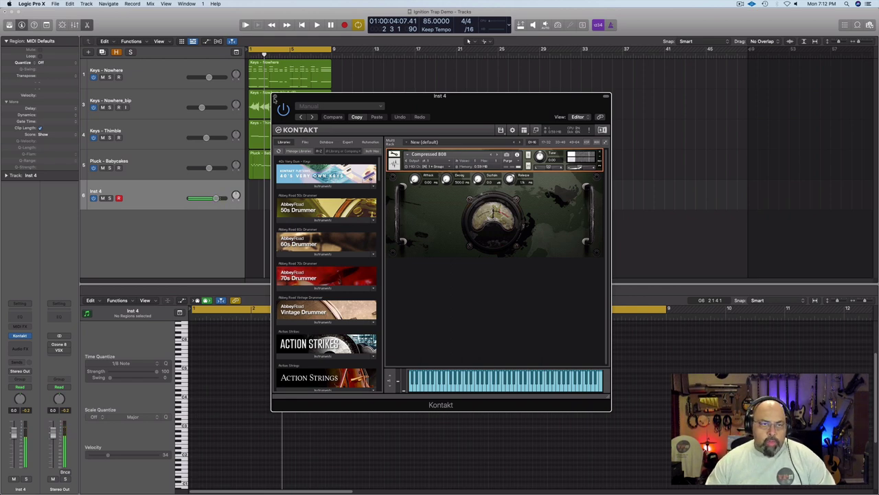
left_click(275, 97)
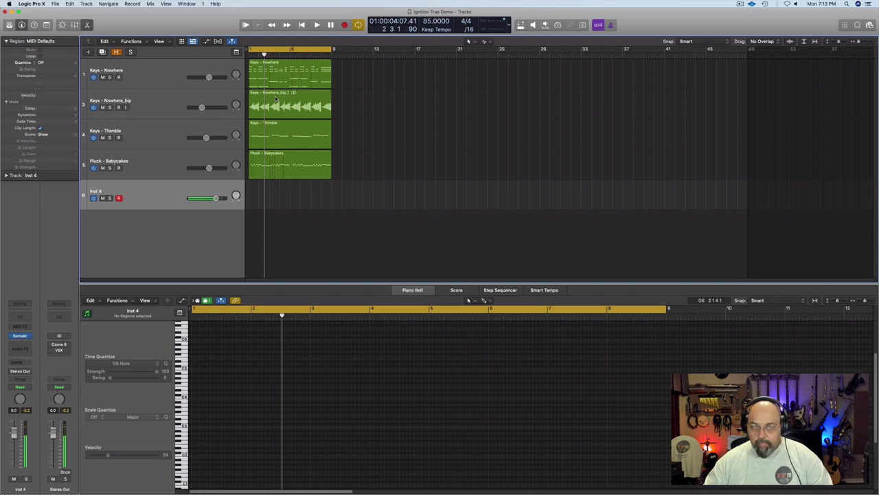
key("r")
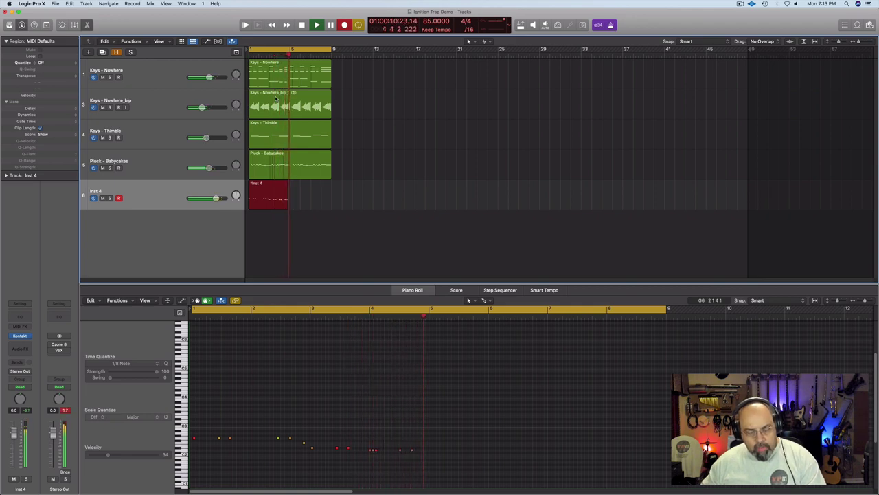
key("space")
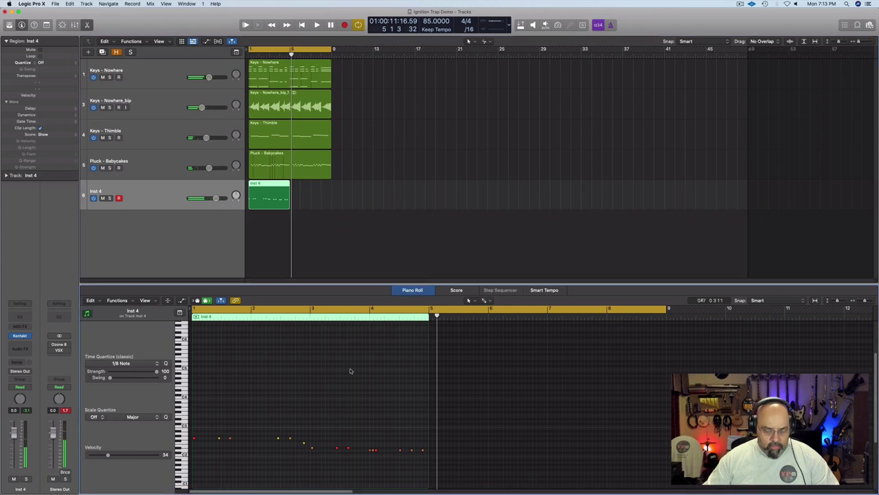
- Quantize all notes of the recorded 808 region to 1/16 Note, and play the loop back to check the timing
key("super+a")
left_click(121, 363)
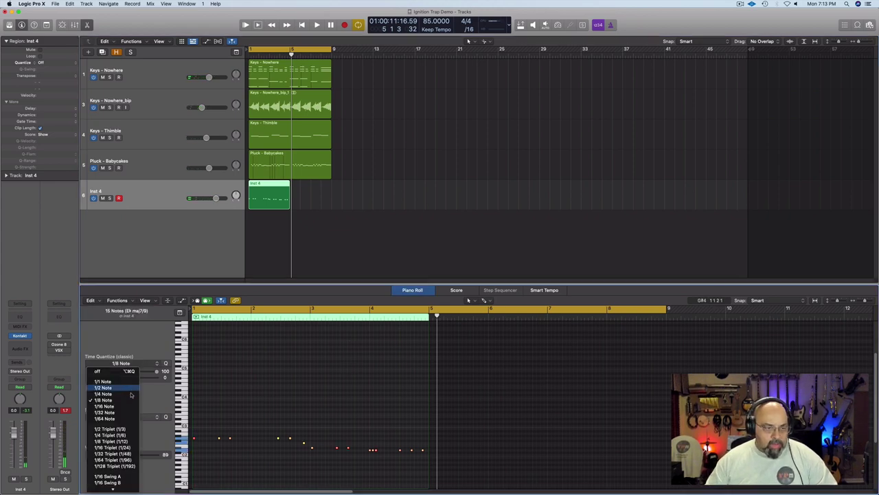
left_click(114, 406)
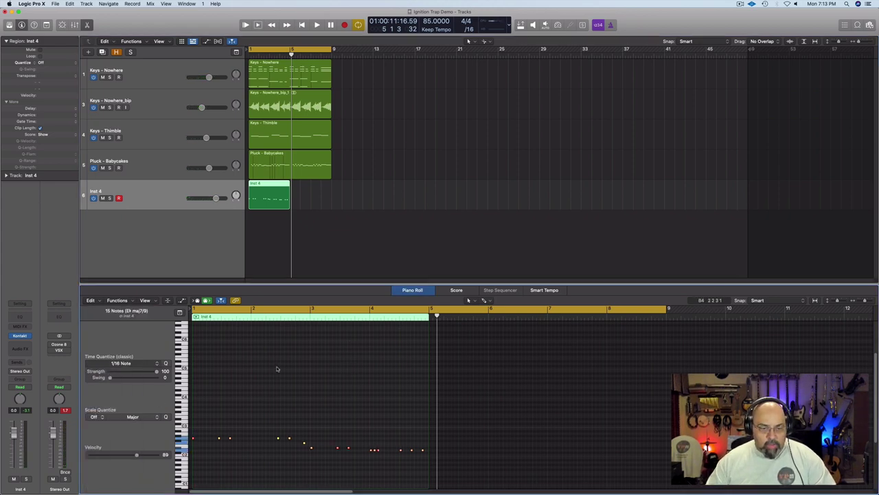
key("space")
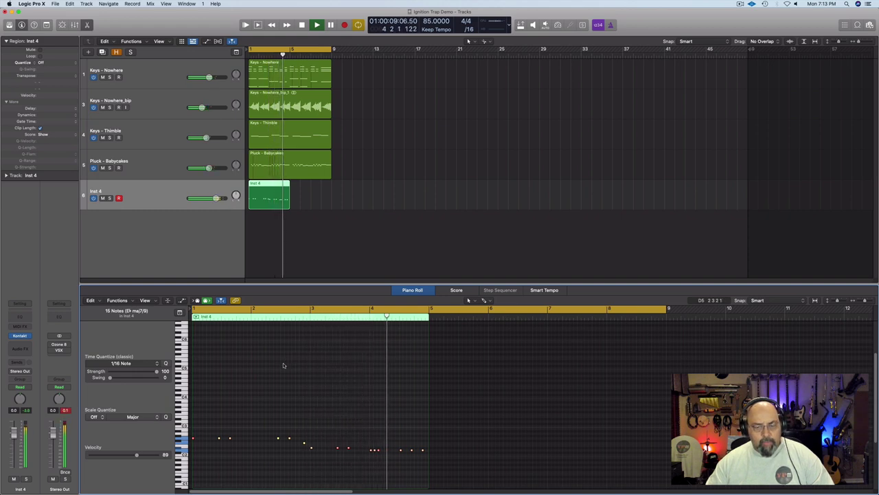
key("space")
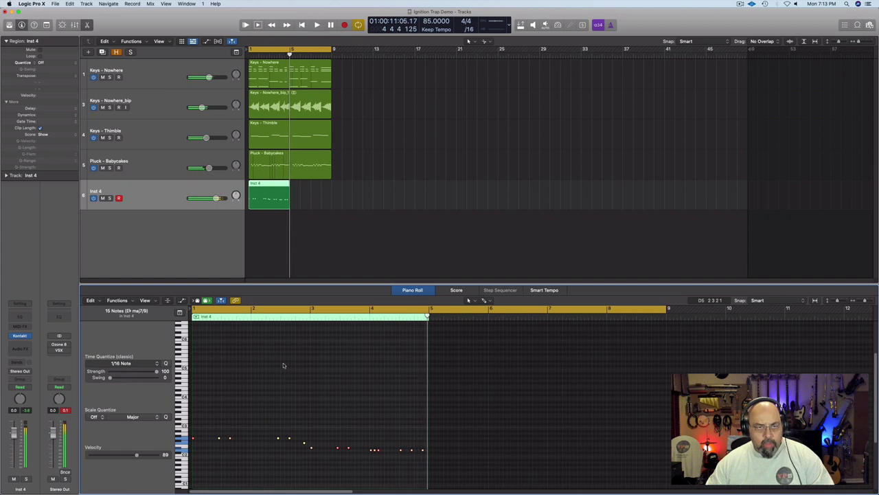
- Repeat the four-bar 808 region to fill bars 5 to 8, and join both regions into one
left_click(282, 265)
left_click(273, 196)
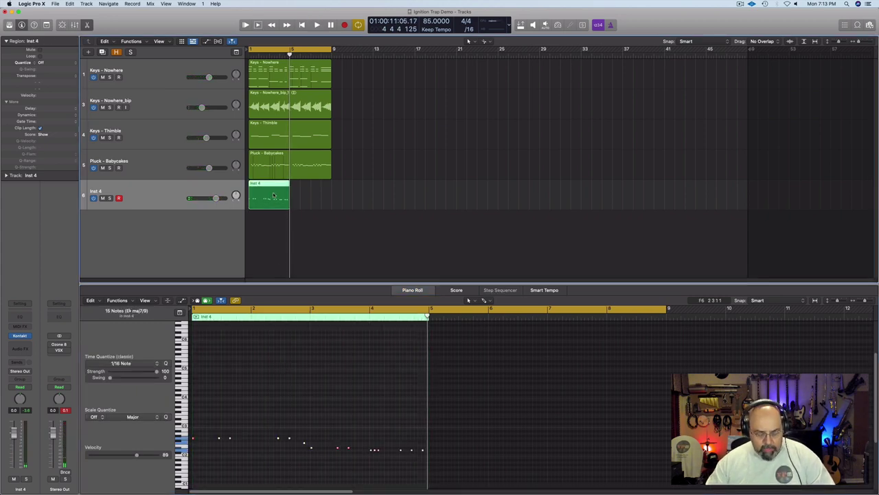
key("super+r")
left_click(287, 228)
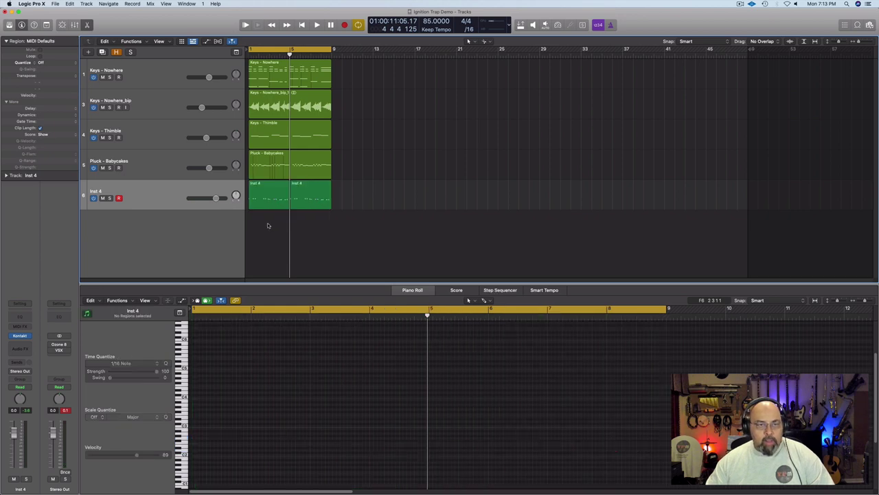
left_click_drag(269, 225, 327, 197)
key("super+j")
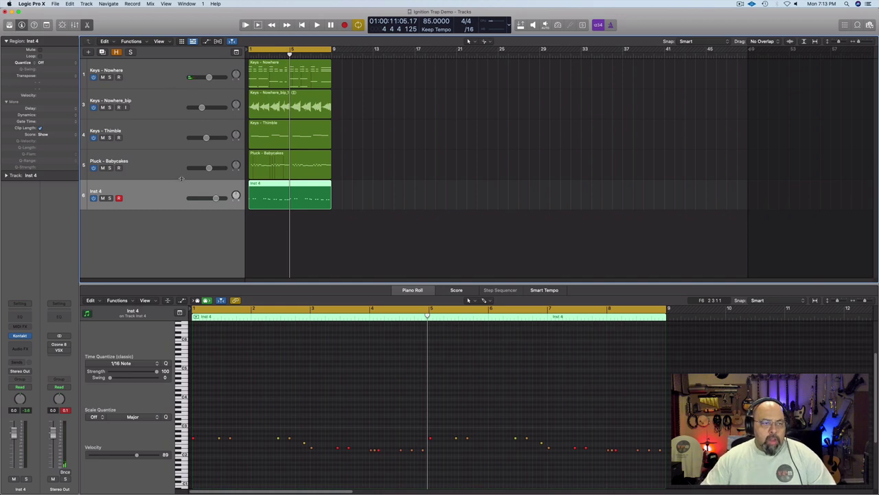
- Rename the Inst 4 track as 808, and close the piano roll editor
double_click(127, 191)
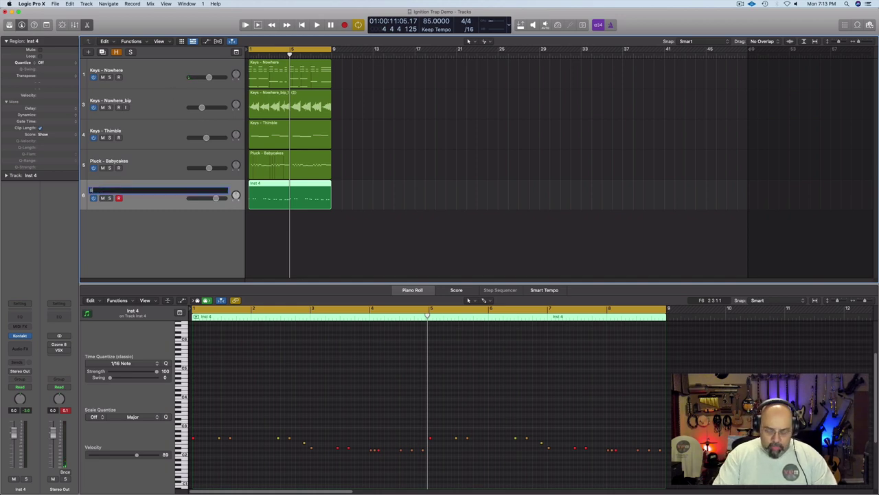
type("808")
key("Return")
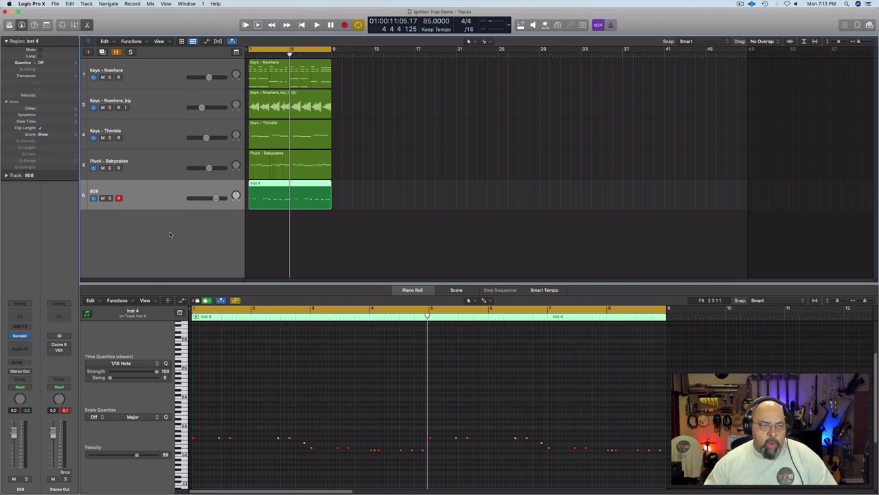
key("e")
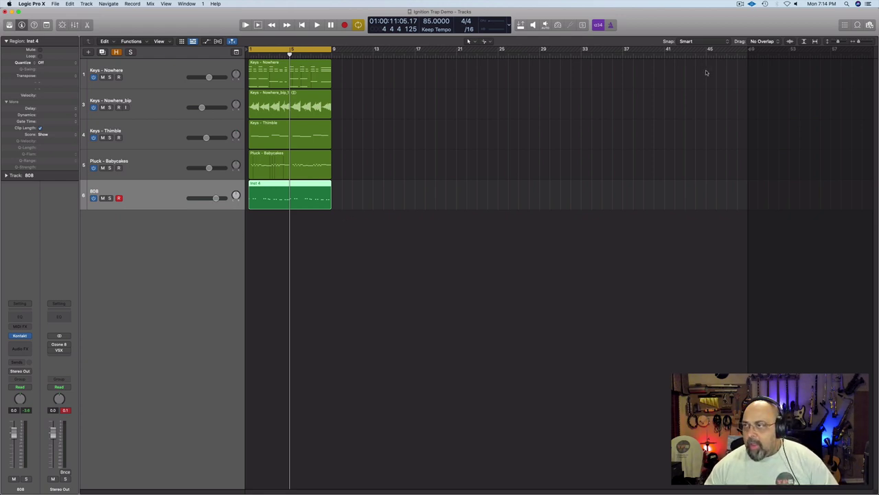
- Open the Expansion Kits sample folder in the project's file browser, and sort its files by name
left_click(870, 25)
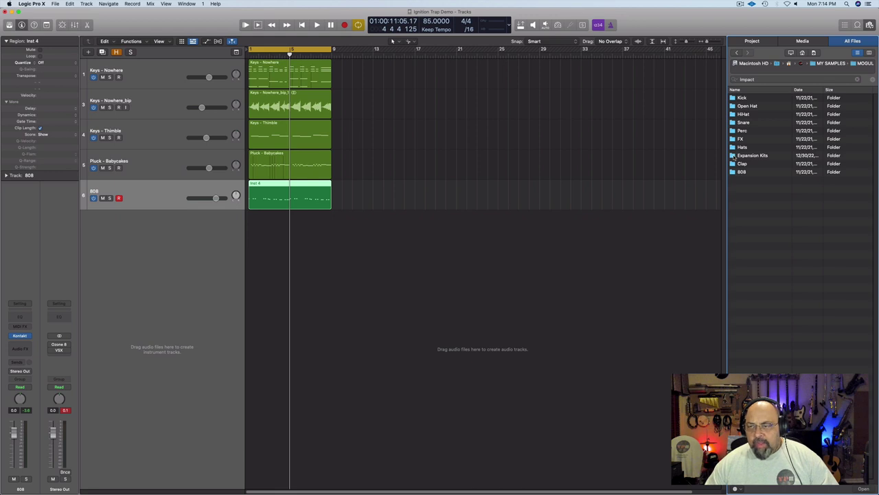
double_click(733, 156)
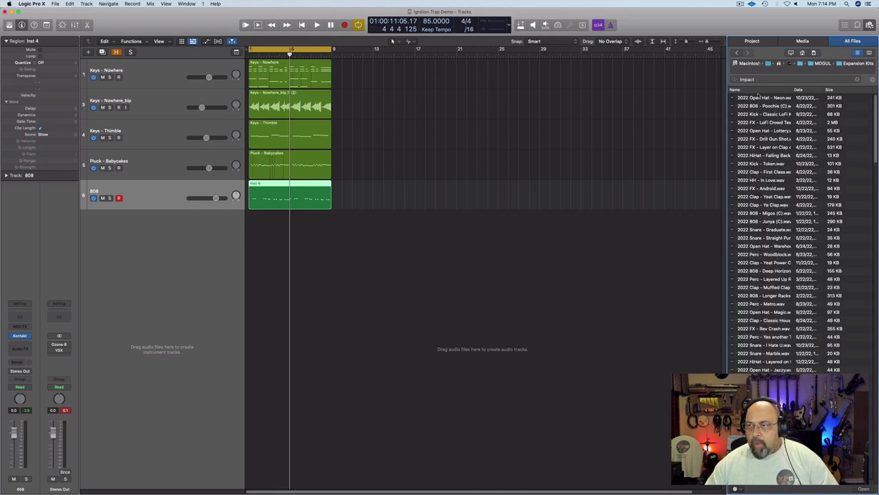
left_click(758, 90)
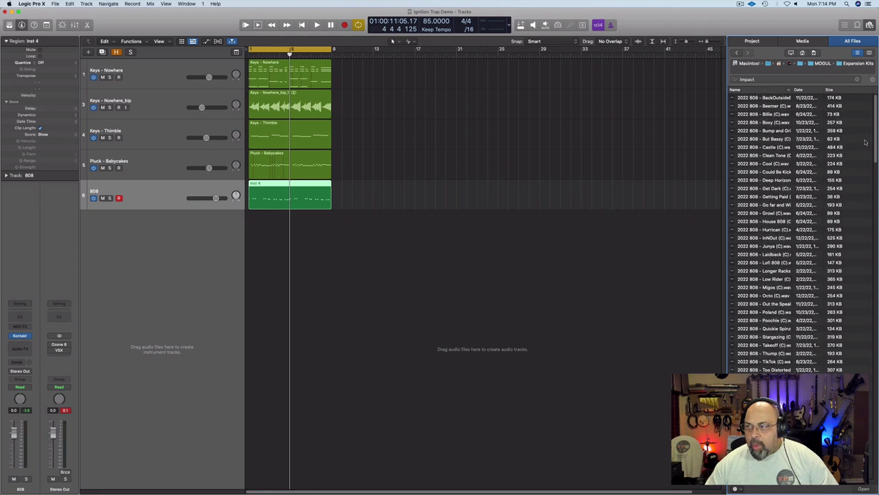
- Audition several 808 samples in the Expansion Kits folder, including But Bassy, Thump and TikTok
left_click(799, 123)
key("Down")
key("Down")
key("Down")
key("Down")
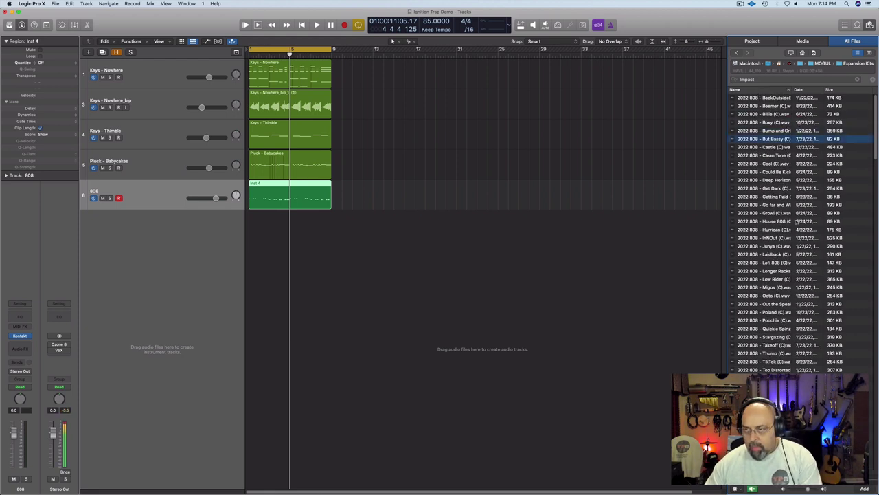
key("Down")
left_click(770, 354)
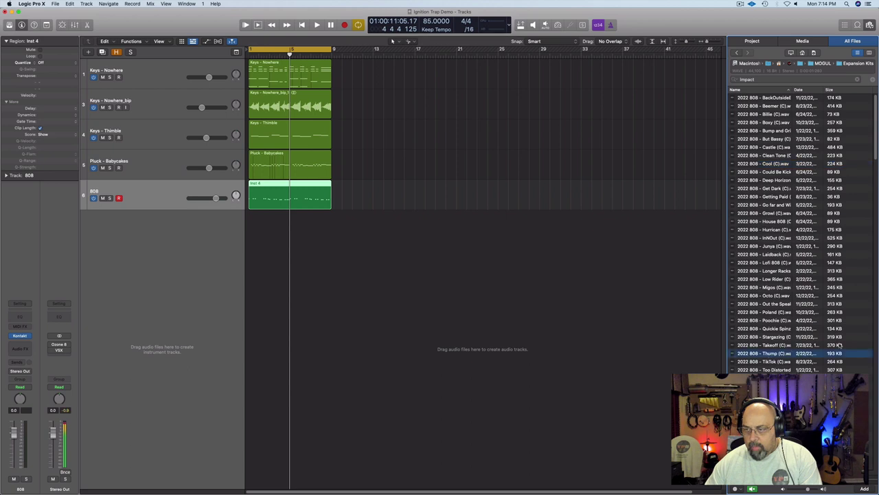
key("Down")
scroll(876, 136, "down", 10)
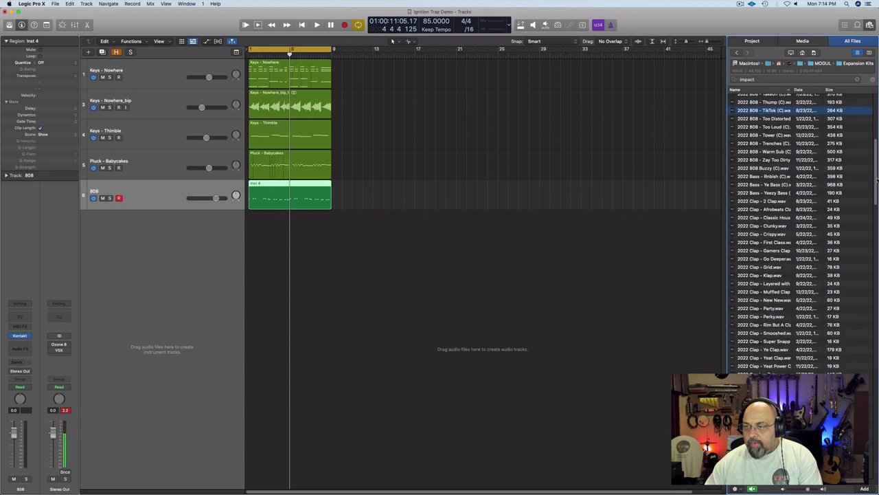
- Audition the clap samples in the Expansion Kits folder, including Clunky and the Yeat Power Clap
left_click(752, 209)
key("Down")
key("Down")
key("Down")
key("Down")
key("Down")
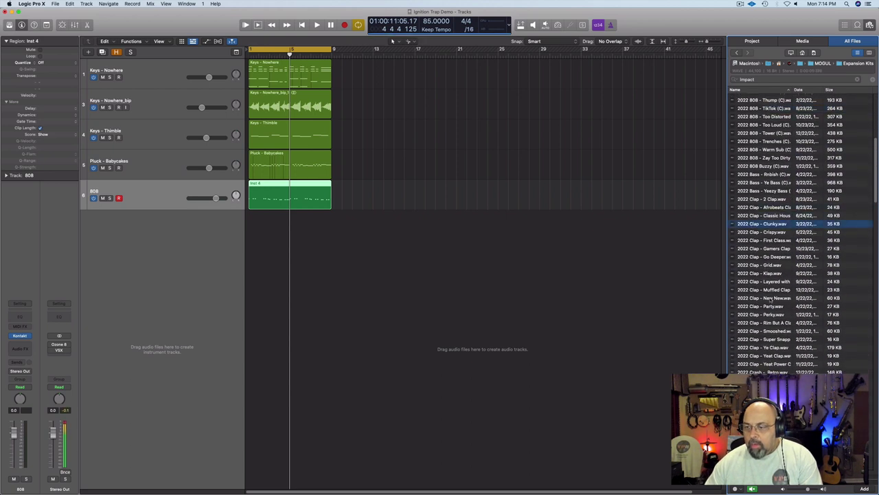
left_click(760, 346)
key("Down")
key("Down")
key("Down")
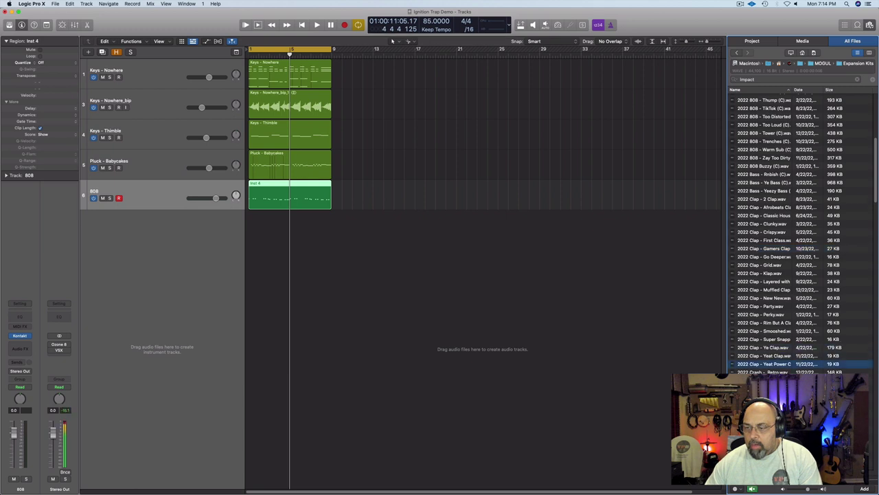
- Audition the crash and FX samples in the Expansion Kits folder, through Drake Ambient to the LoFi Crowd texture
key("Down")
key("Down")
key("Down")
key("Down")
key("Down")
key("Down")
key("Down")
key("Down")
key("Down")
key("Down")
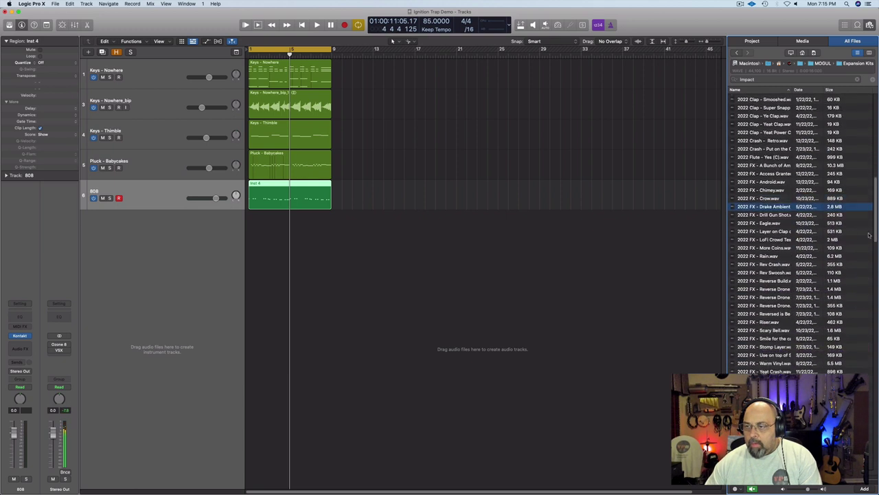
key("Down")
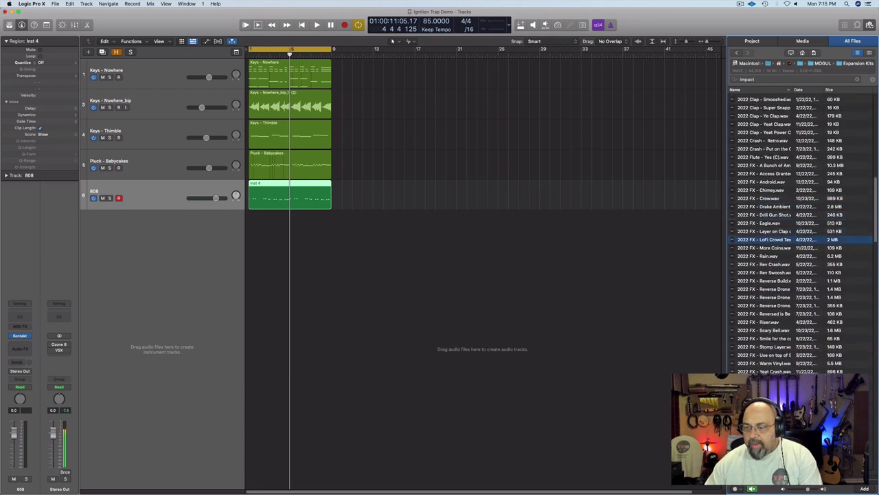
- Audition the HH samples in the Expansion Kits folder, up to Perc But A Hat
left_click(769, 387)
key("Down")
key("Down")
key("Down")
key("Down")
key("Down")
key("Down")
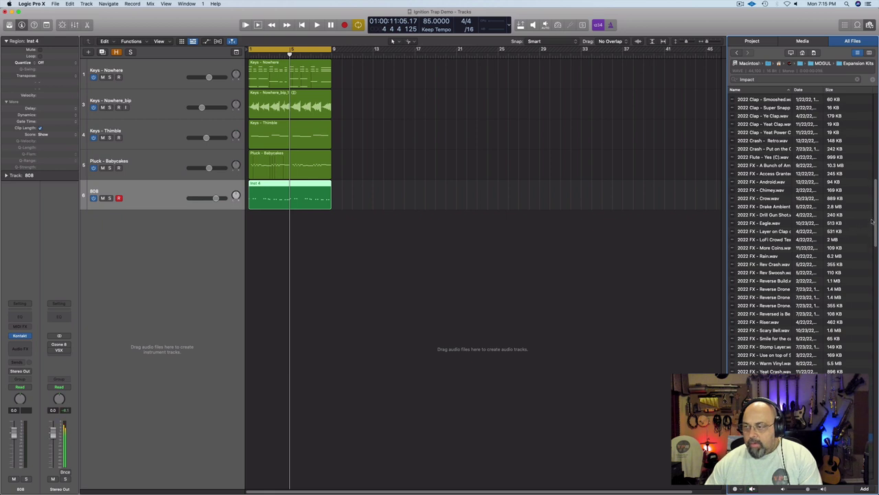
- Audition several HiHat and Kick samples in the Expansion Kits folder, ending with Drake Vibes
left_click_drag(876, 222, 877, 277)
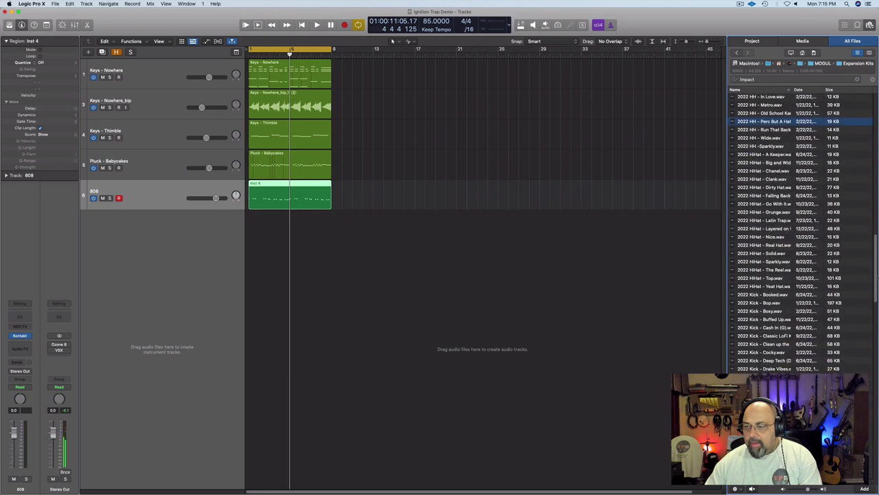
left_click(778, 238)
key("Down")
key("Down")
key("Down")
key("Down")
left_click(778, 341)
key("Down")
key("Down")
key("Down")
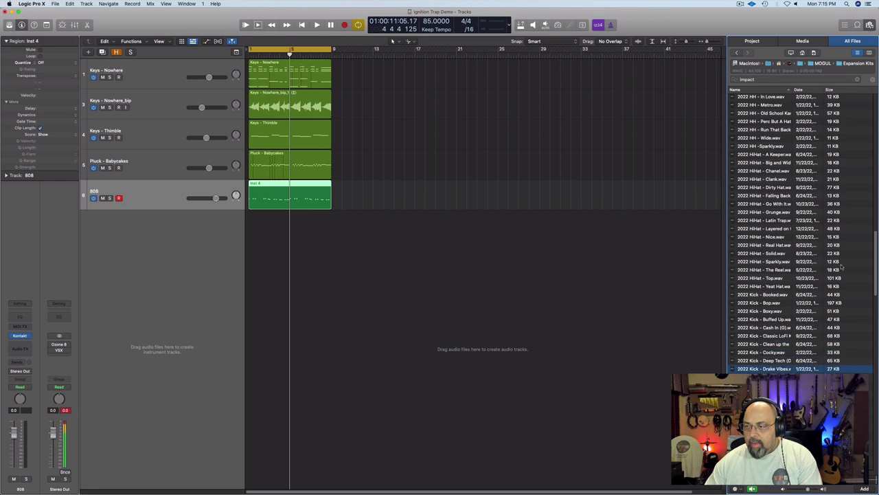
- Return to the parent MOGUL sample folder and open its Kick folder
left_click_drag(876, 256, 857, 52)
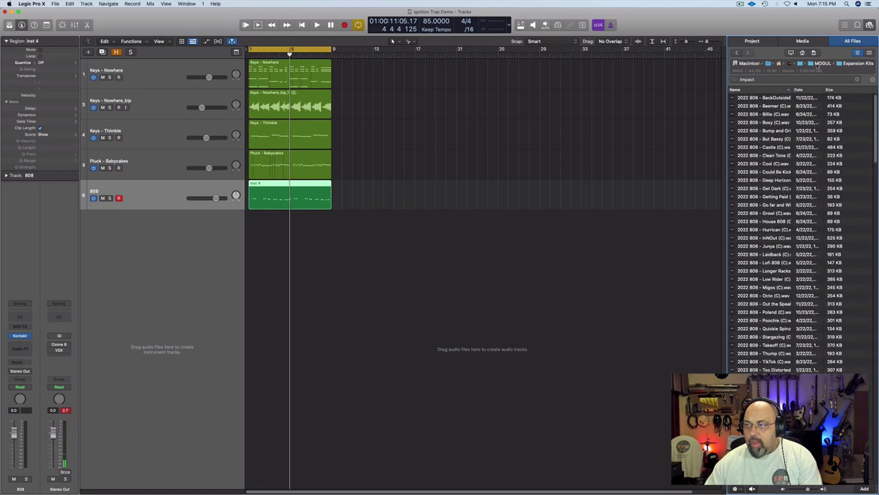
left_click(817, 65)
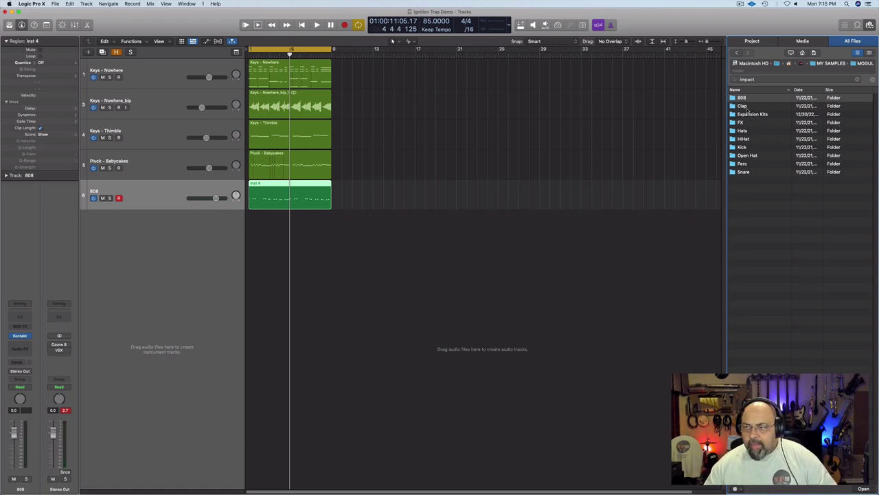
double_click(741, 147)
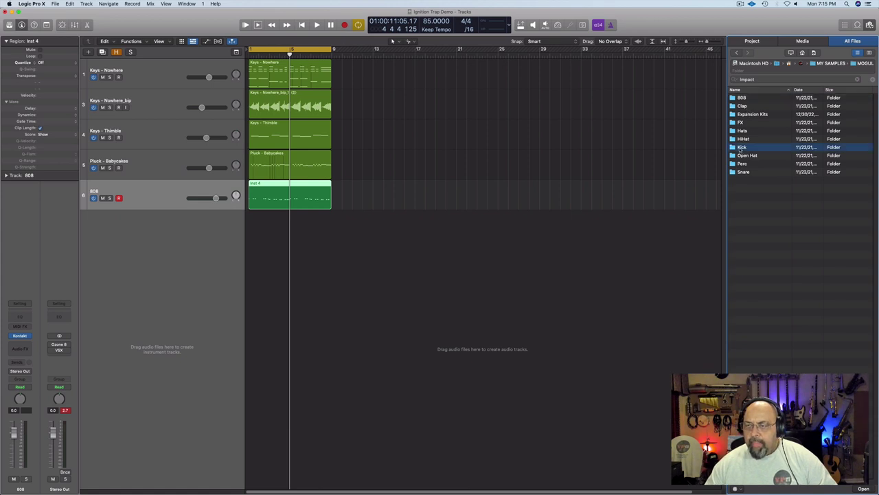
- Audition the MOGUL kick samples from Deep, Go To Kick, No Smoke and Outfield through to Super Clean
left_click(754, 98)
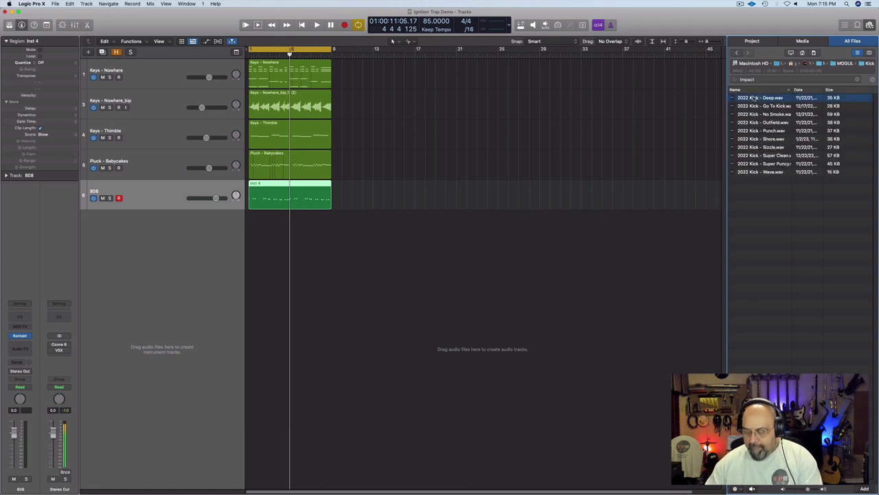
left_click(754, 107)
left_click(753, 114)
left_click(752, 122)
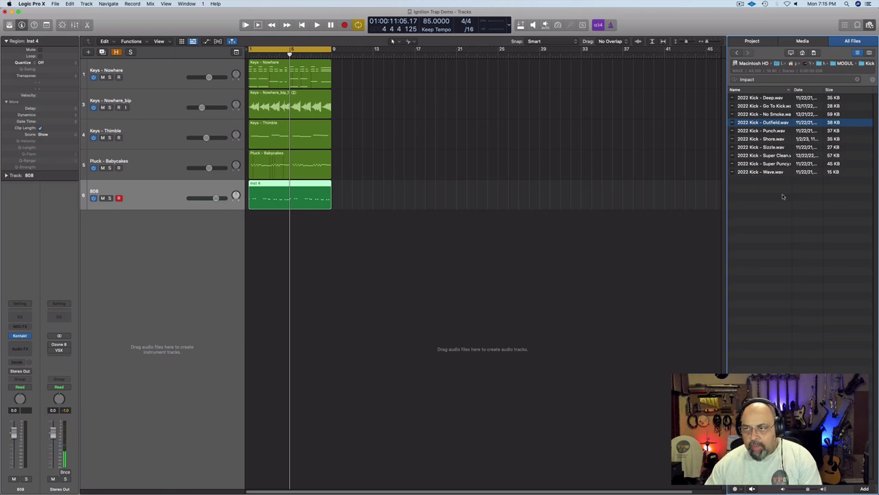
key("Down")
key("Down")
key("Down")
key("Down")
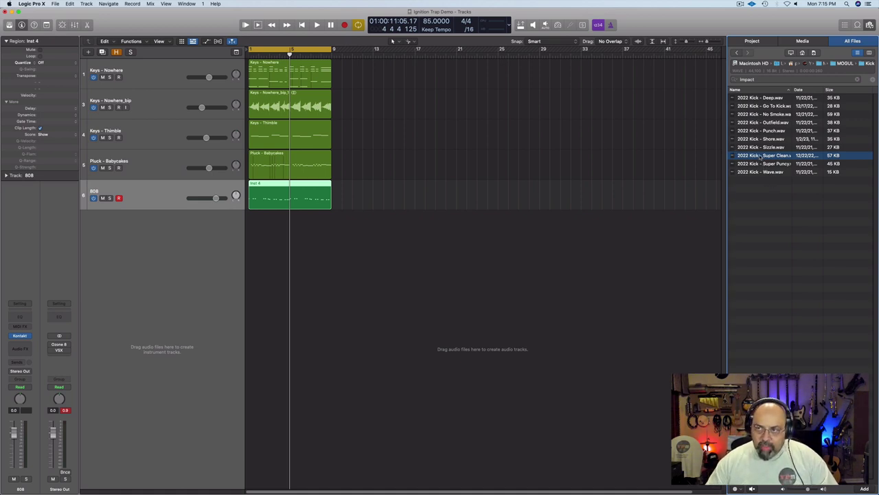
- Create a Quick Sampler track from the 2022 Kick - Super Clean sample, and trim the sample's end to about 0.077 s
left_click_drag(761, 157, 135, 235)
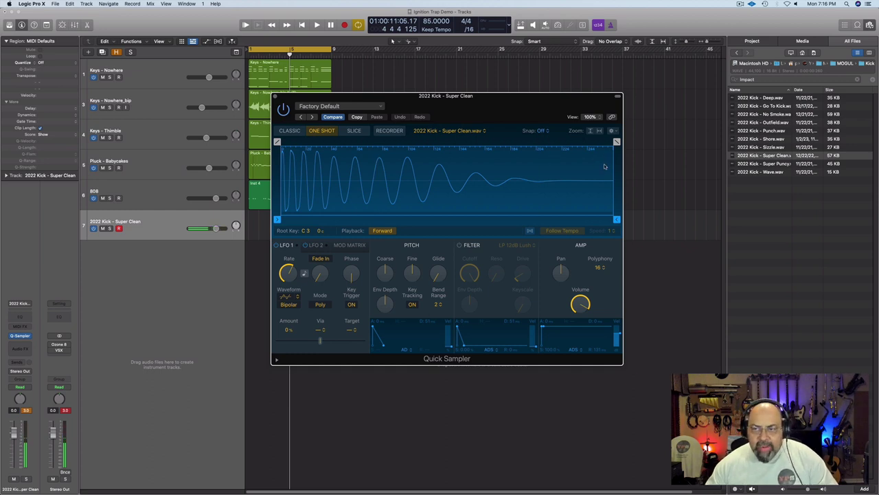
left_click_drag(616, 220, 381, 219)
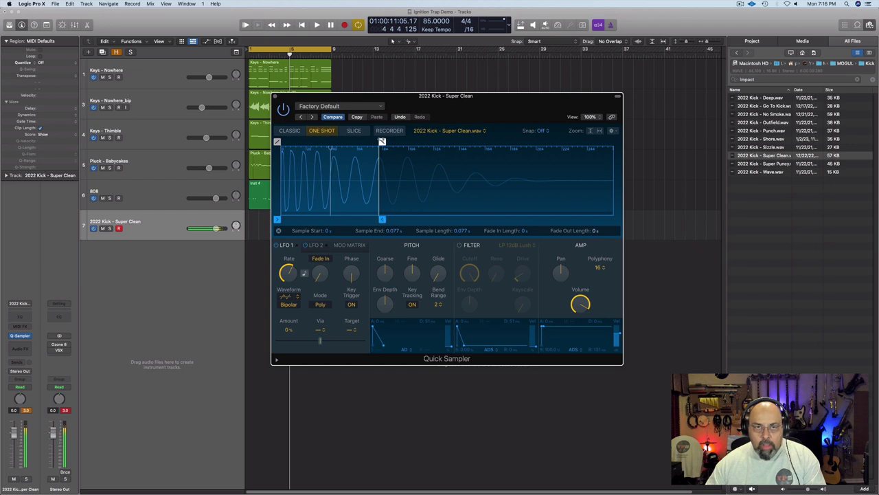
- Give the kick sample a fade-out of about 0.03 s, move its sample end to about 0.203 s, and close Quick Sampler
left_click_drag(382, 142, 343, 141)
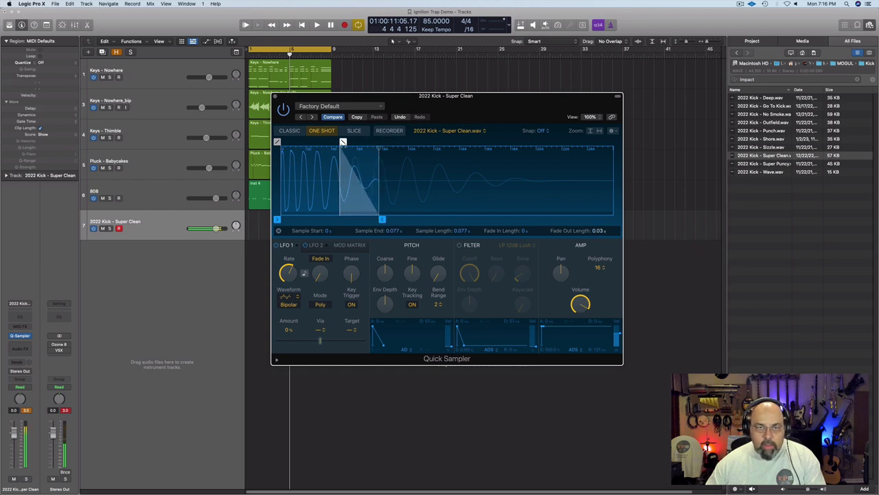
left_click_drag(382, 219, 542, 219)
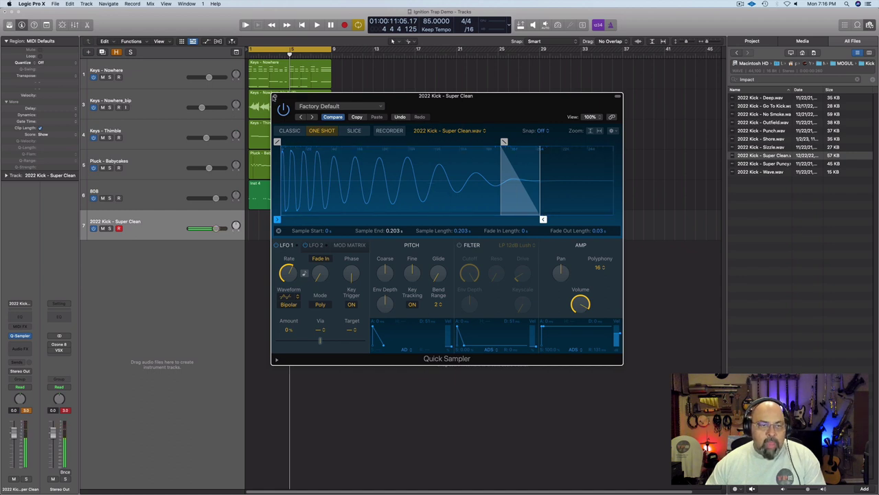
left_click(274, 97)
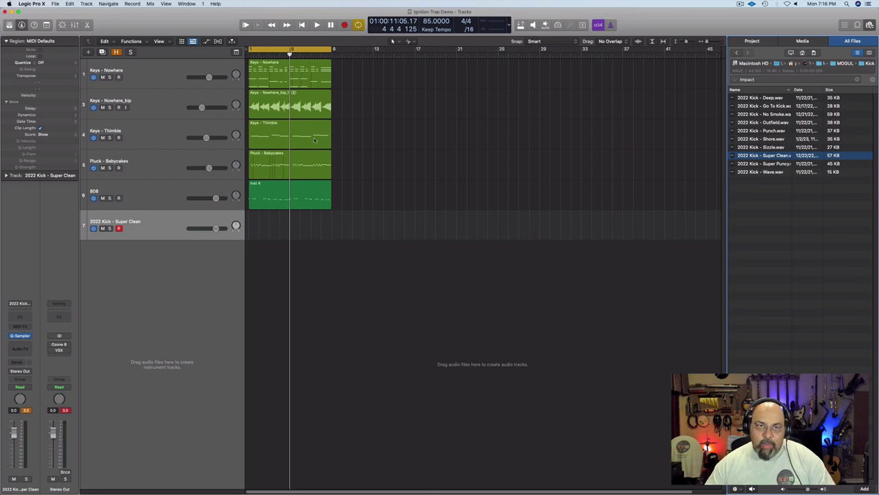
- Record a four-bar kick pattern from bar 1 on the 2022 Kick - Super Clean track
left_click_drag(687, 42, 709, 42)
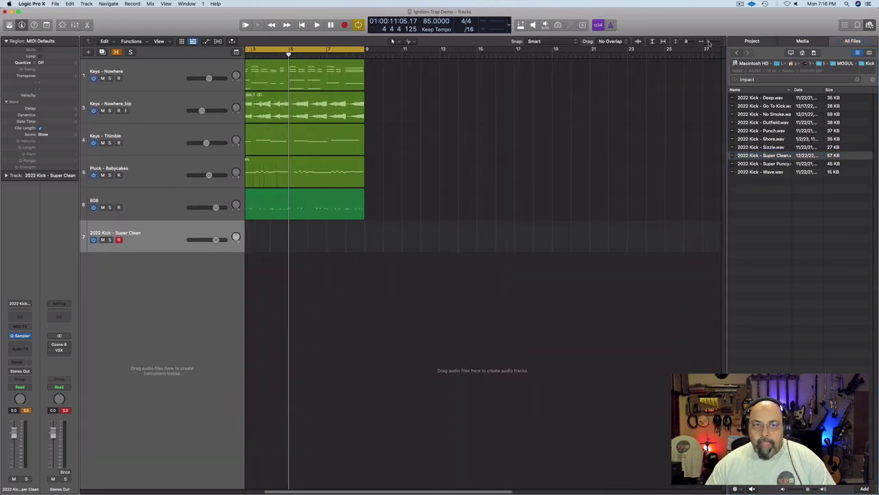
left_click_drag(330, 493, 248, 492)
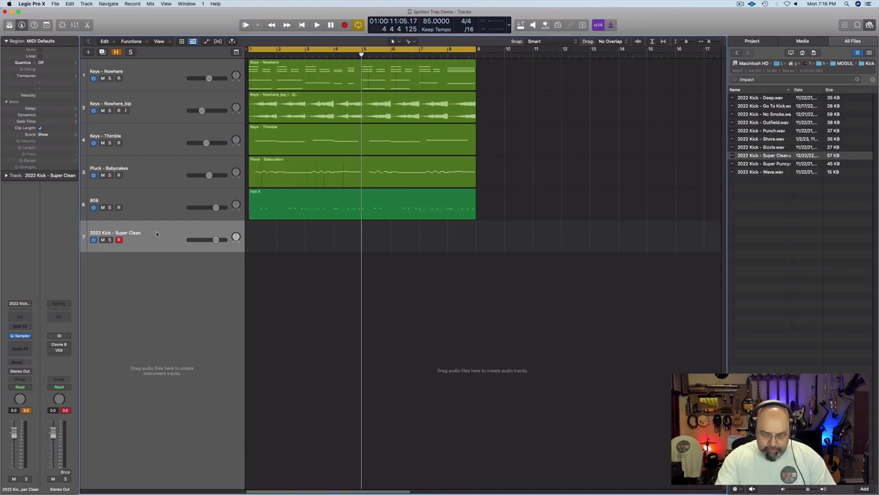
key("r")
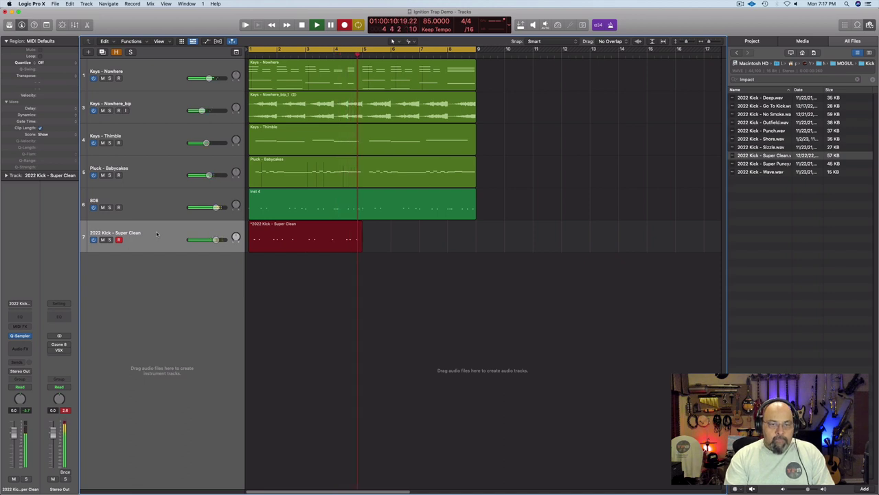
key("space")
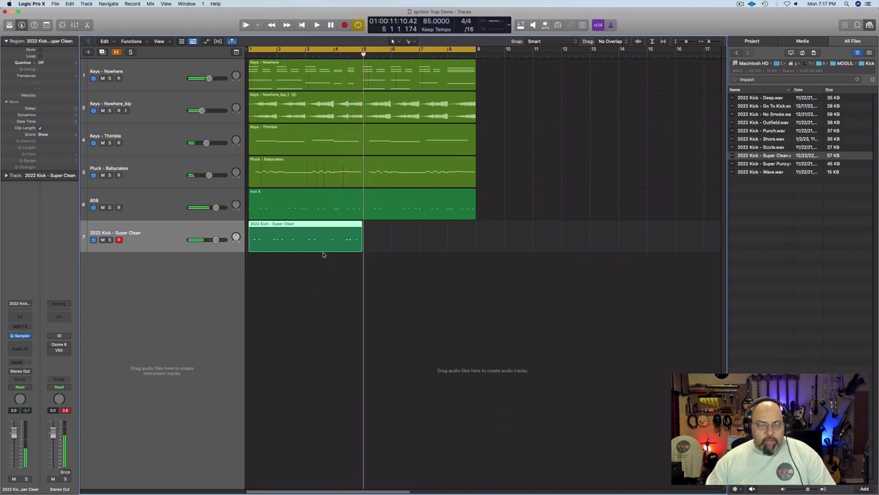
- Open the kick region in the Piano Roll, quantize all its notes to 1/16, and play it back from the start
double_click(321, 247)
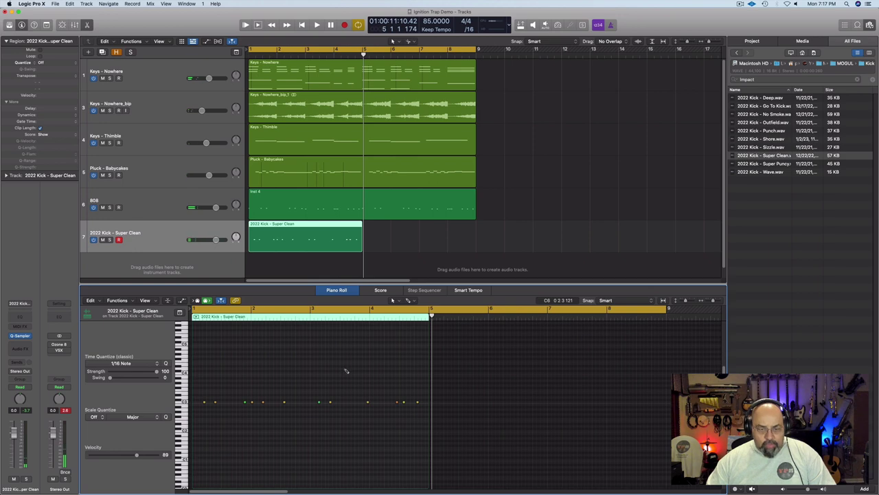
key("super+a")
key("Return")
key("space")
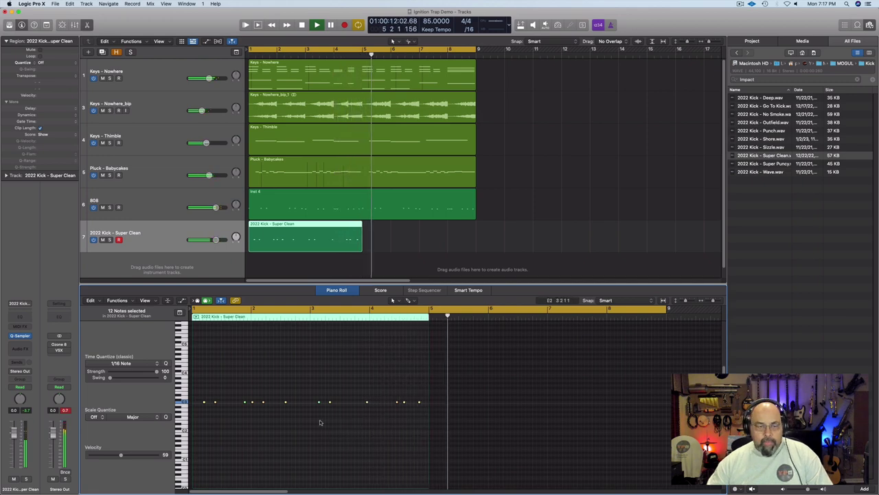
key("Return")
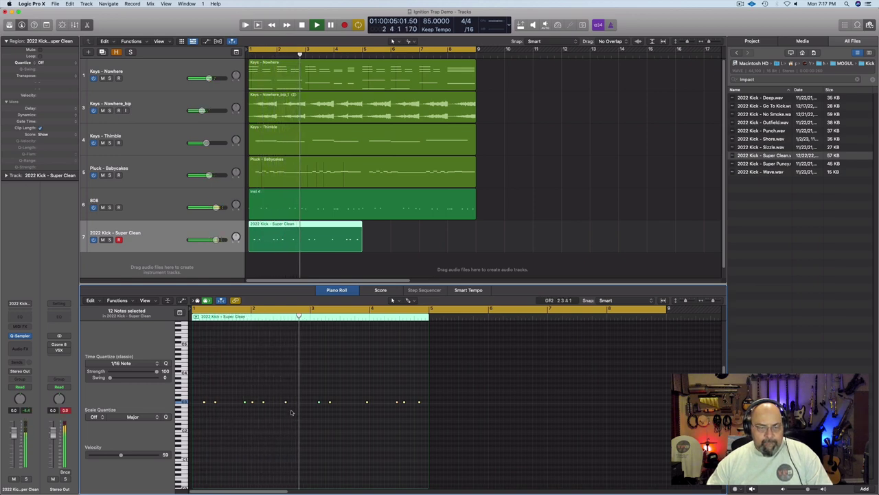
- Add short kick notes near the end of bar 1, on beat 4 of bar 2 and in beat 2 of bar 3, checking against the 808 notes
key("space")
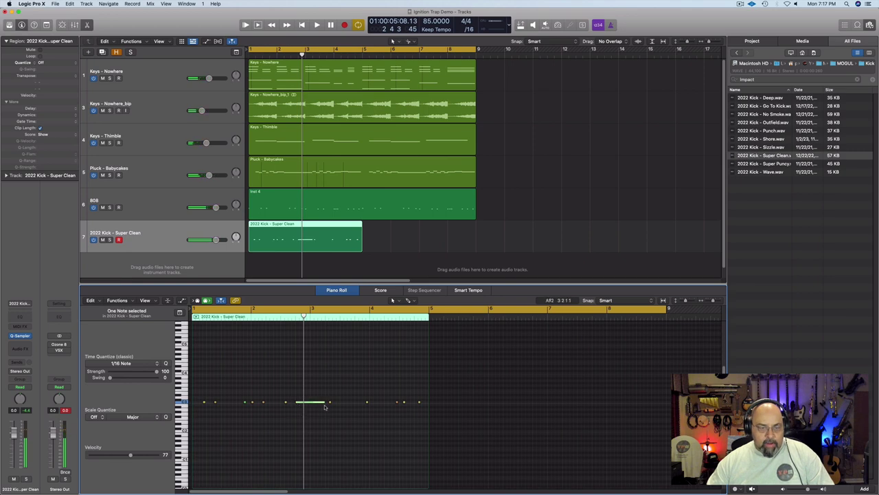
key("space")
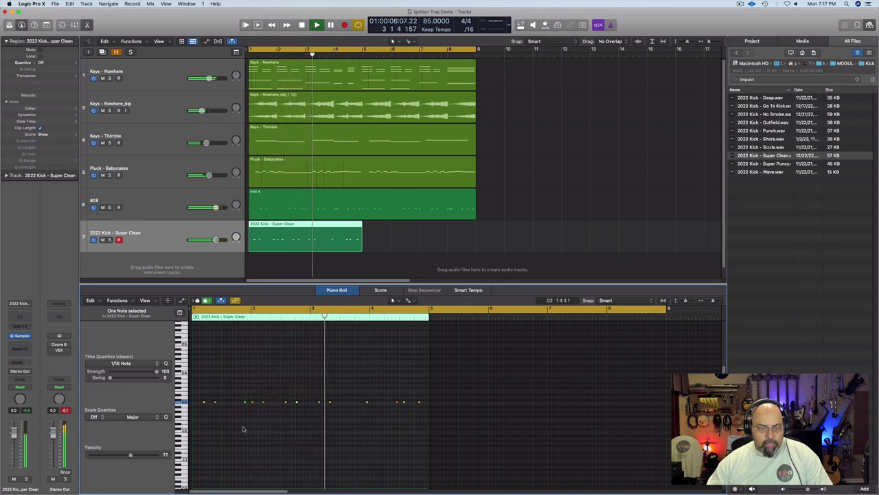
key("space")
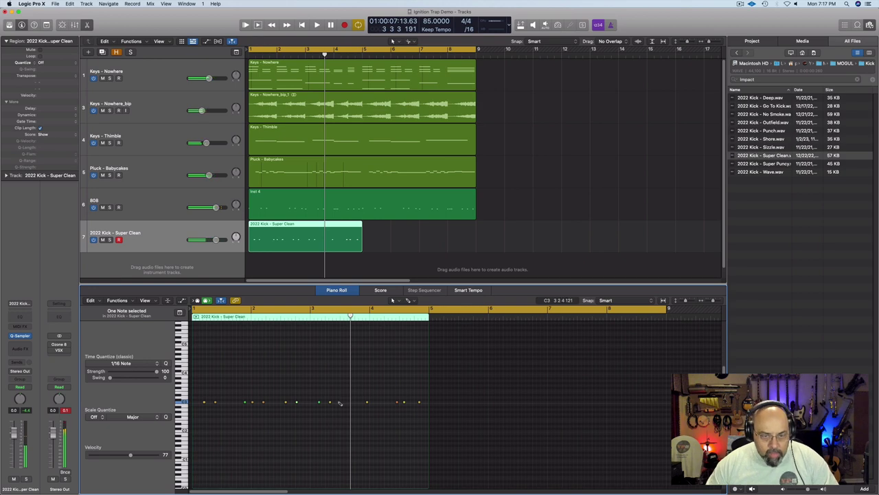
key("space")
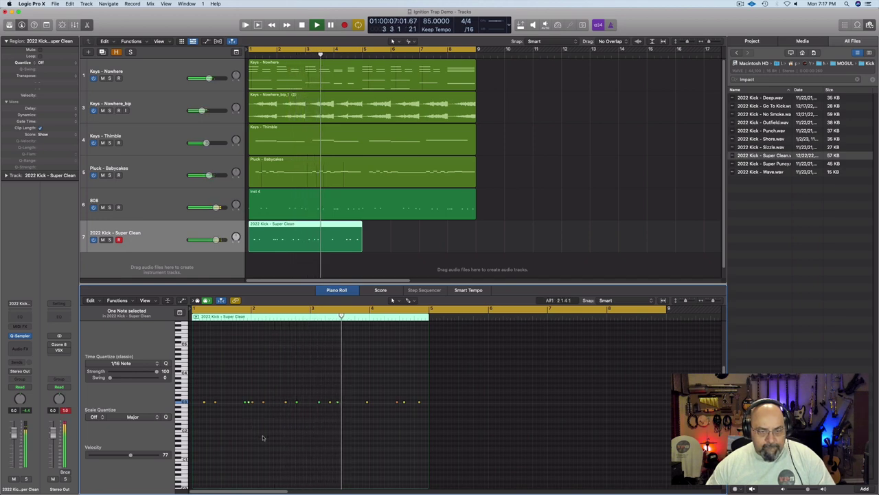
key("space")
left_click_drag(338, 402, 335, 404)
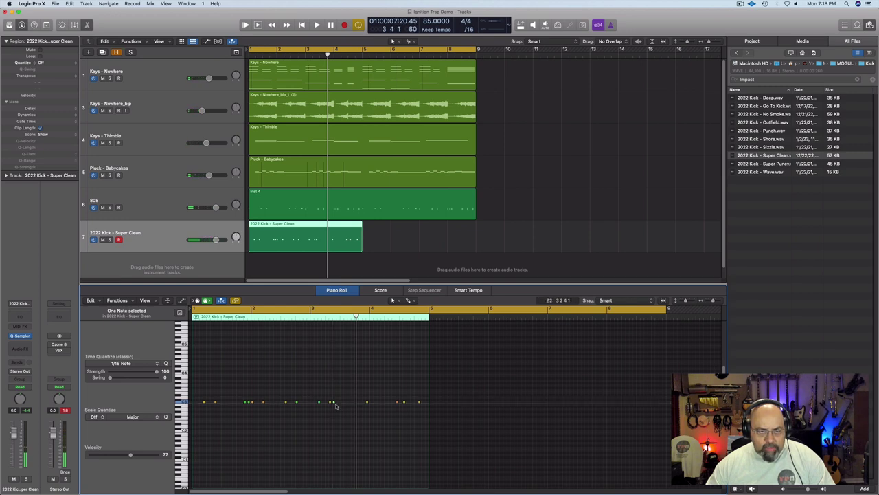
key("space")
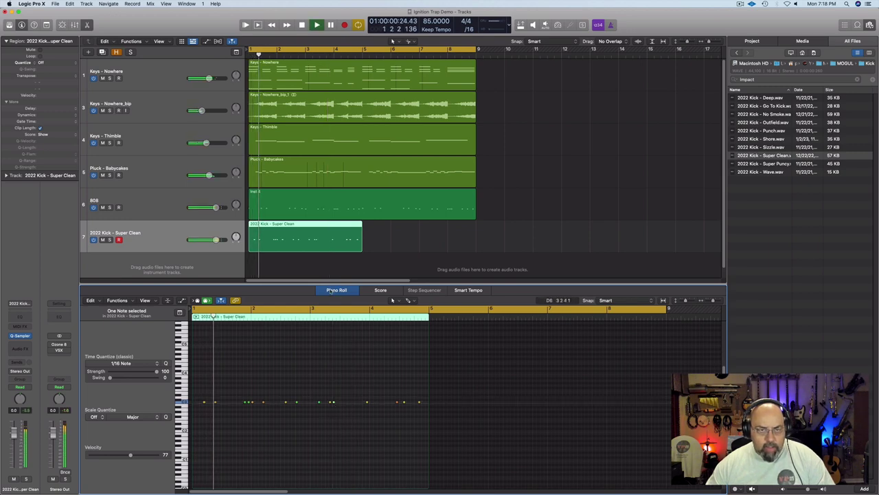
left_click(342, 214, "shift")
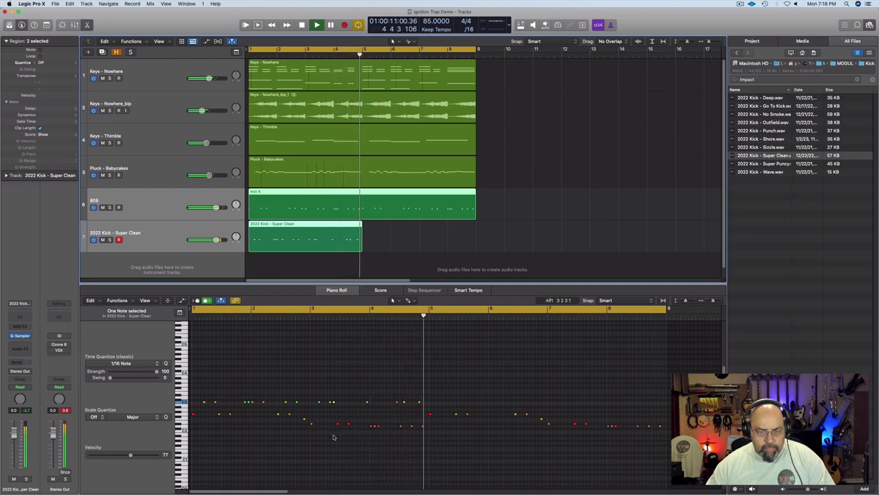
- Repeat the kick region across bars 5 to 8, join both regions into one, close the Piano Roll, and play the result
left_click(339, 238)
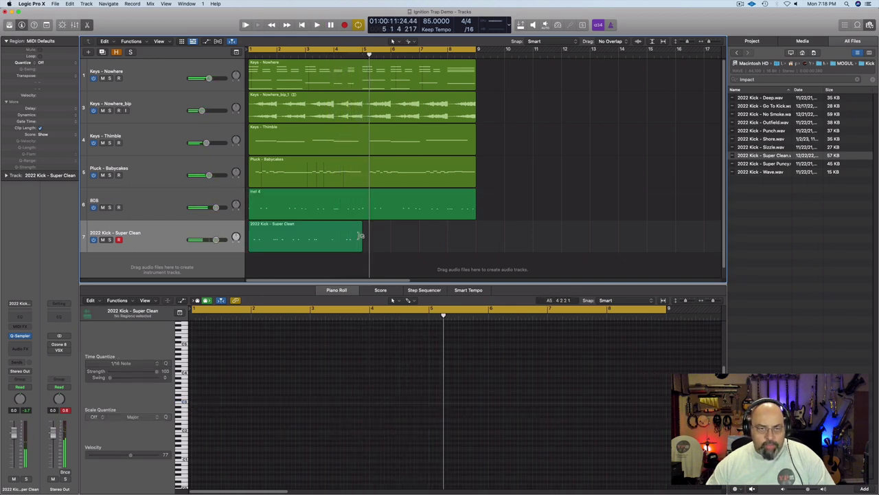
key("super+r")
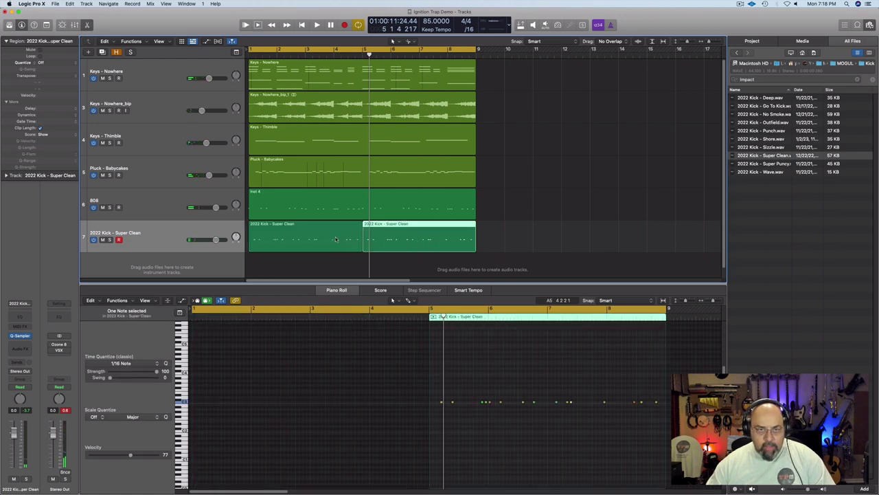
left_click(336, 238, "shift")
key("super+j")
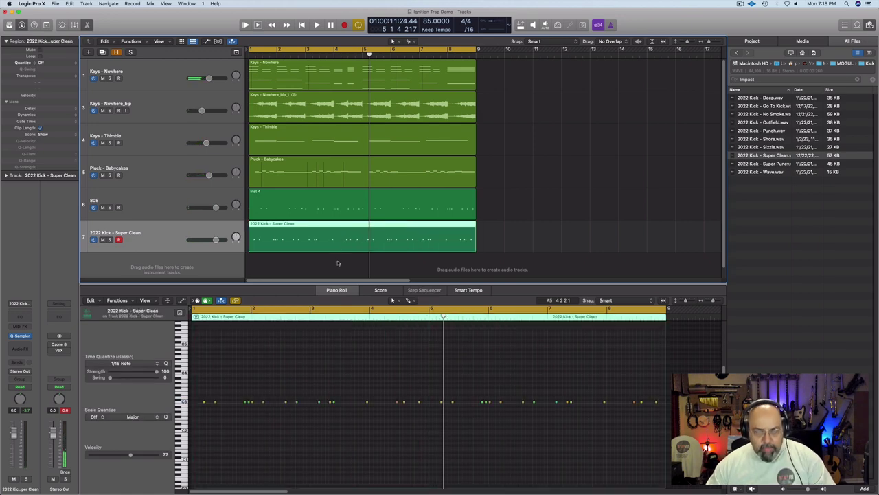
key("e")
key("space")
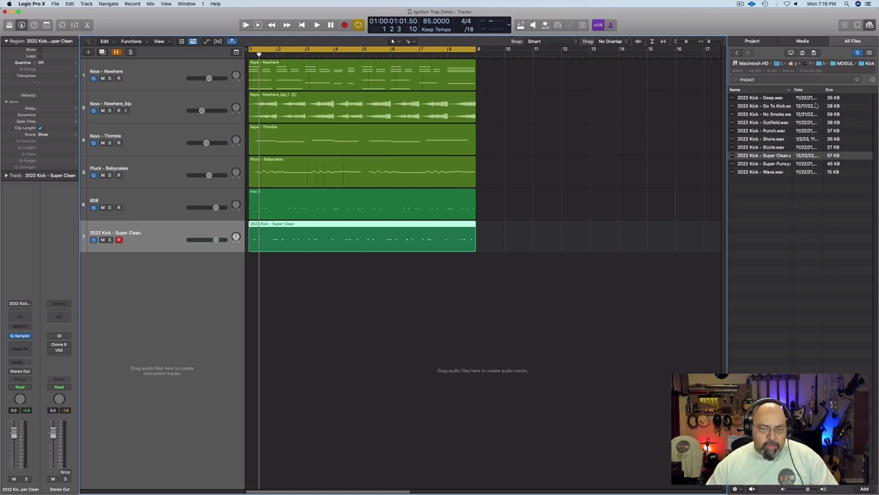
- Return to the parent MOGUL sample folder and open its Snare folder
left_click(737, 53)
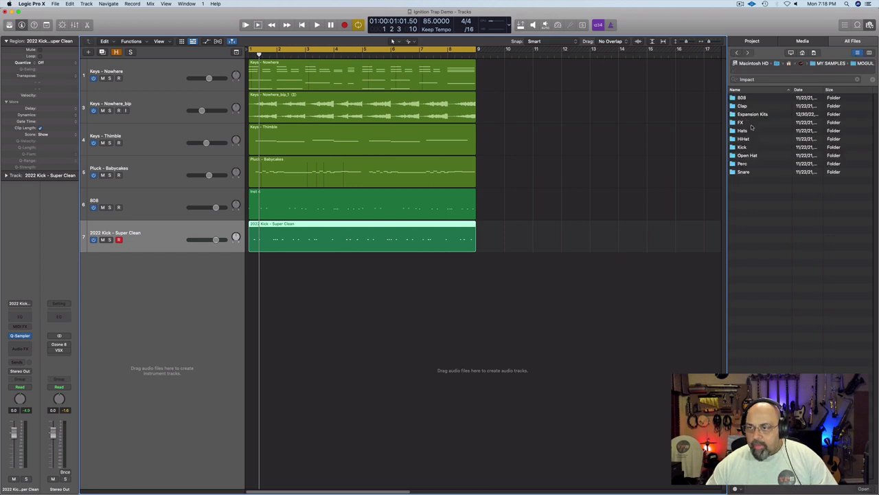
left_click(741, 171)
double_click(734, 173)
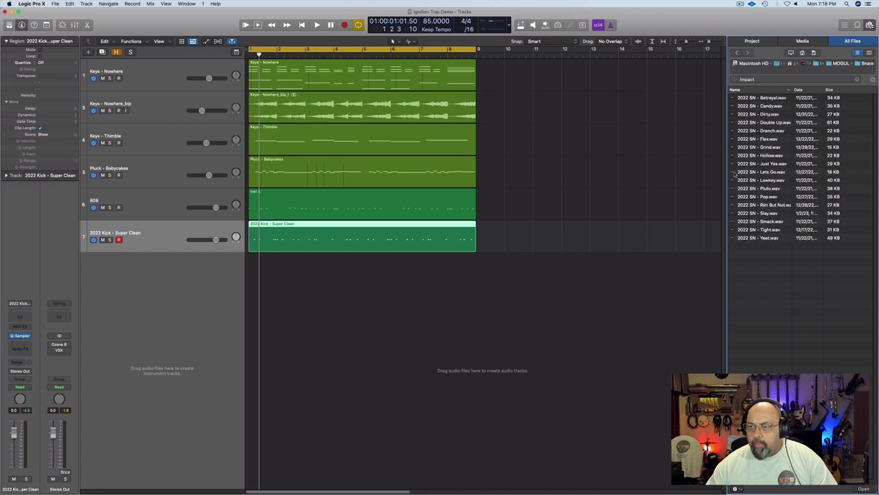
- Audition the MOGUL snare samples in order from Betrayal through Smack, comparing Pluto and Pop again along the way
left_click(754, 99)
key("Down")
key("Down")
key("Down")
key("Down")
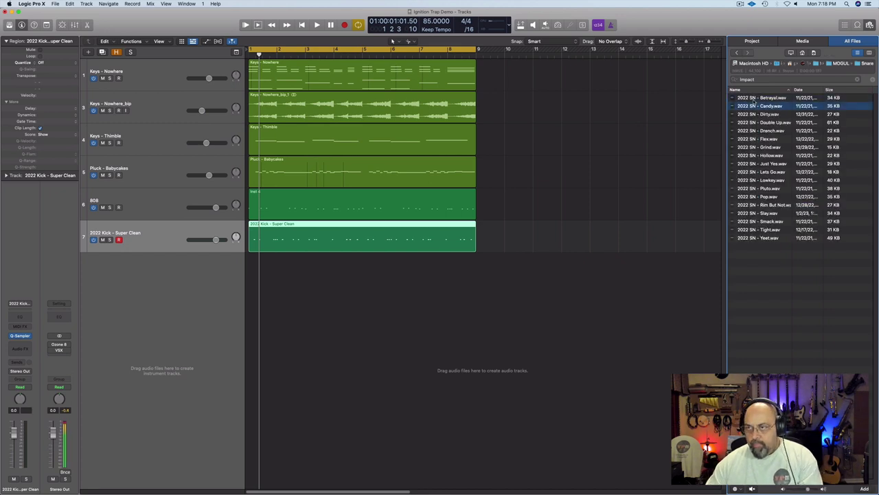
key("Down")
key("Down")
key("Down")
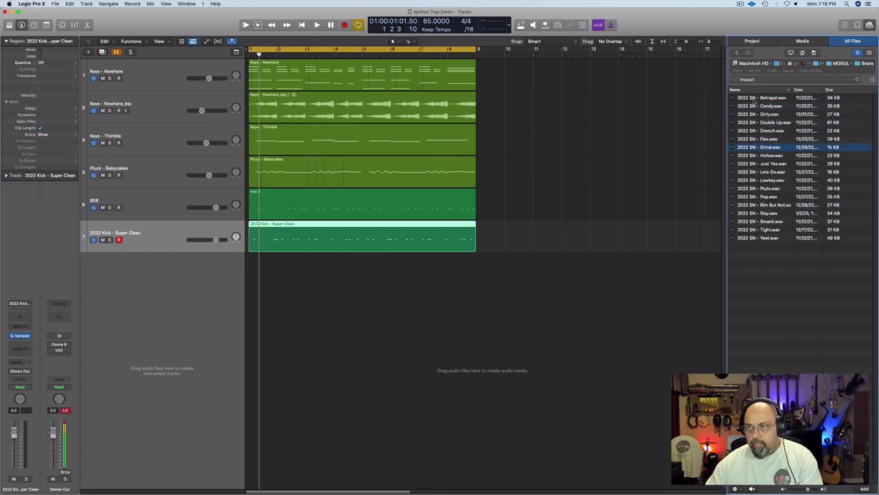
key("Up")
key("Down")
key("Down")
key("Down")
key("Down")
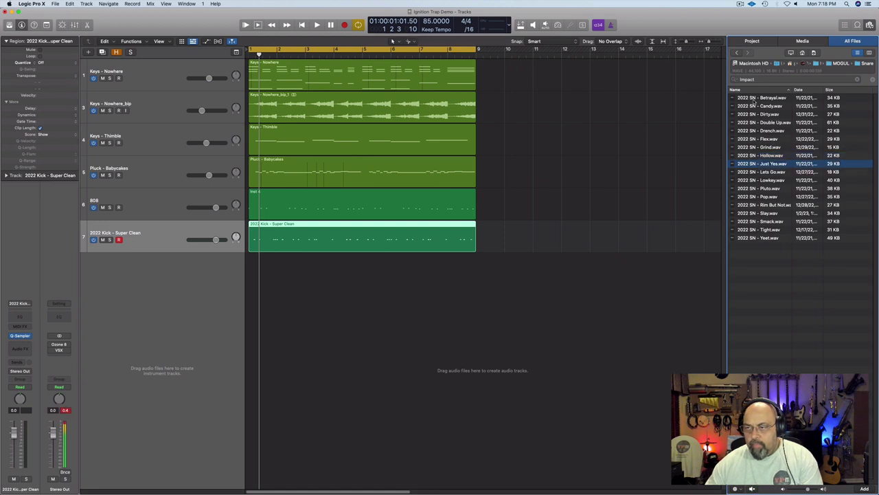
key("Down")
key("Down")
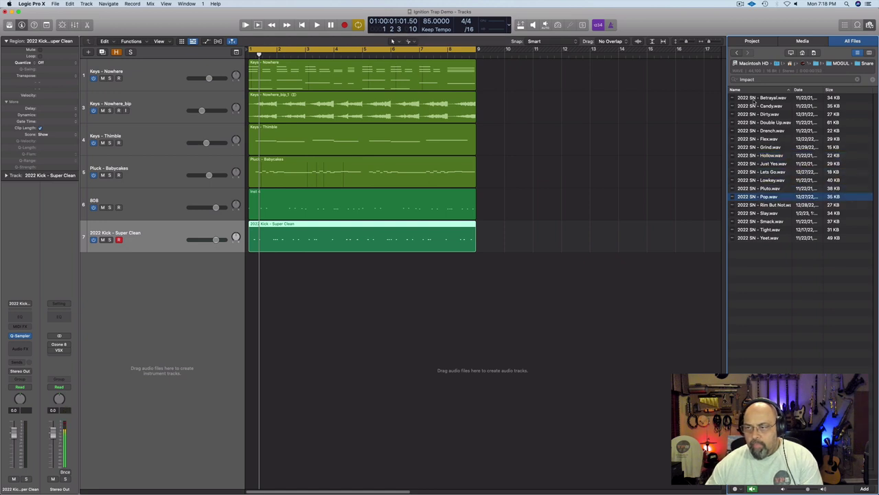
key("Up")
key("Down")
key("Up")
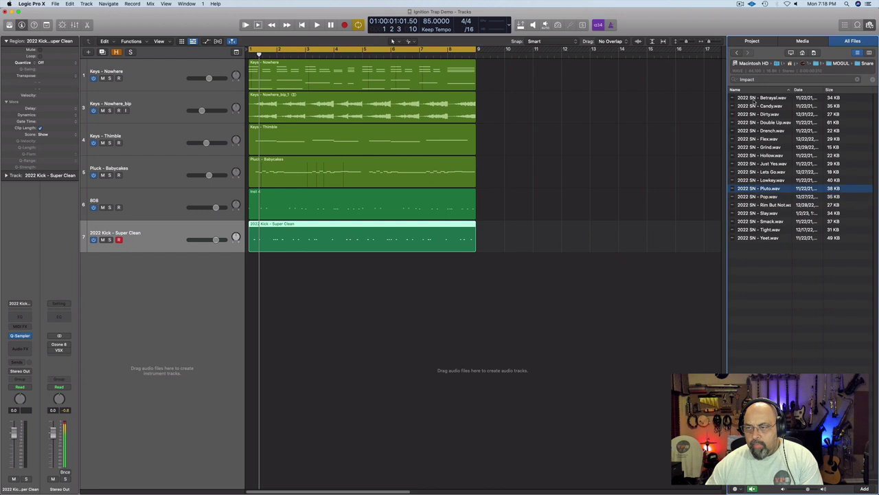
key("Down")
key("Down")
key("Down")
key("Down")
key("Down")
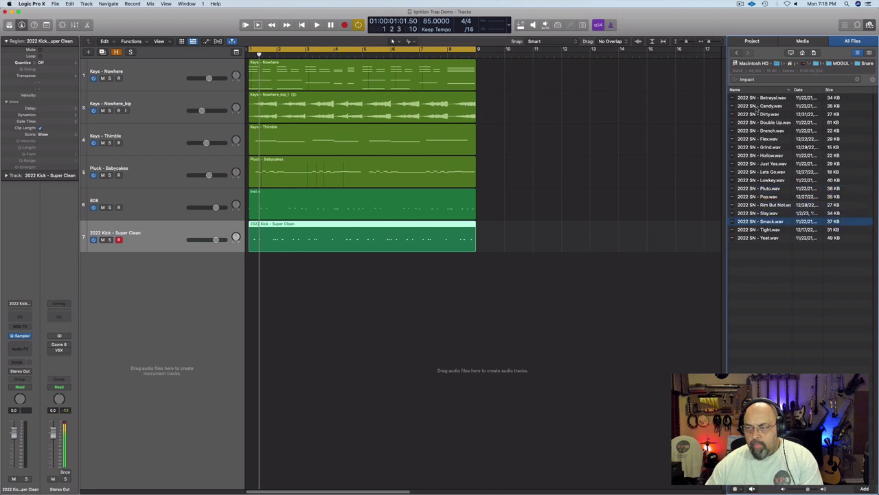
key("Down")
- Audition the first snare samples again, from Betrayal, Candy and Dirty down to Flex
left_click(761, 100)
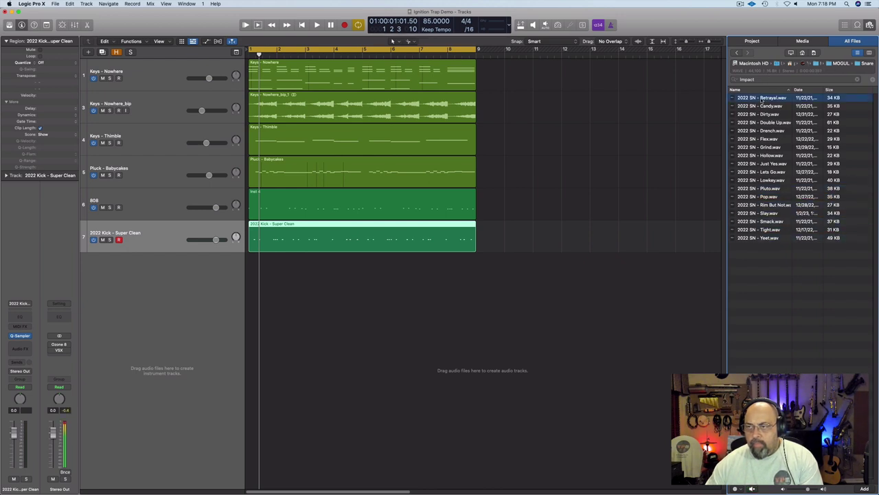
left_click(760, 106)
left_click(759, 114)
key("Down")
key("Down")
key("Down")
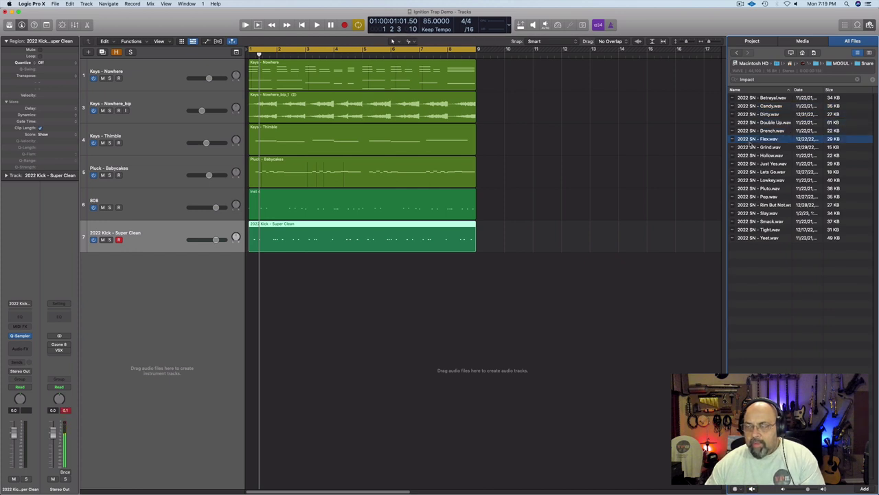
- Create a Quick Sampler track from the 2022 SN - Flex sample below the kick track, and close the sampler window
left_click_drag(749, 140, 140, 273)
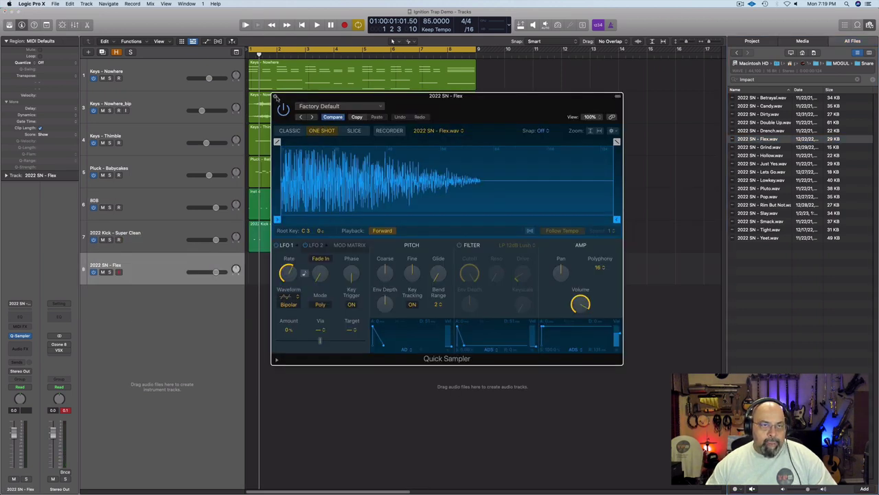
left_click(276, 97)
- Record a two-bar snare pattern from bar 1 on the 2022 SN - Flex track, and open the region in the Piano Roll
key("r")
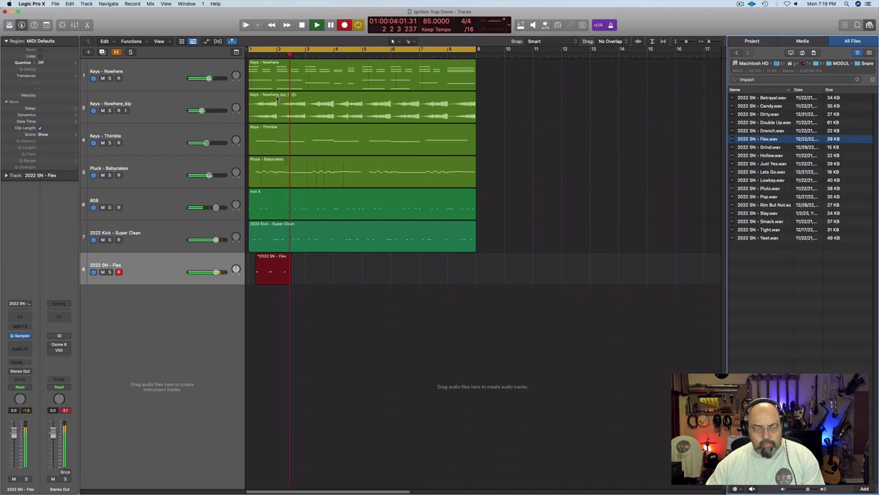
key("space")
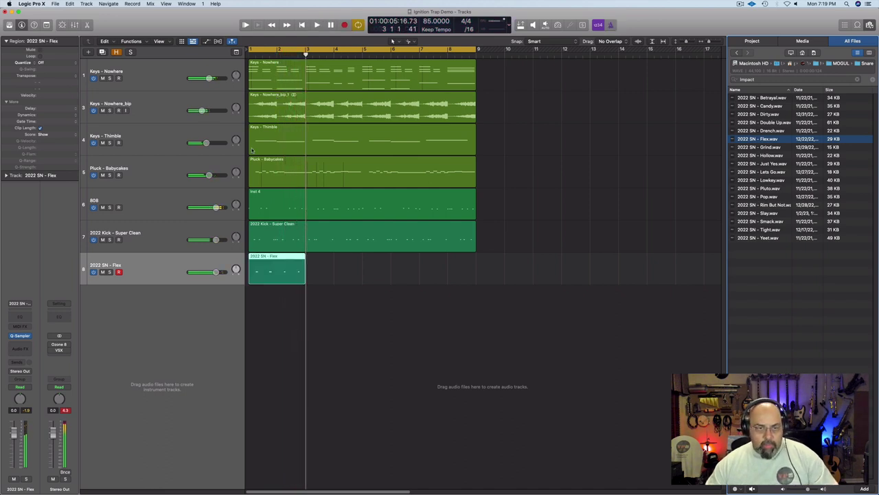
double_click(289, 257)
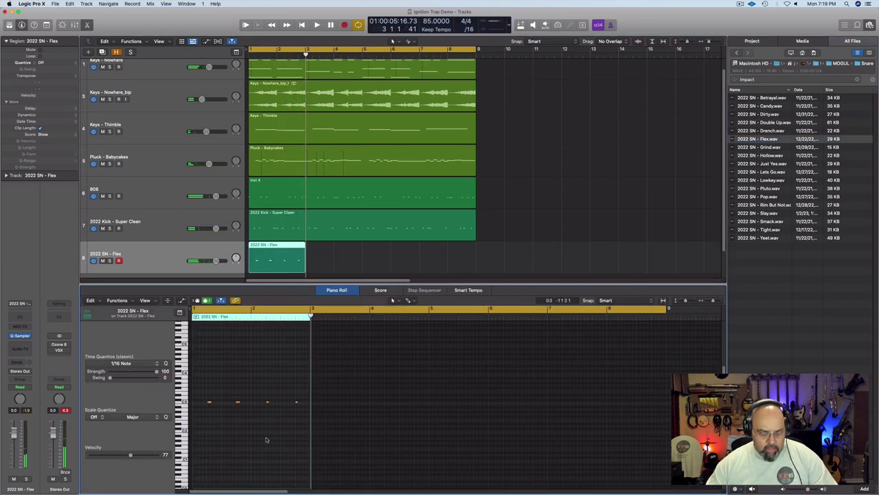
- Repeat the two-bar 2022 SN - Flex region three times to fill eight bars, and join the copies into one region
key("super+a")
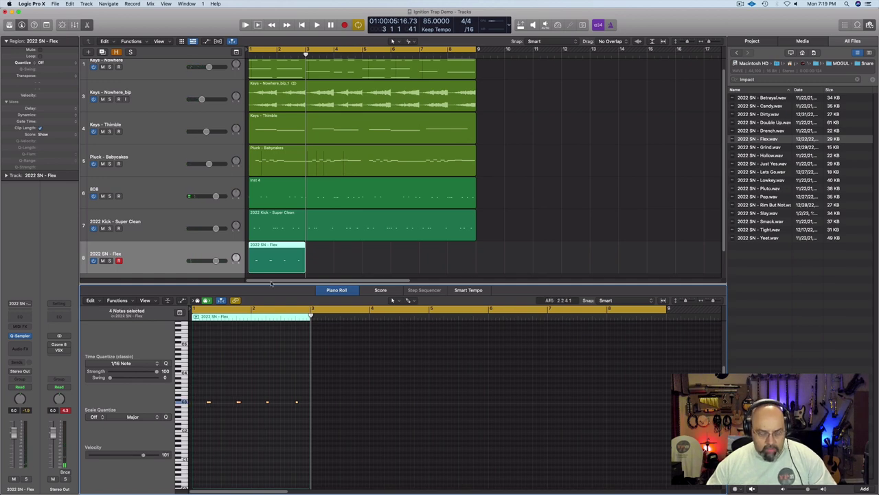
key("super+r")
key("super+r")
key("super+r")
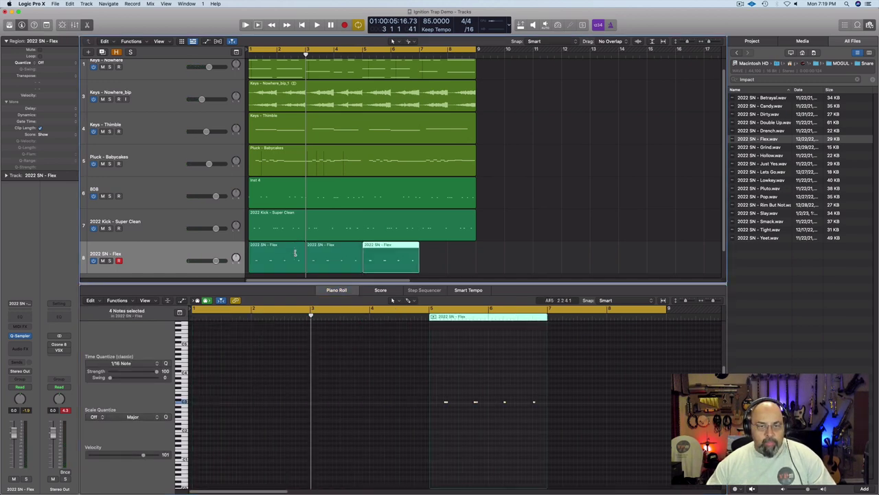
left_click_drag(491, 266, 292, 265)
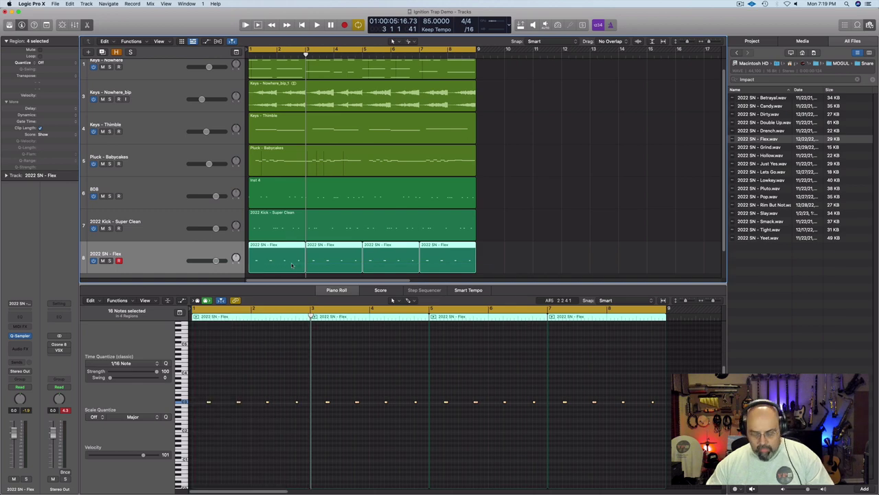
key("super+j")
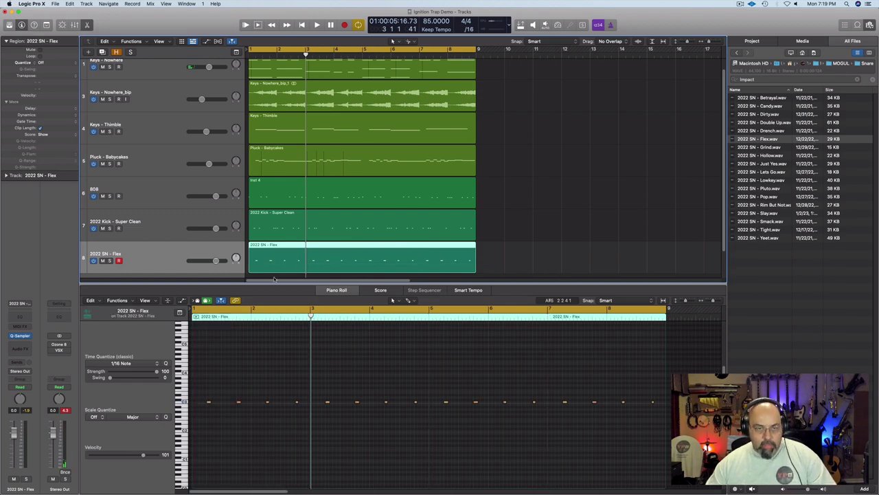
key("e")
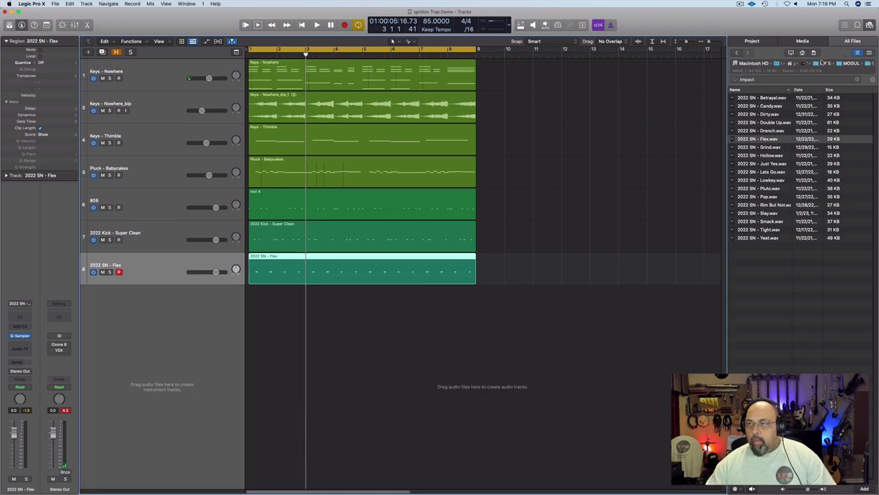
- Create a Quick Sampler track from the MOGUL Perc sample 2022 Perc - Snap below the snare track, and close the sampler window
left_click(737, 53)
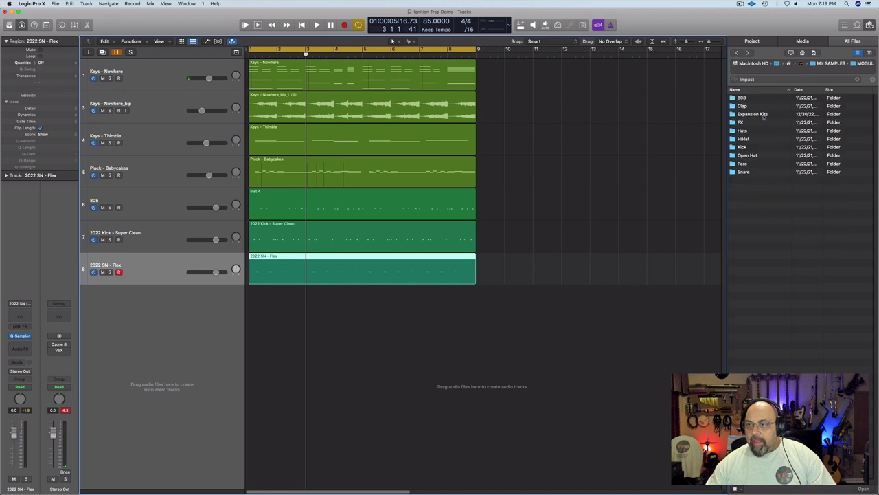
double_click(745, 163)
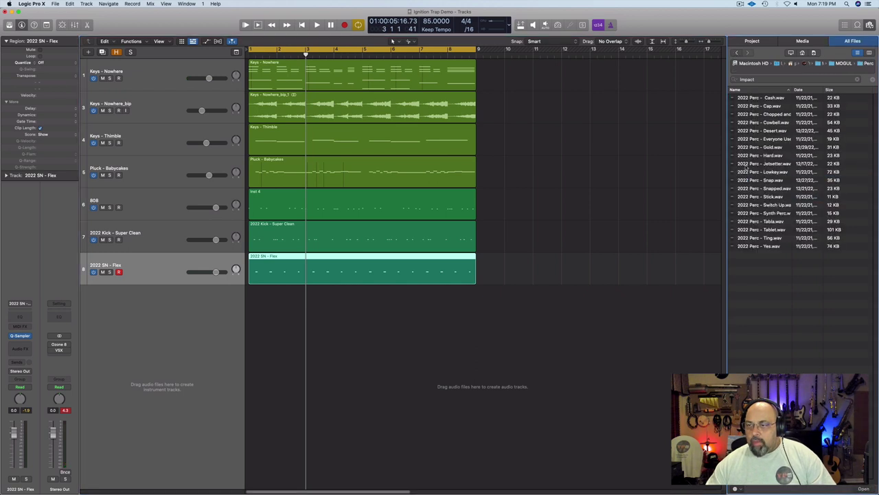
left_click(781, 180)
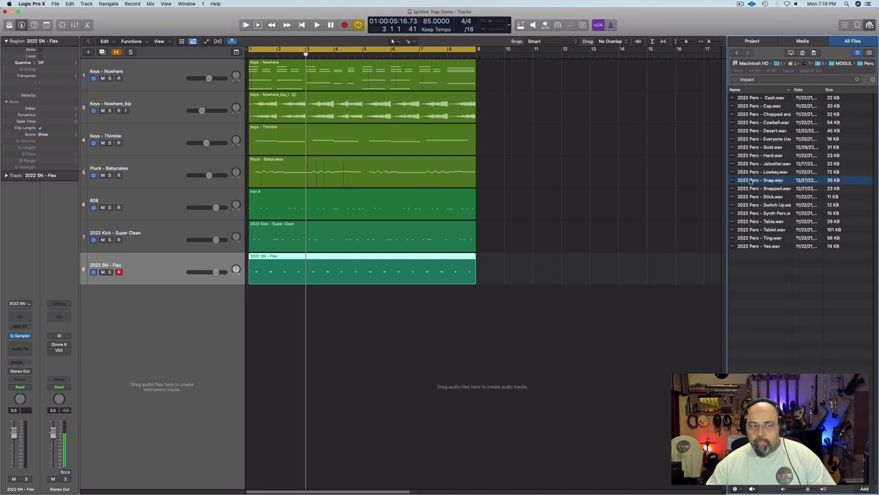
left_click_drag(750, 180, 121, 308)
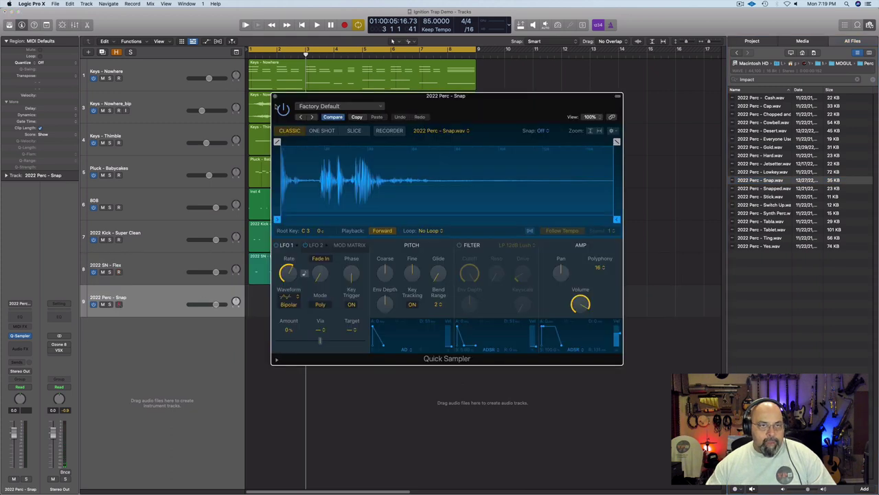
left_click(275, 96)
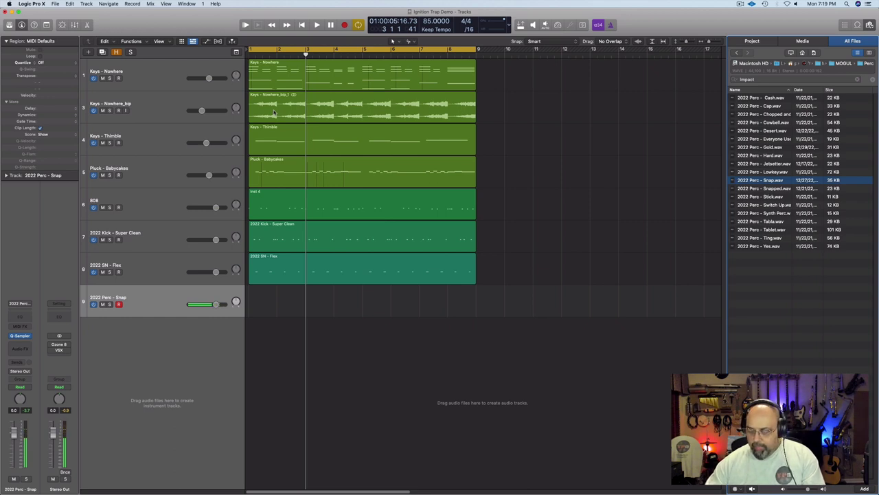
- Record a four-bar snap pattern from bar 1 on the 2022 Perc - Snap track, with the snare track muted
key("r")
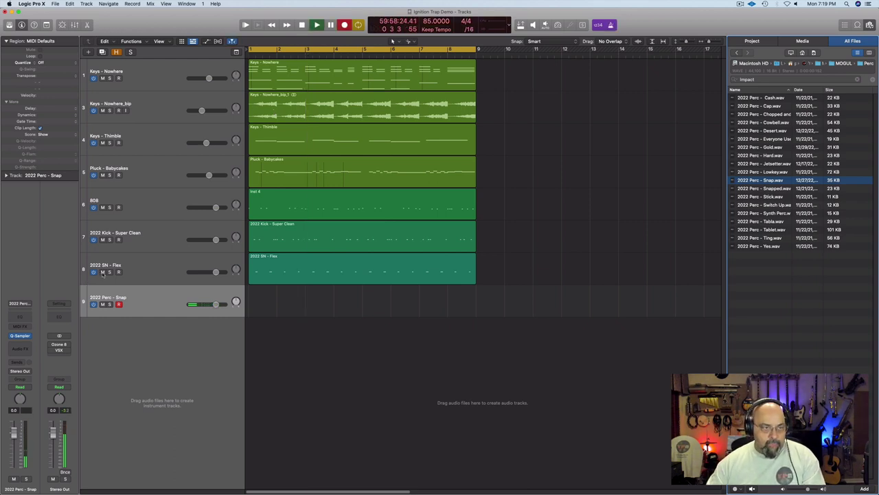
left_click(102, 272)
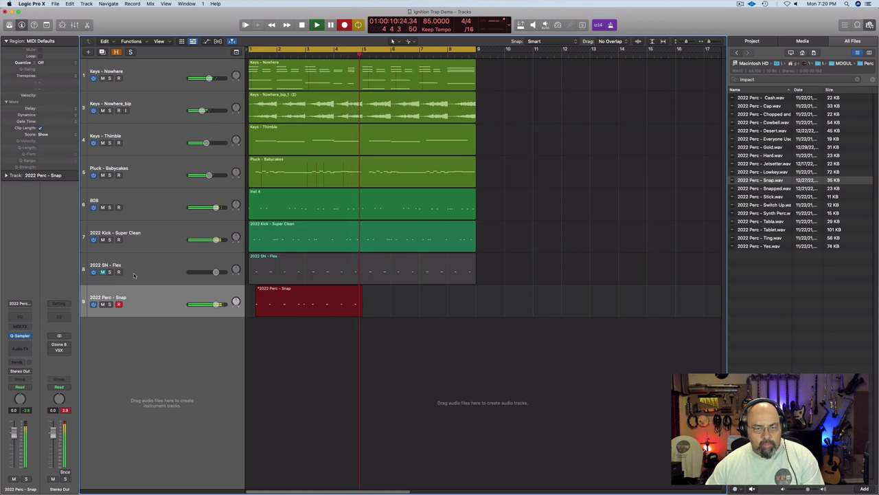
key("space")
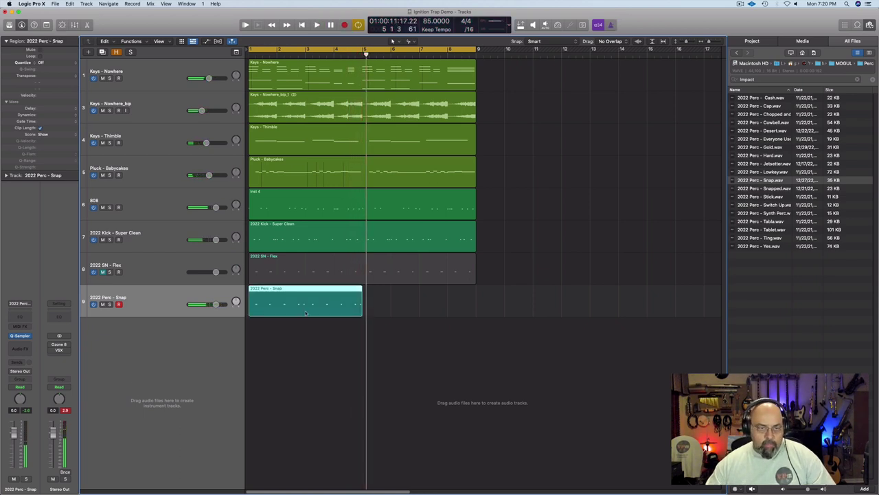
- Extend the four-bar snap pattern to eight bars as one joined region, and unmute the 2022 SN - Flex track
key("p")
key("super+a")
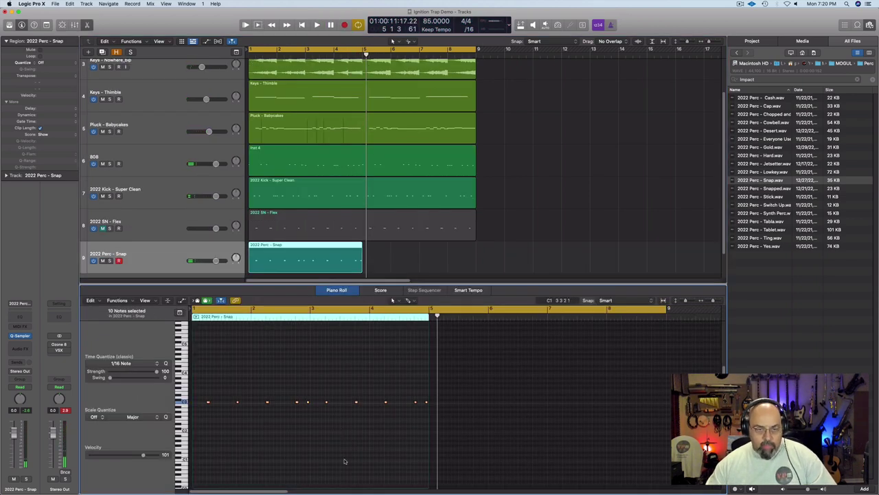
key("super+r")
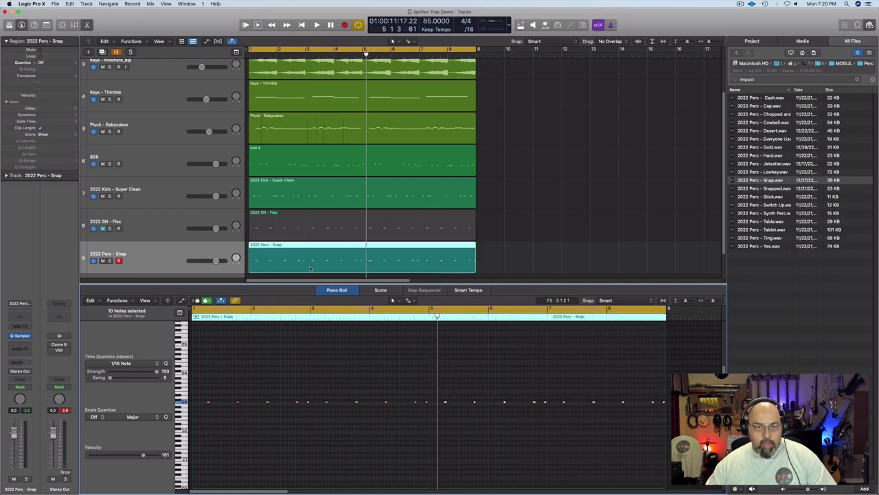
key("p")
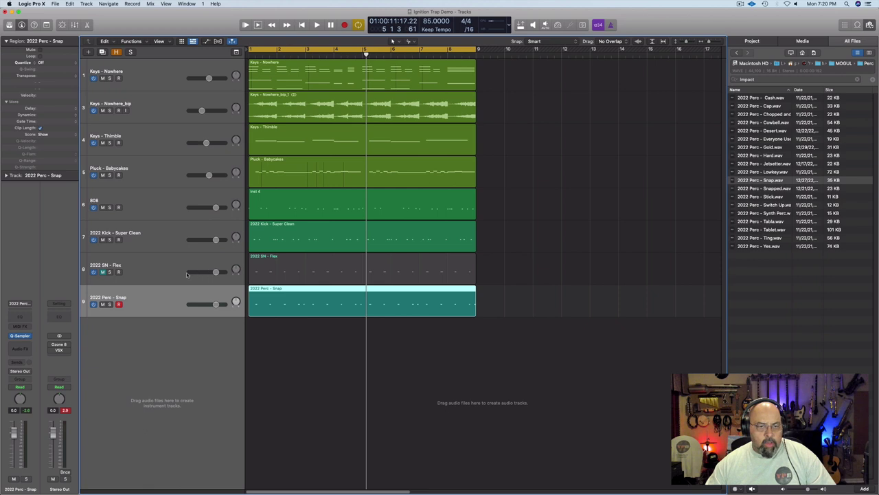
left_click(102, 271)
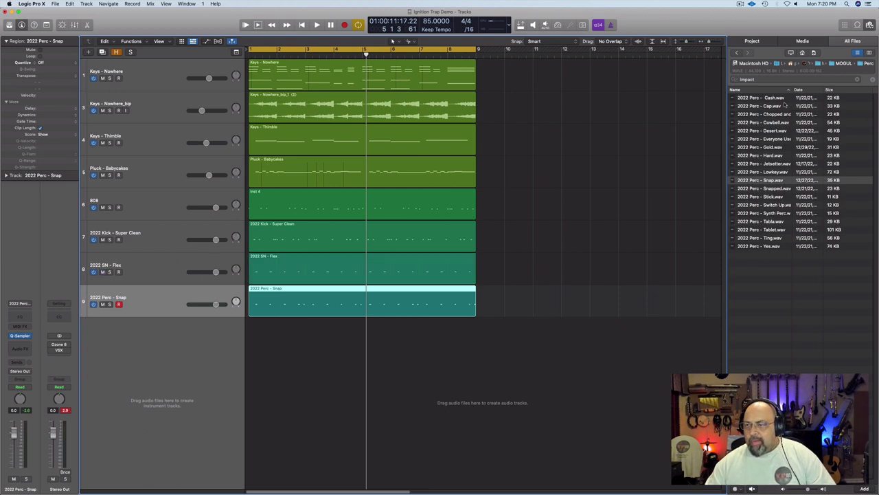
- Audition the MOGUL Clap samples in order from CEO through Thunder
left_click(737, 52)
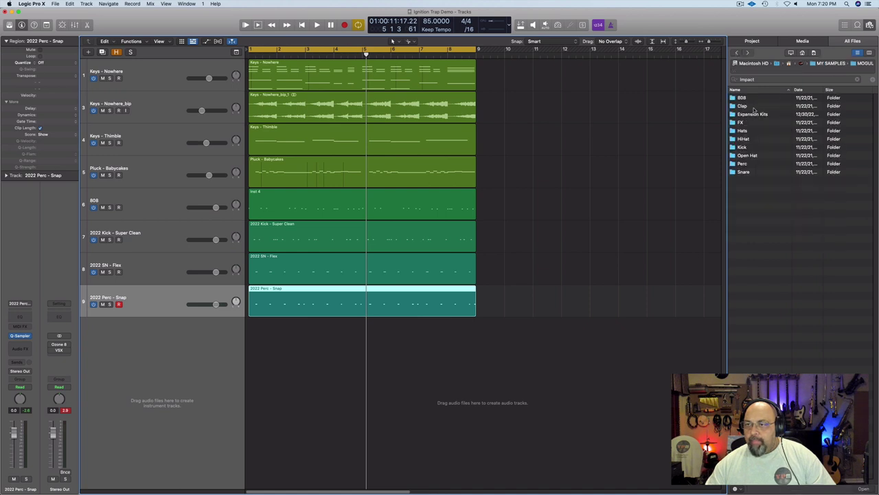
double_click(755, 106)
left_click(775, 98)
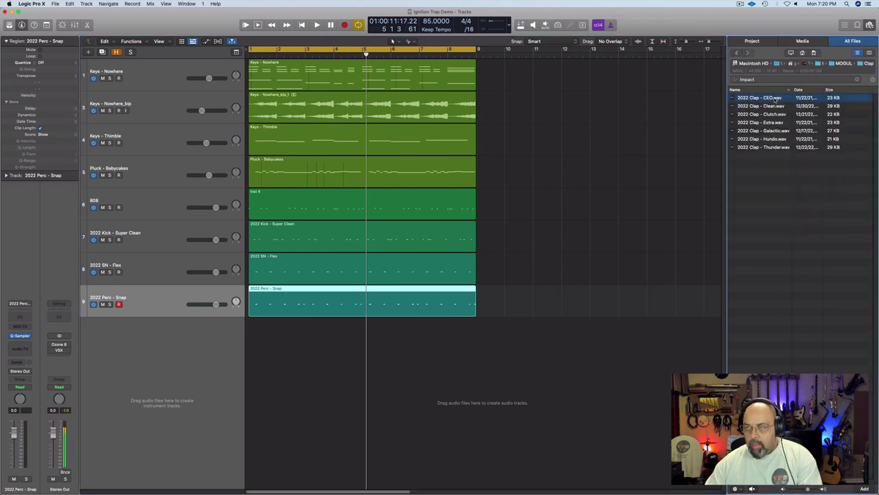
key("Down")
key("Down")
key("Down")
key("Down")
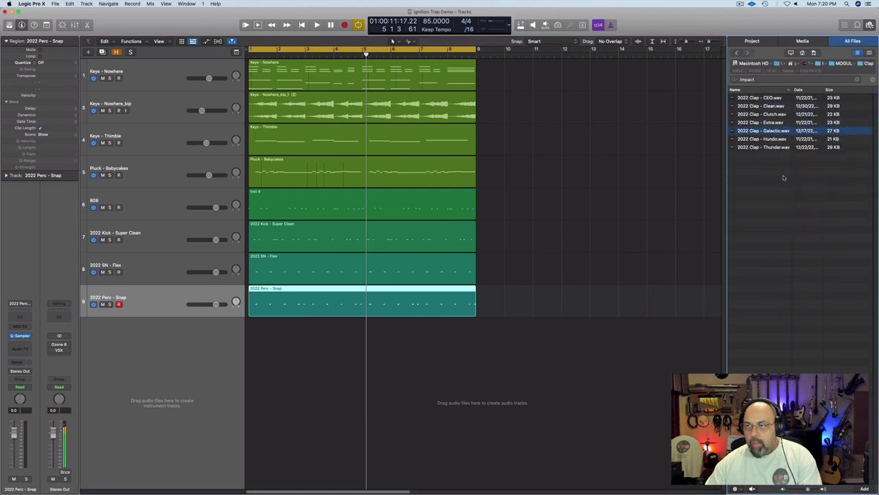
key("Down")
key("Down")
- Create a Quick Sampler track from the 2022 Clap - Galactic sample below the snap track, and close the sampler window
key("Up")
key("Up")
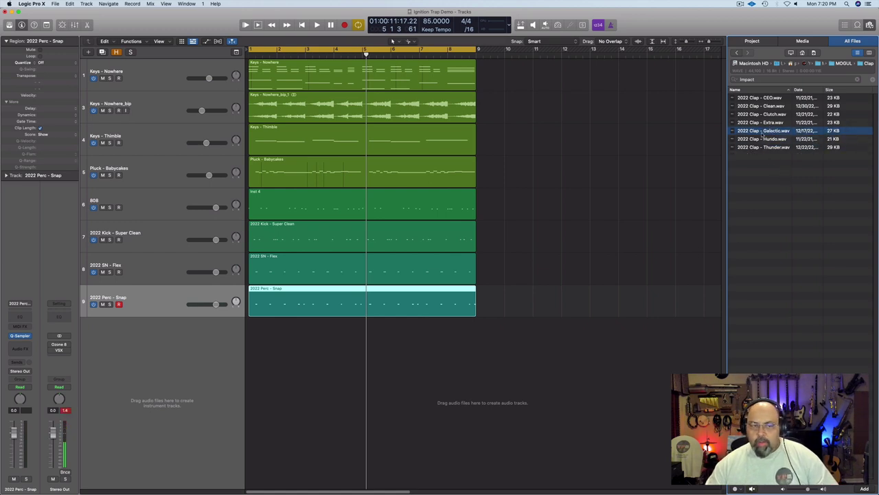
left_click_drag(763, 135, 140, 341)
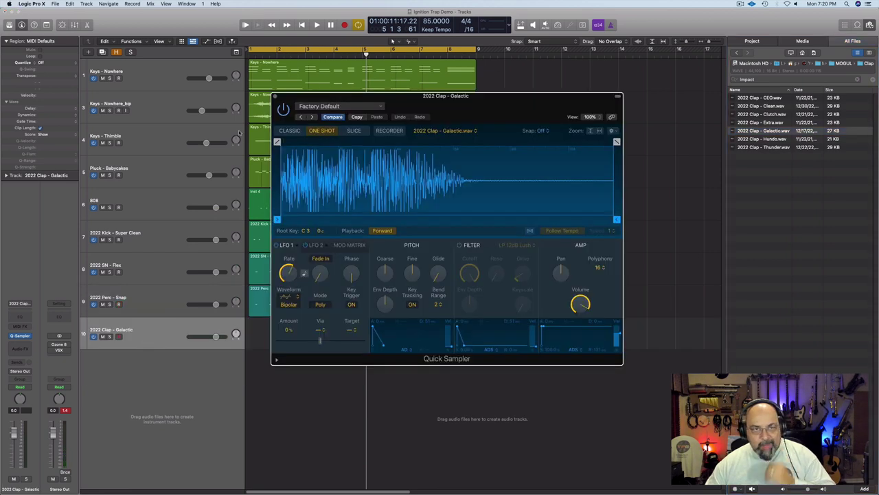
left_click(275, 97)
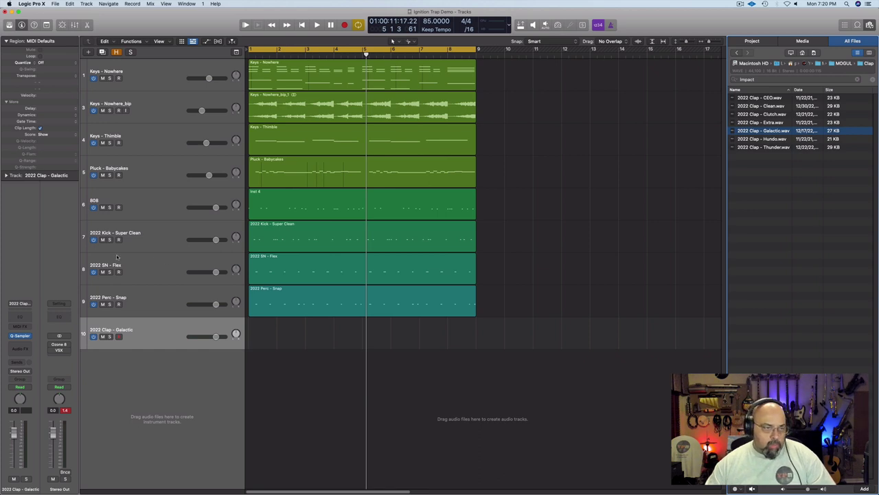
- Record a four-bar clap pattern from bar 1 on the 2022 Clap - Galactic track, with the snare and snap tracks silenced
left_click(102, 271)
left_click(94, 304)
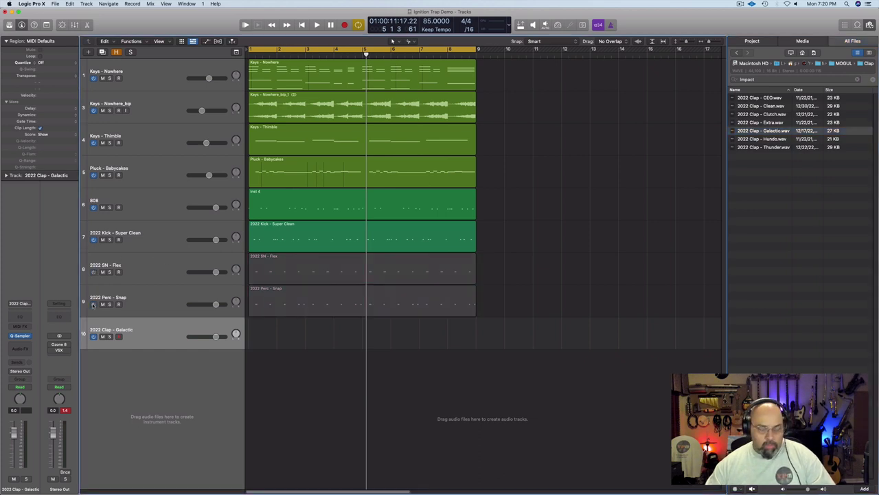
key("r")
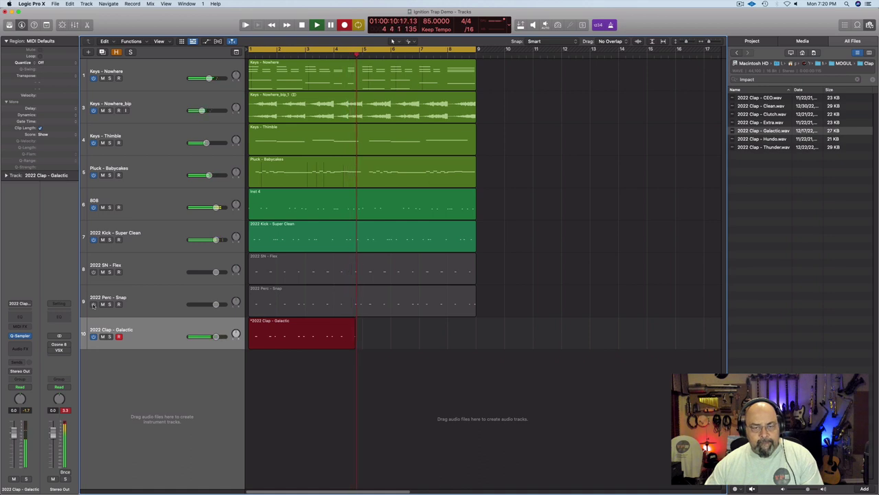
key("space")
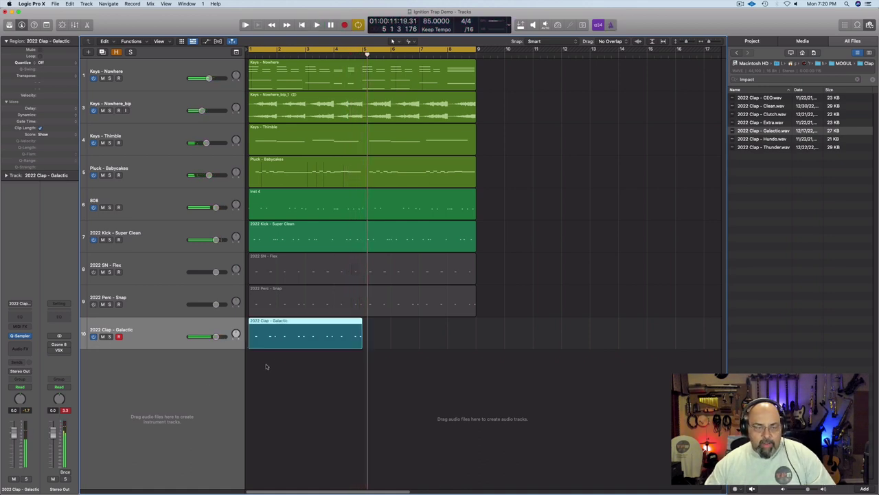
- Delete the extra clap notes at the ends of bars 1 and 3 in the Piano Roll, and play the pattern back
key("p")
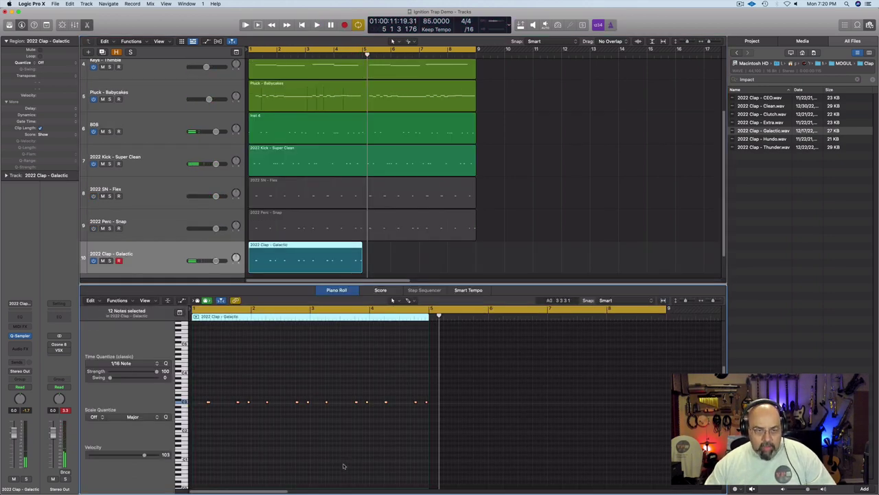
left_click(250, 402)
key("Delete")
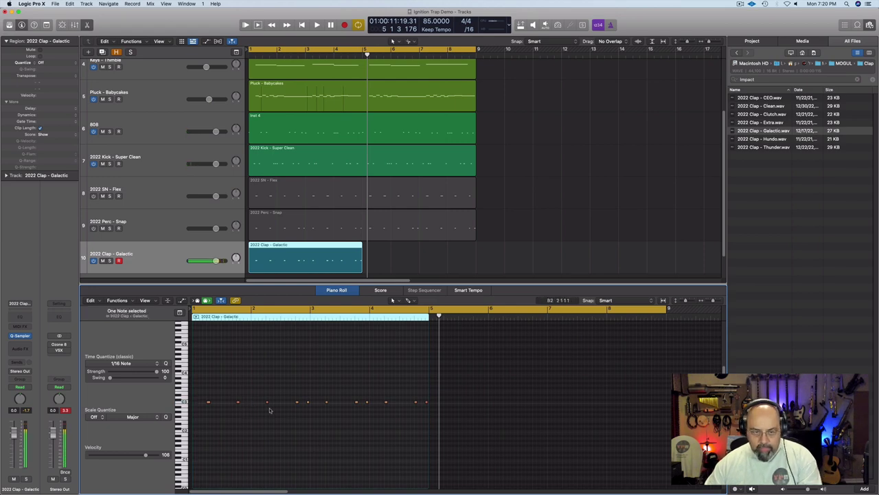
left_click(367, 403)
key("Delete")
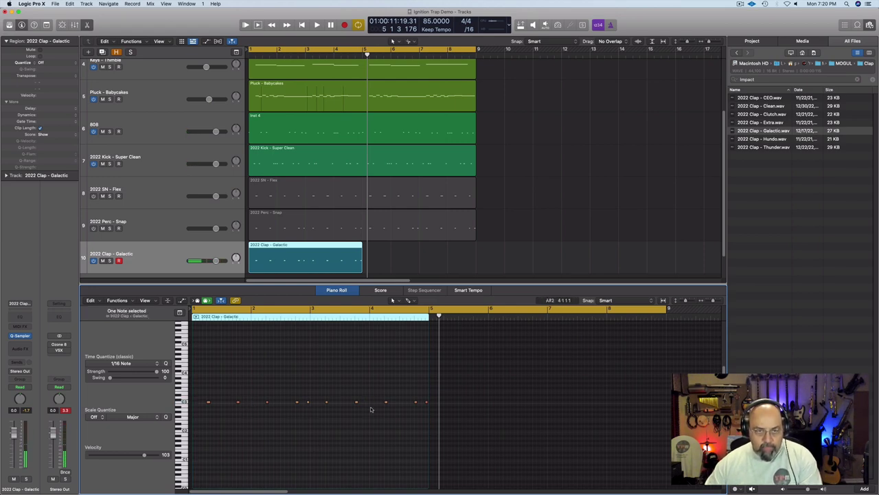
key("space")
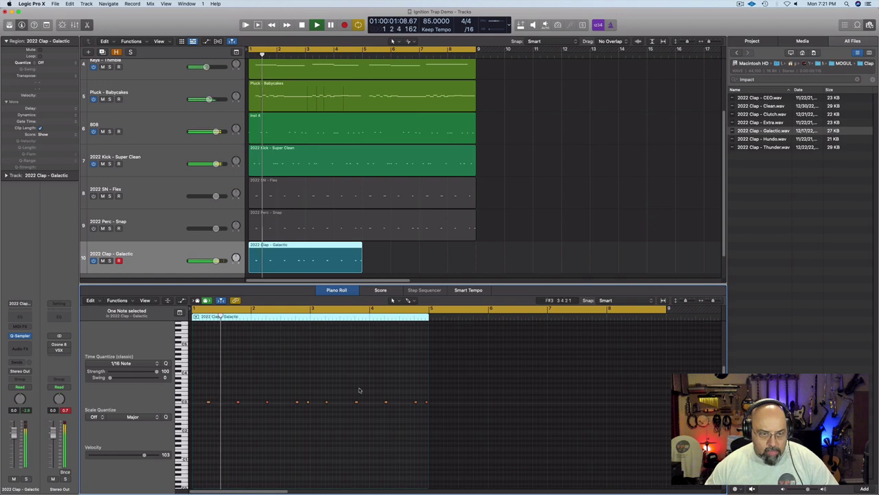
- Repeat the clap region to fill eight bars, join it into one region, and turn the snare and snap tracks back on
key("p")
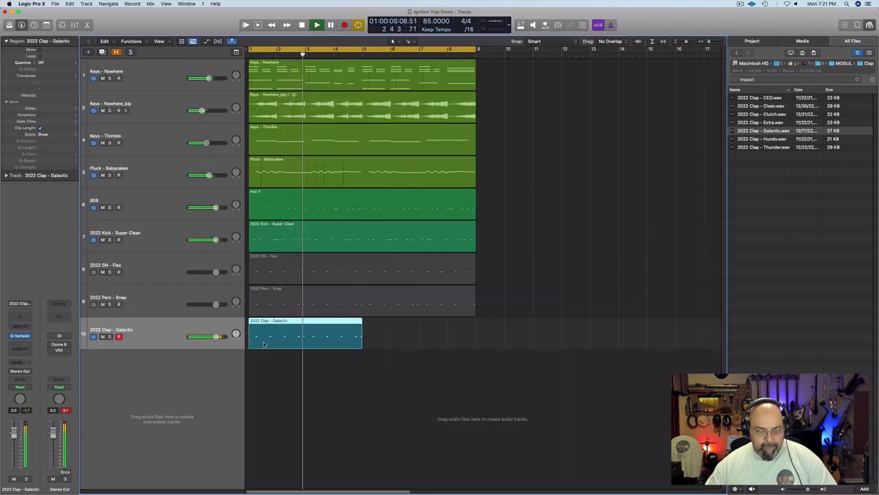
key("super+r")
left_click(339, 340, "shift")
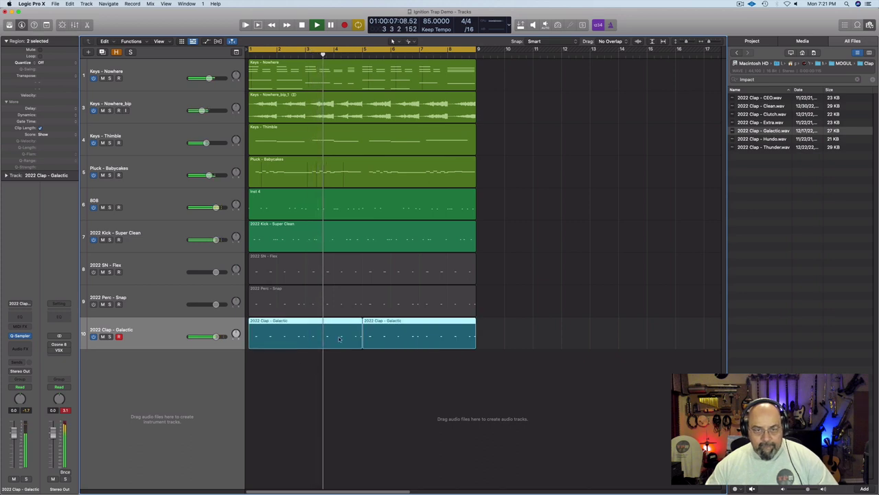
key("super+j")
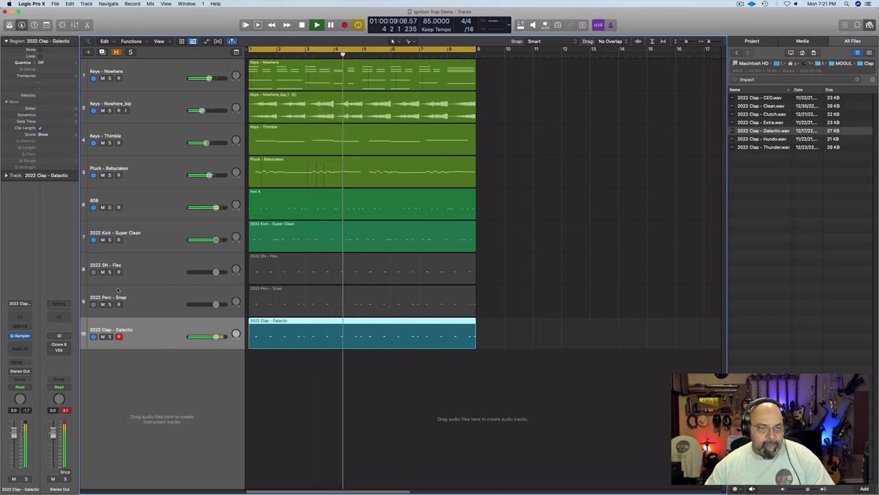
left_click(94, 272)
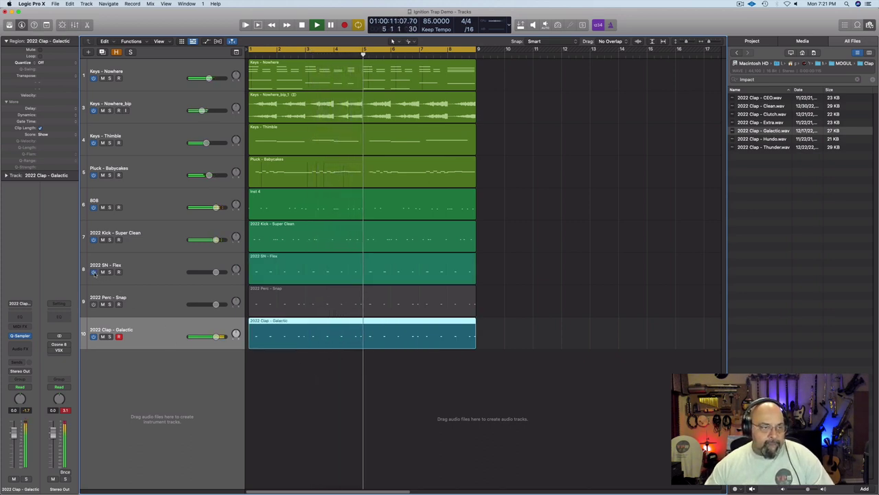
left_click(94, 304)
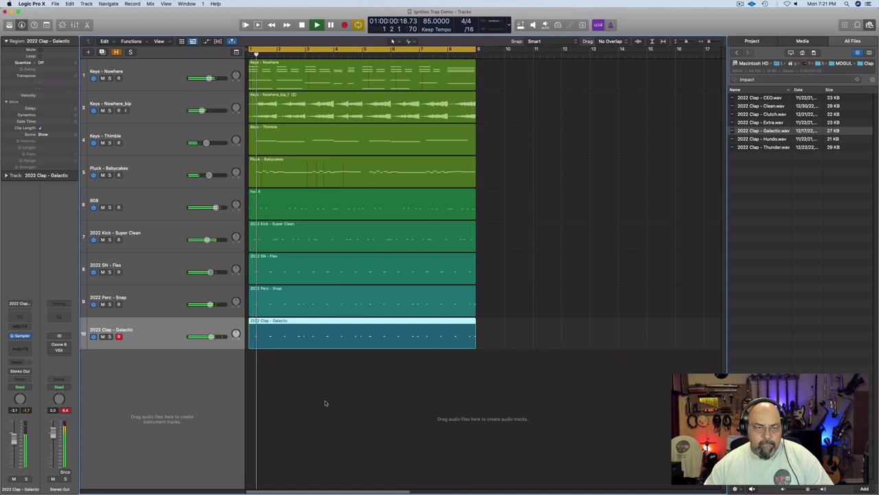
- Stop playback and color the Nowhere, Nowhere_bip, Thimble and Babycakes regions purple
key("space")
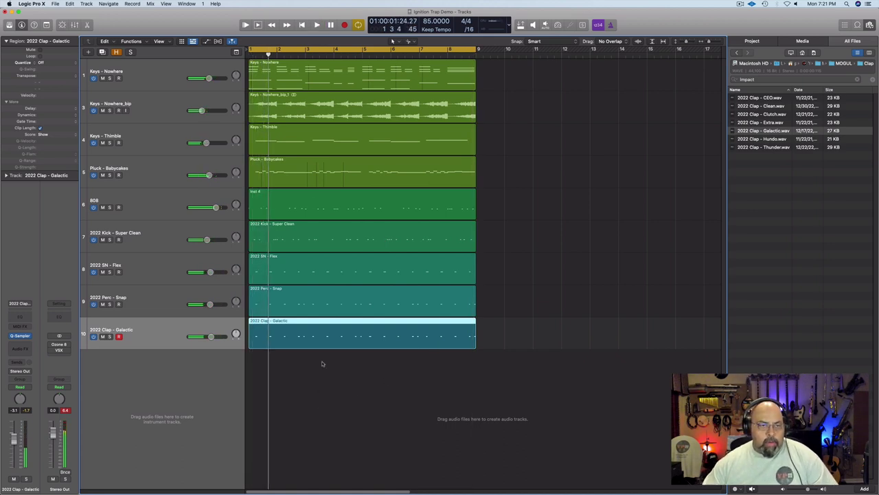
left_click(169, 79)
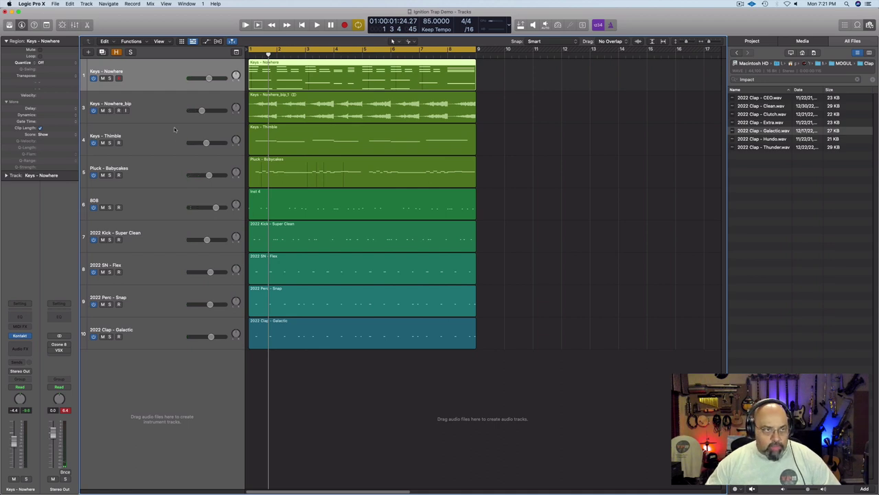
left_click(175, 170, "shift")
key("alt+c")
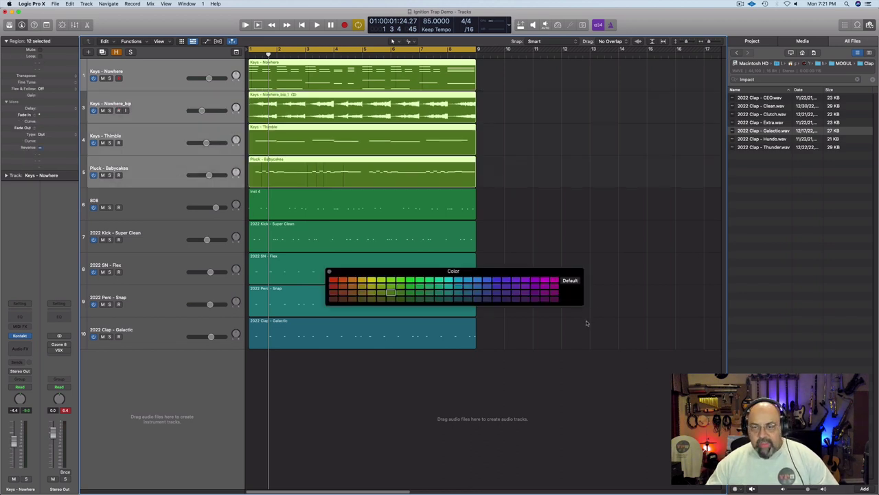
left_click(554, 293)
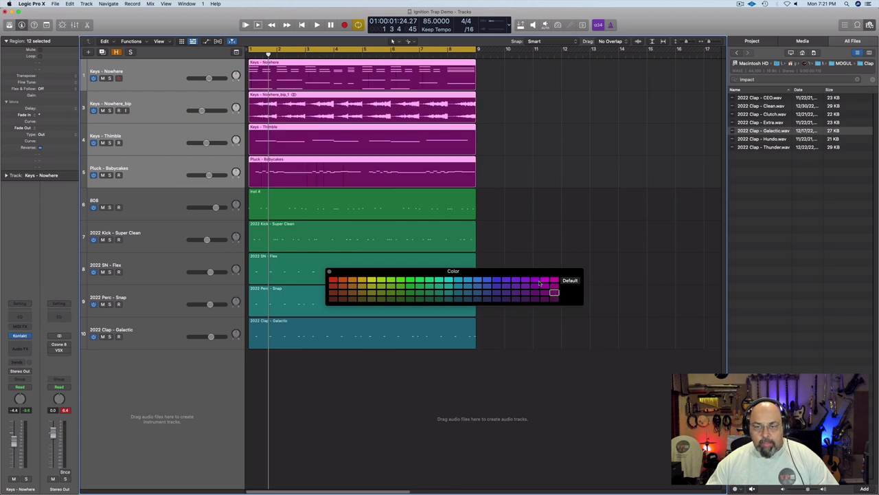
left_click(535, 293)
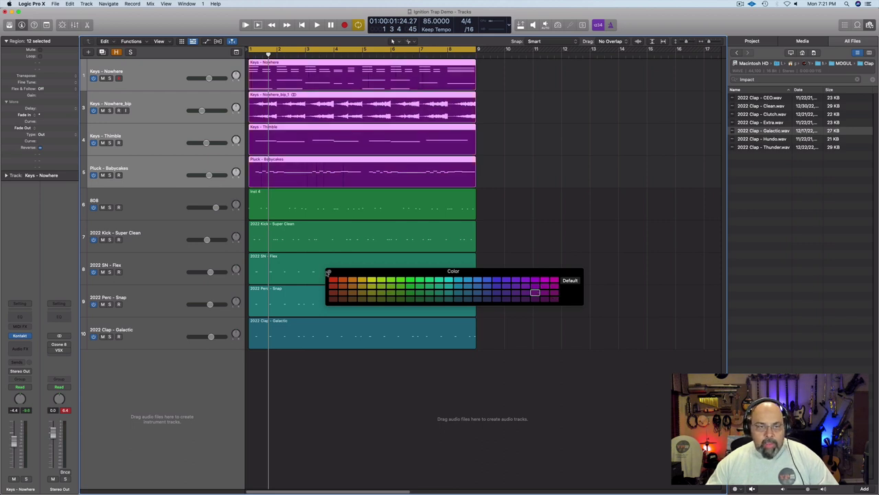
left_click(328, 272)
- Color the region on the 808 track blue
left_click(169, 205)
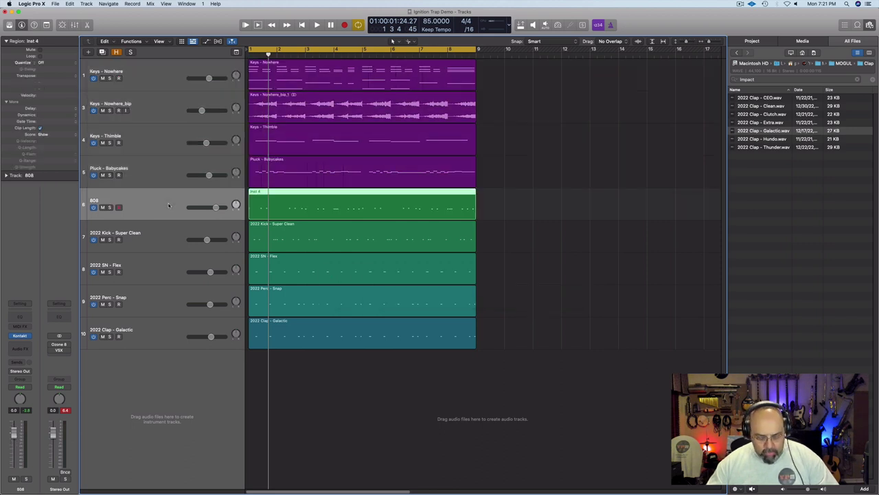
key("alt+c")
left_click(496, 279)
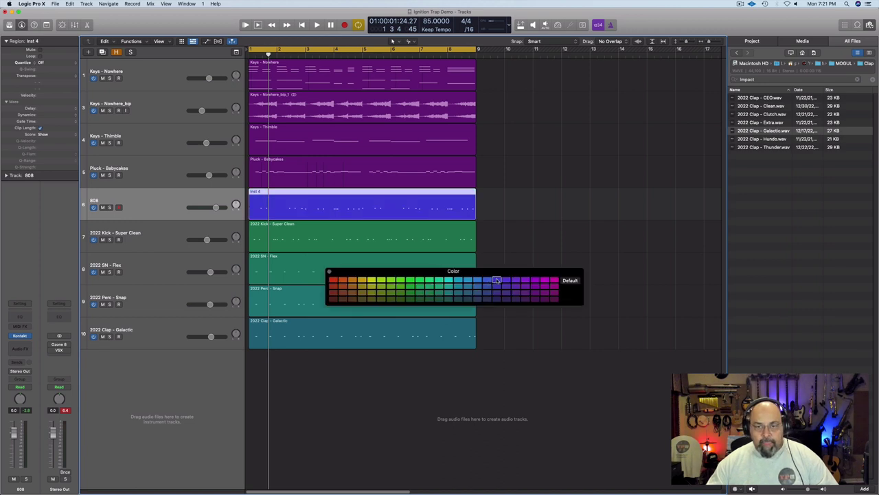
left_click(329, 271)
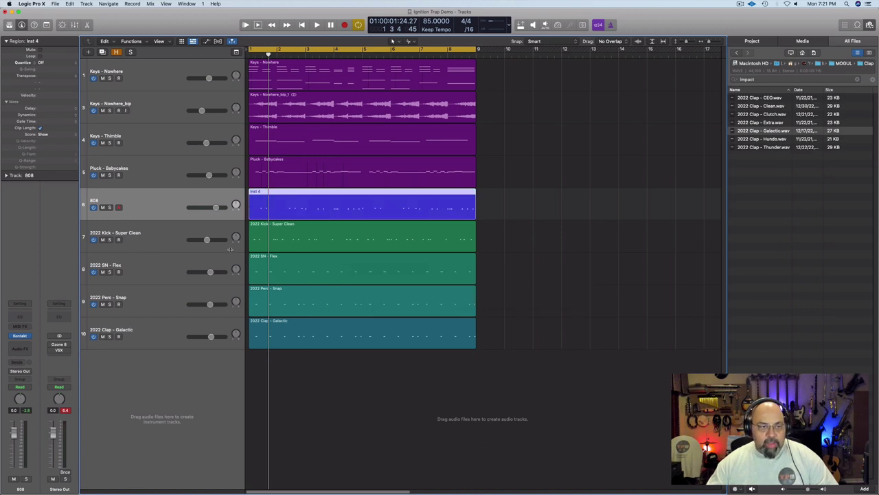
- Color the kick, snare, snap and clap regions red, and close the color palette
left_click(180, 248)
left_click(172, 333, "shift")
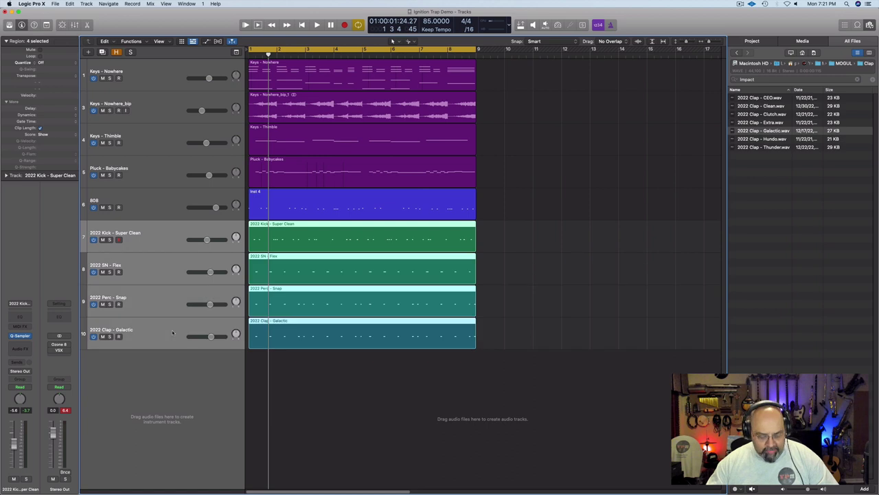
key("alt+c")
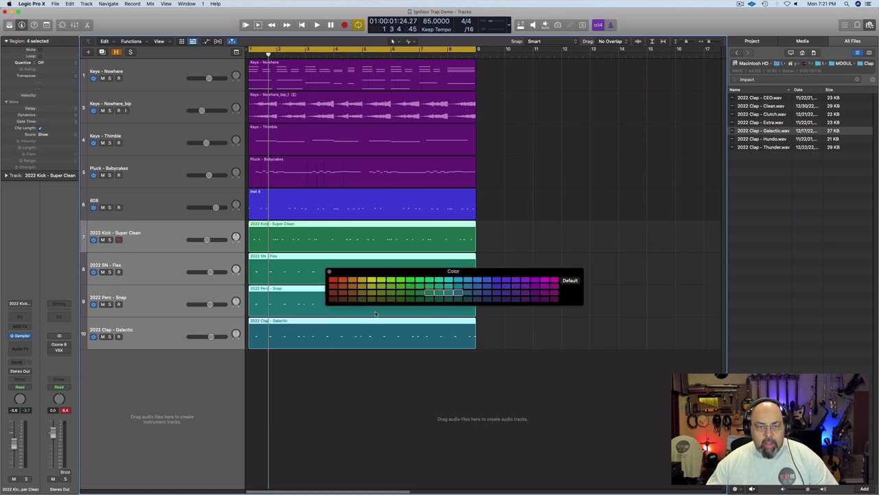
left_click(333, 287)
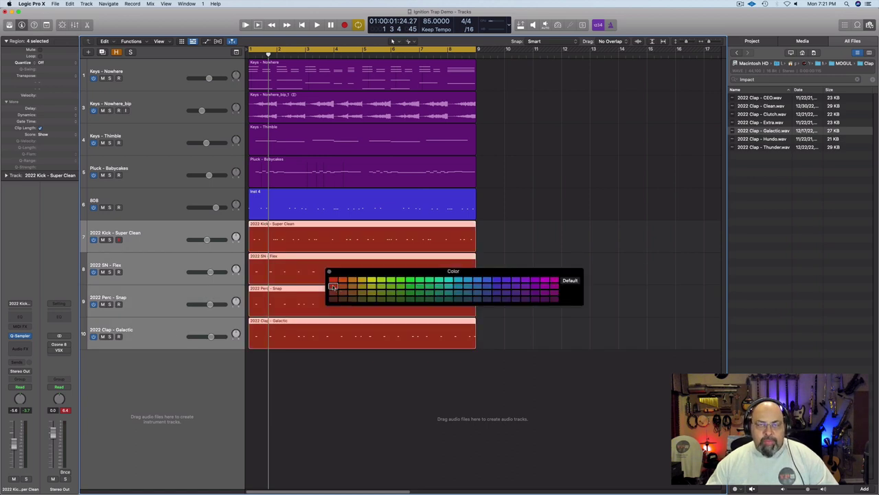
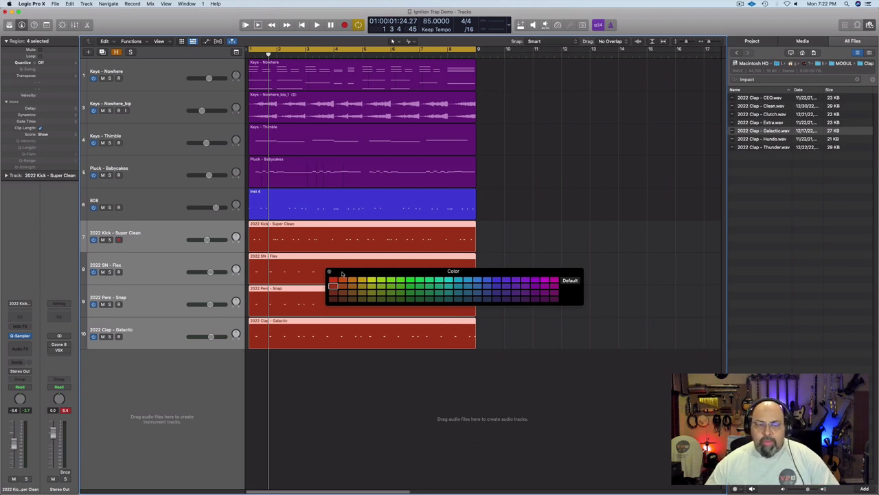
left_click_drag(343, 272, 345, 379)
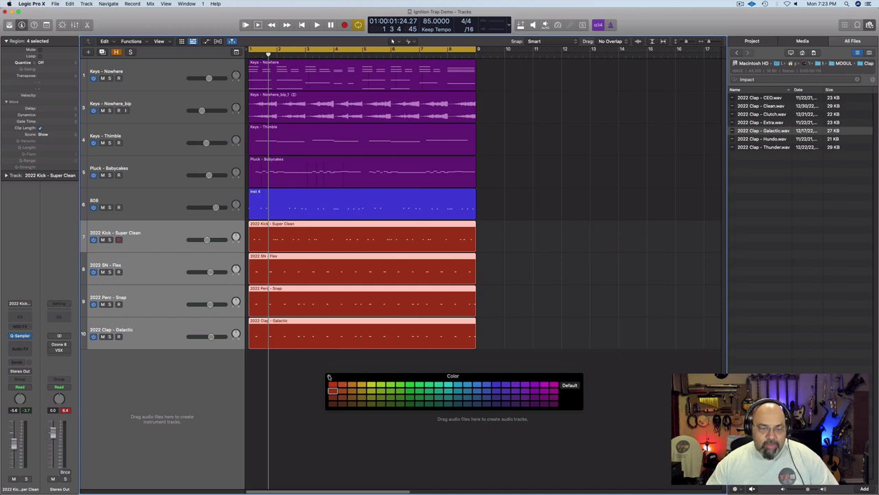
left_click(328, 376)
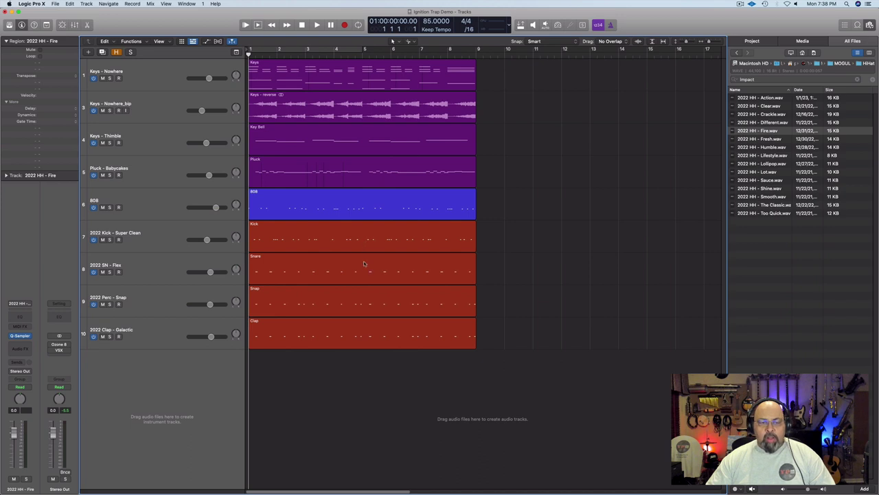
- Play the start of the arrangement briefly, and return the playhead to bar 1
key("space")
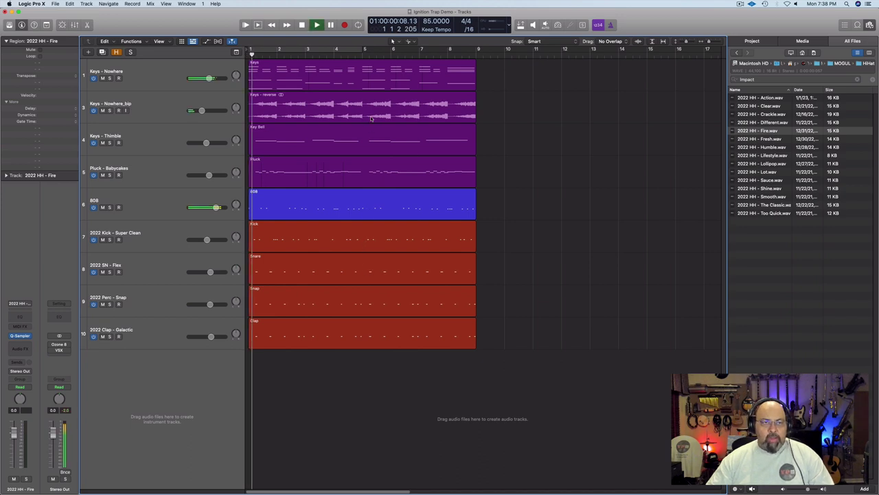
key("space")
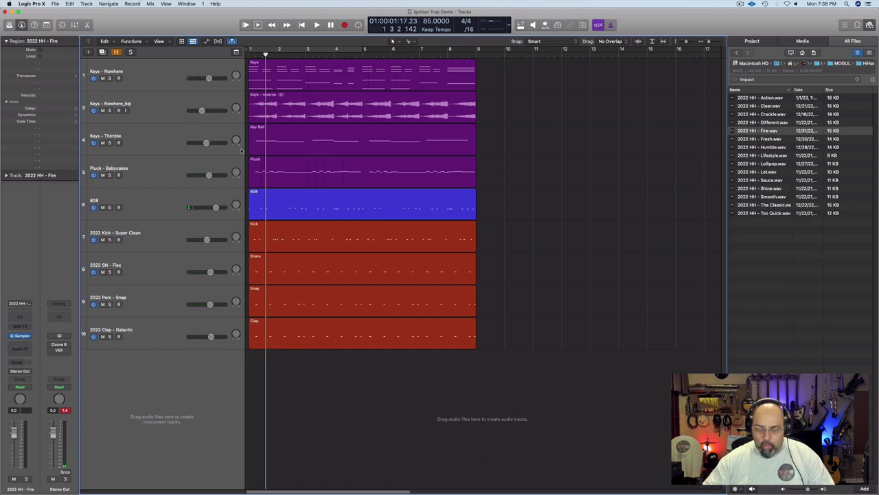
key("Return")
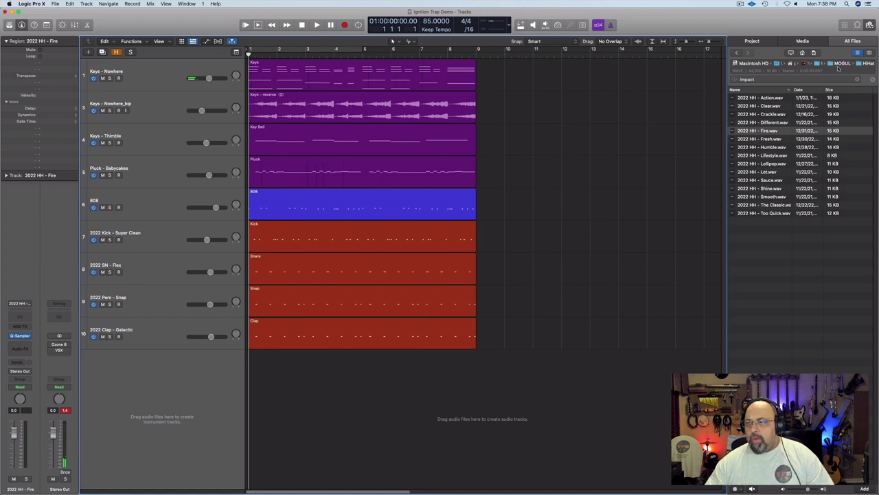
- Audition the 2022 HH hi-hat samples from Action through Humble, ending on 2022 HH - Fire
left_click(786, 100)
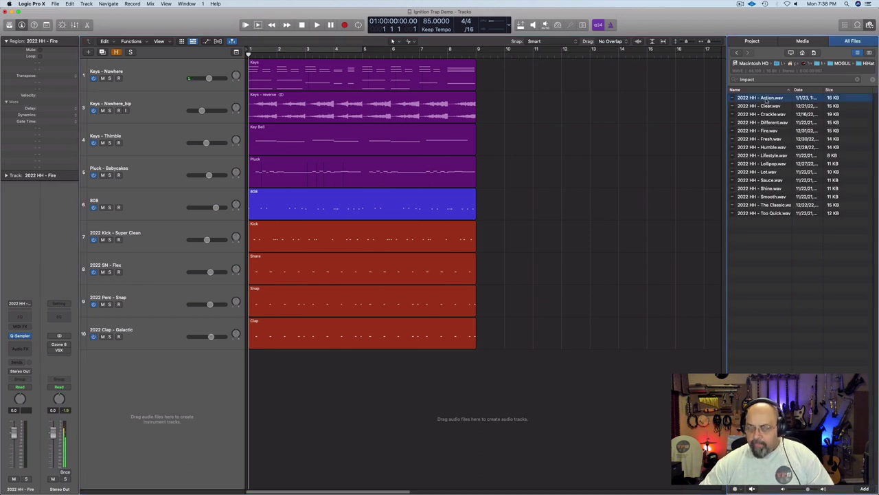
key("Down")
key("Down")
key("Down")
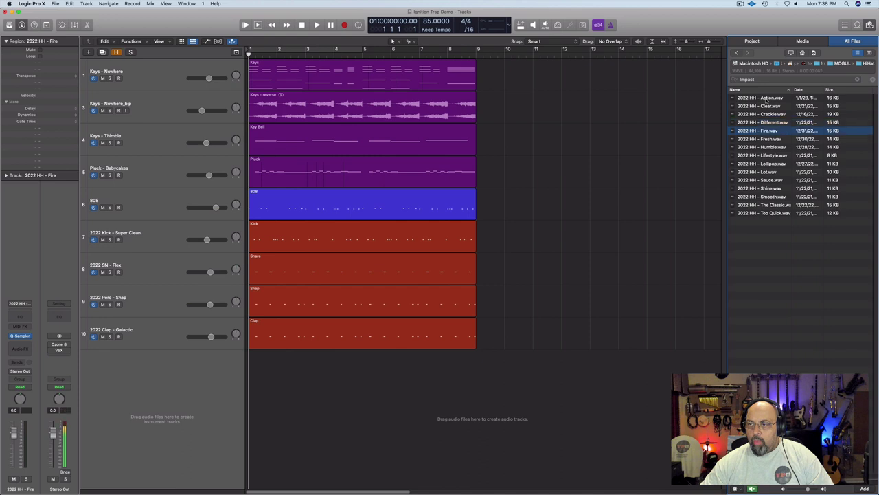
key("Down")
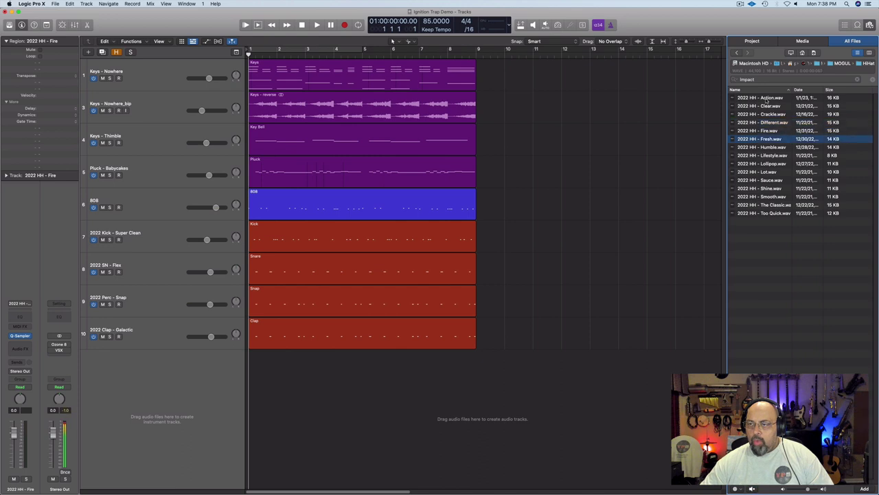
key("Up")
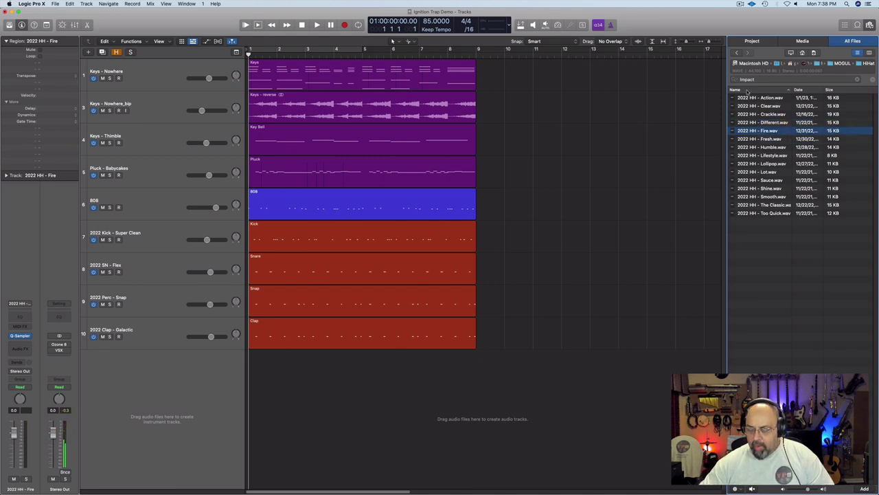
key("Down")
key("Down")
key("Down")
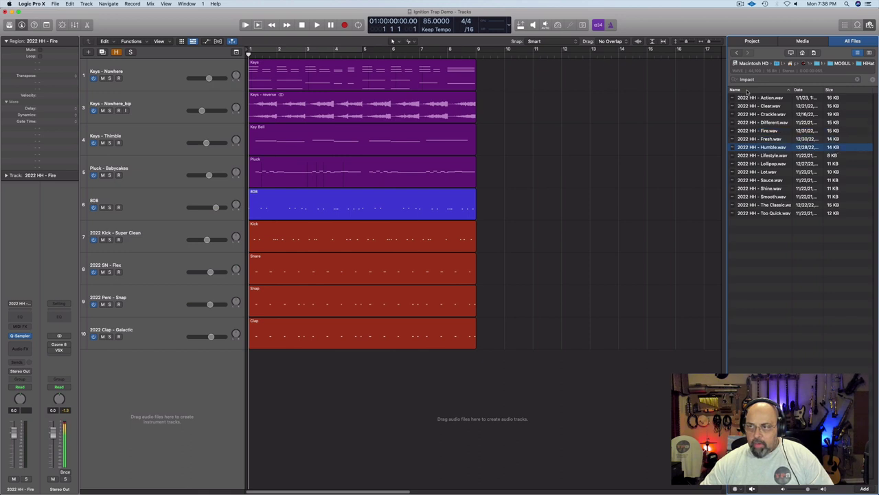
key("Up")
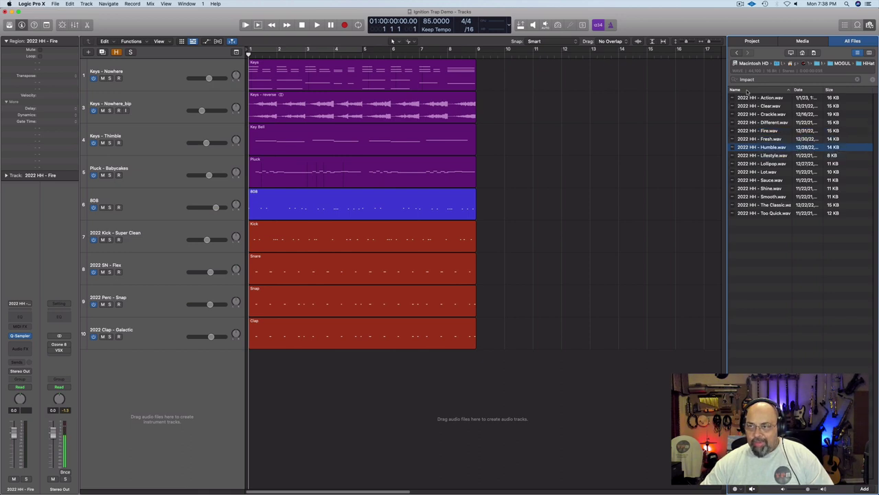
key("Up")
key("Up")
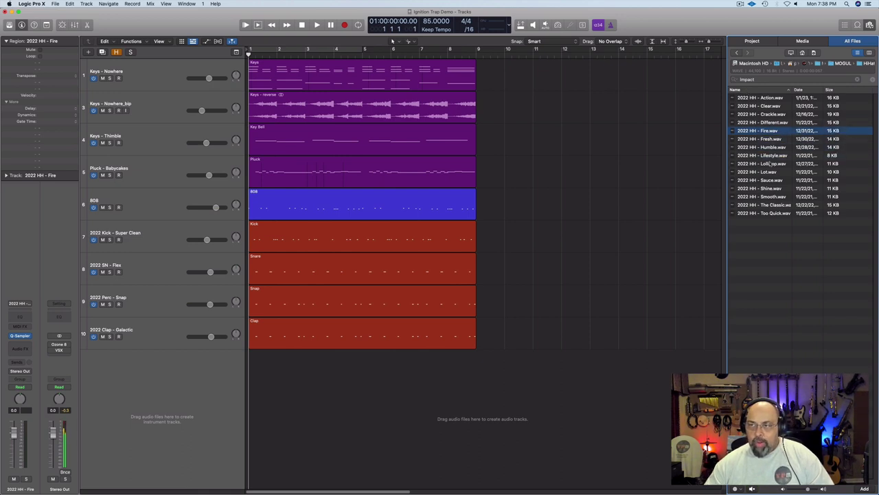
- Create a Quick Sampler track from 2022 HH - Fire below the clap track, and add a pattern region at bar 1
left_click_drag(773, 132, 145, 367)
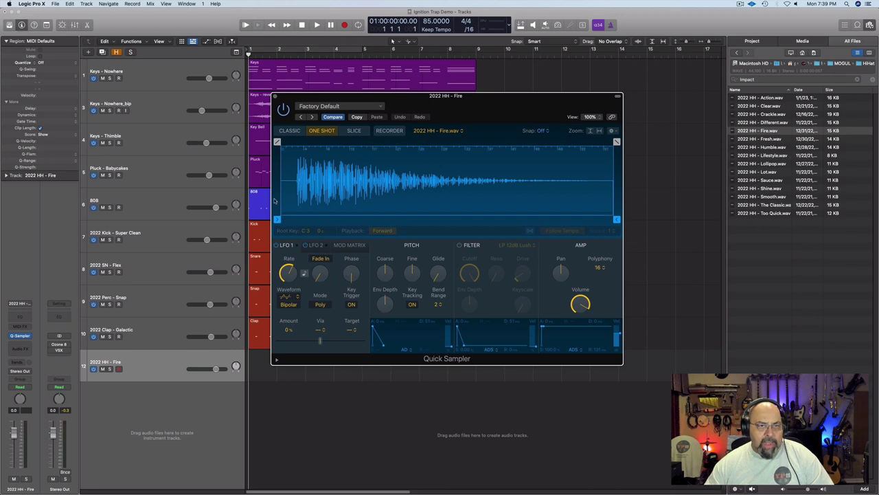
left_click(275, 96)
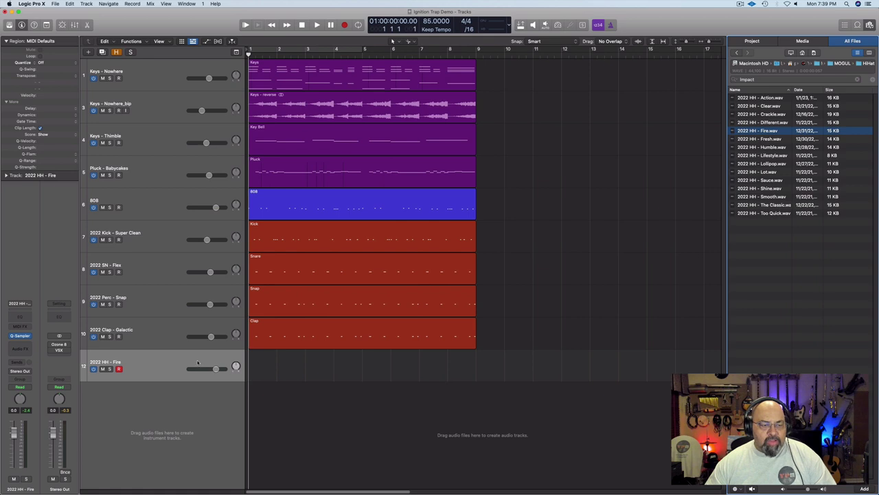
right_click(258, 363)
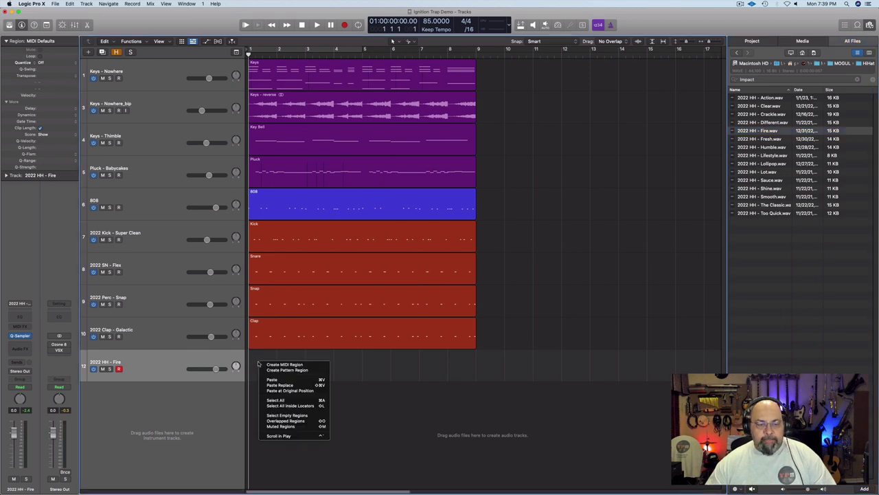
left_click(287, 369)
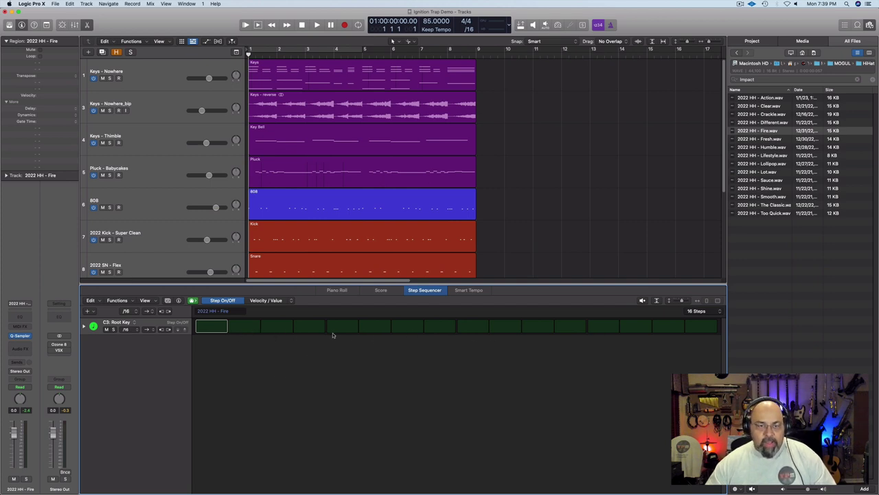
- Set the hi-hat pattern length to 32 steps, and switch on the steps across the C3 Root Key row
left_click(698, 311)
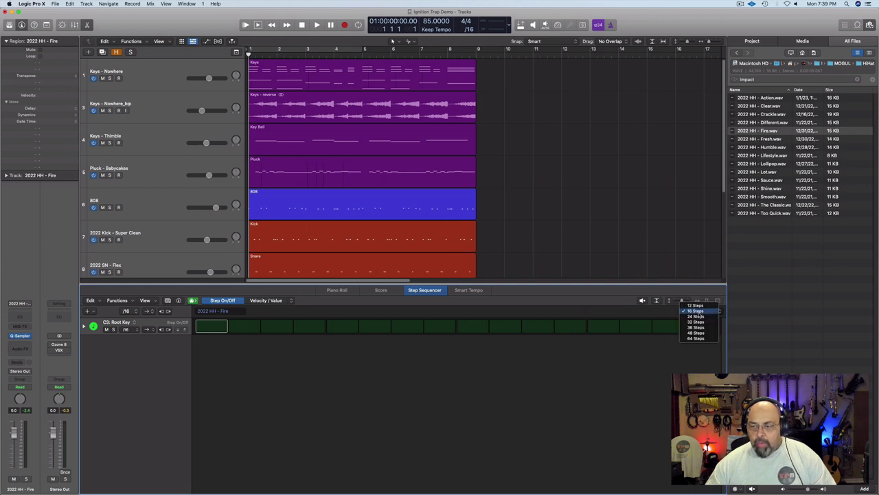
left_click(695, 322)
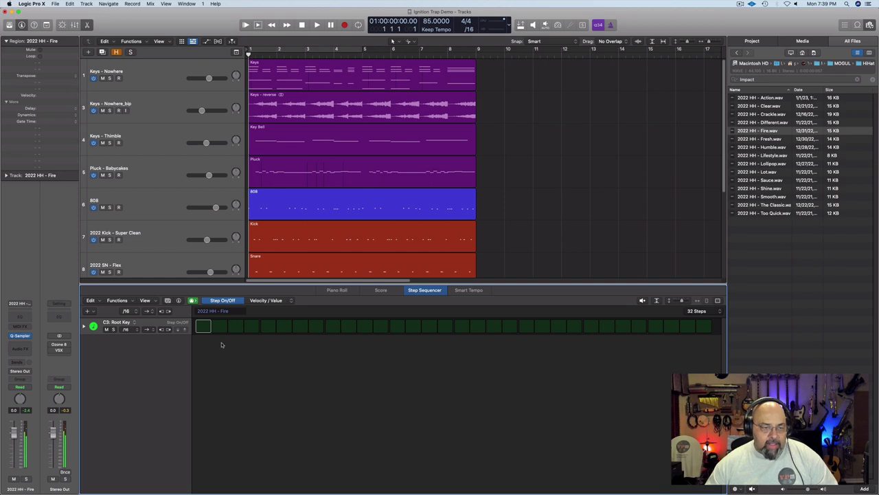
mouse_move(205, 327)
left_mouse_down()
mouse_move(255, 334)
mouse_move(706, 330)
left_mouse_up()
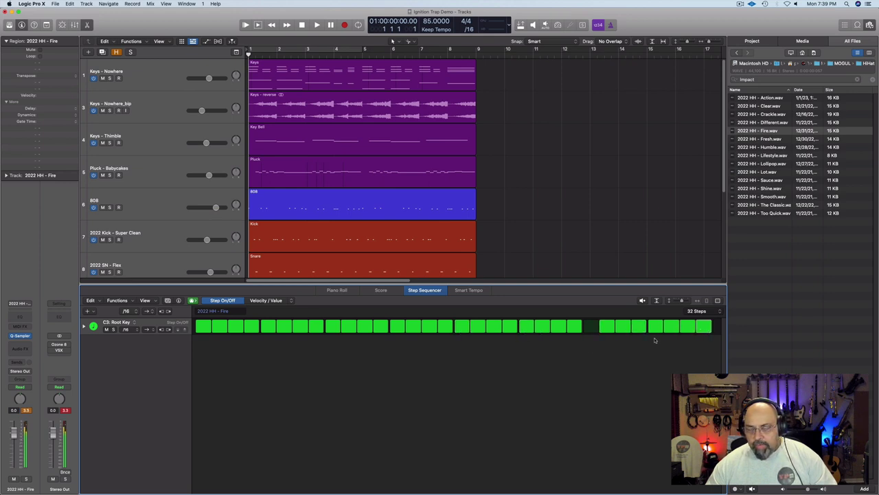
- Play the hi-hat pattern with the full arrangement, and switch on the skipped step 25 in the Root Key row
key("space")
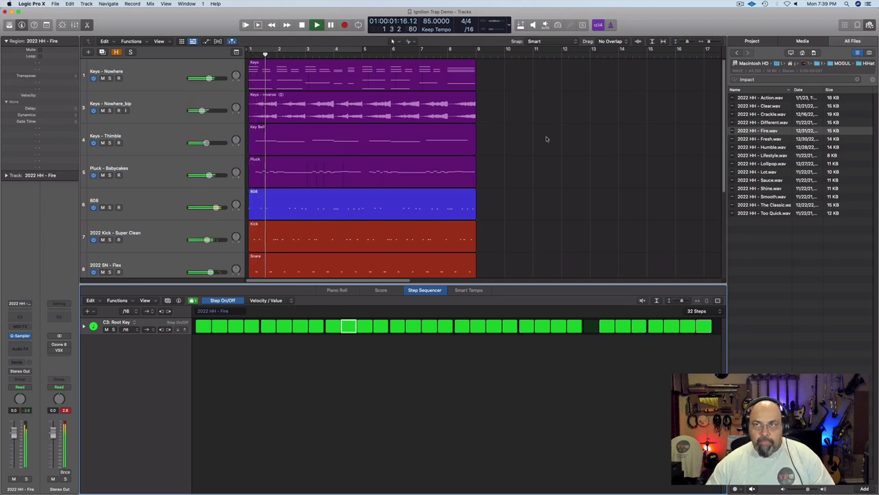
left_click(652, 41)
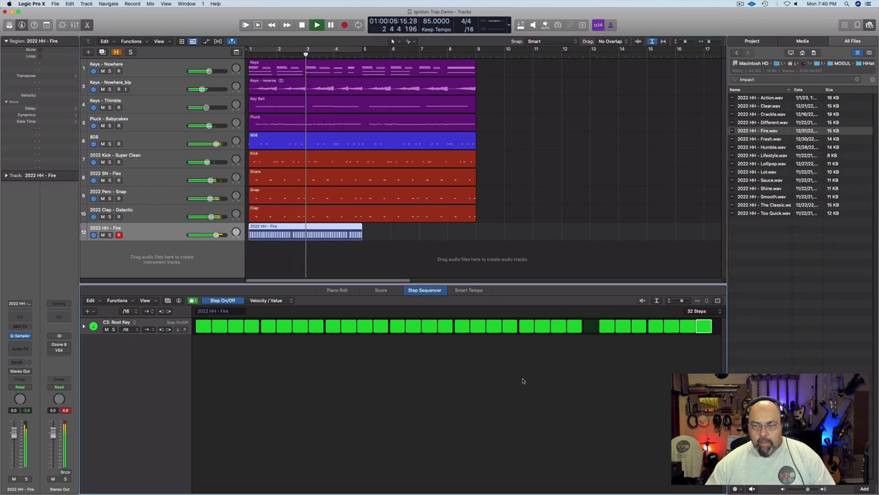
key("space")
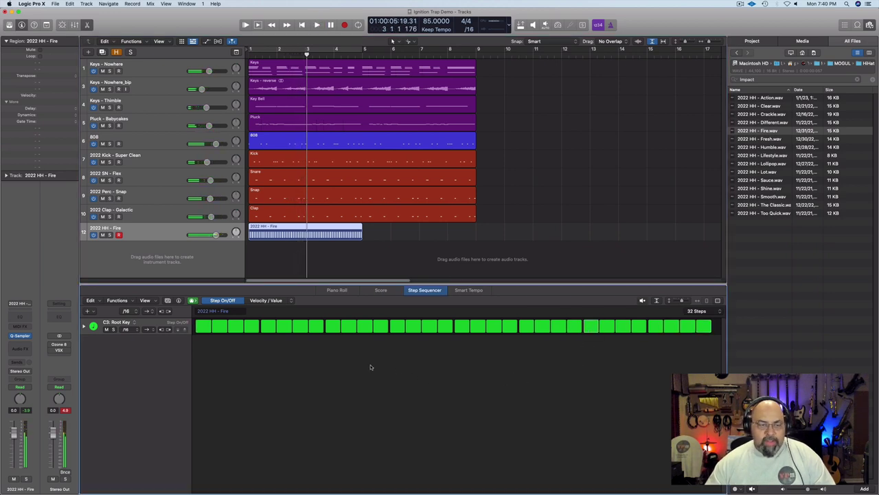
key("space")
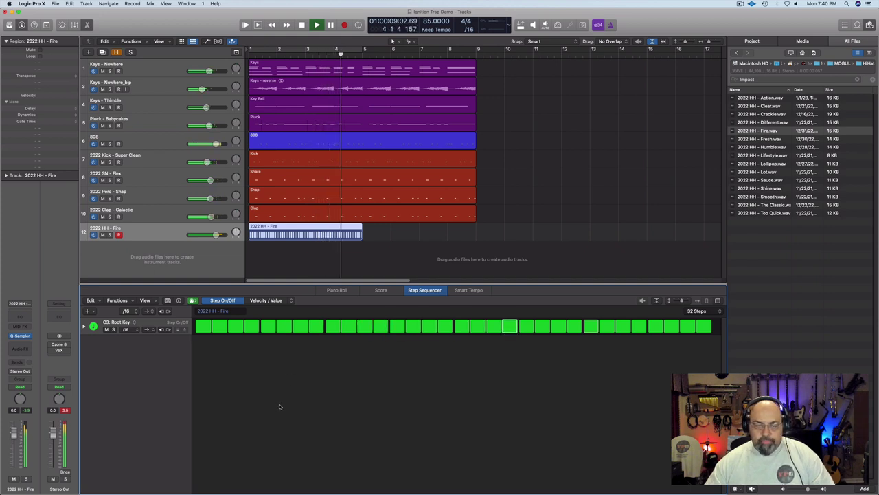
- Vary the velocities of the 32 hi-hat steps across the C3 Root Key row, including a softer step 17
key("space")
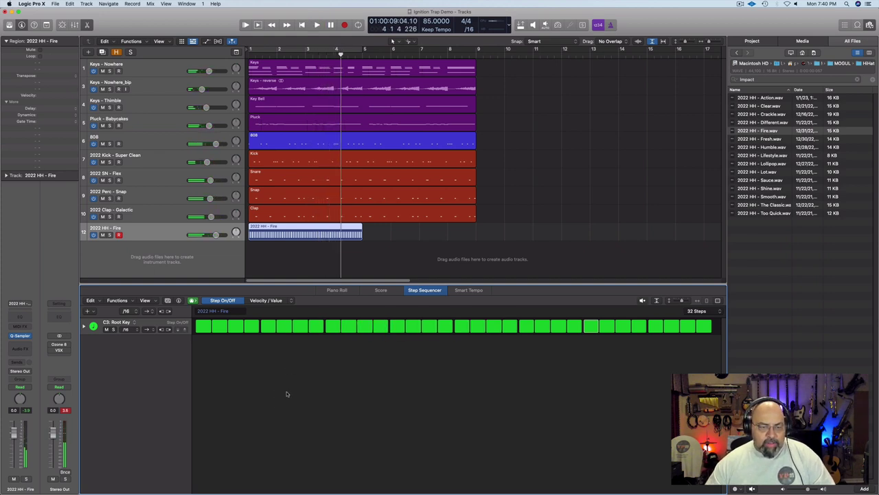
left_click(273, 300)
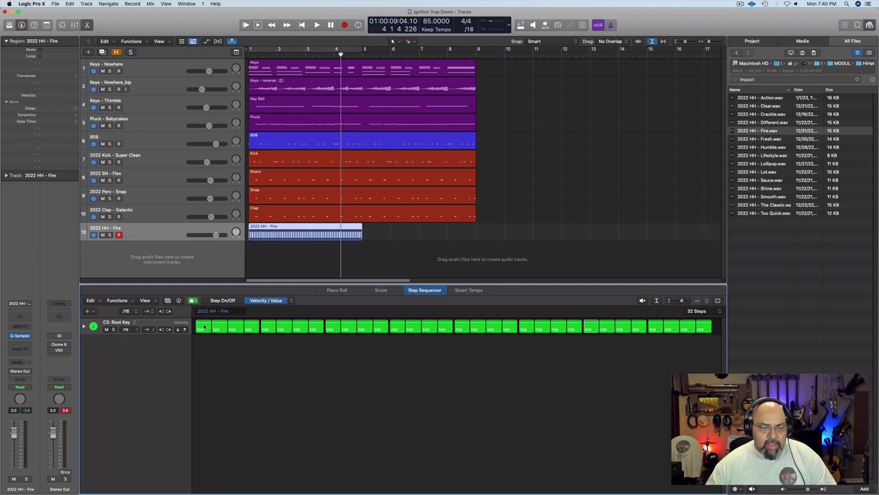
mouse_move(204, 328)
left_mouse_down()
mouse_move(690, 324)
mouse_move(653, 322)
left_mouse_up()
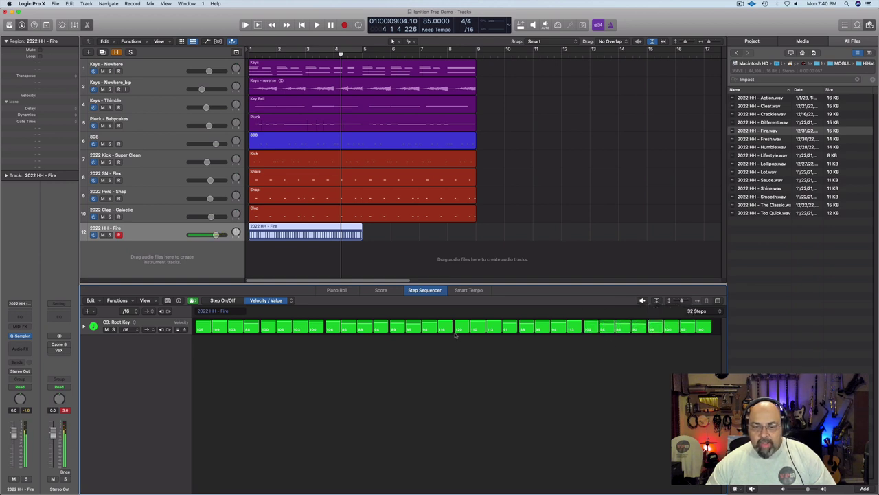
left_click_drag(446, 322, 462, 325)
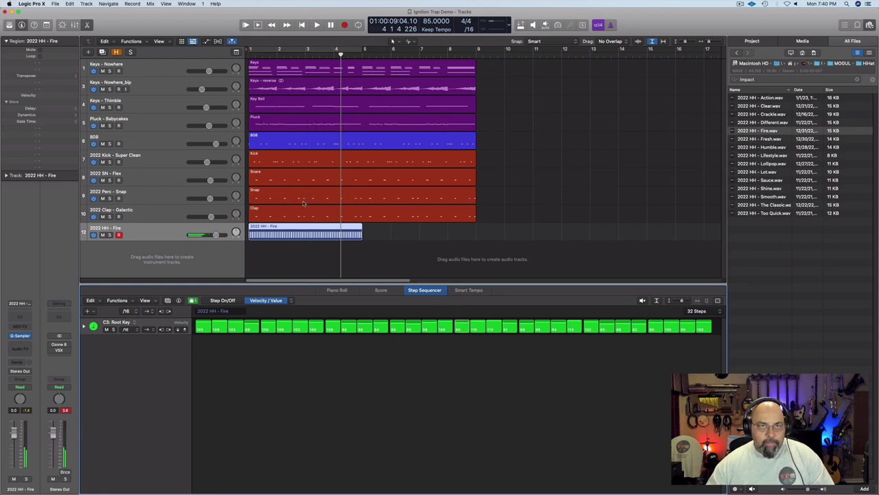
- Turn on a cycle range from bar 1 to bar 5 and play the hi-hat pattern with the full arrangement
key("space")
left_click(307, 49)
key("space")
key("space")
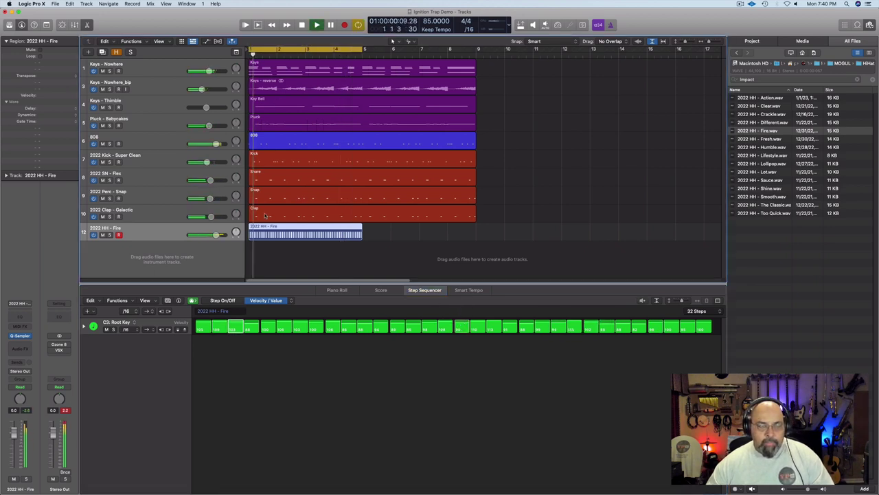
key("space")
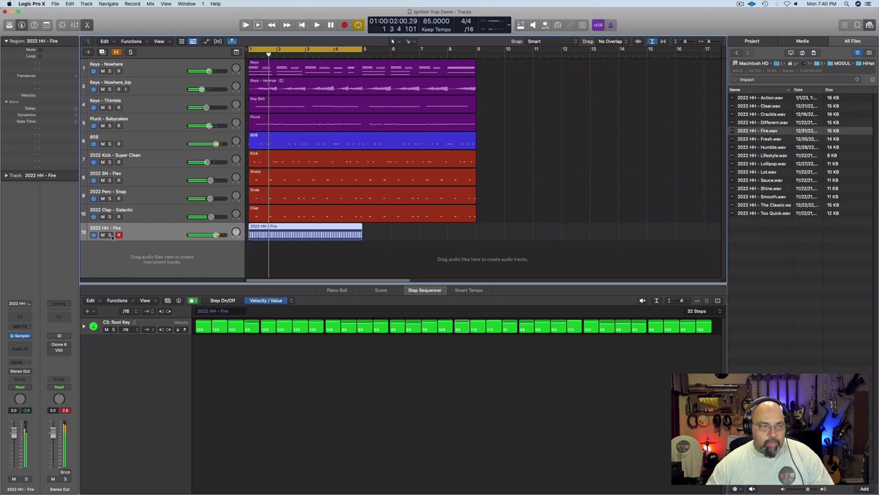
- Solo the 2022 HH - Fire track and audition its hi-hat pattern alone
left_click(109, 235)
key("space")
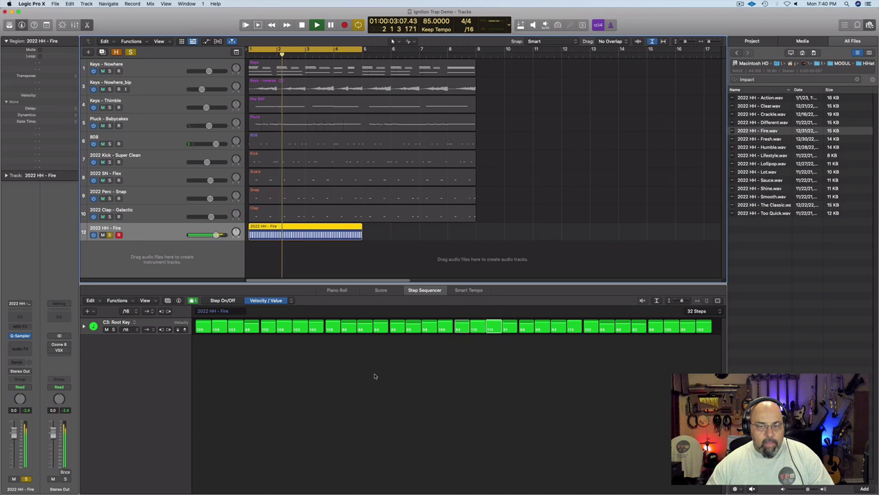
key("space")
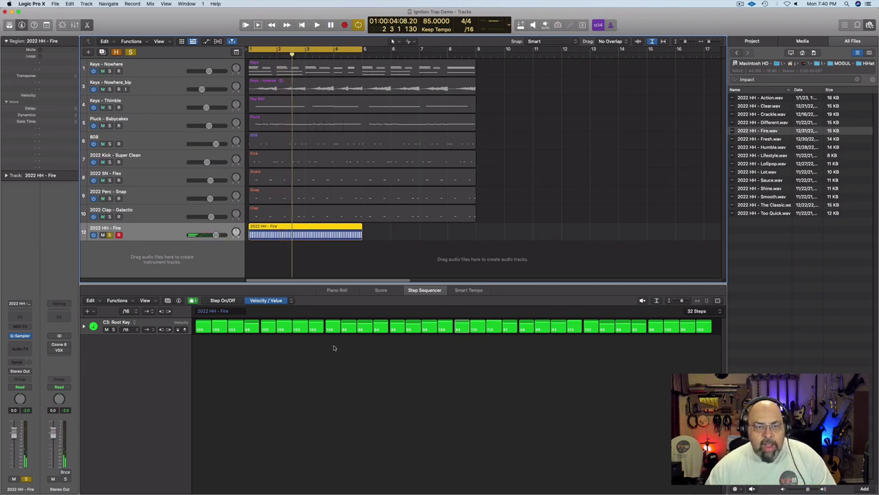
- Switch the pattern's edit mode to Note Repeat, try 16 repeats on step 4, and reduce them to a shorter roll while auditioning it
left_click(290, 301)
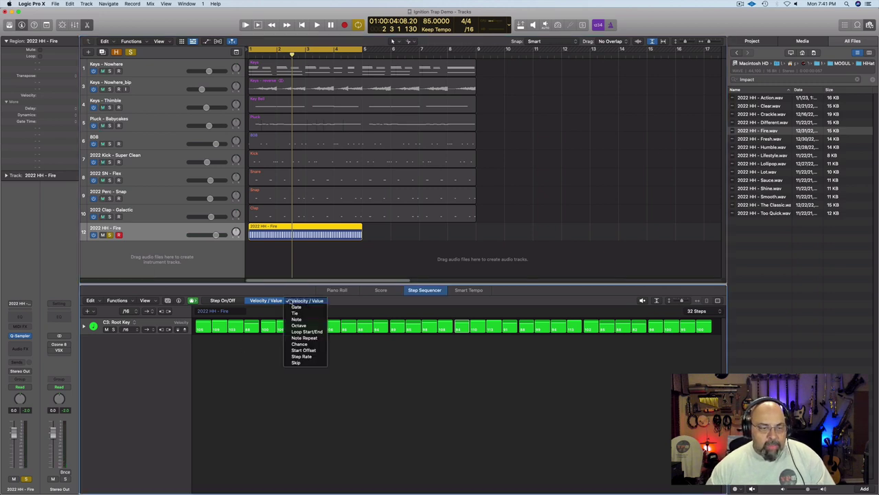
left_click(317, 338)
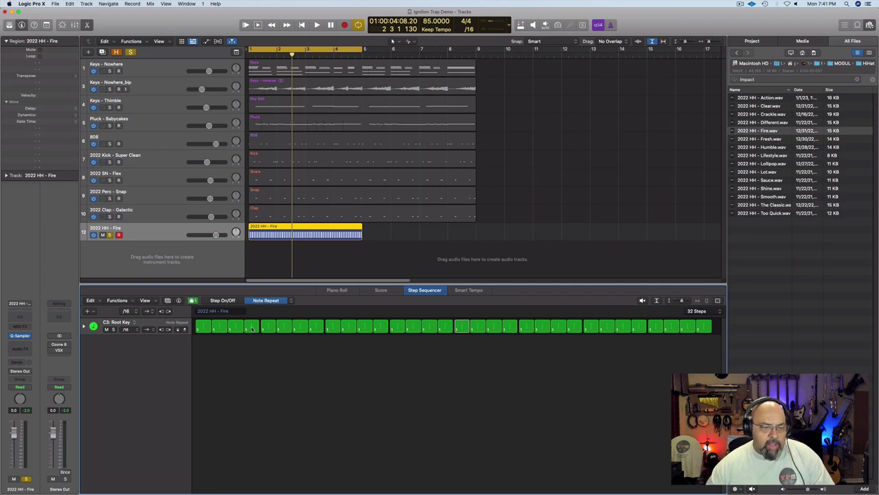
left_click_drag(252, 328, 254, 312)
key("space")
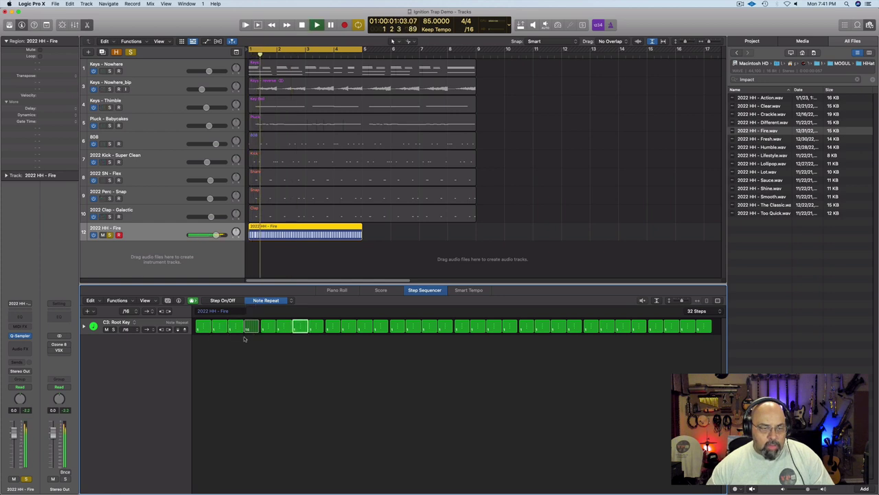
key("space")
left_click_drag(254, 324, 252, 328)
key("space")
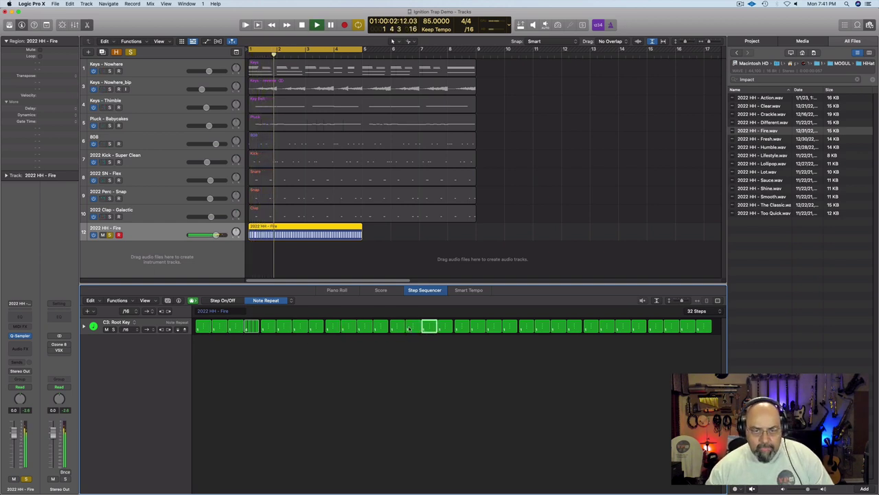
- Add a note-repeat roll to step 15 of the Root Key row and audition it
key("space")
left_click_drag(429, 327, 429, 327)
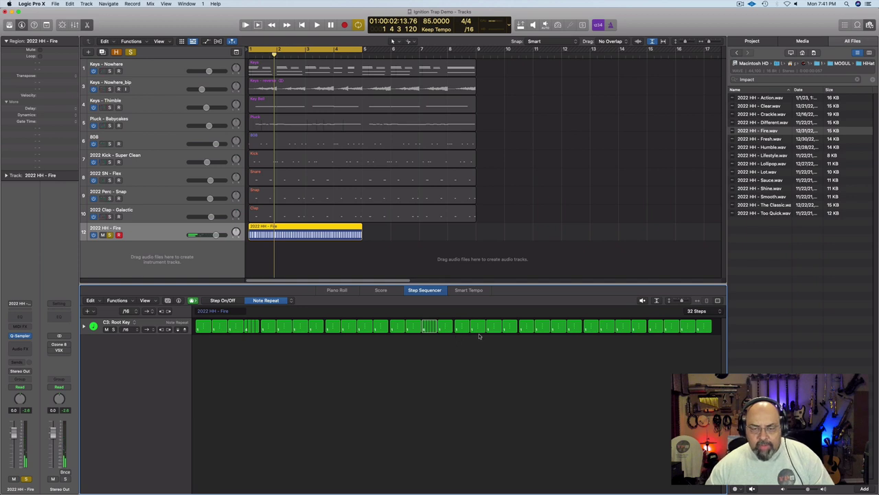
key("space")
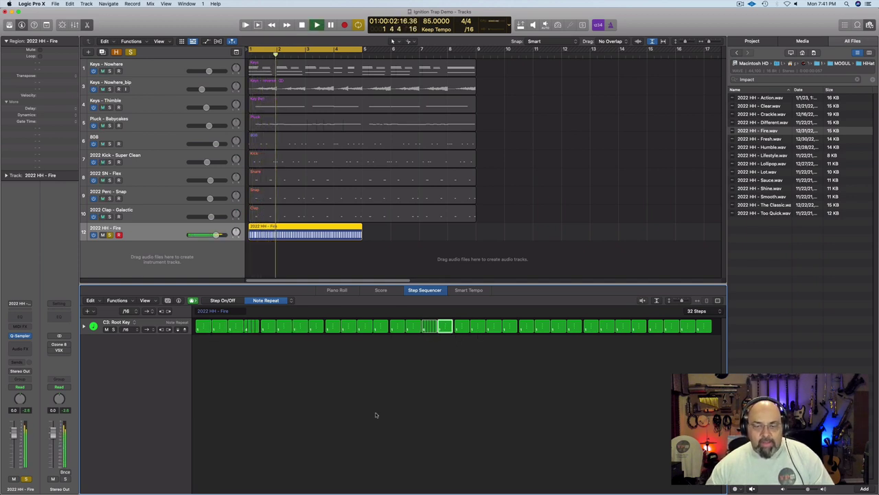
key("space")
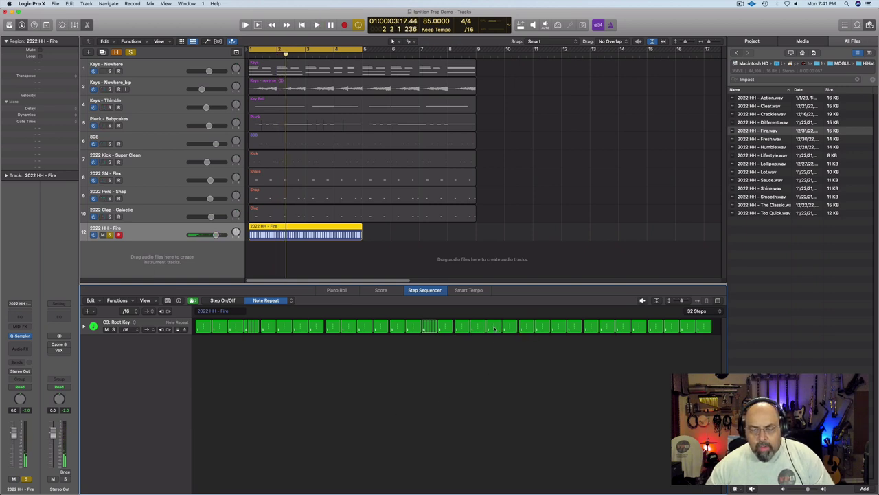
- Set the note repeats to 6 on step 19 and 2 on step 20, auditioning the rolls
left_click(493, 327)
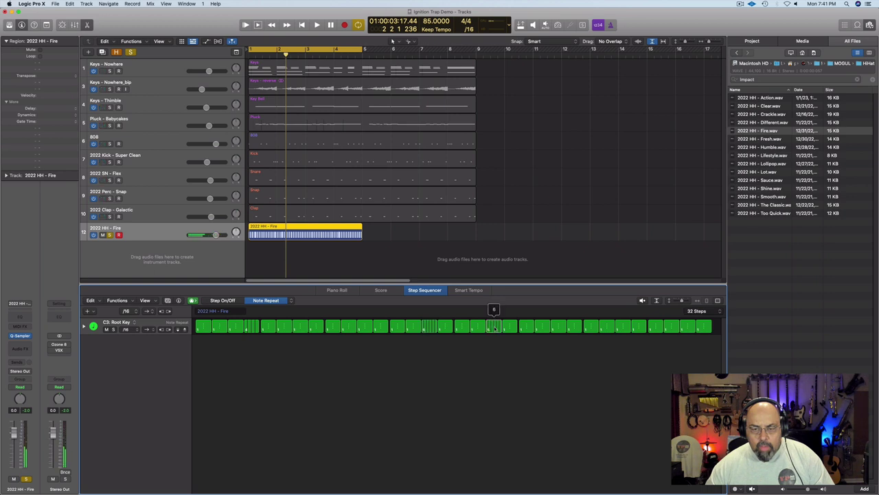
left_click(510, 329)
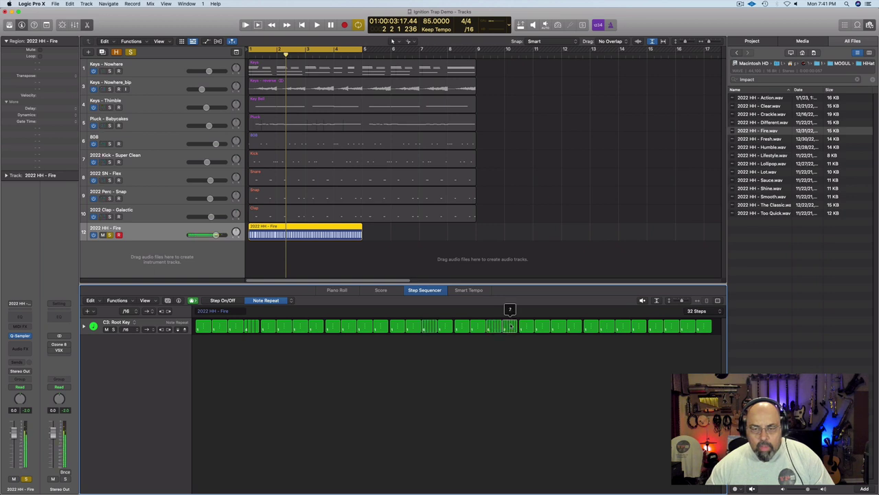
key("space")
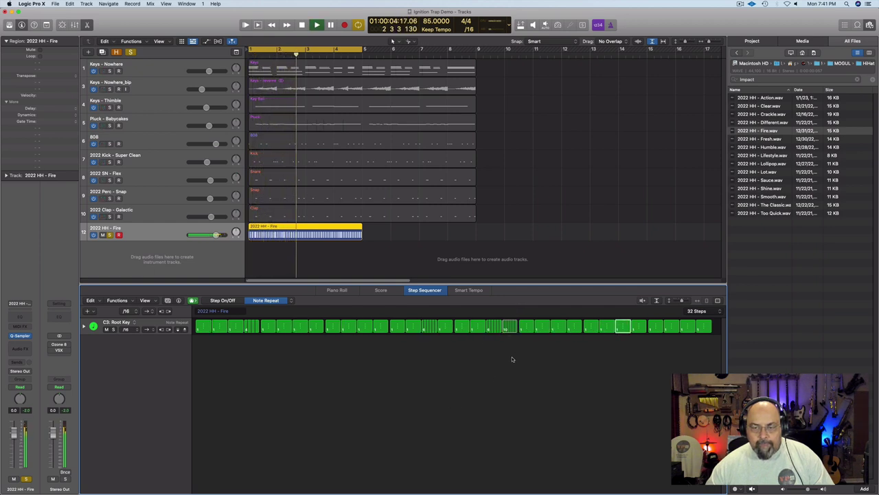
key("space")
left_click_drag(510, 325, 511, 332)
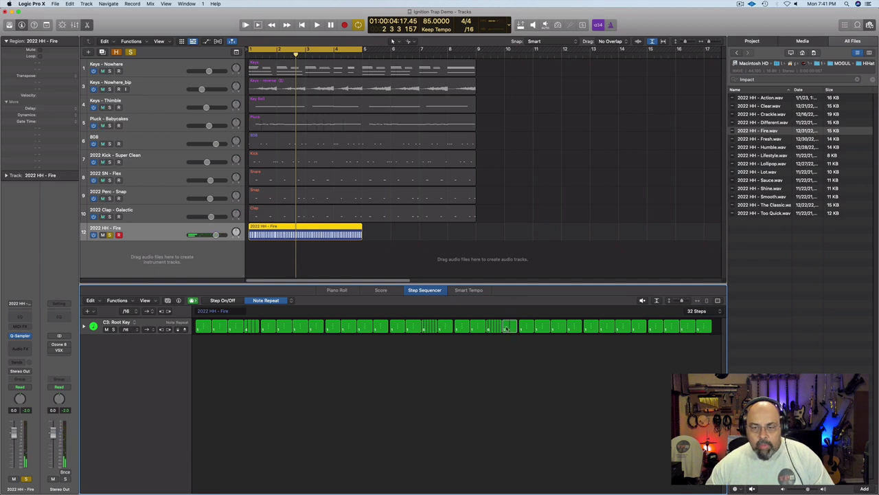
key("space")
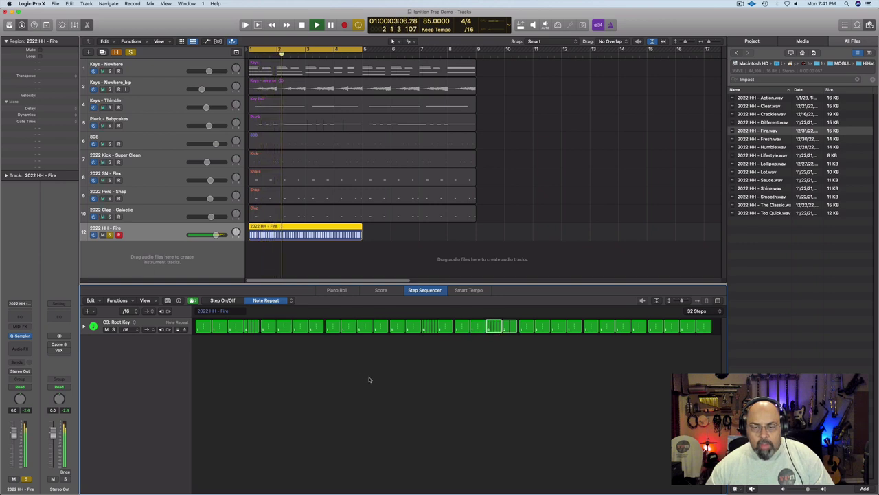
key("space")
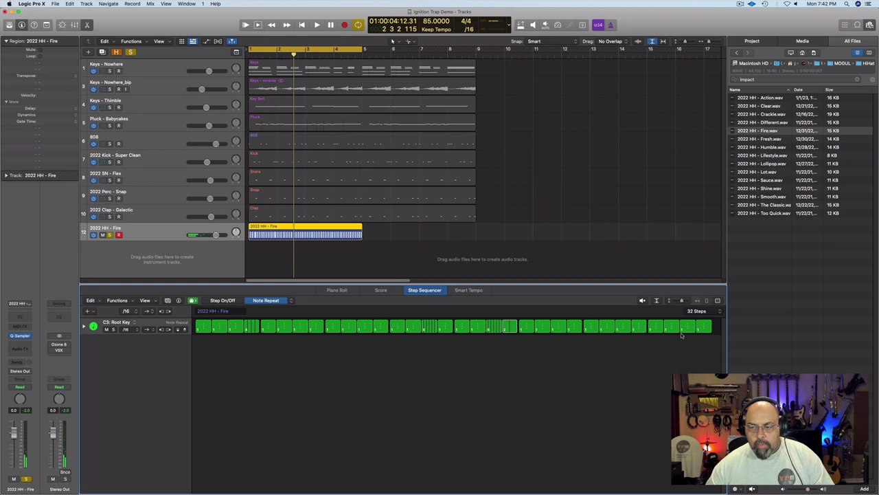
- Add note-repeat rolls to steps 32 and 26 of the Root Key row, and play the soloed hi-hat pattern
left_click(700, 328)
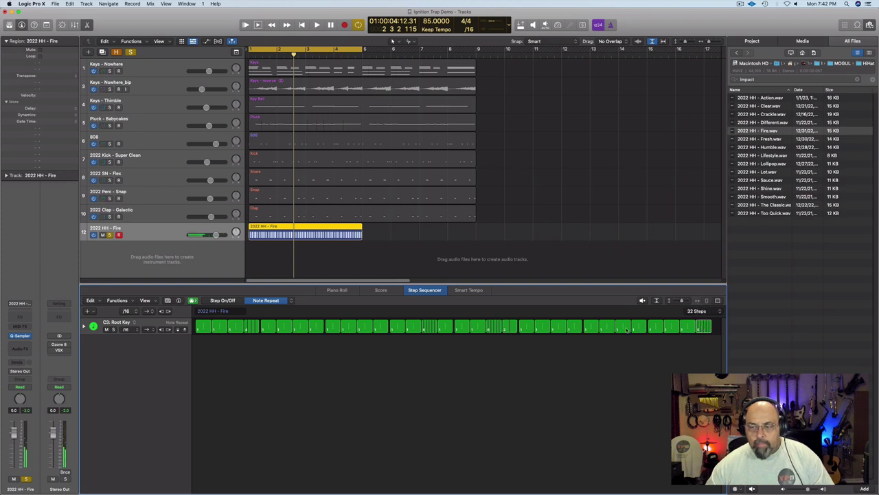
left_click_drag(605, 330, 605, 319)
key("space")
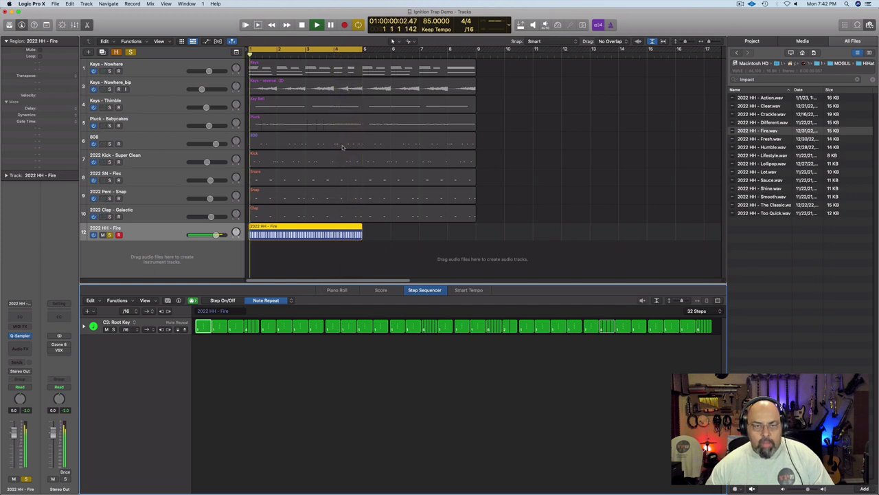
- Duplicate the 2022 HH - Fire track, including a copy of its four-bar pattern region, and unsolo the original track
key("space")
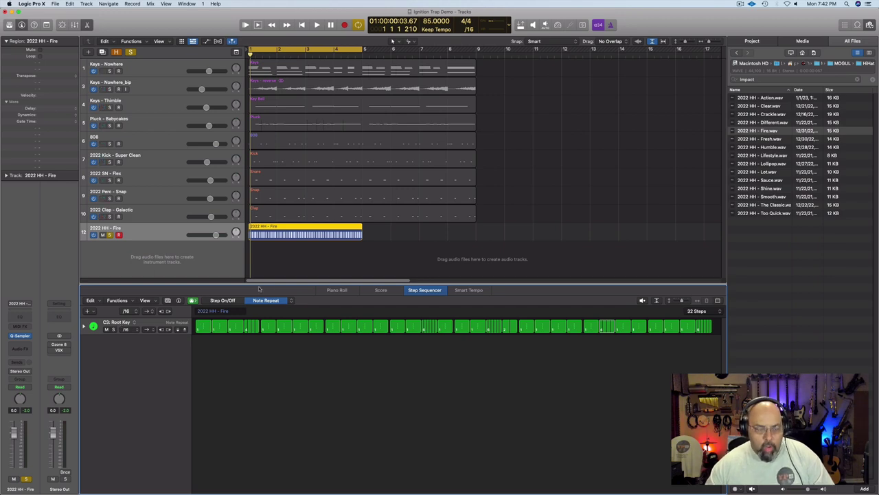
key("e")
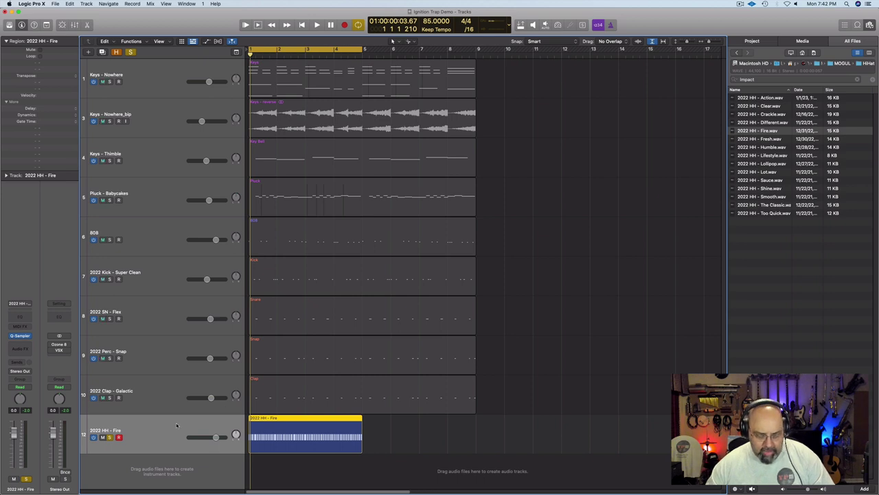
key("super+d")
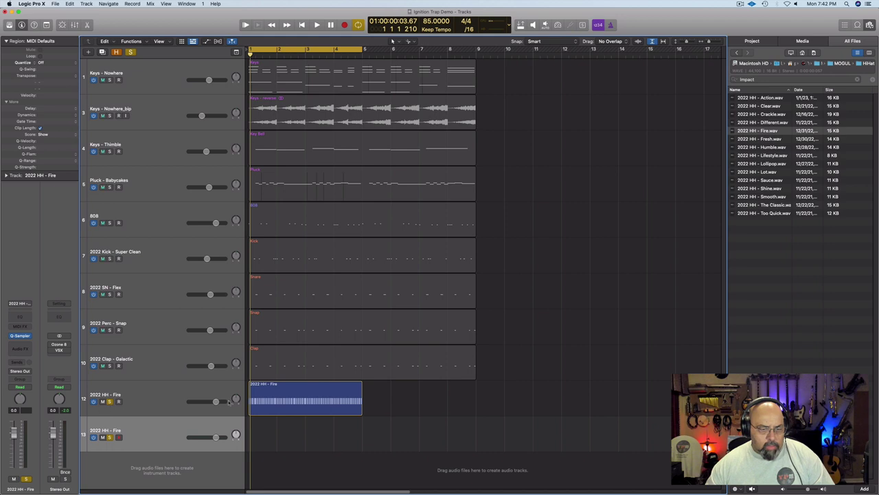
left_click(290, 394)
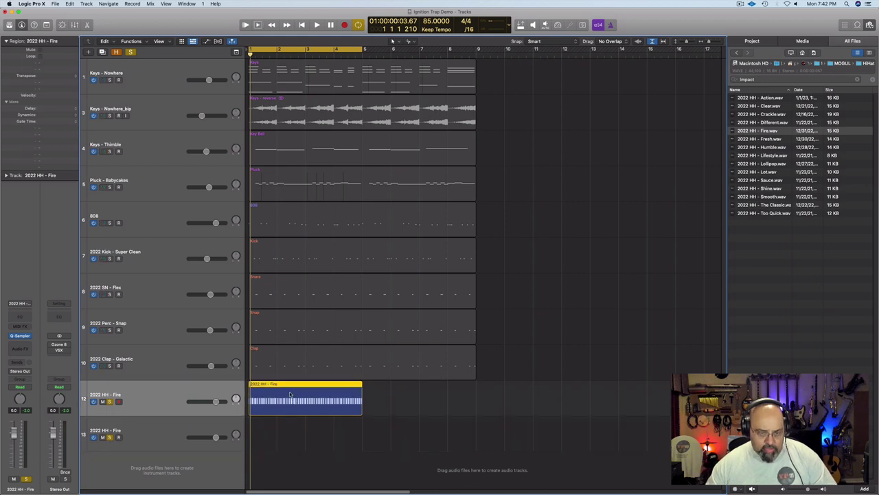
left_click_drag(290, 395, 291, 432)
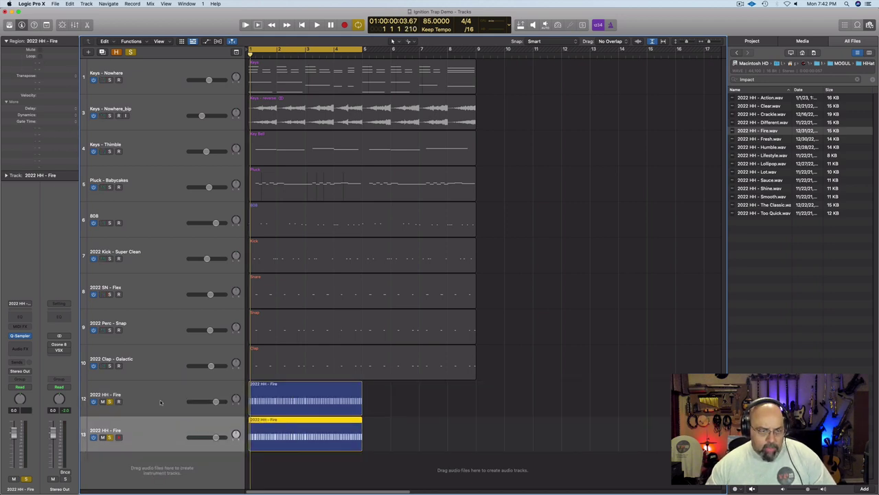
left_click(161, 402)
left_click(110, 401)
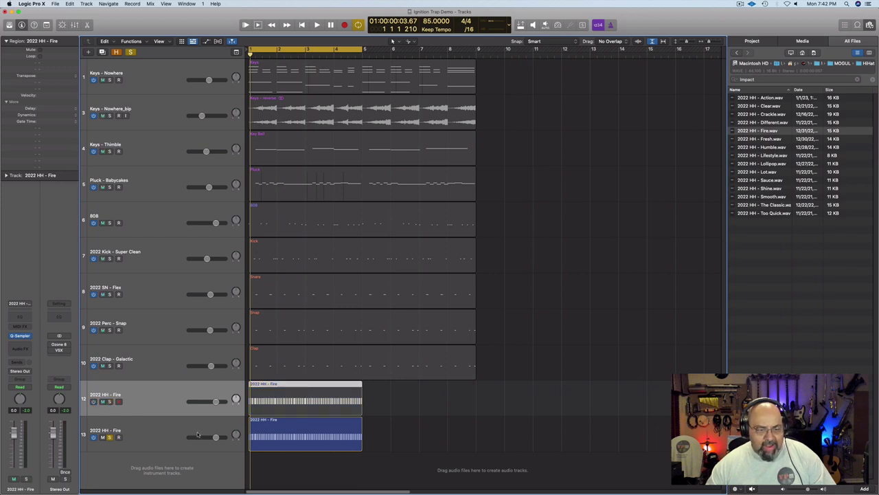
- Convert the copied hi-hat pattern region to a MIDI region, open it in the Piano Roll and play it back
right_click(302, 433)
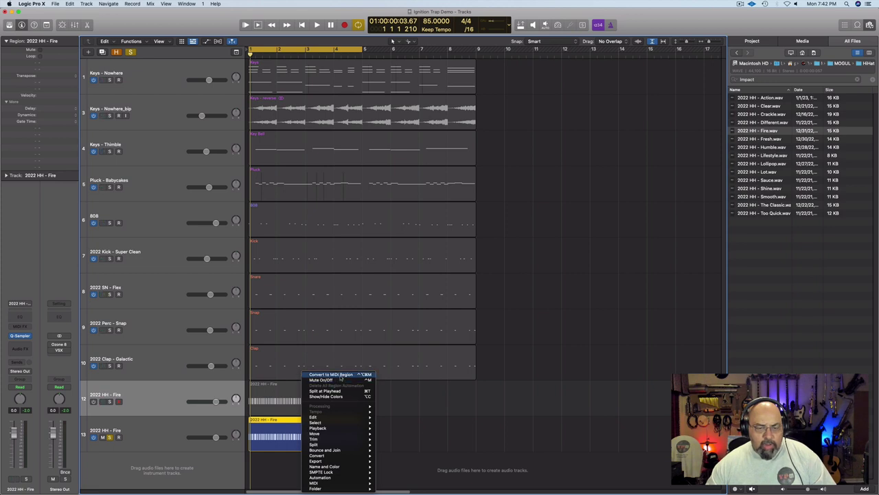
left_click(340, 375)
double_click(313, 437)
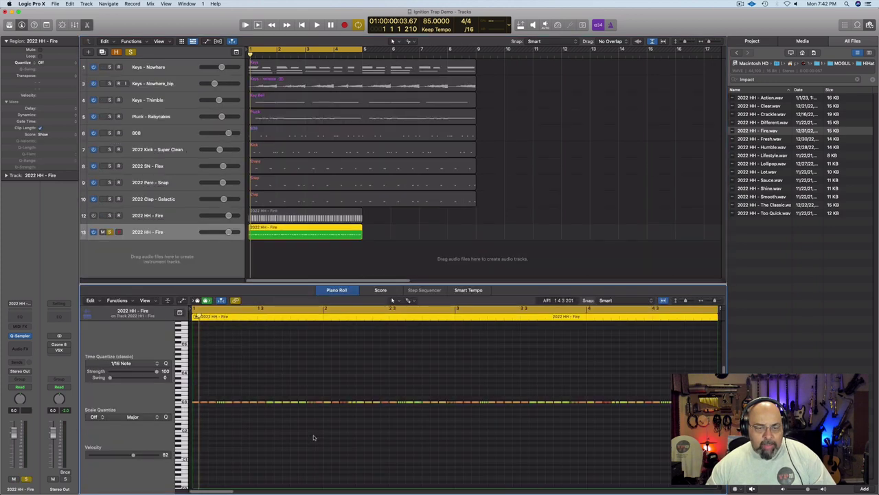
key("space")
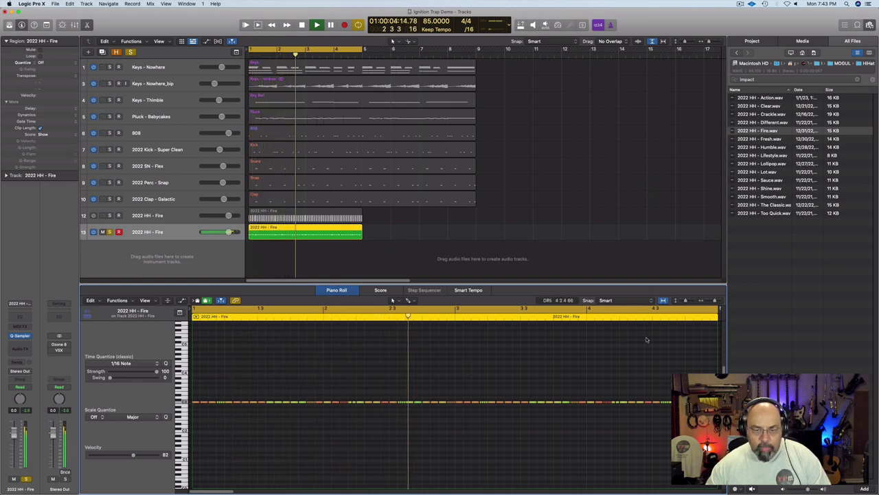
- Hide the file browser and lower three bar 1 notes after beat 2 in descending steps, raising the beat 3 note one semitone
key("f")
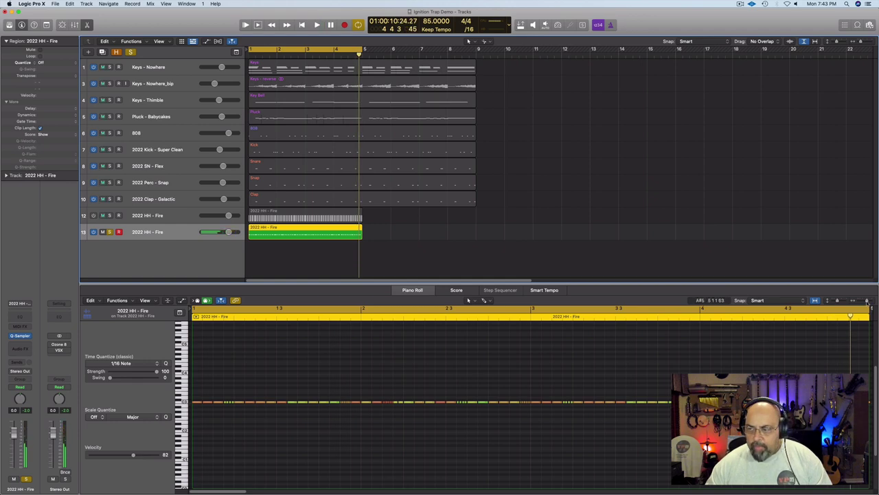
left_click_drag(868, 301, 869, 301)
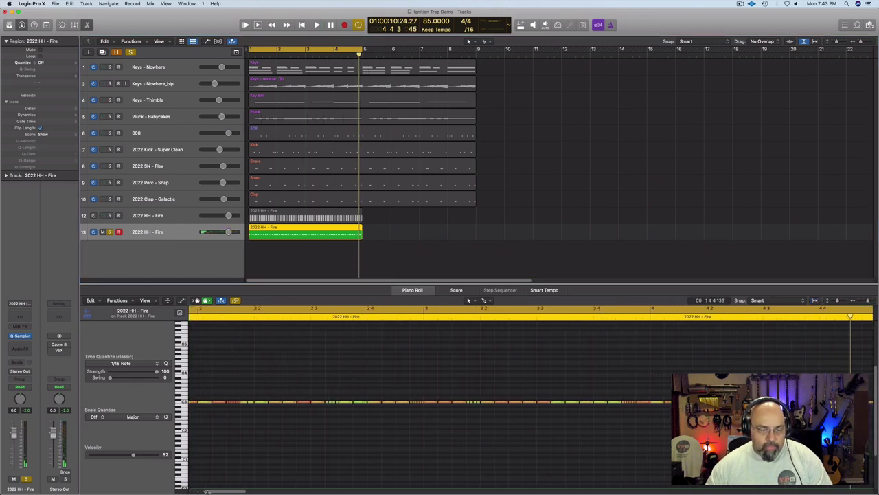
left_click_drag(210, 490, 135, 492)
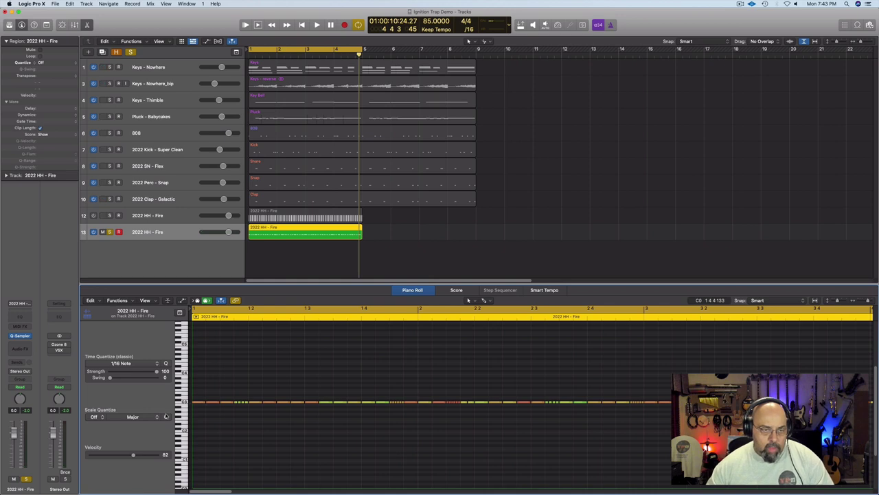
key("space")
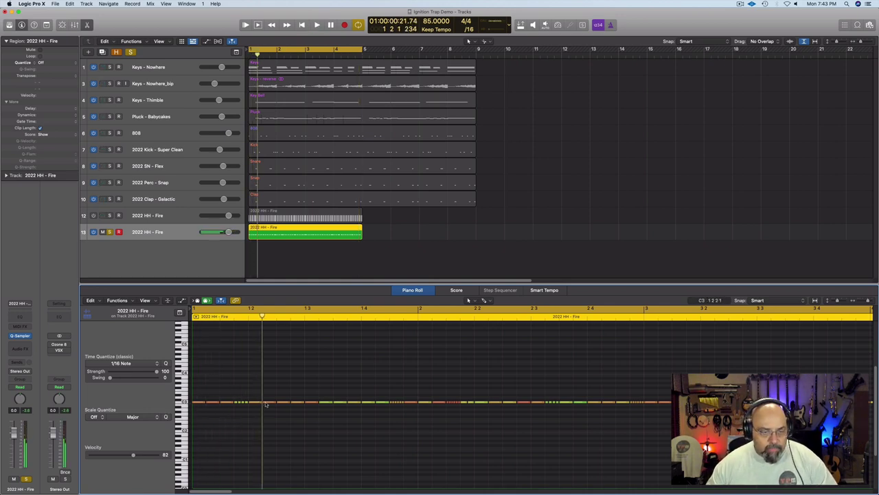
left_click_drag(266, 403, 310, 403)
left_click(308, 404)
- Audition the pattern and lower three consecutive notes around beat 4 of bar 1 in descending steps
key("space")
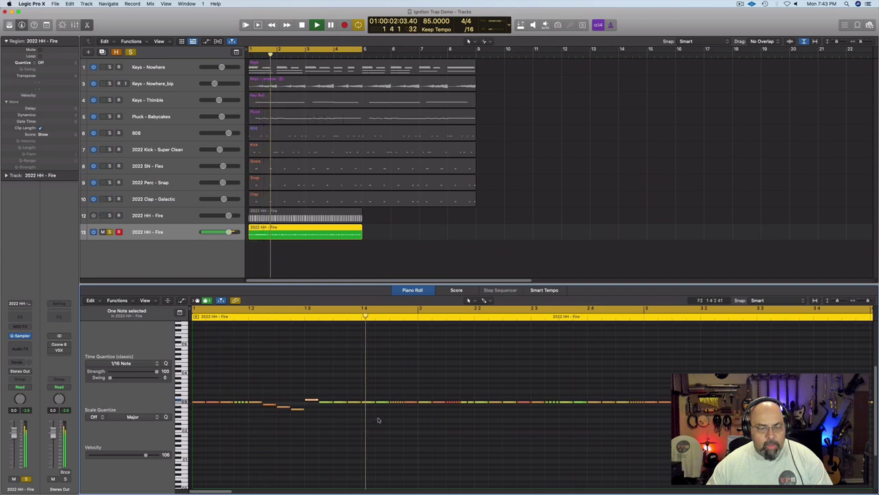
key("space")
left_click(357, 403)
left_click_drag(356, 404, 381, 415)
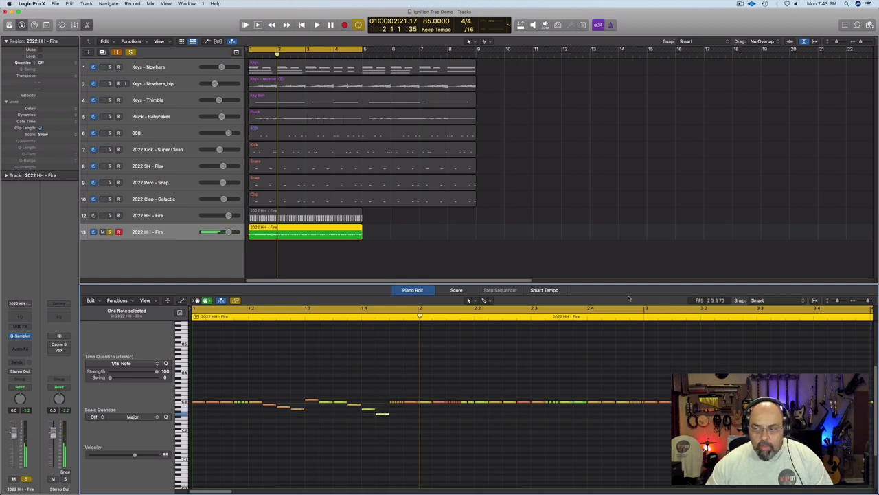
- Stagger the fast roll near the end of bar 1 downward in pitch and set its last three notes' velocity to 84
left_click_drag(869, 300, 871, 300)
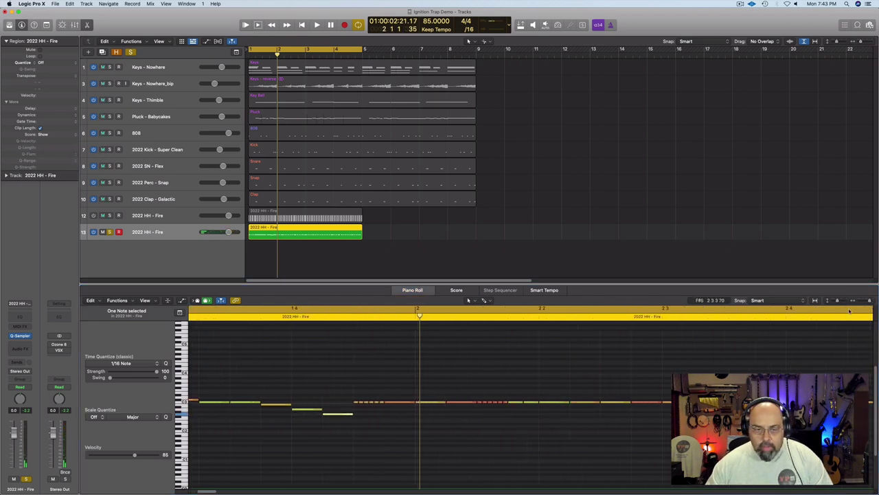
left_click_drag(382, 396, 382, 421)
left_click(376, 416)
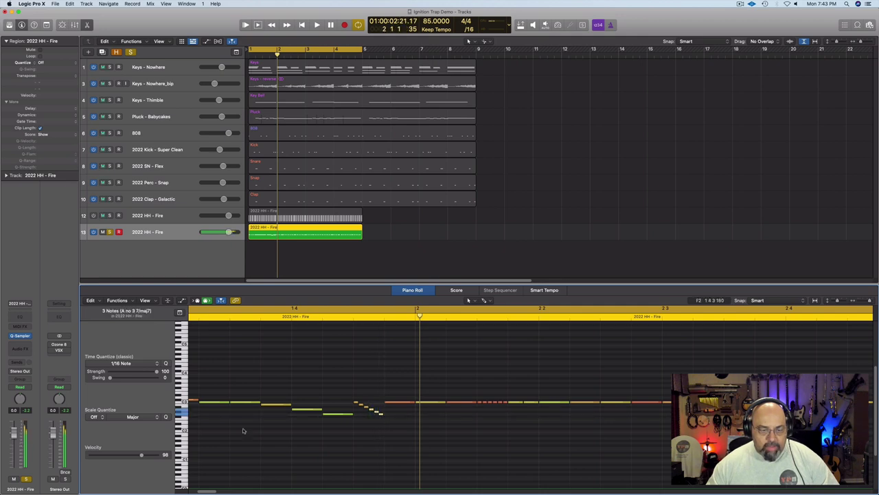
left_click_drag(142, 454, 135, 454)
key("space")
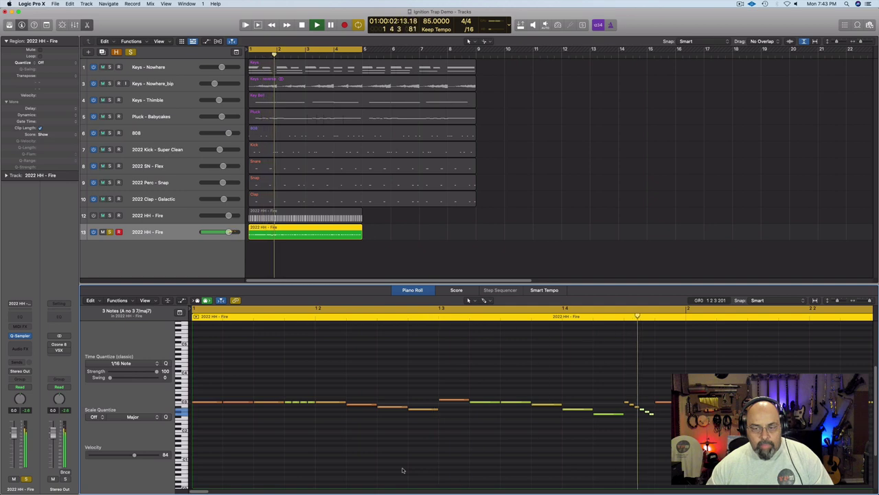
key("space")
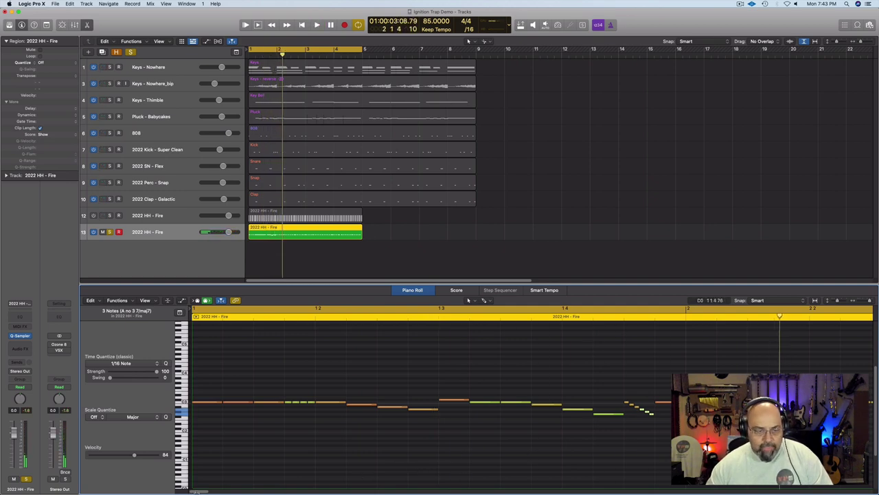
- Step the last short roll notes before beat 2 of bar 2 upward and shape the longer notes after them into a dip
scroll(300, 458, "right", 5)
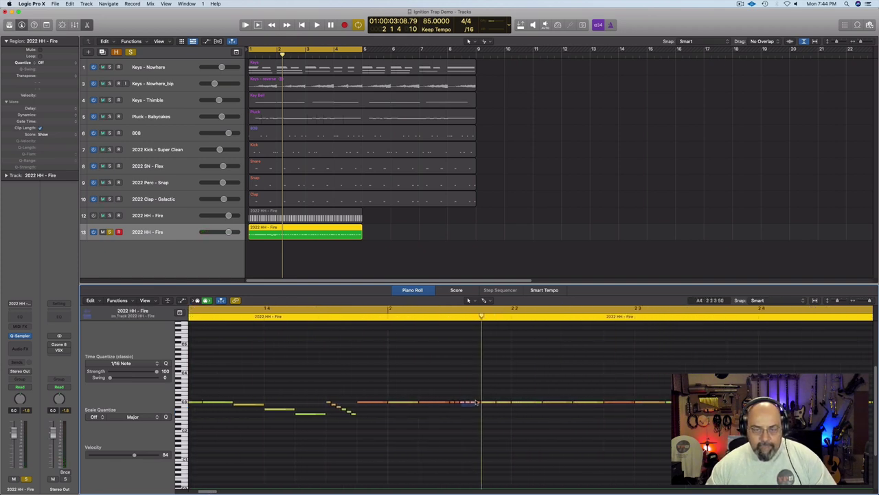
left_click(464, 401, "shift")
left_click_drag(463, 402, 559, 410)
left_click(470, 404)
left_click(477, 406)
left_click(592, 403)
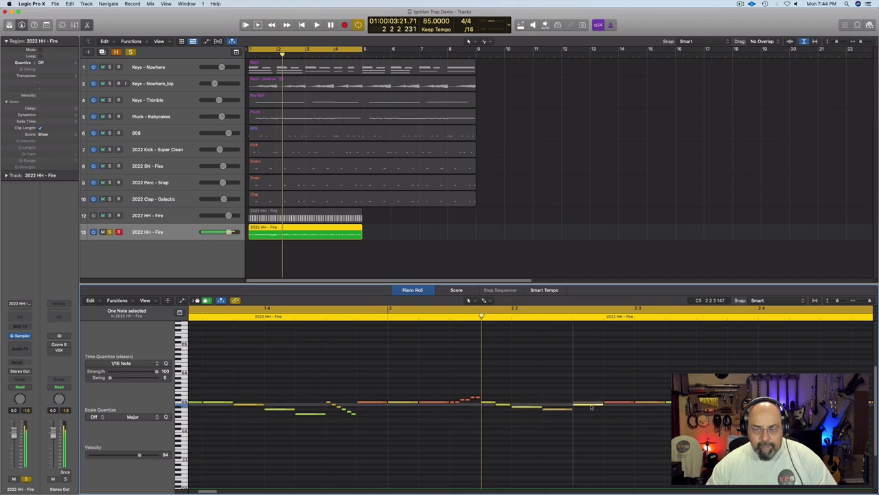
key("Return")
key("space")
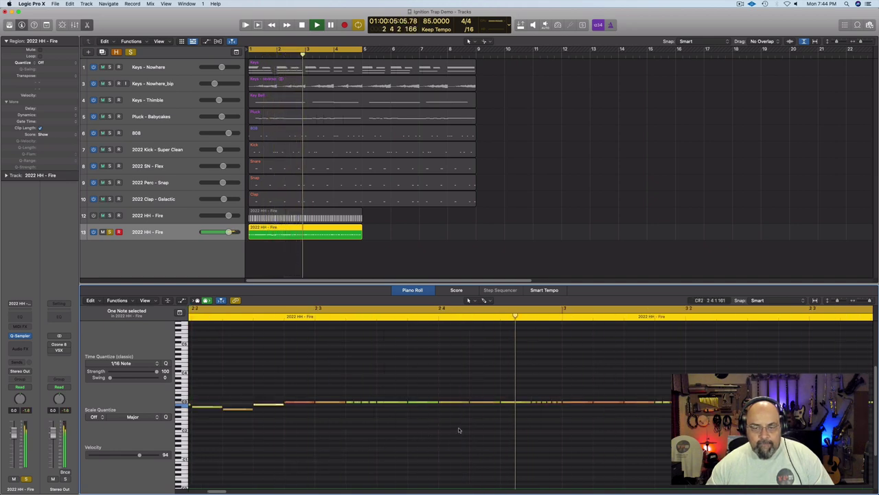
key("space")
- Step the fast roll just before bar 3 downward in pitch and set its last two notes' velocity to 83
left_click(540, 396)
left_click_drag(541, 396, 559, 415)
left_click(540, 405, "shift")
left_click_drag(563, 419, 551, 412)
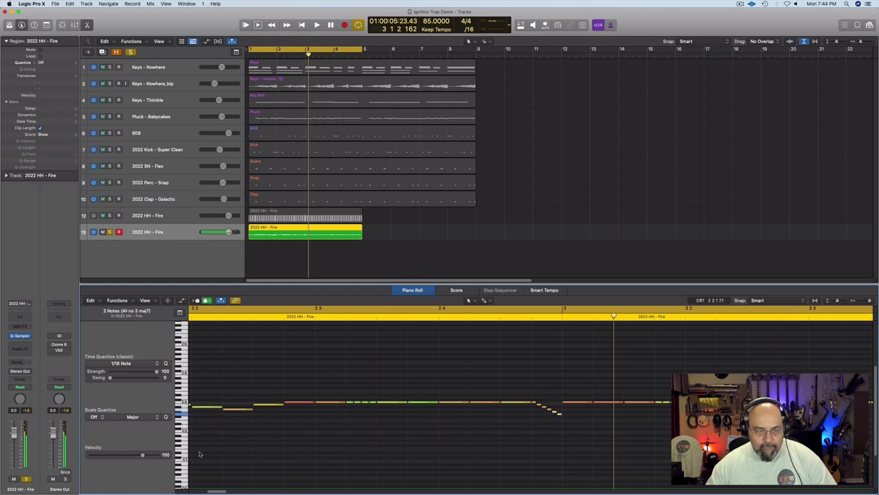
left_click(134, 453)
key("space")
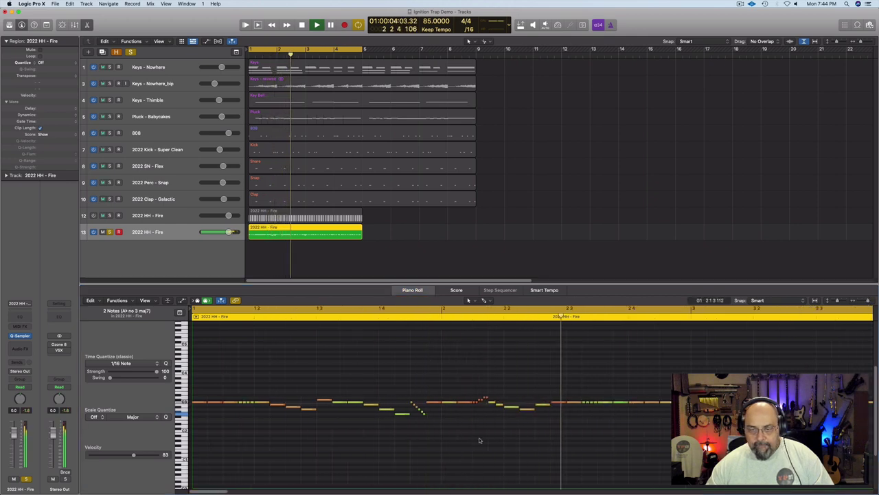
key("space")
- Lower the velocity of the four rising roll notes before beat 2 of bar 2 to 101
left_click_drag(478, 393, 488, 401)
left_click_drag(149, 457, 143, 456)
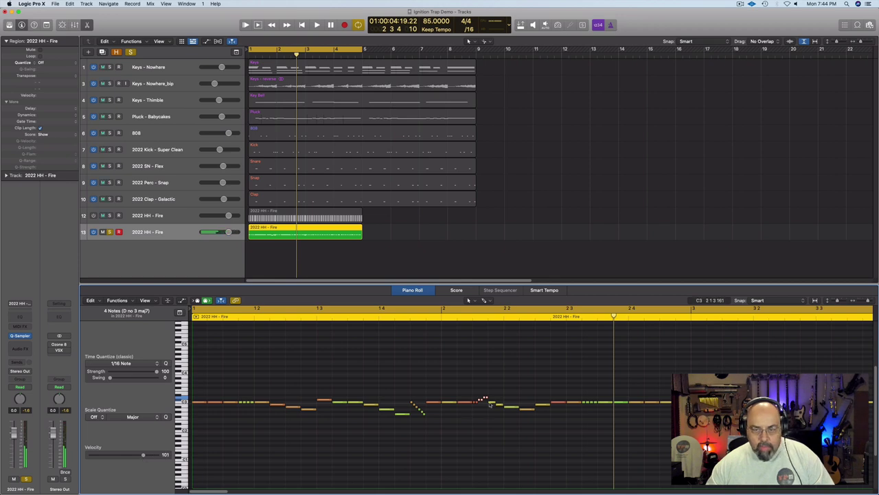
left_click(490, 406)
left_click_drag(491, 394, 493, 401)
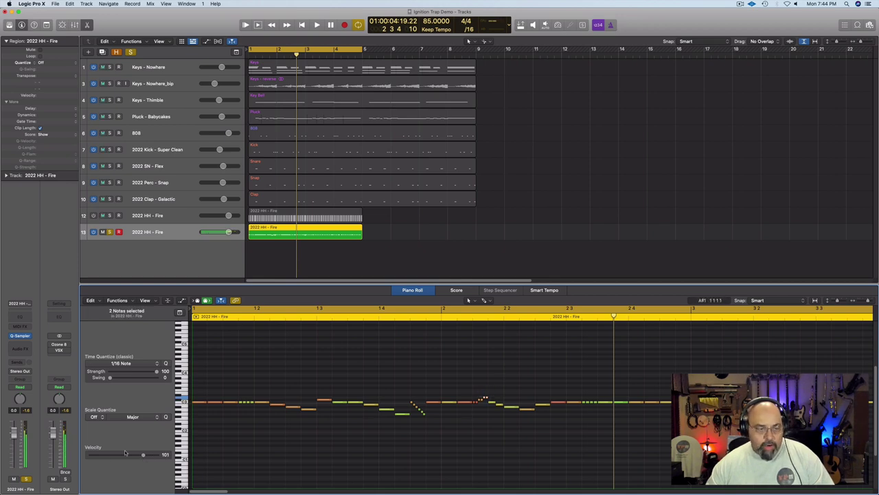
left_click(330, 438)
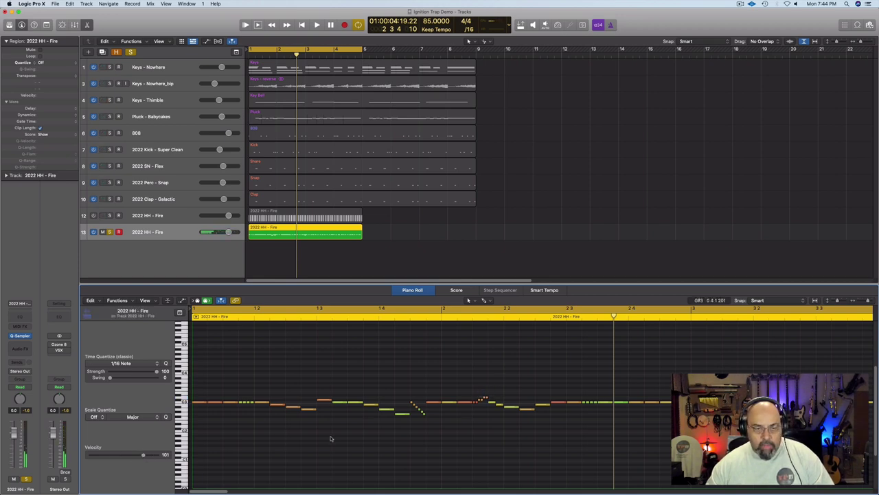
- Set the velocity of the two long notes before the first roll in bar 1 to 85 and audition the pattern
left_click_drag(218, 398, 230, 406)
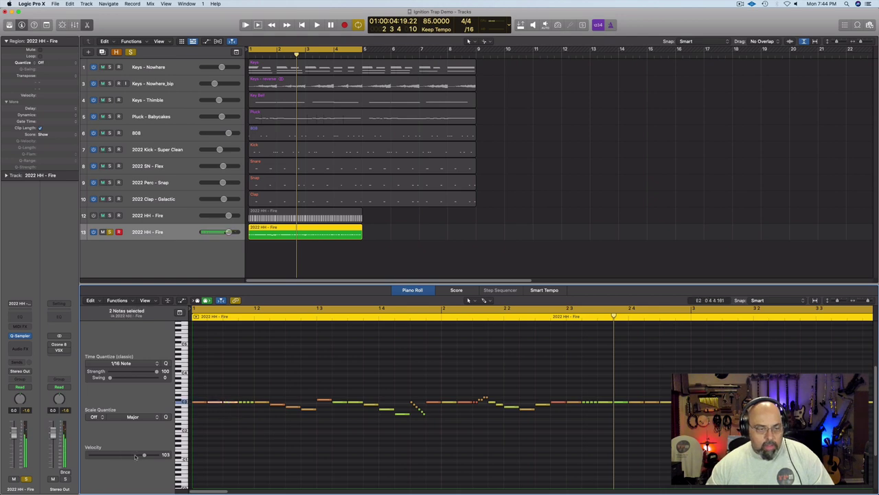
left_click(135, 455)
key("space")
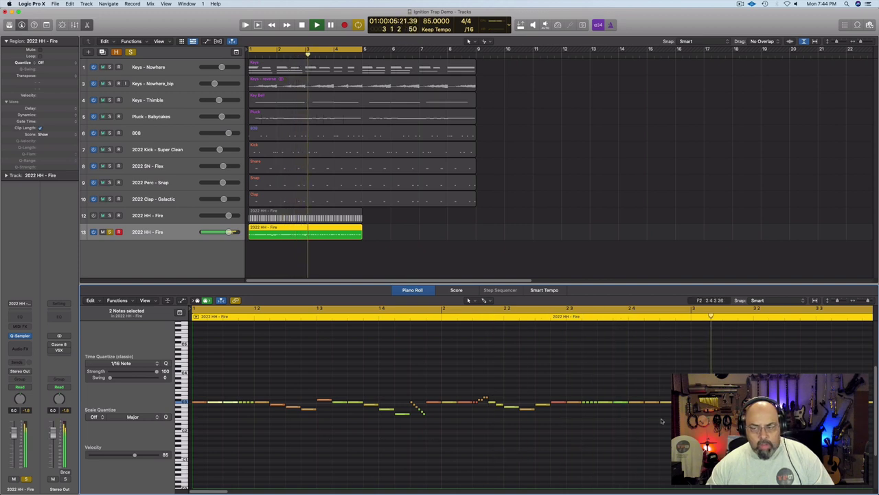
key("space")
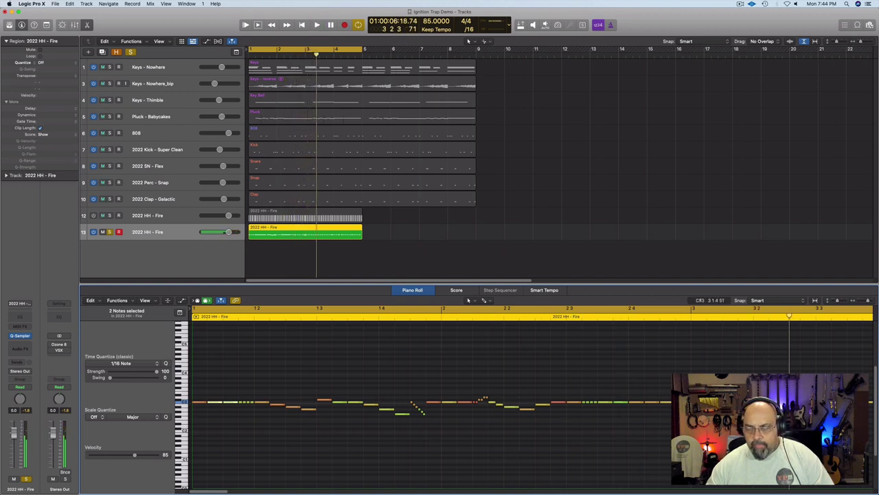
- Step the short roll before beat 2 of bar 3 downward and shape the longer notes after it into a dip
left_click_drag(744, 399, 745, 402)
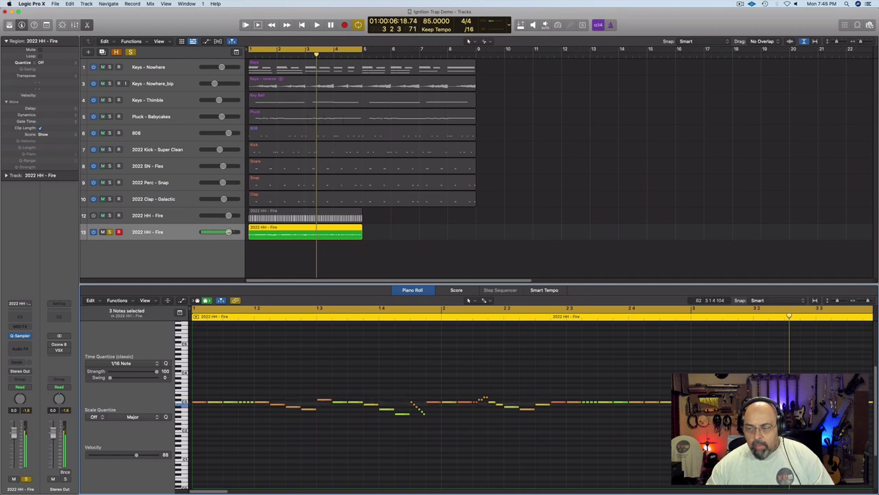
left_click(749, 406)
left_click_drag(752, 406, 805, 405)
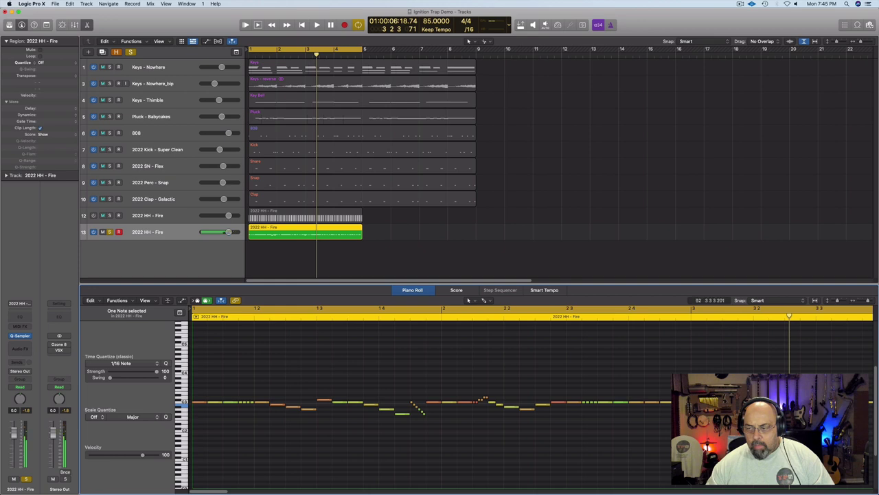
- Lower four consecutive notes after beat 3 of bar 3 by one semitone and raise the note following them by one semitone
left_click_drag(861, 405, 823, 406)
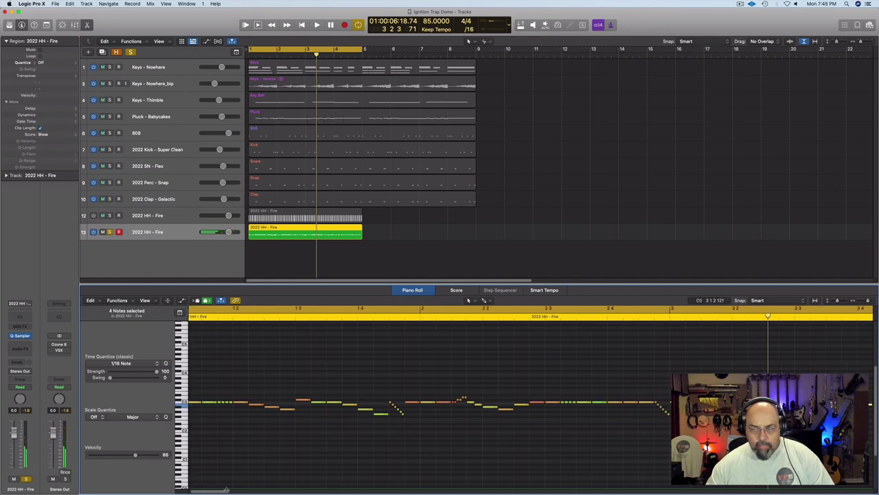
left_click_drag(208, 492, 232, 492)
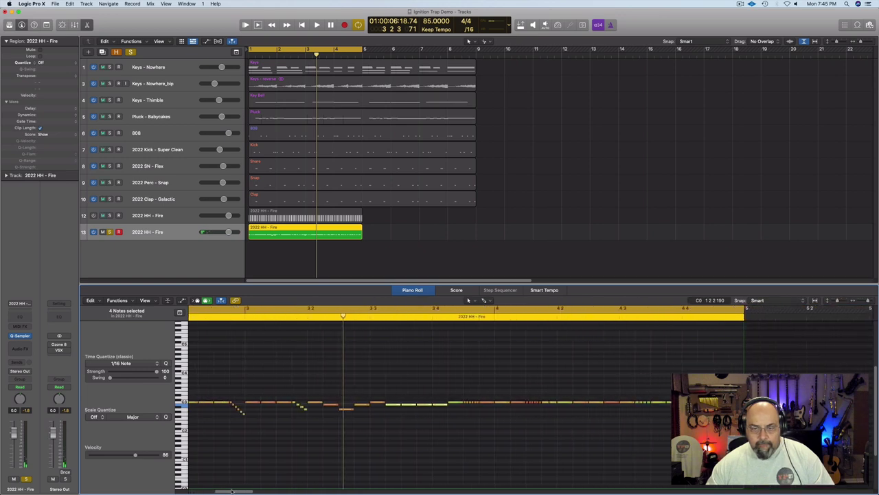
left_click(458, 404)
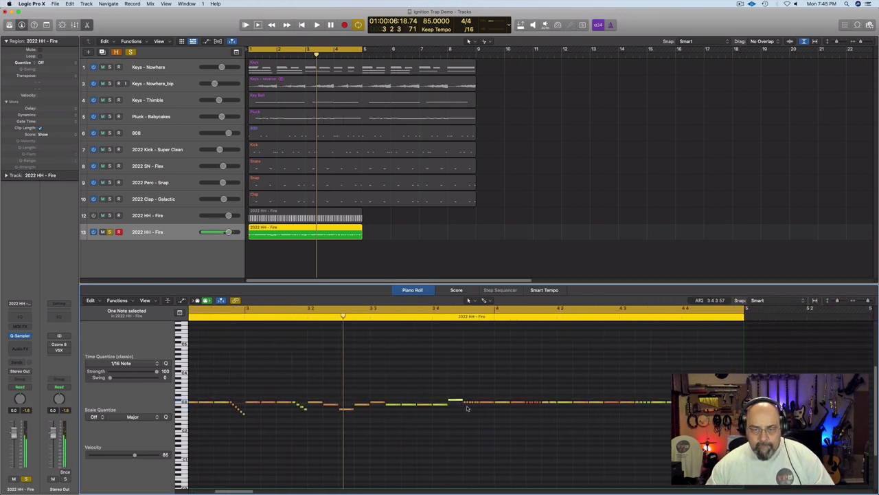
- Step the short roll just before bar 4 upward in pitch, note by note
left_click(471, 406)
mouse_move(475, 401)
left_mouse_down()
mouse_move(469, 404)
mouse_move(473, 396)
left_mouse_up()
left_click_drag(472, 397, 475, 391)
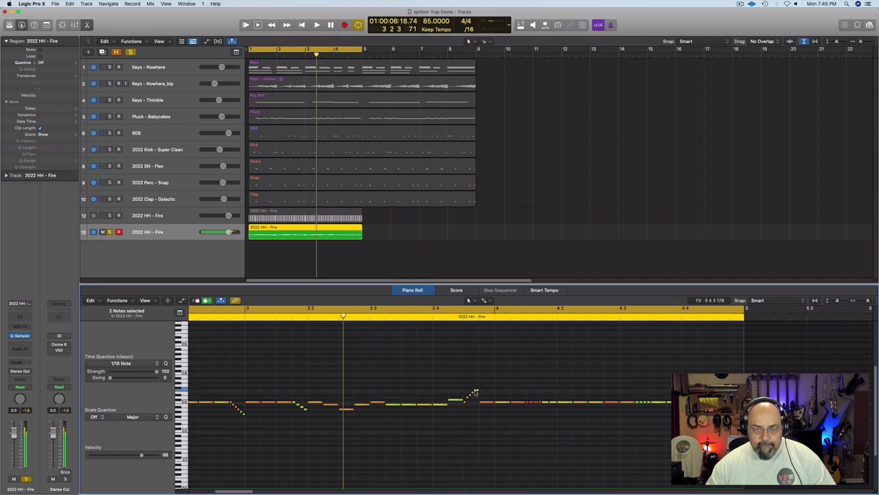
left_click(482, 390)
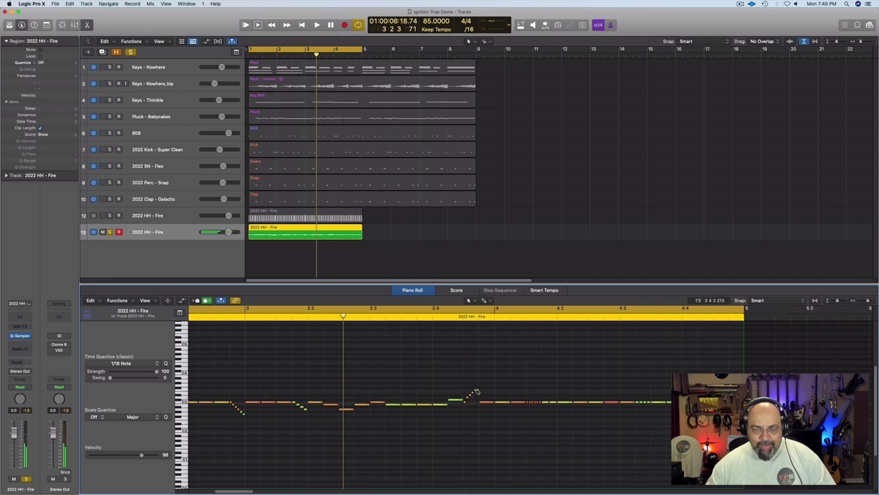
left_click(476, 392)
- Lower the short roll before beat 2 of bar 4 and step its notes back upward into a rising run
left_click(529, 399)
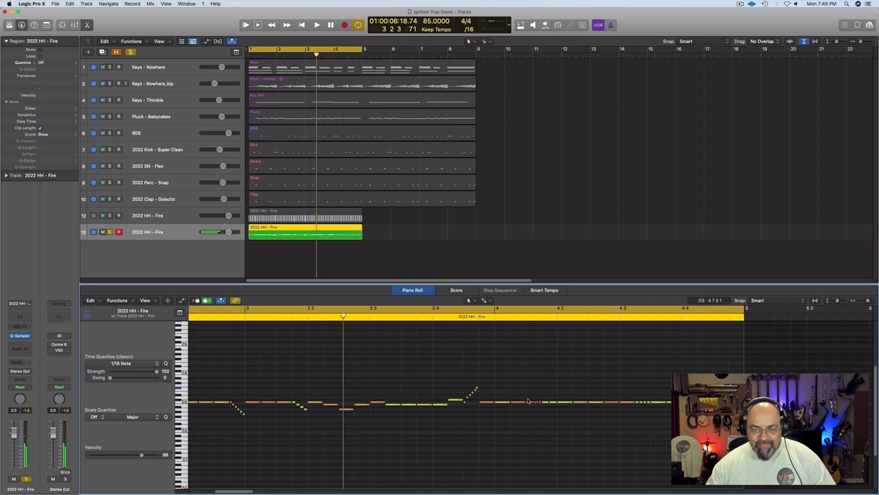
mouse_move(539, 404)
left_mouse_down()
mouse_move(528, 401)
mouse_move(536, 408)
left_mouse_up()
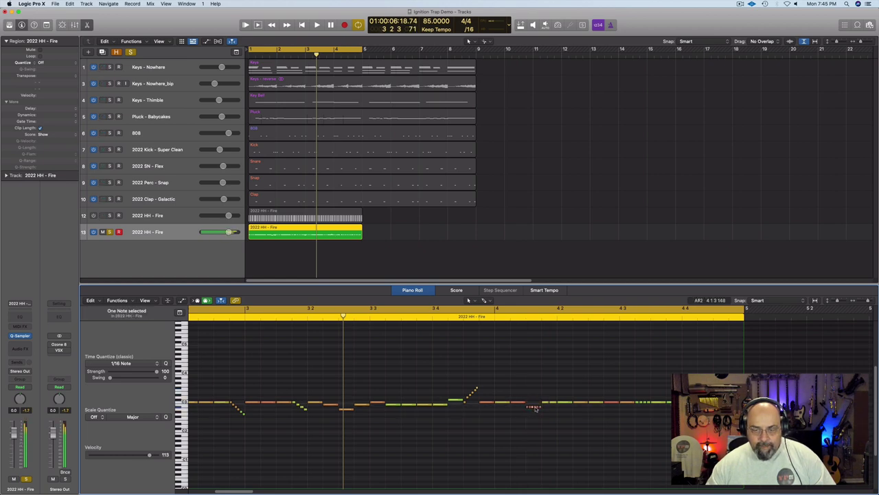
left_click(532, 407)
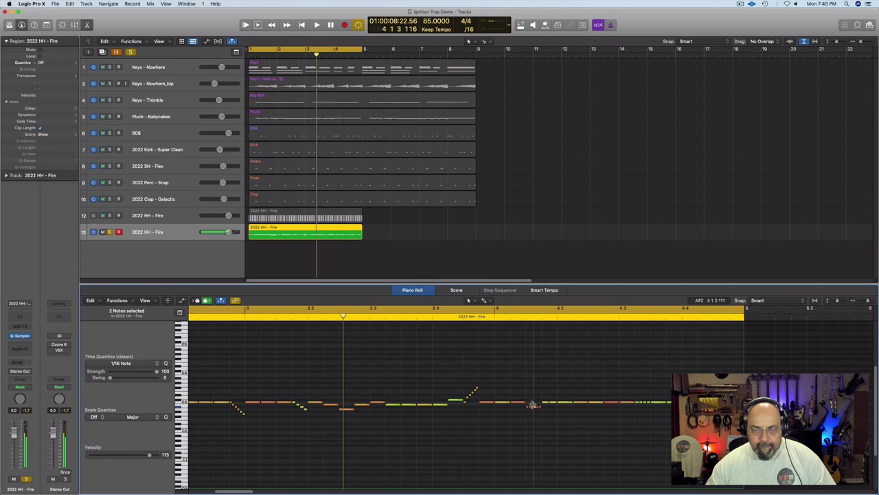
left_click_drag(532, 405, 534, 405)
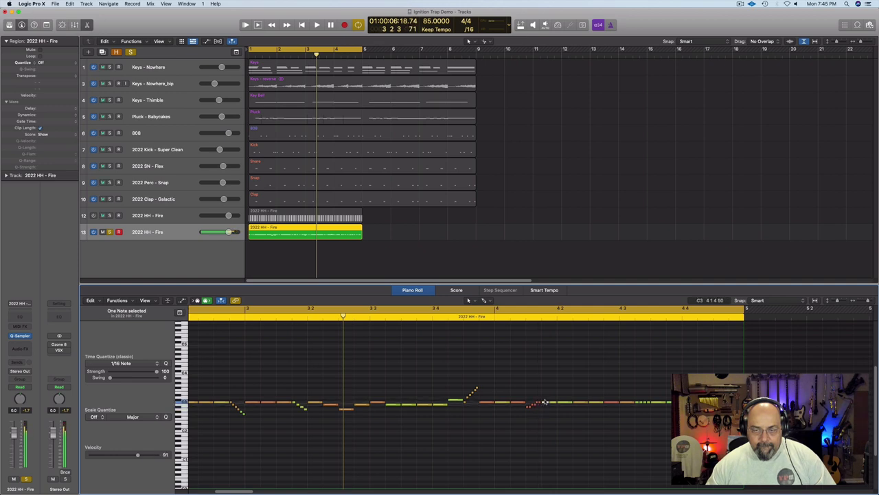
- Shape the long notes around beat 2 of bar 4 into an arch and step the notes from beat 3 onward downward
left_click(552, 399)
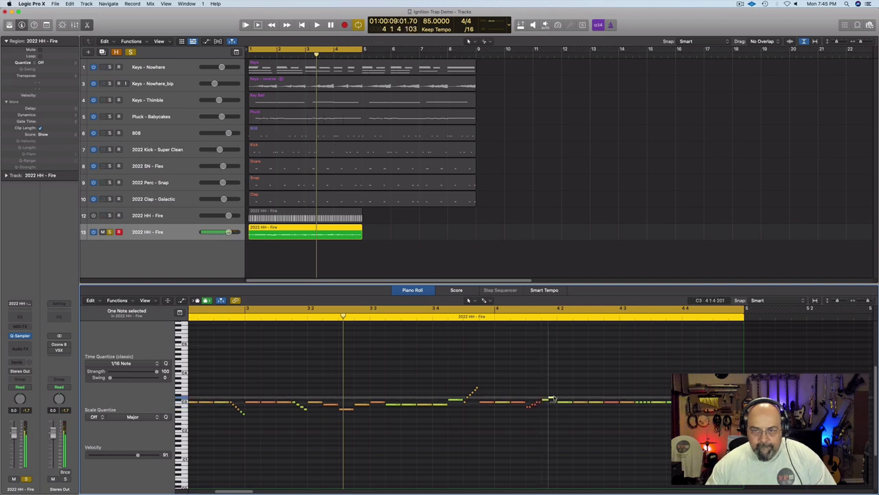
left_click_drag(554, 398, 616, 402)
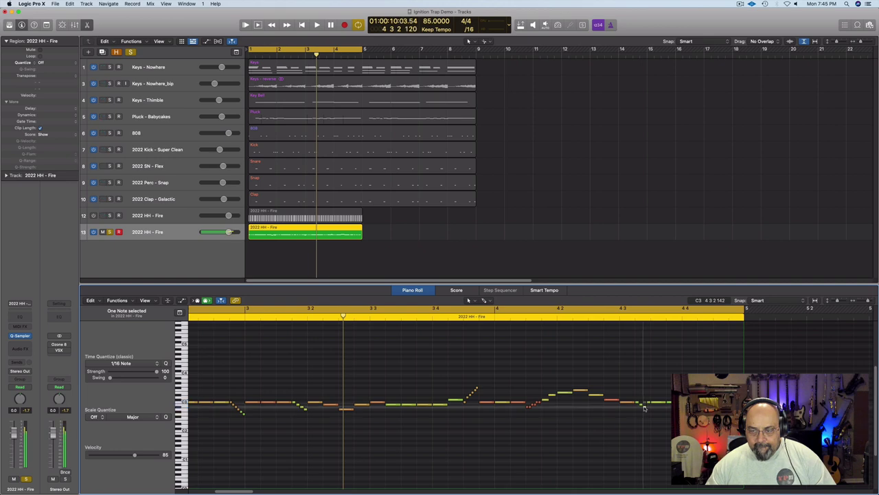
left_click_drag(644, 404, 705, 421)
- Lower the final roll at the end of bar 4 and step its notes progressively downward
left_click_drag(747, 393, 734, 425)
left_click(746, 419)
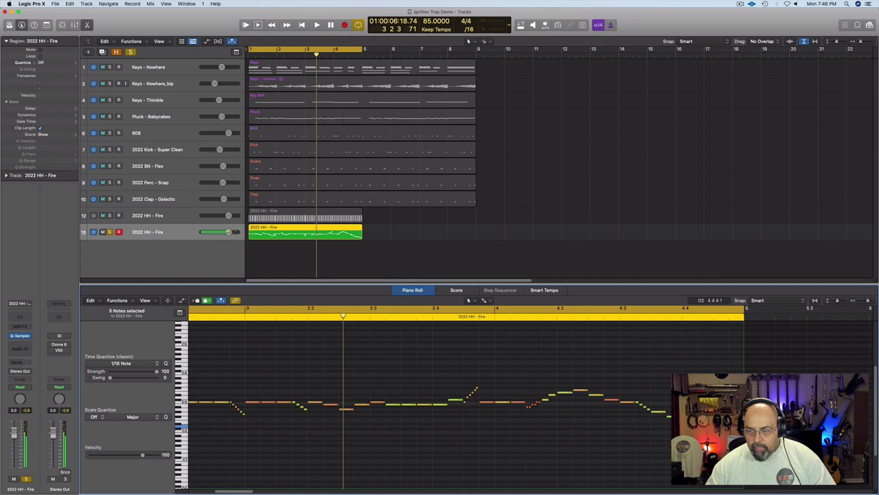
left_click(734, 426, "shift")
left_click(734, 430, "shift")
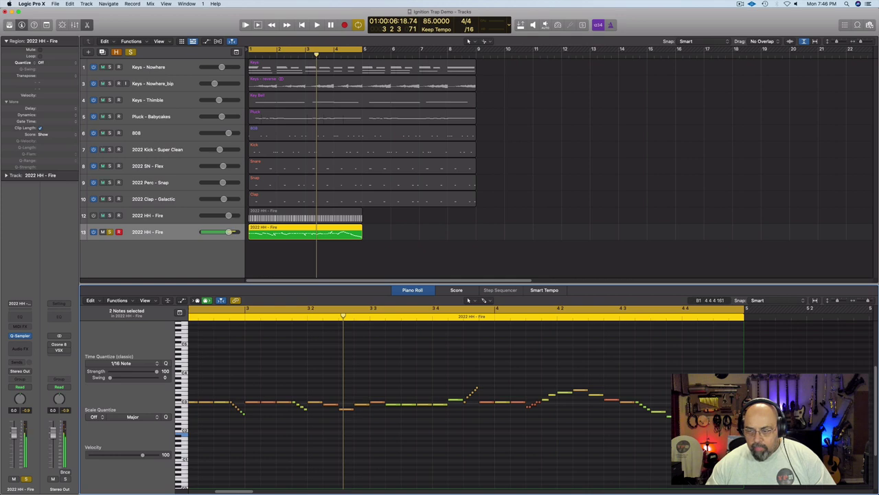
left_click(738, 435, "shift")
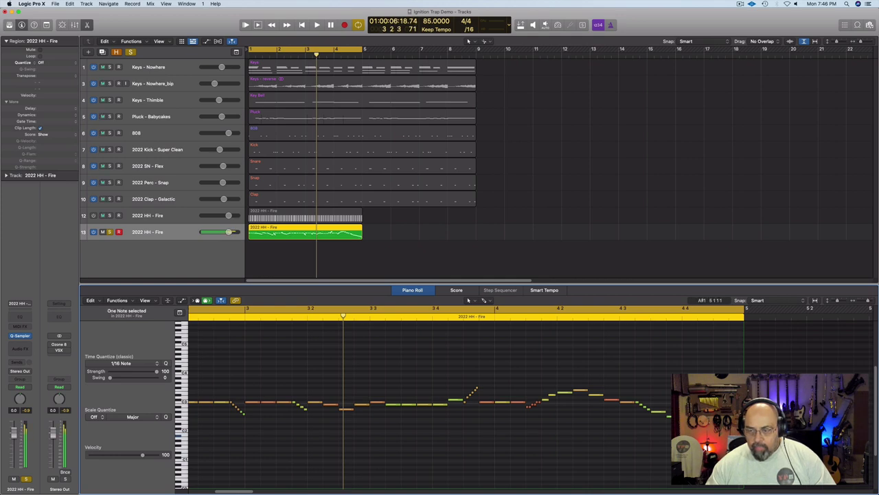
left_click_drag(744, 434, 743, 437)
left_click(748, 385)
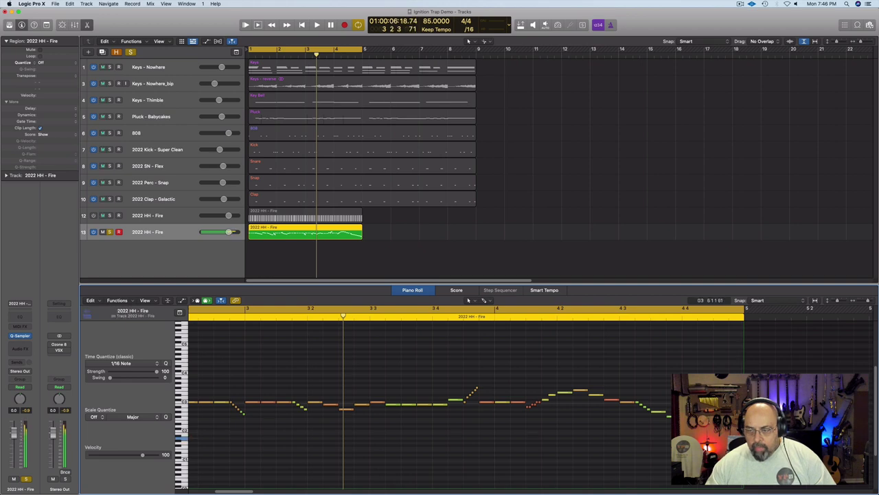
- Taper the velocity of bar 4's final roll, setting its last four notes to 79 and the last two to 68
left_click_drag(749, 385, 692, 446)
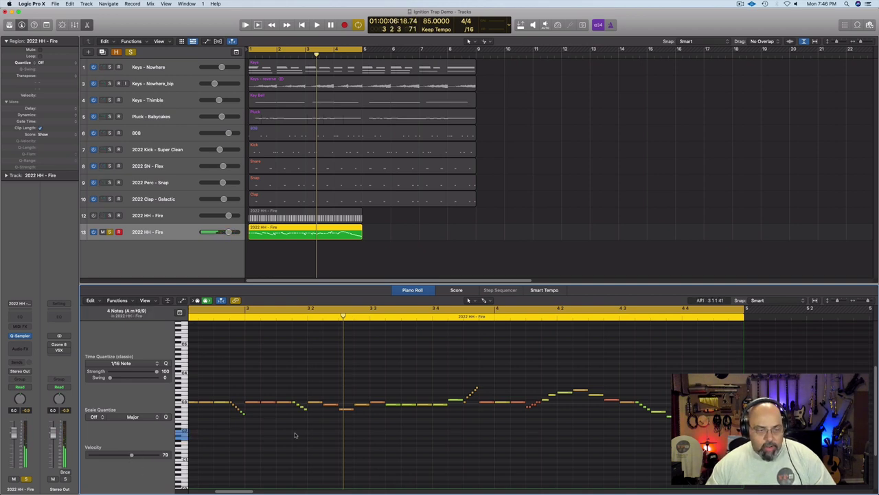
left_click(628, 412)
left_click_drag(745, 390, 718, 447)
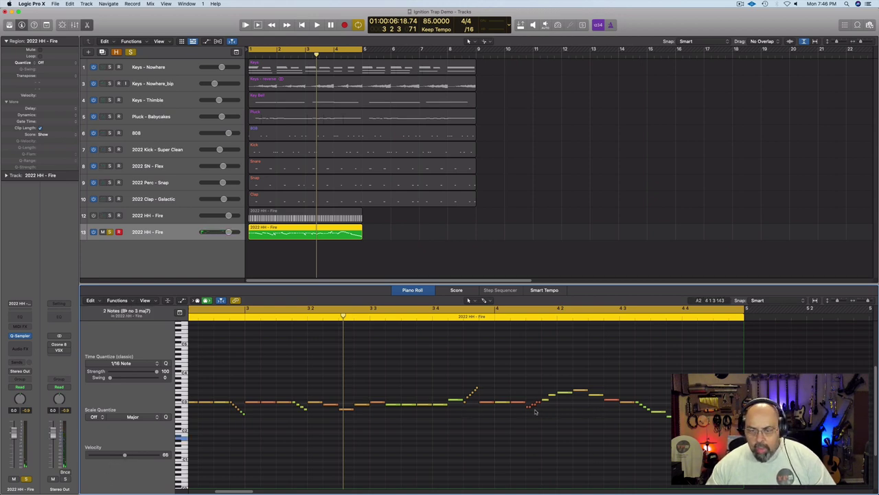
- Set the first two notes of the roll before beat 2 of bar 4 to velocity 74 and the next two to 81, and play the pattern
left_click_drag(527, 413, 533, 405)
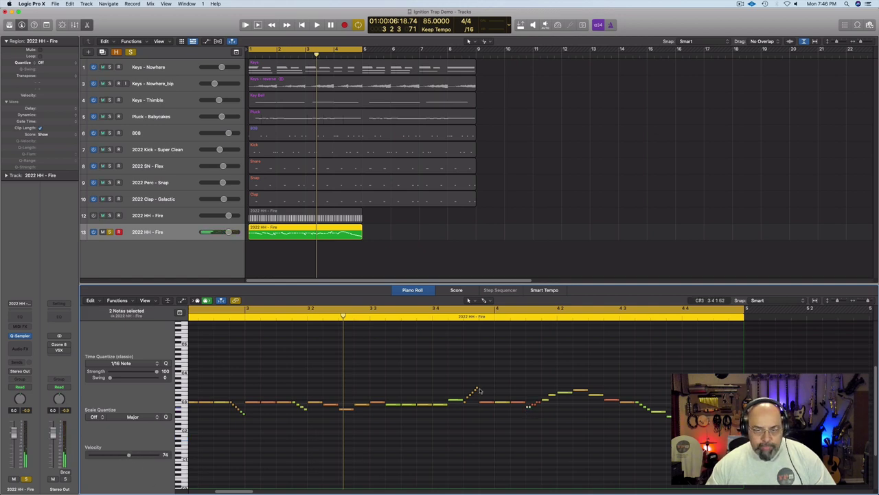
left_click(526, 413)
left_click(532, 406)
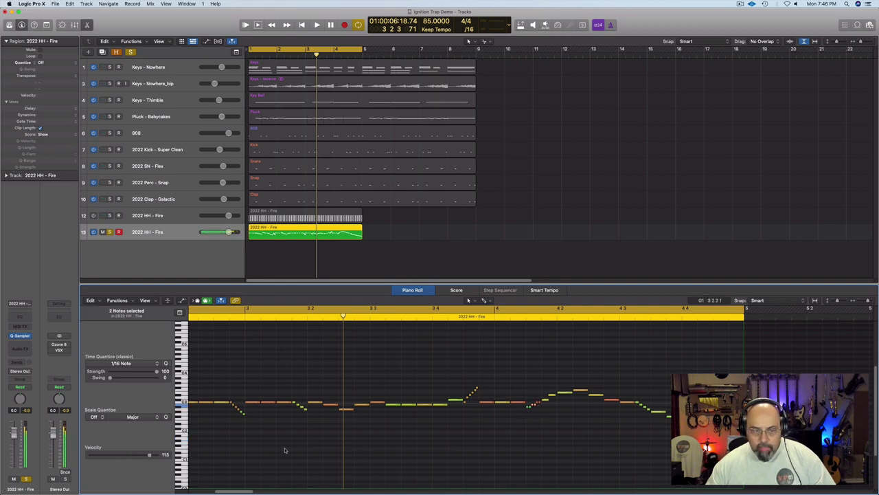
key("space")
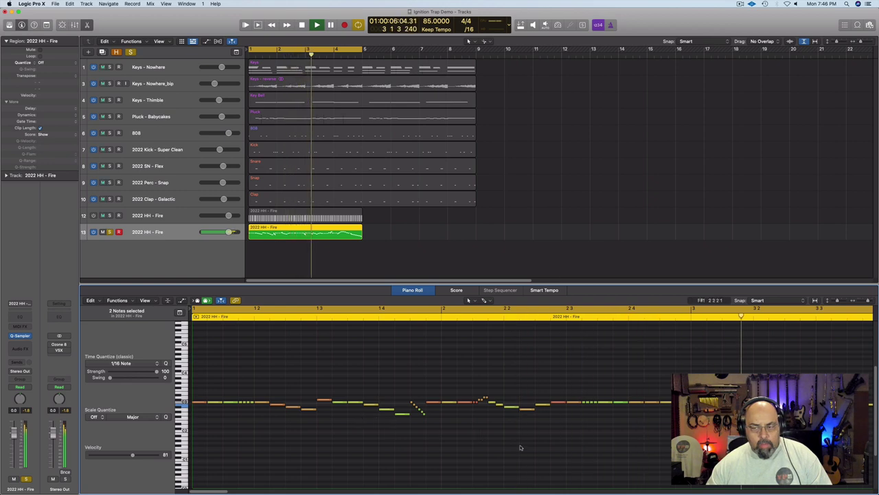
- Lower the long notes just before and on beat 4 of bar 2 and raise the two notes following them
mouse_move(700, 394)
left_mouse_down()
mouse_move(722, 408)
mouse_move(707, 407)
left_mouse_up()
left_click_drag(620, 395, 656, 399)
left_click(634, 409)
left_click(652, 401)
left_click(664, 400)
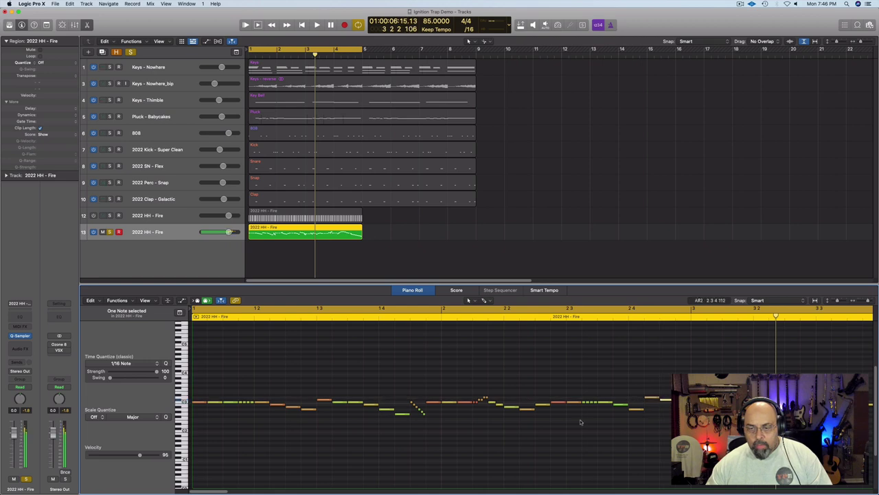
- Audition the pattern and lower the note on beat 3 of bar 1 one semitone below the note preceding it
left_click(560, 403)
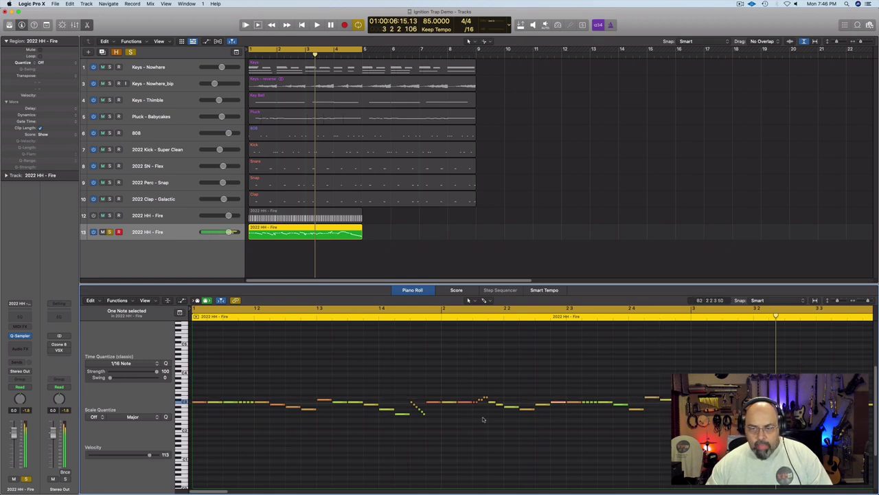
left_click(258, 452)
key("space")
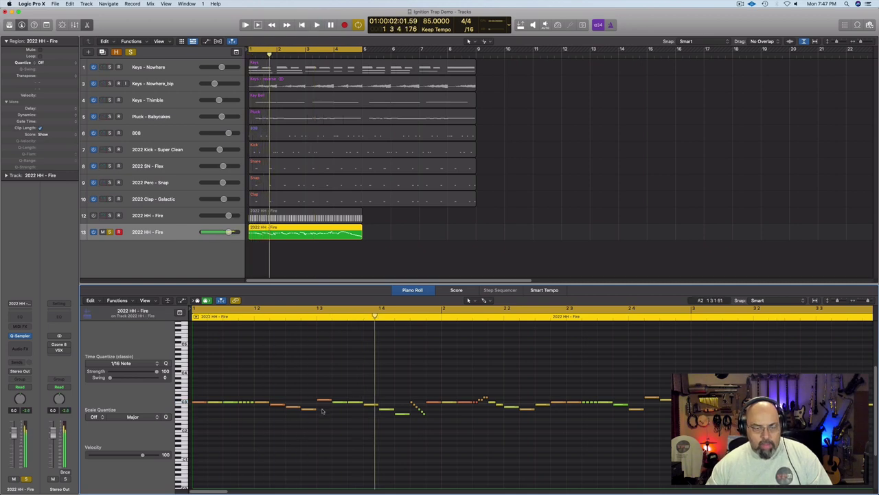
left_click_drag(321, 402, 333, 410)
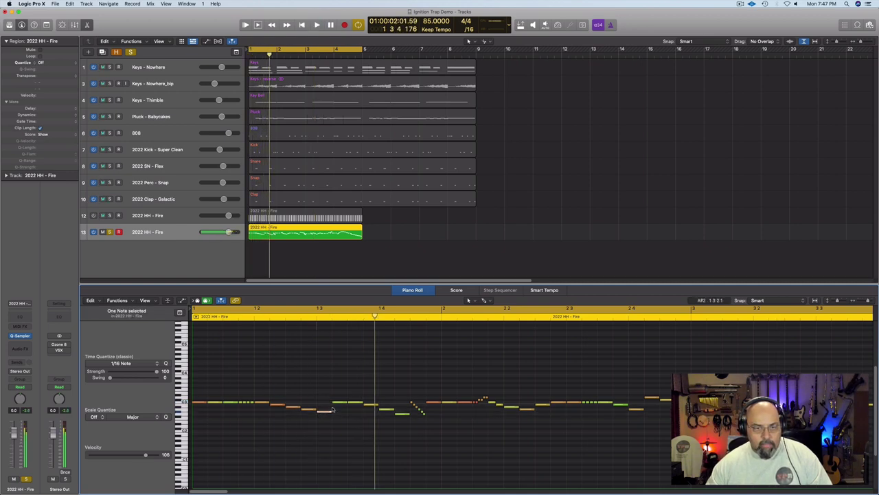
key("space")
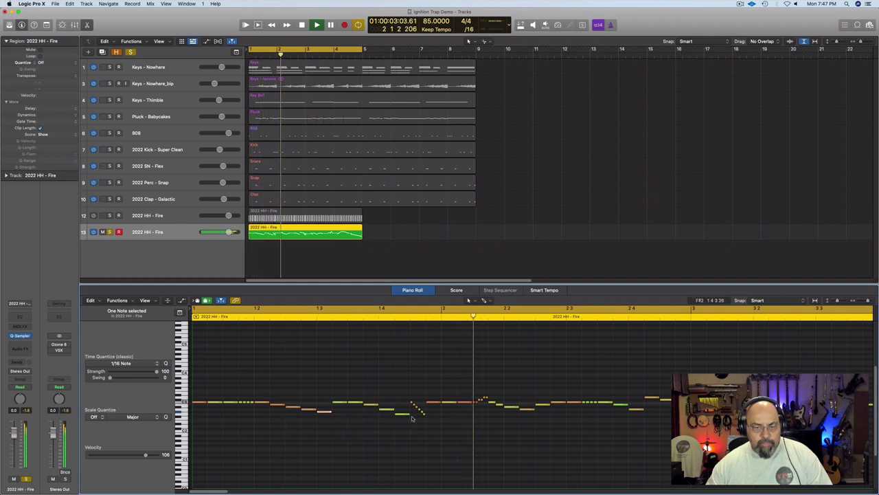
- Raise the long note before bar 1's last roll, lower the two long notes after the roll, and audition the pattern
left_click_drag(404, 416, 452, 408)
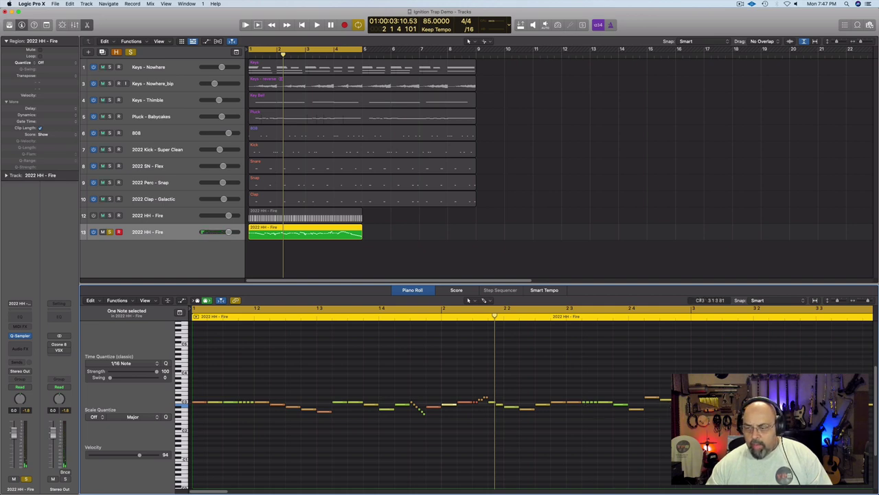
key("space")
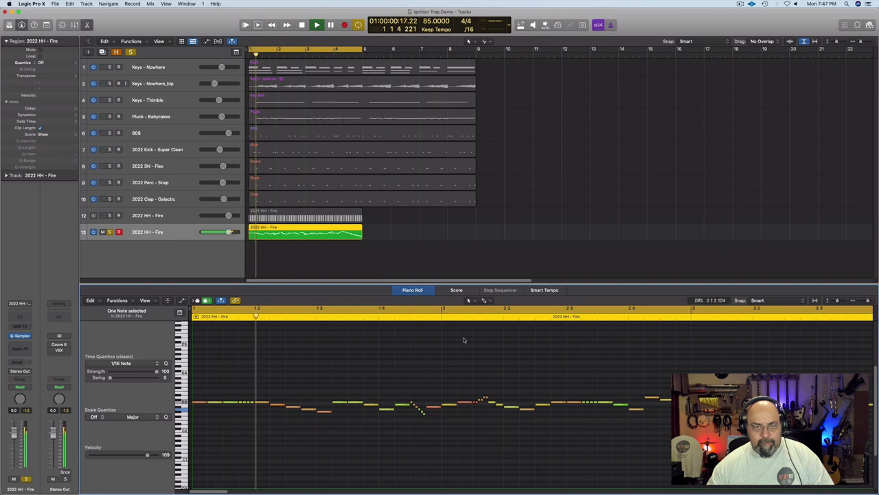
key("space")
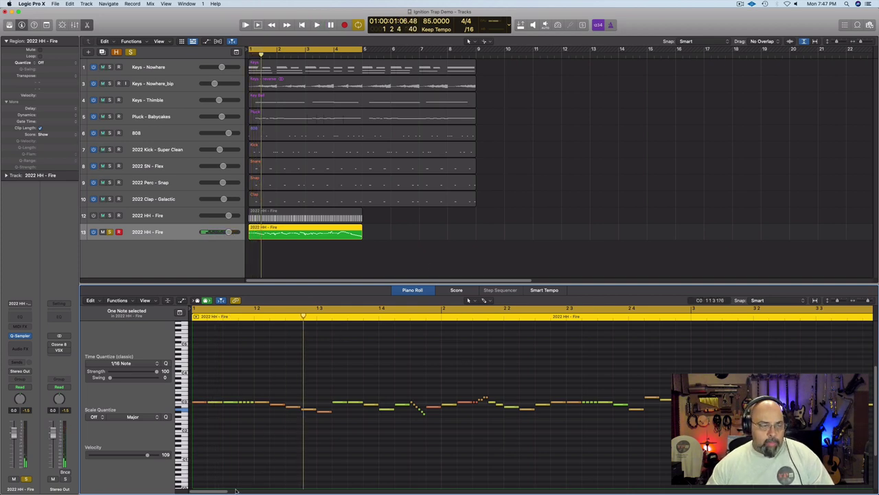
- Unsolo the hi-hat track and lower its volume to -3.4 dB while playing it with the full beat
left_click(131, 52)
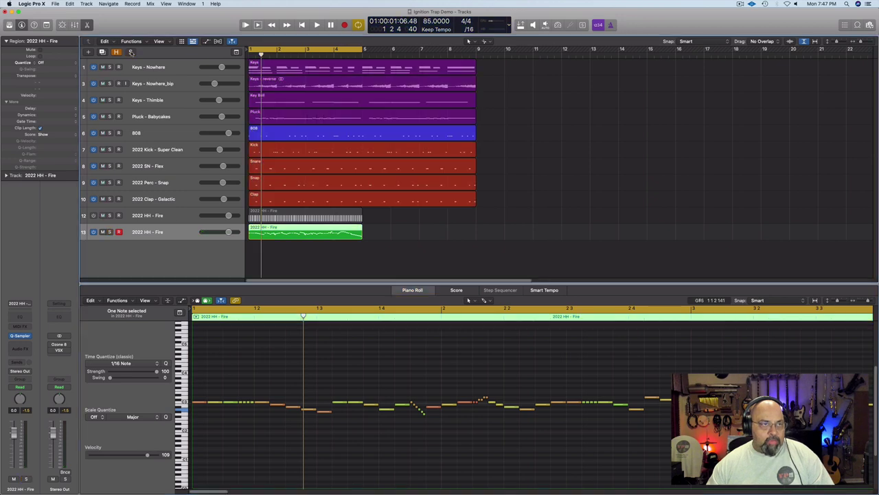
key("space")
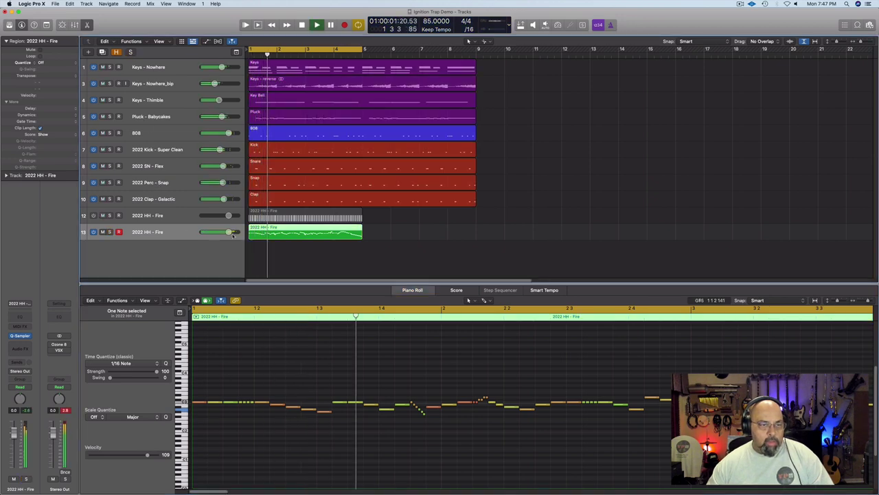
left_click_drag(229, 232, 220, 232)
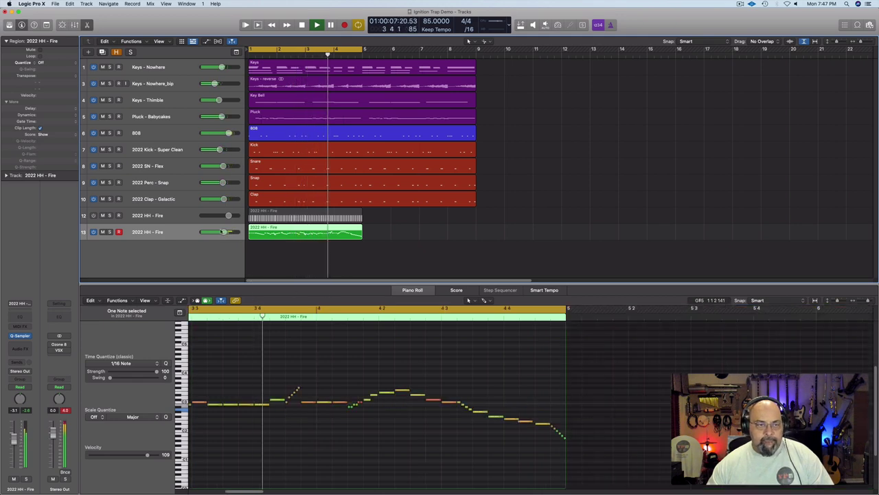
left_click(319, 262)
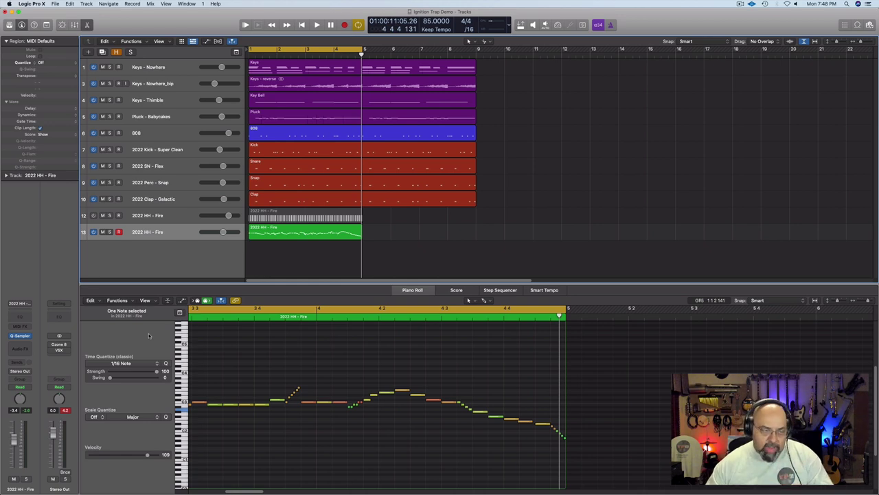
- Insert the PanCake2 plug-in in stereo on the hi-hat track and play the beat through it
left_click(29, 350)
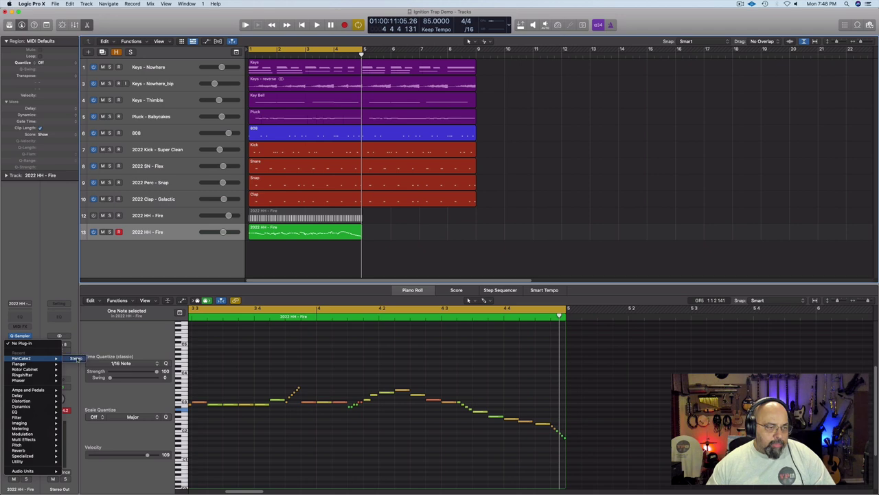
left_click(76, 358)
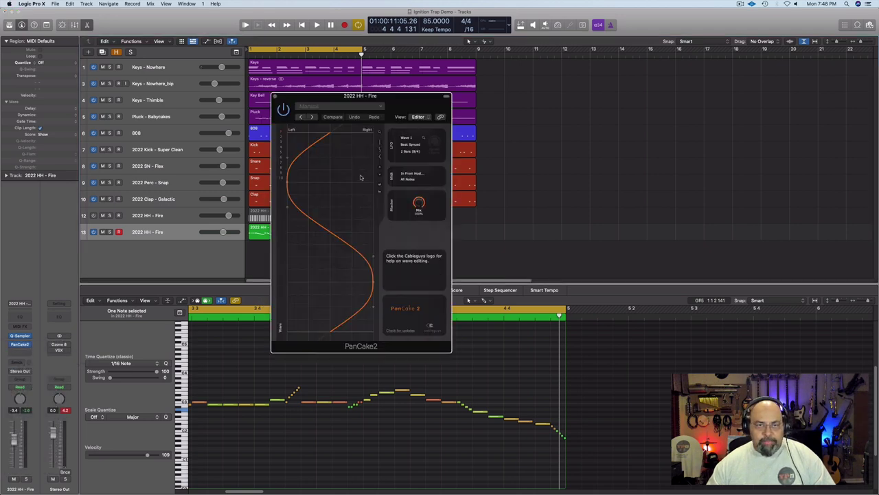
key("space")
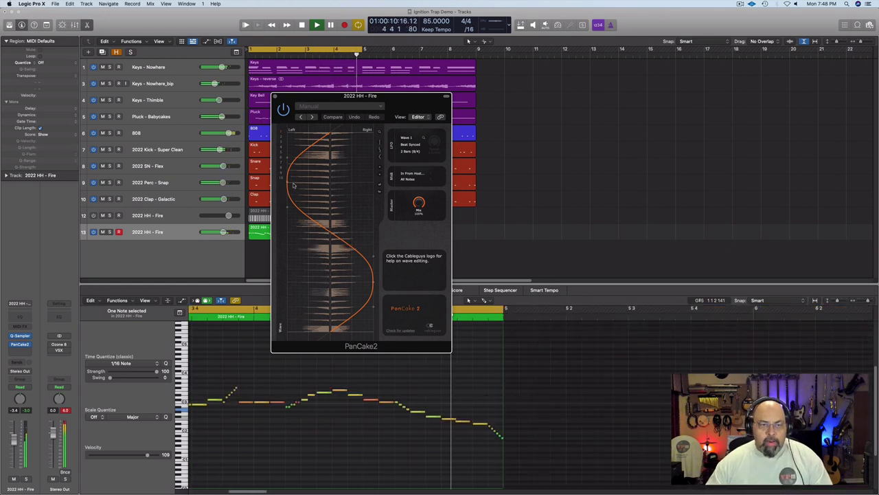
- Pull both peaks of PanCake2's pan wave toward the centre, set its LFO rate to 1.5 Bars (6/4), and audition the beat
left_click_drag(287, 182, 325, 179)
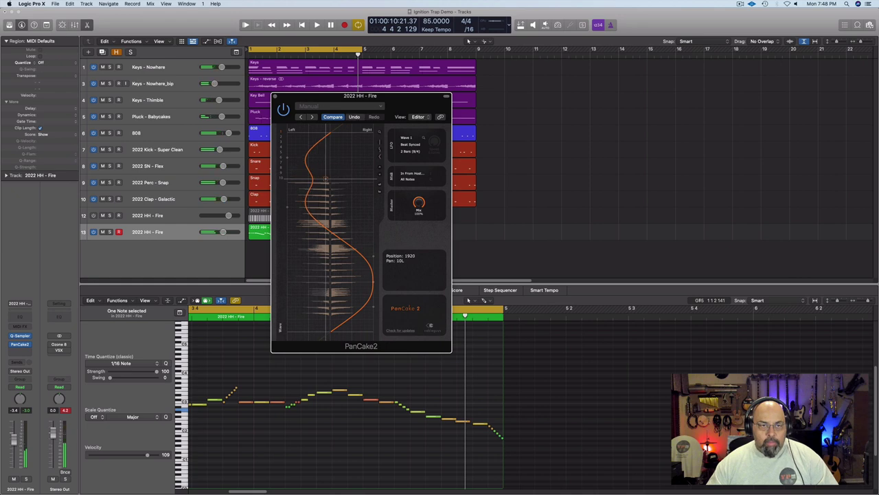
left_click_drag(375, 284, 350, 283)
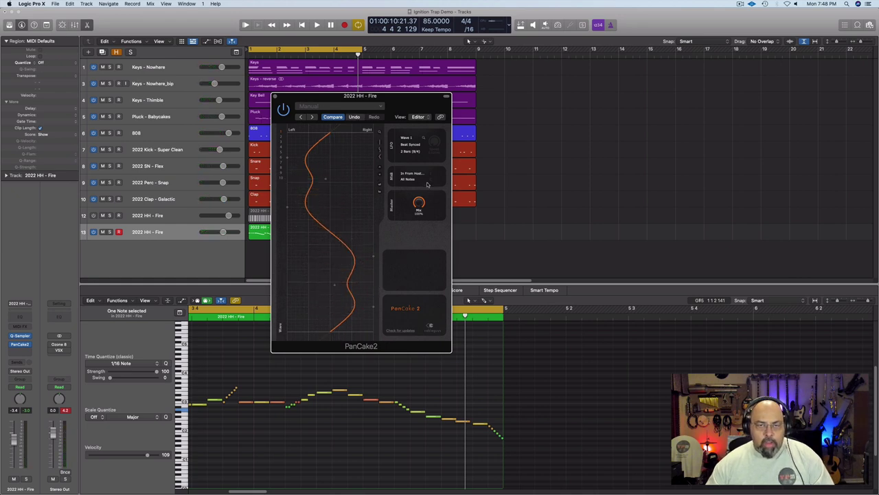
left_click(414, 153)
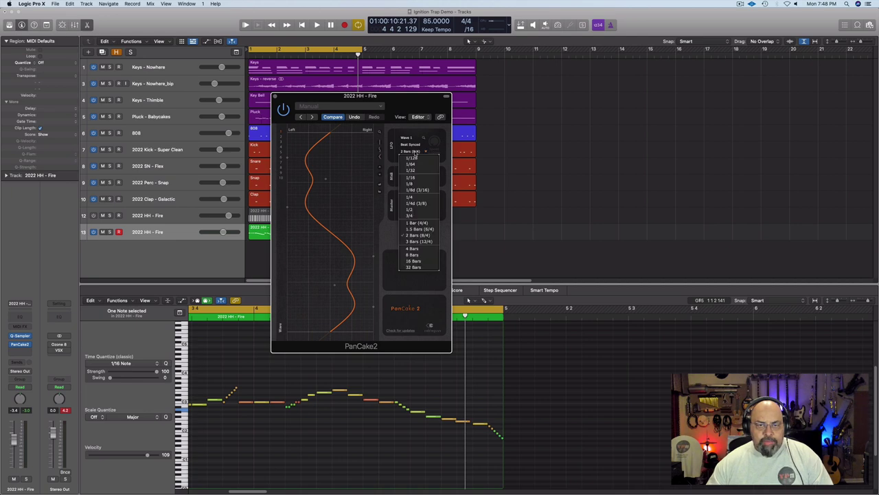
left_click(421, 229)
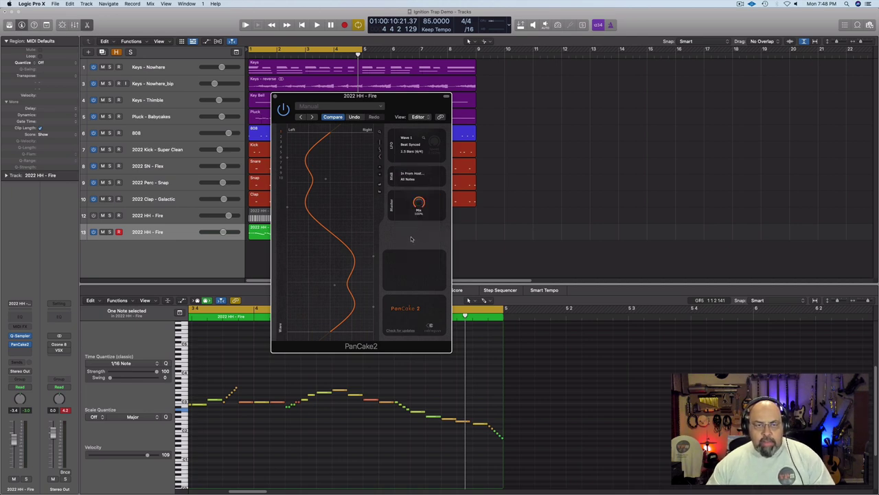
key("space")
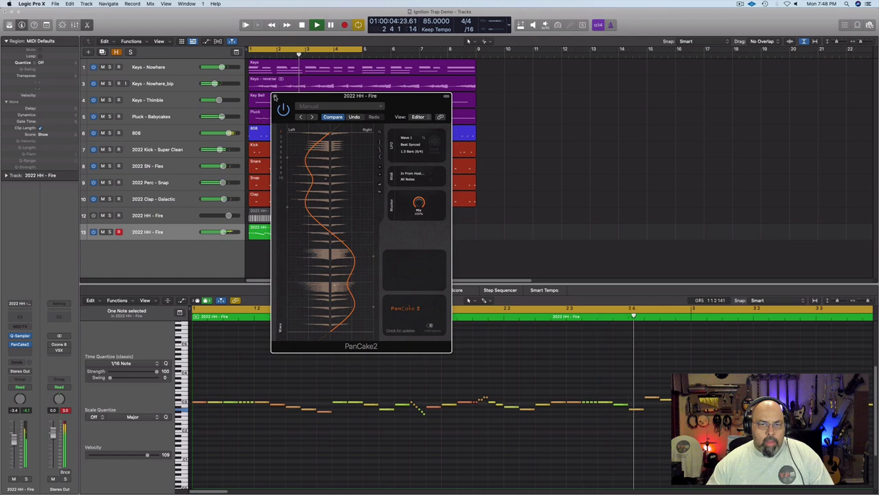
key("super+w")
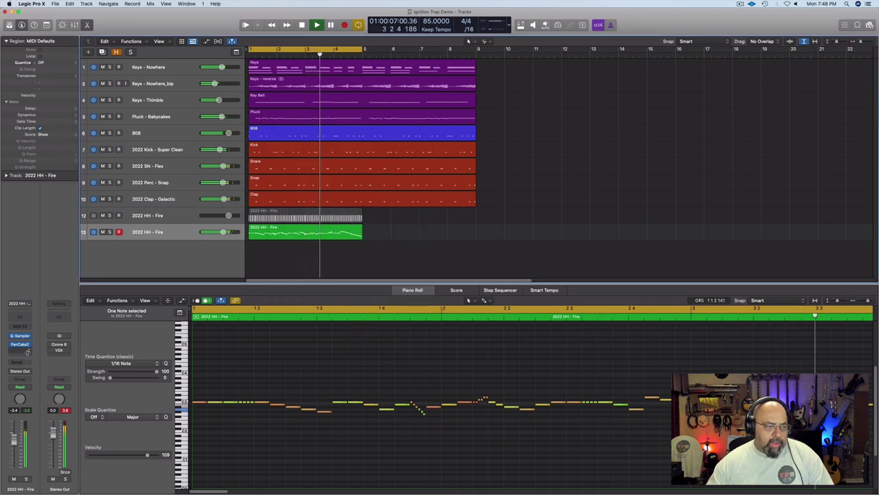
- Insert a Flanger after PanCake2 on the hi-hat track, solo the track, and move the plug-in window clear of the regions
left_click(26, 351)
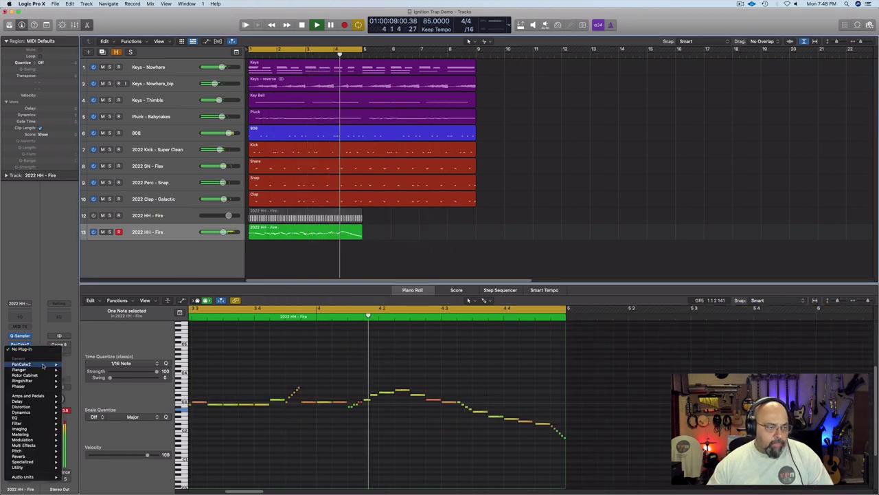
left_click(369, 241)
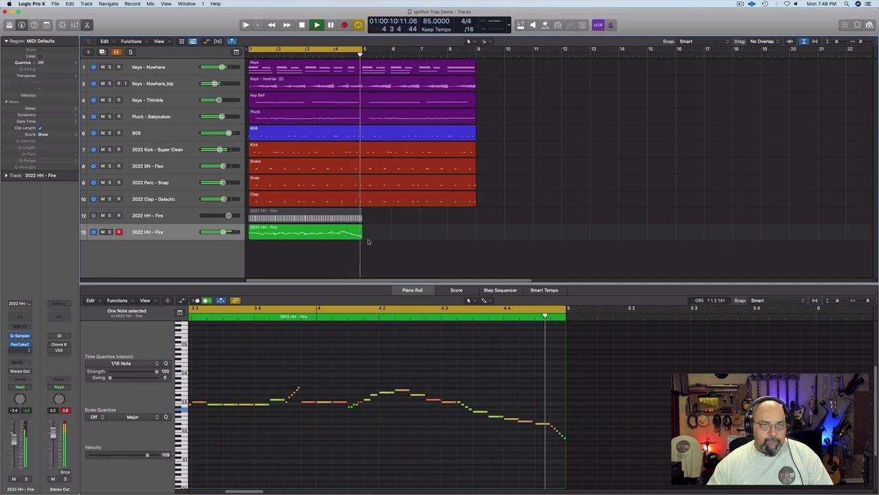
left_click(109, 232)
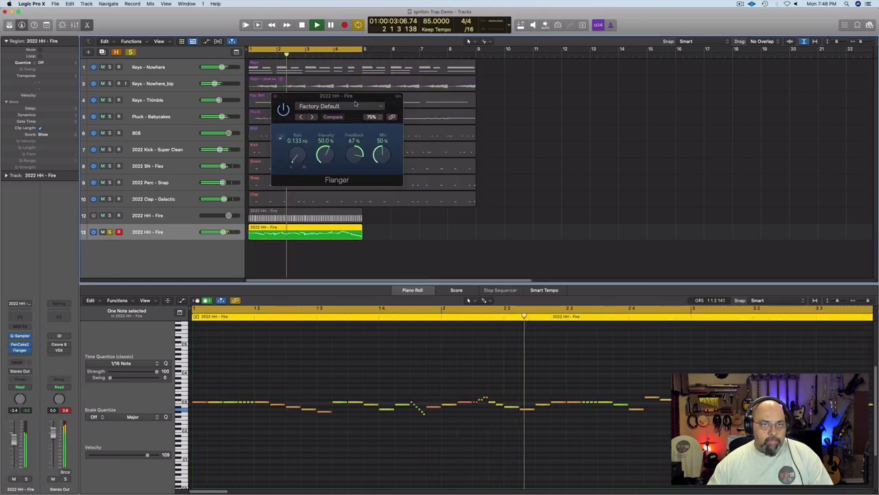
left_click_drag(395, 97, 651, 143)
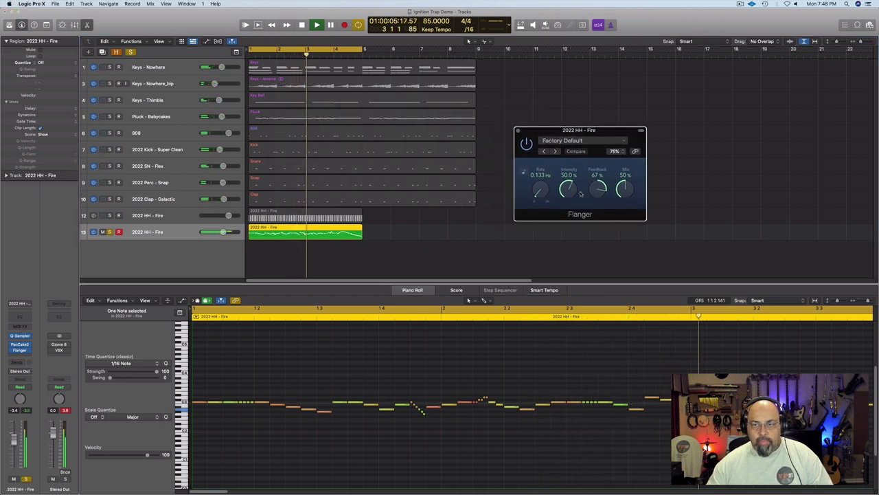
- Try a 22% Flanger mix, then audition presets including Easy Flange, High Spheres, Intensity Tuned Flange and Orange Flanger on the hi-hat
mouse_move(621, 193)
left_mouse_down()
mouse_move(619, 211)
mouse_move(619, 195)
left_mouse_up()
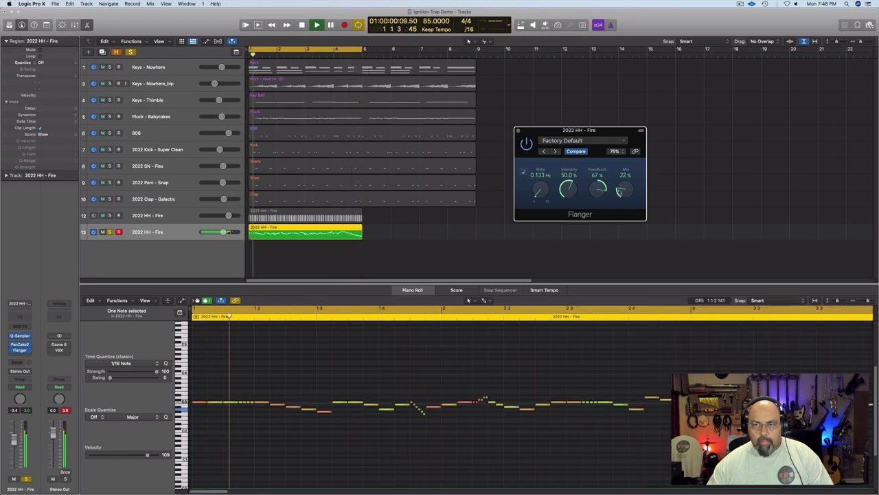
left_click(555, 152)
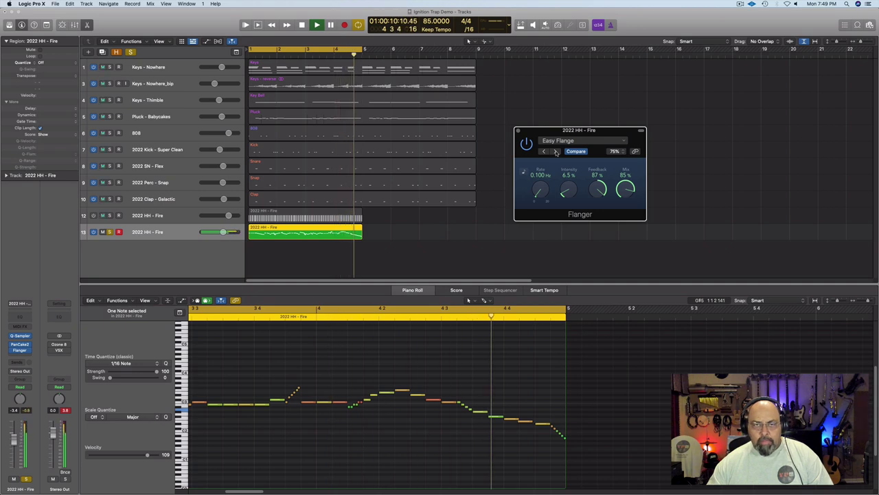
left_click(556, 152)
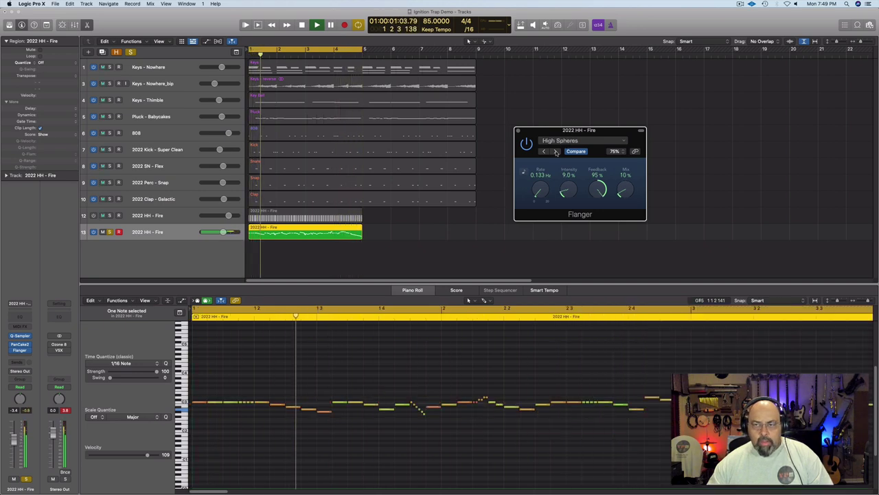
left_click(555, 152)
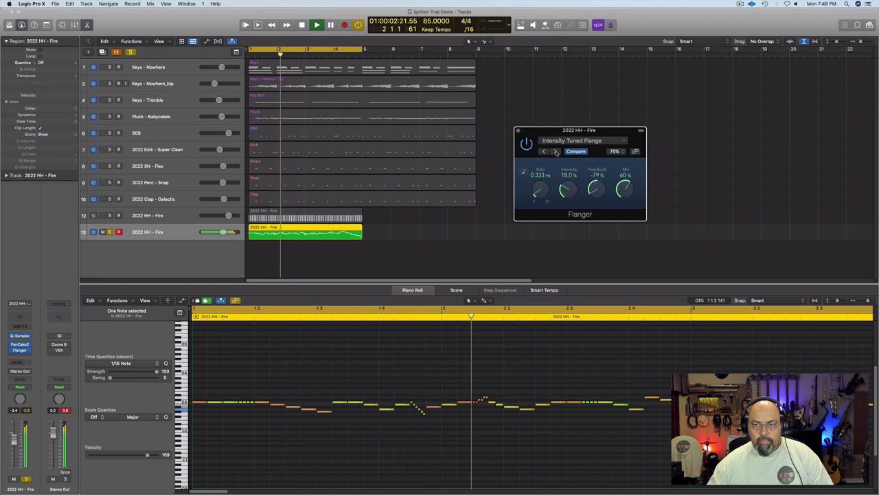
left_click(556, 152)
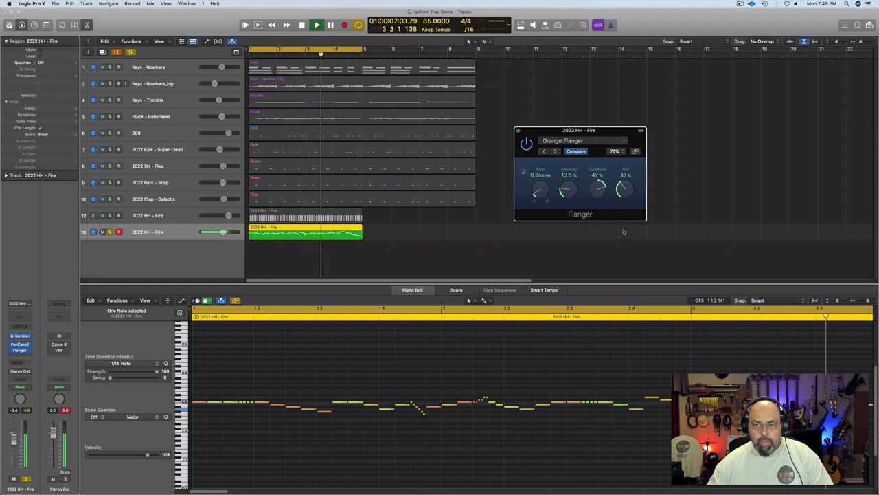
- Recall the Flanger's default setting and set its mix to 35%
left_click(555, 141)
left_click(555, 142)
left_click(555, 141)
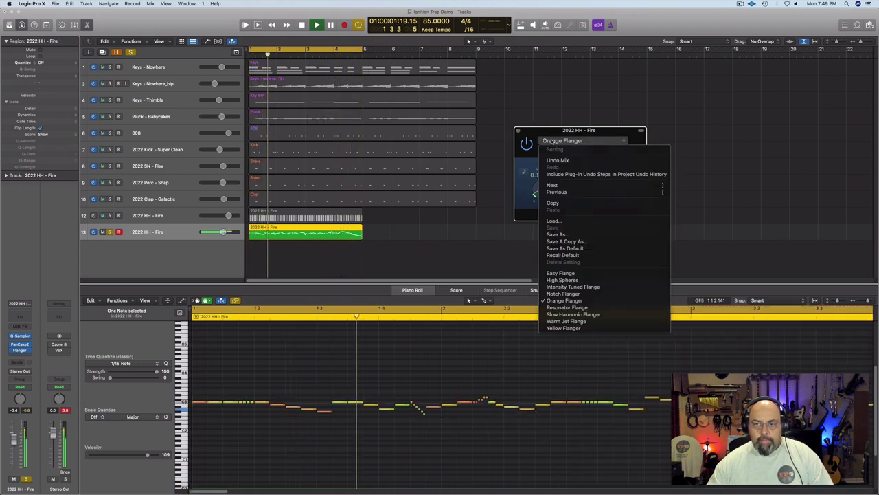
left_click(569, 255)
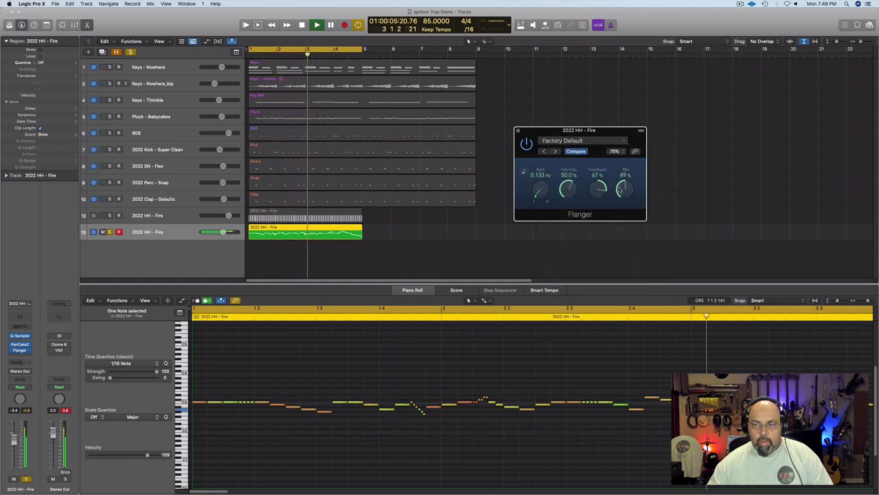
left_click_drag(618, 203, 617, 202)
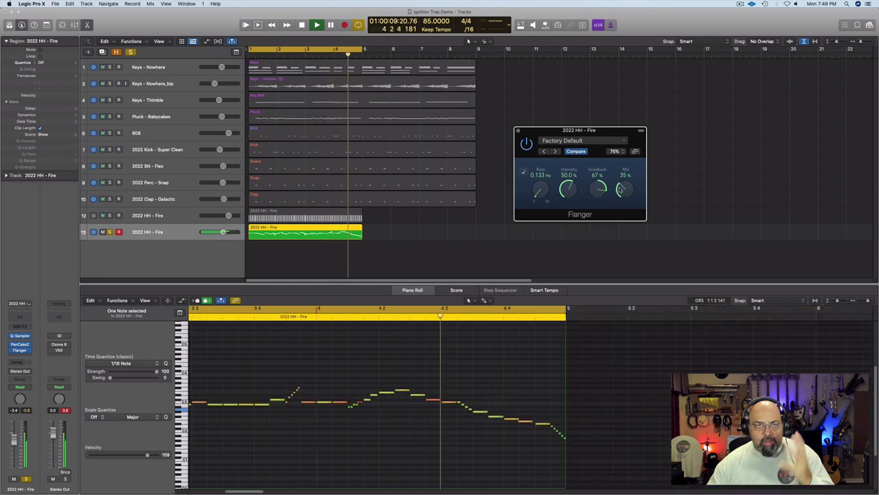
- Close the Flanger, unsolo the hi-hat to hear the full beat, and hide the switched-off 2022 HH - Fire track 12
left_click(518, 131)
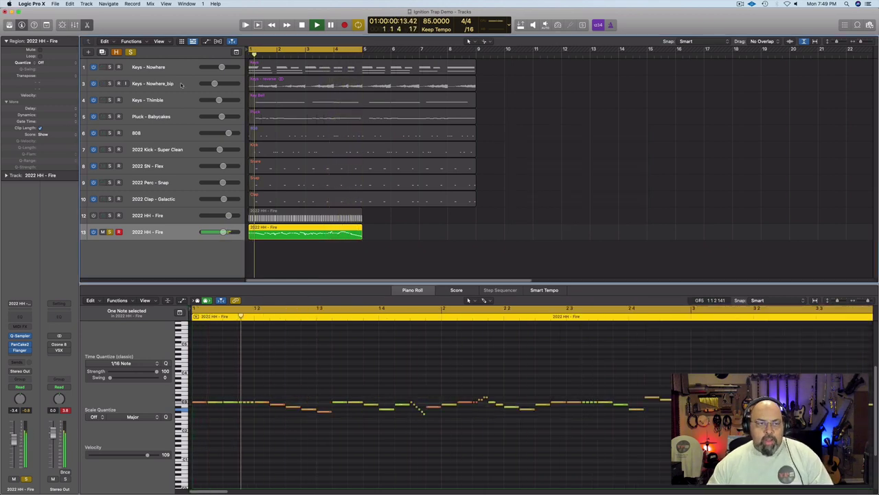
left_click(110, 232)
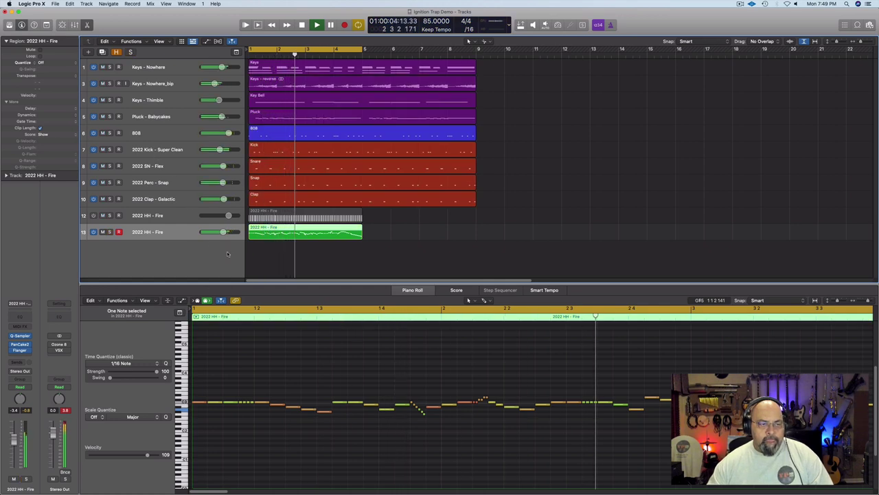
right_click(172, 217)
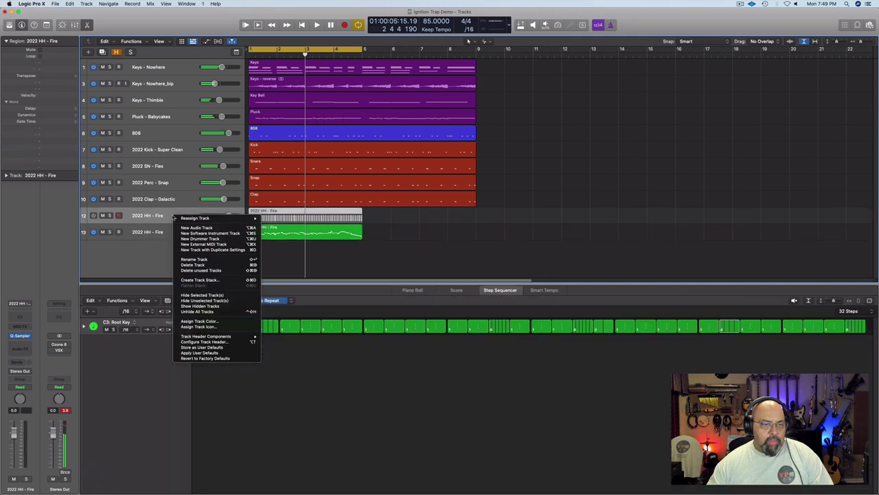
left_click(208, 295)
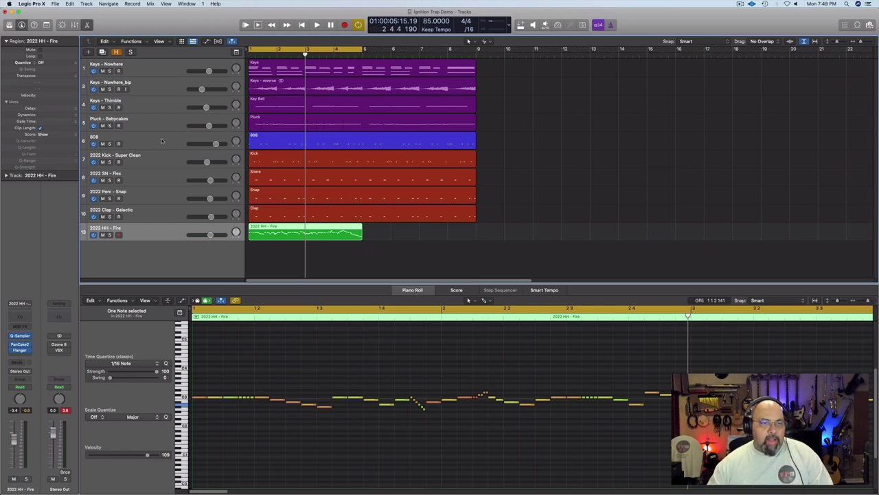
- Select the 808 track, play the beat, and solo the 808
left_click(163, 141)
key("space")
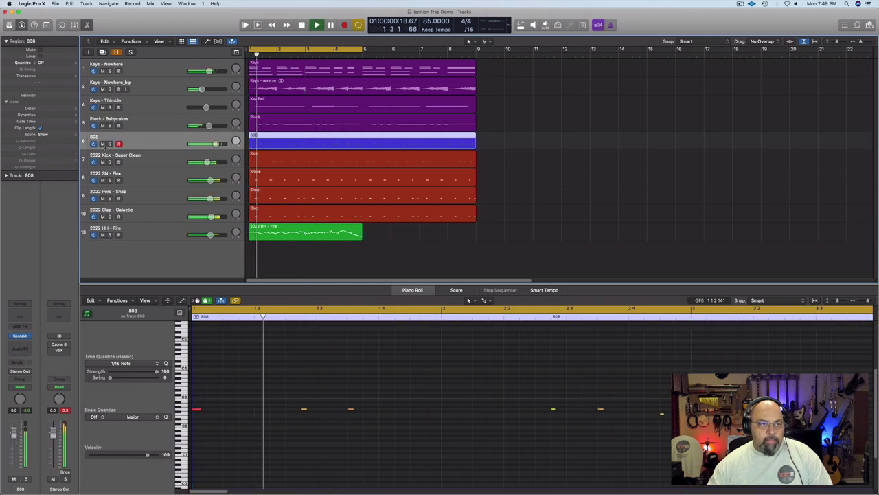
left_click(109, 144)
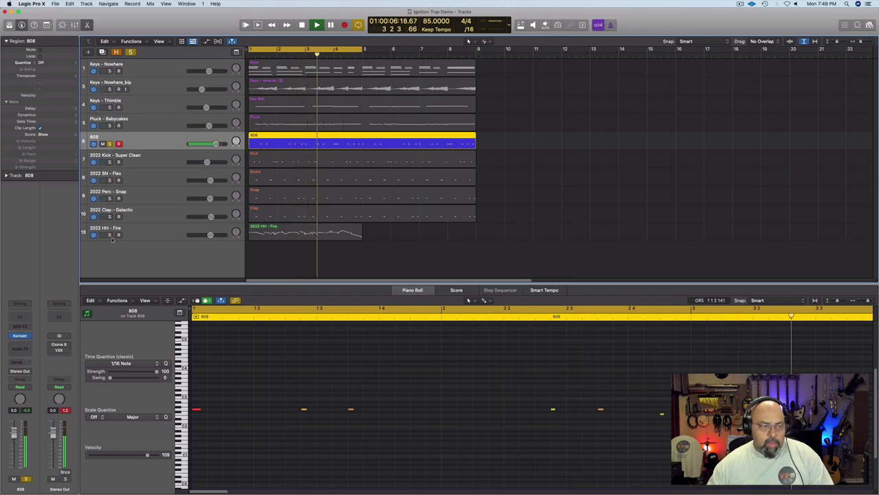
- Insert the Im A Music Mogul Wide plug-in on the 808 track and move its window below the track regions
left_click(28, 347)
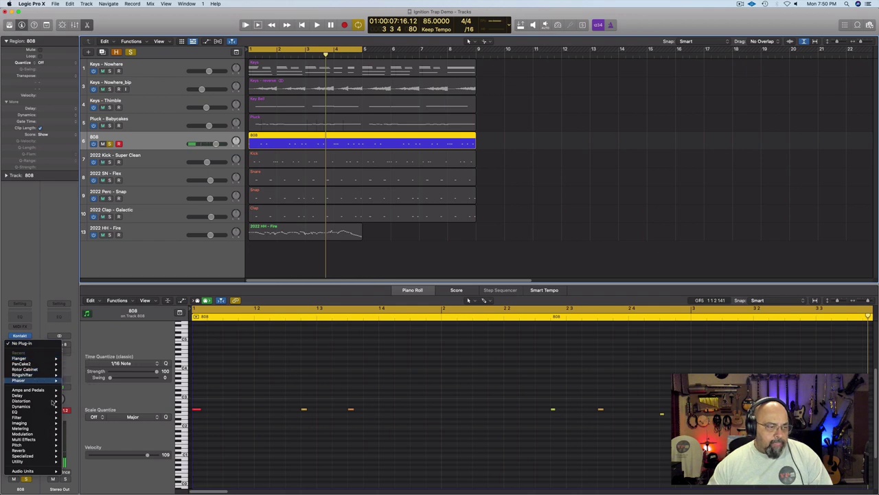
mouse_move(47, 470)
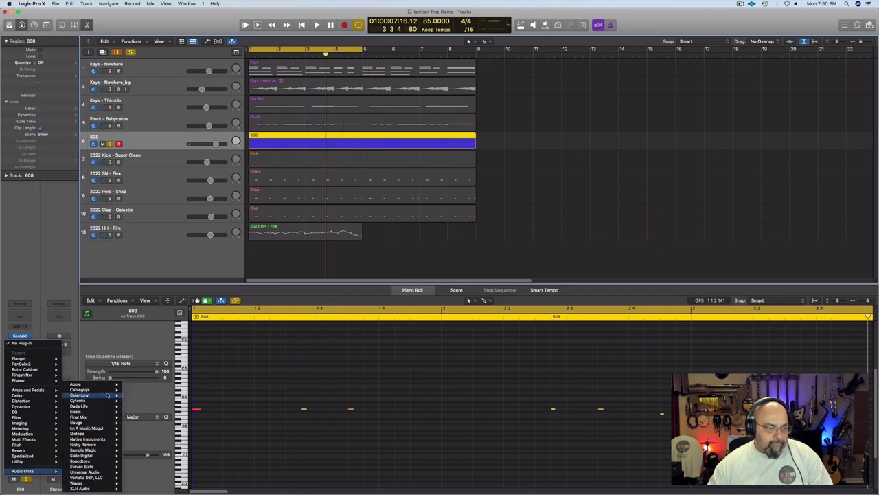
mouse_move(104, 428)
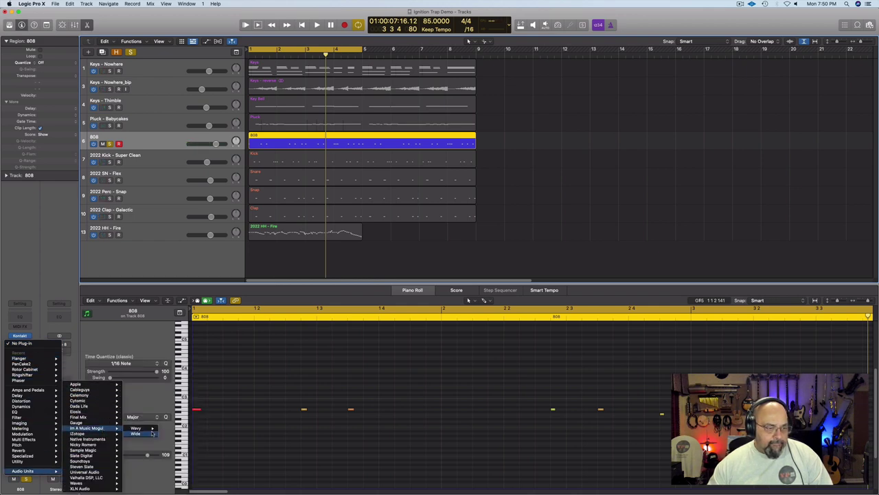
left_click(173, 434)
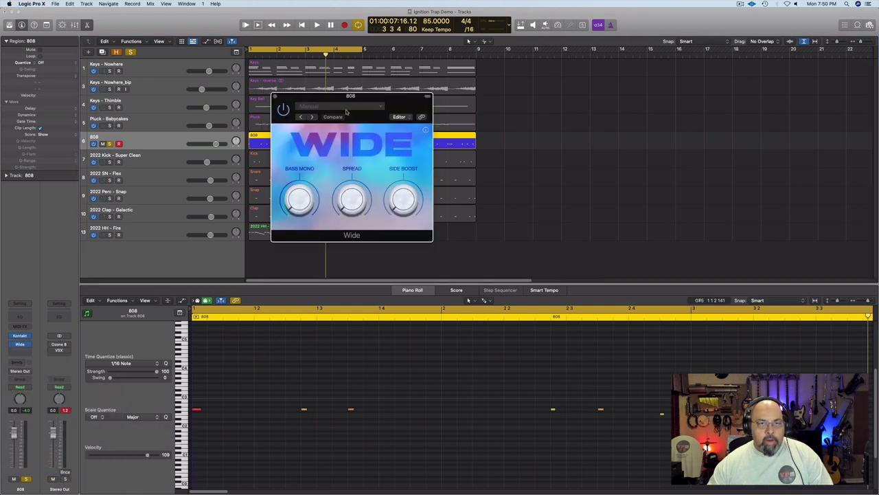
left_click_drag(396, 101, 427, 257)
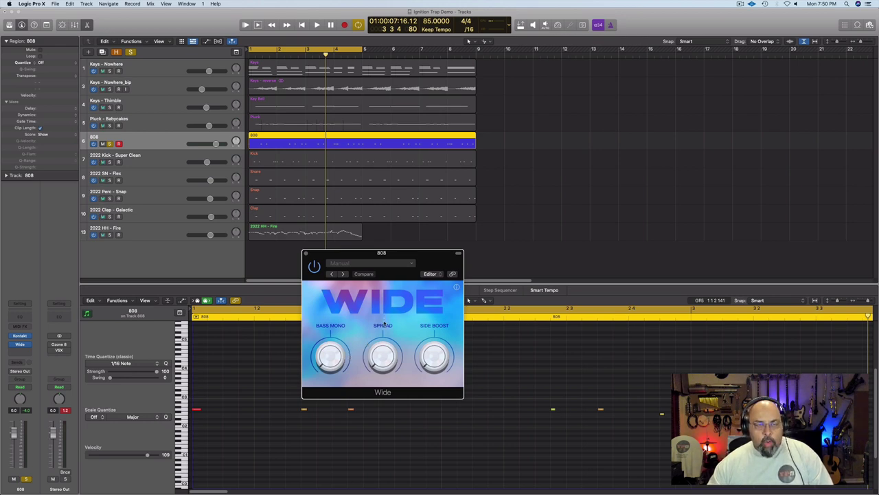
- Play the soloed 808 with Wide's Spread raised to maximum, trying Side Boost at about 14.3 dB before returning it to minimum
key("space")
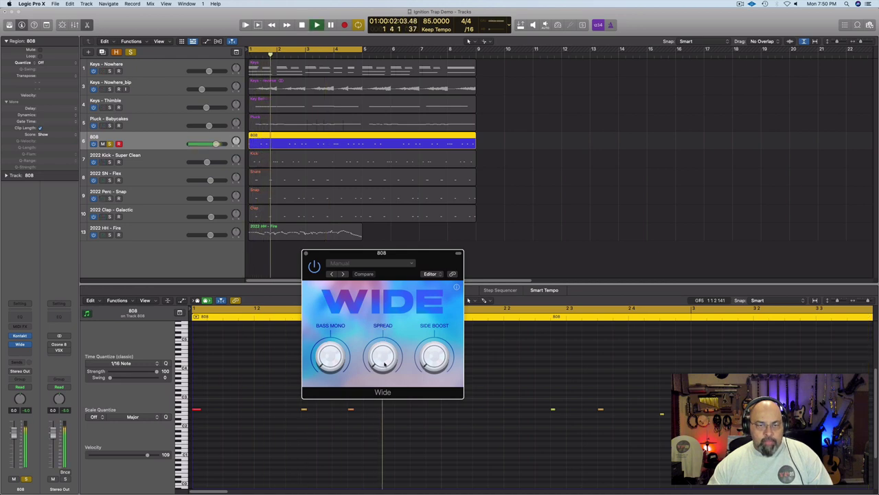
left_click_drag(384, 364, 379, 317)
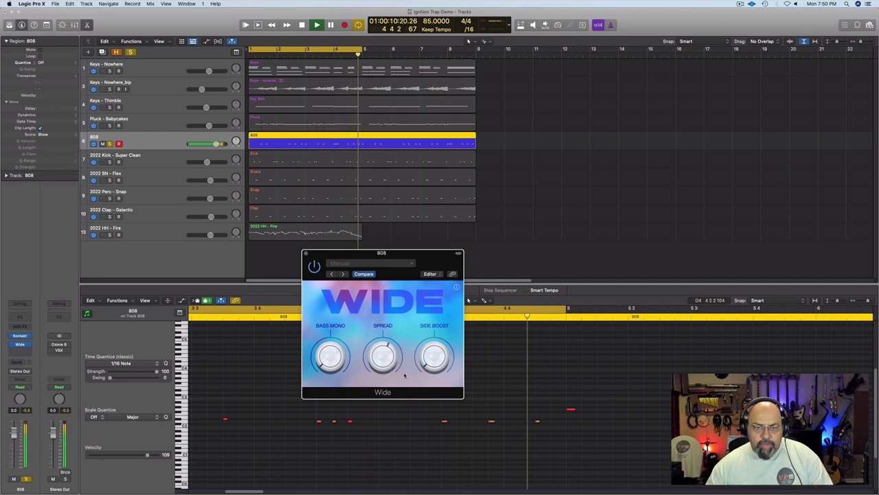
left_click_drag(338, 351, 376, 308)
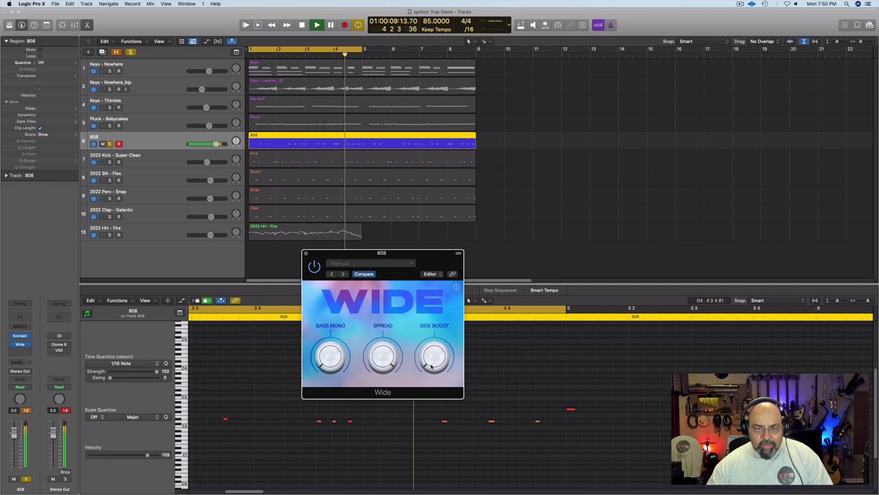
left_click_drag(431, 366, 431, 264)
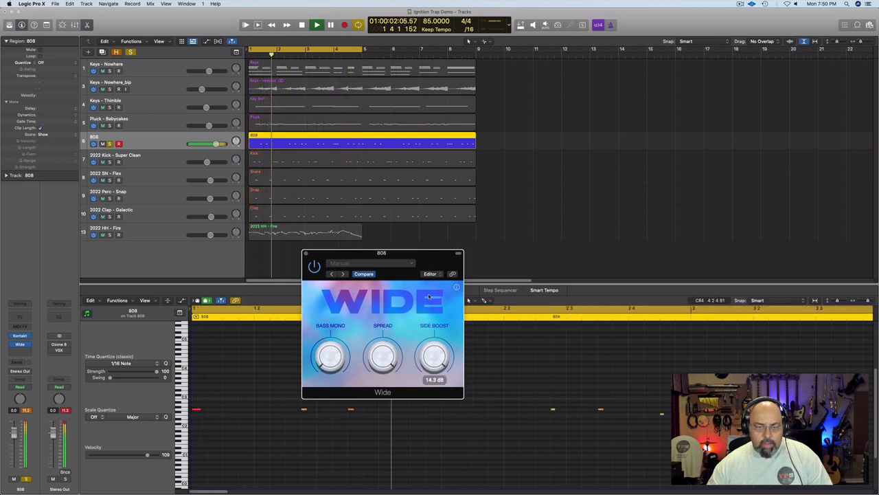
left_click_drag(430, 335, 431, 357)
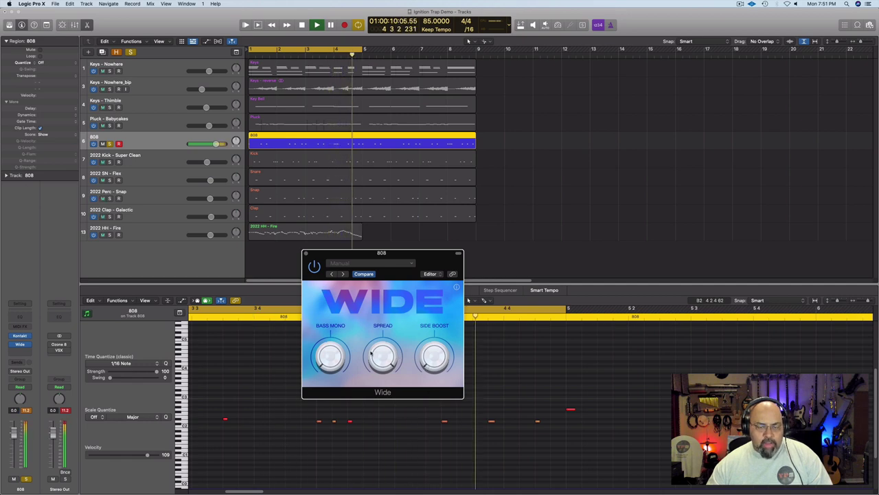
- Audition Wide's Bass Mono at 210 Hz and 0 Hz, and leave the knob about a third of the way up
mouse_move(330, 363)
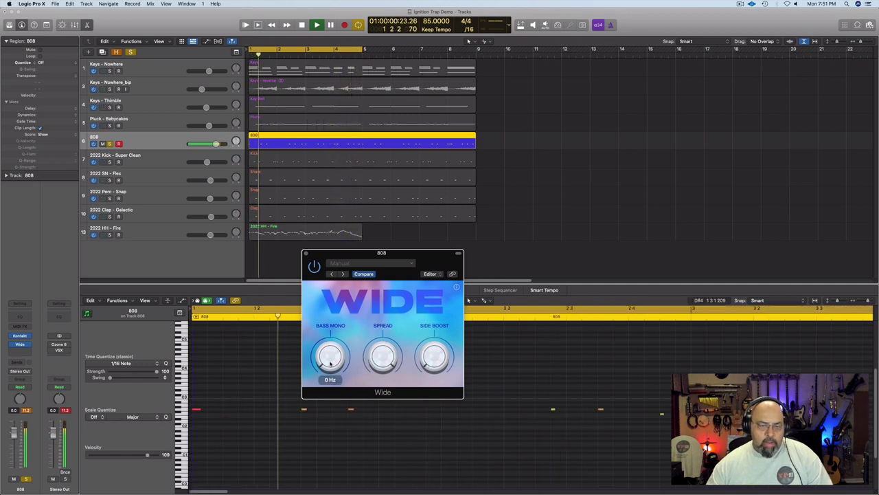
left_click_drag(331, 364, 328, 332)
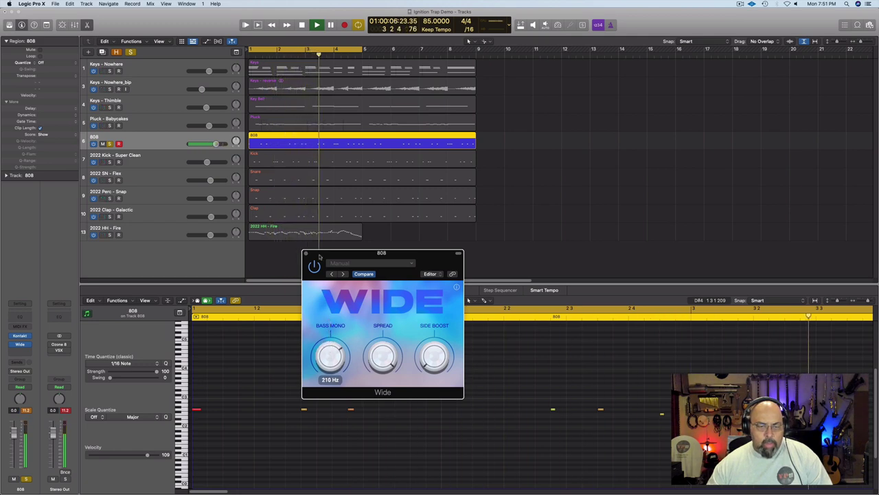
left_click_drag(321, 248, 325, 317)
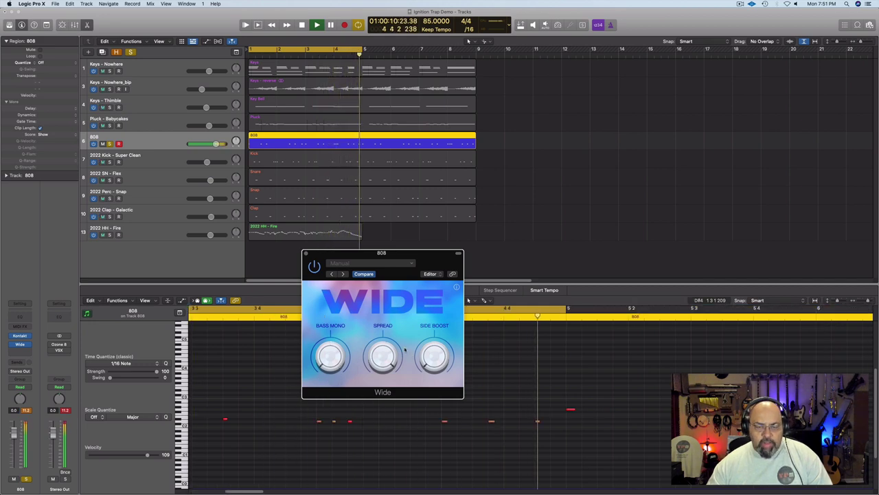
left_click_drag(327, 362, 325, 335)
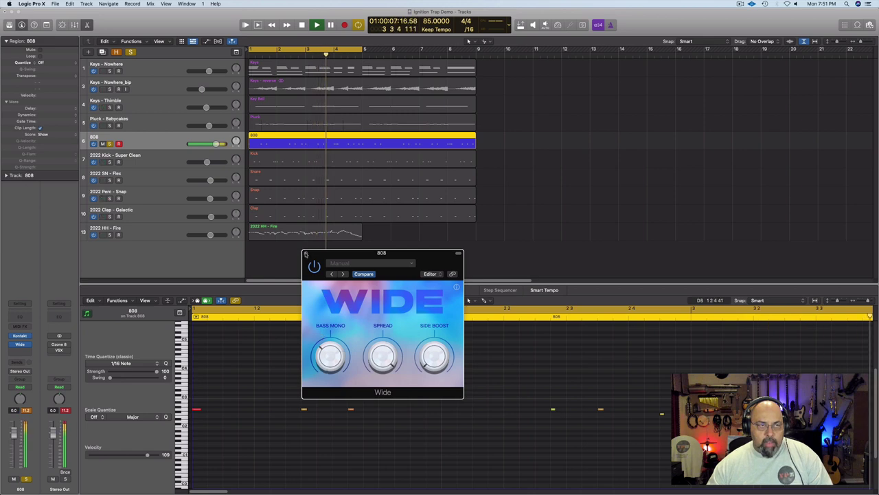
- Unsolo the 808 to hear it in the full beat, close the Wide plug-in and stop playback
left_click(130, 52)
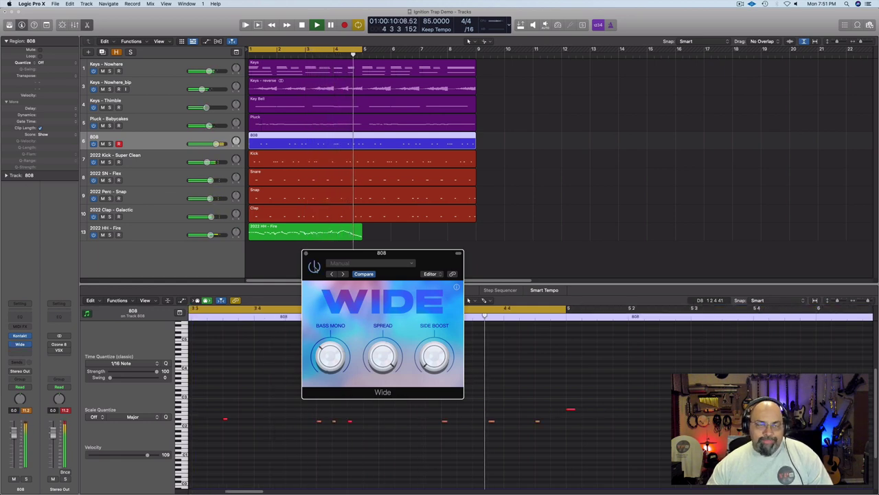
left_click(306, 254)
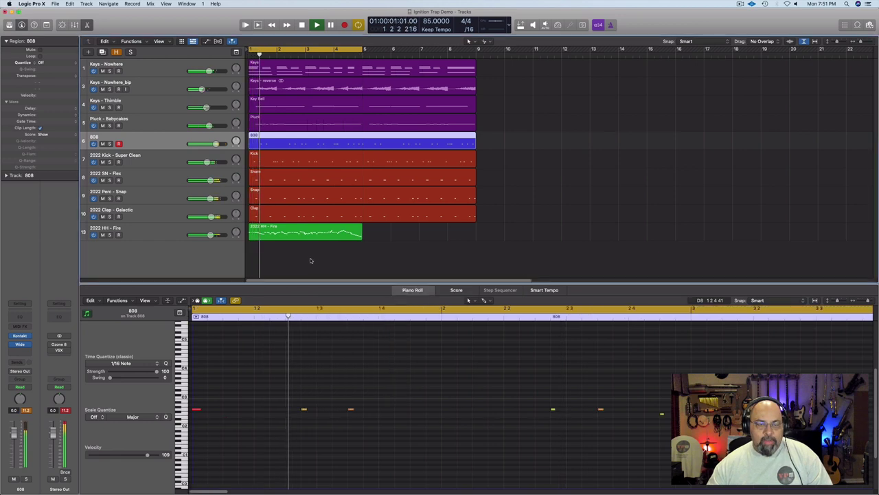
left_click(294, 271)
key("space")
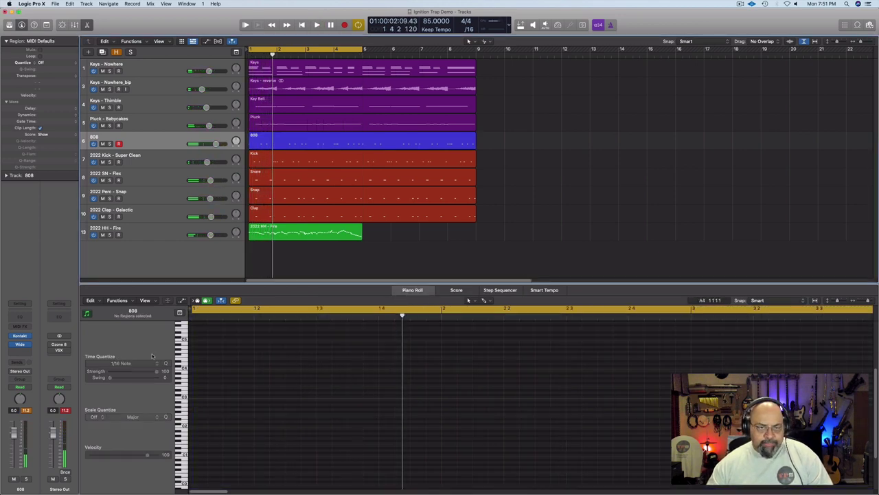
- Repeat the four-bar 2022 HH - Fire region once so the hi-hat fills bars 5 to 8
left_click(314, 234)
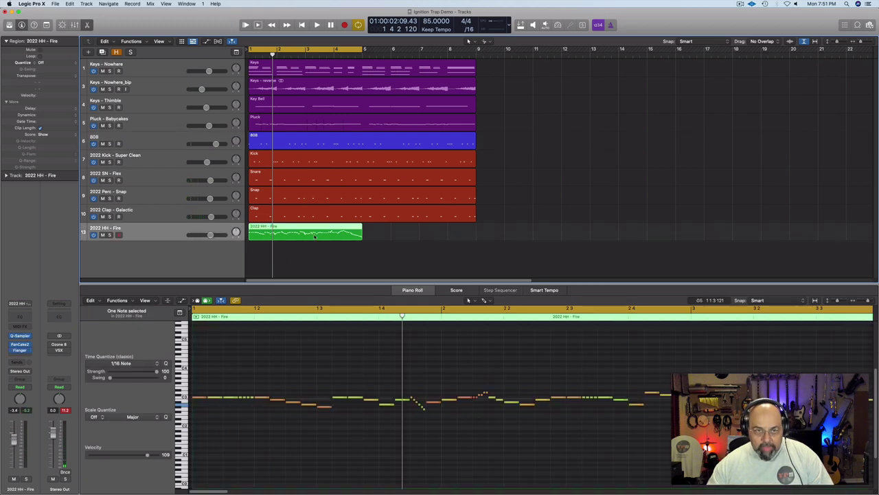
key("super+r")
left_click(412, 252)
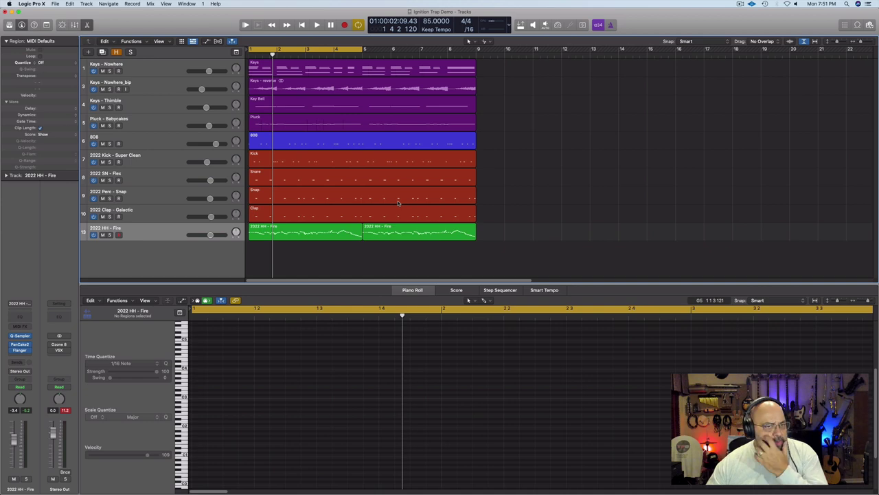
- Switch off the Keys - Nowhere, Keys - Nowhere_bip track 3, Keys - Thimble and Pluck - Babycakes tracks, and play with hidden tracks shown
left_click(163, 71)
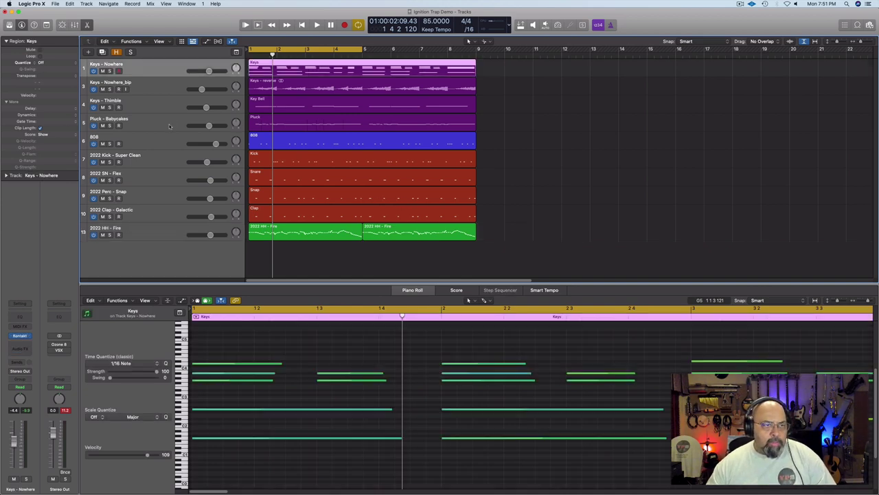
left_click(165, 124, "shift")
key("ctrl+m")
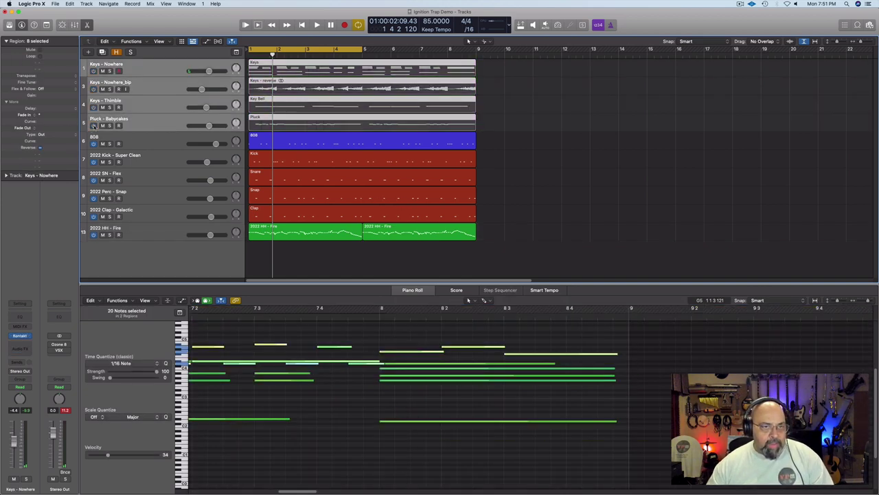
key("space")
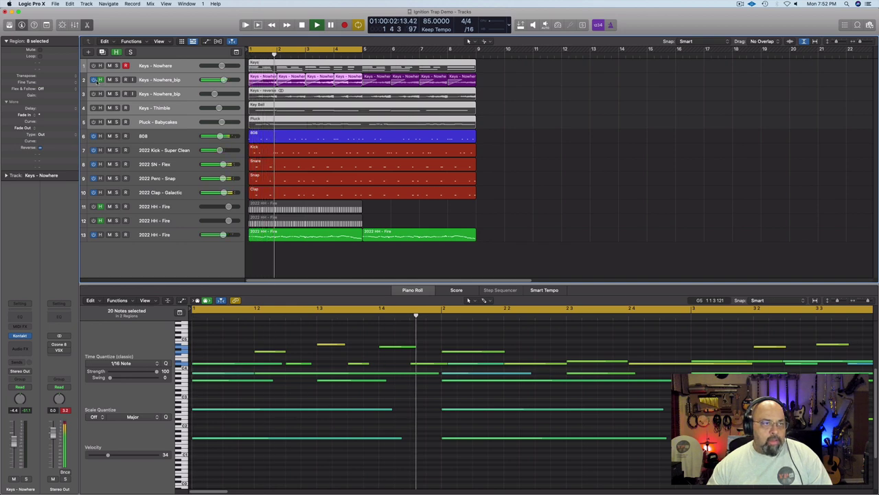
- Switch off and unhide Keys - Nowhere_bip track 2, and play the 808 and drums with the cycle range extended to eight bars
left_click(155, 80)
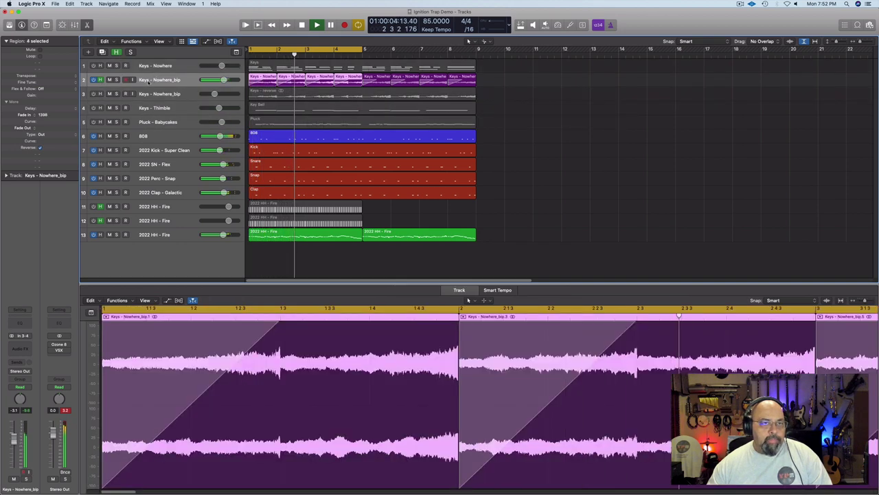
left_click(93, 80)
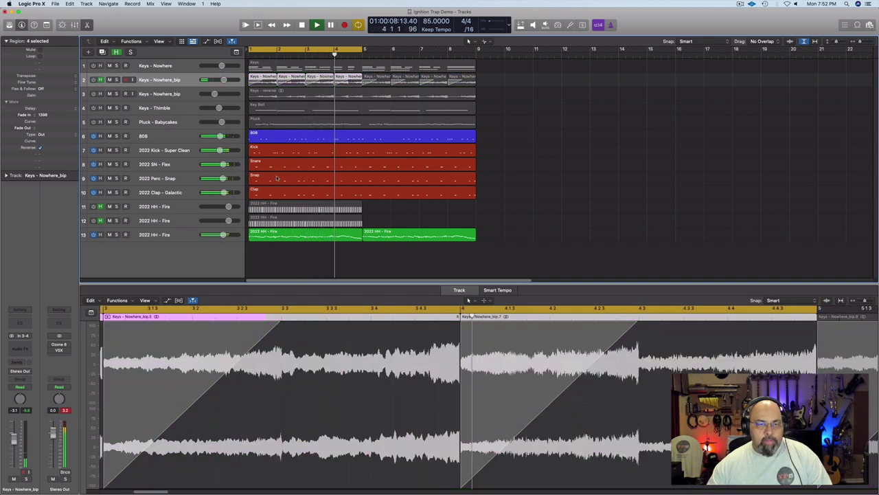
key("space")
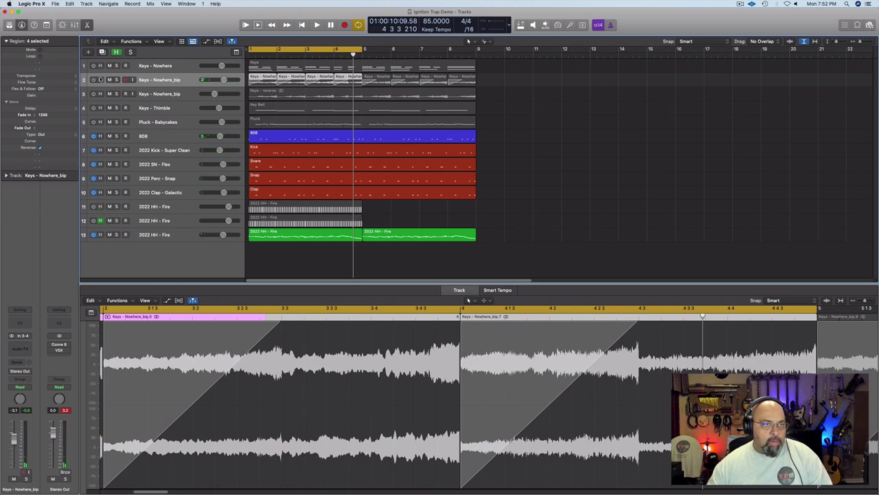
key("space")
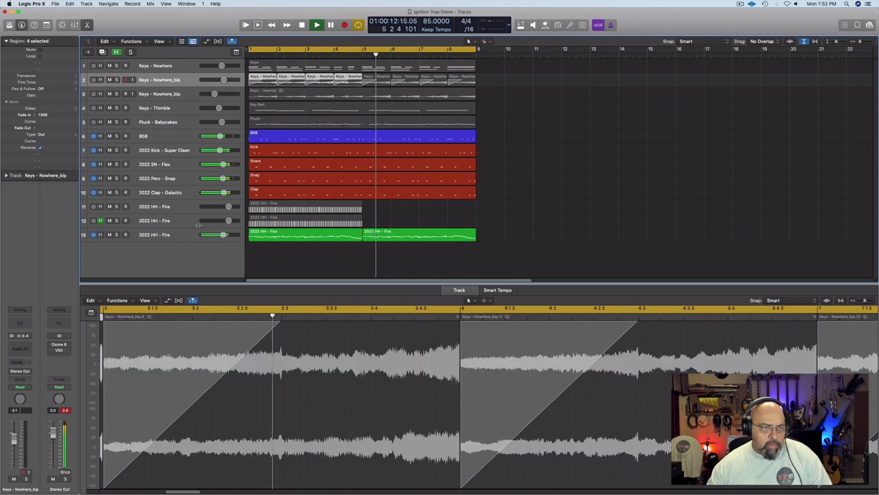
key("space")
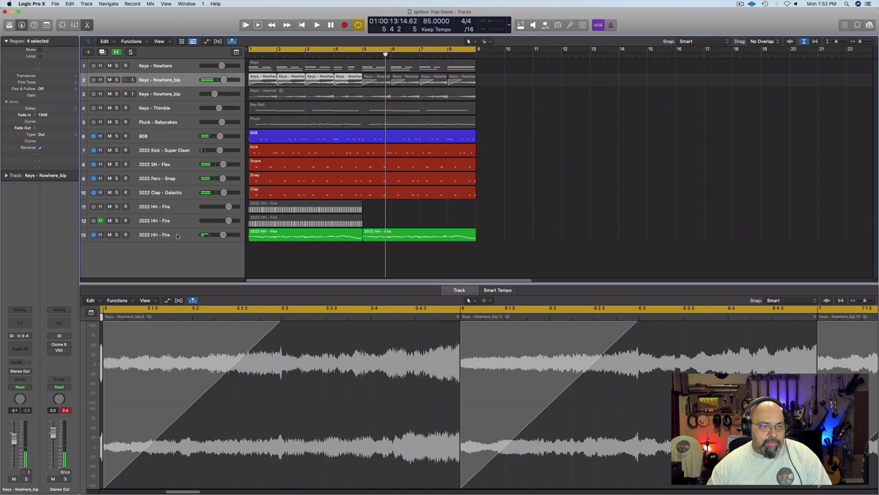
- Solo the 2022 HH - Fire hi-hat and the 2022 SN - Flex snare in turn to hear each alone, and unsolo both
left_click(118, 237)
left_click(116, 235)
key("space")
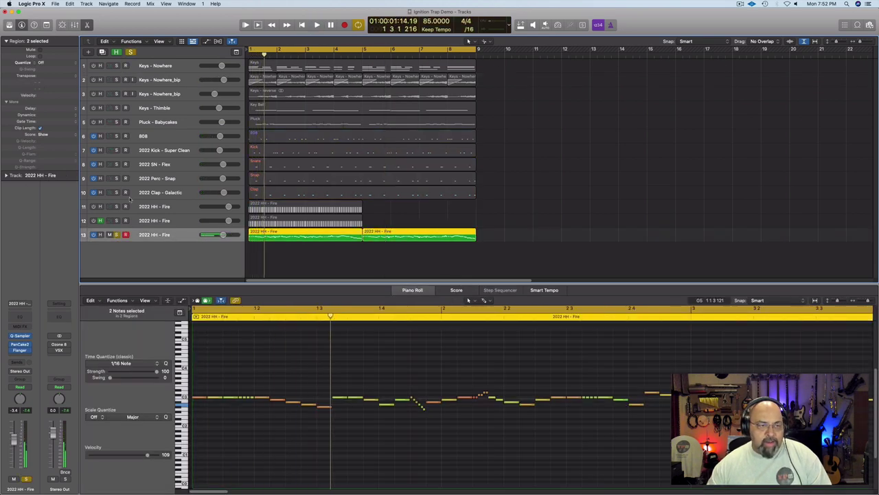
left_click(117, 235)
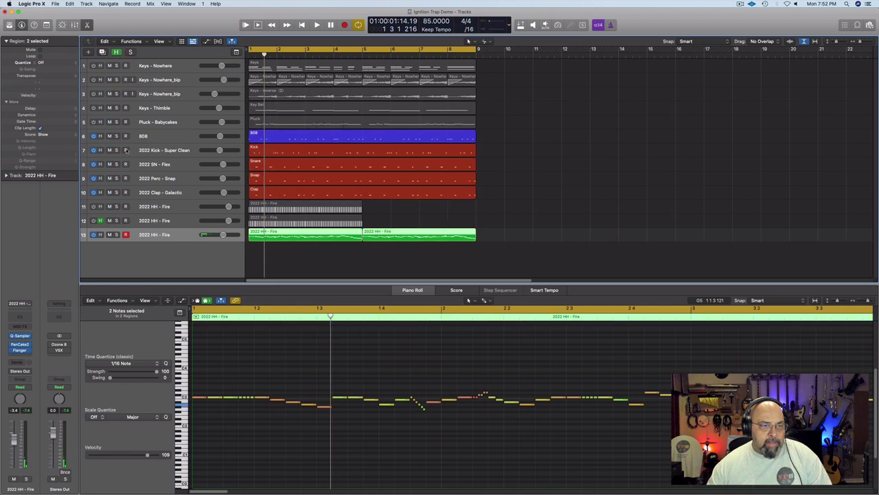
left_click(117, 165)
key("space")
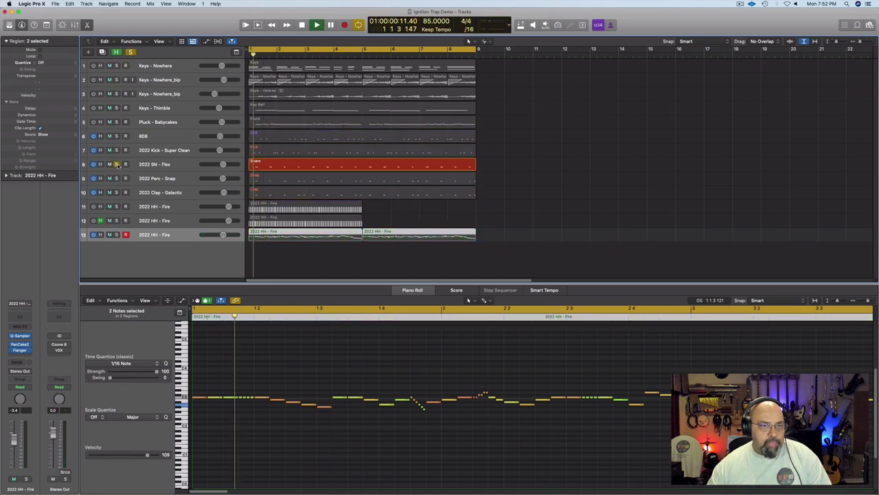
left_click(179, 164)
left_click(117, 164)
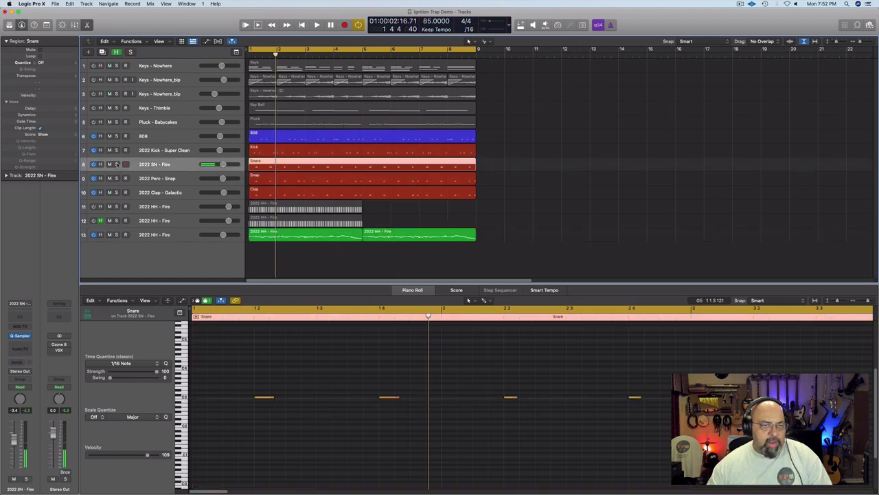
- Browse all files to the MOGUL Snare folder and preview 2022 SN - Tight.wav
left_click(870, 25)
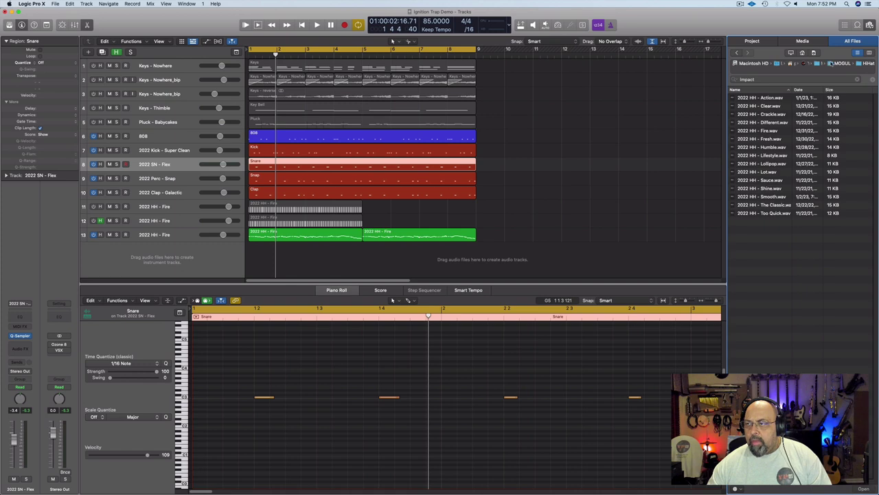
left_click(829, 63)
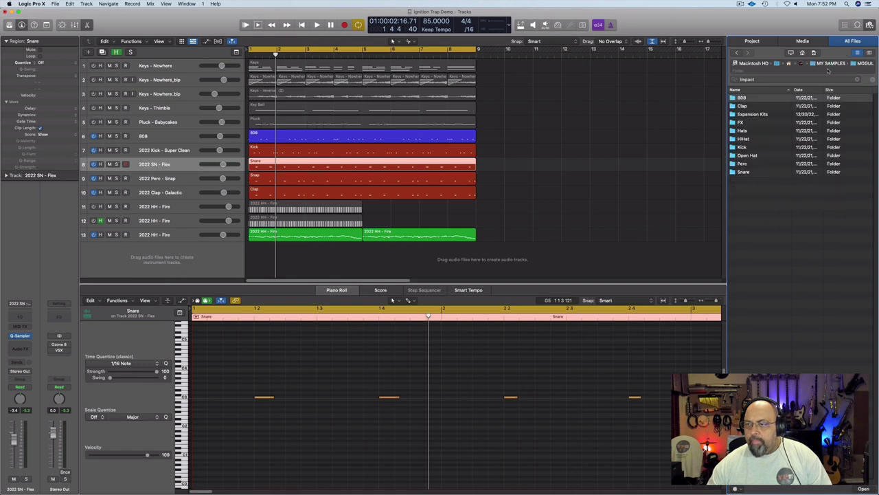
left_click(748, 172)
double_click(748, 172)
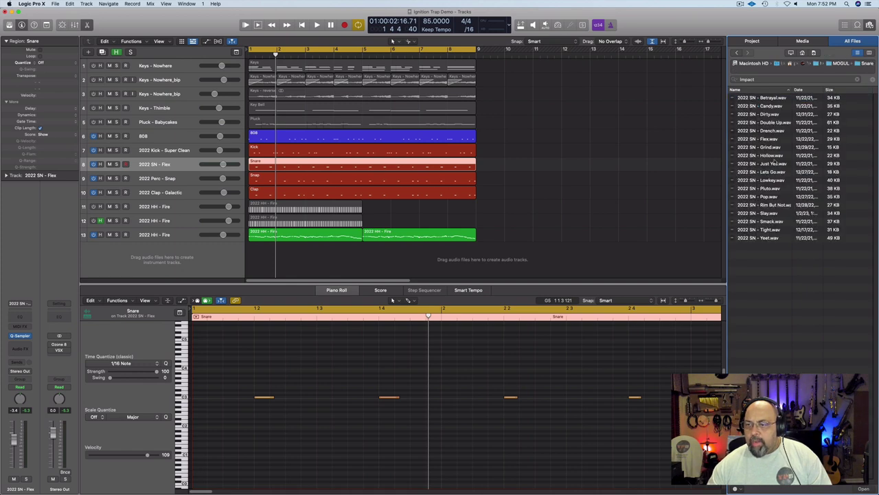
left_click(769, 230)
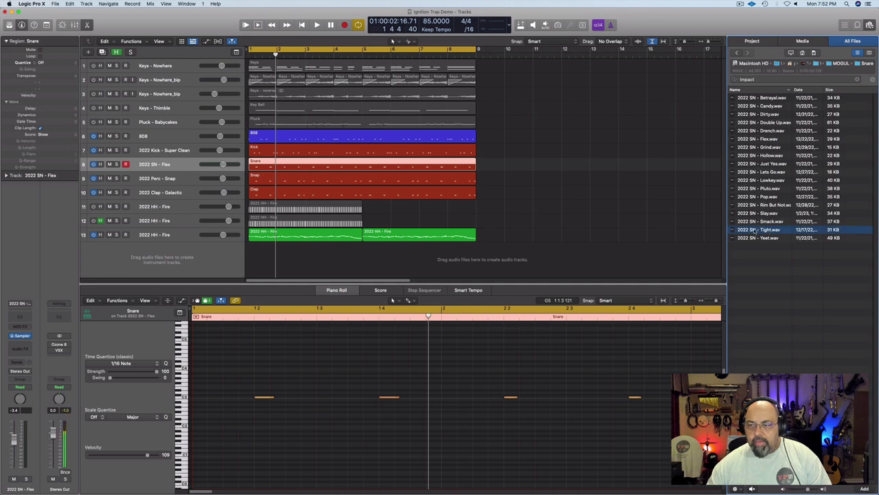
- Create a Quick Sampler (Original) track from 2022 SN - Tight.wav, close the sampler and place the track directly below 2022 SN - Flex
left_click_drag(756, 232, 147, 230)
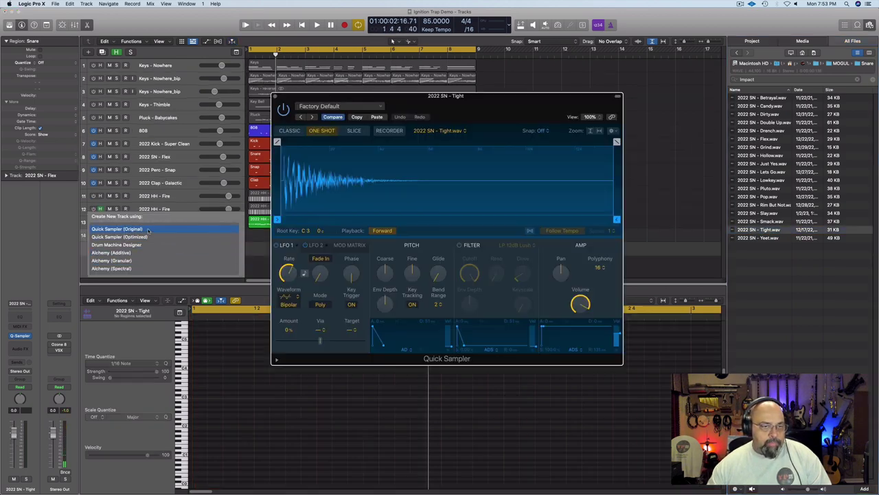
left_click(275, 97)
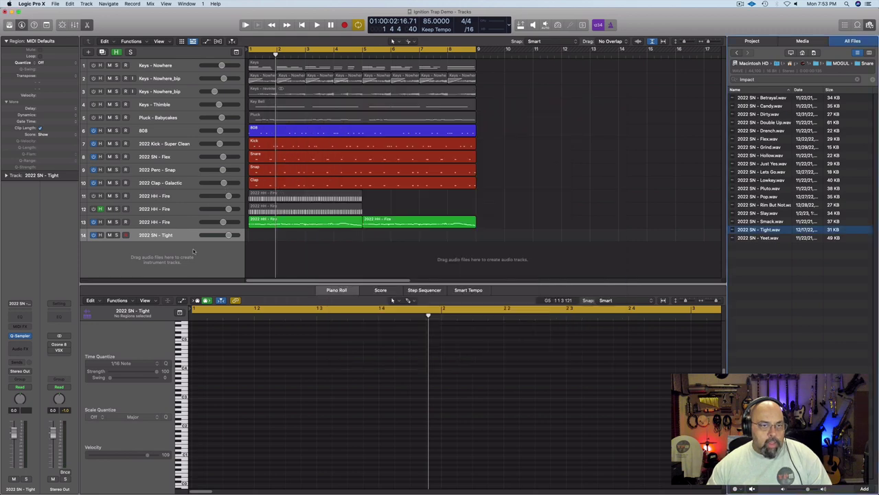
left_click_drag(182, 238, 187, 192)
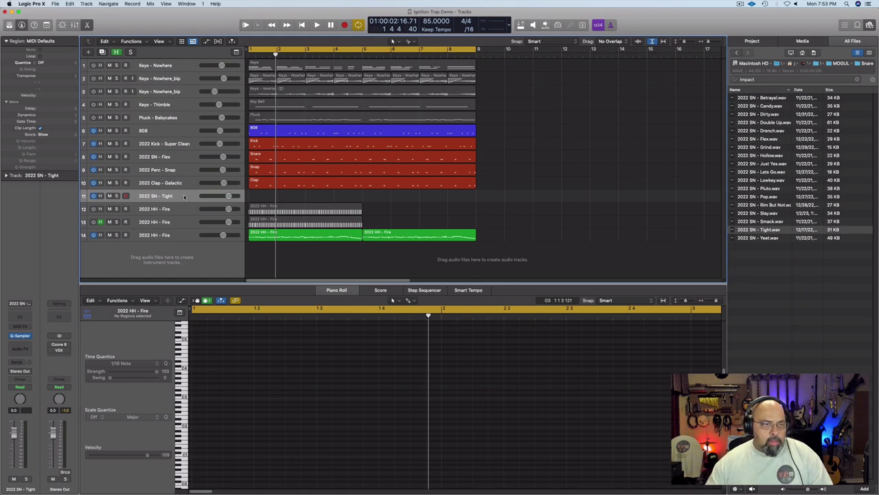
left_click_drag(184, 197, 188, 163)
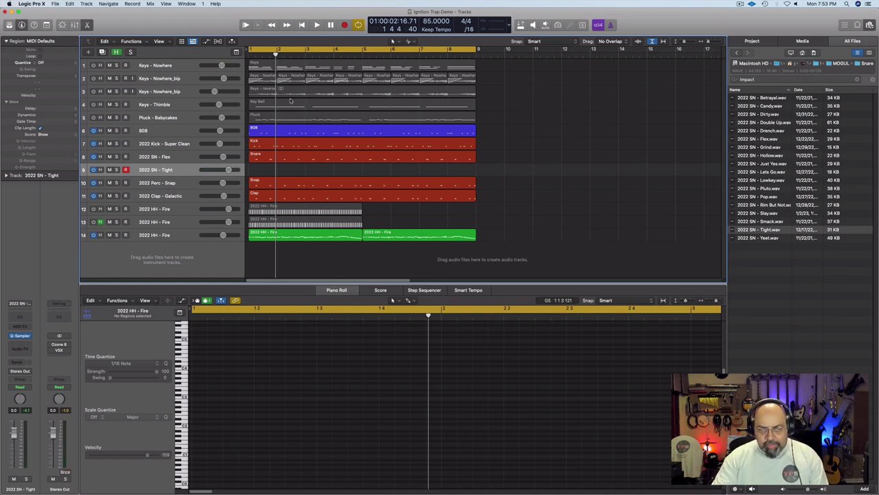
- Record a snare pattern on the 2022 SN - Tight track over bars 2 to 4 and quantize all its notes to 1/16
key("space")
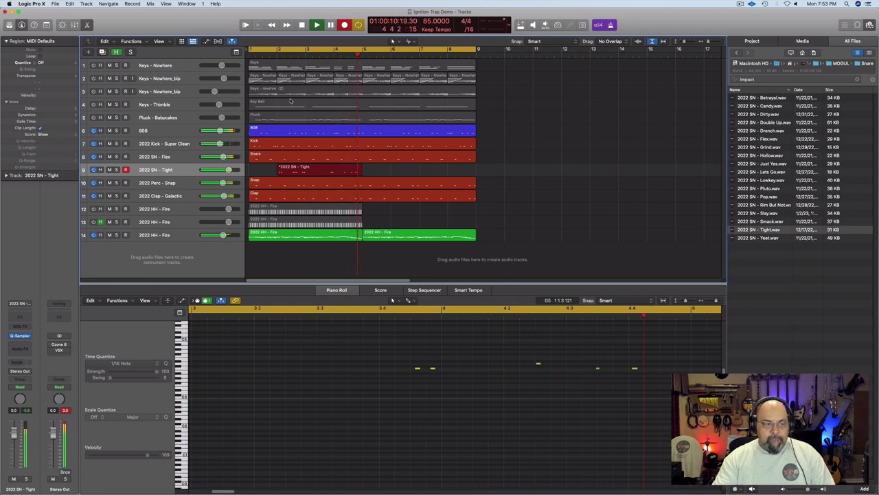
key("space")
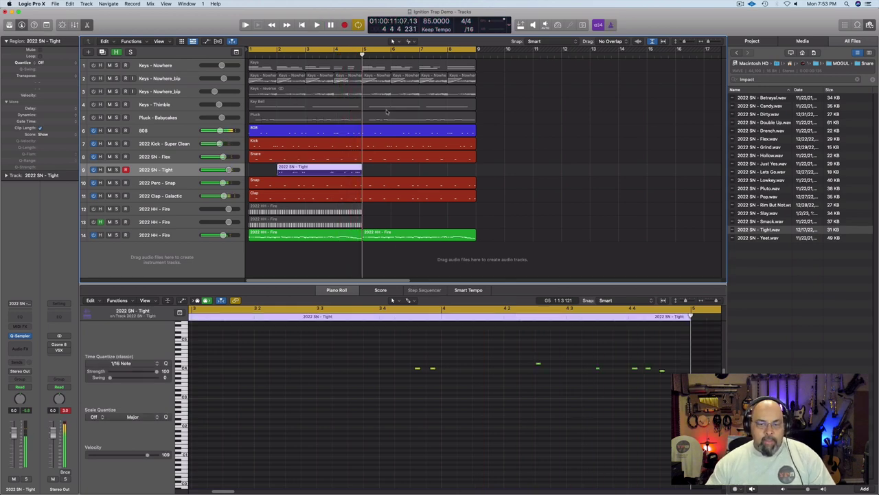
left_click(358, 389)
key("super+a")
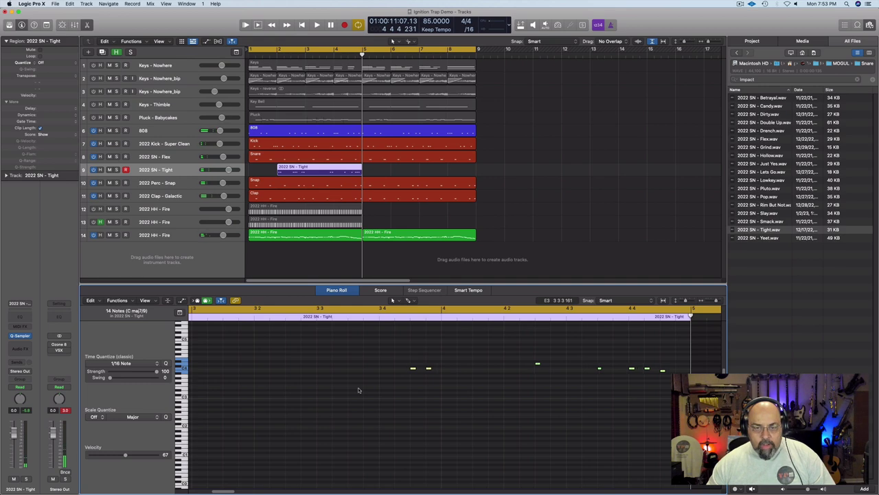
- Play back the 2022 SN - Tight pattern, copy its region to bar 6 and close the piano roll
key("Return")
key("space")
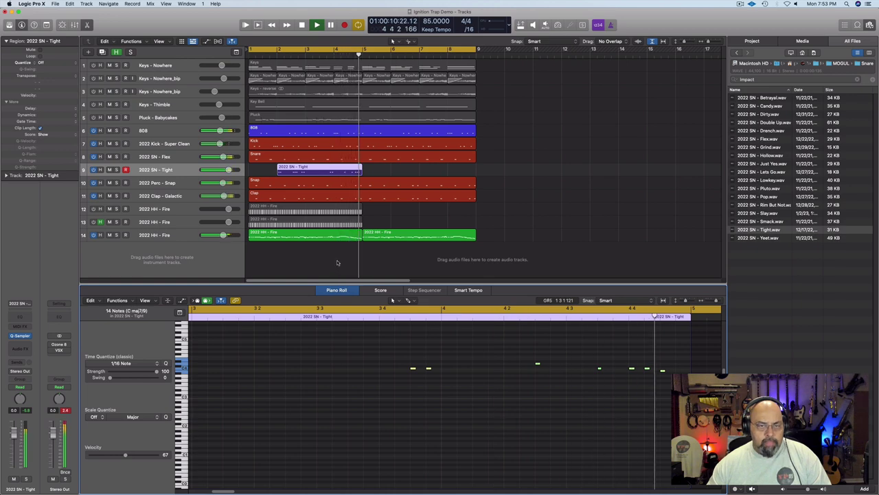
key("space")
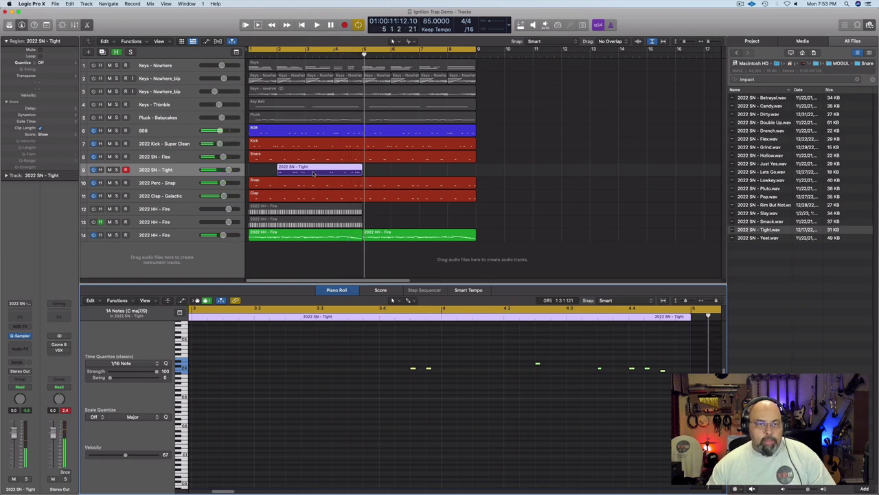
left_click_drag(313, 174, 428, 171)
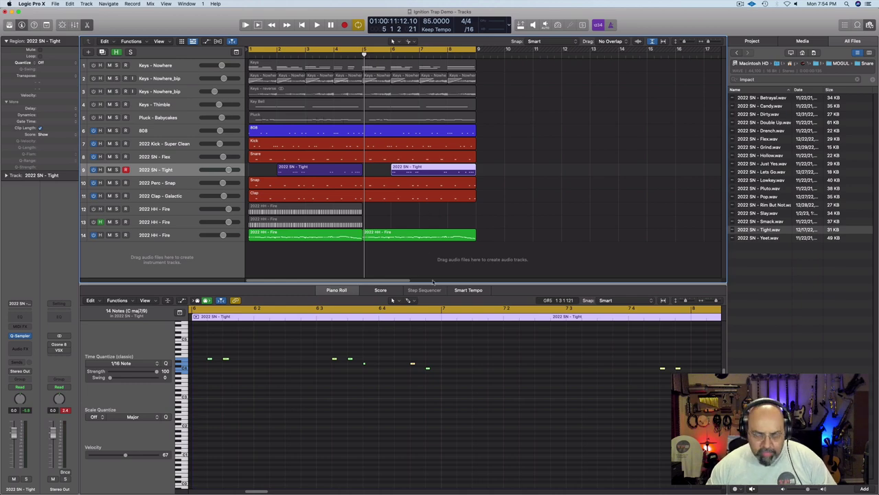
key("p")
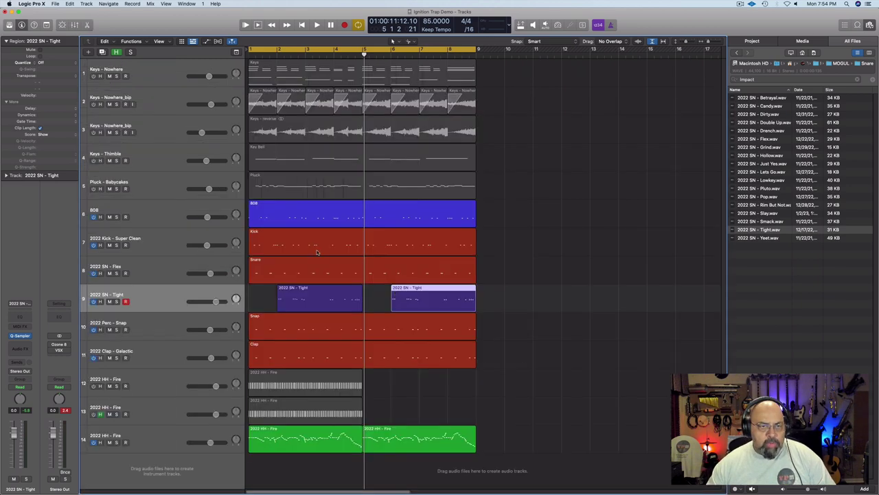
- Switch on the five melodic tracks from Keys - Nowhere to Pluck - Babycakes, play the full beat and turn off cycle mode
left_click(176, 68)
left_click(112, 198, "shift")
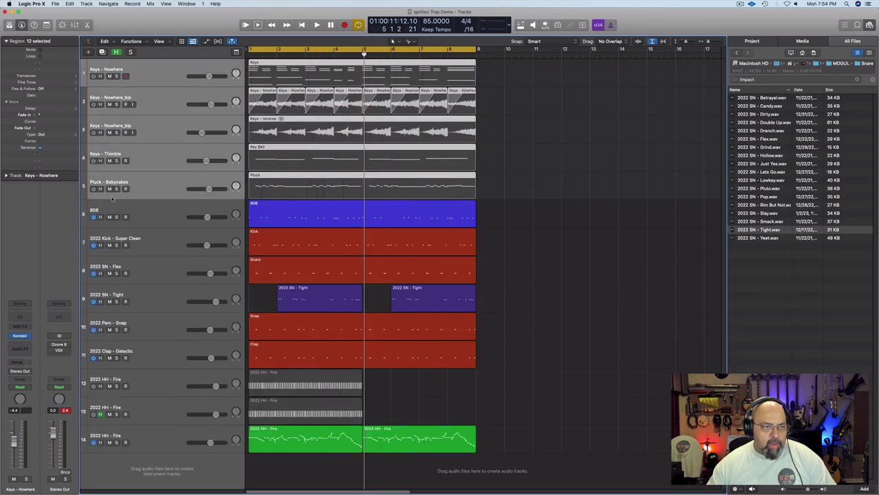
left_click(93, 189)
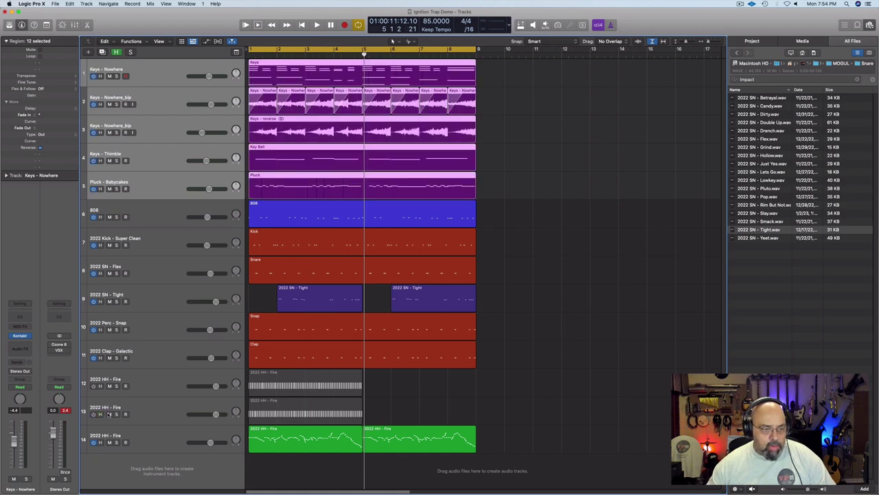
key("space")
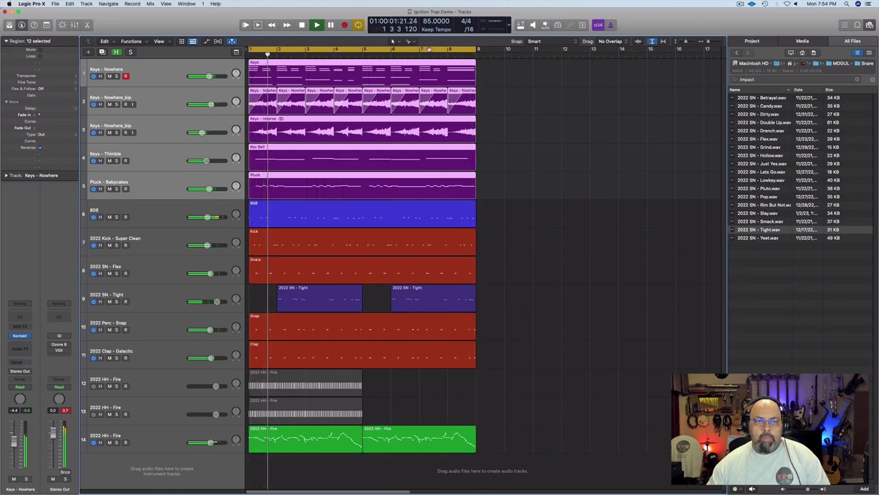
left_click(429, 51)
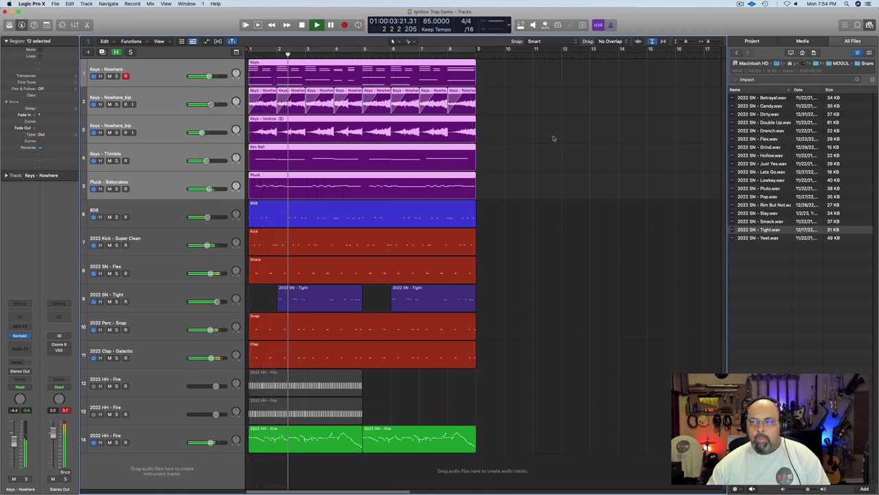
key("space")
- Hide the file browser and delete the two switched-off 2022 HH - Fire tracks with their regions
left_click(869, 25)
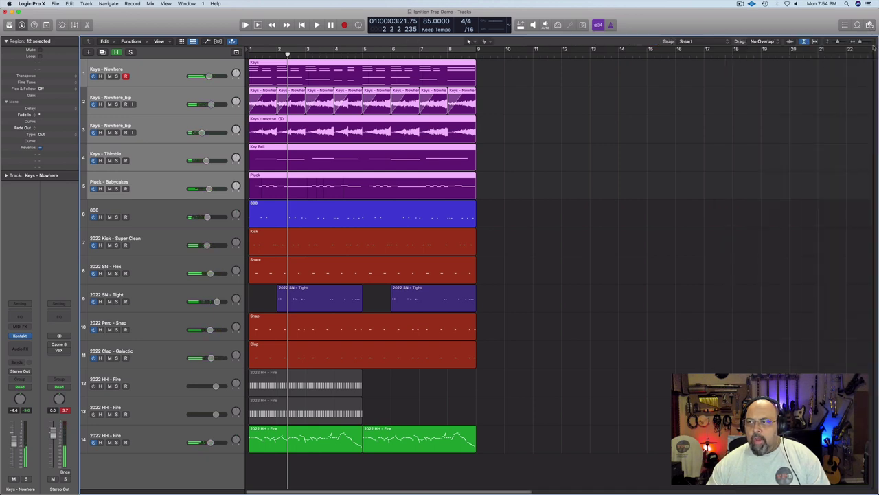
left_click_drag(858, 41, 854, 44)
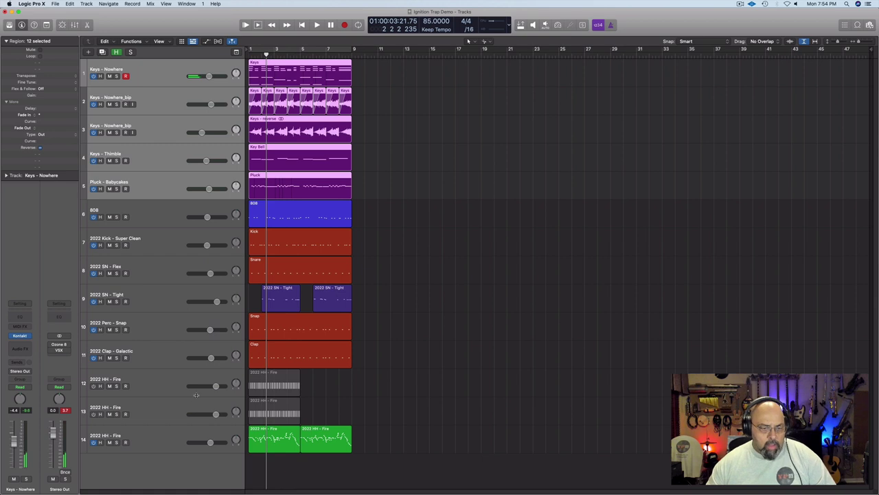
left_click(170, 383)
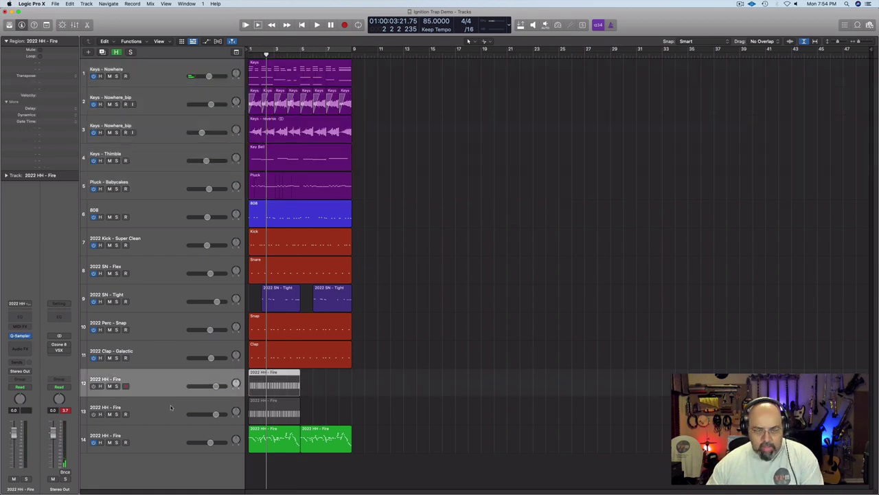
left_click(171, 410)
key("super+BackSpace")
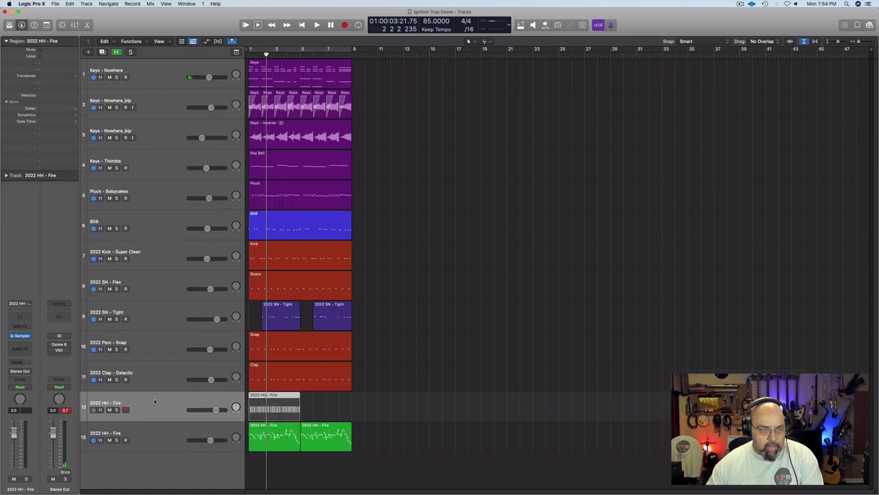
left_click(159, 411)
key("super+BackSpace")
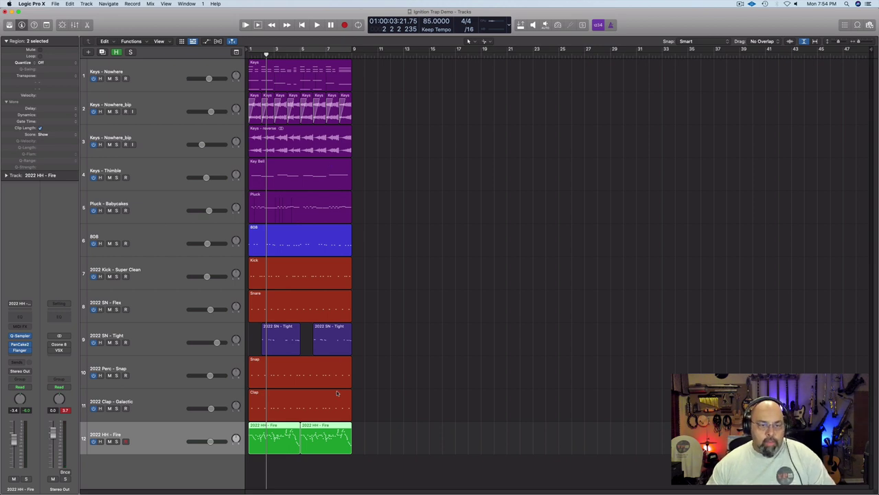
- Join the two 2022 SN - Tight regions and extend the joined region's start back to bar 1
left_click_drag(387, 336, 285, 341)
key("super+j")
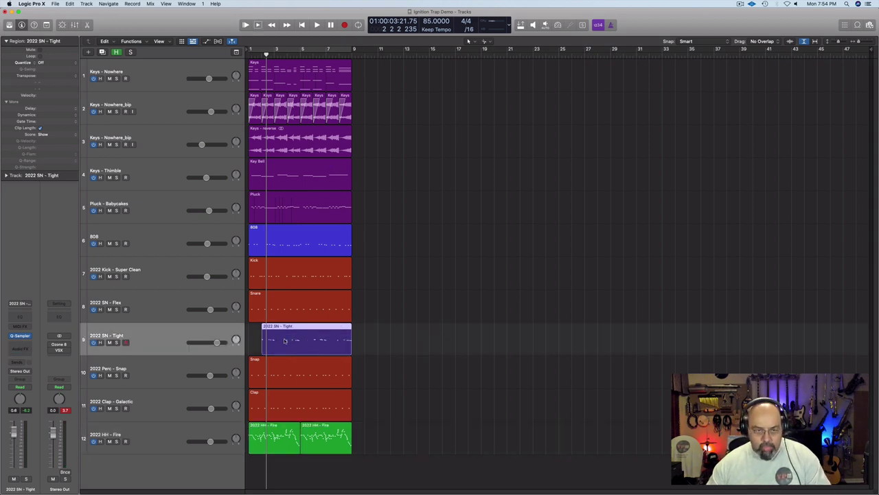
left_click(382, 325)
left_click(263, 351)
left_click(258, 351)
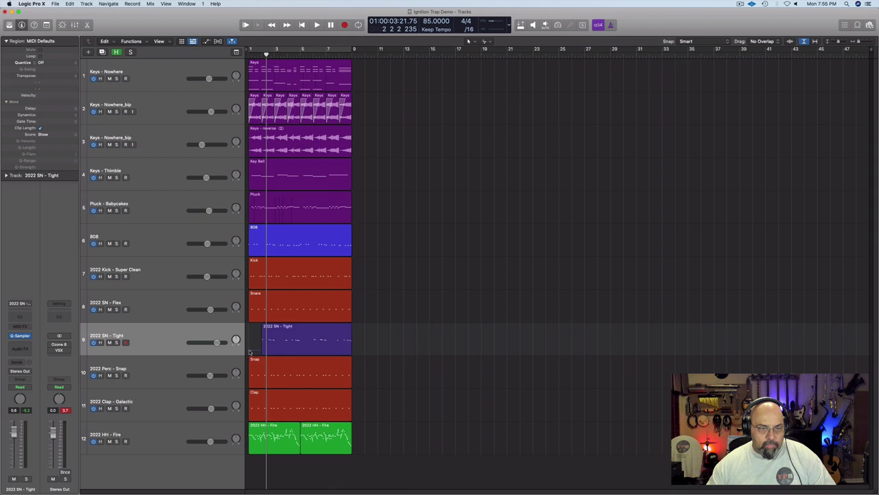
left_click(266, 351)
left_click_drag(261, 351, 249, 350)
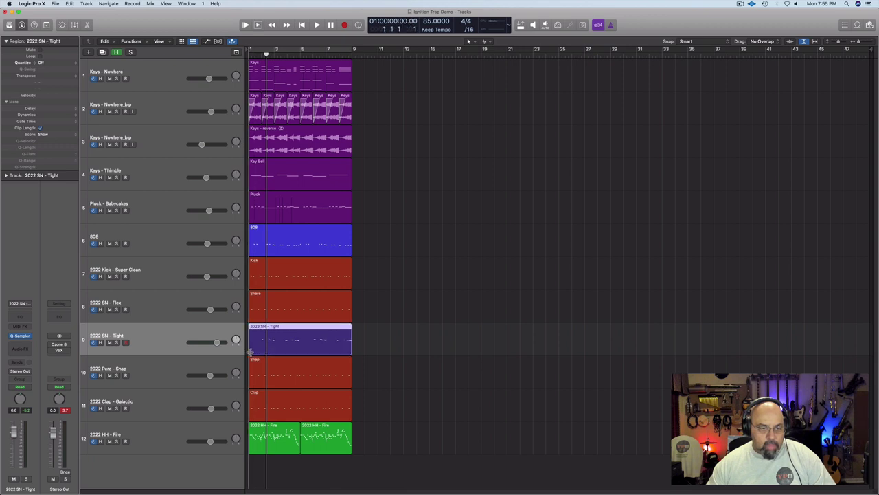
left_click(359, 347)
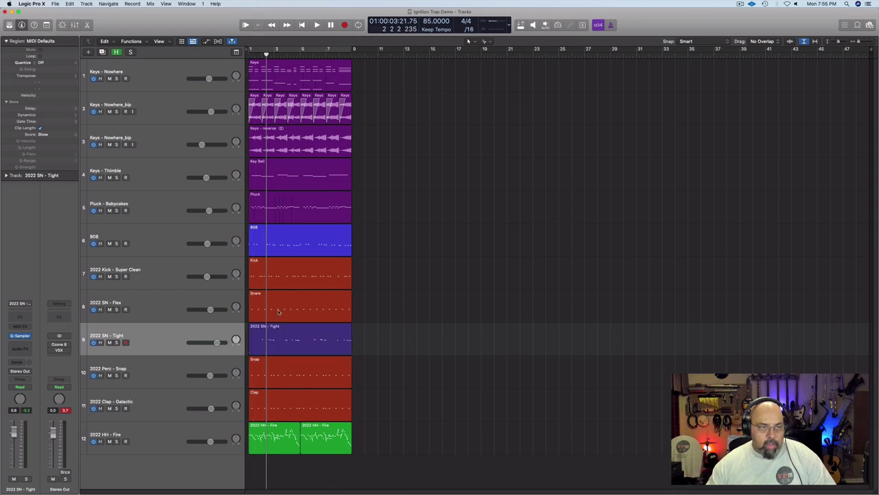
- Color the regions of all drum tracks from 2022 Kick - Super Clean to 2022 HH - Fire red
left_click(177, 269)
left_click(180, 430, "shift")
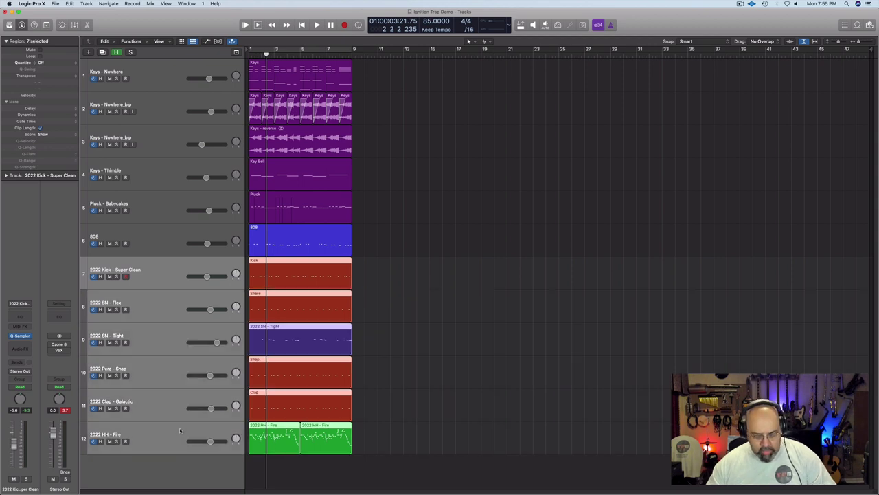
key("alt+c")
left_click(333, 392)
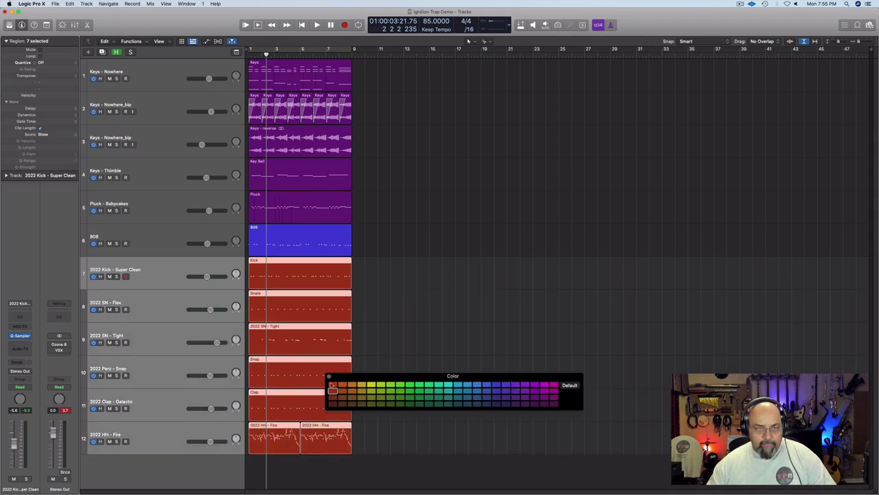
left_click(329, 376)
left_click(414, 346)
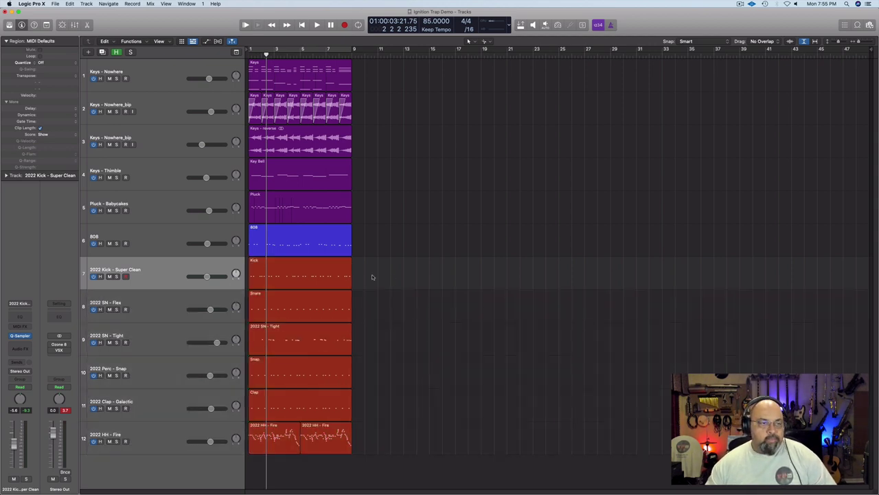
- Play the beat briefly, return to the project start and join the two 2022 HH - Fire regions into one
key("space")
key("space")
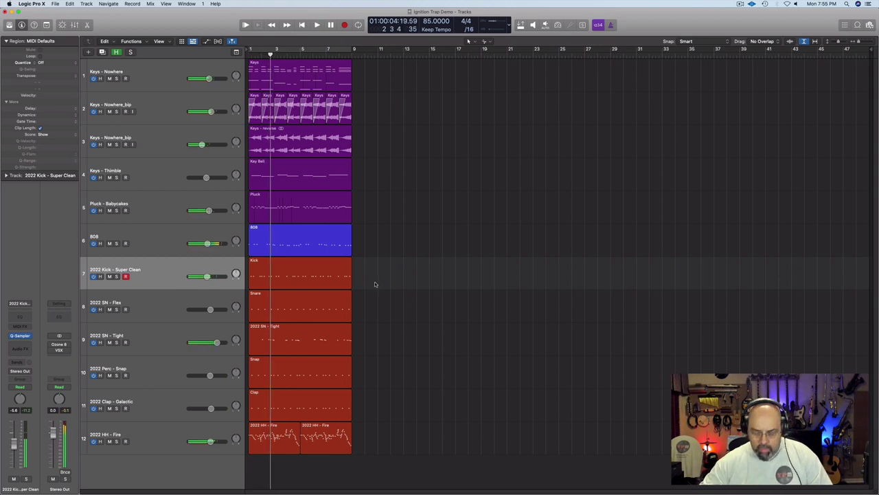
key("Return")
left_click_drag(348, 479, 283, 86)
key("super+j")
- Try to repeat the selected regions of all tracks twice, and undo the repeats
left_click(303, 465)
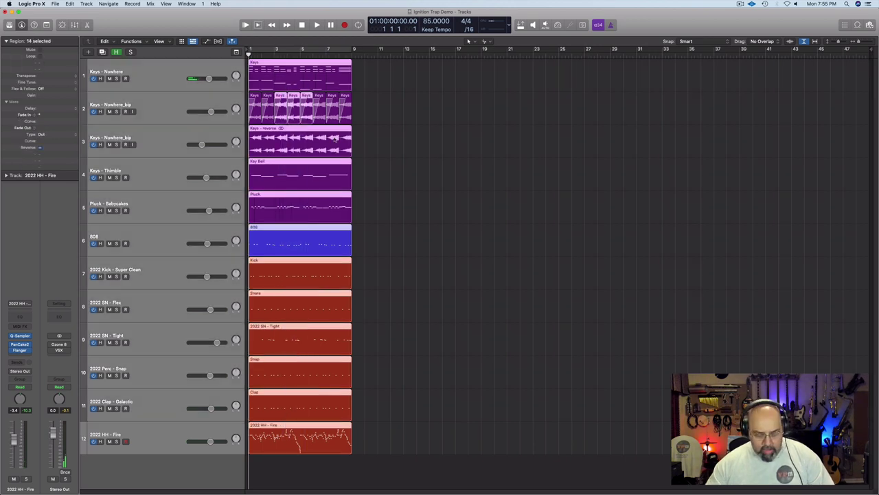
key("super+r")
key("super+r")
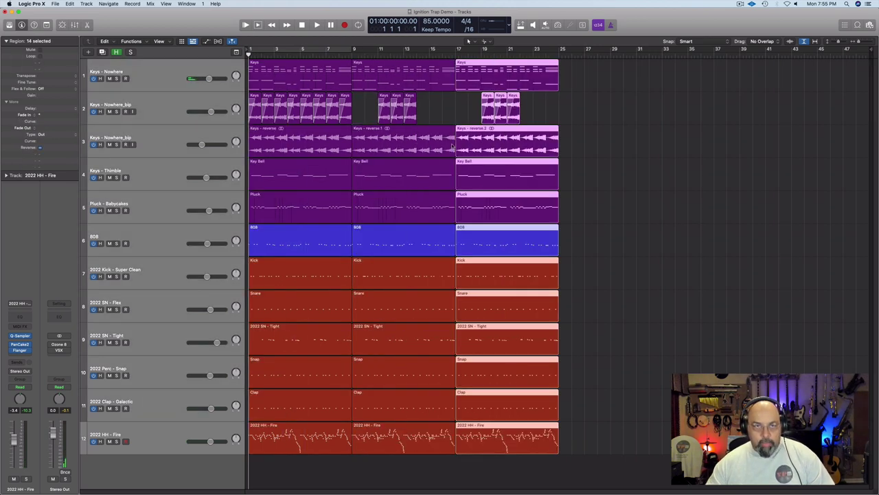
key("super+z")
key("super+z")
key("super+z")
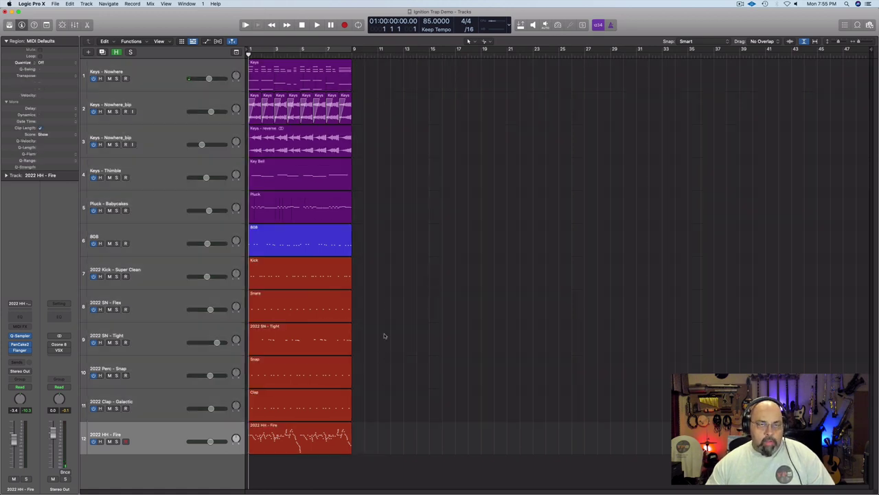
- Join the eight short reversed regions on the first Keys - Nowhere_bip track into one audio region
left_click_drag(359, 106, 252, 110)
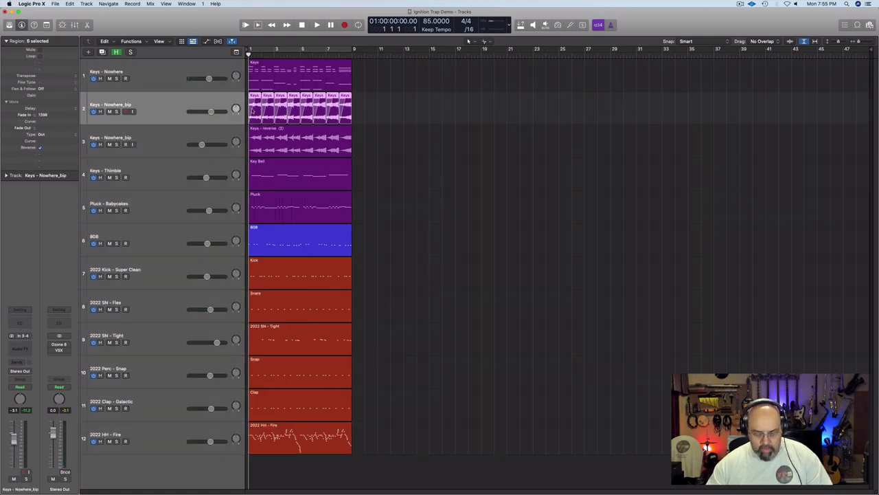
key("super+j")
left_click(491, 159)
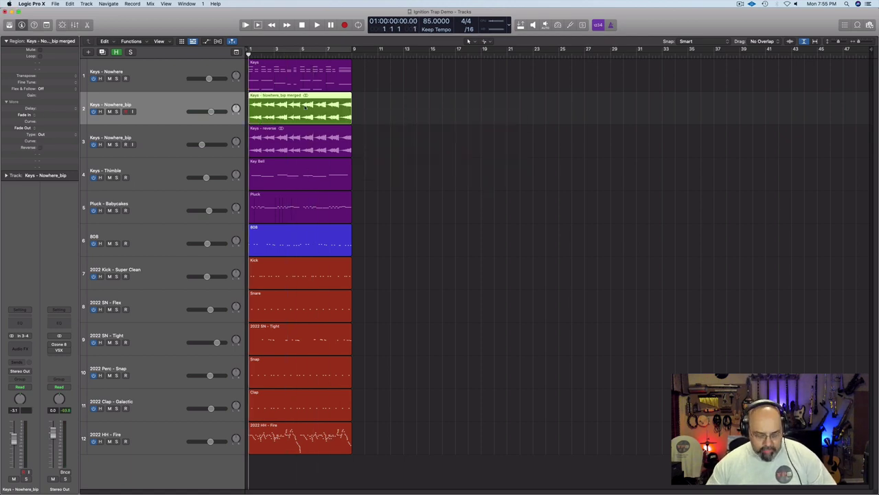
- Color the merged Keys - Nowhere_bip region the same dark purple as the other melodic regions
key("alt+c")
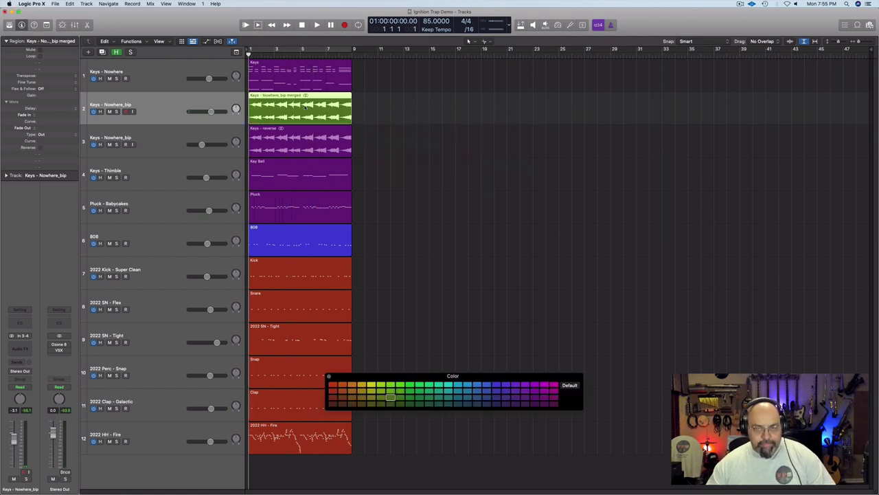
left_click(535, 392)
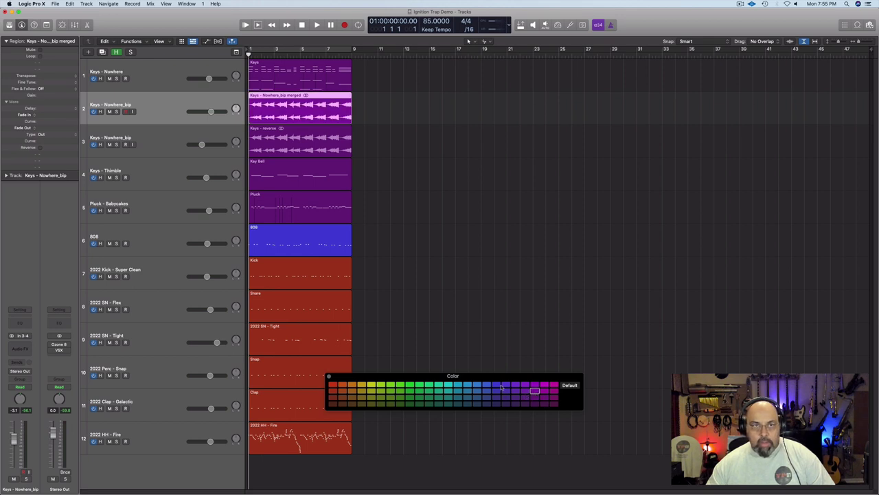
left_click(525, 391)
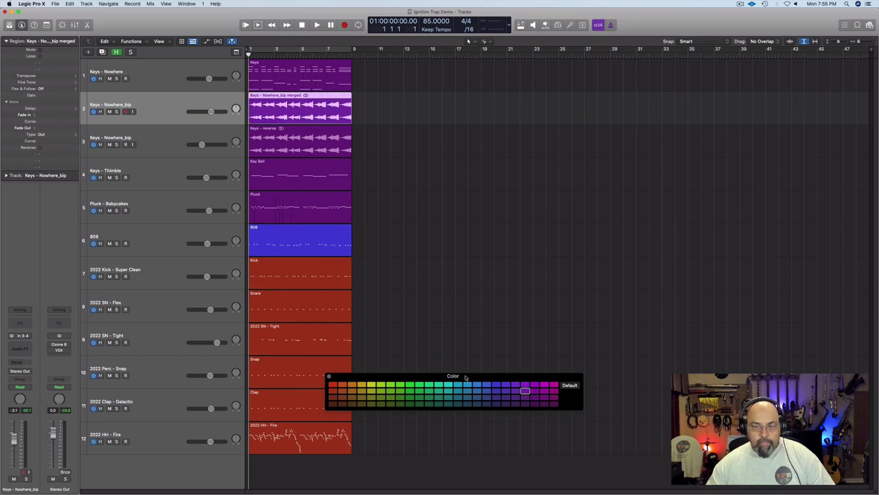
left_click(535, 397)
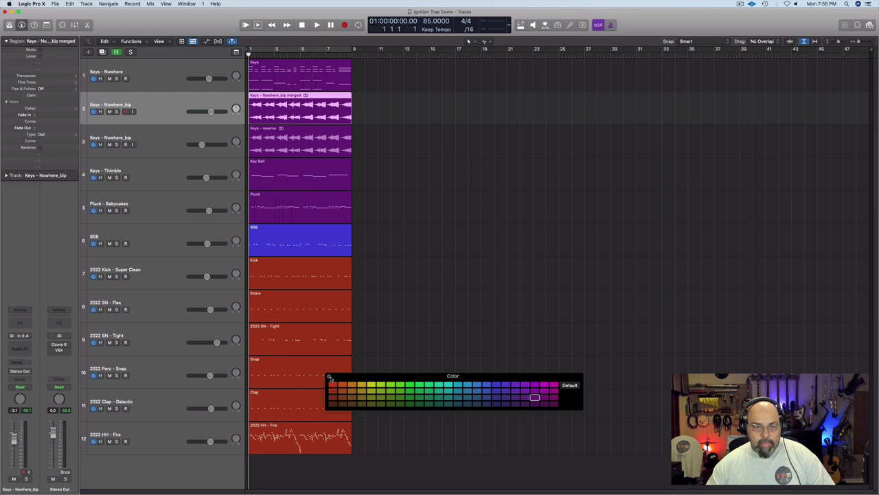
left_click(329, 377)
left_click(400, 359)
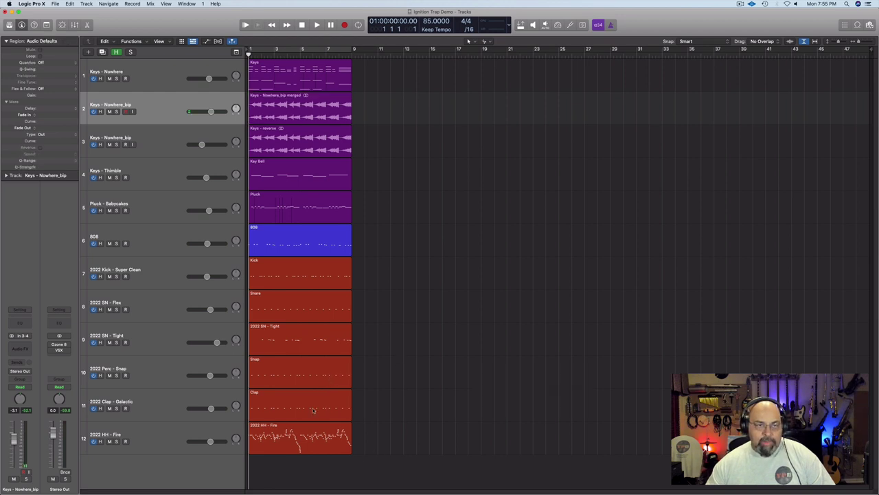
- Select the eight-bar regions on all twelve tracks and repeat them five times, back to back
left_click_drag(320, 467, 290, 83)
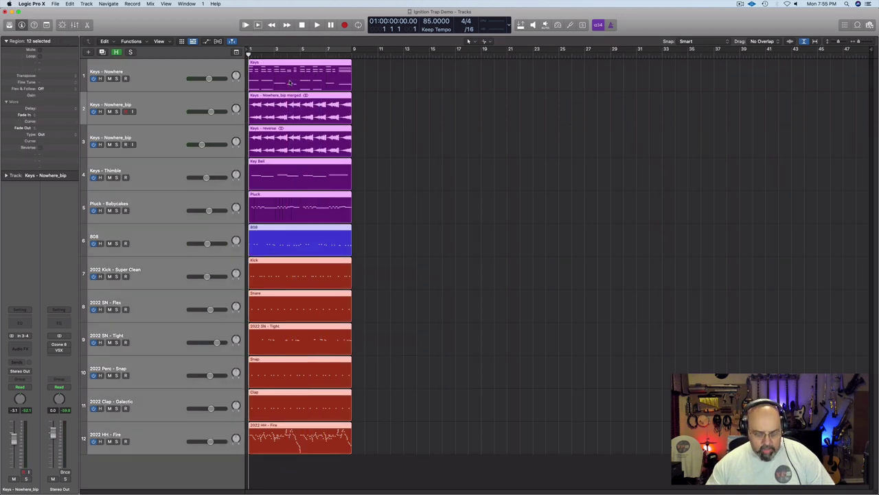
key("super+r")
key("super+r")
key("super+r")
key("super+r")
key("super+r")
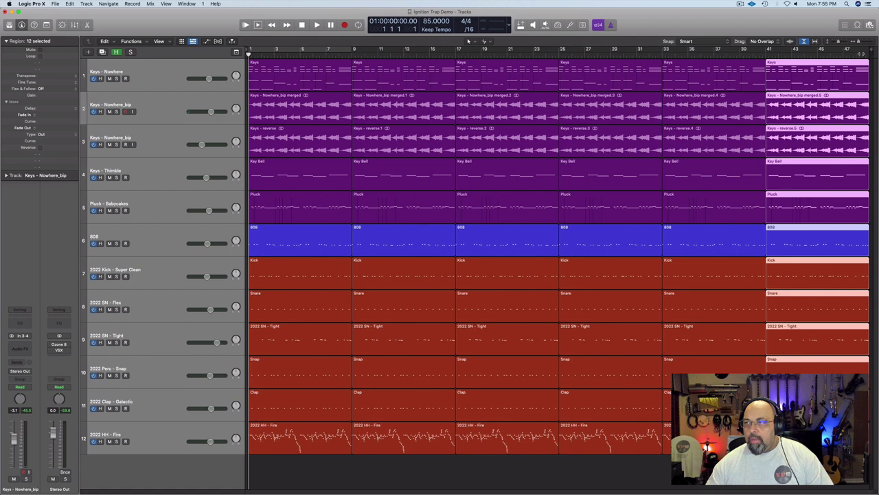
- Examine the end of the arrangement, placing the playhead at bars 49 and 41, and deselect all regions
left_click(858, 50)
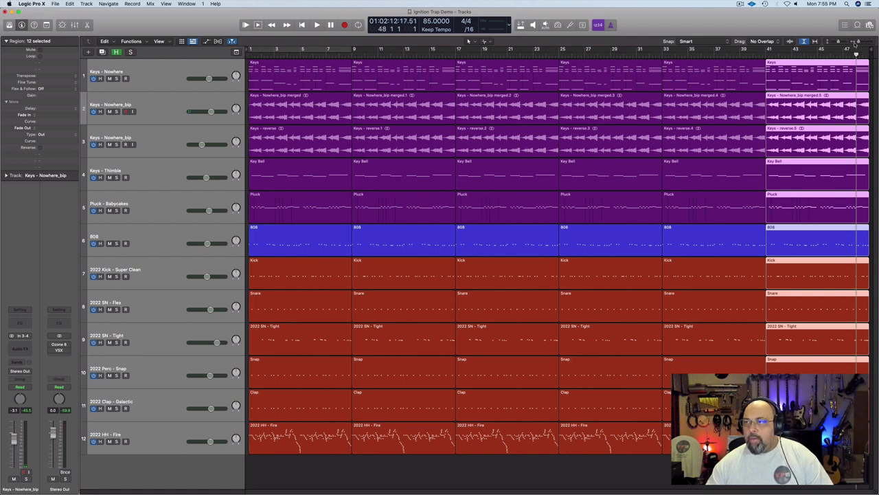
scroll(867, 49, "right", 2)
scroll(858, 50, "right", 4)
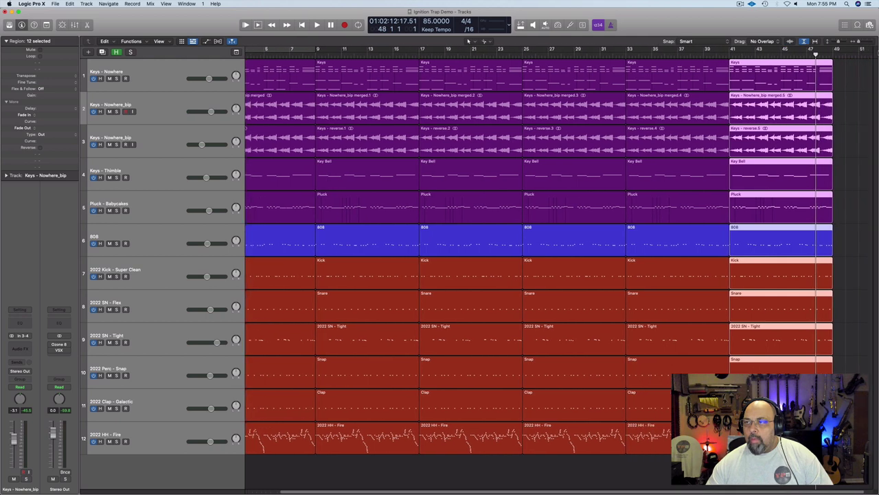
left_click_drag(858, 42, 839, 47)
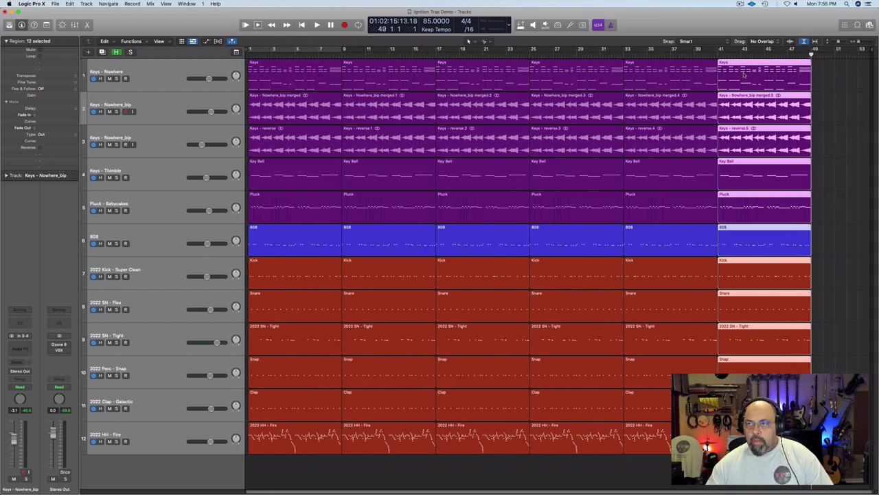
left_click(716, 56)
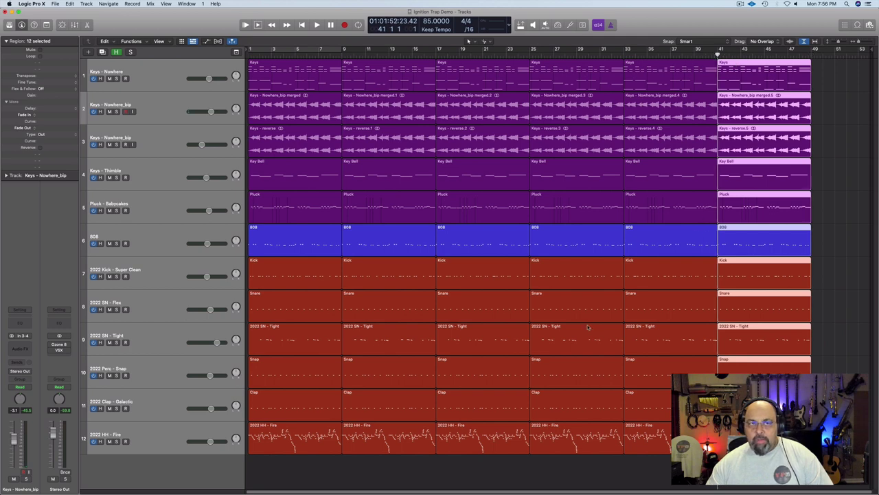
left_click(389, 479)
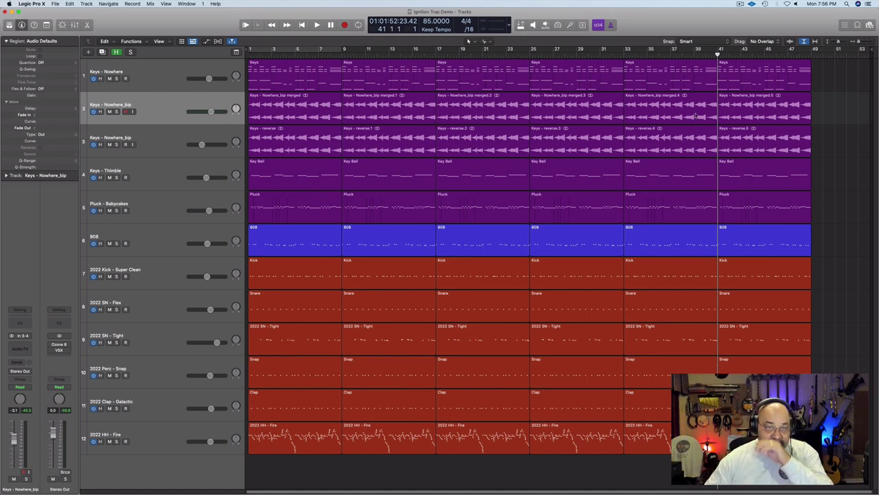
- Play the arrangement from the start, stopping and resuming during the first section, and place the playhead at bar 9
key("Return")
key("space")
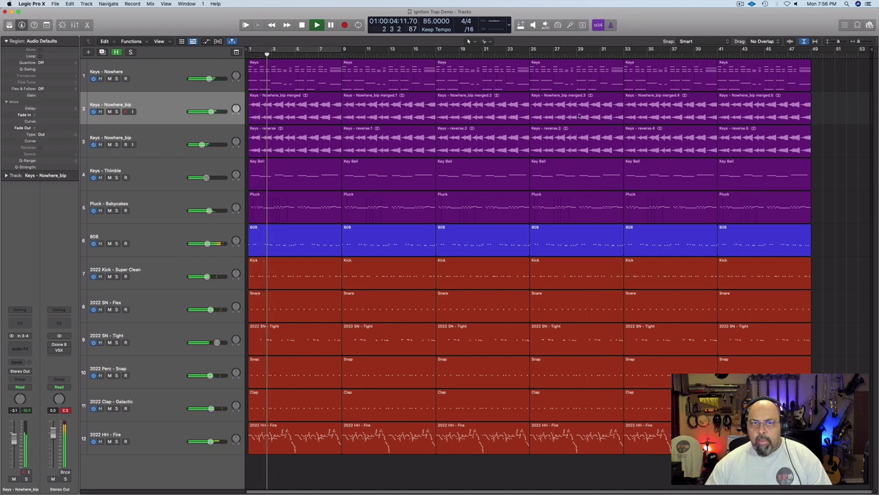
key("space")
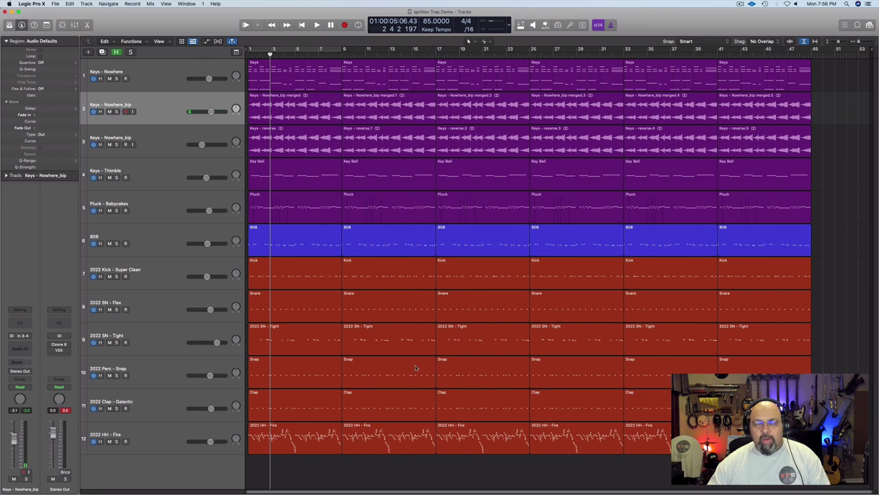
key("space")
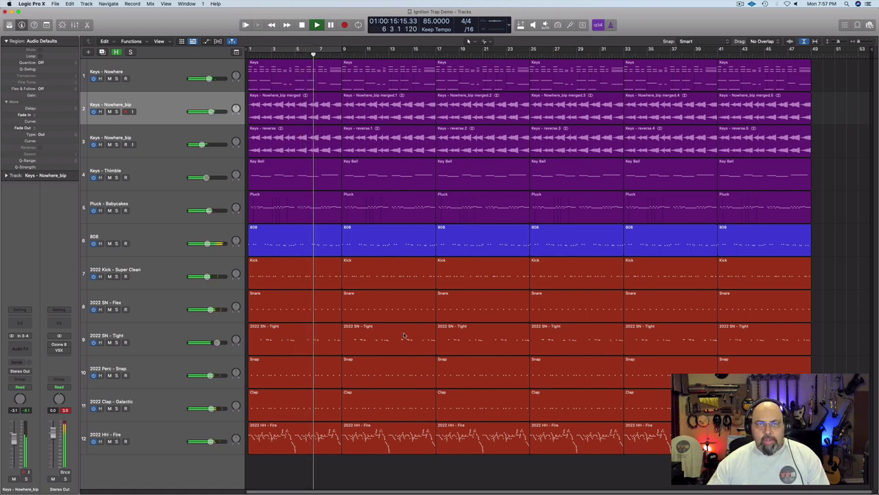
key("space")
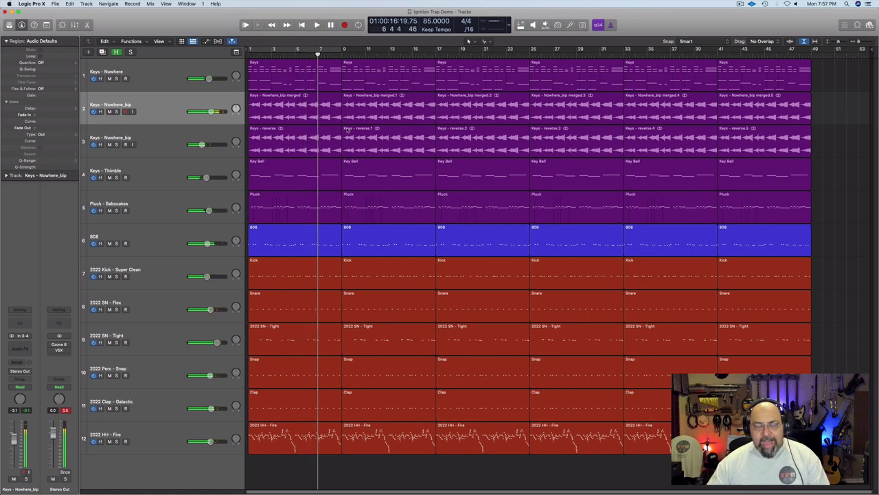
left_click(342, 53)
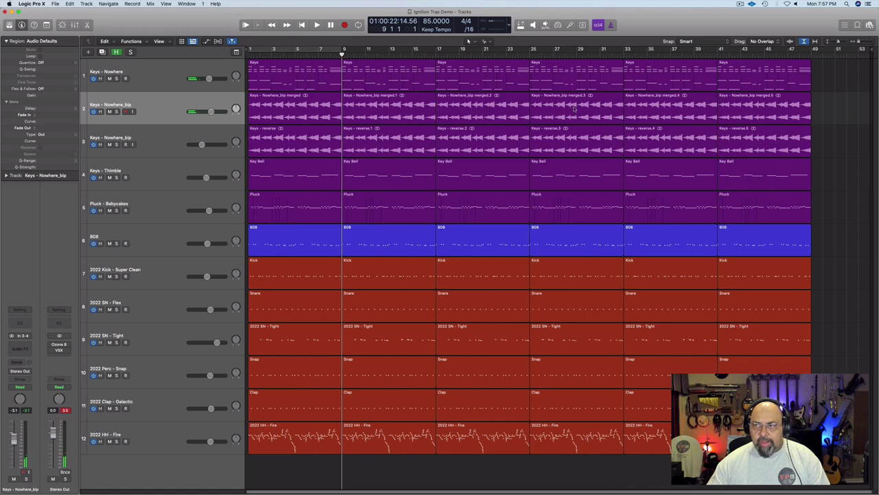
- Repeat the last eight-bar section of all tracks once more from bar 49 and deselect the regions
left_click_drag(804, 474, 779, 62)
key("super+r")
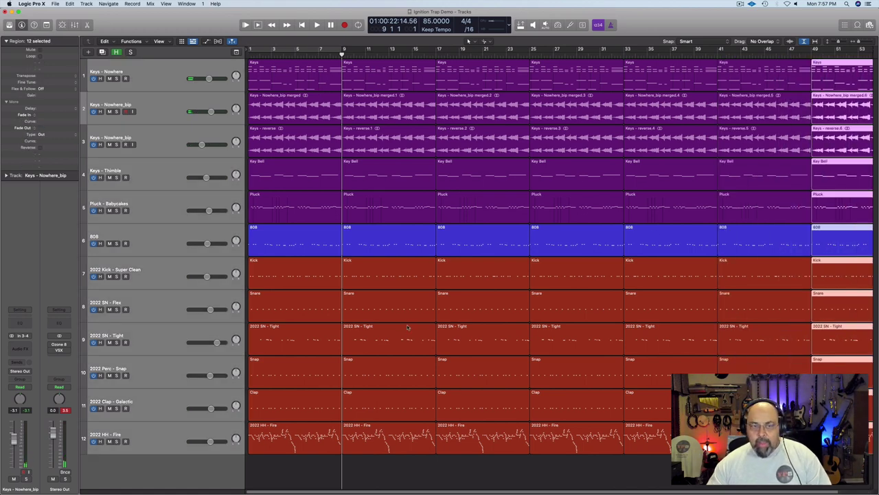
left_click(285, 471)
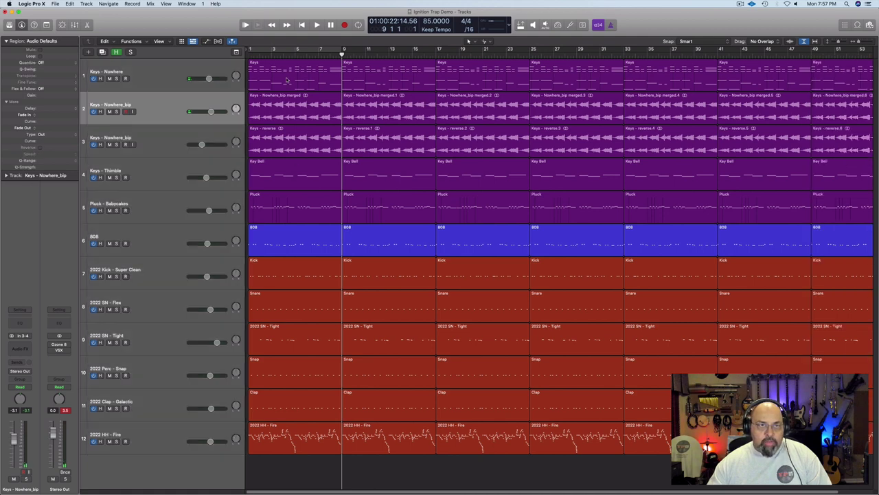
- Split the first section's regions on all tracks at bar 5 and delete the pieces covering bars 1 to 4
left_click(295, 55)
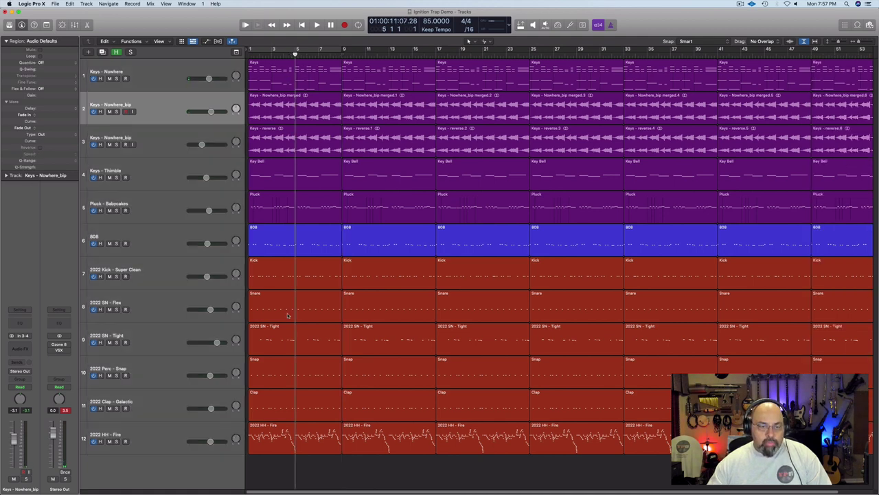
left_click_drag(273, 459, 276, 74)
key("super+t")
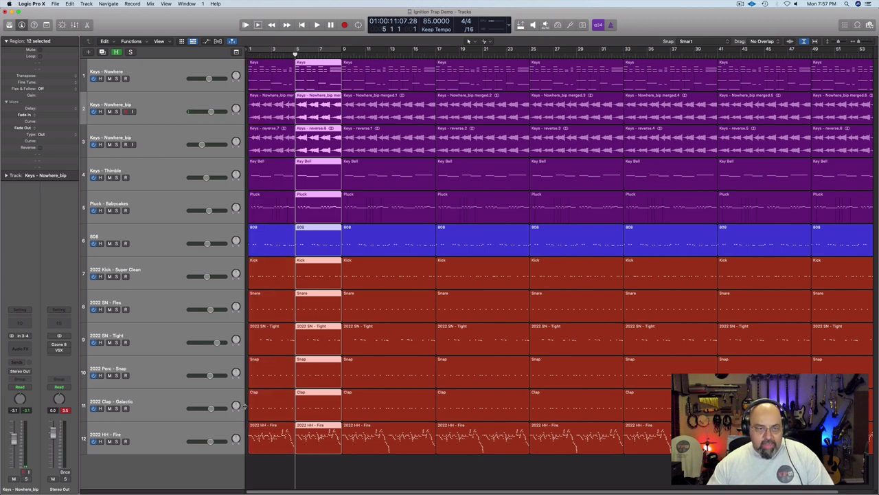
left_click_drag(265, 467, 269, 74)
key("Delete")
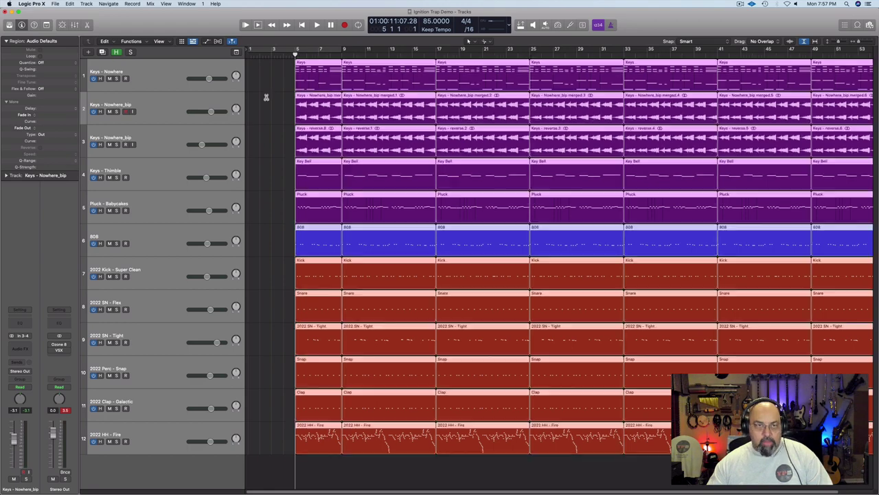
- Move all remaining regions four bars earlier so the arrangement starts at bar 1, and deselect them
key("super+a")
left_click_drag(331, 68, 282, 68)
left_click(273, 466)
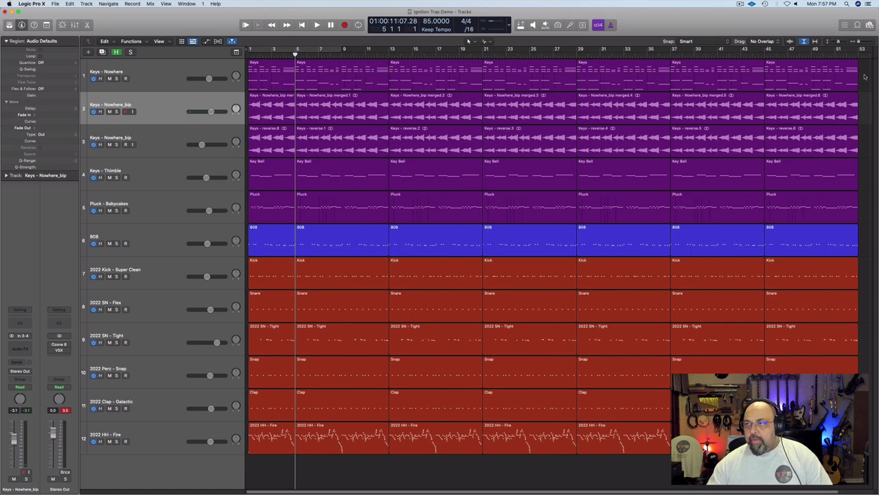
- Check the end of the arrangement and the start of its last section, placing the playhead at bars 53 and 45
left_click(859, 55)
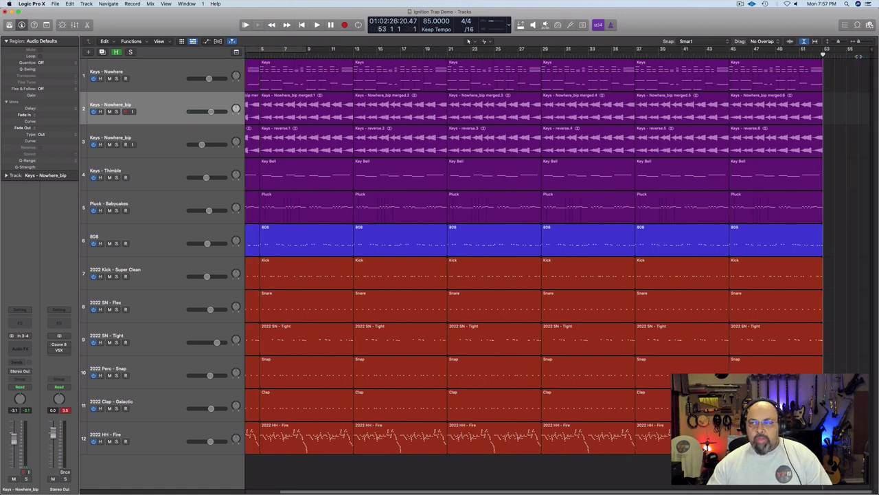
left_click(729, 51)
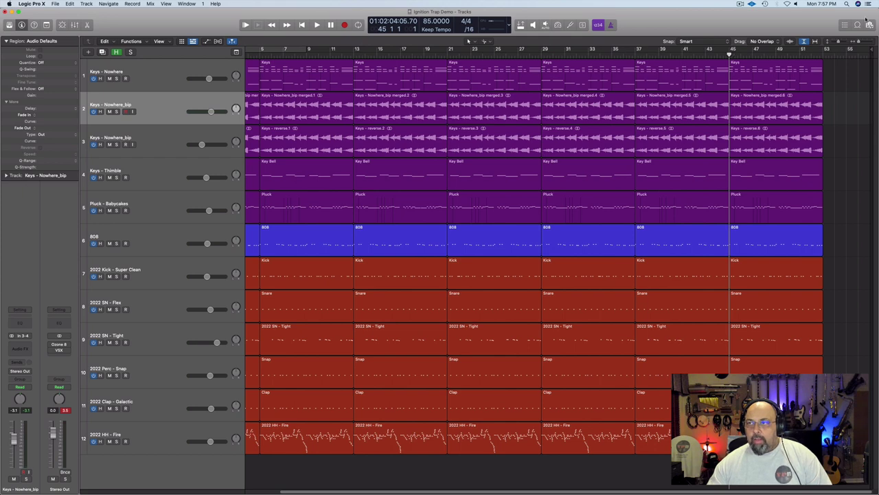
left_click(816, 41)
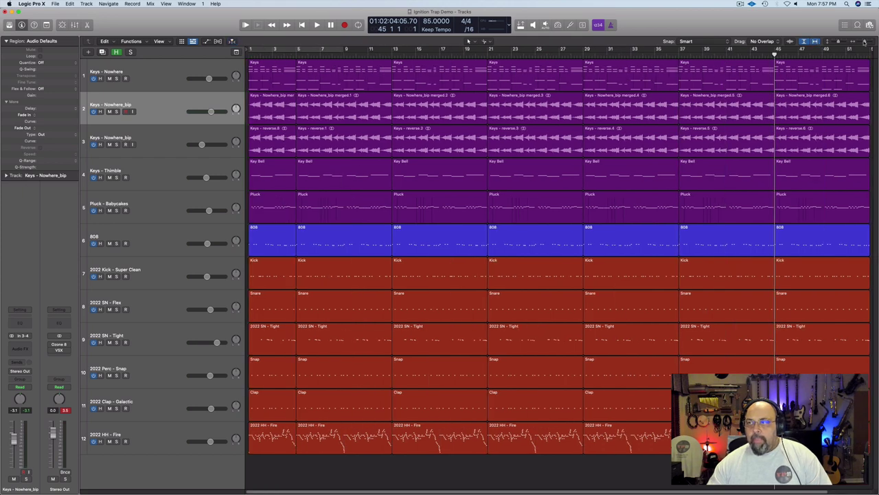
left_click_drag(863, 42, 842, 48)
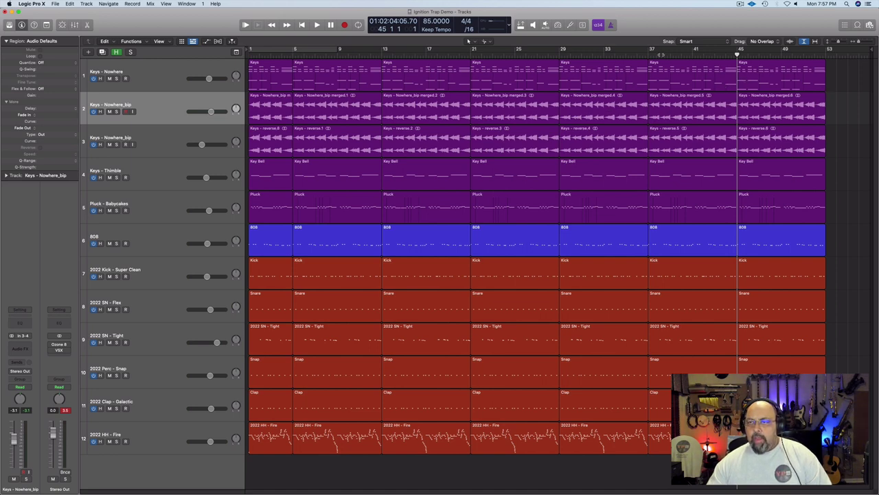
- Delete the 808 region in the eight-bar section between bars 29 and 37
left_click(649, 54)
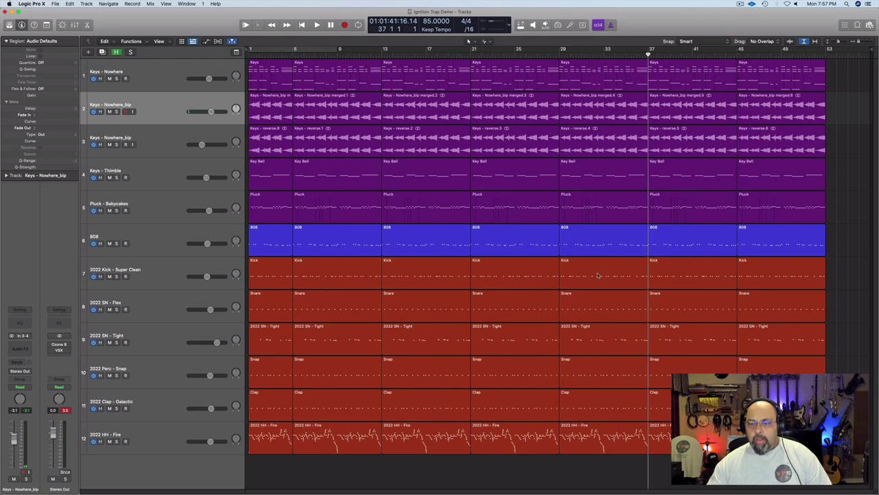
left_click_drag(598, 460, 595, 69)
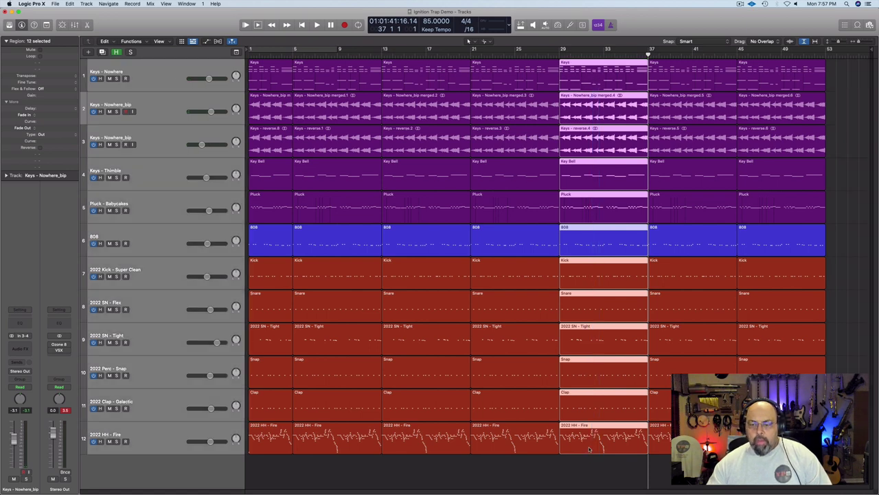
left_click(582, 467)
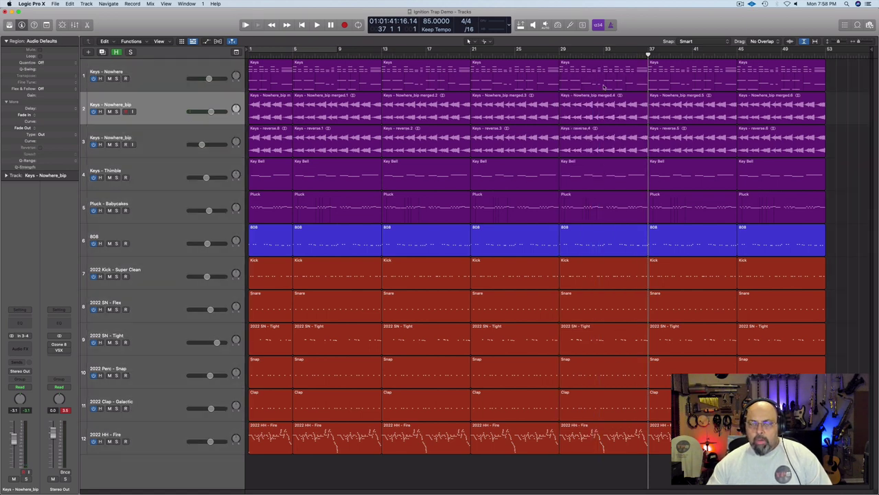
left_click(600, 239)
key("Delete")
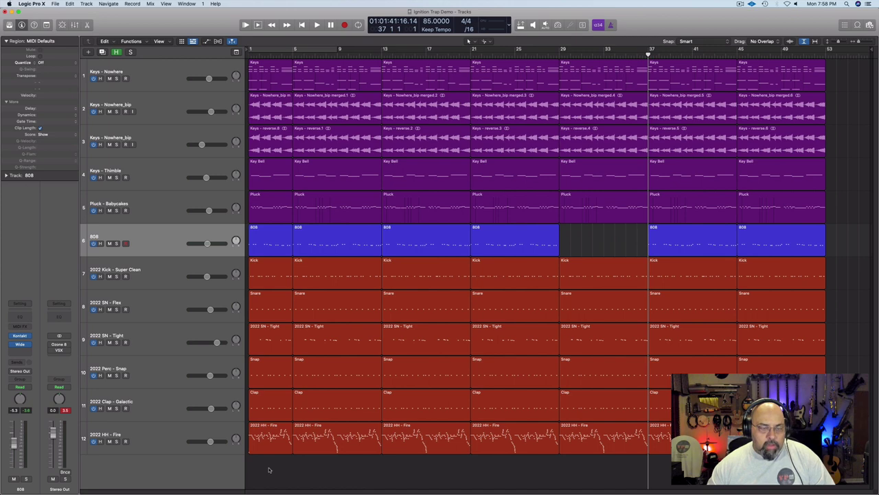
- Delete the 2022 HH - Fire, Kick, Snare, Clap and 808 regions from the four-bar intro
left_click(266, 440)
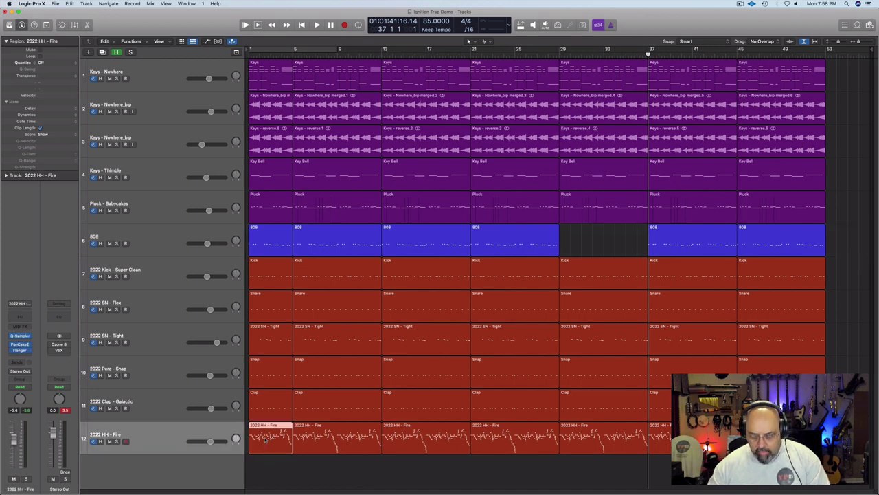
key("Delete")
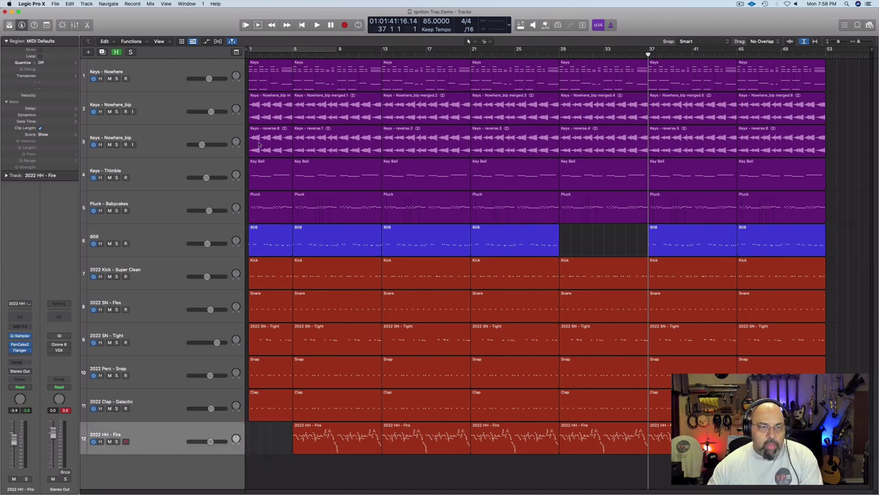
left_click(264, 373)
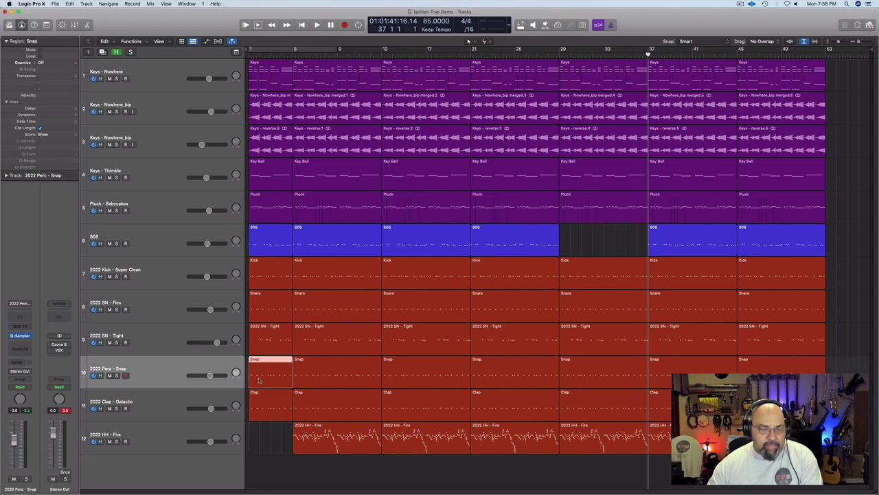
left_click(256, 283)
key("Delete")
left_click(259, 304)
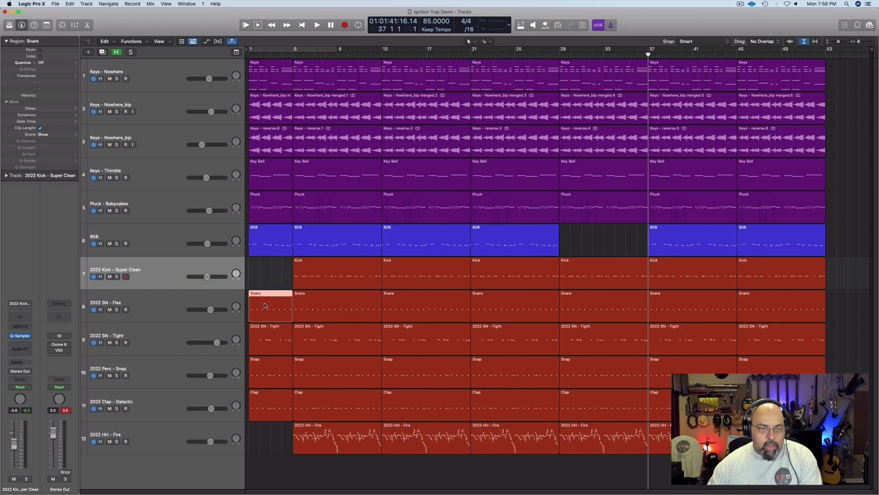
key("Delete")
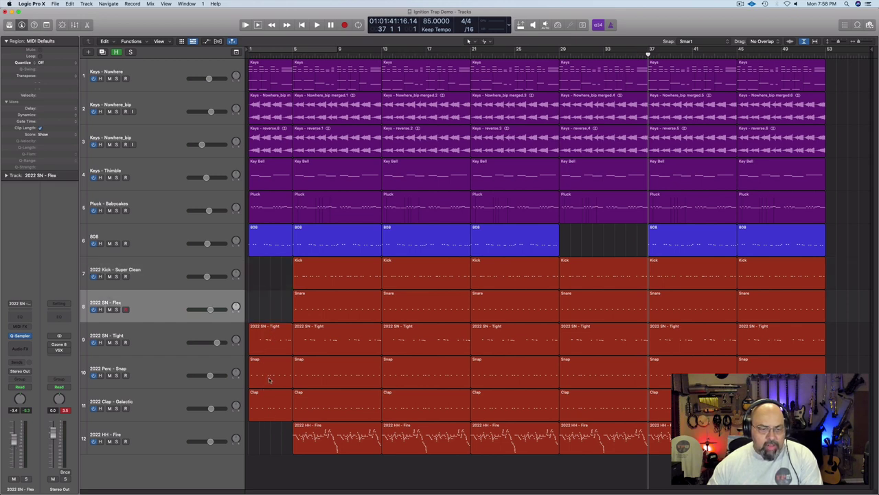
left_click(257, 405)
key("Delete")
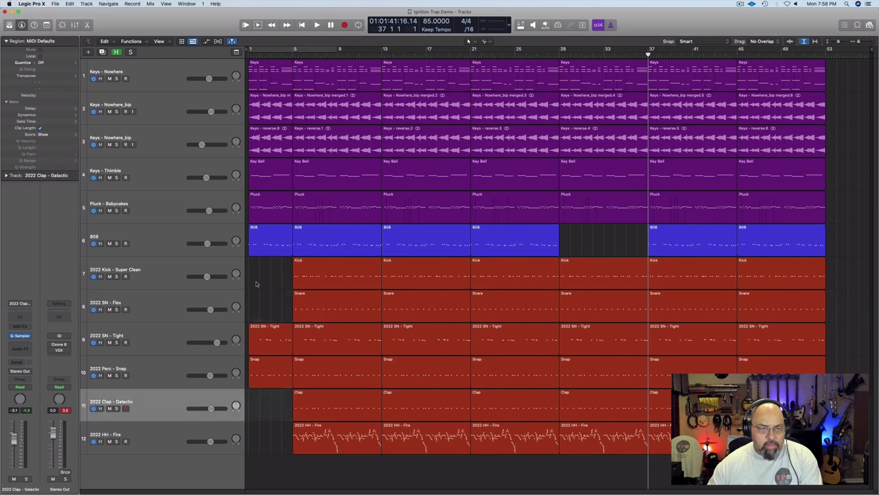
left_click(252, 242)
key("Delete")
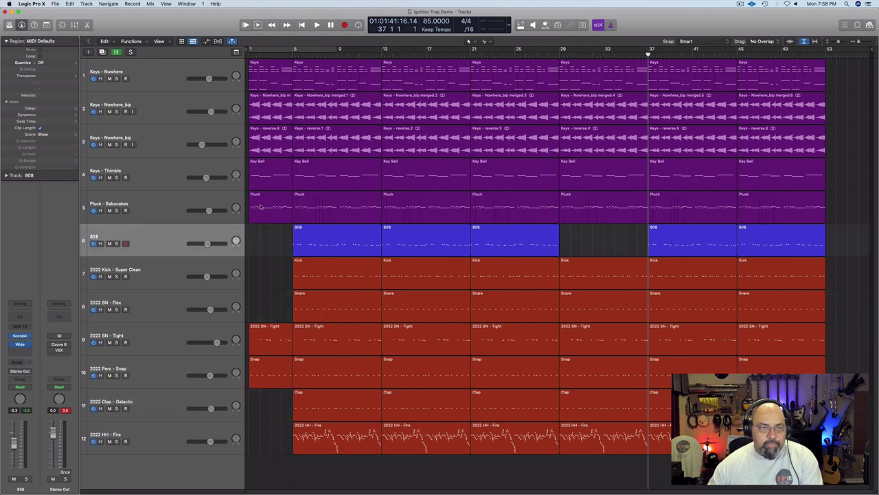
- Select the Pluck region in the intro, turn on cycling from bar 1 and play the intro
left_click(261, 207)
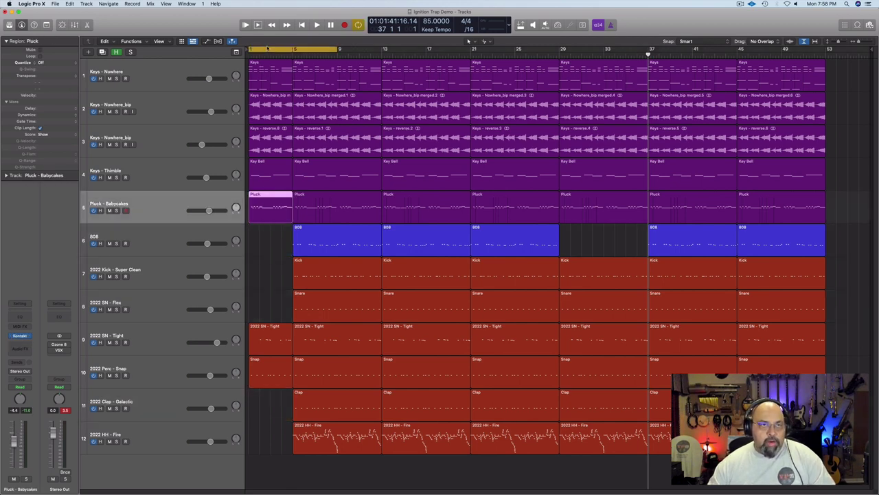
left_click(267, 47)
key("space")
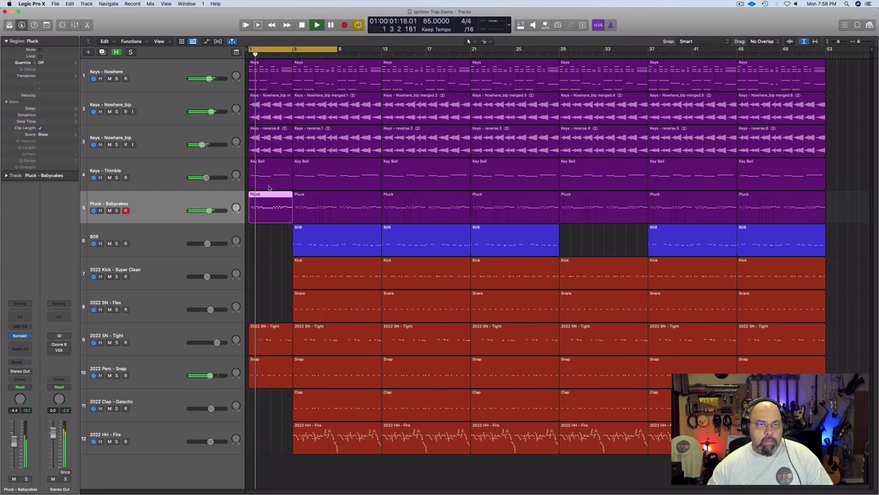
- Delete the regions of both Keys - Nowhere_bip tracks from the four-bar intro, leaving the original Keys region in place
left_click(276, 114)
left_click(275, 118, "shift")
left_click(274, 134, "shift")
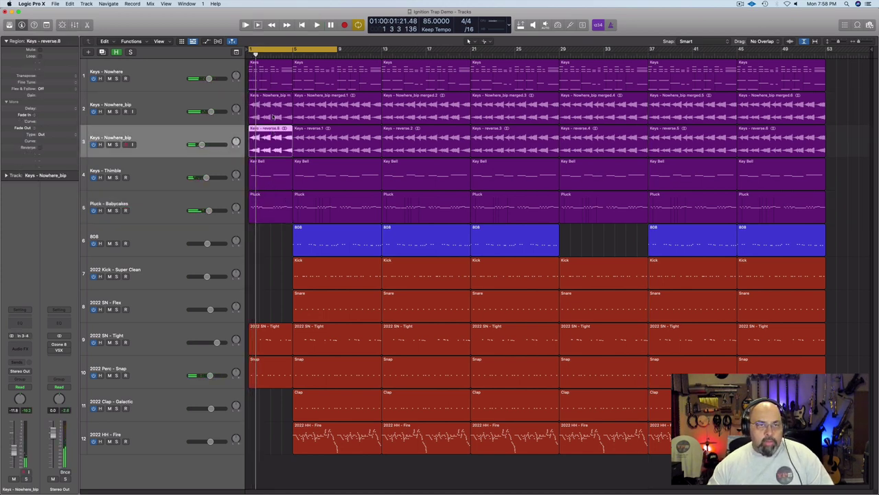
left_click(273, 116, "shift")
key("Delete")
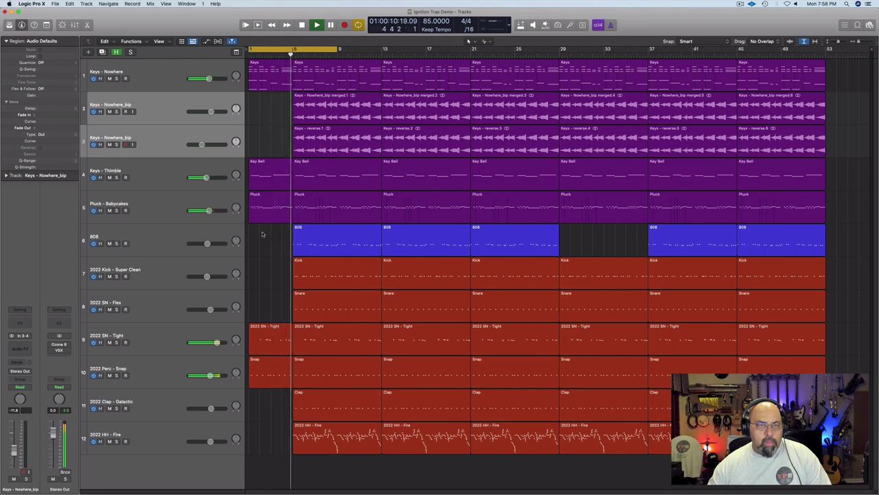
- Stop playback, move the cycle range to bars 5 to 13 and show the mixer
key("space")
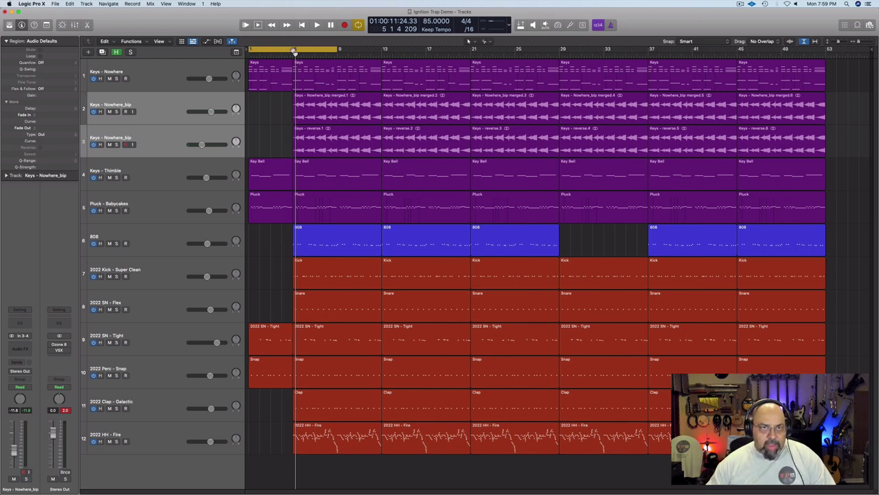
left_click_drag(294, 52, 337, 47)
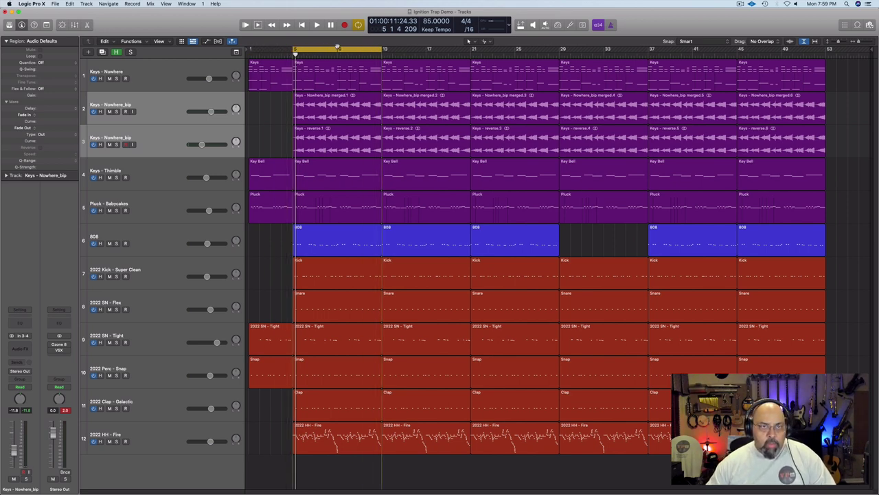
key("x")
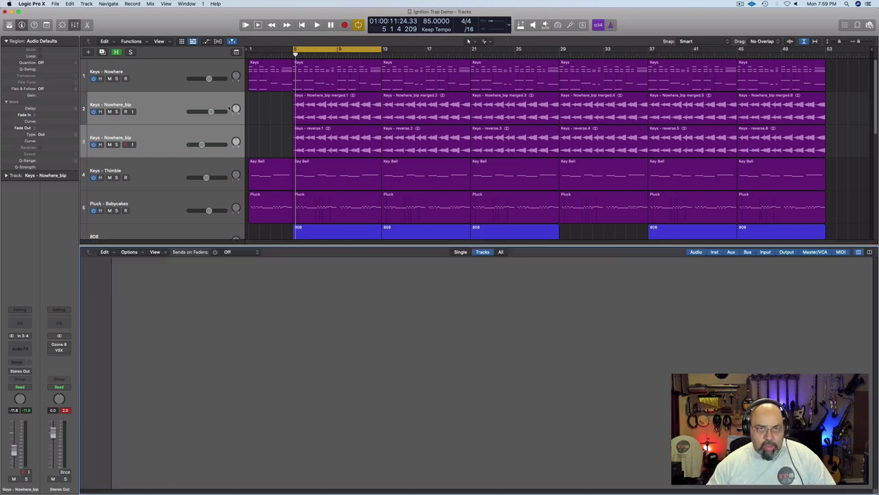
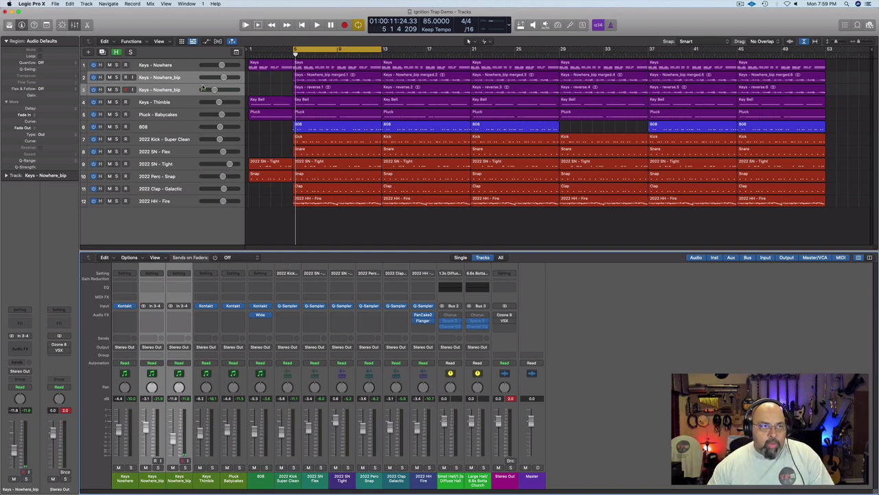
- Solo Keys - Nowhere during playback and add a Channel EQ with its low cut raised to about 160 Hz
left_click(119, 68)
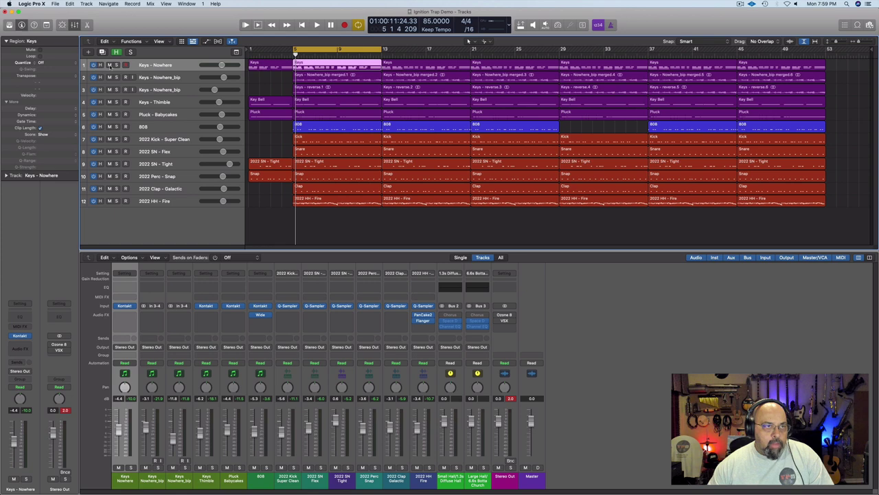
left_click(116, 64)
key("space")
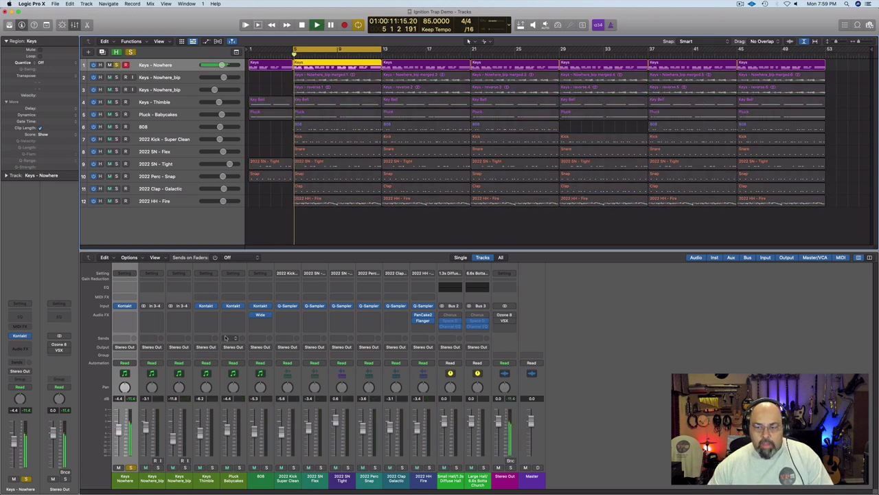
left_click(122, 286)
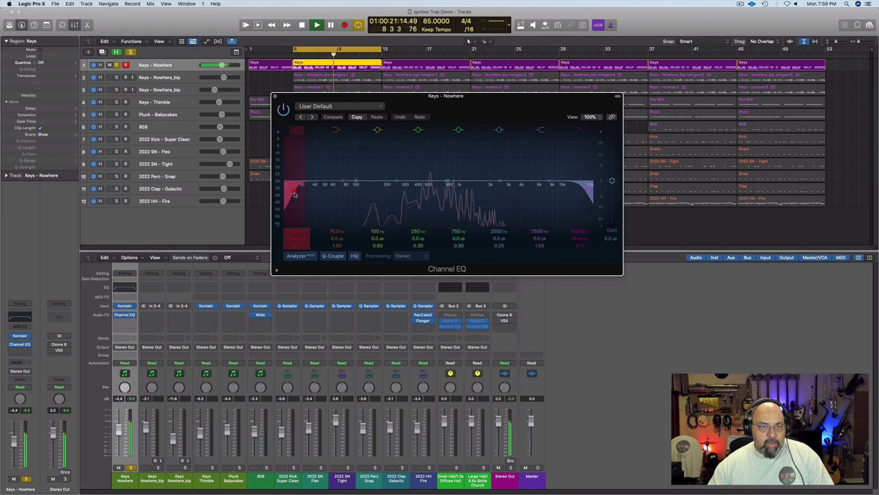
left_click_drag(294, 194, 378, 194)
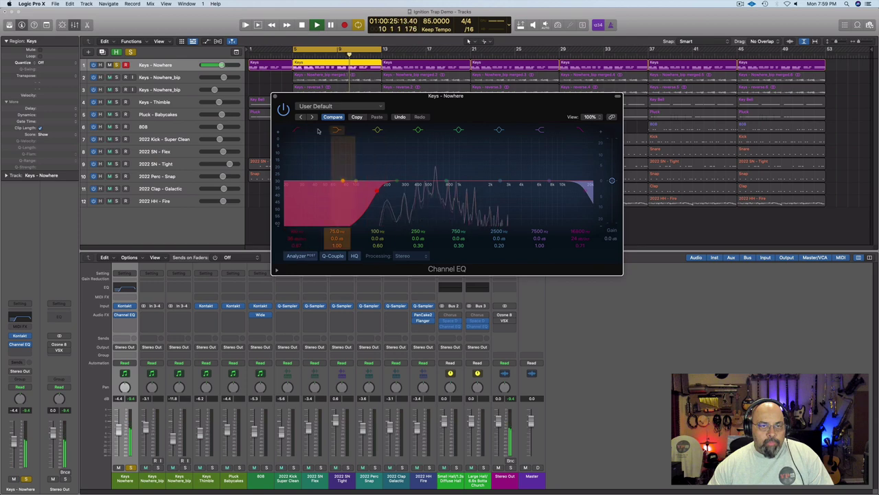
left_click(276, 96)
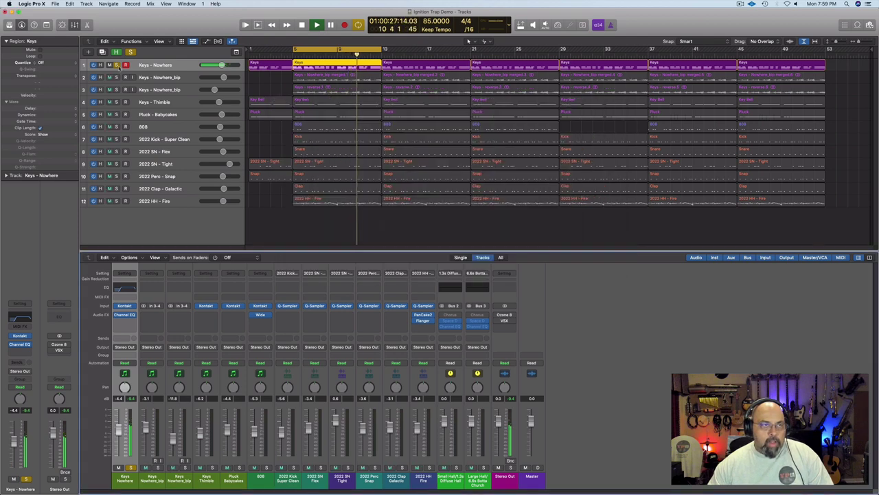
left_click(117, 66)
- Solo each Keys - Nowhere_bip track in turn and copy the Keys - Nowhere low-cut EQ onto both
left_click(117, 77)
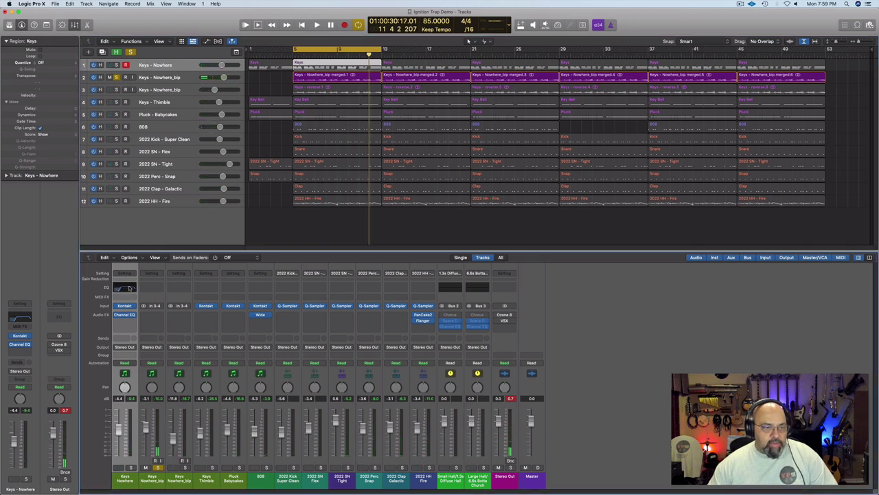
left_click_drag(128, 287, 155, 292)
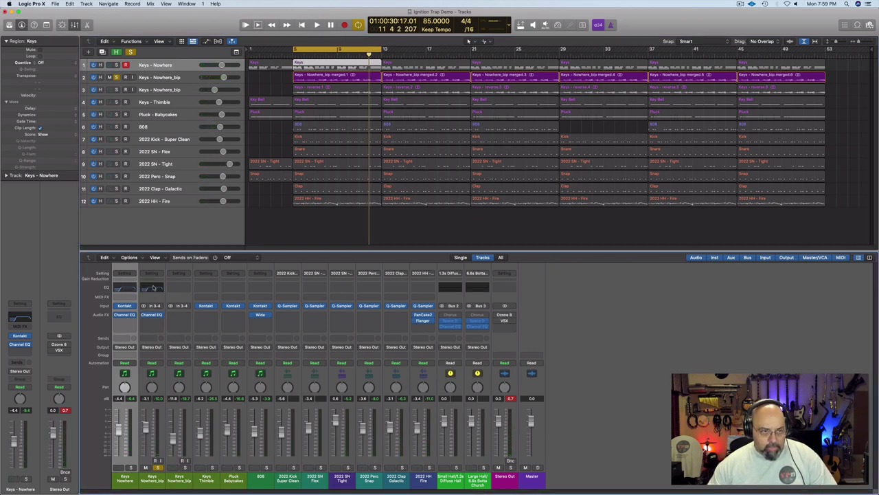
left_click(117, 77)
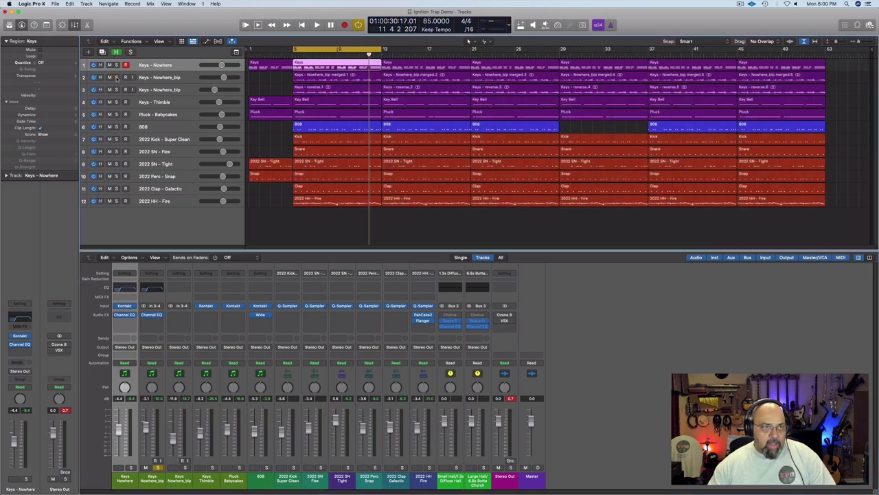
left_click(165, 90)
left_click(117, 90)
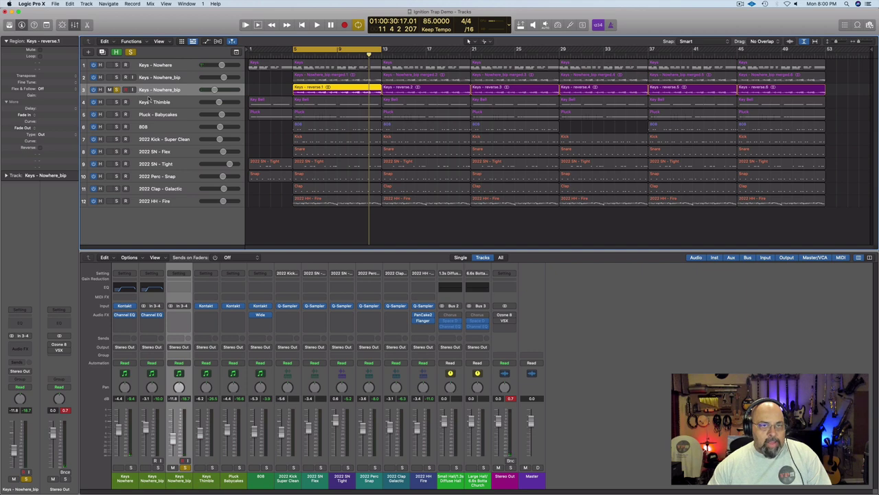
left_click_drag(149, 289, 178, 289)
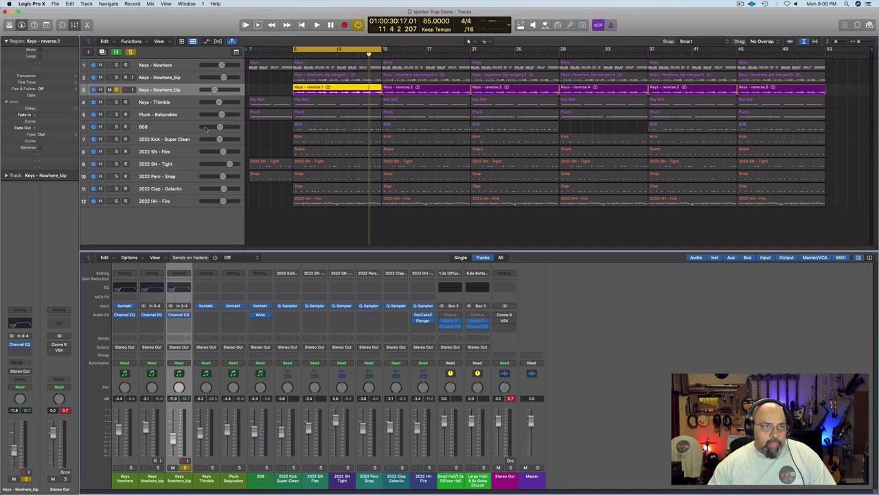
- Solo Keys - Thimble during playback and add a Channel EQ with its low cut raised to about 350 Hz
left_click(175, 102)
left_click(116, 102)
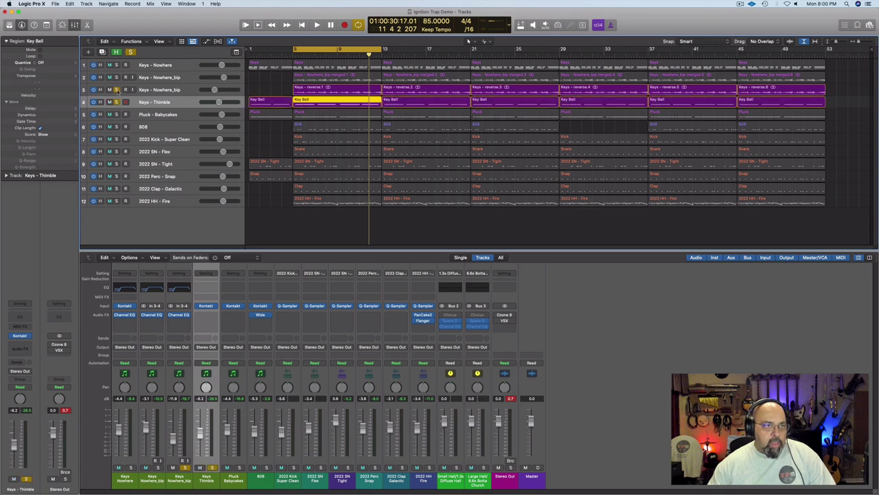
left_click(116, 89)
key("space")
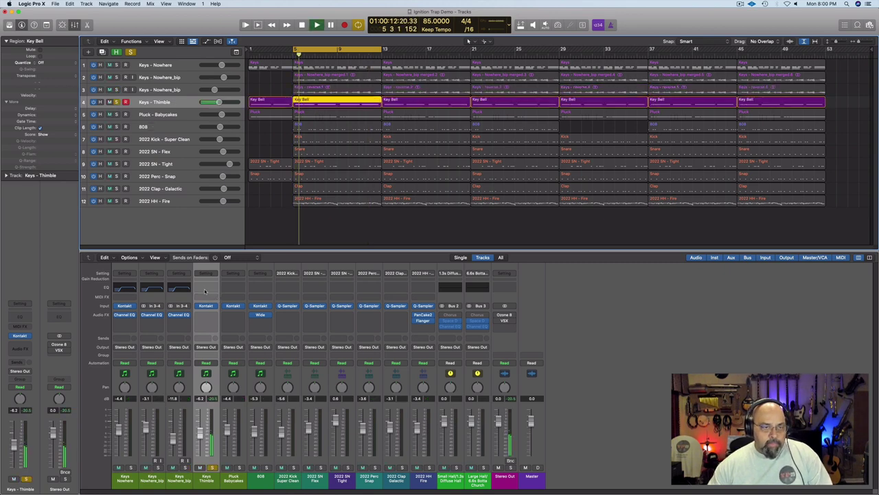
left_click(206, 289)
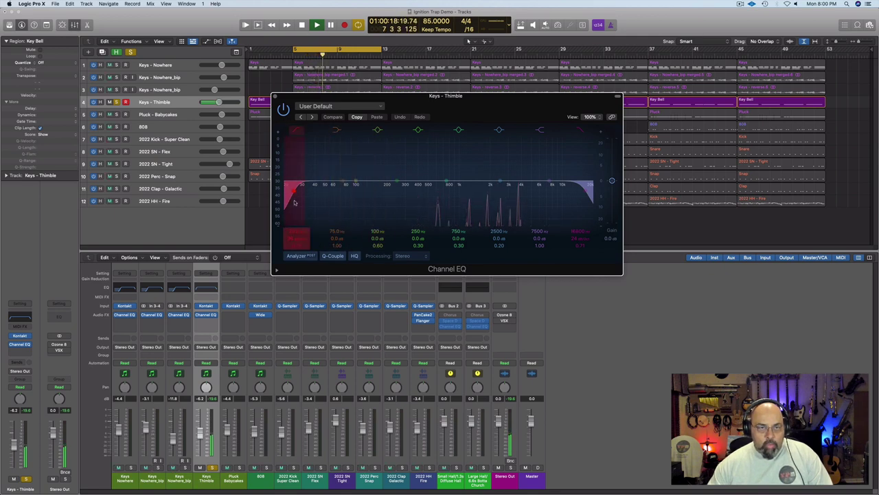
left_click_drag(294, 191, 413, 193)
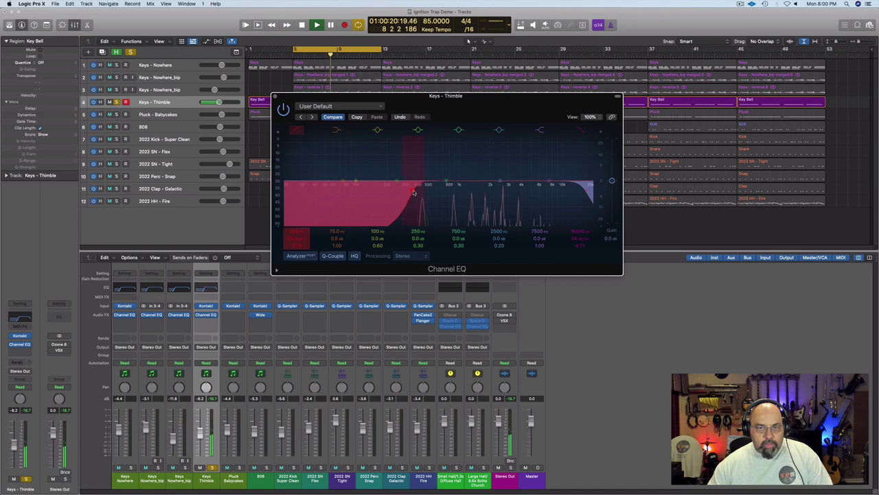
left_click(275, 97)
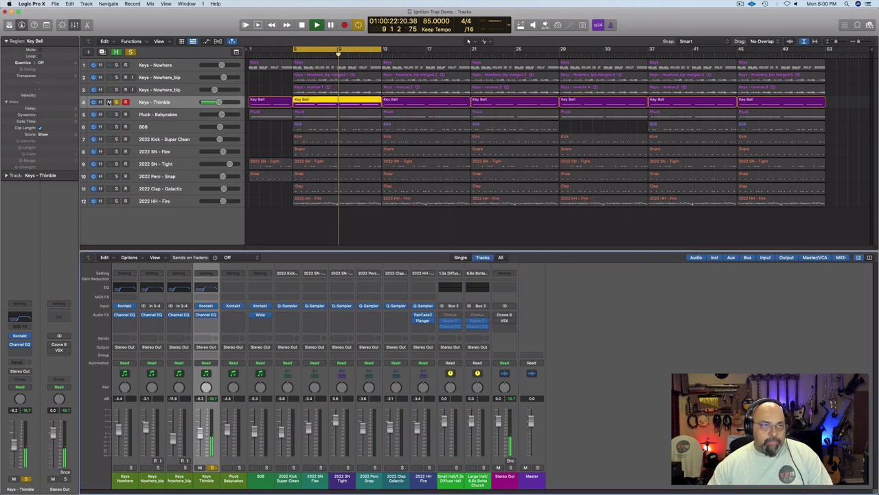
- Solo Pluck - Babycakes, add a Channel EQ with its low cut raised to about 450 Hz, and unsolo the track
left_click(116, 114)
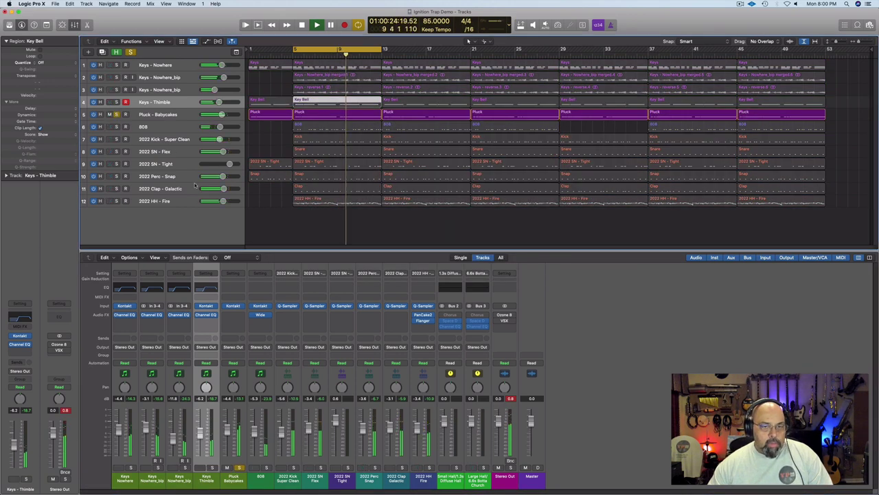
left_click(231, 286)
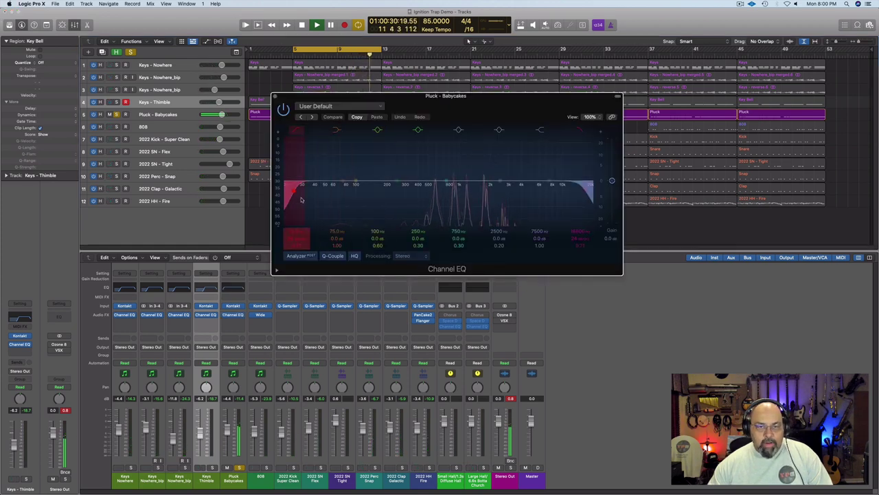
left_click_drag(296, 193, 424, 194)
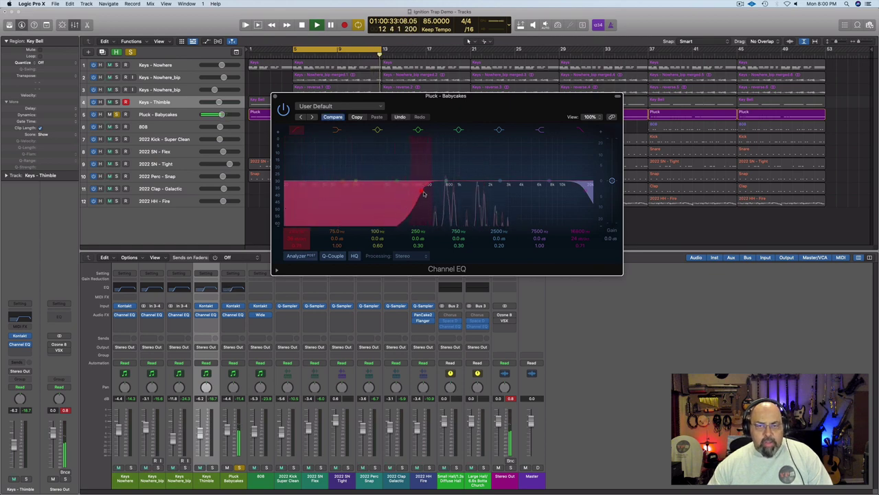
left_click(275, 96)
left_click(116, 114)
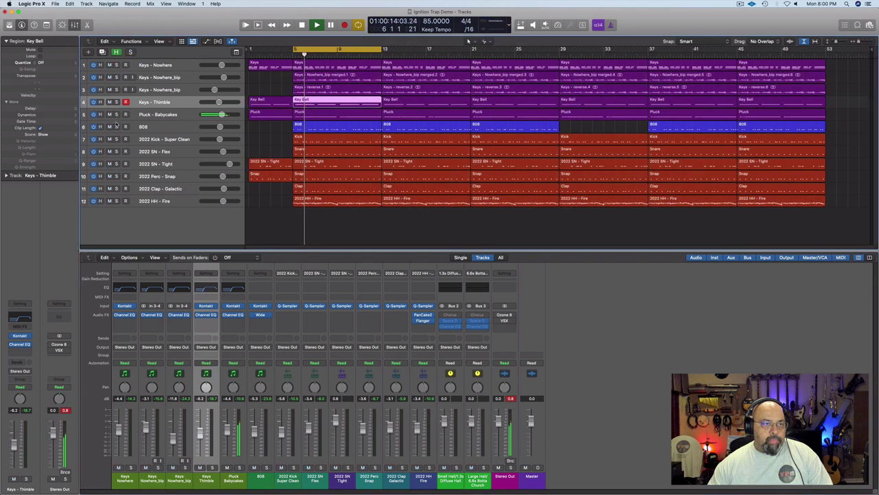
- Solo the 808 track, add a Channel EQ with its low cut at about 31 Hz, and unsolo it
left_click(116, 127)
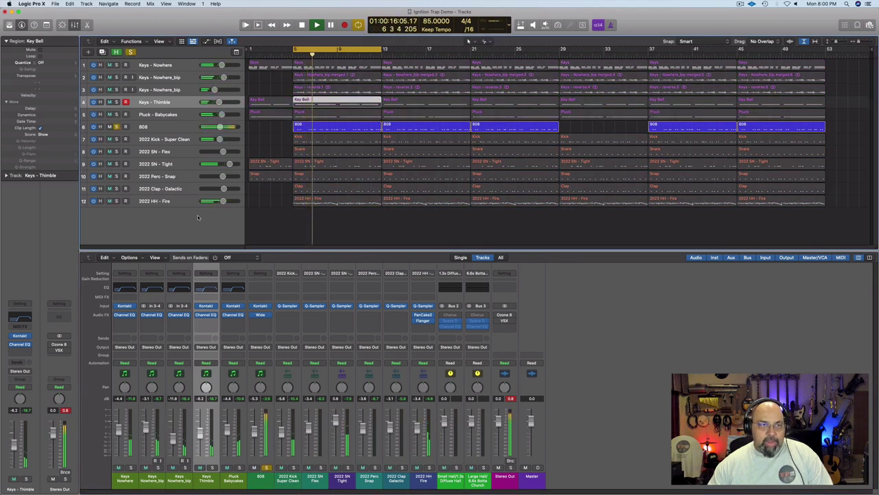
left_click(261, 287)
left_click_drag(294, 191, 303, 192)
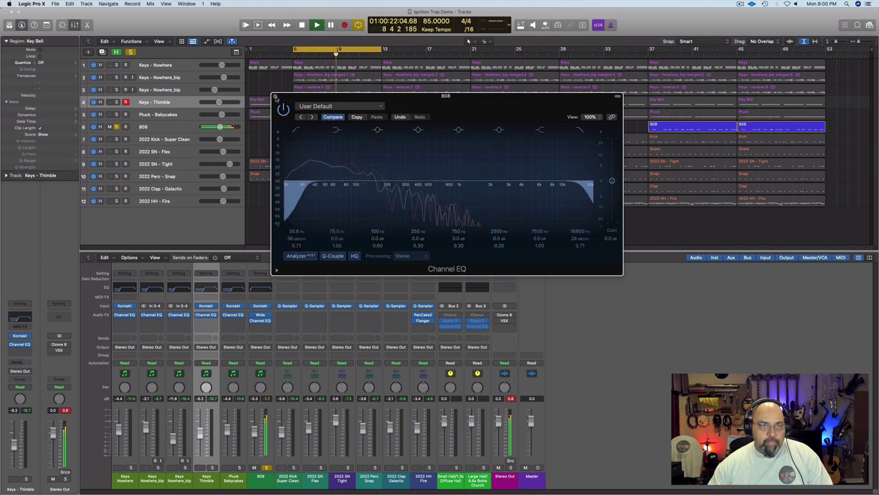
left_click(275, 96)
left_click(116, 126)
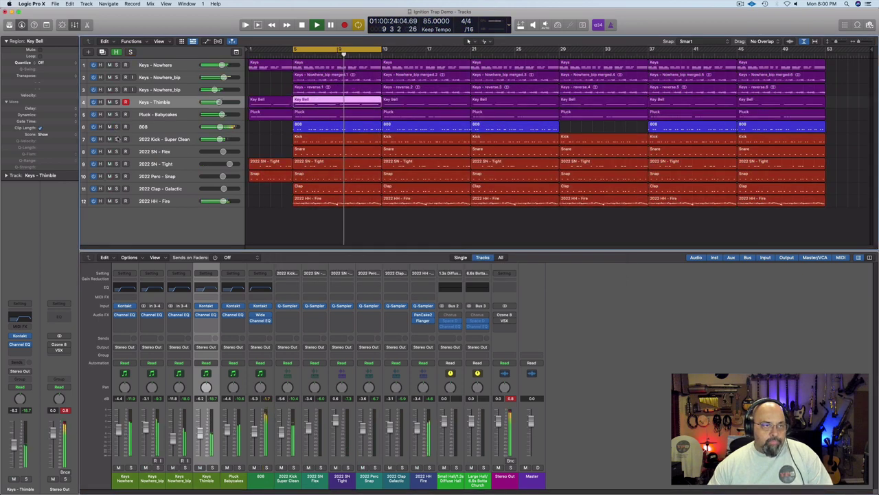
- Solo 2022 Kick - Super Clean, add a Channel EQ with its low cut at about 60 Hz, and unsolo it
left_click(116, 138)
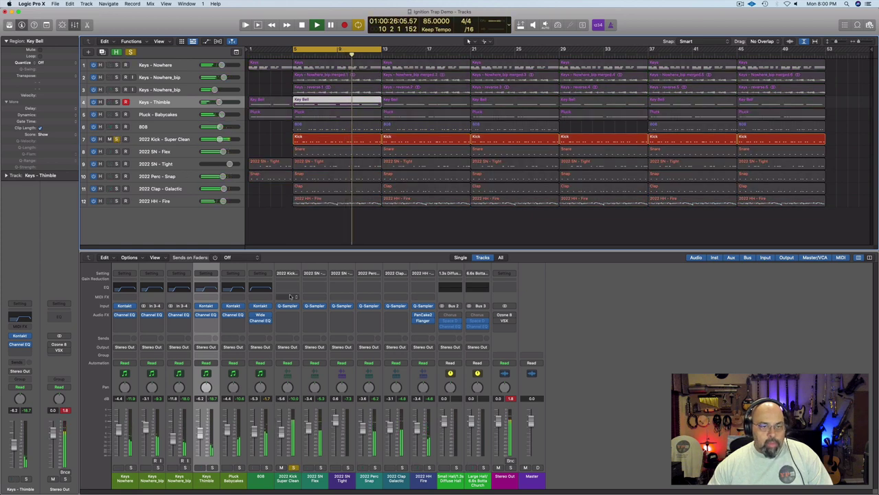
double_click(288, 289)
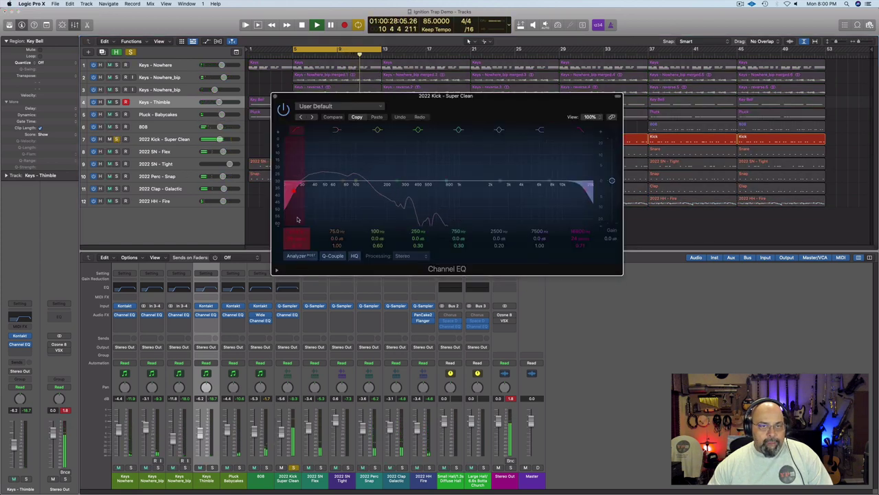
left_click_drag(293, 192, 334, 193)
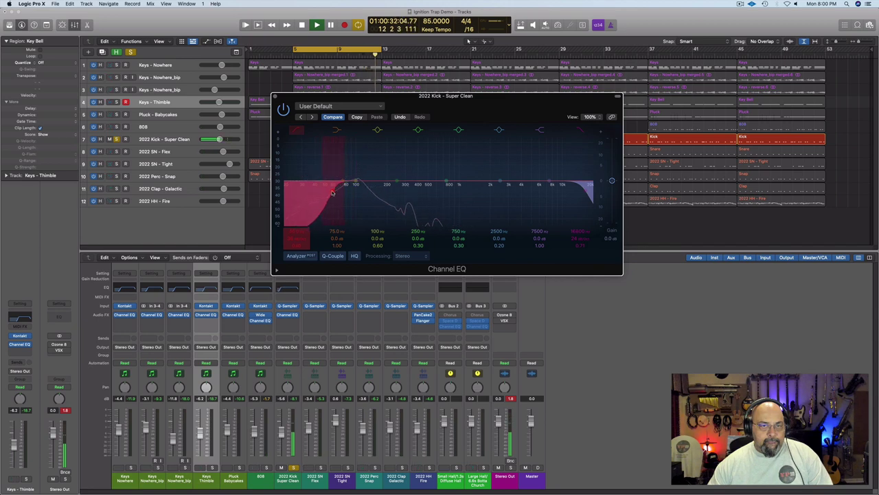
left_click(276, 96)
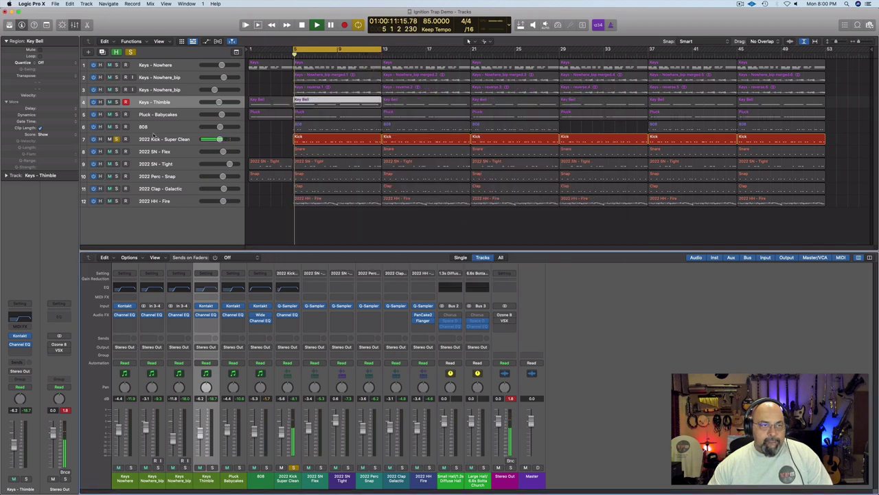
left_click(116, 139)
- Solo 2022 SN - Flex during playback and add a Channel EQ with its low cut at about 183 Hz
left_click(116, 151)
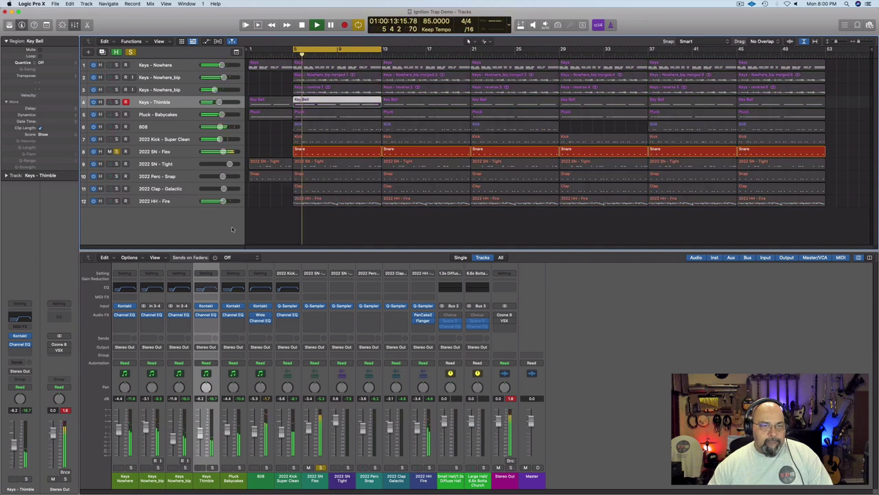
left_click(313, 290)
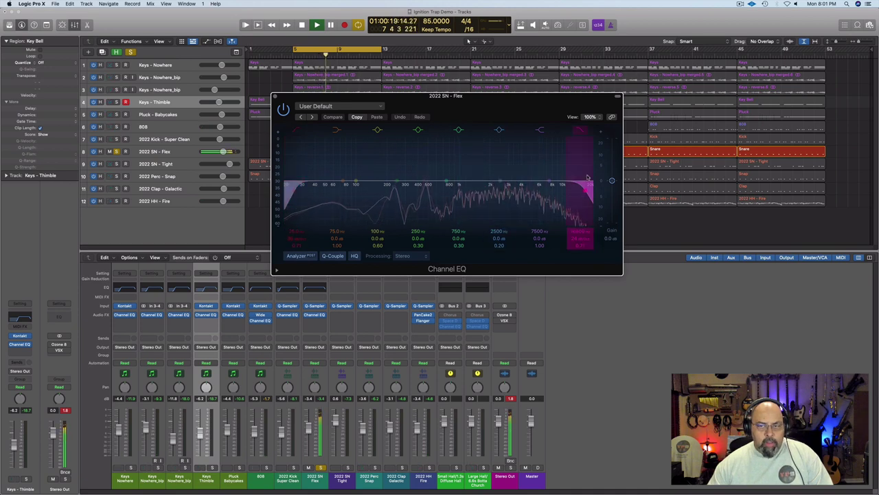
left_click_drag(587, 178, 357, 190)
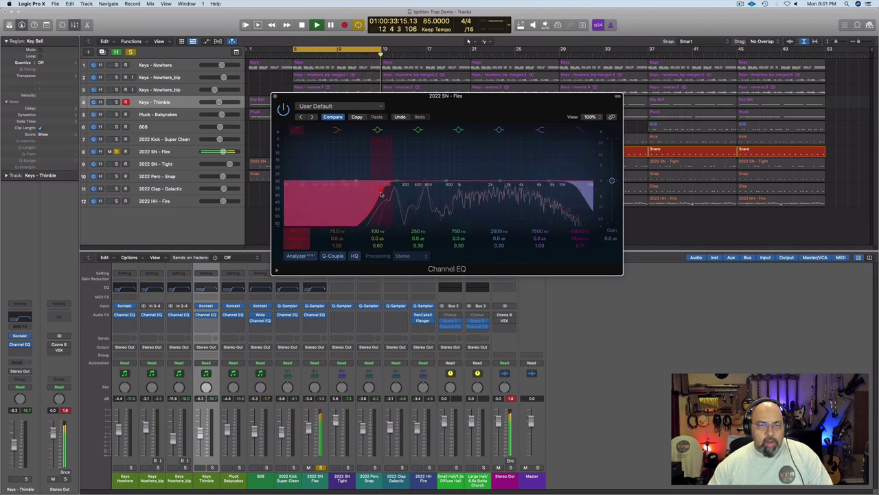
mouse_move(385, 194)
left_mouse_down()
mouse_move(404, 194)
mouse_move(381, 195)
left_mouse_up()
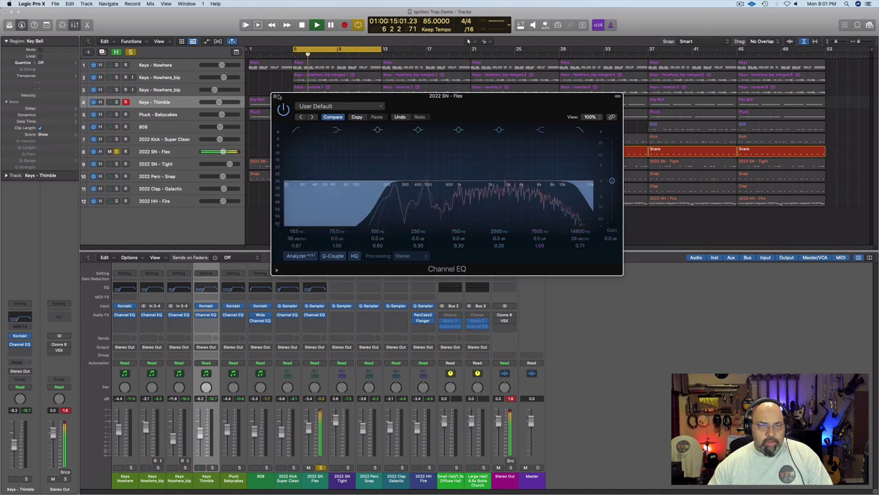
left_click(276, 96)
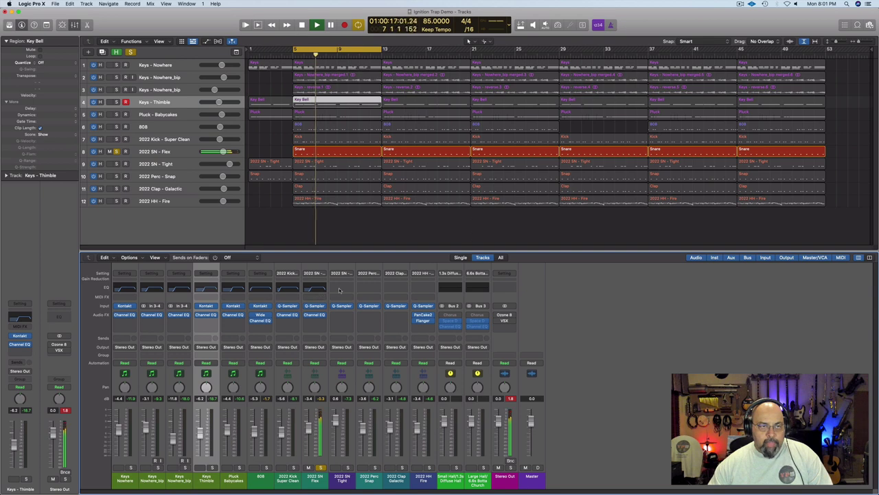
- Solo 2022 SN - Tight instead of 2022 SN - Flex, add a Channel EQ with default settings, and unsolo the track
left_click(118, 164)
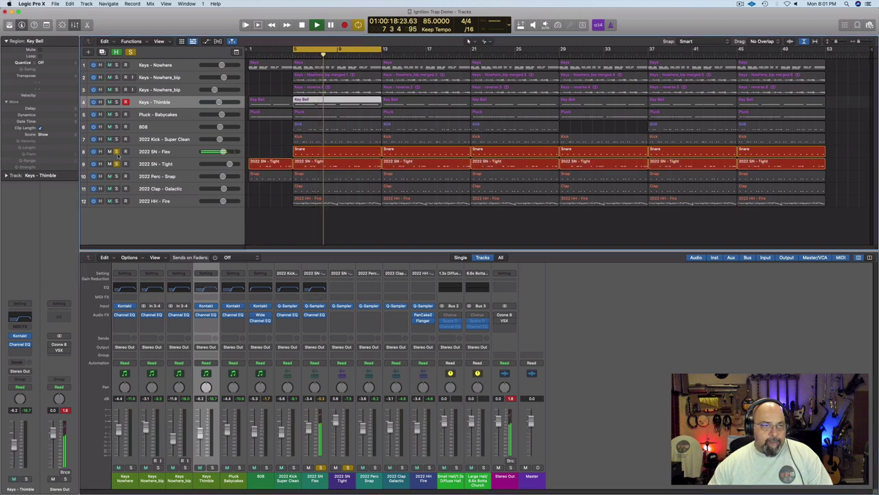
left_click(118, 154)
left_click(117, 151)
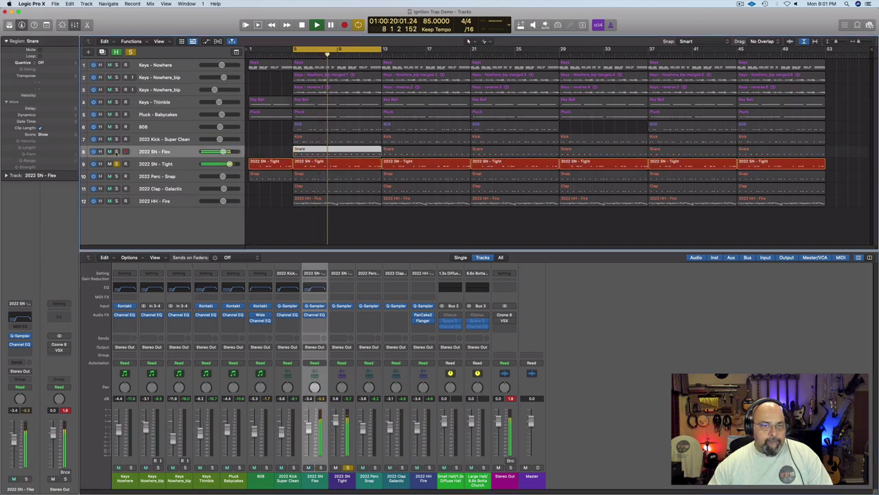
left_click(345, 288)
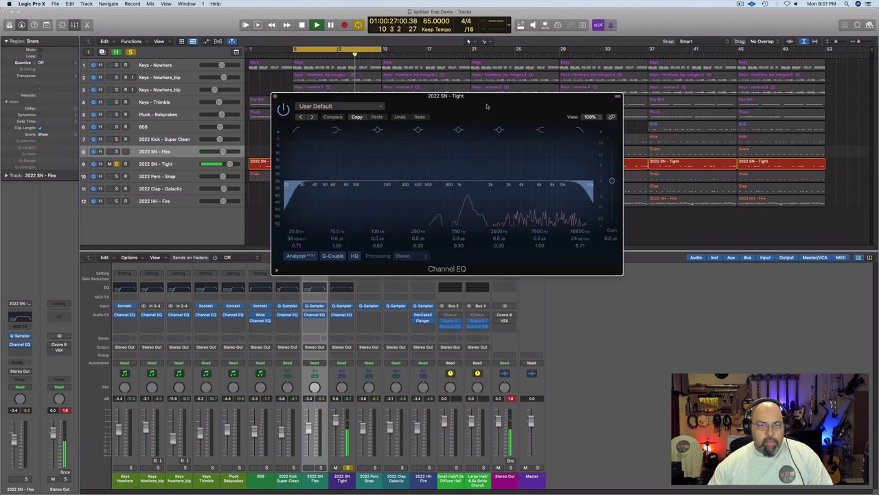
left_click(276, 96)
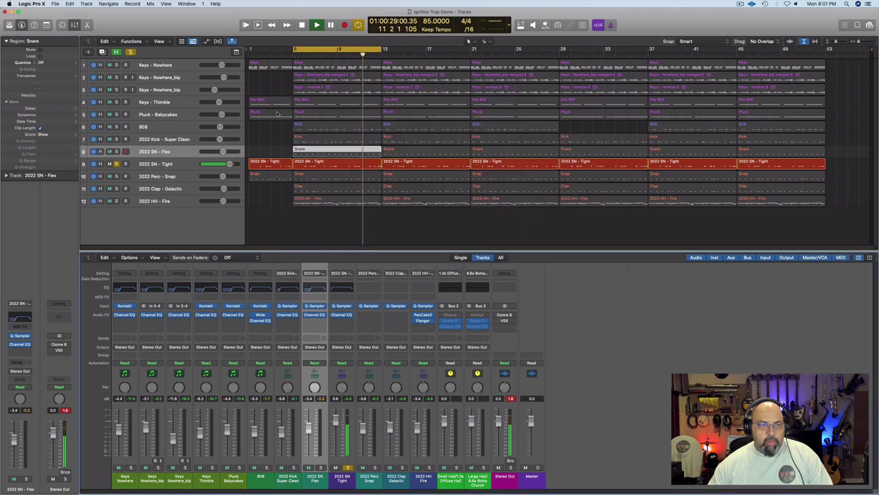
left_click(116, 164)
- Solo 2022 Perc - Snap and add a Channel EQ with its low cut raised to about 378 Hz
left_click(116, 176)
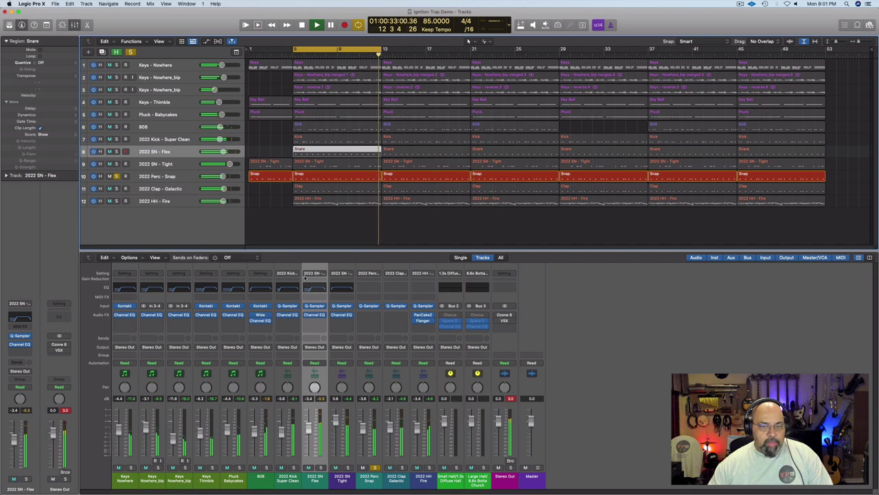
left_click(369, 287)
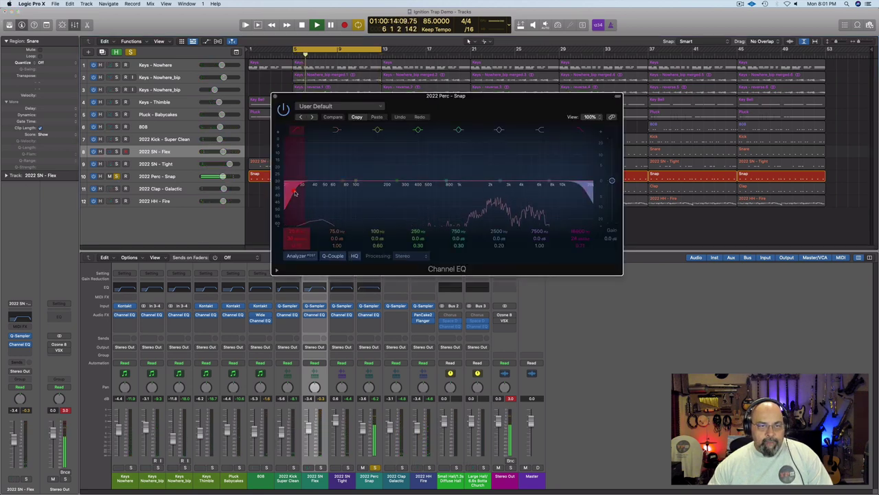
left_click_drag(296, 193, 416, 194)
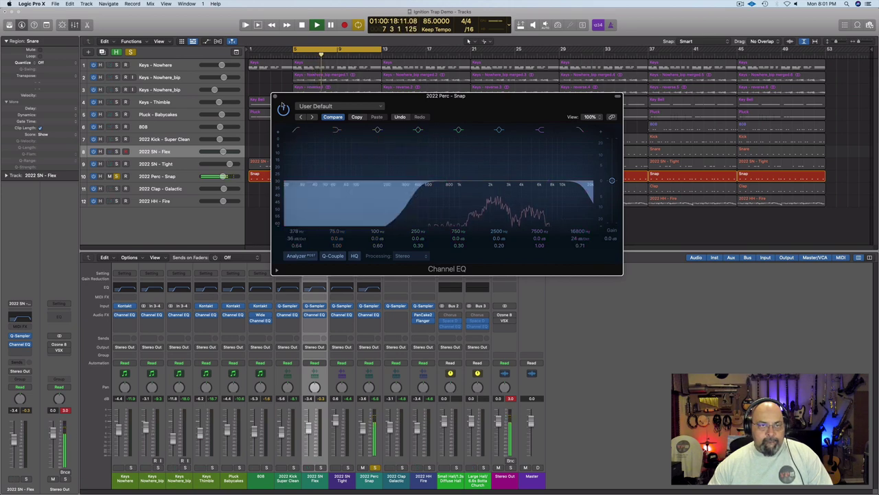
left_click(275, 97)
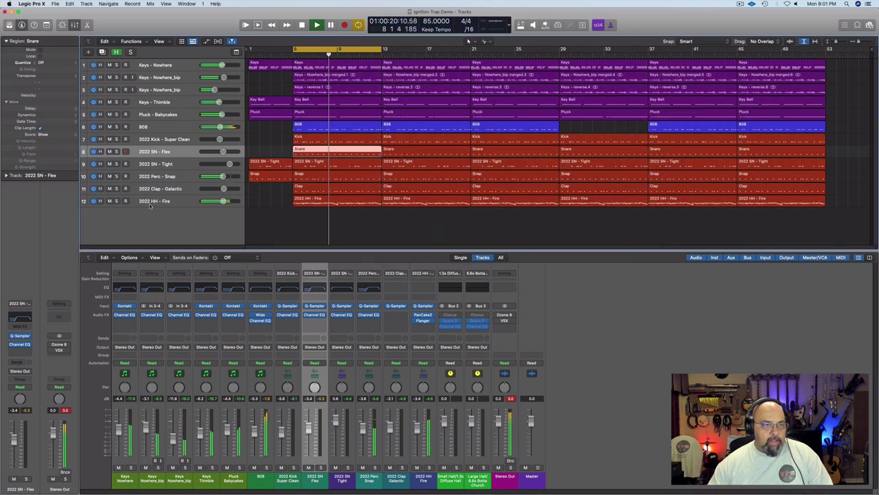
- Add a Channel EQ to 2022 Clap - Galactic with its low cut raised to about 444 Hz
left_click(389, 293)
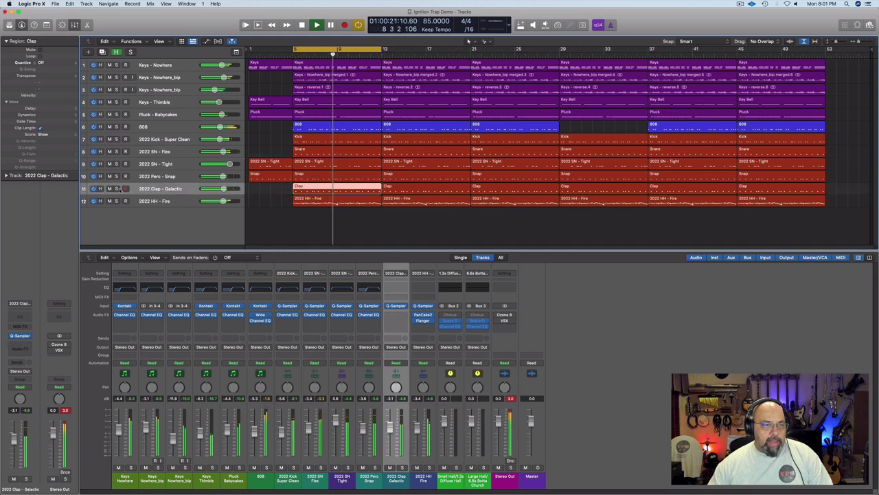
left_click(388, 290)
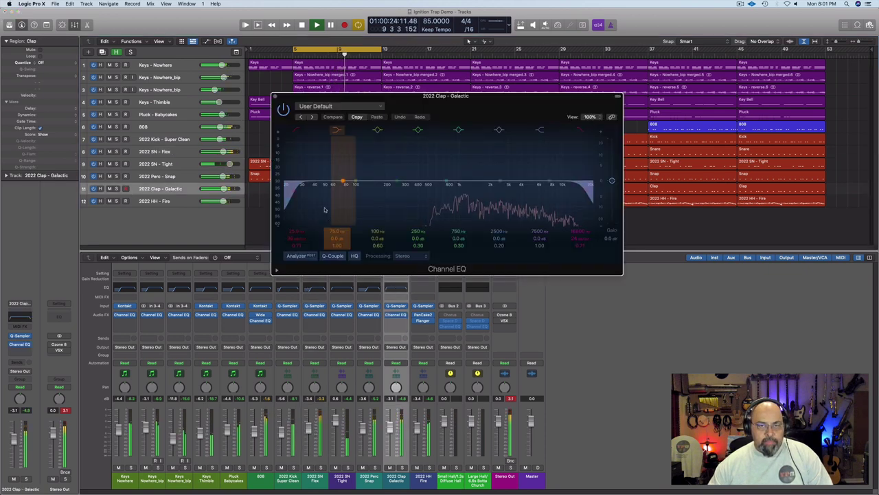
left_click_drag(322, 199, 422, 192)
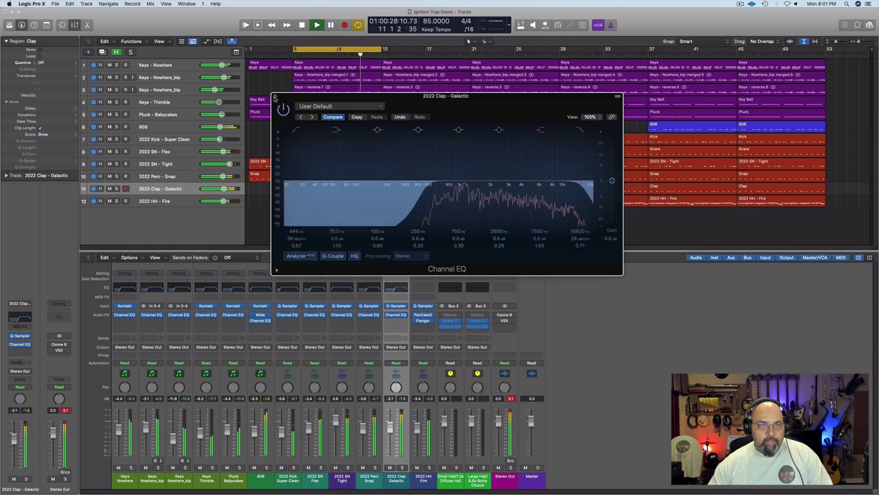
left_click(275, 96)
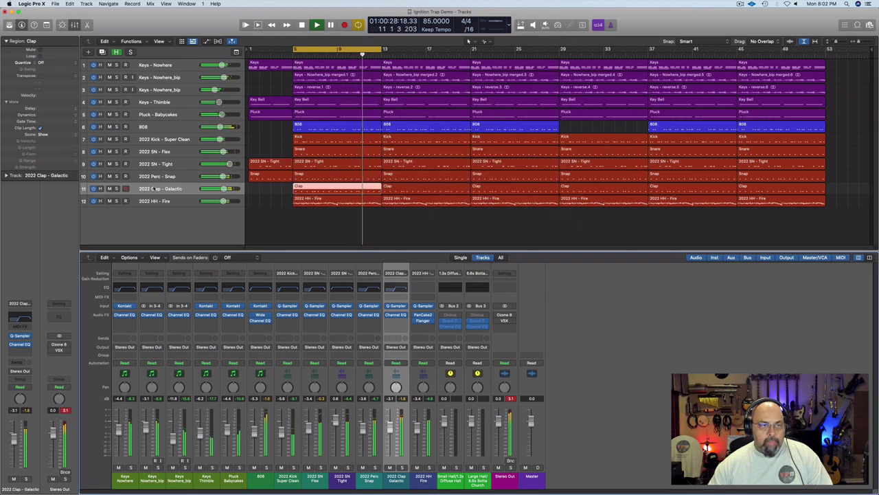
- Solo 2022 HH - Fire to try a Channel EQ on it, remove that plug-in, and clear the solo
left_click(116, 201)
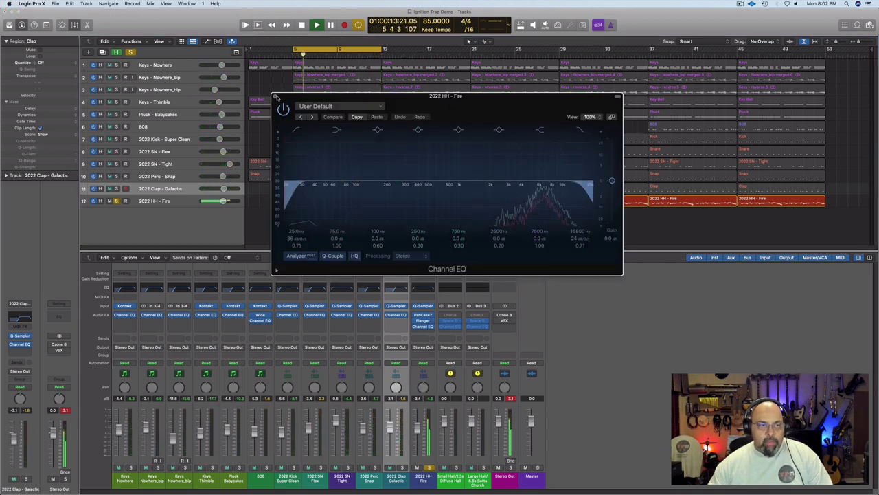
left_click(276, 96)
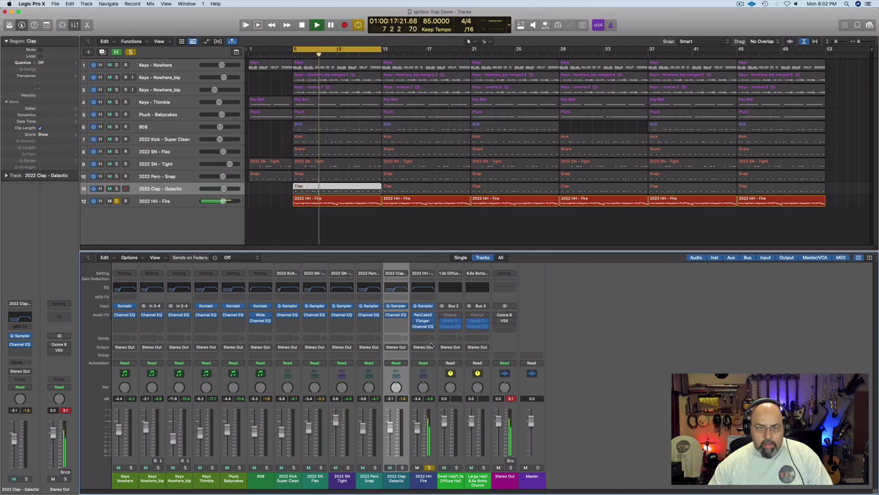
left_click(434, 326)
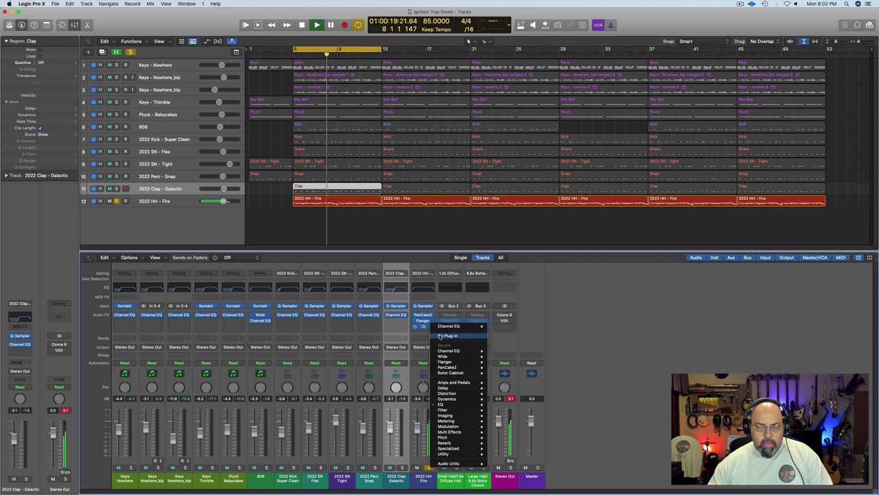
left_click(439, 335)
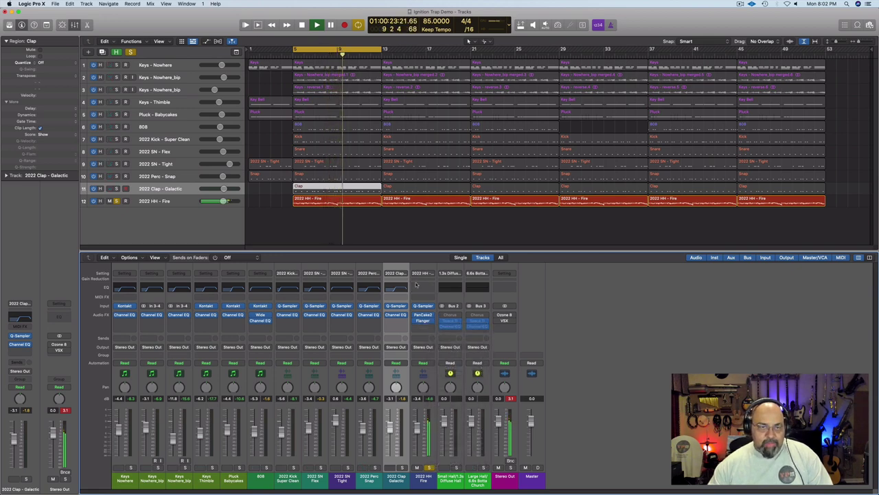
left_click(130, 52)
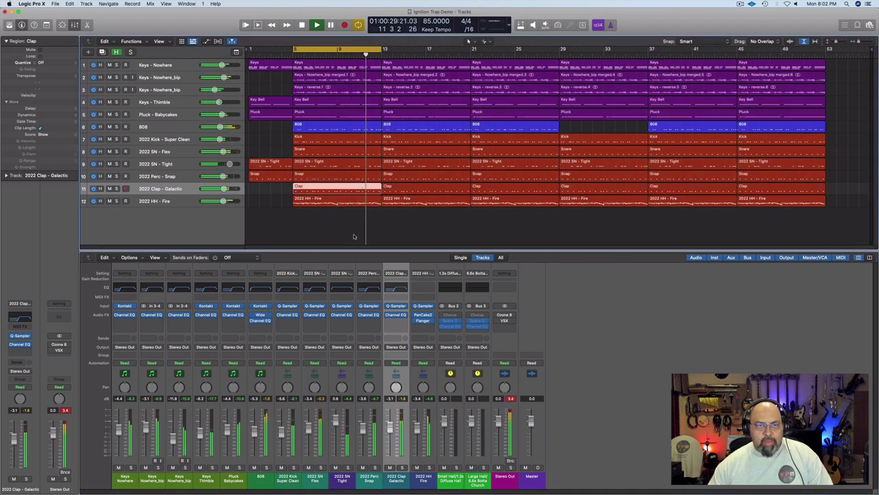
- Move the cycle range to the intro, bars 1 to 5, and play it, briefly soloing Keys - Nowhere
key("space")
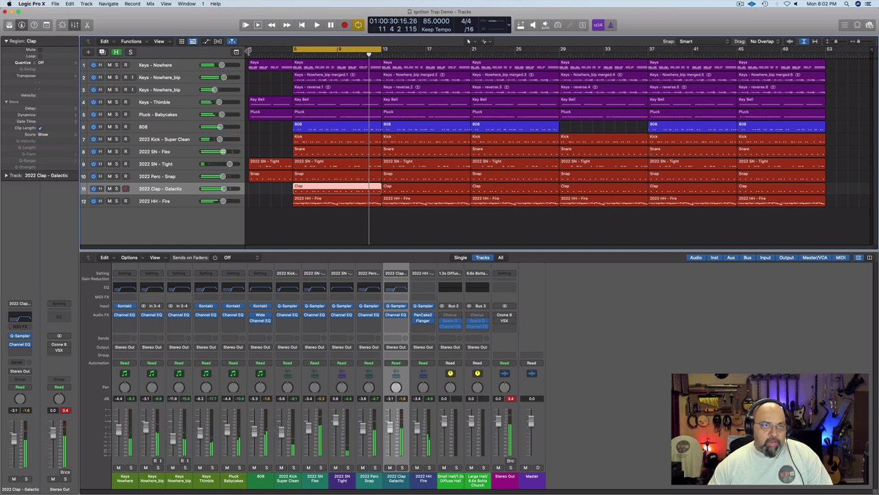
left_click_drag(249, 51, 294, 51)
key("space")
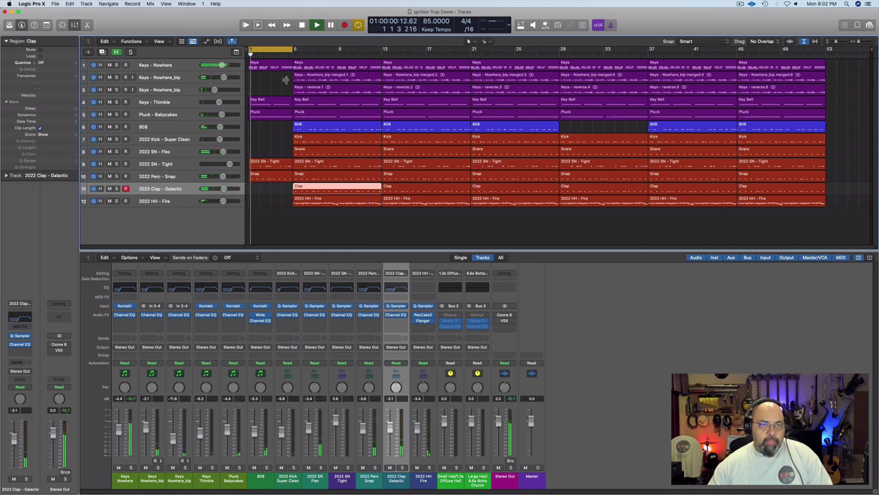
left_click(117, 65)
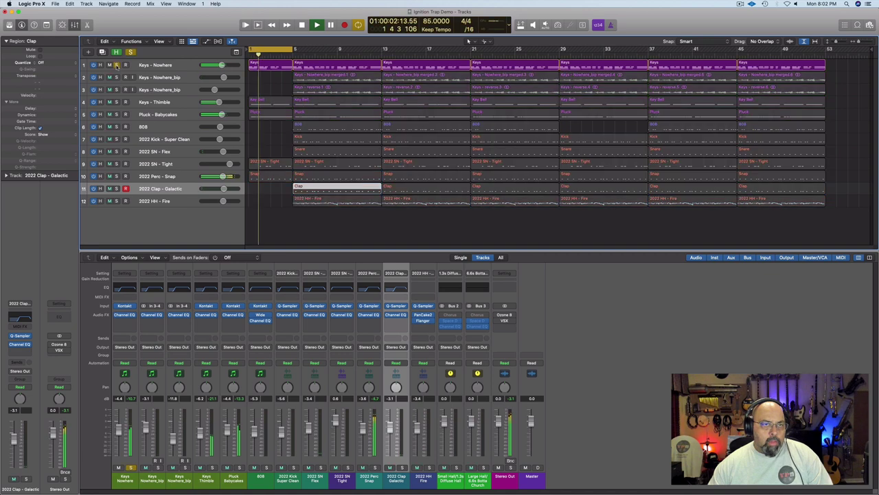
left_click(117, 65)
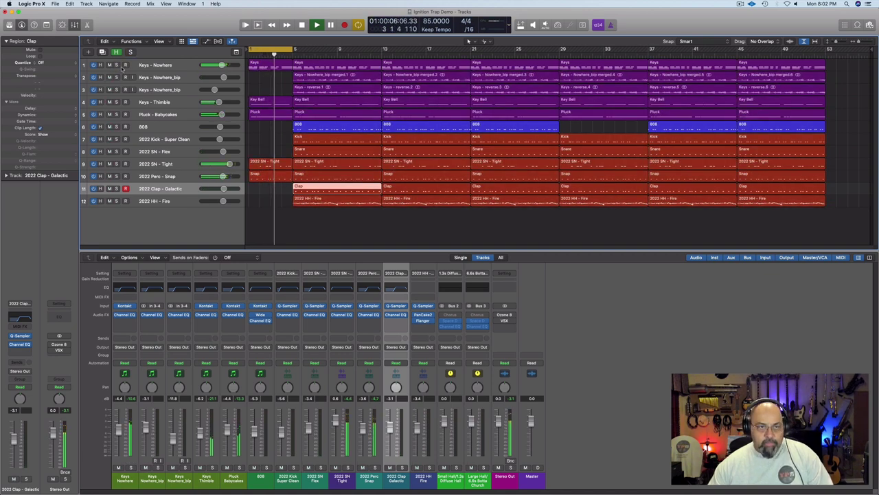
- Hide the mixer, show track automation, and choose the Channel EQ High Cut Frequency as the automation parameter for Keys - Nowhere
key("p")
key("p")
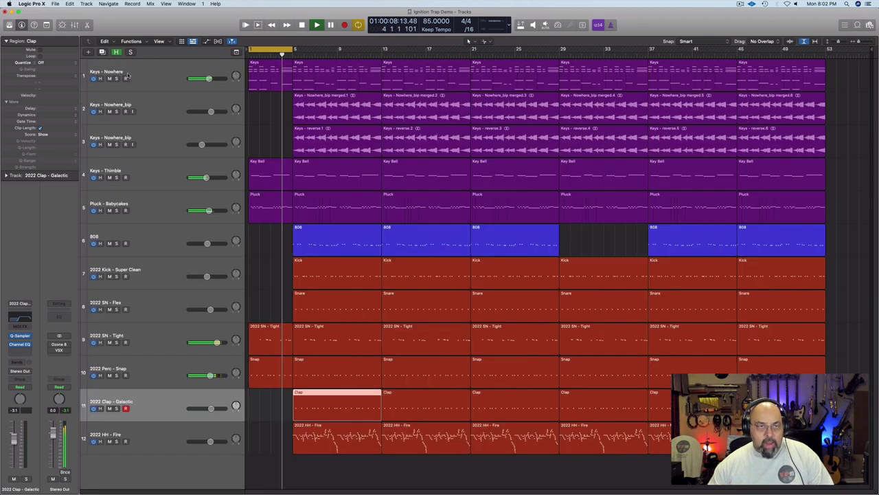
key("a")
key("space")
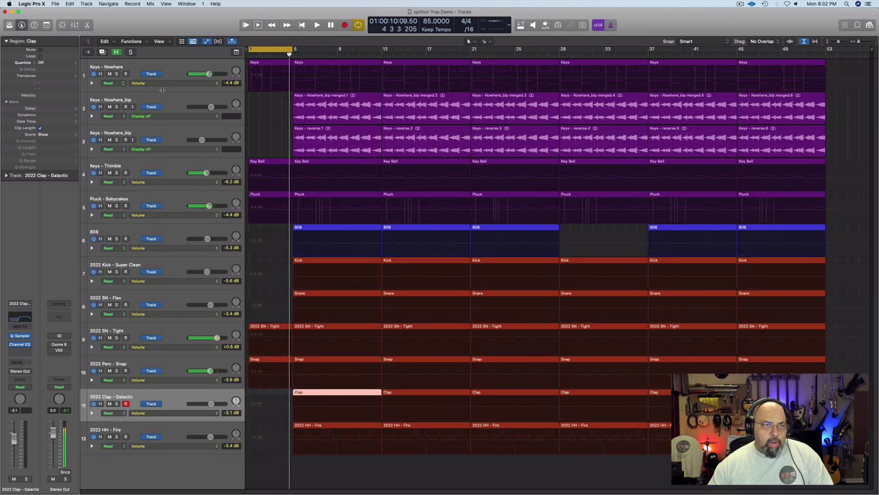
left_click(163, 83)
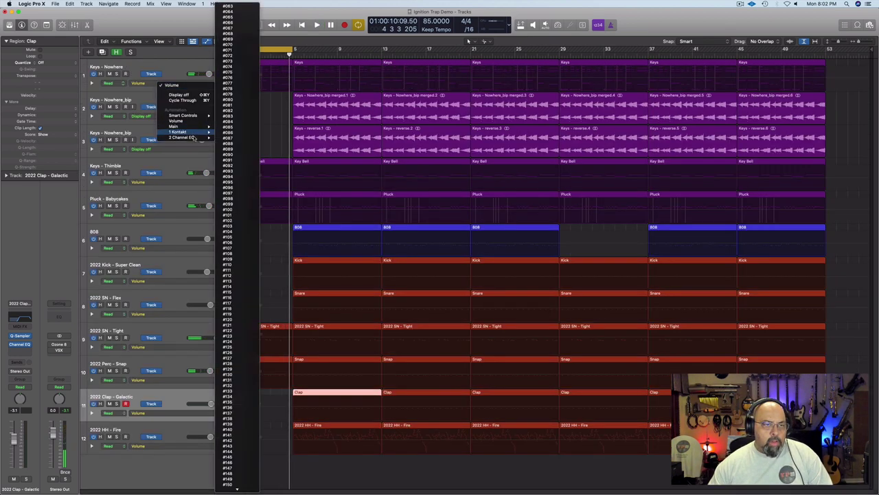
mouse_move(194, 138)
left_click(271, 98)
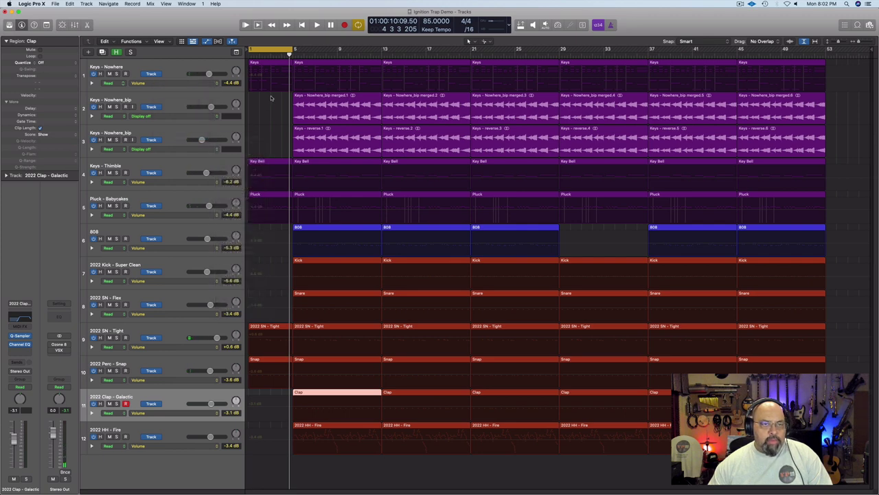
- Automate the Keys - Nowhere high cut to rise from just over 200 Hz at bar 1 until bar 5, and audition it soloed
left_click(283, 73)
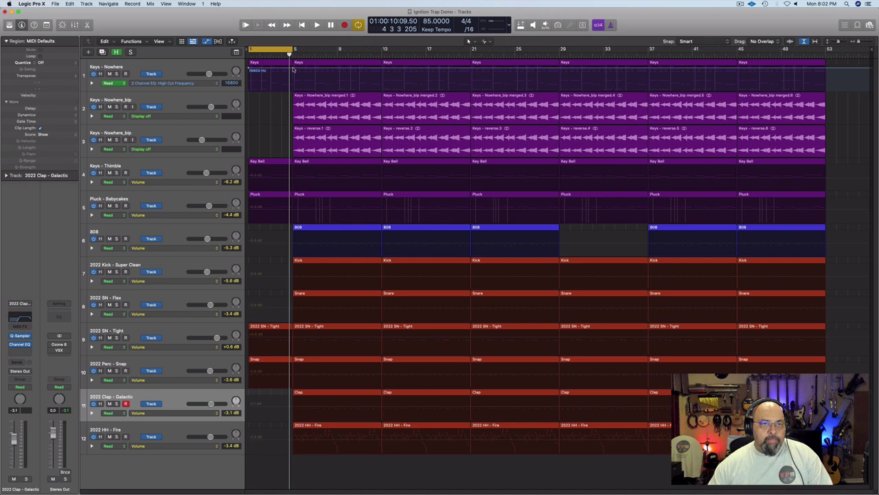
left_click(292, 70)
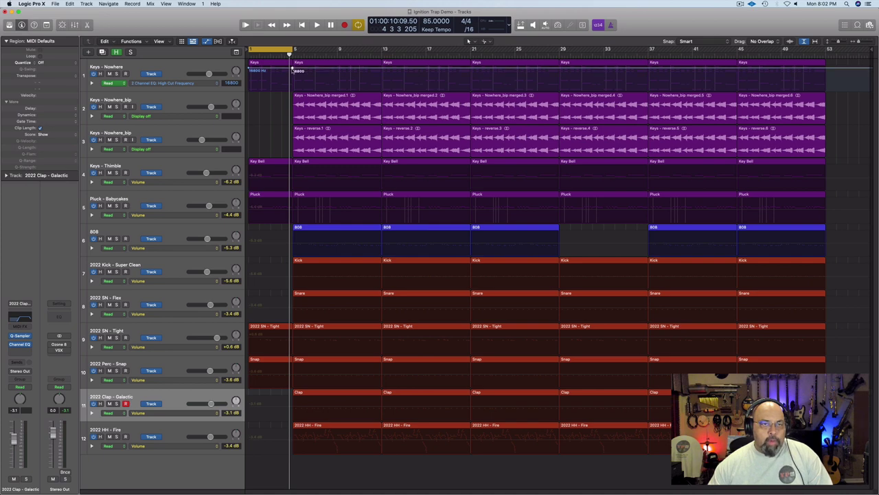
left_click_drag(248, 67, 249, 79)
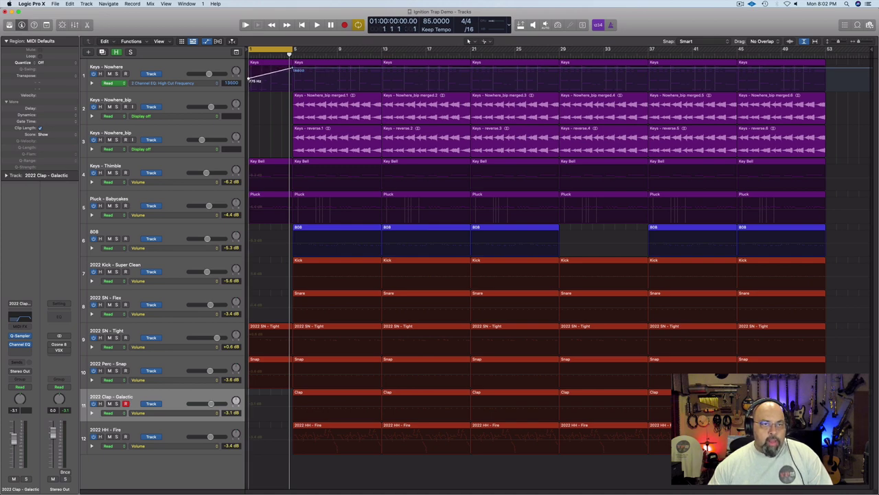
left_click(116, 74)
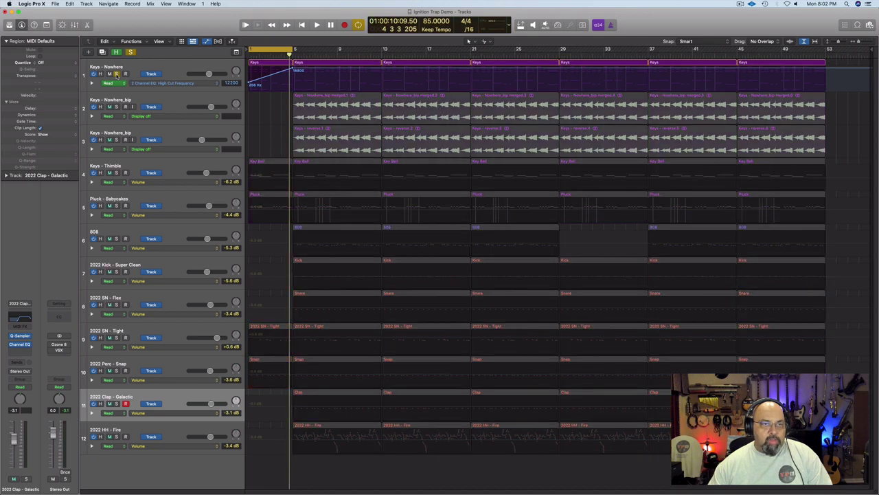
key("space")
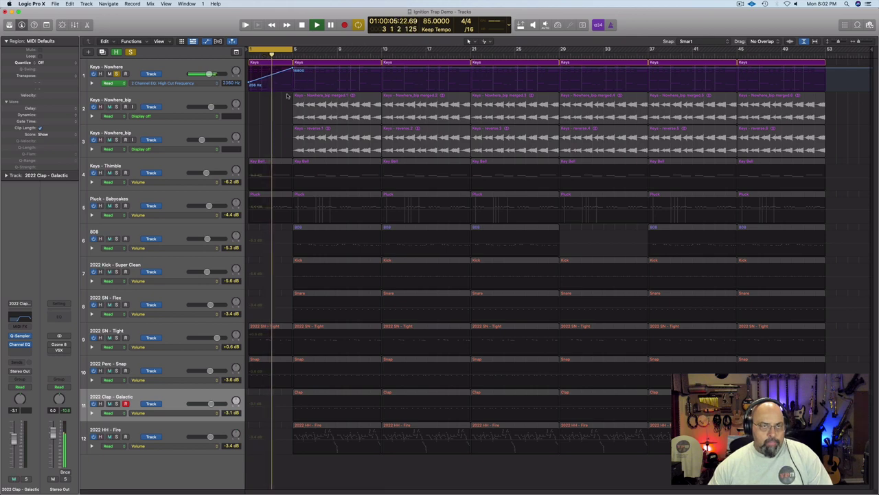
- Unsolo Keys - Nowhere, solo Pluck - Babycakes, and choose its Channel EQ High Cut Frequency as the automation parameter
left_click(116, 74)
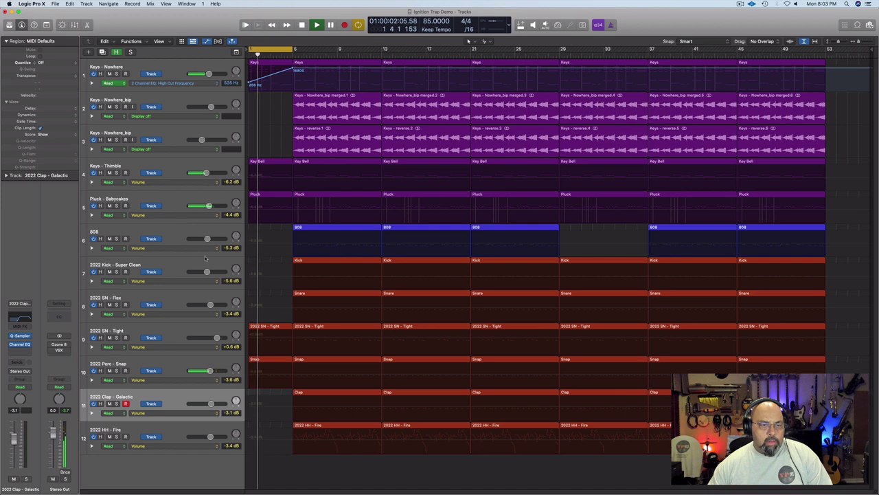
left_click(116, 205)
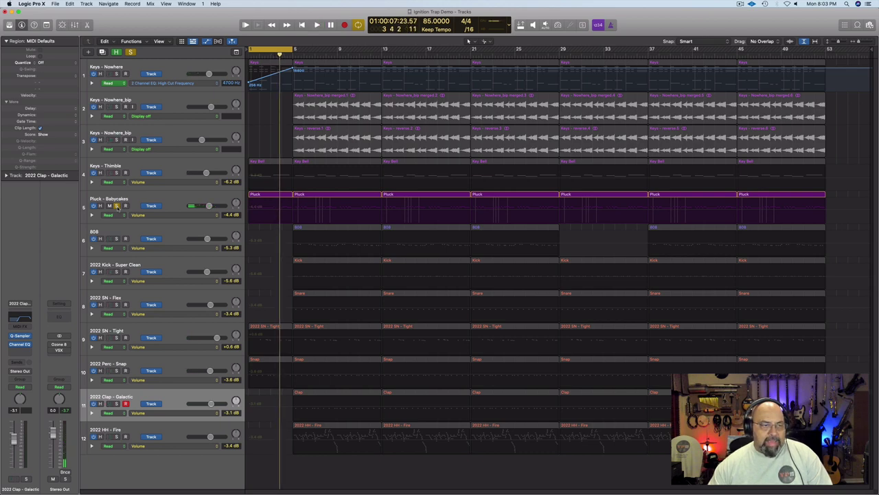
left_click(175, 214)
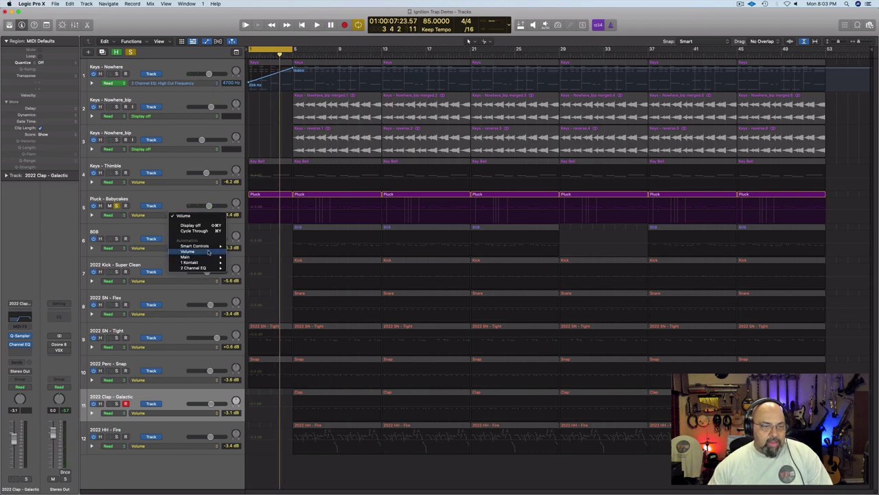
mouse_move(208, 268)
left_click(253, 268)
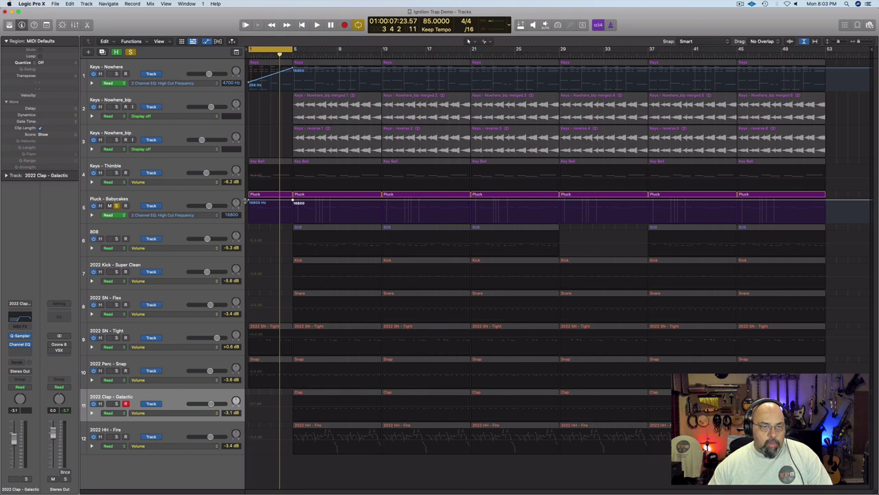
- Automate the Pluck - Babycakes high cut to rise from about 446 Hz at bar 1 to bar 5, and audition it soloed and in the full mix
left_click_drag(249, 202, 249, 214)
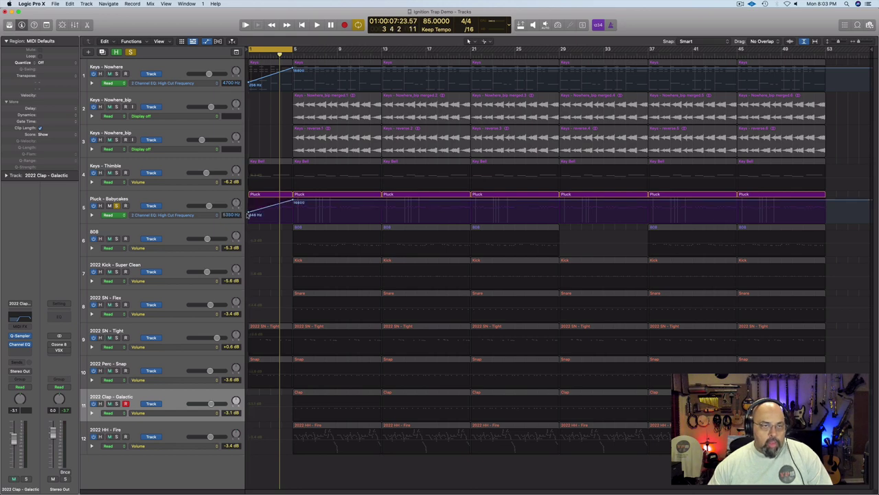
key("space")
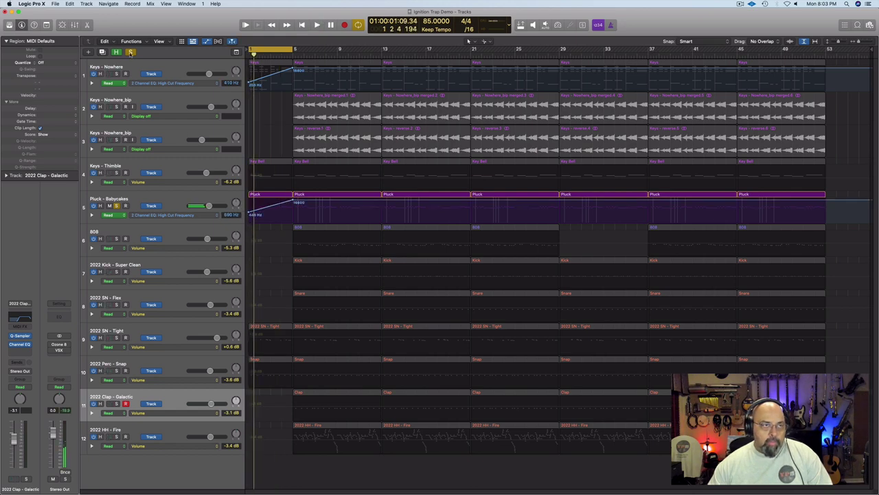
left_click(130, 52)
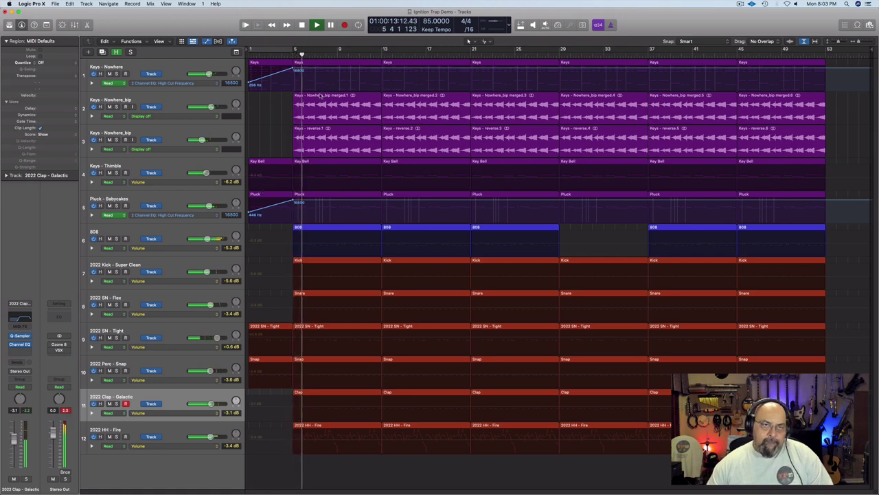
key("space")
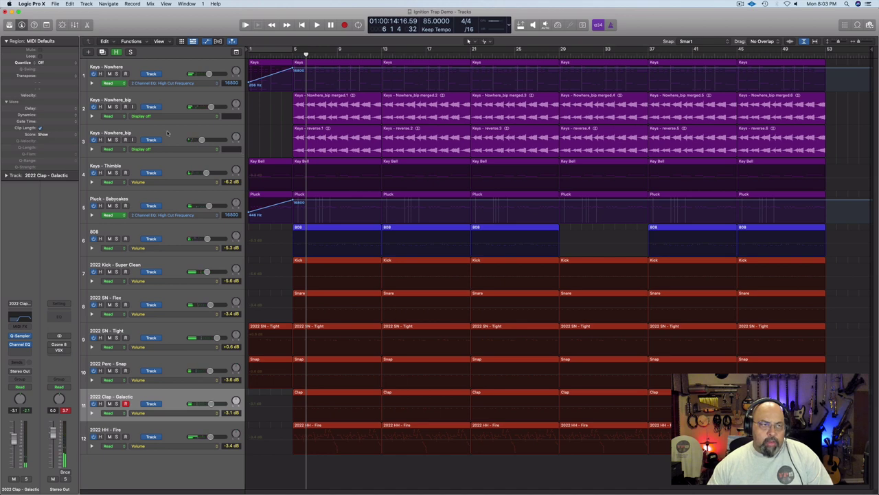
- Switch off the first Keys - Nowhere_bip track, the one holding the merged regions
left_click(168, 100)
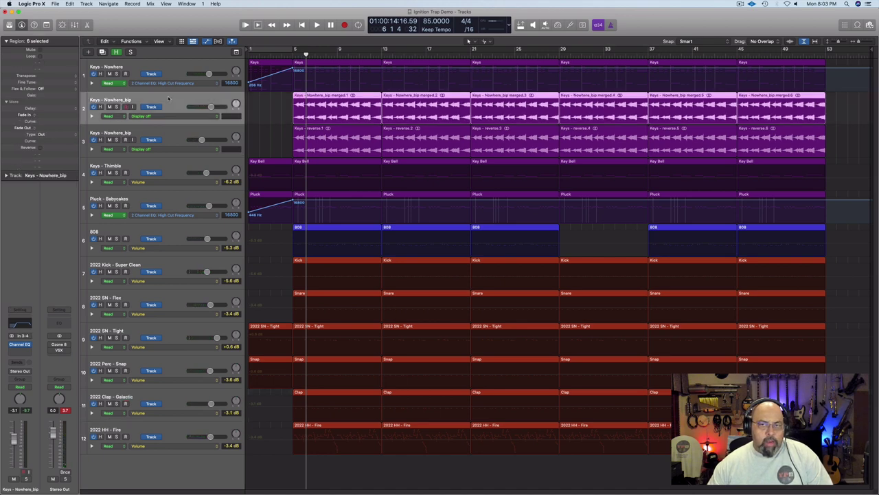
left_click(94, 107)
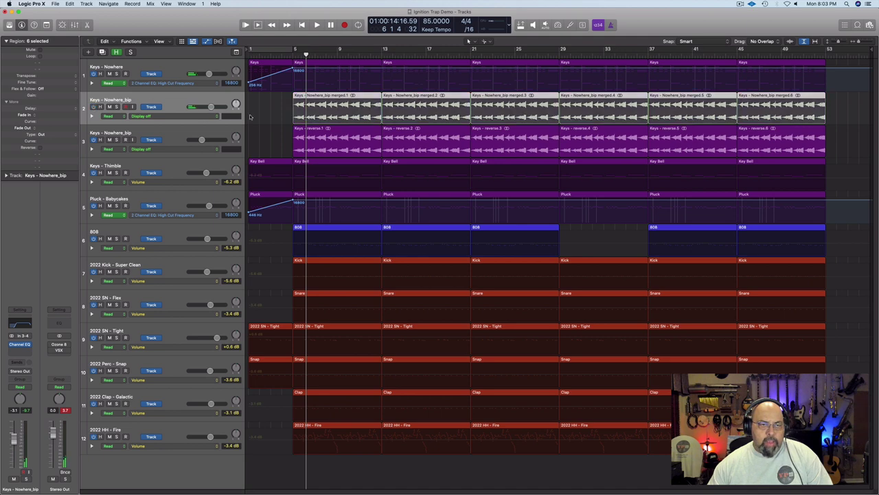
- Split the Keys - reverse.1 region at bar 9 and copy its second half to bar 1
left_click_drag(348, 52, 338, 54)
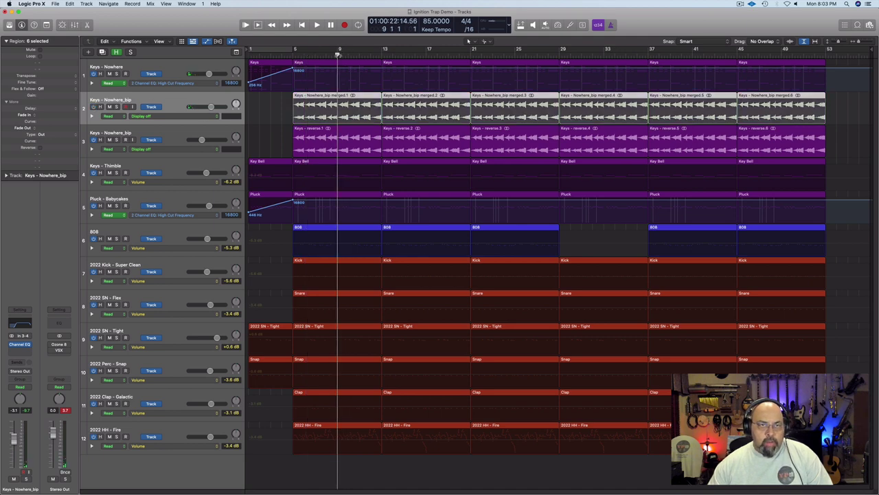
left_click(340, 144)
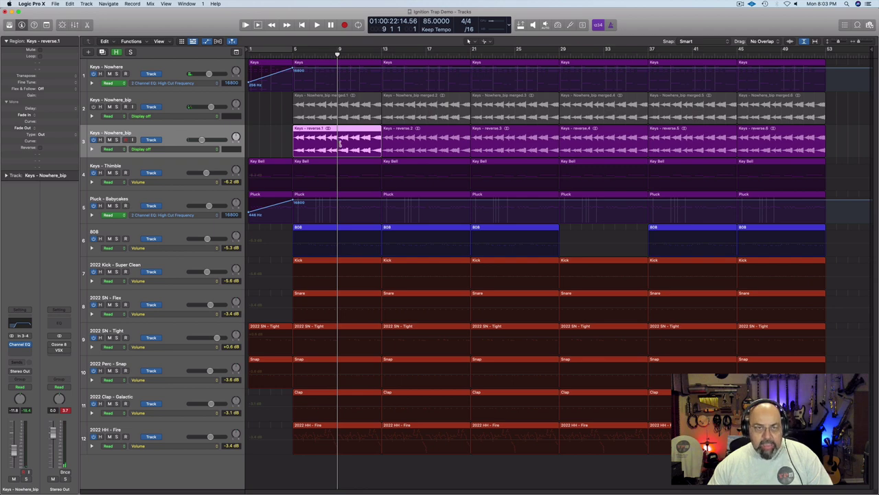
key("super+t")
left_click(320, 142)
left_click_drag(359, 145, 272, 148)
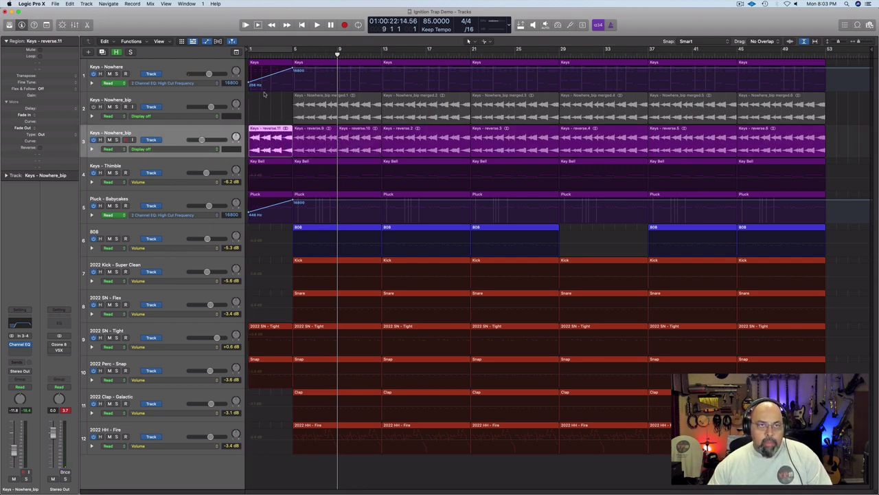
- Loop the intro during playback and choose Channel EQ High Cut Frequency as the automation parameter for the reversed keys track
left_click(265, 50)
key("space")
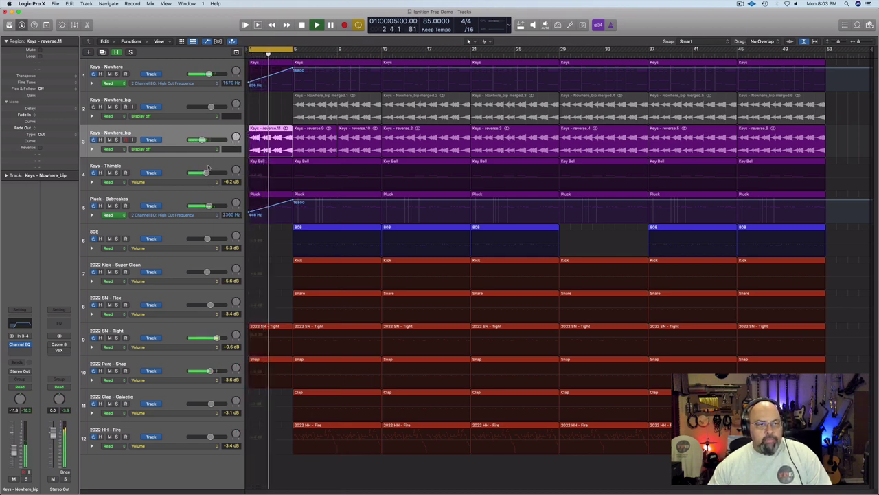
left_click(182, 150)
mouse_move(213, 181)
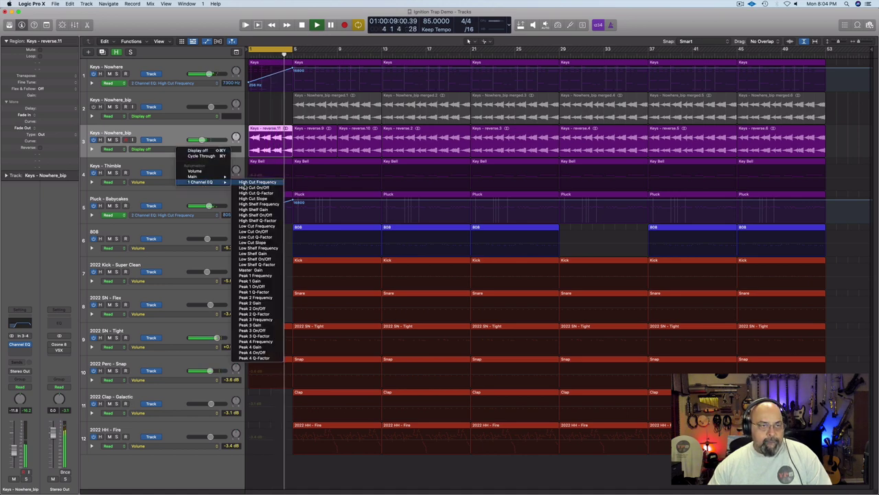
left_click(254, 182)
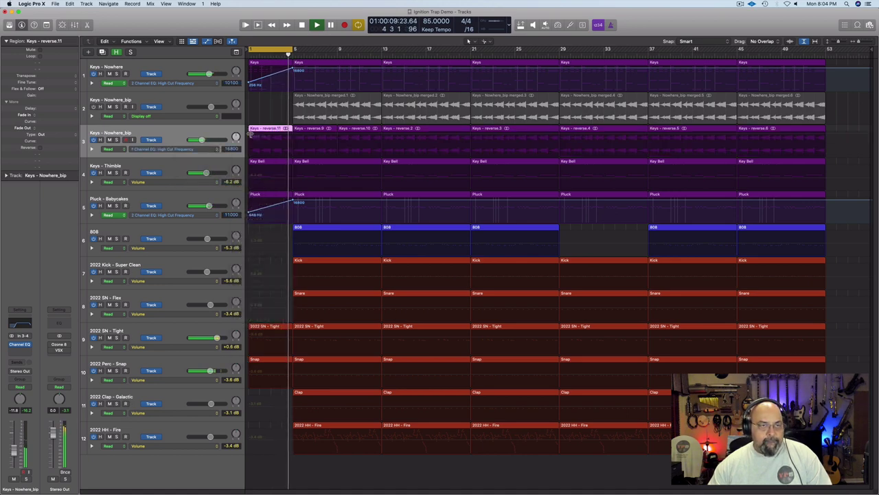
- Automate the reversed keys' high cut to rise from just under 800 Hz at bar 1 until bar 5, and play it past the intro
left_click(291, 136)
left_click(293, 135)
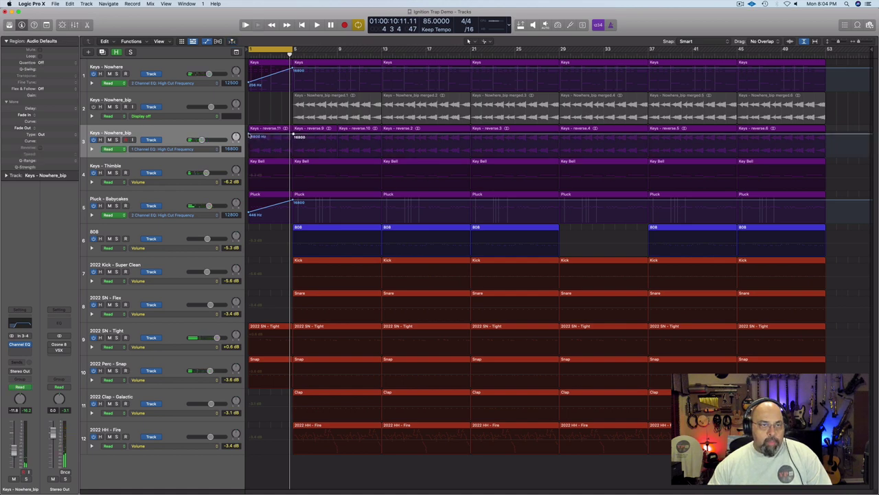
left_click_drag(248, 135, 248, 138)
key("space")
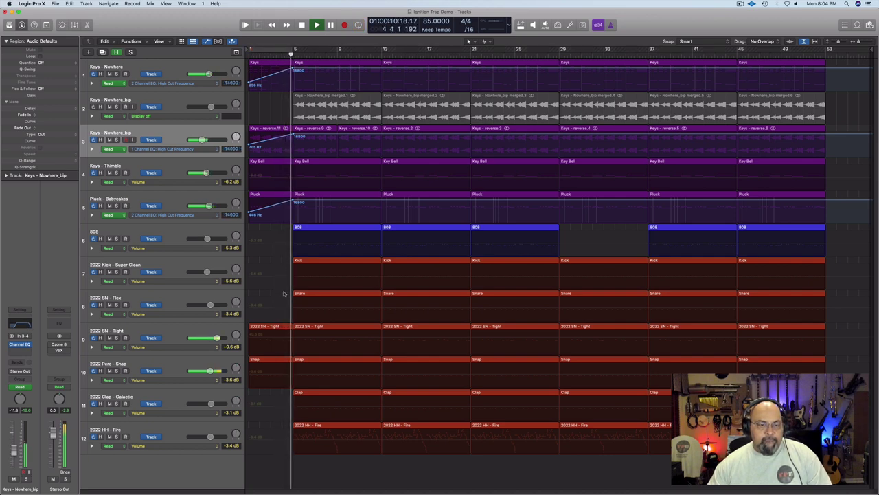
key("space")
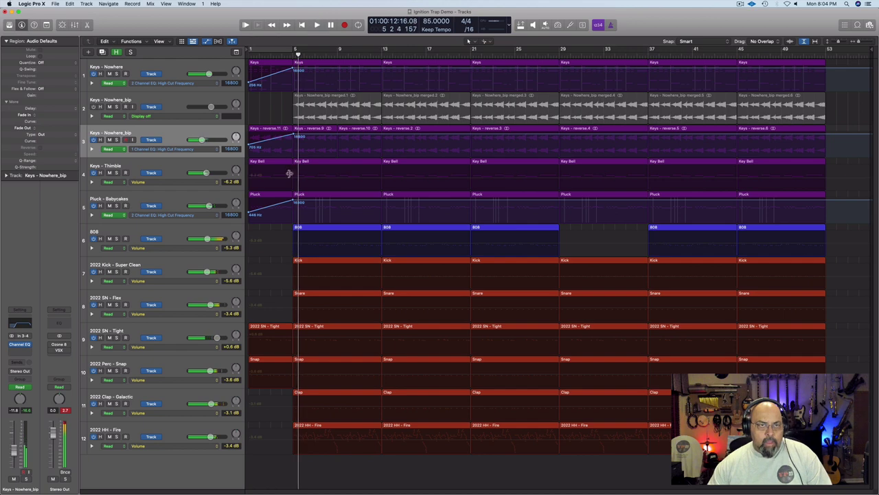
- Hide track automation, shorten the four notes of the last chord at bar 4 in the intro Keys region, and play the transition into bar 5
key("comma")
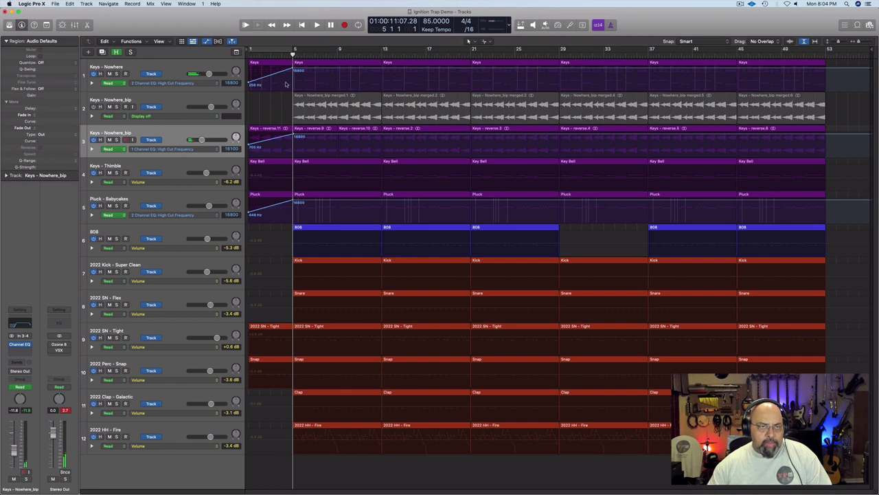
key("a")
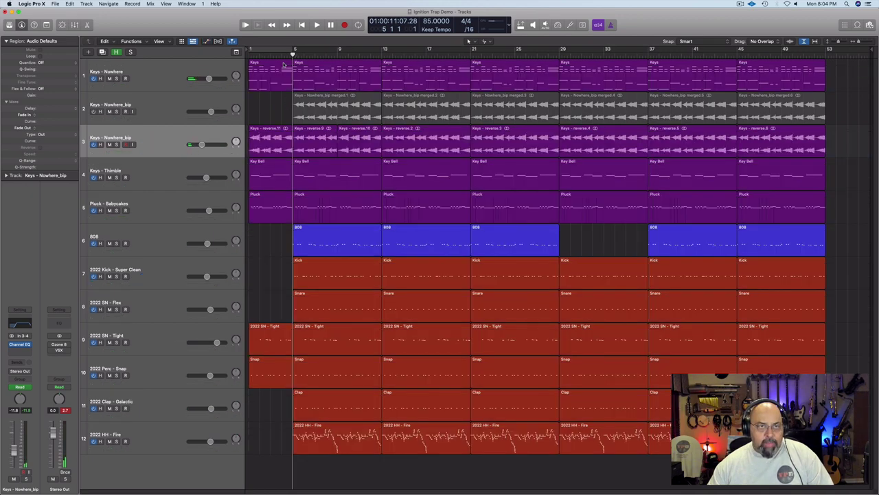
double_click(283, 63)
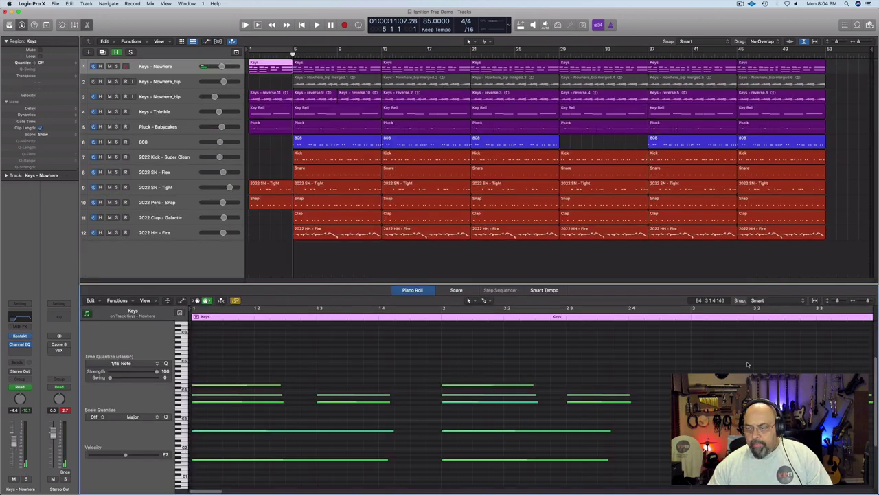
left_click(814, 301)
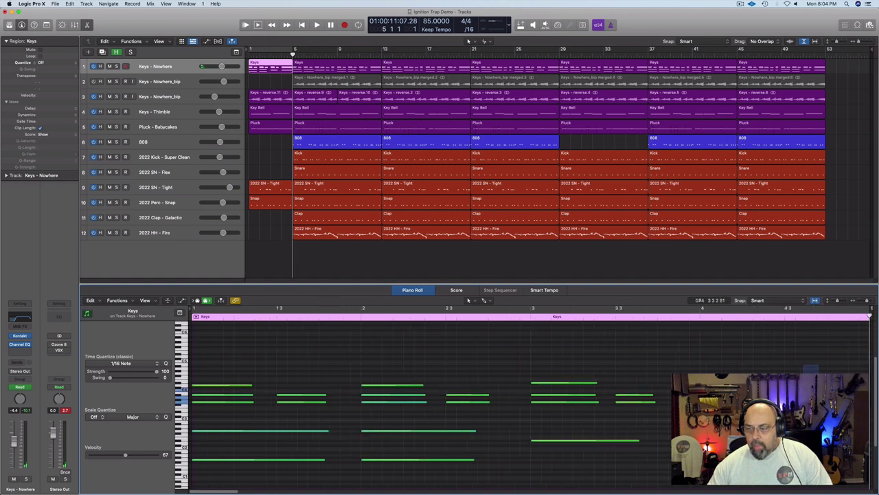
left_click_drag(804, 364, 820, 447)
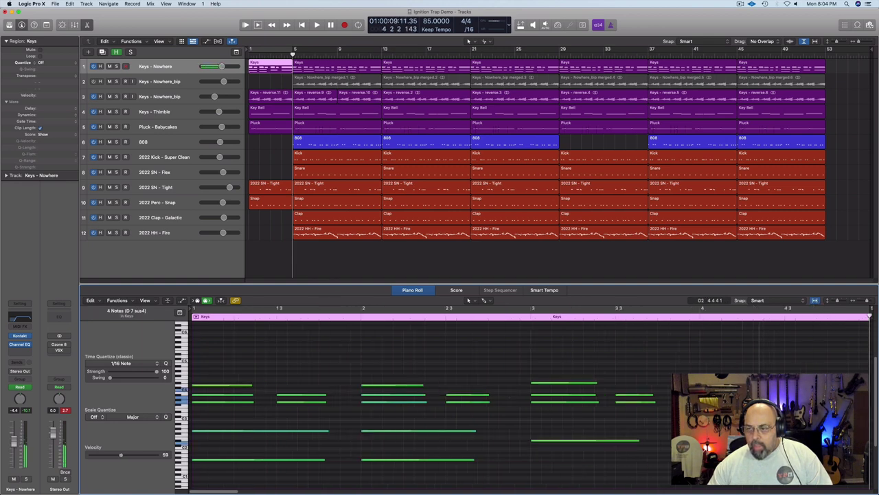
double_click(529, 312)
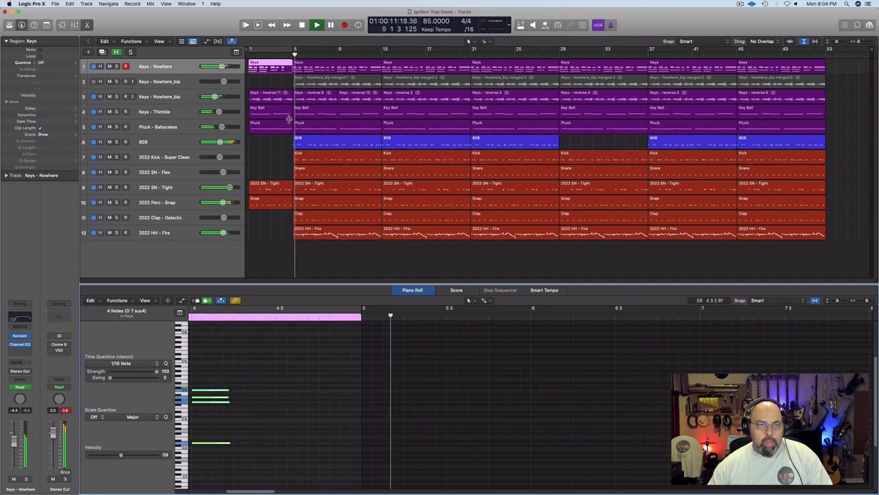
key("space")
- Trim the intro reversed-keys region to end at bar 4 beat 2 with a fade-out of 436, and play the transition into bar 5
left_click(287, 98)
left_click_drag(291, 100, 285, 96)
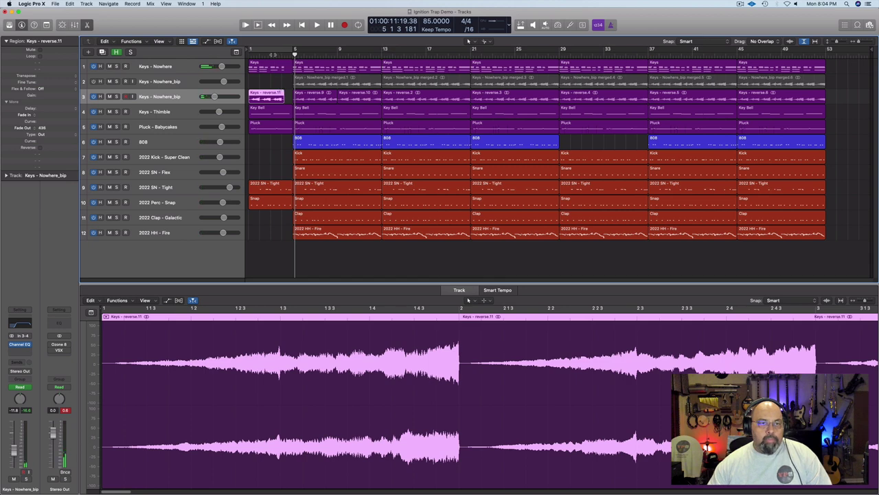
key("space")
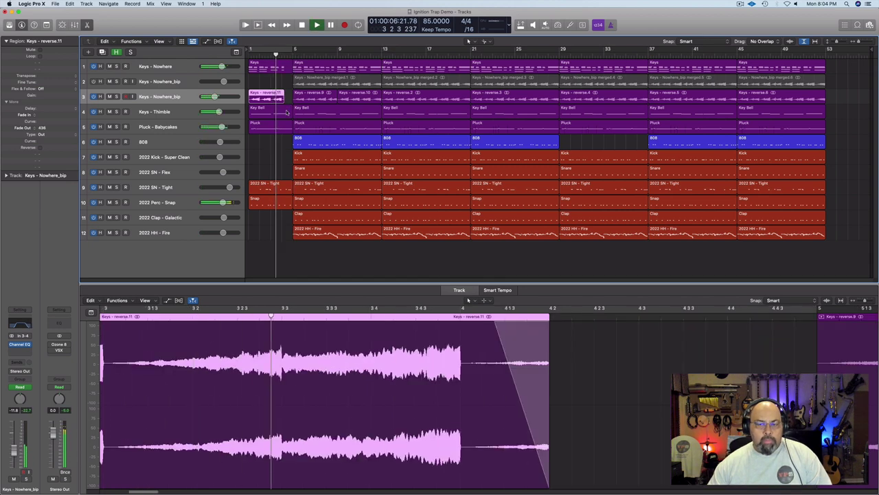
left_click(287, 112)
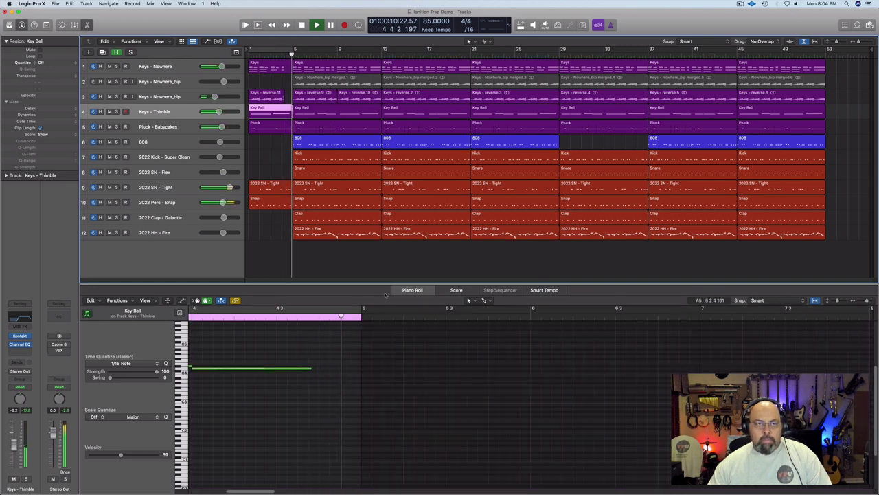
key("space")
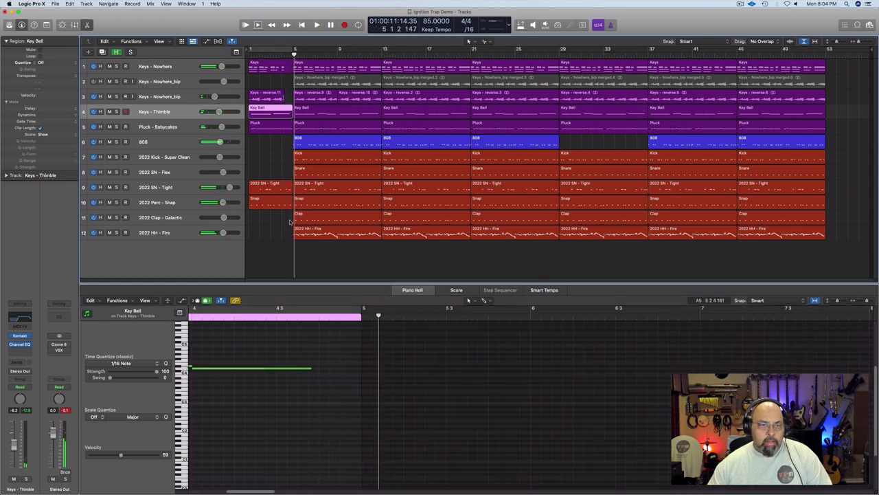
- Shorten the intro Snap region so it ends about half a bar before bar 5
left_click(288, 193)
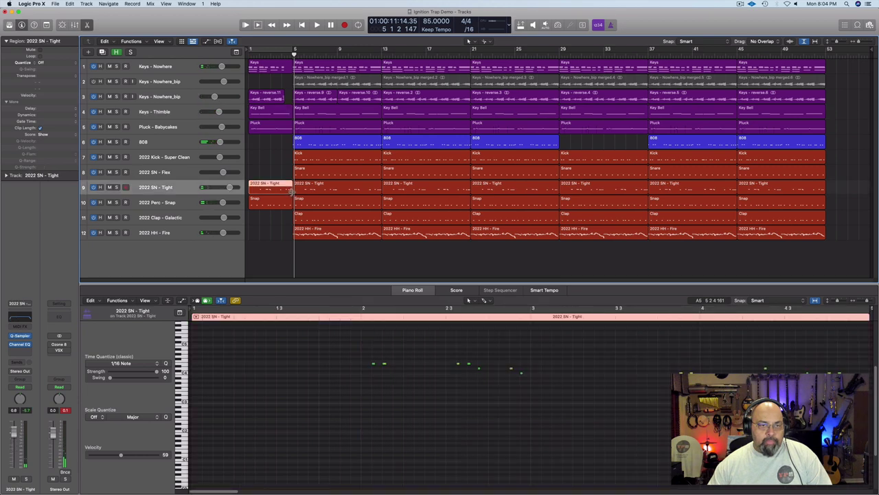
left_click_drag(289, 193, 286, 207)
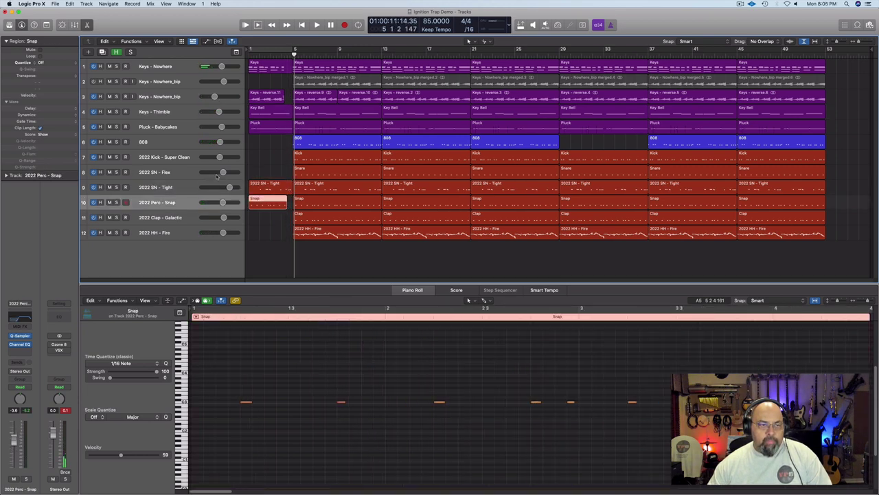
- Rename all regions on the 2022 SN - Tight track to "Snare fills" and play the intro from about bar 3
left_click(191, 189)
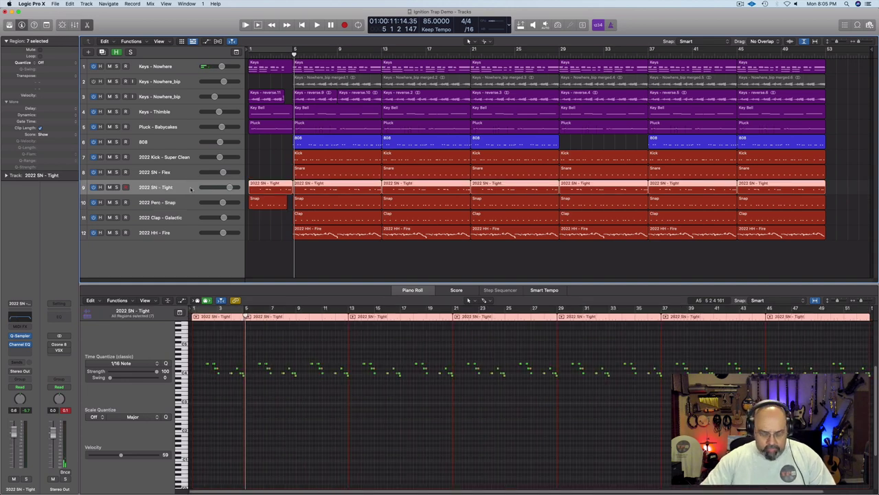
key("shift+n")
type("Snare fill")
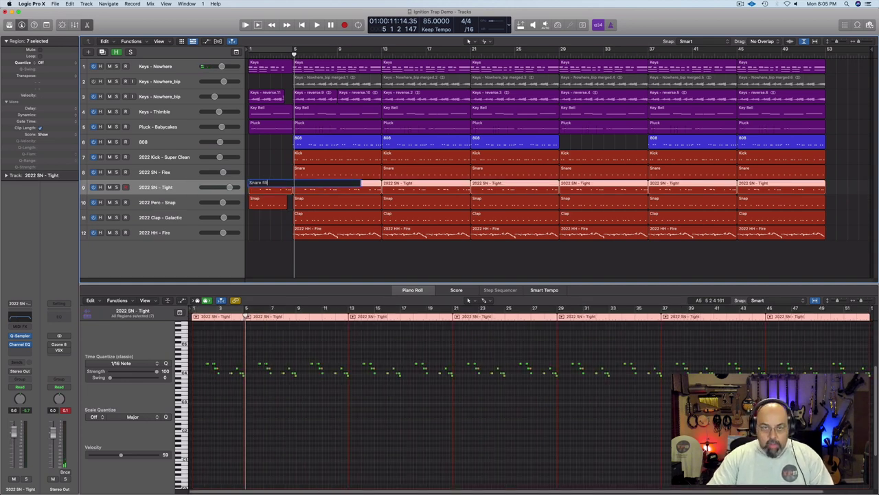
type("s")
key("Return")
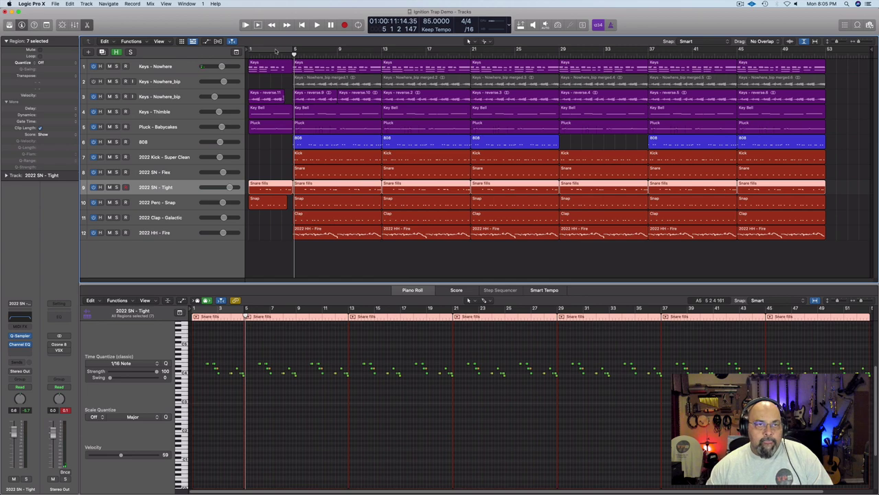
left_click(271, 54)
key("space")
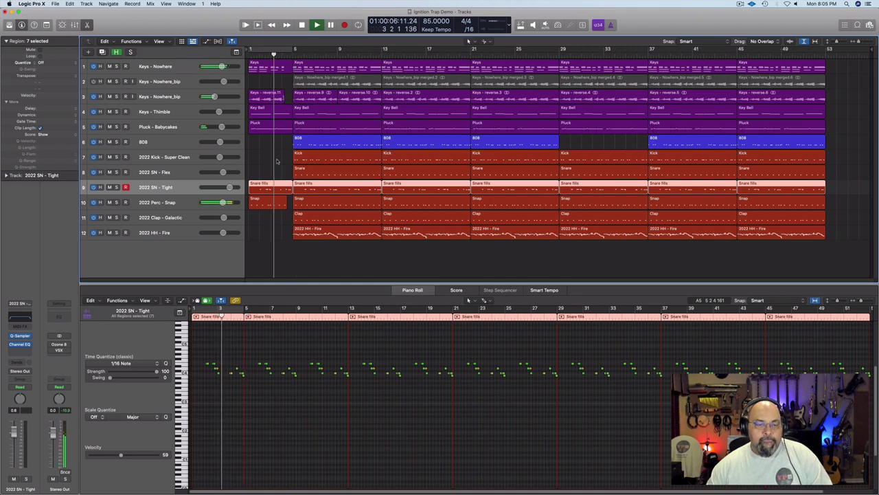
- Hide the piano roll and listen to the intro's transition into bar 5
key("p")
key("super+Down")
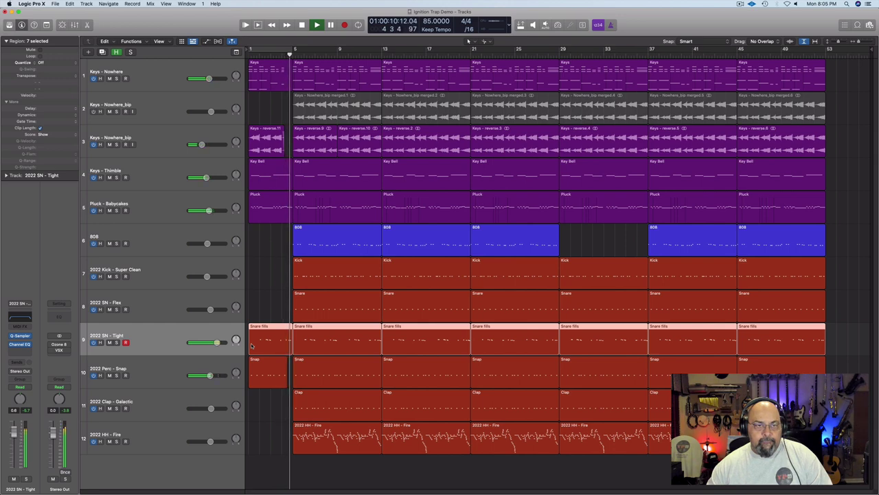
key("space")
- Set the last note of the intro Pluck region to run from bar 4 beat 3 to beat 4, and play the transition
double_click(289, 213)
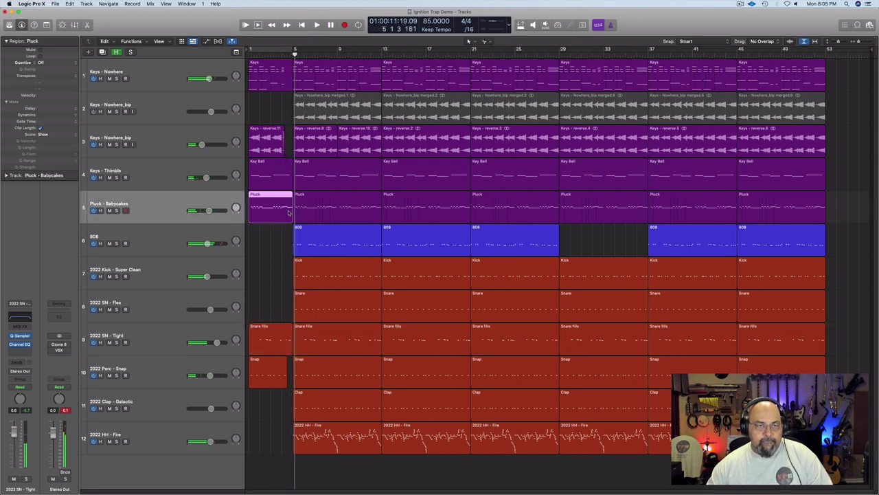
left_click(819, 393)
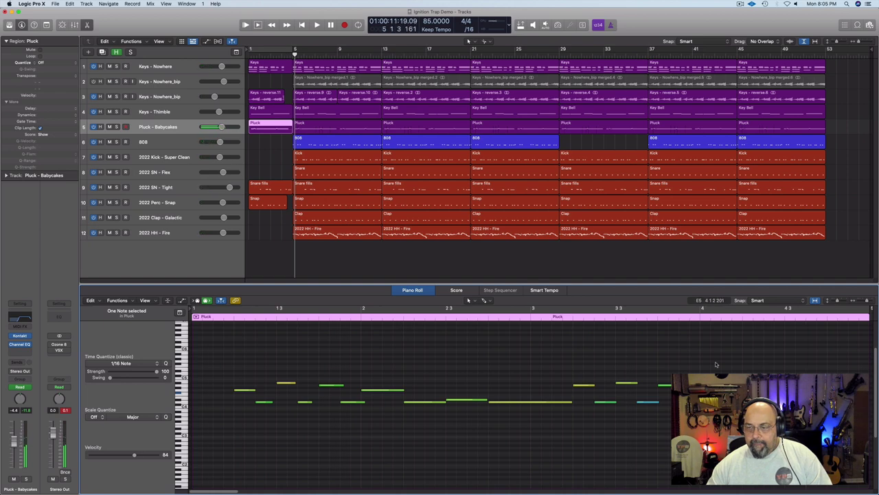
left_click(702, 315)
key("space")
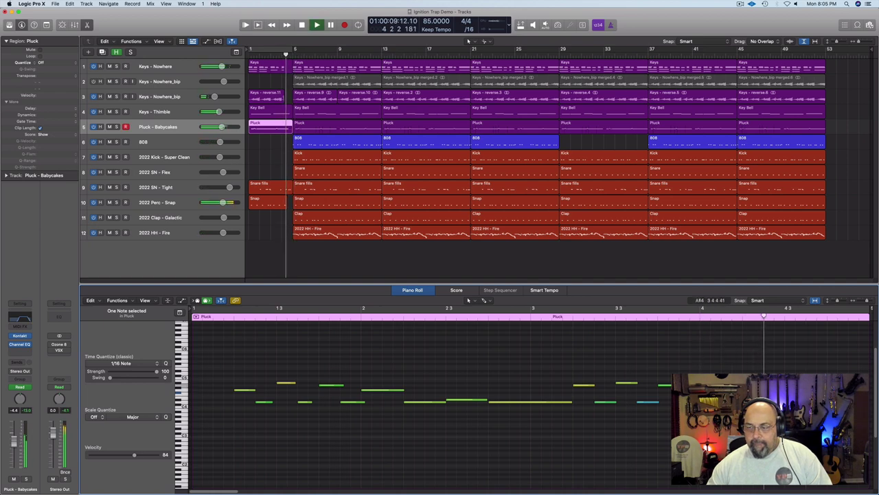
key("space")
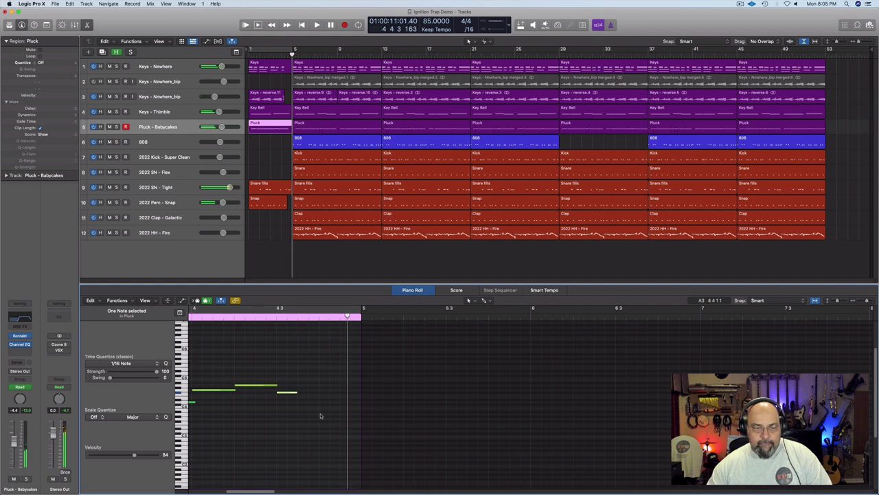
left_click_drag(296, 391, 313, 391)
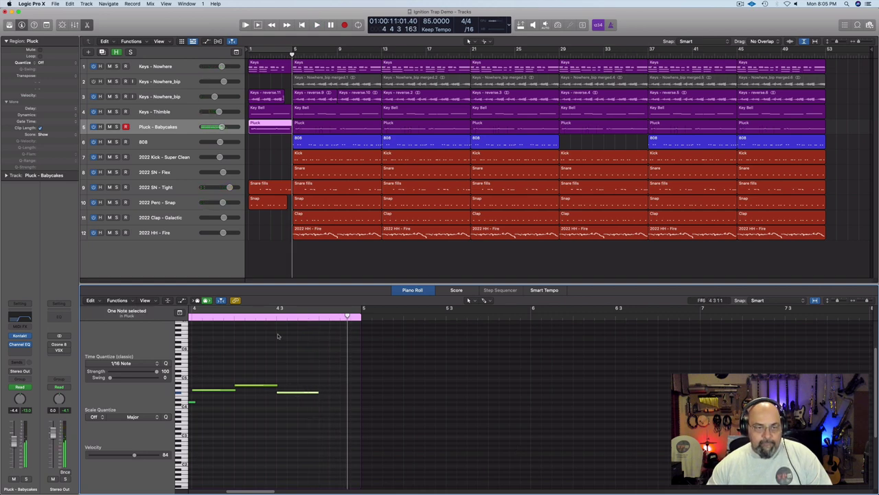
key("space")
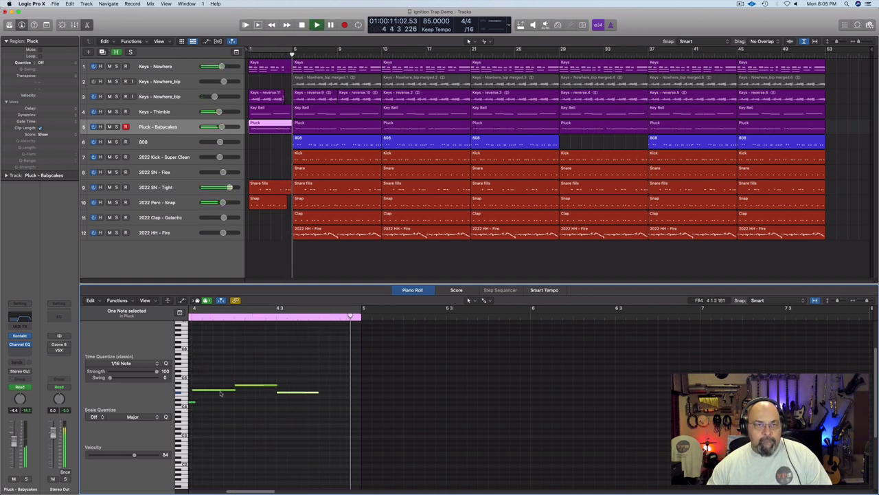
key("space")
- Shorten the last note of the intro Key Bell region to end at bar 4 beat 2, and play the transition into bar 5
left_click(276, 112)
left_click(745, 401)
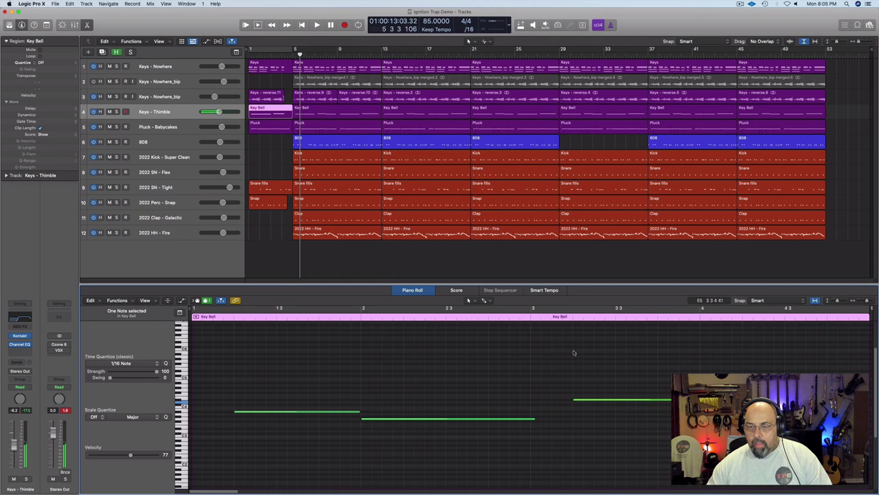
left_click(531, 316)
key("space")
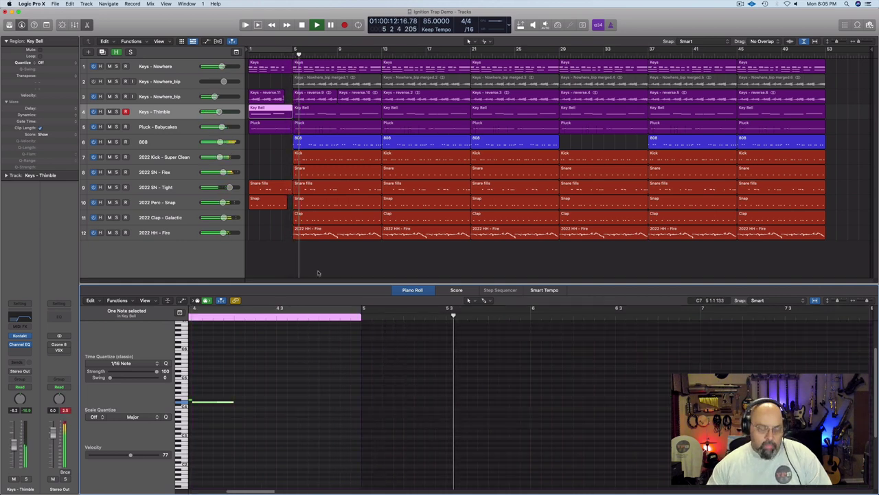
key("p")
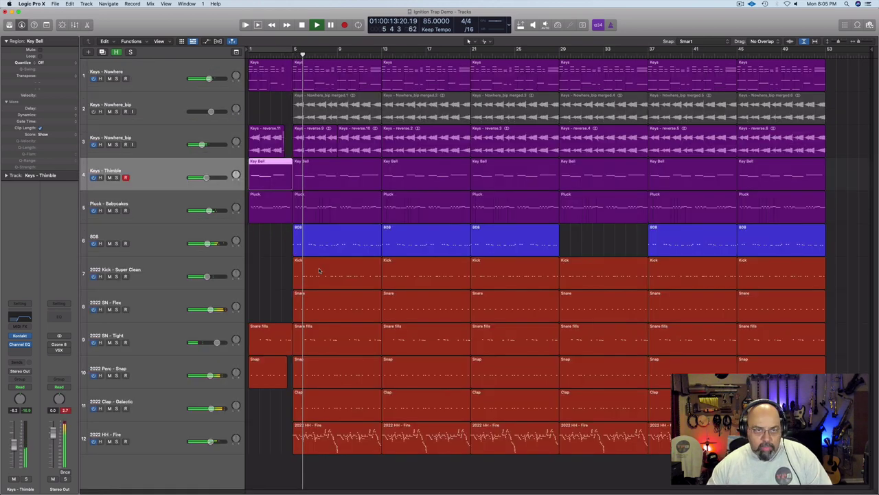
left_click(282, 57)
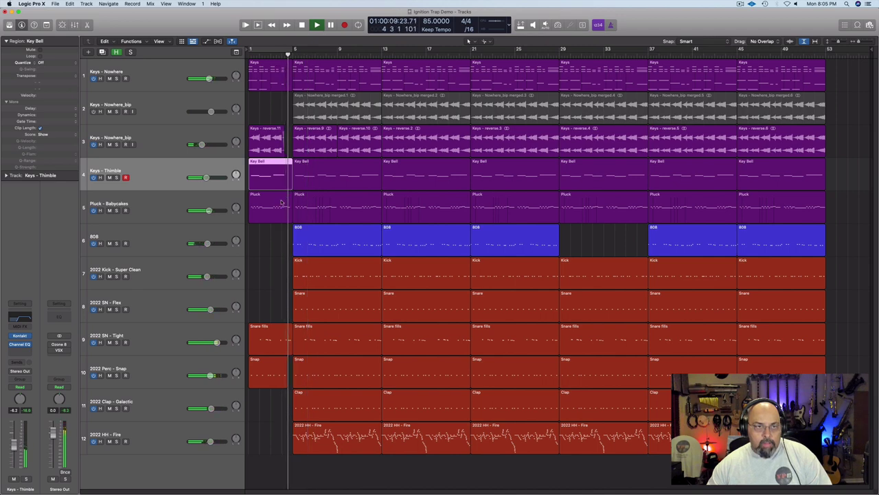
key("space")
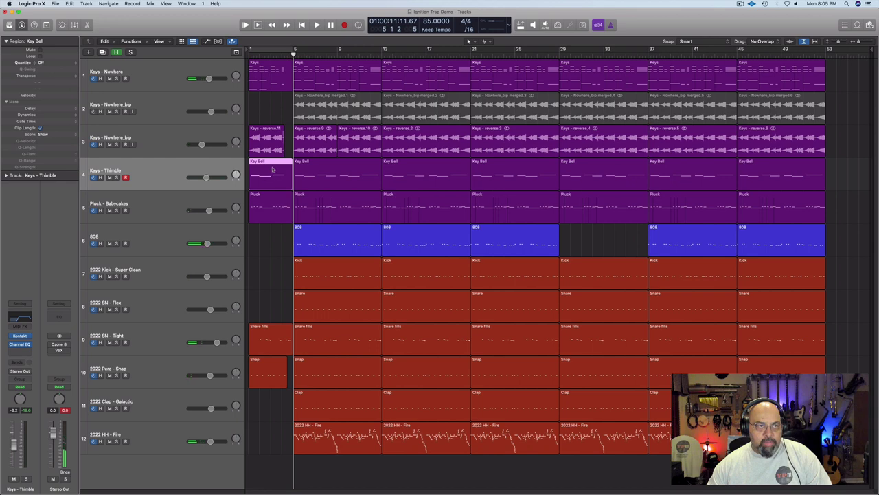
- Try shortening the four notes of the bar 4 chord in the intro Keys region to about half a beat, and play the result
left_click(272, 89)
key("p")
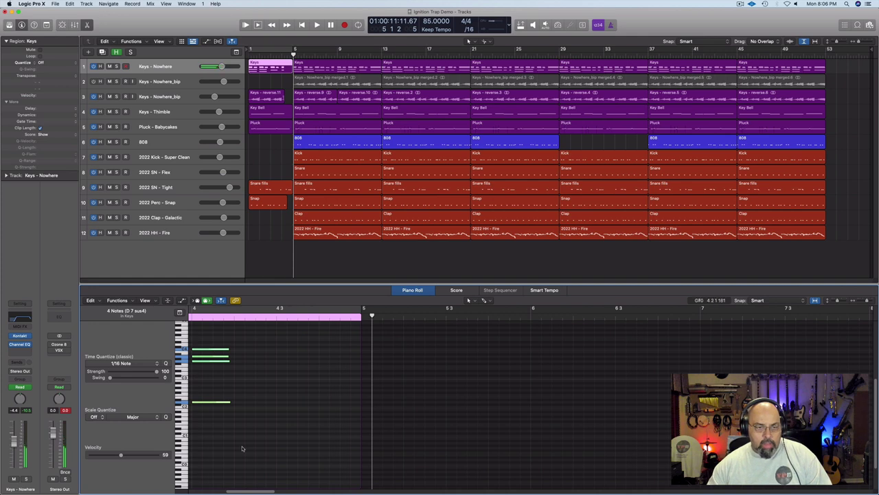
scroll(289, 474, "left", 5)
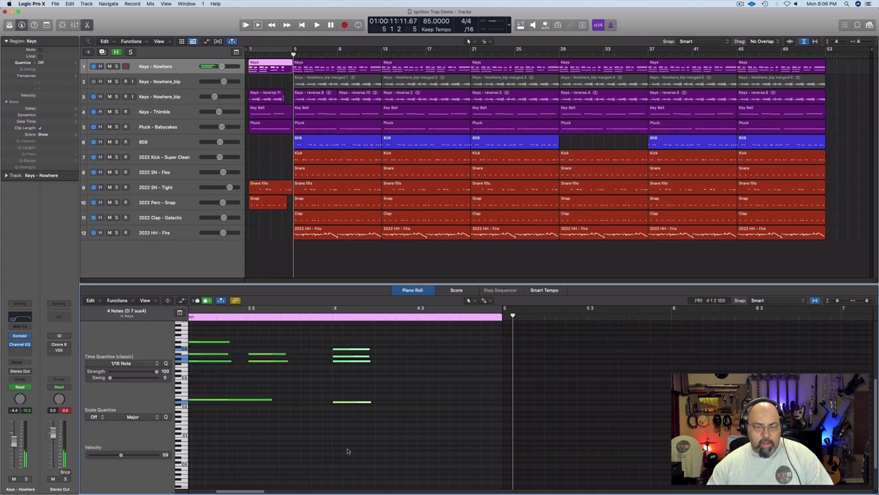
left_click_drag(369, 349, 354, 351)
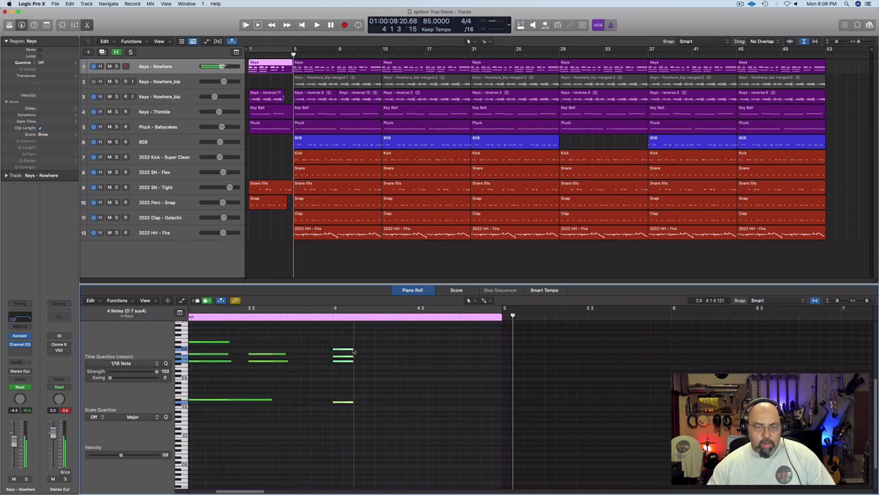
double_click(270, 54)
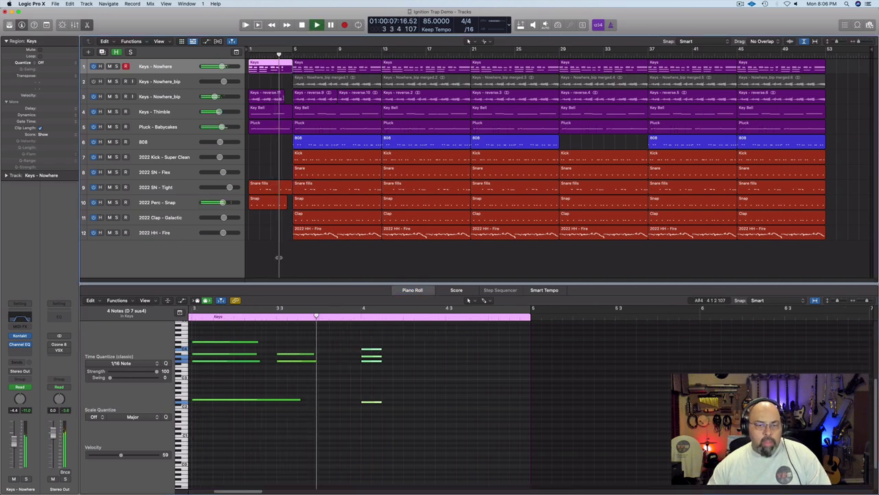
- Lengthen the four notes of the bar 4 chord in the intro Keys region to end at beat 3, and play the transition
left_click(374, 409)
left_click_drag(379, 349, 443, 348)
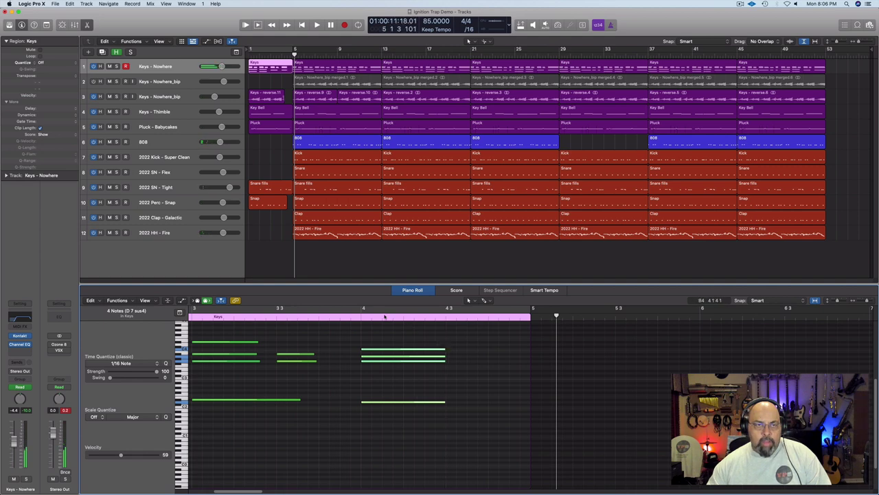
double_click(358, 316)
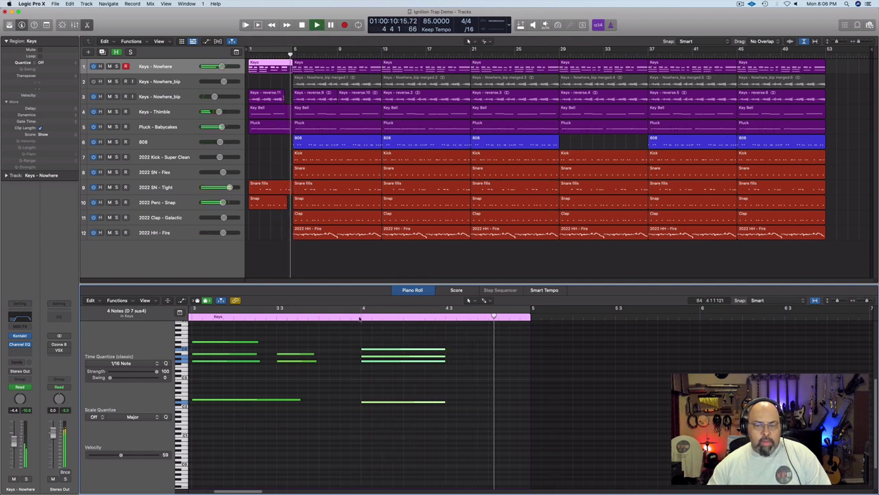
key("space")
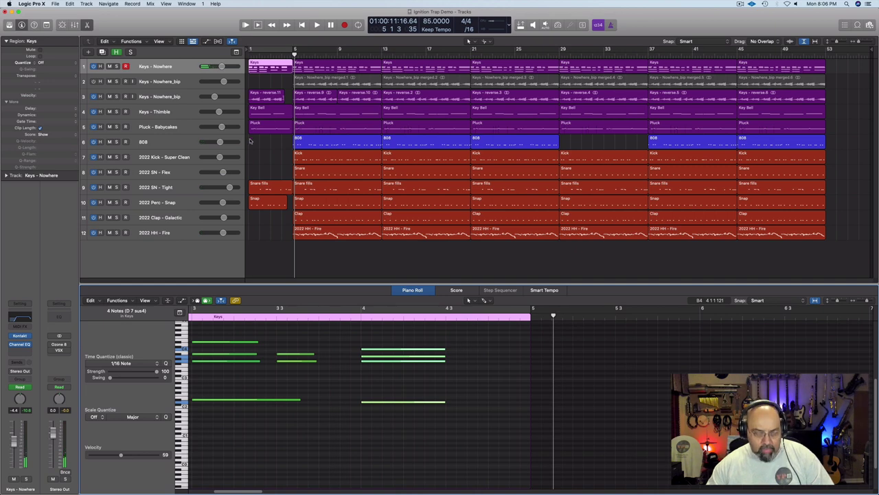
- Show track automation and move the peak of the high-cut frequency sweep on Keys - Nowhere back to bar 4
key("e")
key("a")
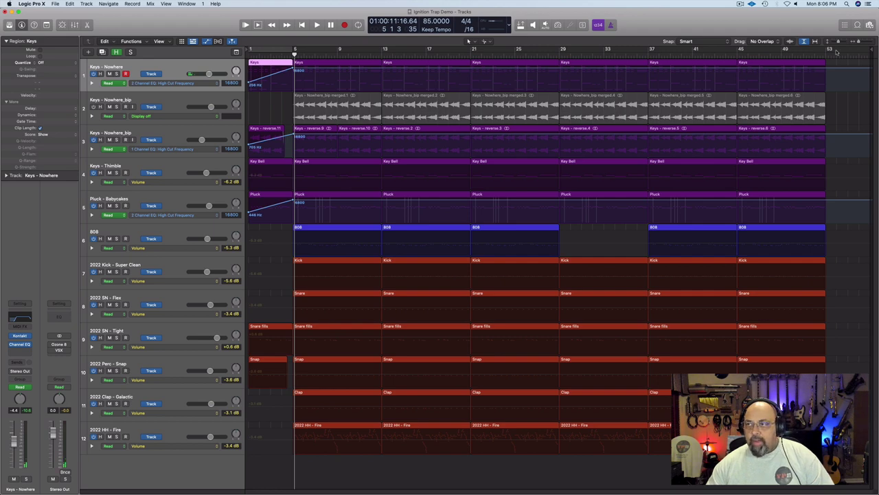
left_click_drag(858, 42, 868, 43)
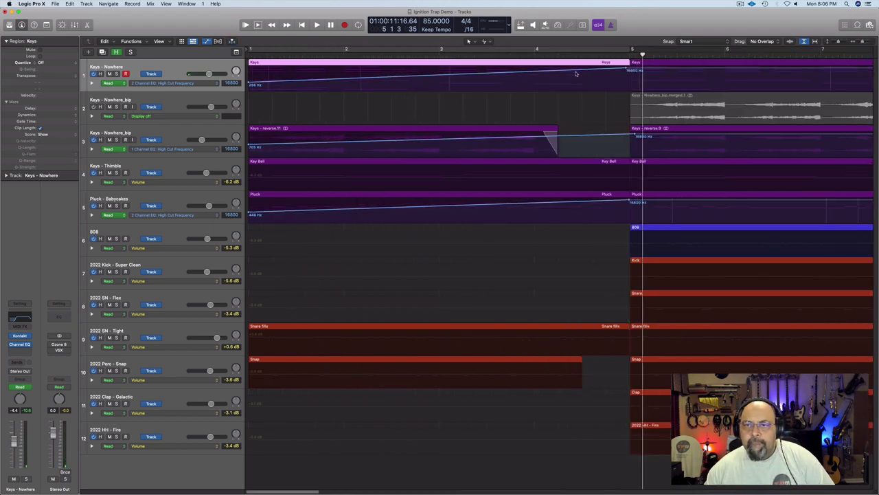
left_click(626, 68)
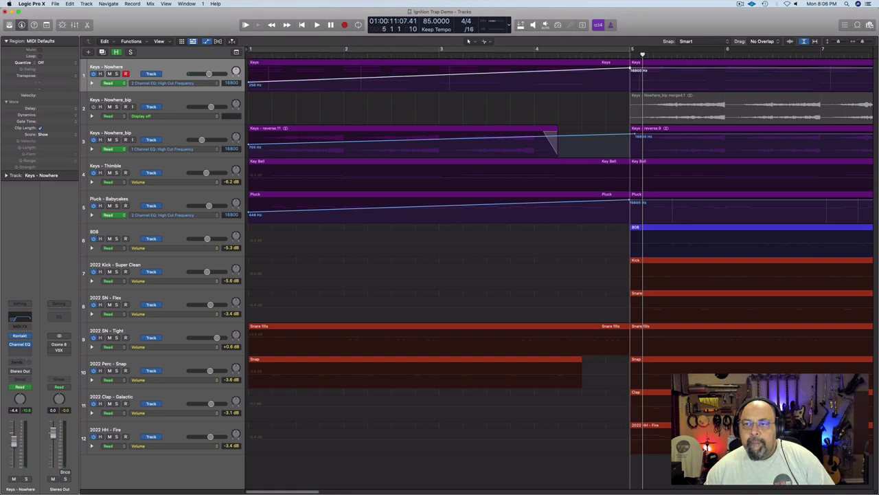
left_click(627, 69)
left_click_drag(627, 69, 535, 70)
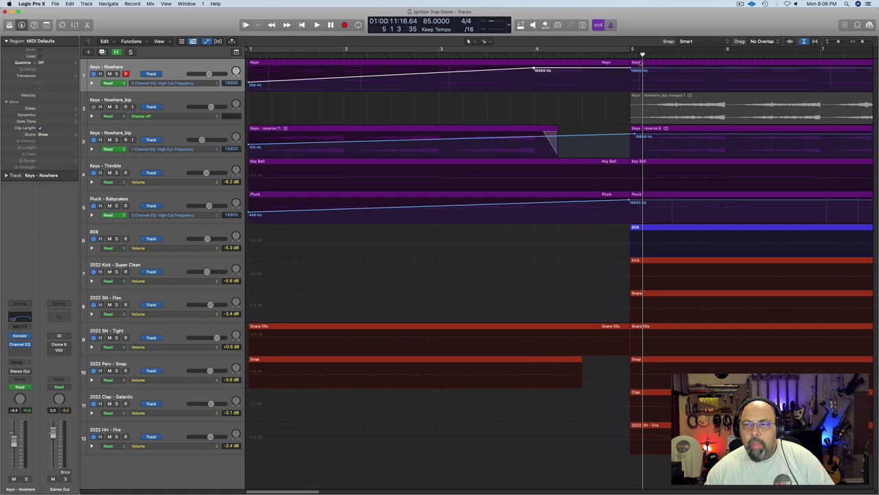
- Drop the high-cut frequency automation on Keys - Nowhere to 20 Hz just before bar 5, and play the intro from bar 3
left_click(628, 70)
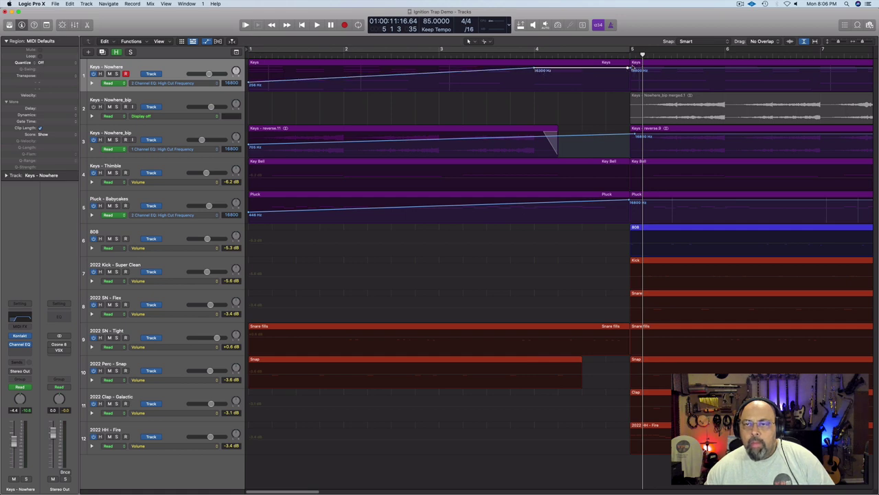
left_click_drag(628, 70, 628, 88)
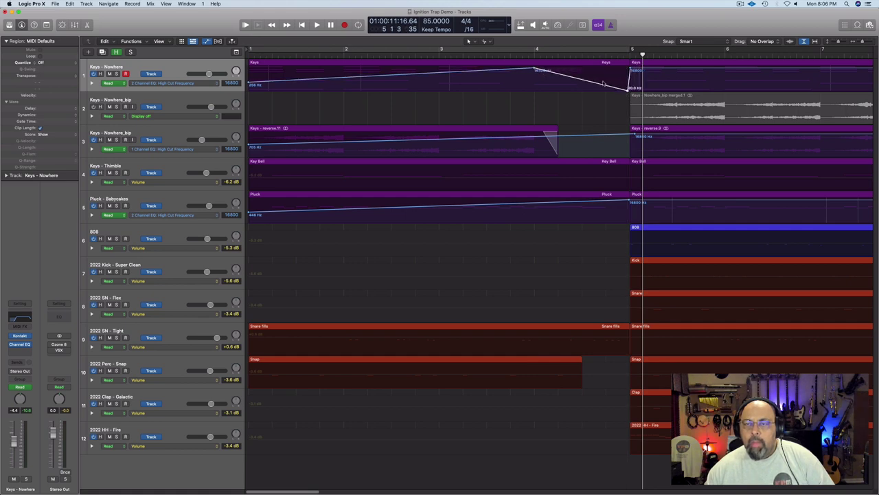
left_click(439, 57)
key("space")
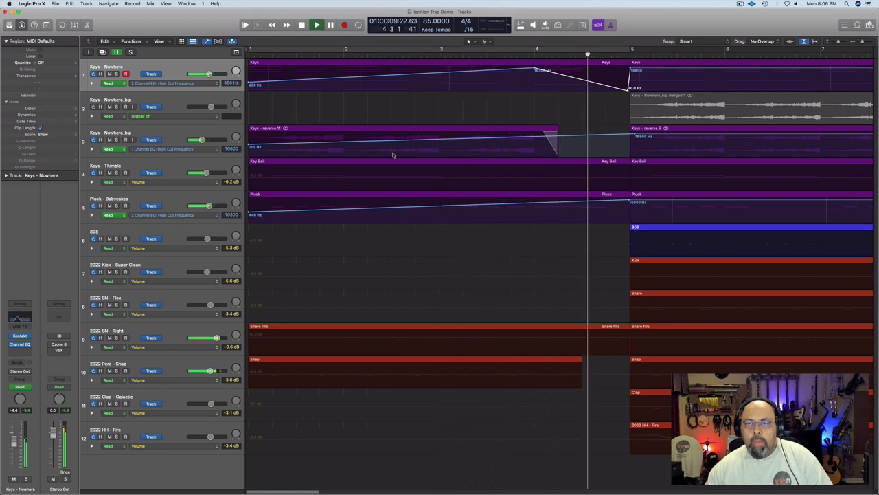
key("space")
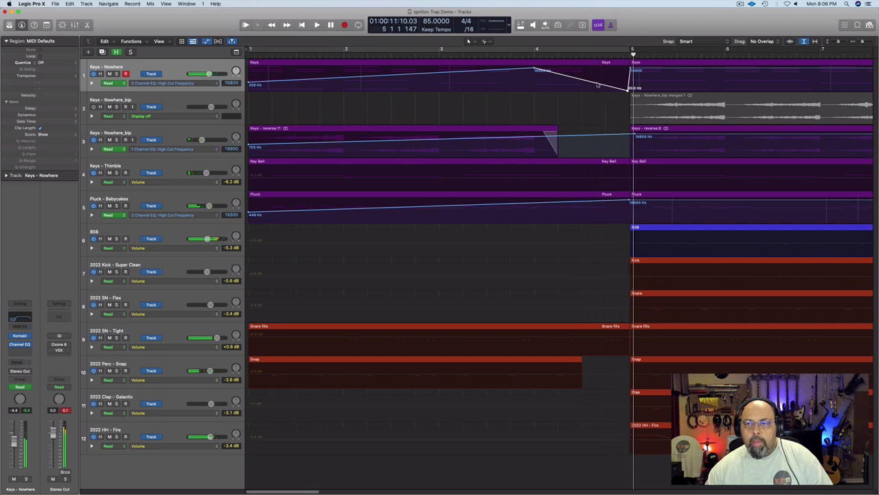
- Bend the falling Keys - Nowhere filter line with a point of about 3040 Hz past bar 4 beat 3, play from bar 4, and hide automation
left_click_drag(597, 83, 597, 80)
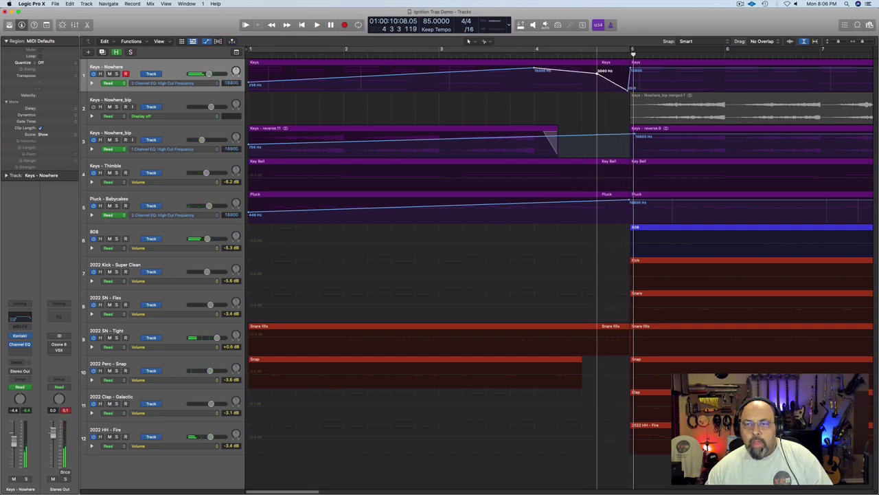
left_click(534, 55)
key("space")
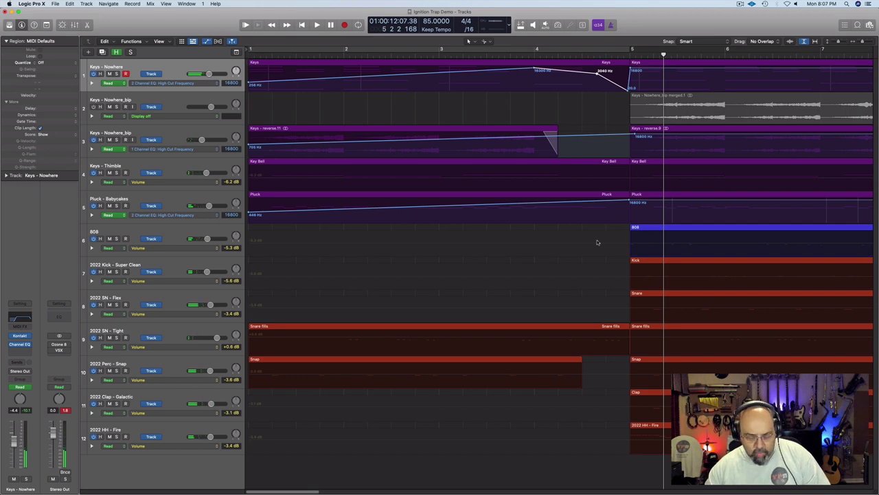
key("a")
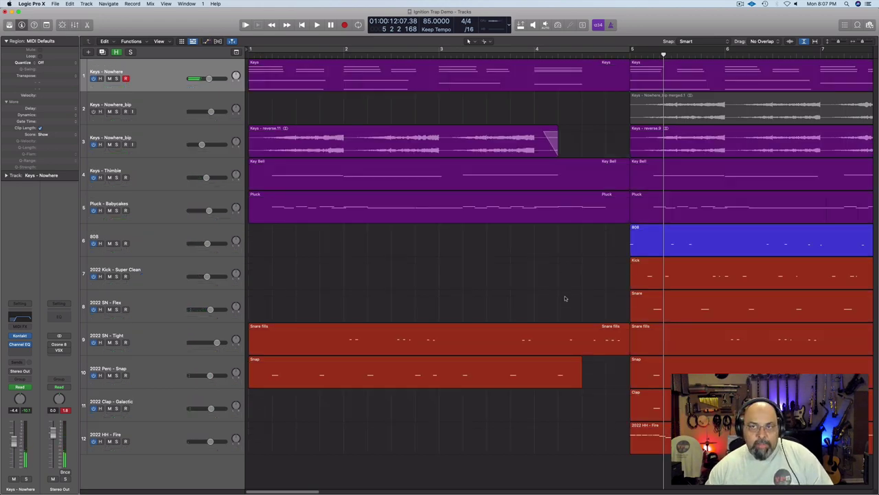
- Show the full arrangement and play from bar 1 through the break into bar 5 with cycle mode switched off
left_click(816, 42)
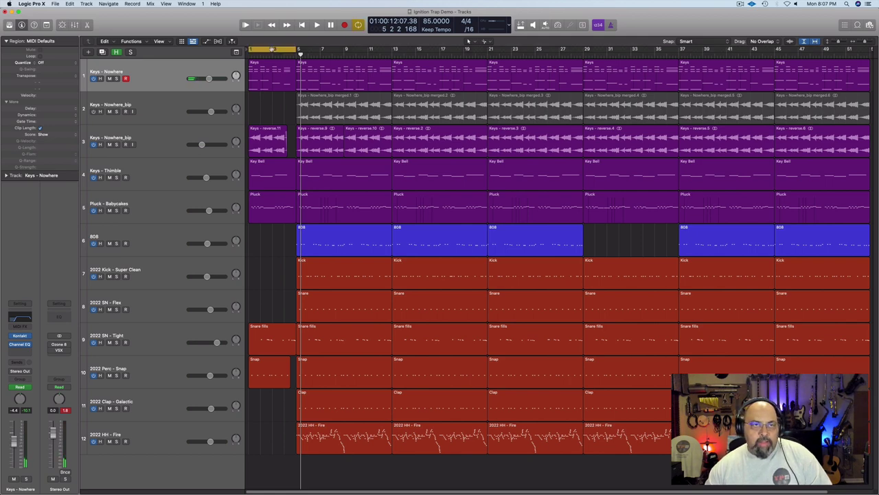
key("space")
key("c")
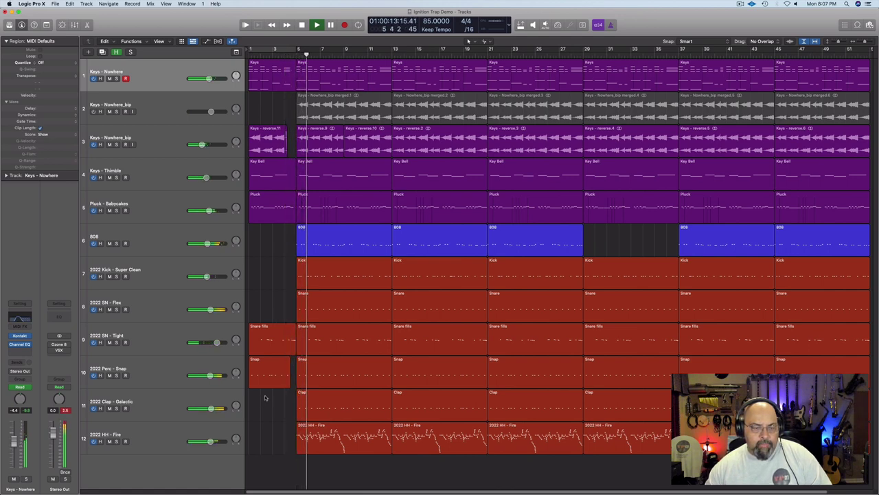
key("space")
- Open the intro Snap region in the piano roll
double_click(266, 373)
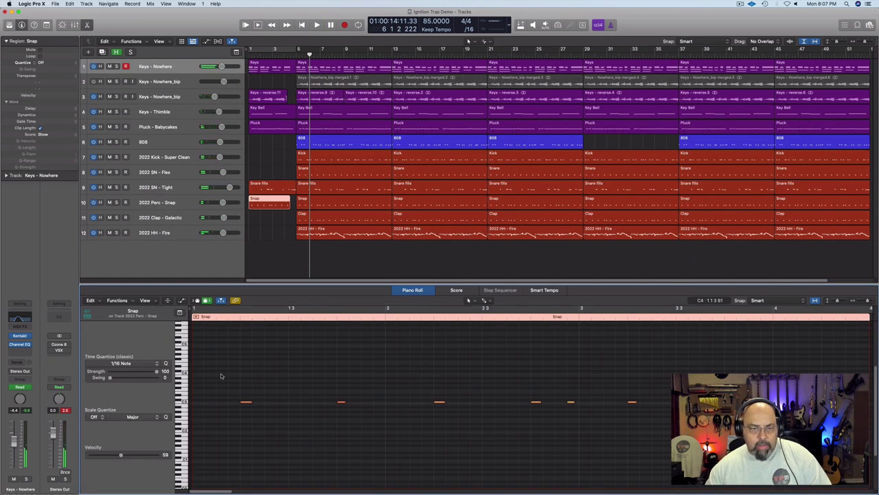
- Delete the first and third notes of the intro Snap region while looping bars 1 to 5
left_click(246, 401)
key("space")
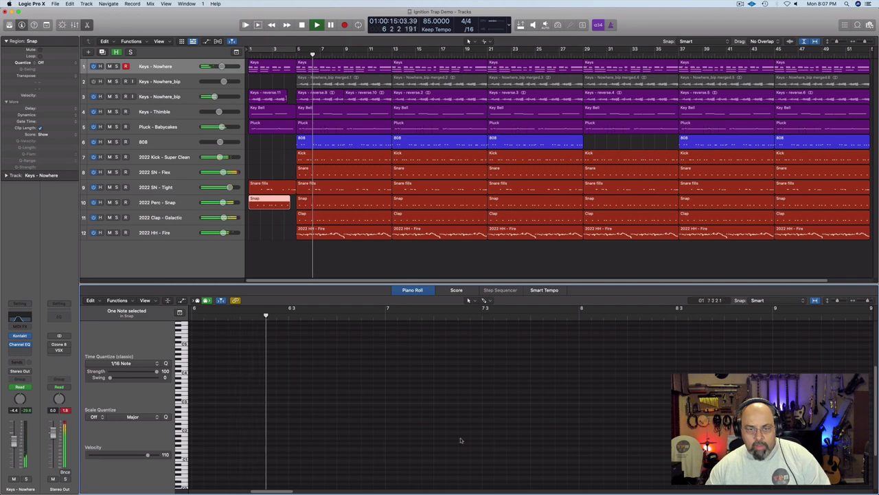
key("c")
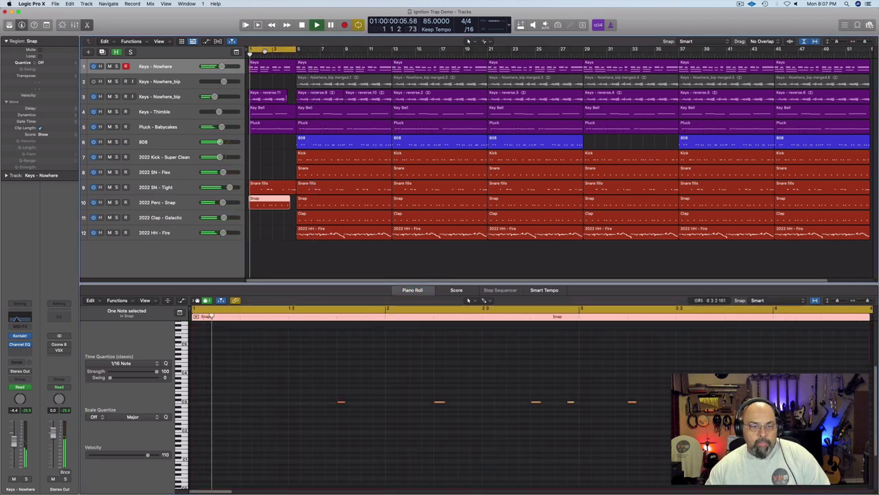
left_click_drag(443, 399, 478, 409)
key("Delete")
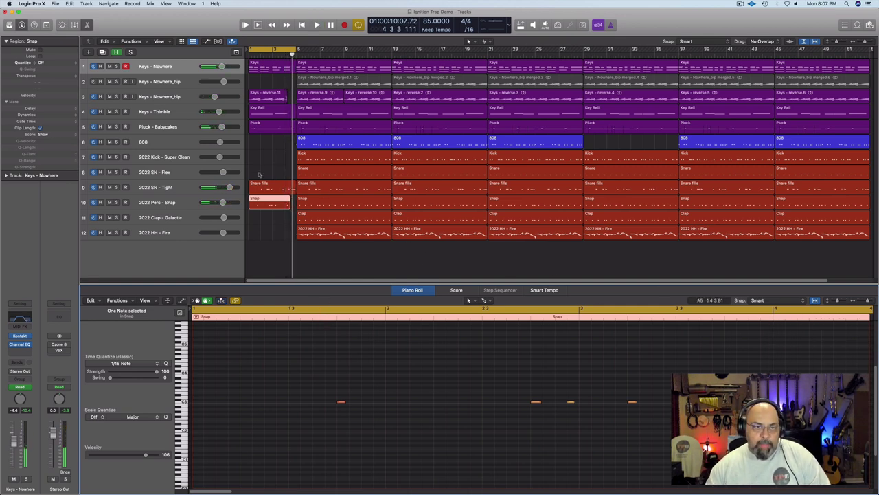
- Extend the intro Snap region to bar 5, move its last note back to beat 3 of bar 4, and play it without looping
left_click_drag(289, 207, 295, 207)
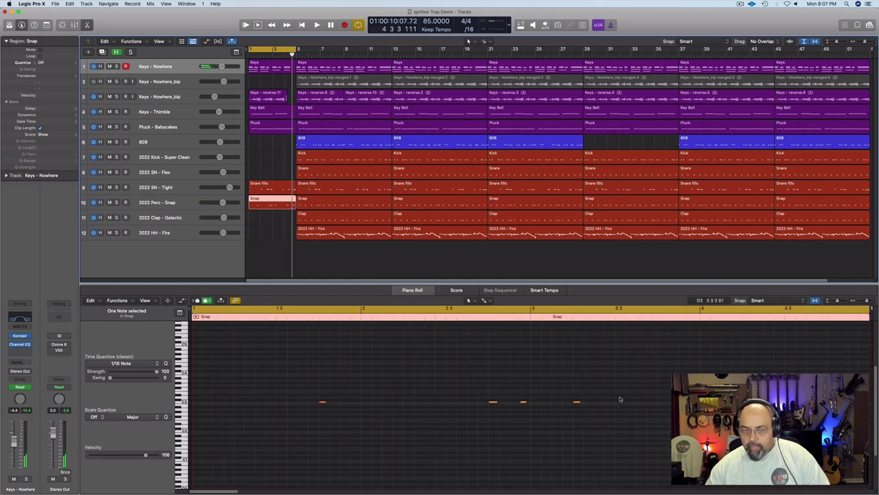
left_click_drag(226, 492, 258, 492)
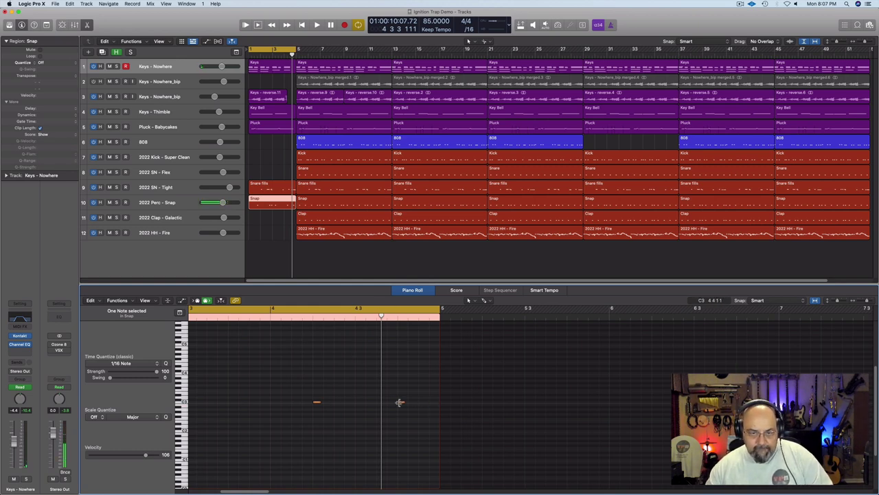
left_click_drag(401, 403, 358, 403)
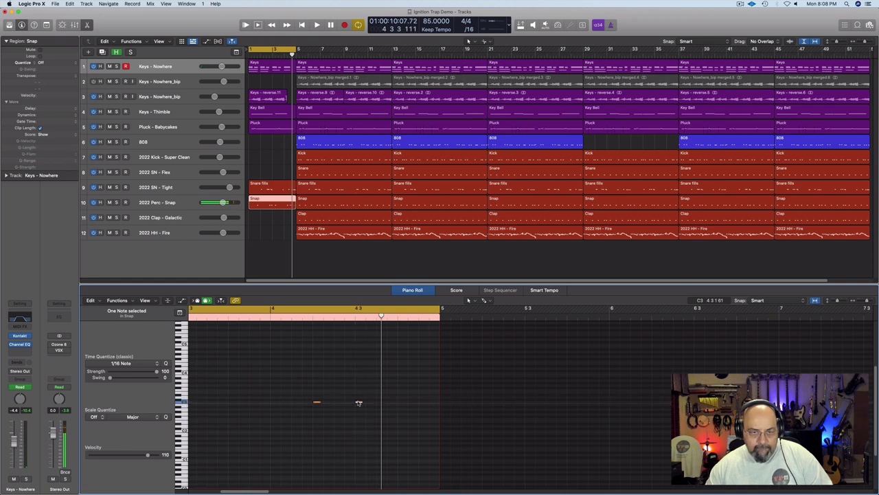
key("space")
key("c")
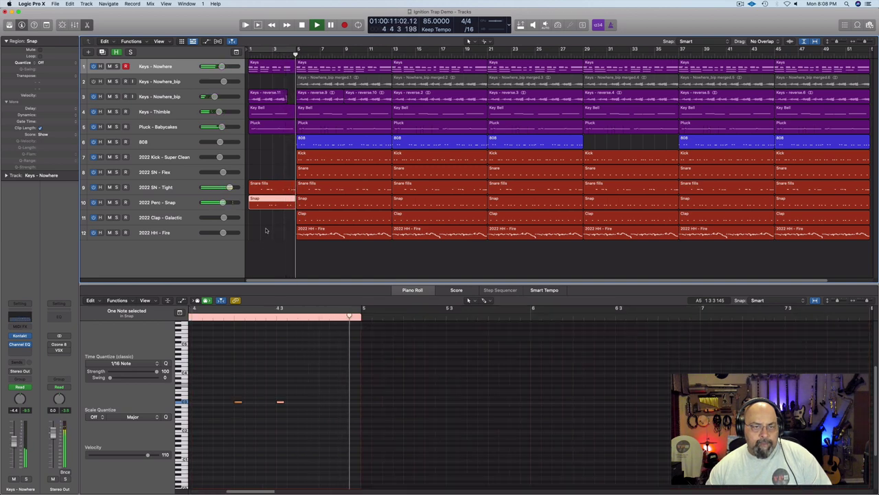
key("space")
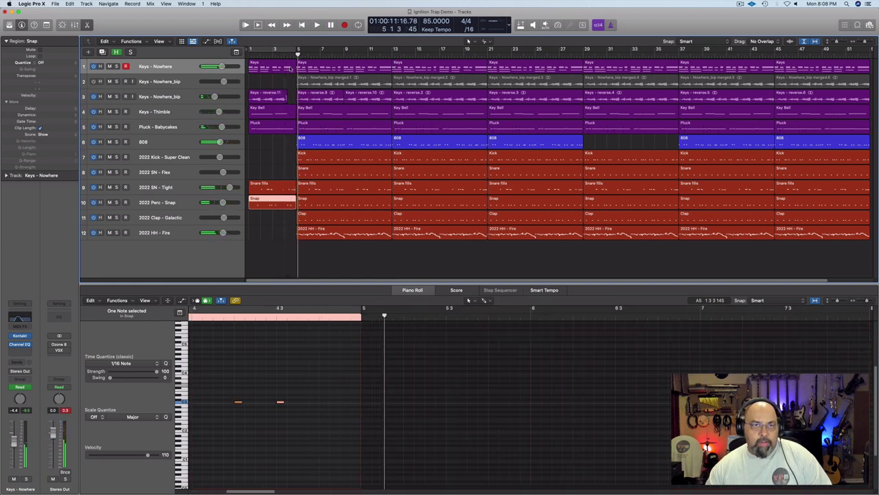
- Lower the Keys - Nowhere high-cut frequency automation point just before bar 5 to 404 Hz, play it back, and hide automation
key("e")
key("a")
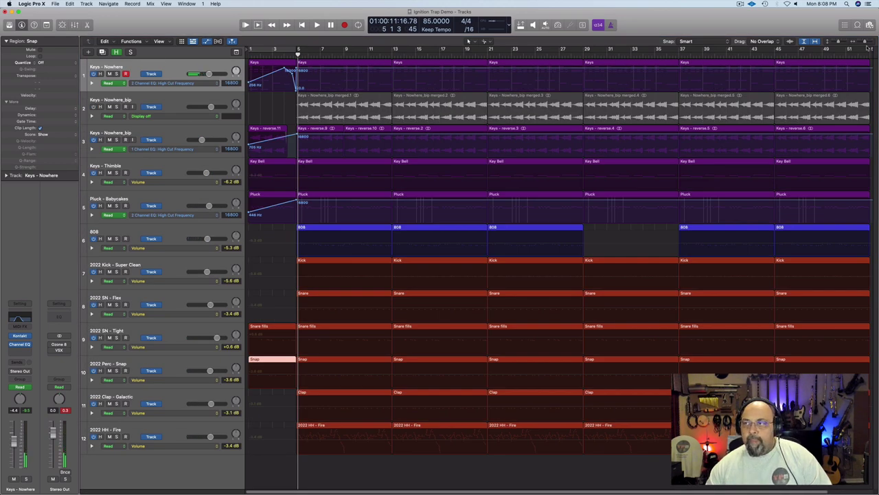
left_click_drag(865, 42, 860, 42)
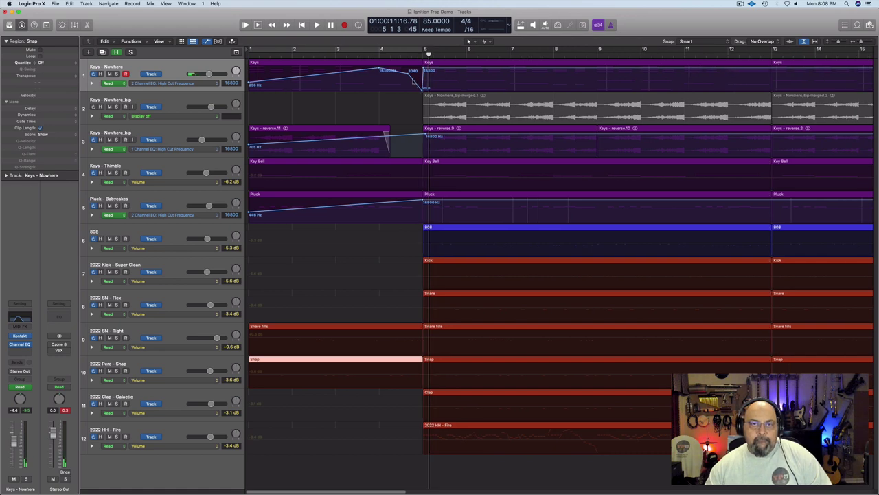
left_click_drag(411, 72, 415, 77)
double_click(336, 55)
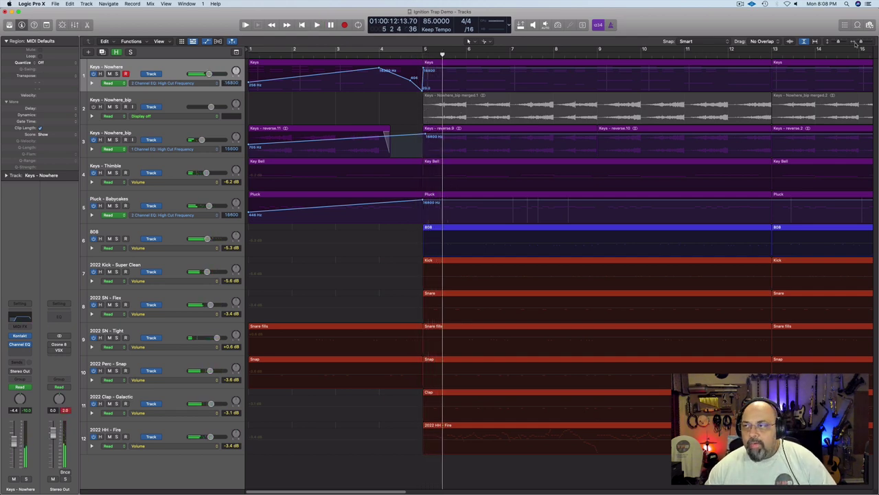
left_click_drag(860, 43, 865, 42)
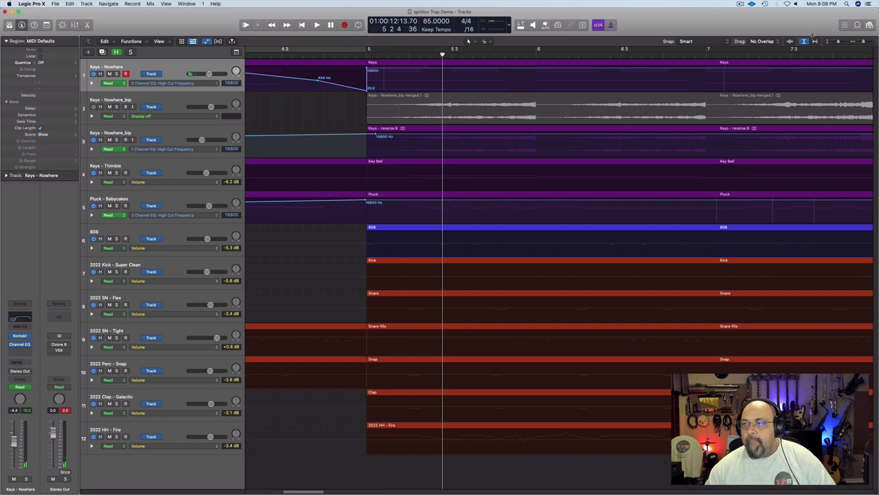
key("z")
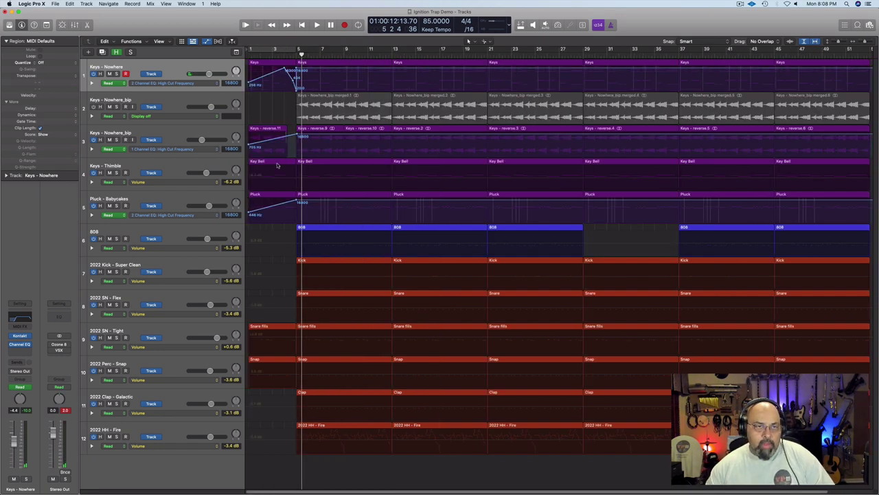
key("a")
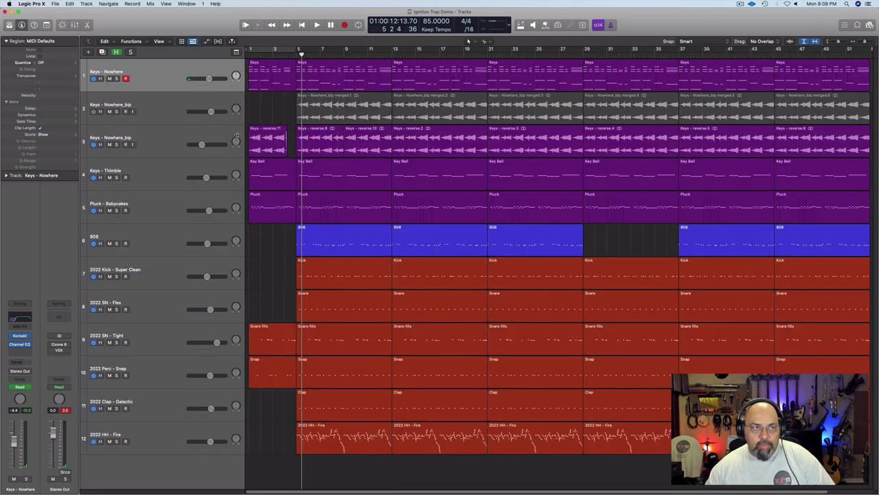
- Delete the switched-off Keys - Nowhere_bip track that holds the grey merged regions
left_click(171, 135)
left_click(168, 109)
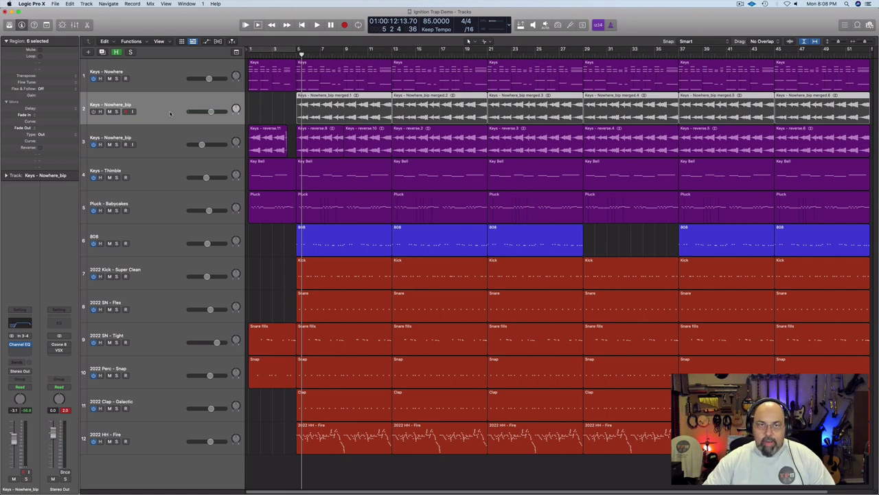
key("super+z")
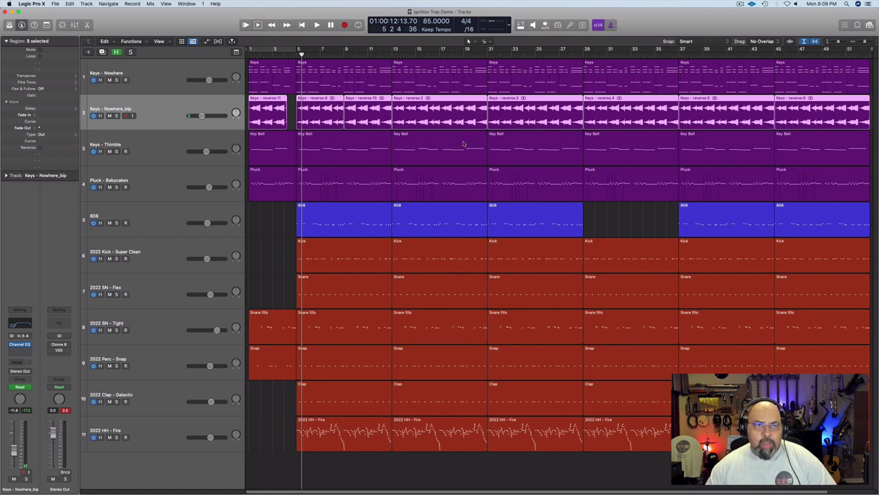
- Delete the Snap and Snare fills regions between bars 5 and 13
left_click(295, 56)
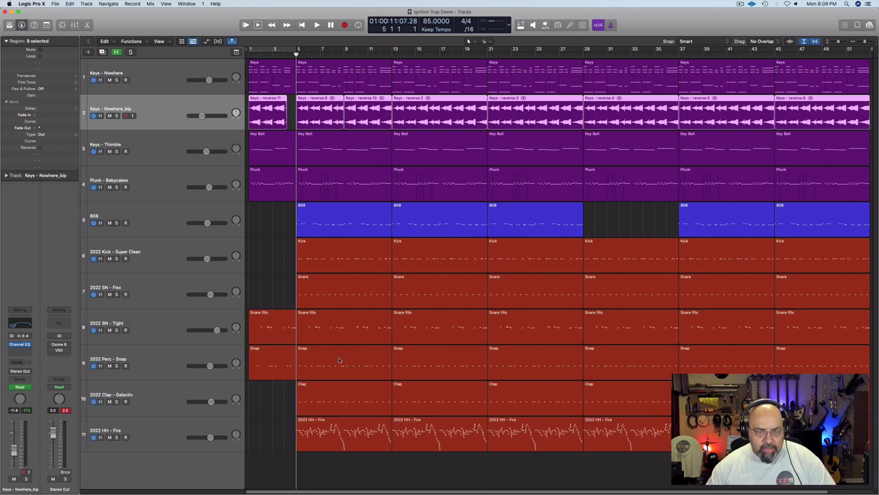
left_click(339, 359)
key("Delete")
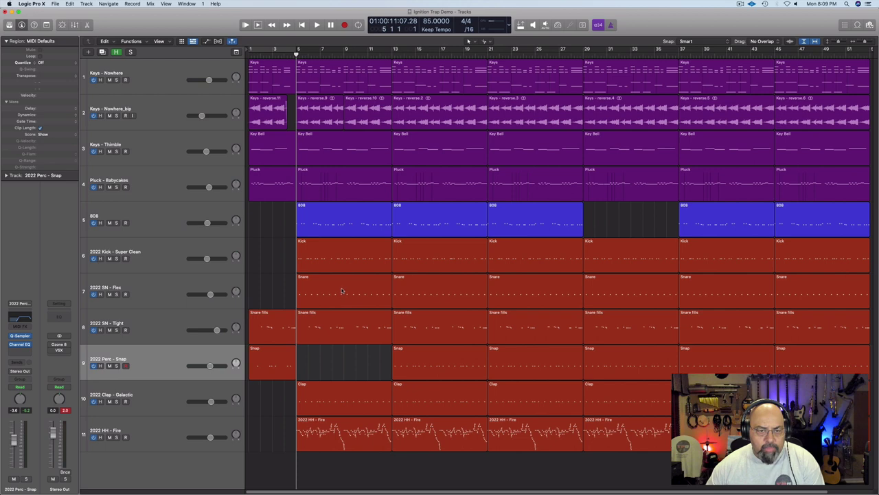
left_click(349, 333)
key("Delete")
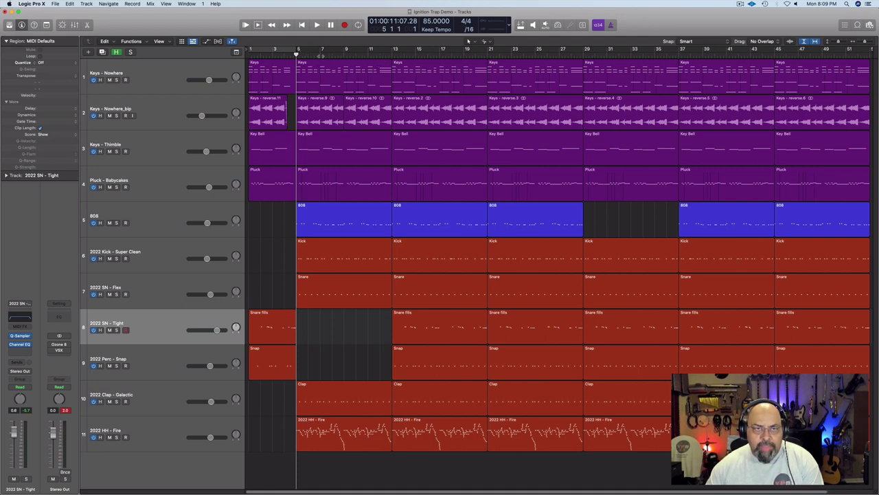
left_click_drag(297, 51, 392, 55)
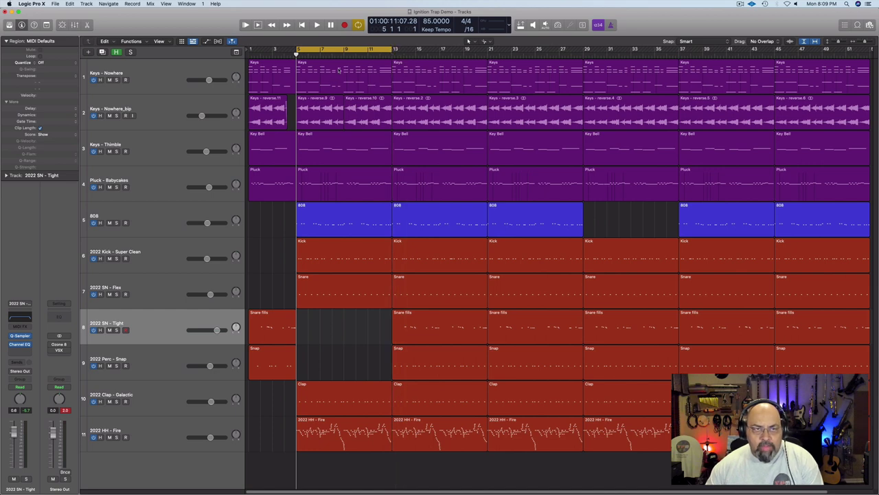
mouse_move(392, 55)
left_mouse_down()
mouse_move(491, 53)
mouse_move(384, 53)
left_mouse_up()
left_click(378, 50)
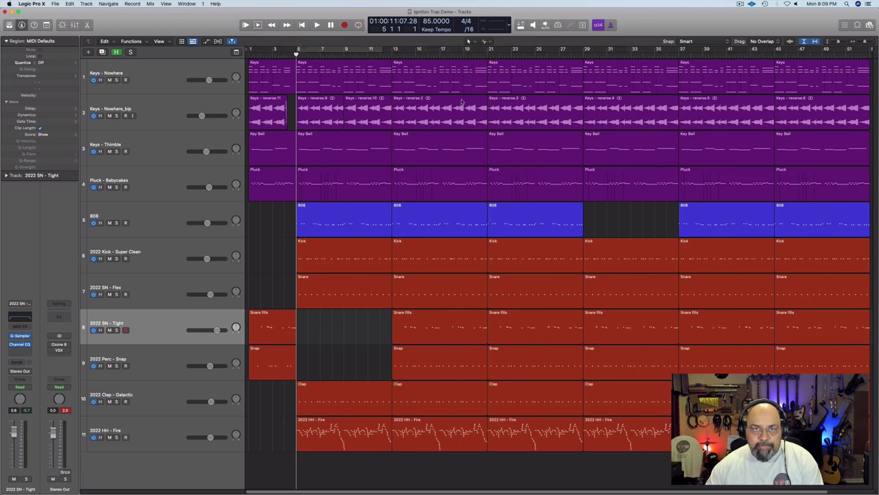
- Delete the Key Bell and Pluck regions between bars 13 and 21
left_click(423, 162)
key("Delete")
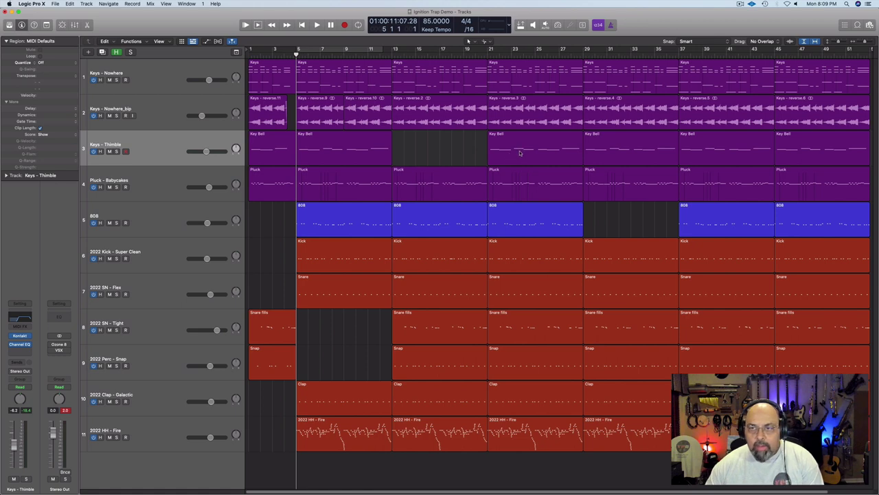
left_click(429, 189)
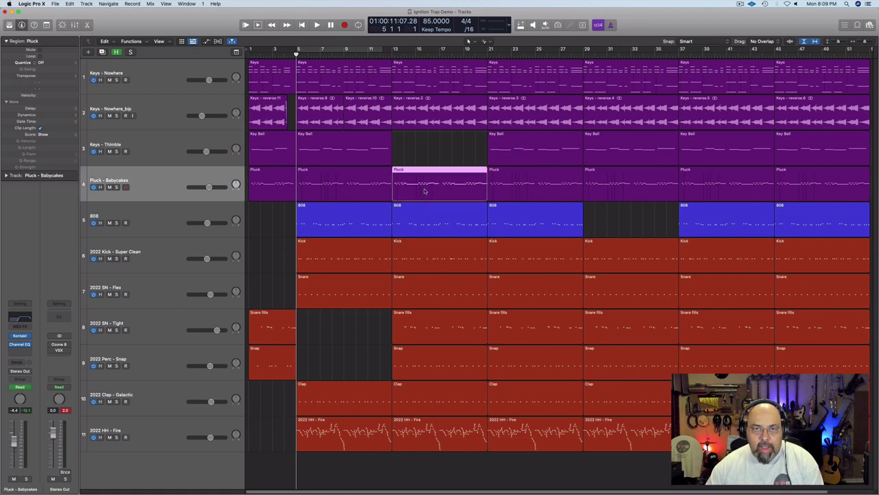
key("Delete")
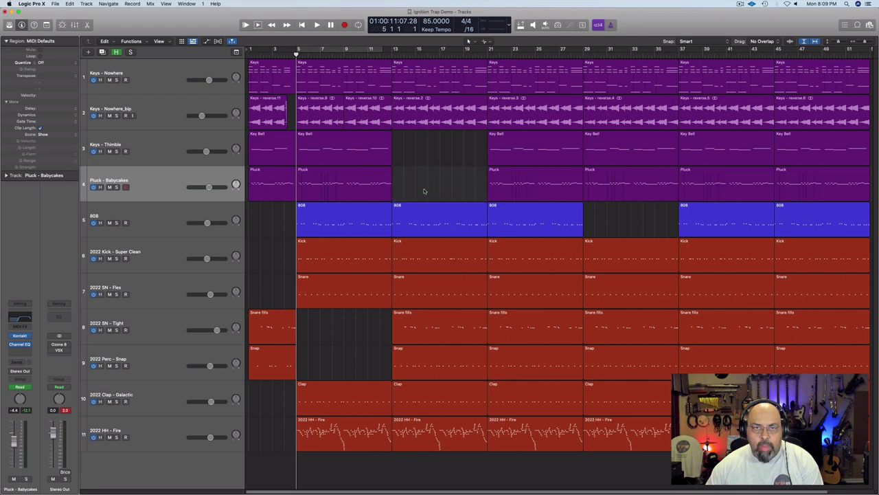
- Play the arrangement briefly from bar 13, and trim the start of that section's 2022 HH - Fire region to bar 17
left_click(393, 51)
key("space")
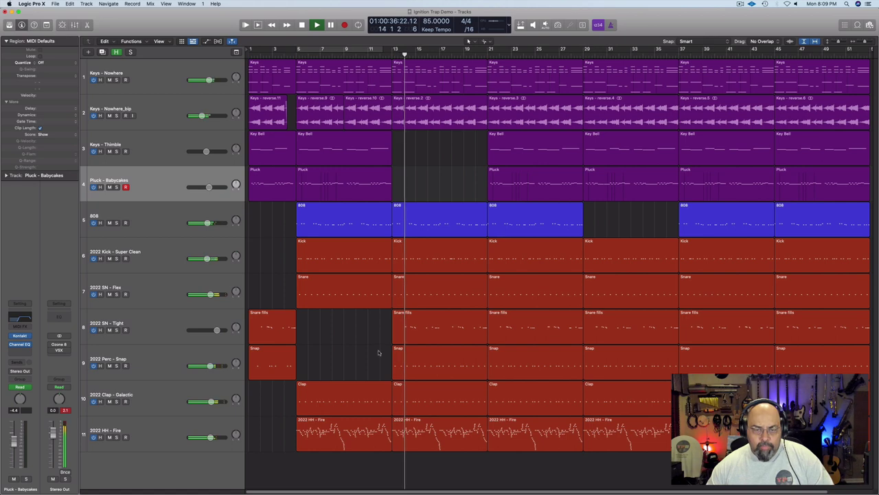
key("space")
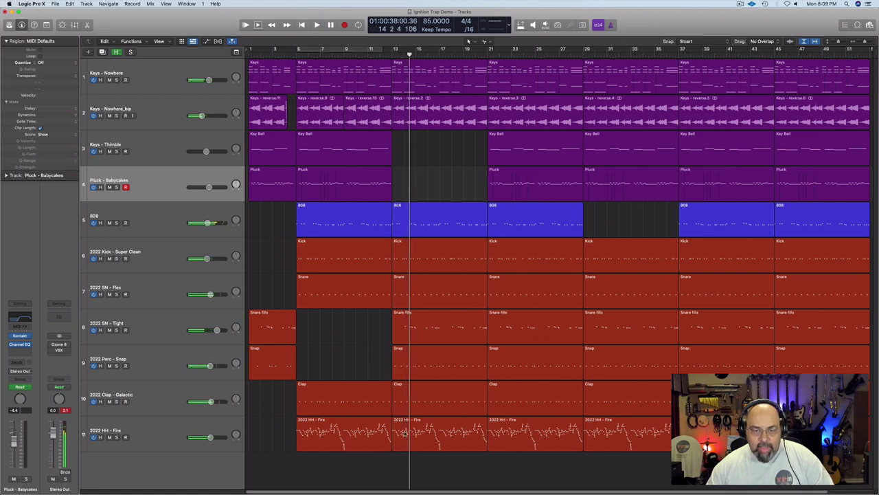
left_click(397, 446)
left_click_drag(393, 449, 439, 449)
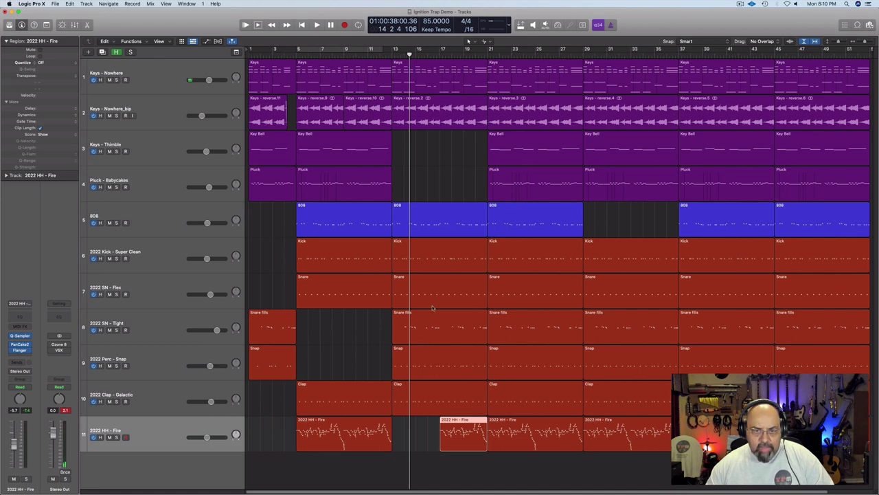
- Delete the Snare and Clap regions between bars 13 and 21, and play the arrangement from bar 13
left_click(436, 295)
key("Delete")
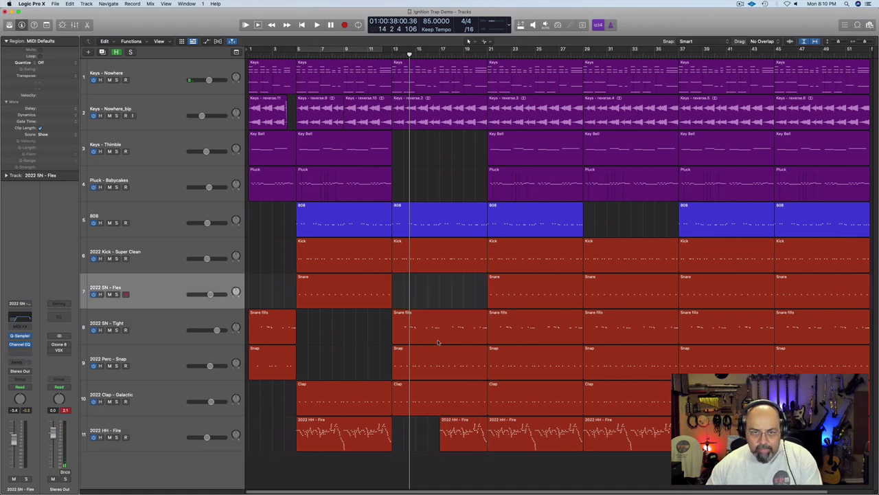
left_click(429, 393)
key("Delete")
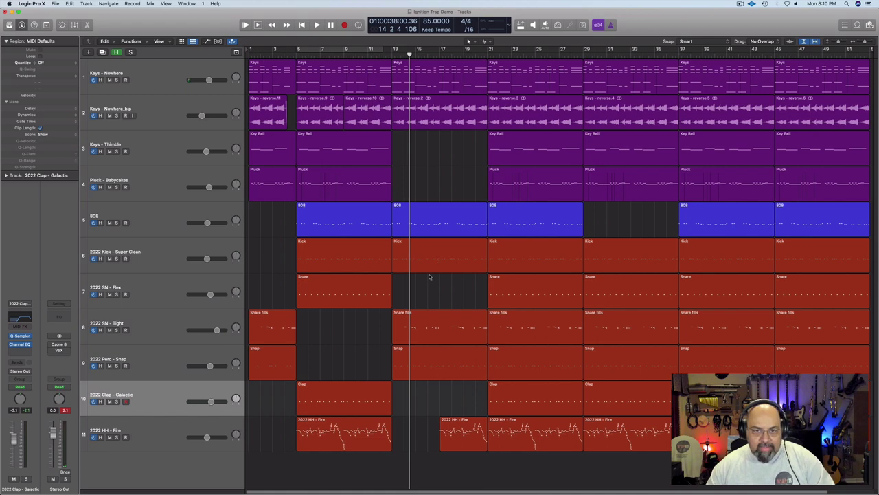
left_click(392, 52)
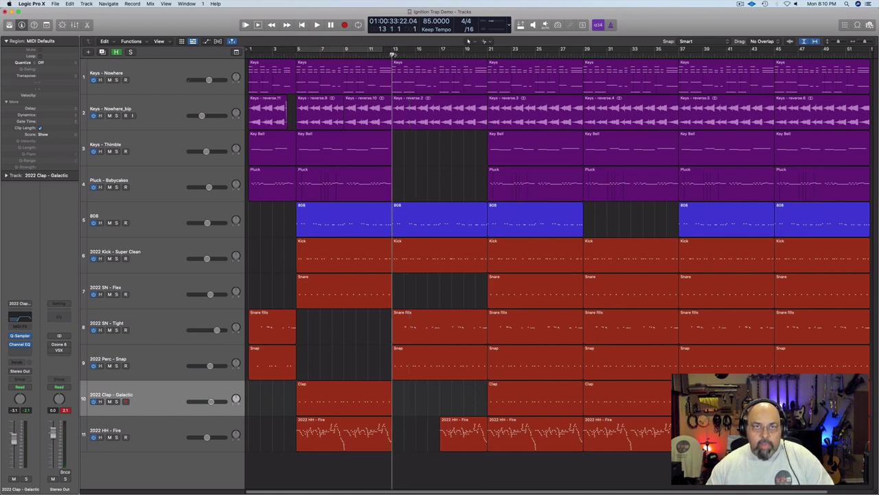
key("space")
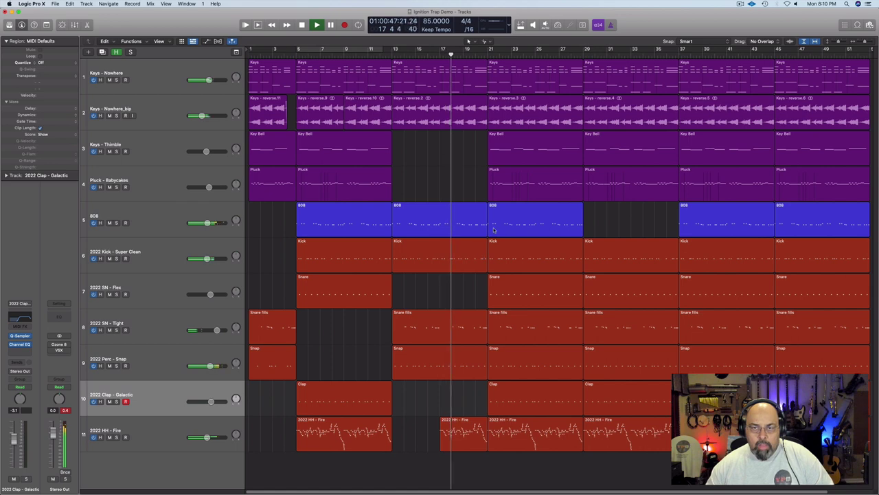
- Delete the Snap and Keys - Nowhere regions between bars 21 and 29 while the arrangement plays
left_click(509, 361)
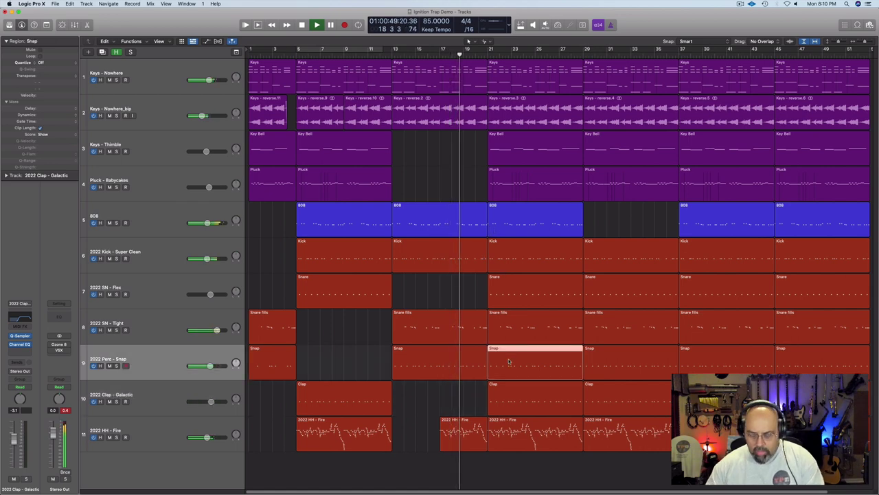
key("Delete")
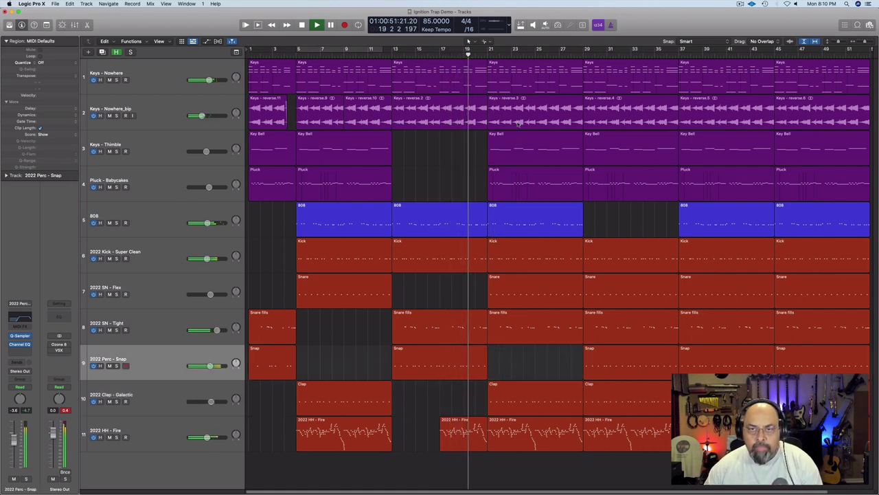
left_click(530, 76)
key("Delete")
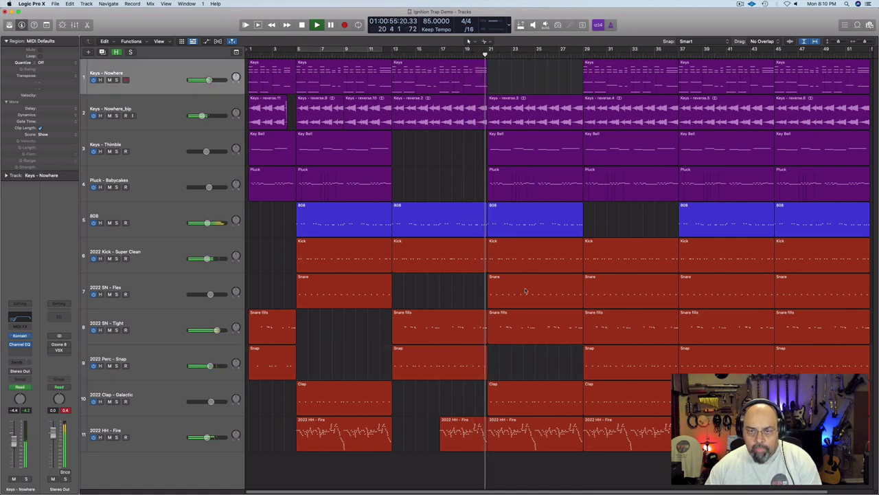
key("super+Delete")
left_click(458, 159)
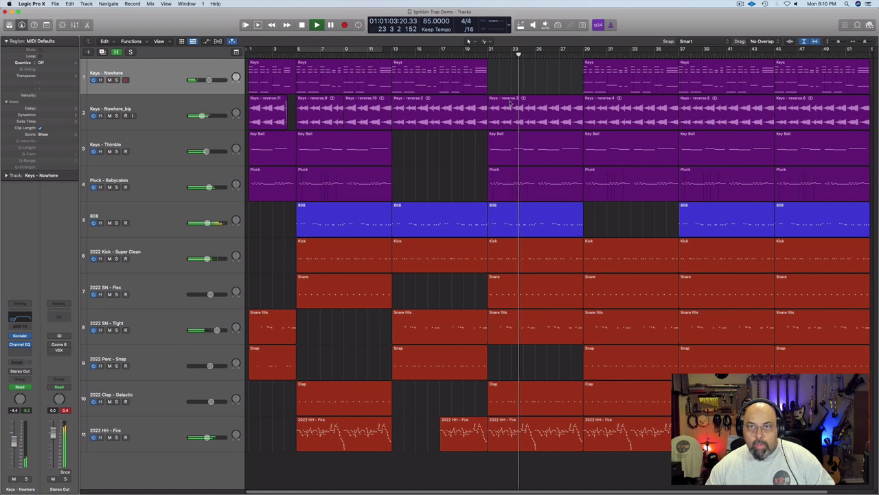
- Copy the Keys region from bar 29 into the gap at bar 21, and delete the Key Bell region between bars 21 and 29
left_click(606, 82)
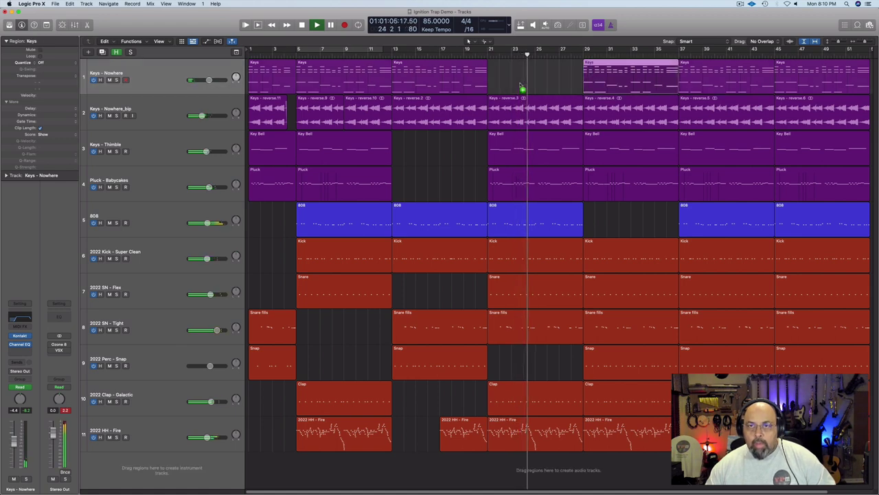
left_click_drag(606, 82, 510, 83)
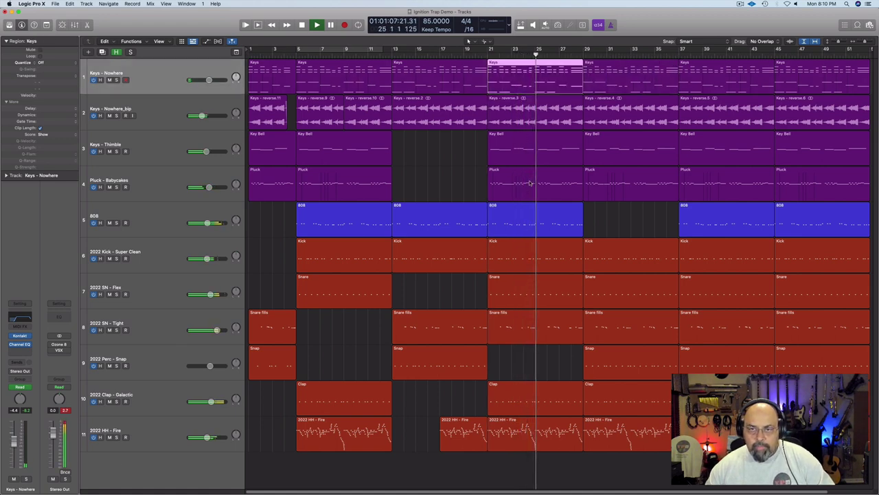
left_click(526, 155)
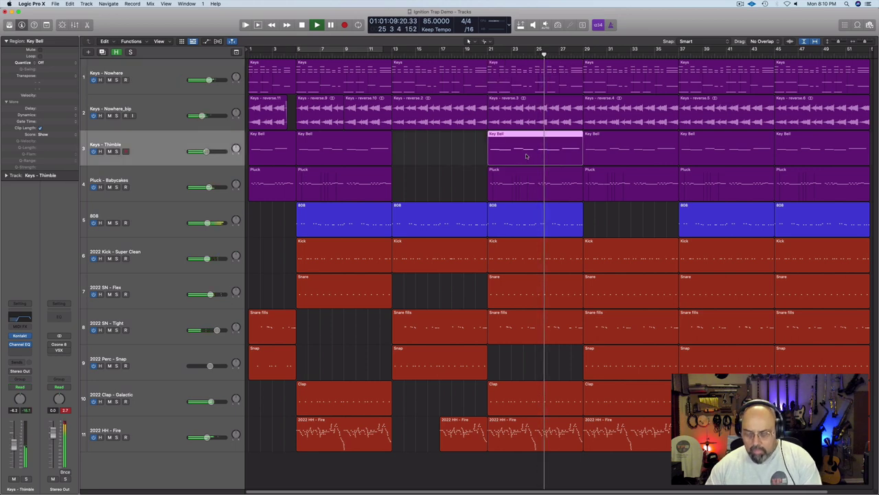
key("Delete")
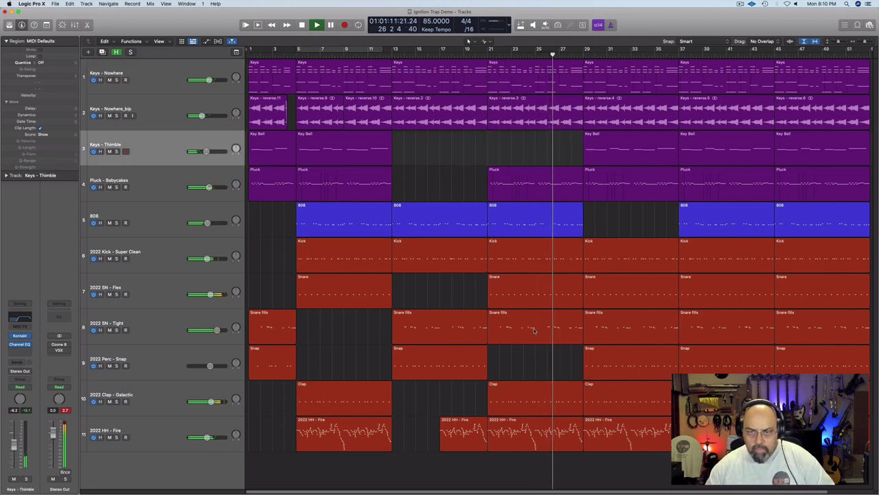
- Delete the Clap regions between bars 21 and 37 and the Snare region between bars 29 and 37
left_click(535, 400)
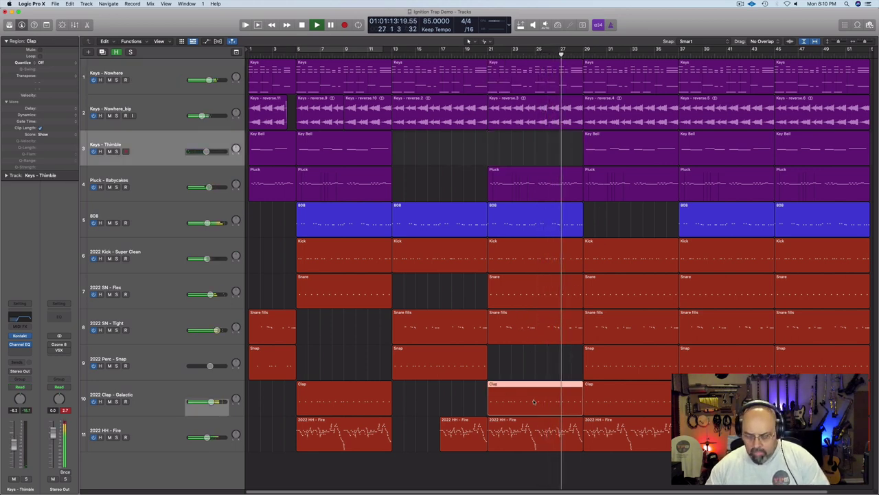
key("Delete")
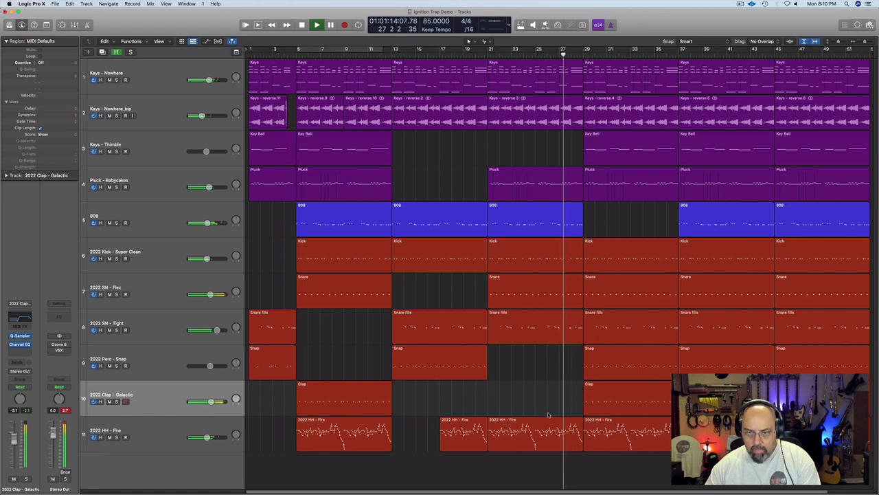
left_click(611, 385)
key("Delete")
left_click(608, 292)
key("Delete")
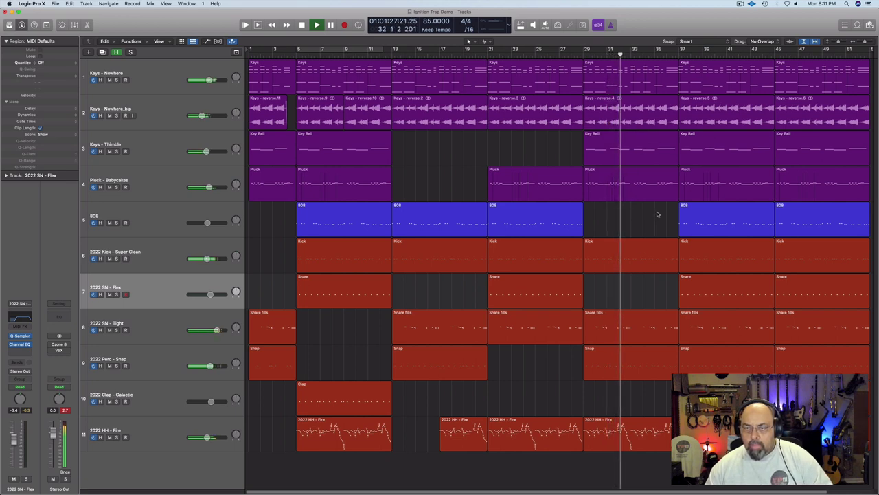
- Trim the starts of the Kick and Snap regions at bar 29 to bar 33, and delete that section's 2022 HH - Fire region
left_click_drag(585, 270, 632, 270)
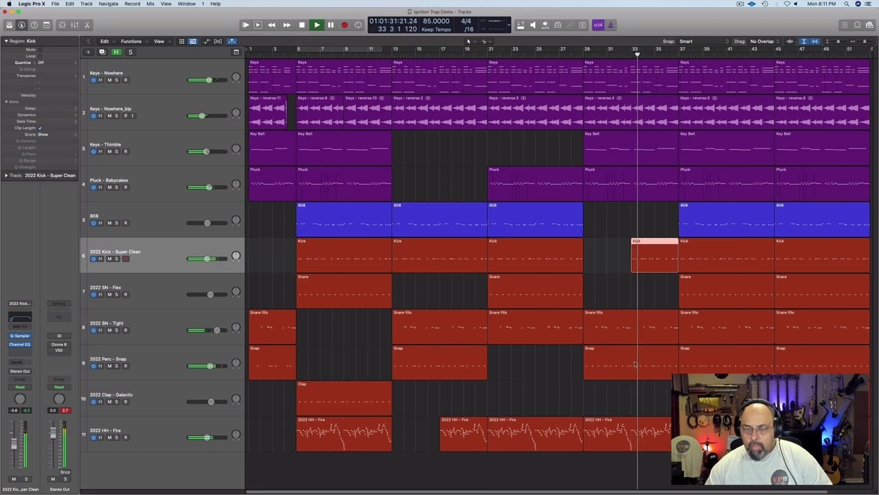
left_click_drag(585, 375, 632, 375)
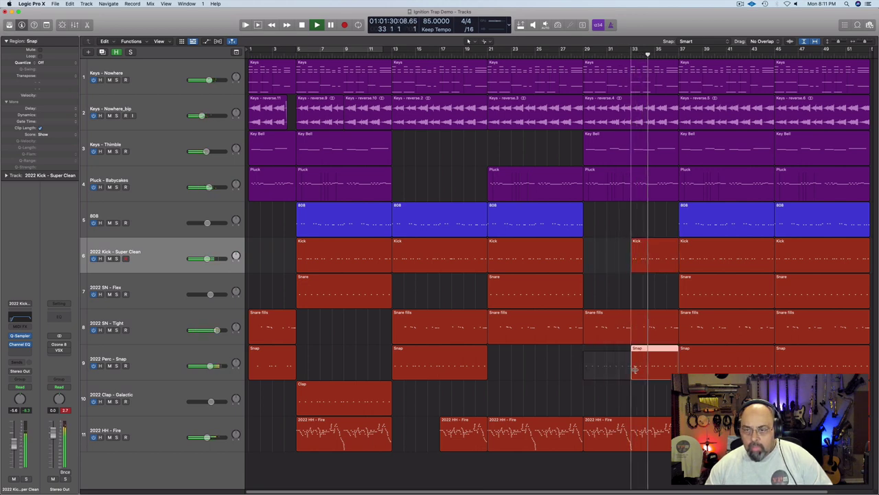
left_click(613, 421)
key("Delete")
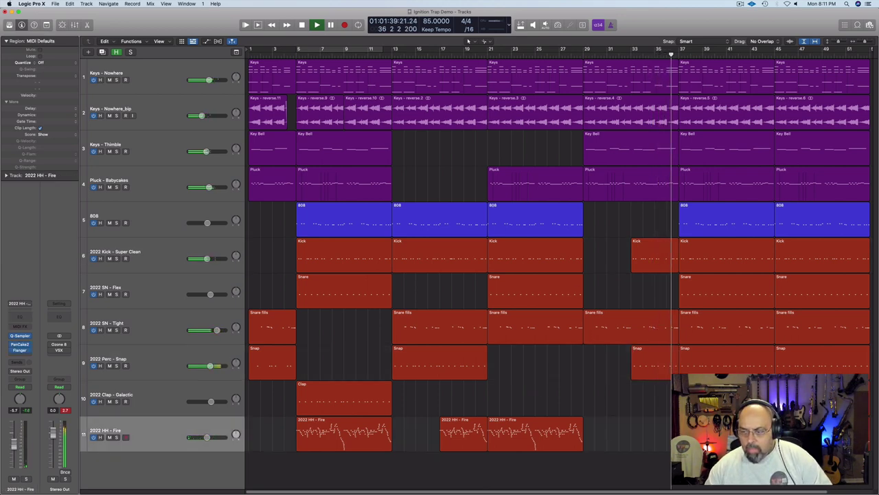
- Trim the start of the 2022 HH - Fire region at bar 45 to bar 49, and delete the Snap regions between bars 37 and 53
left_click_drag(776, 446, 822, 446)
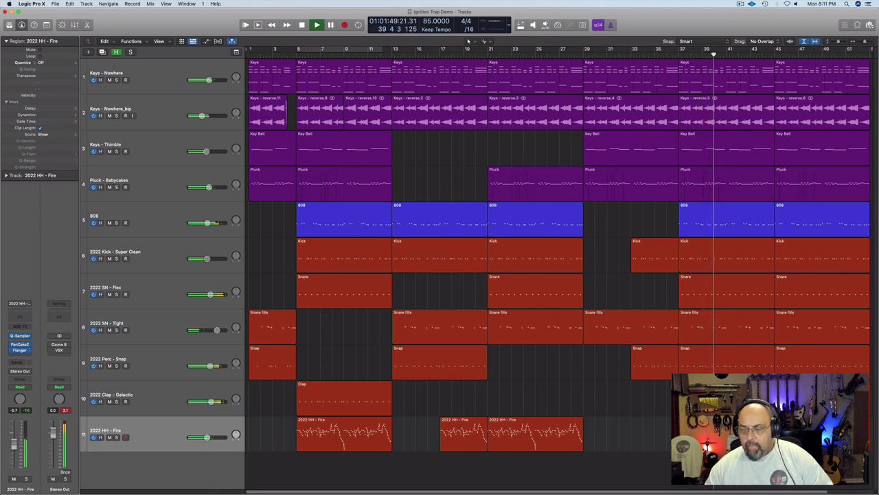
key("comma")
key("comma")
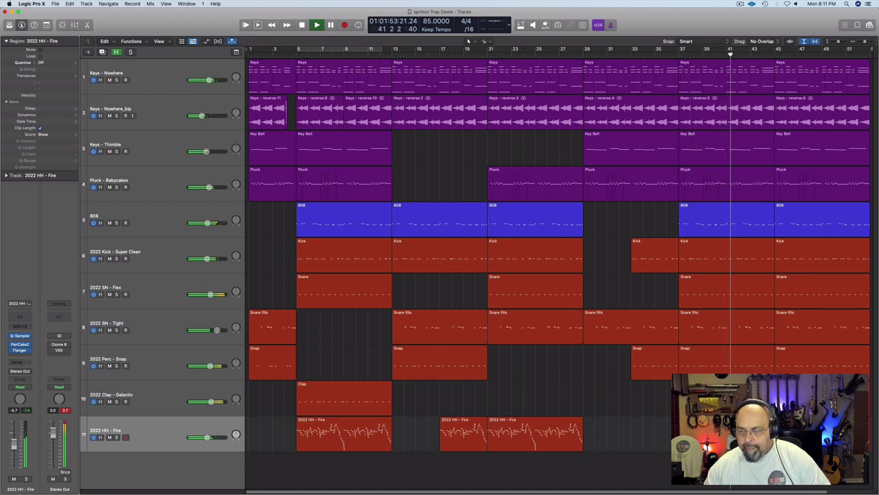
key("Up")
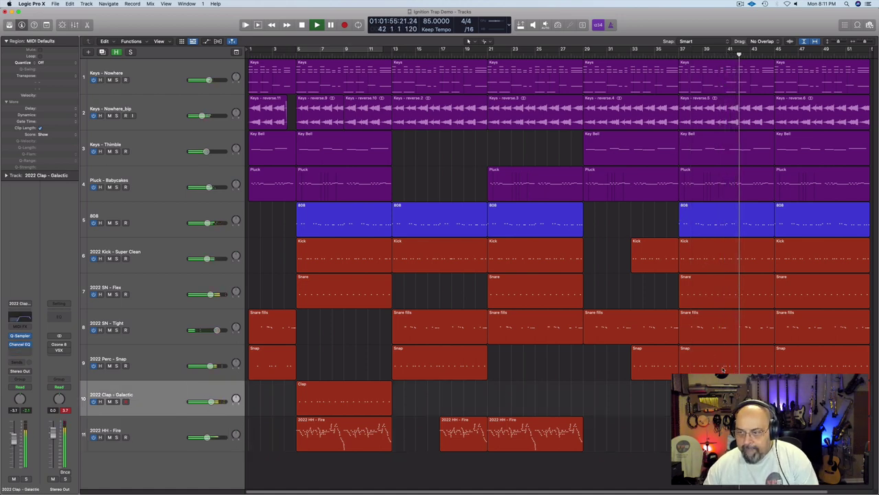
key("Up")
left_click(796, 367)
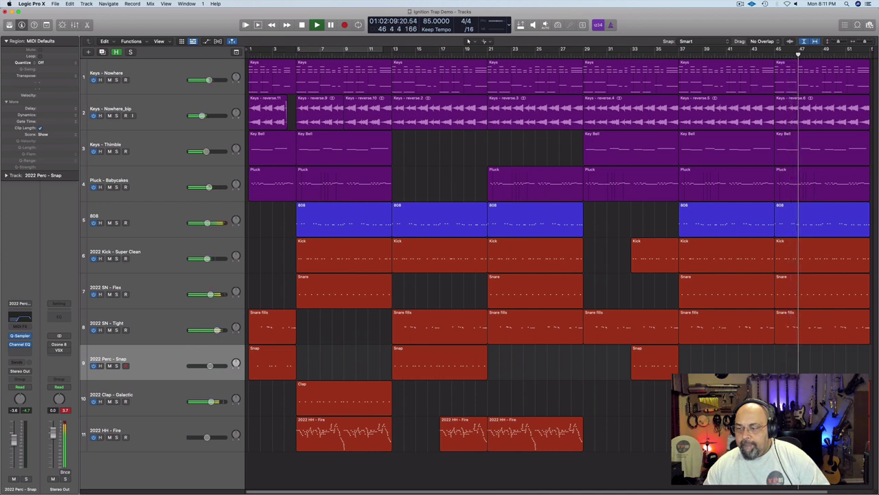
- Reuse the 2022 HH - Fire and Clap regions from the bar 37 section in the section starting at bar 45
left_click_drag(721, 434, 816, 434)
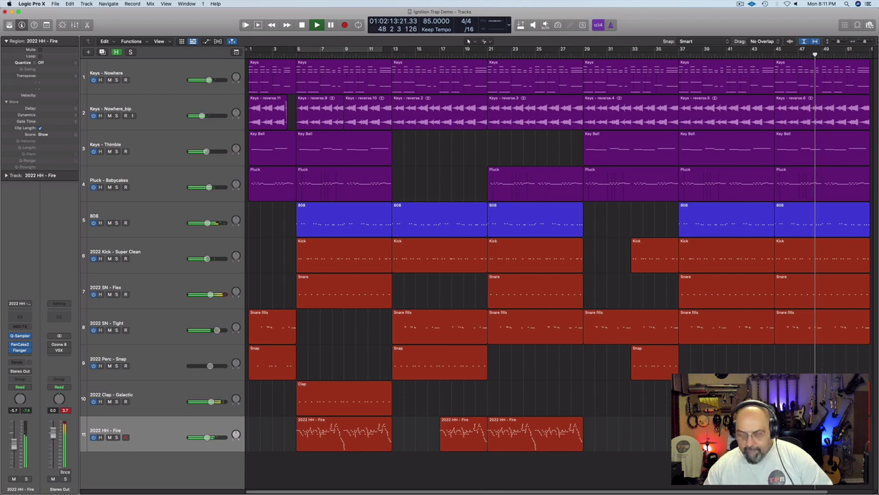
left_click_drag(722, 398, 814, 398)
left_click_drag(814, 434, 817, 434)
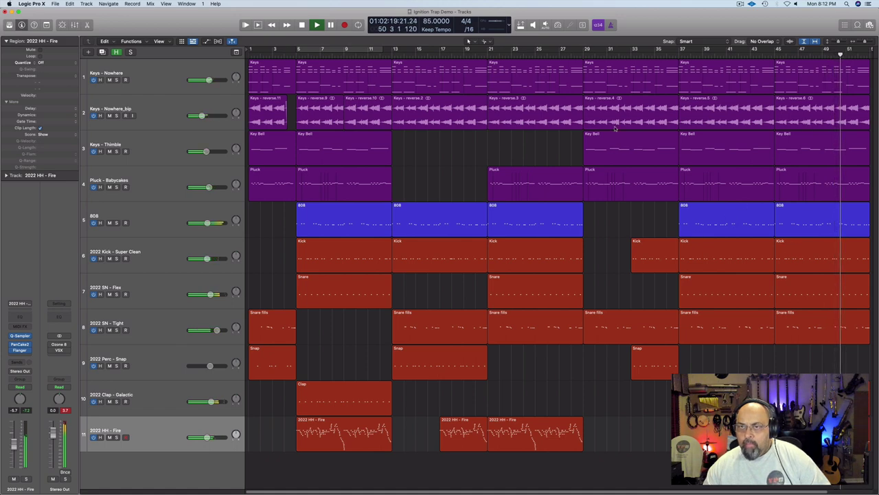
- Play the arrangement from about bar 27, and delete the Key Bell region between bars 29 and 37
left_click(558, 54)
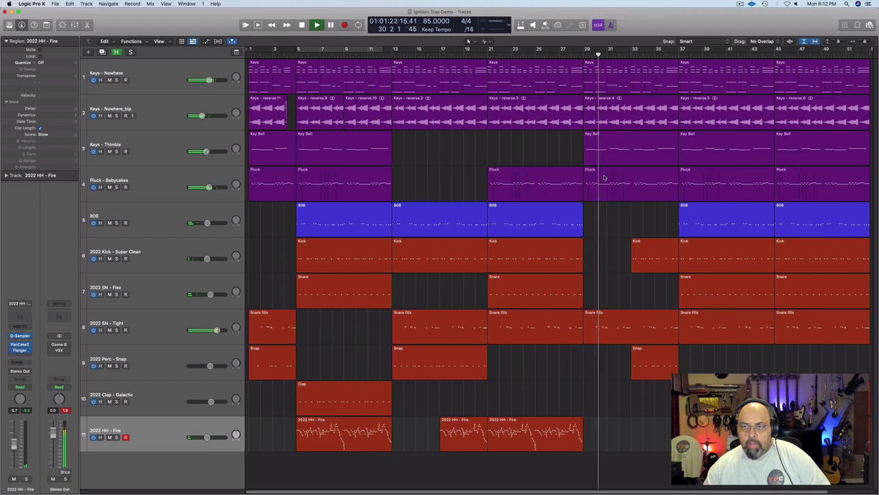
left_click(601, 151)
key("Delete")
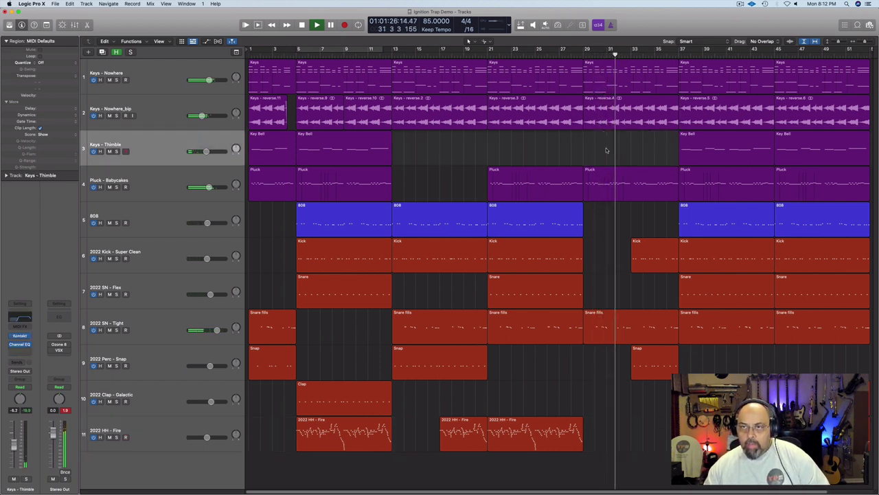
- Briefly solo the Pluck - Babycakes track, and transpose all notes of its region between bars 29 and 37 down one octave
left_click(116, 187)
left_click(117, 187)
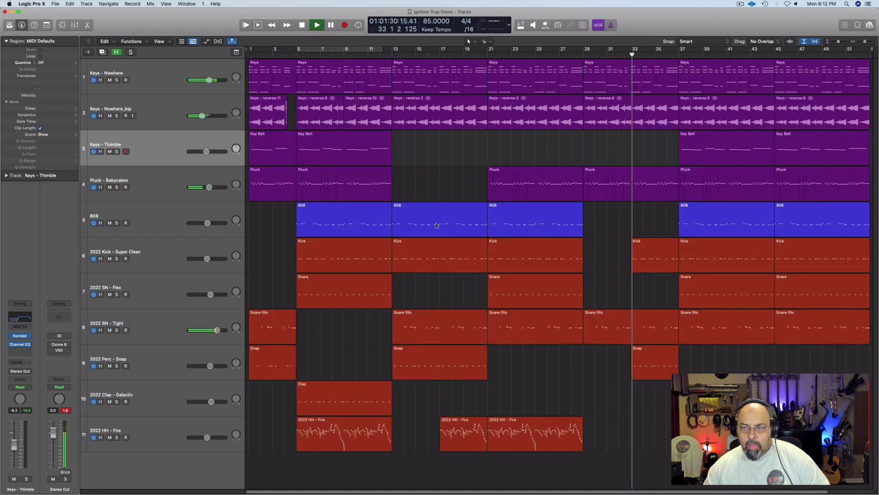
double_click(615, 198)
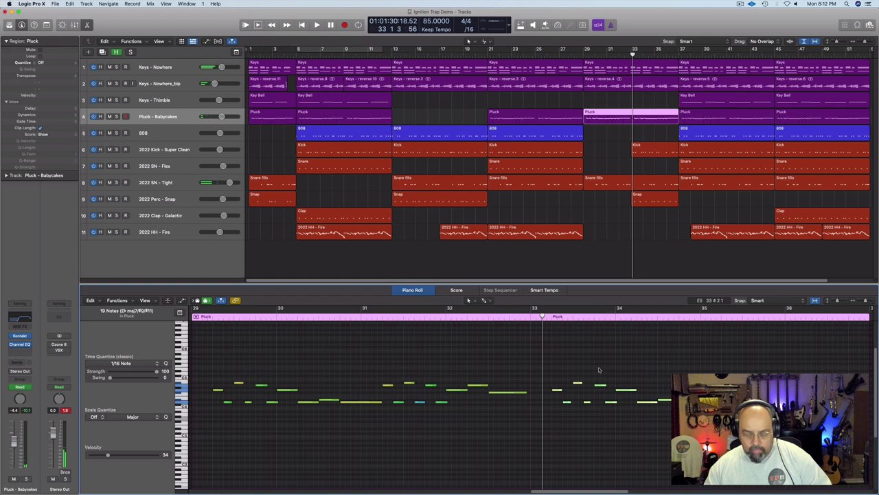
key("super+a")
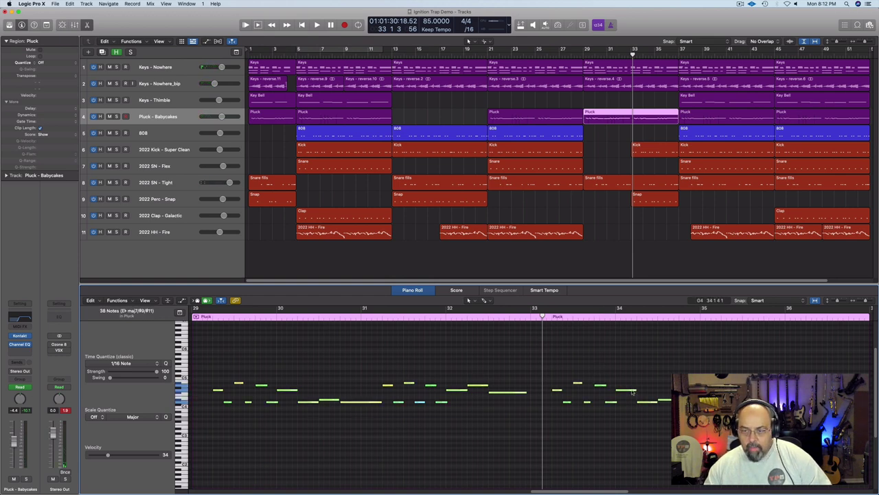
right_click(632, 391)
left_click(665, 468)
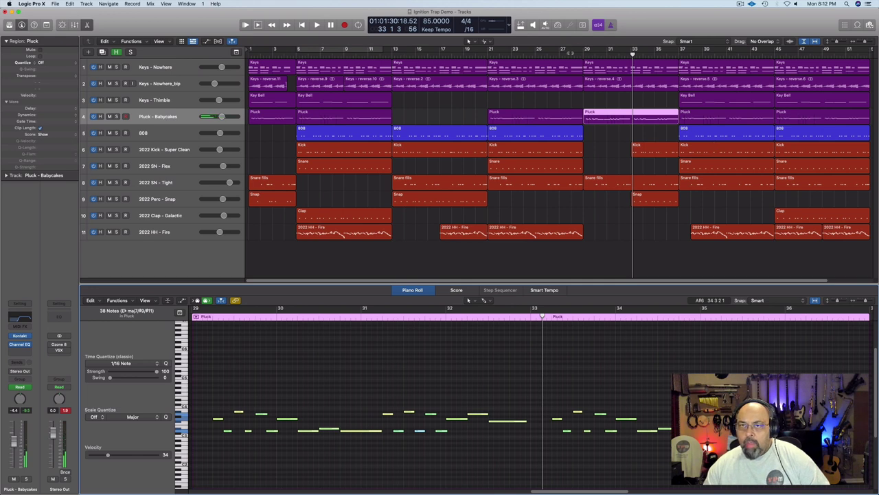
- Play the arrangement from about bar 27 to check the transposed Pluck region, and close the piano roll
left_click(557, 56)
key("space")
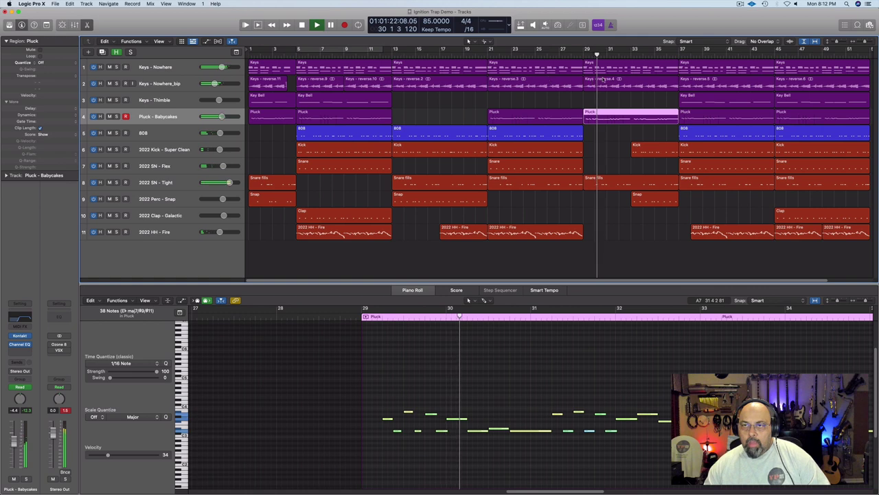
key("p")
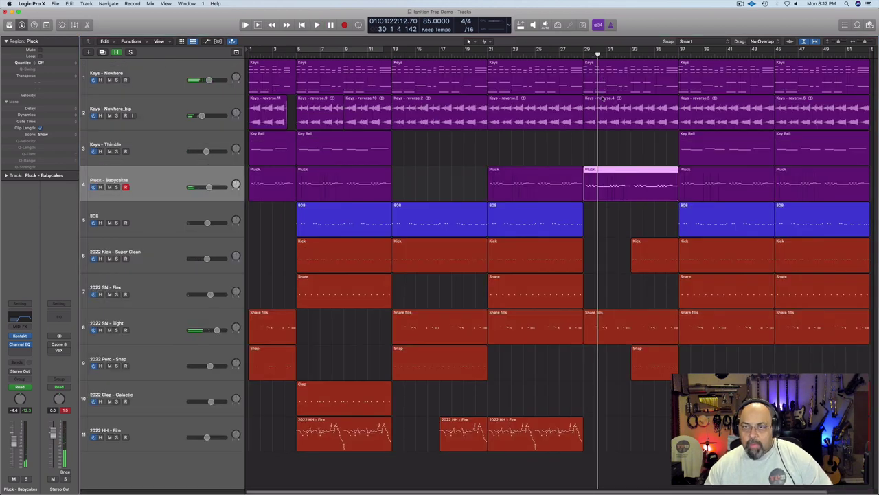
- Show track automation, ramp the Keys - Nowhere high cut from 212 Hz at bar 29 to 16800 Hz at bar 37, and play that section
key("a")
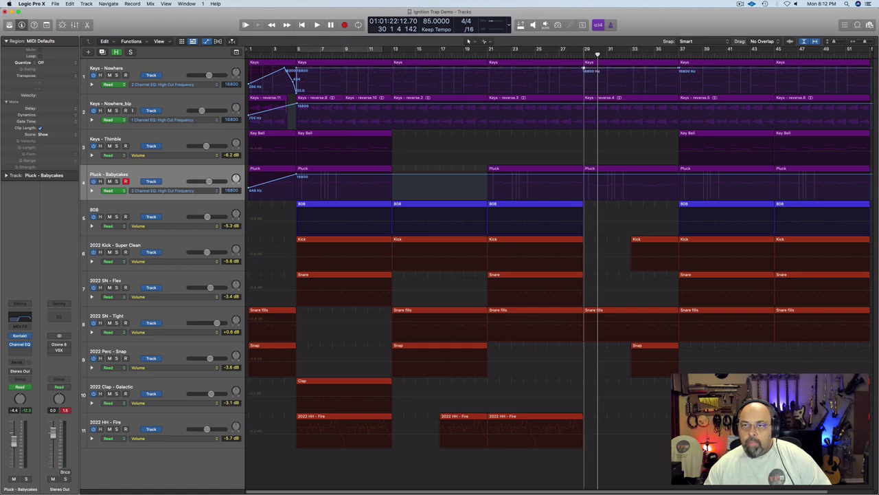
key("space")
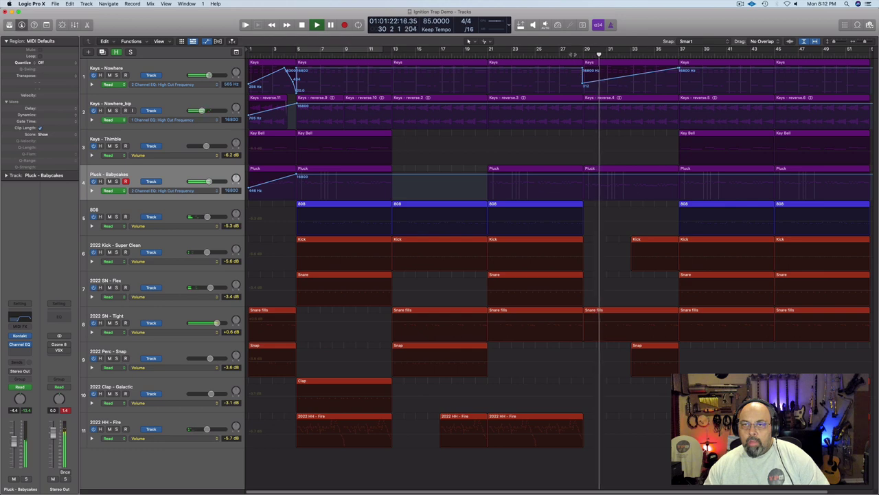
left_click(572, 57)
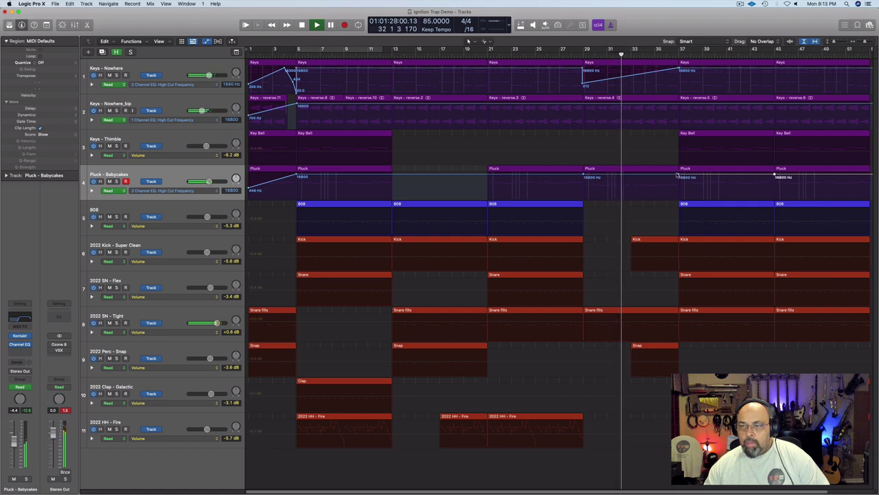
- Ramp the high cuts up to 16800 Hz from bar 37 to 45, starting at about 605 Hz on Pluck and 286 Hz on Keys - Nowhere_bip
left_click_drag(678, 176, 677, 184)
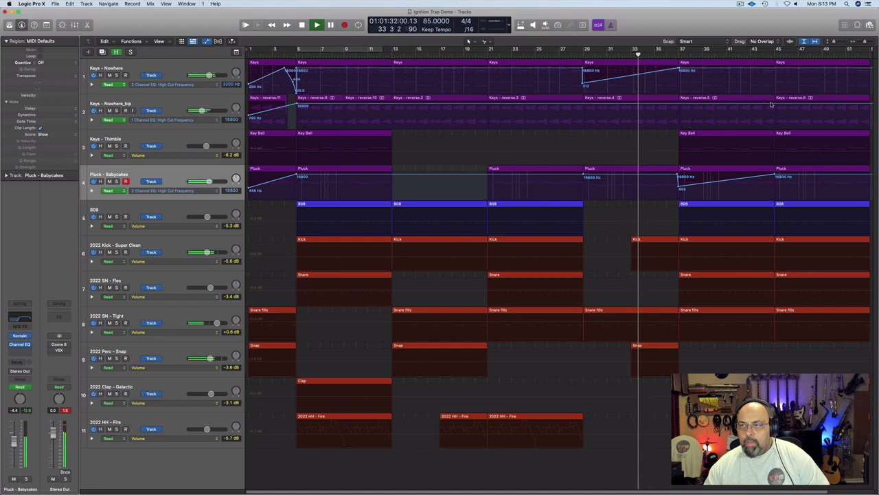
left_click(680, 106)
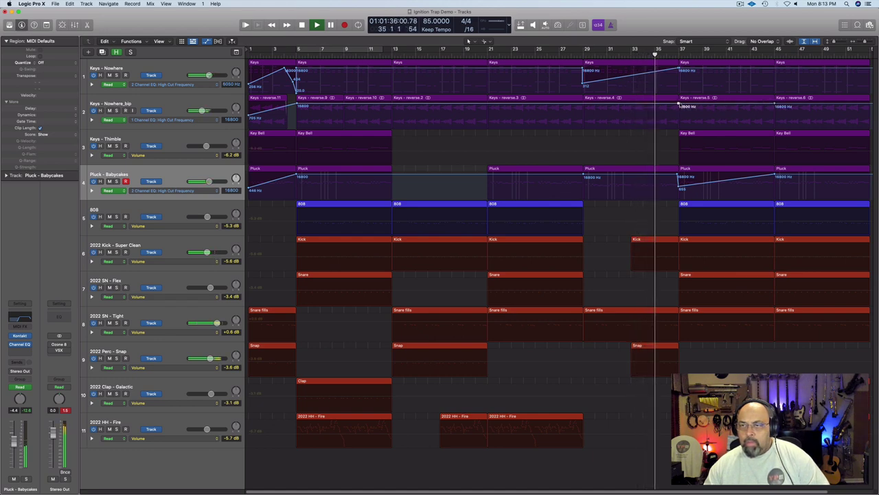
left_click_drag(680, 105, 680, 121)
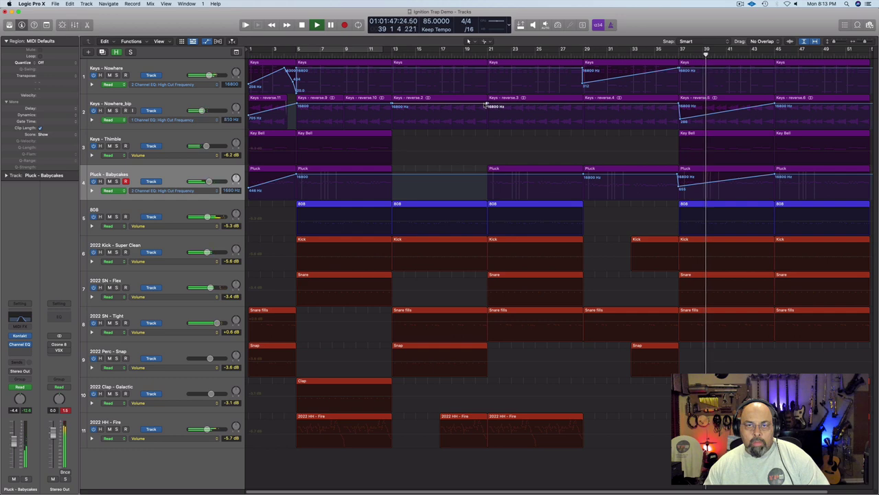
- Lower the Keys - Nowhere_bip high cut to about 1680 Hz across bars 13 to 21, and dip it and the Pluck high cut at bar 29
left_click_drag(485, 106, 485, 114)
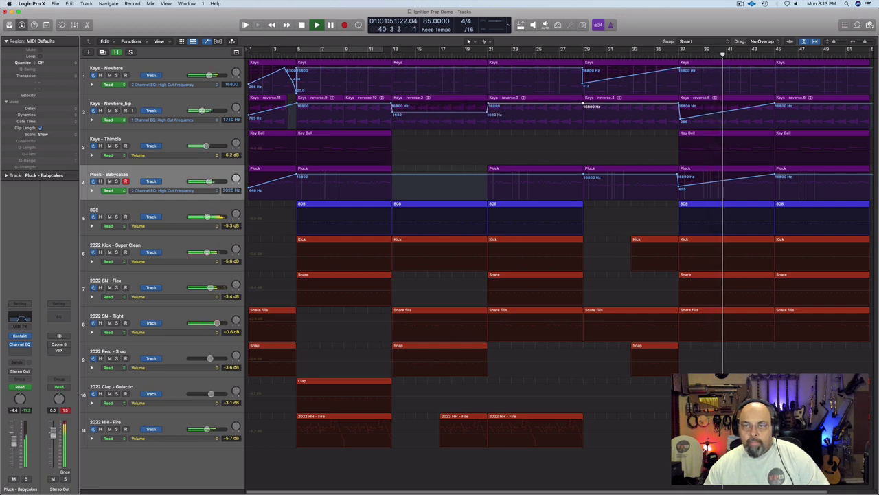
left_click_drag(583, 107, 583, 116)
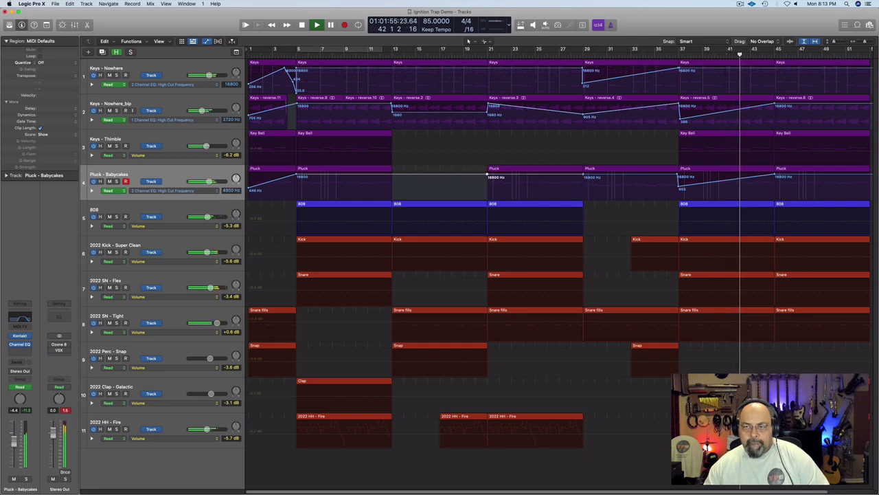
left_click_drag(584, 177, 584, 184)
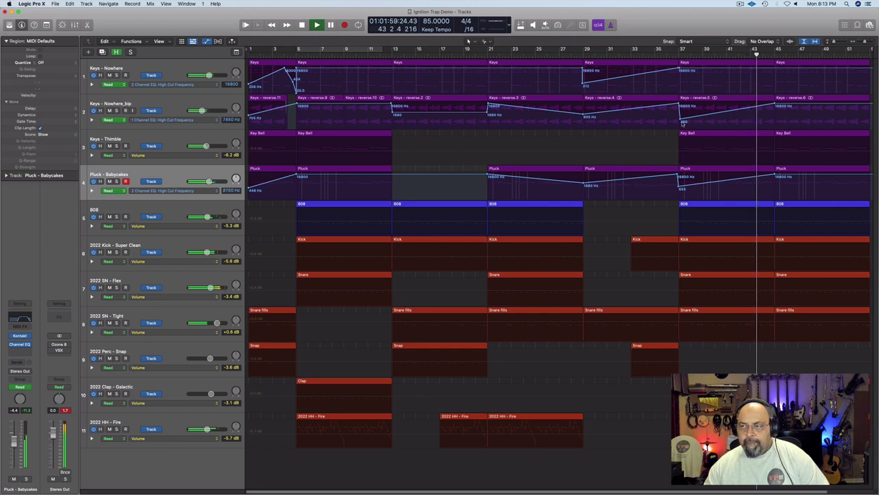
- Ramp the Keys - Nowhere_bip high cut from under 800 Hz at bar 45 up to almost fully open at bar 53
left_click(776, 103)
left_click_drag(776, 103, 777, 116)
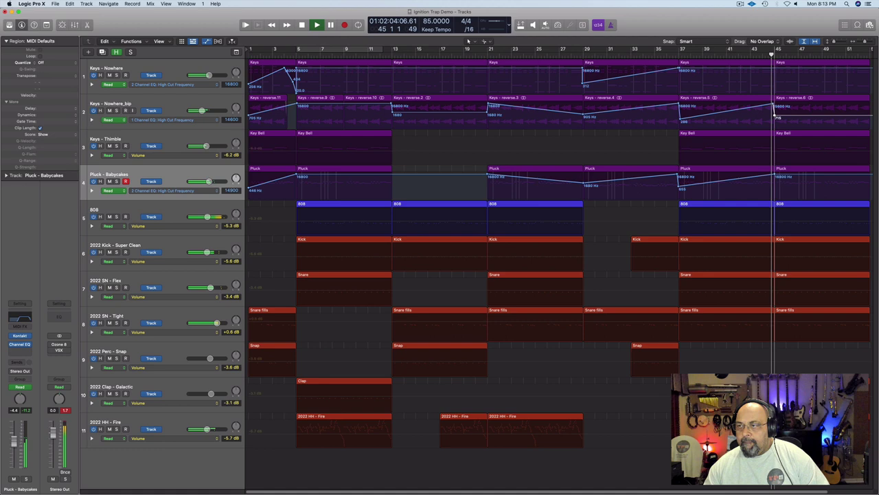
left_click(870, 116)
left_click_drag(871, 117, 870, 103)
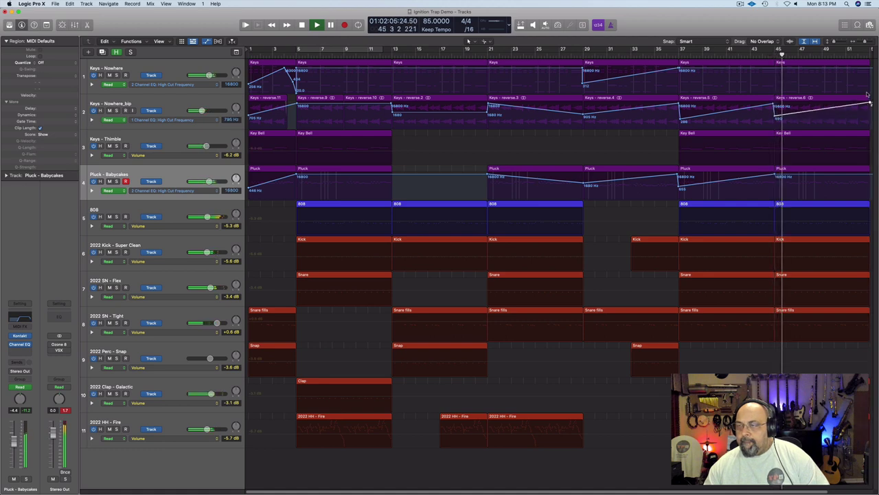
- Ramp the Keys - Nowhere high cut from about 840 Hz at bar 45 to 16800 Hz at bar 53, and dip Pluck's to about 840 Hz at bar 49
left_click(870, 68)
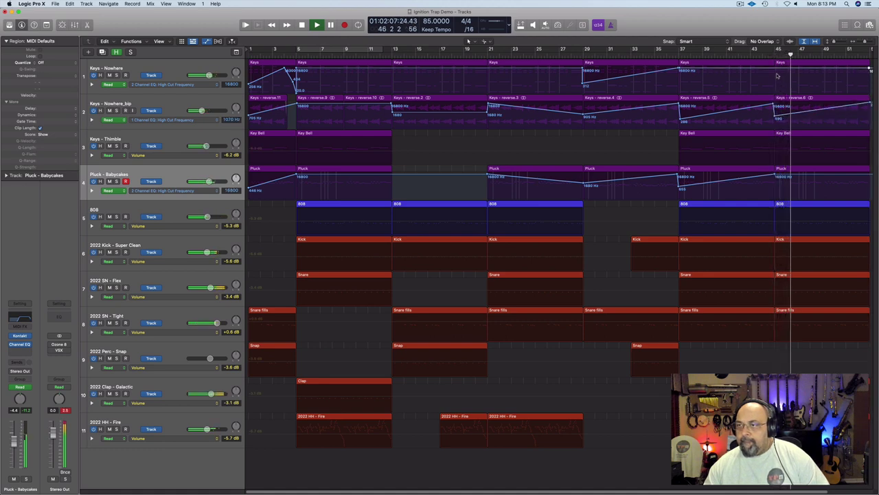
left_click(775, 69)
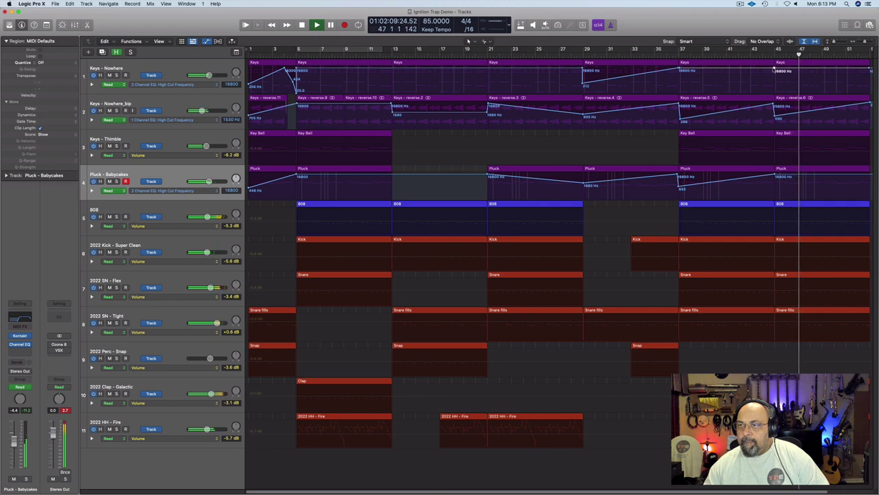
left_click_drag(774, 69, 775, 82)
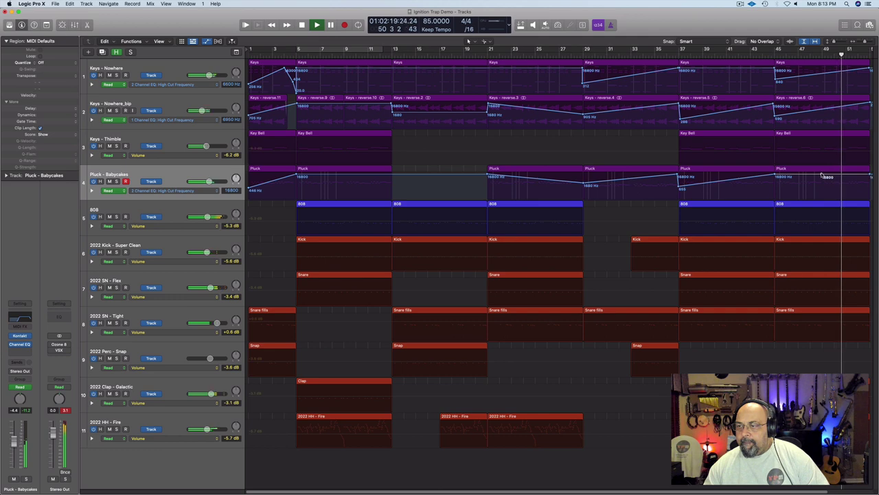
left_click_drag(822, 174, 822, 186)
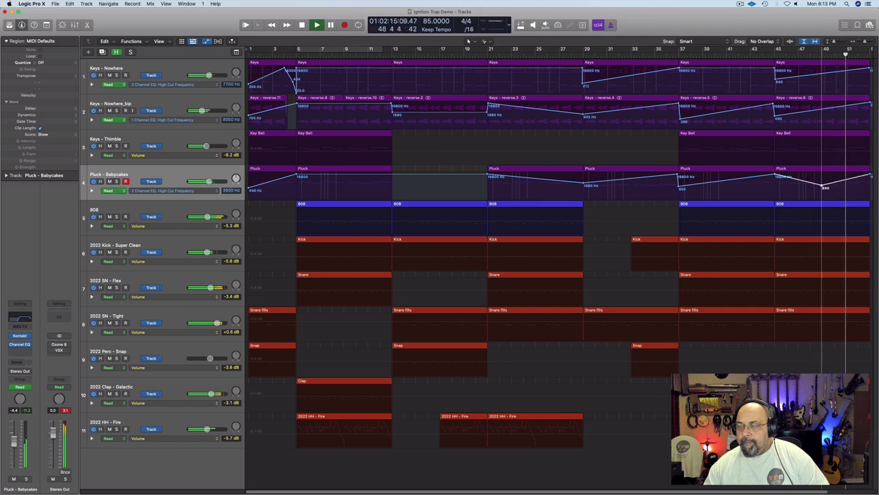
left_click(841, 151)
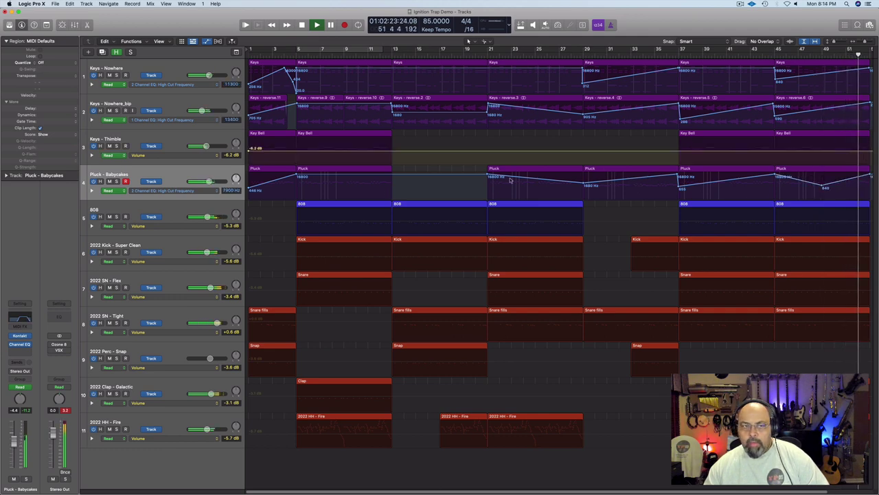
left_click(248, 151)
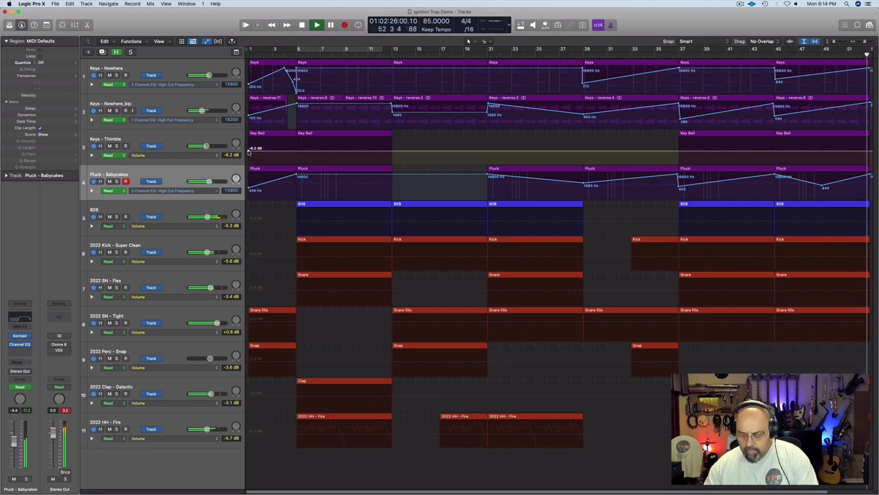
key("Delete")
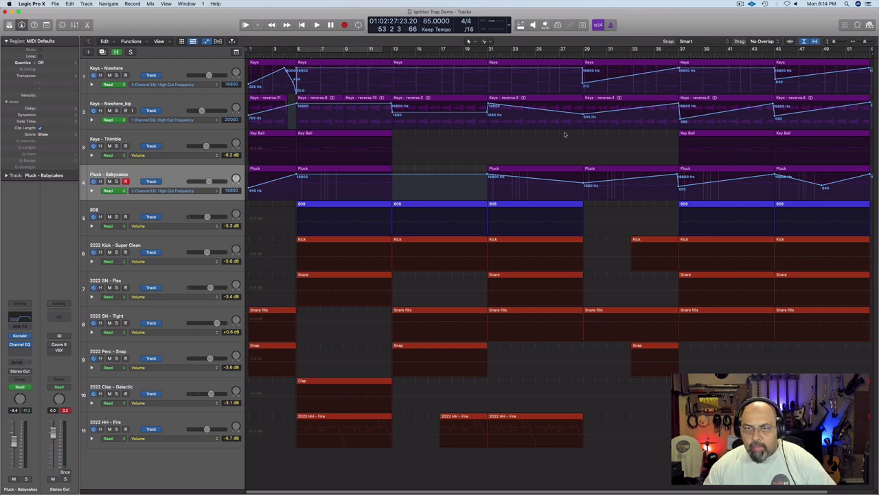
- Select the four melodic tracks from Keys - Nowhere through Pluck - Babycakes and play the arrangement from bar 21
left_click(172, 71)
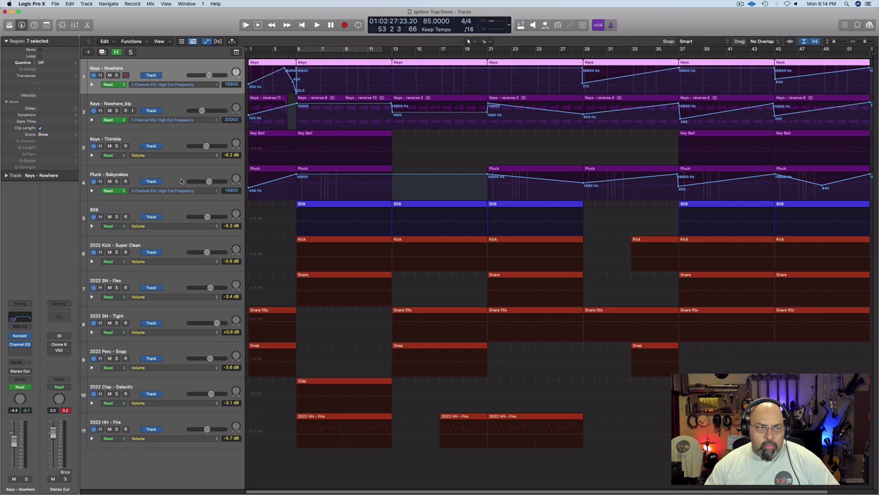
left_click(178, 176, "shift")
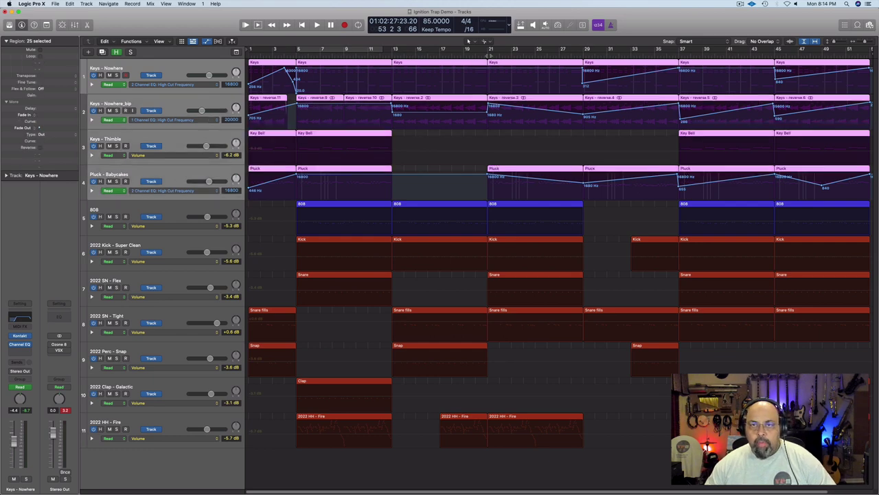
key("space")
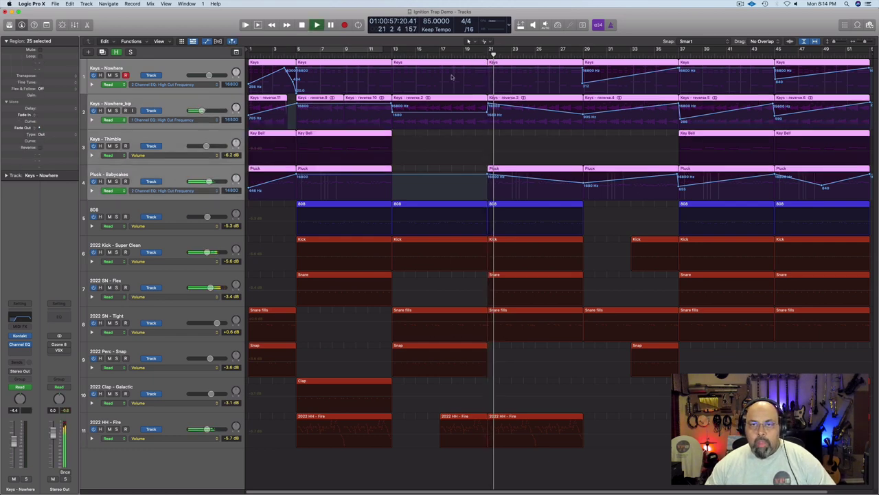
- Solo Keys - Nowhere_bip, lower its high cut at bar 29 to about 262 Hz, and turn the solo off
left_click(174, 105)
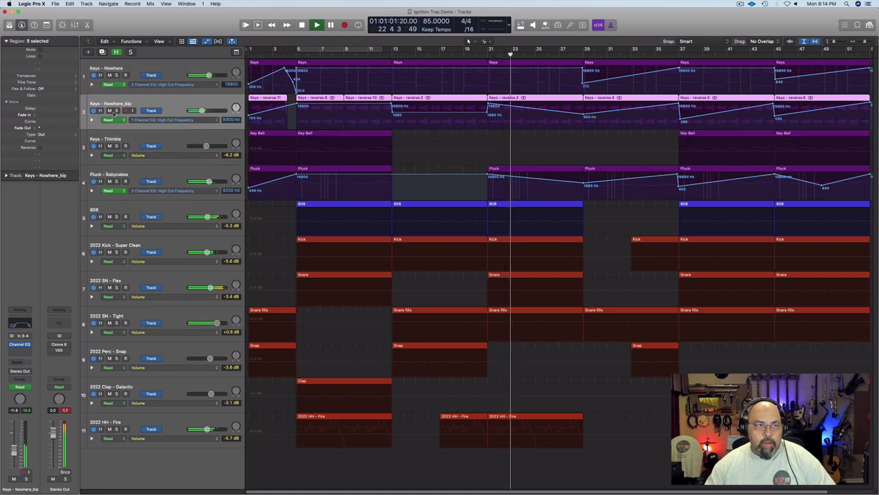
left_click(117, 110)
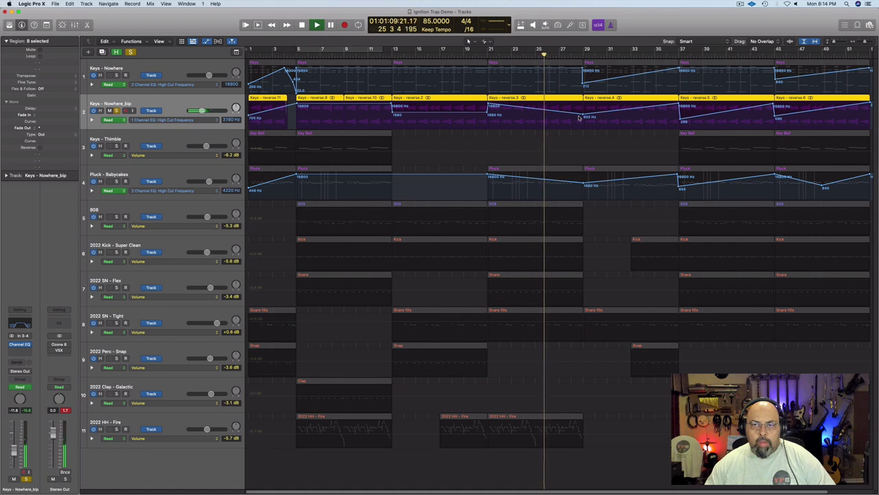
left_click_drag(584, 115, 583, 120)
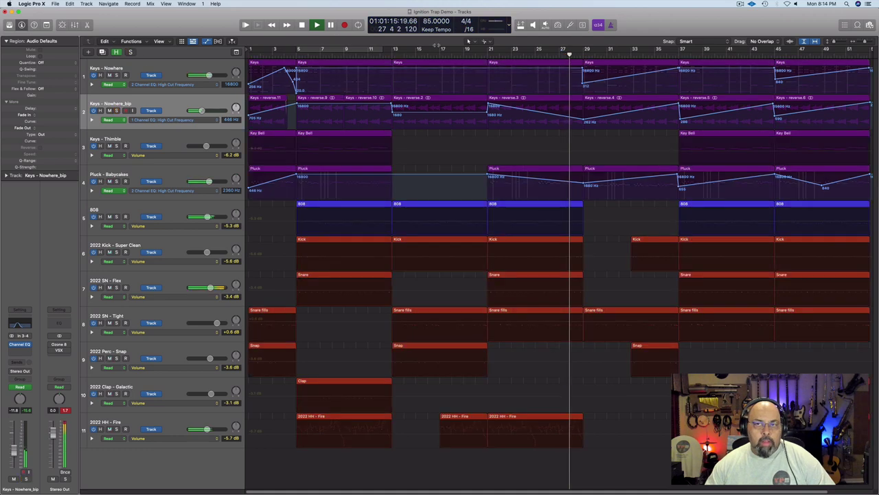
key("super+a")
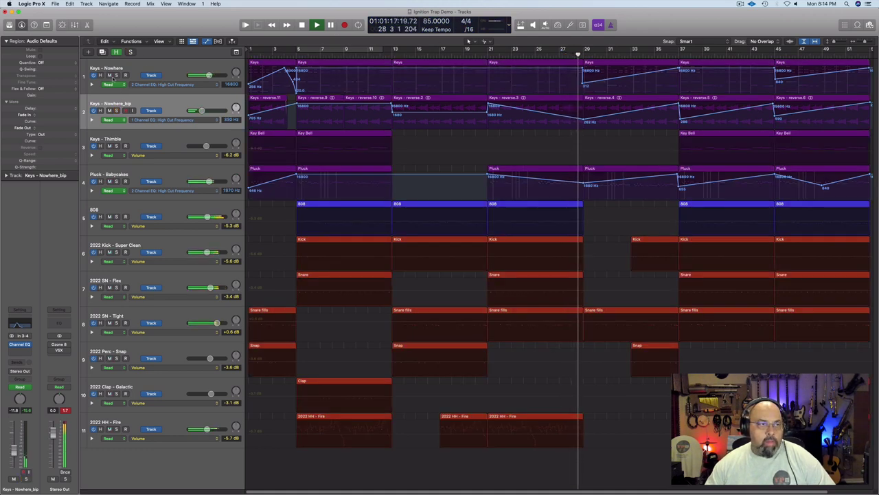
- Solo Keys - Nowhere and lower the end of its high-cut ramp at bar 37 to about 3620 Hz
left_click(116, 75)
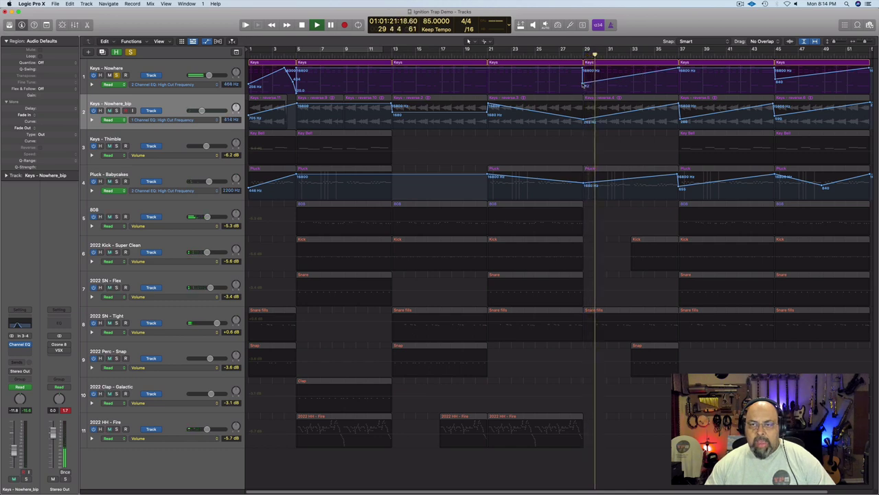
left_click_drag(583, 84, 584, 83)
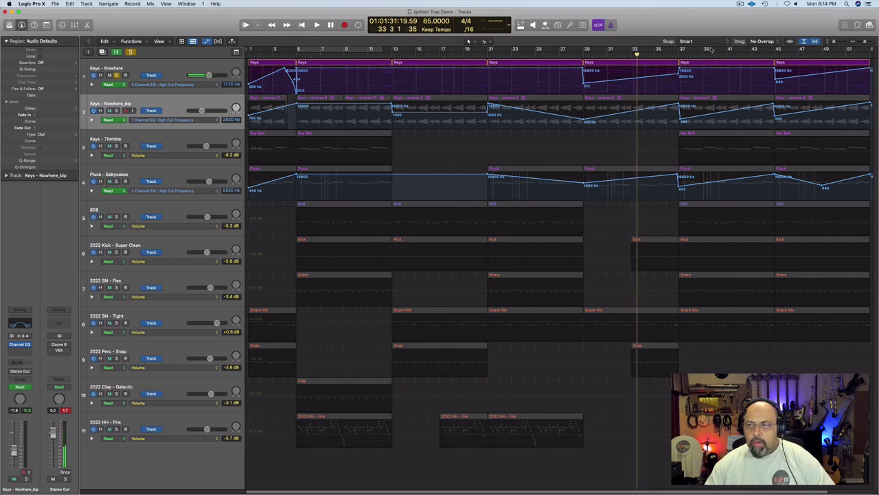
- Play the full mix from bar 37, then listen to Pluck - Babycakes soloed and turn its solo off
left_click(679, 55)
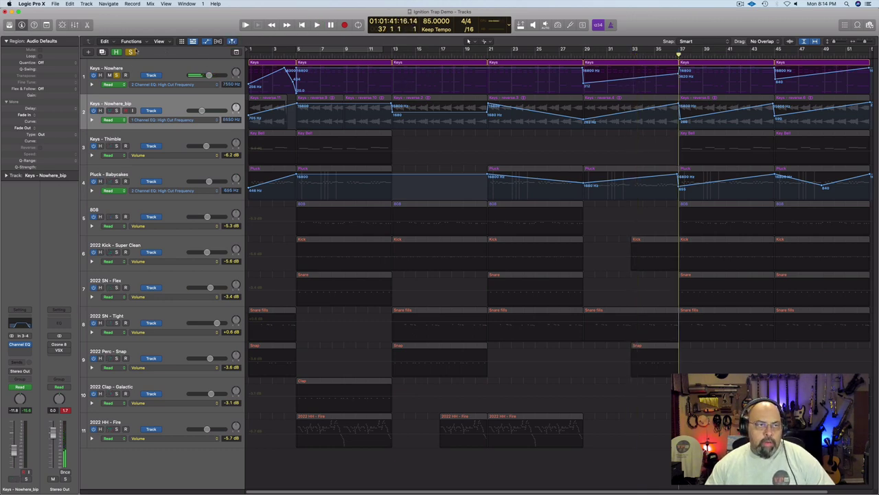
key("space")
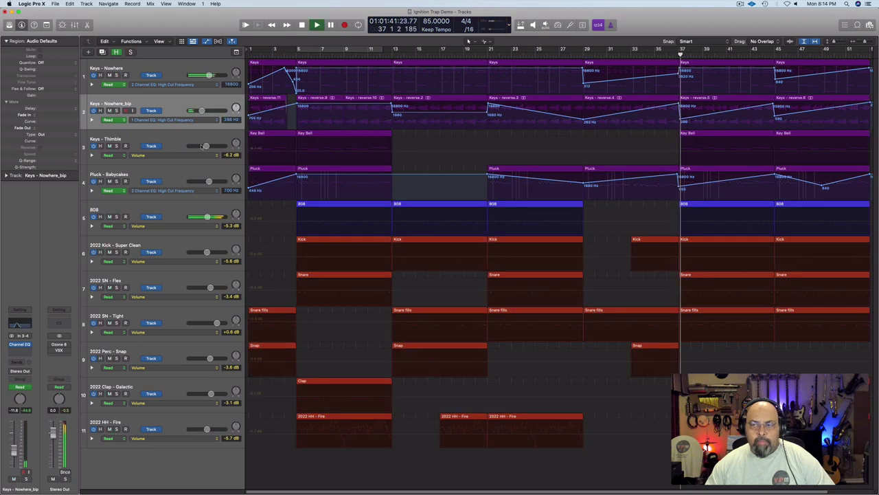
left_click(117, 182)
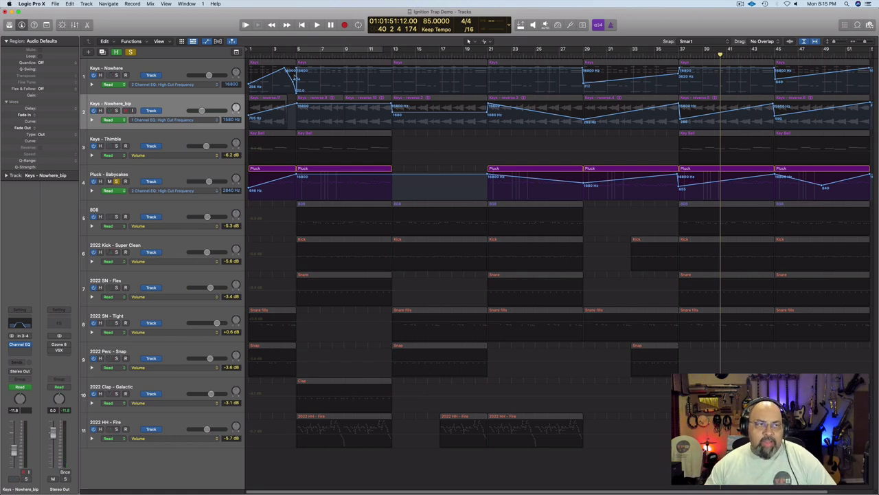
left_click(130, 52)
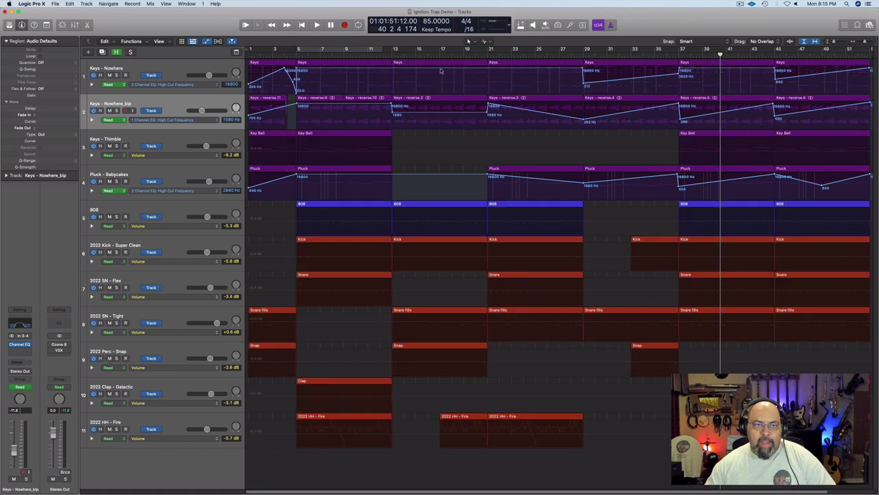
- Solo Keys - Nowhere and sweep its high cut from 20000 Hz at bar 13 to about 595 Hz at bar 21 and up to 16800 Hz at bar 29
left_click(116, 75)
key("space")
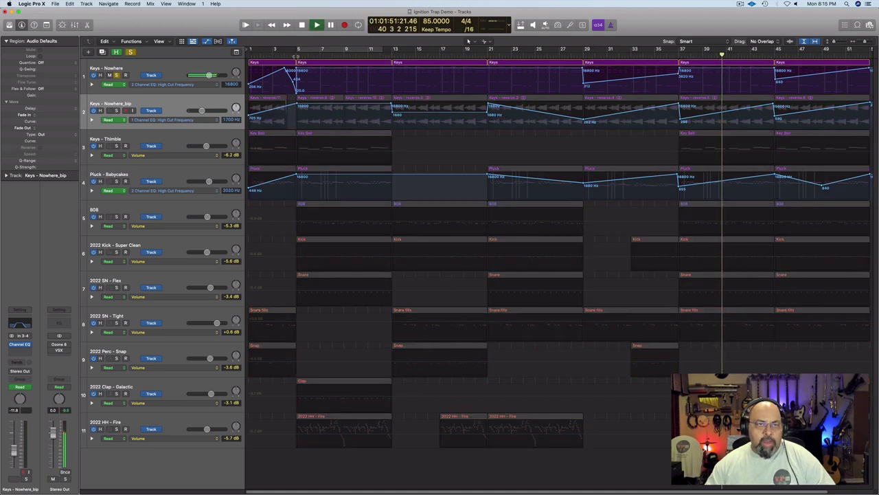
left_click(297, 55)
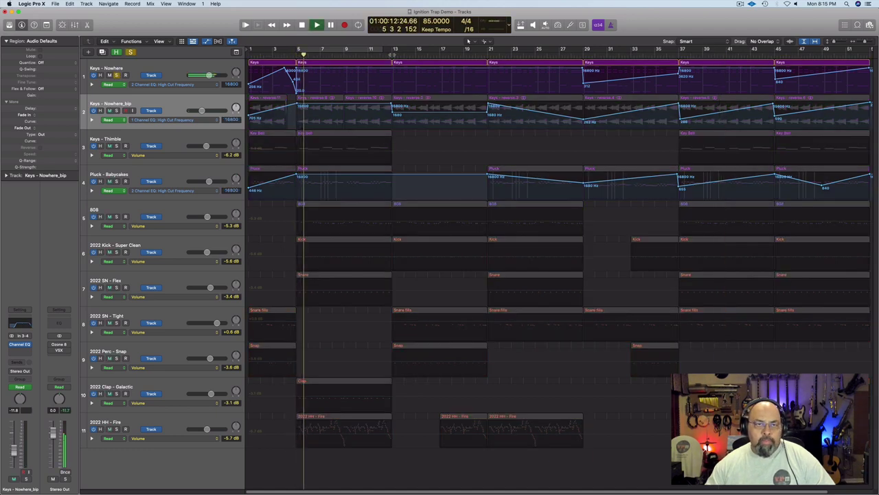
left_click(393, 54)
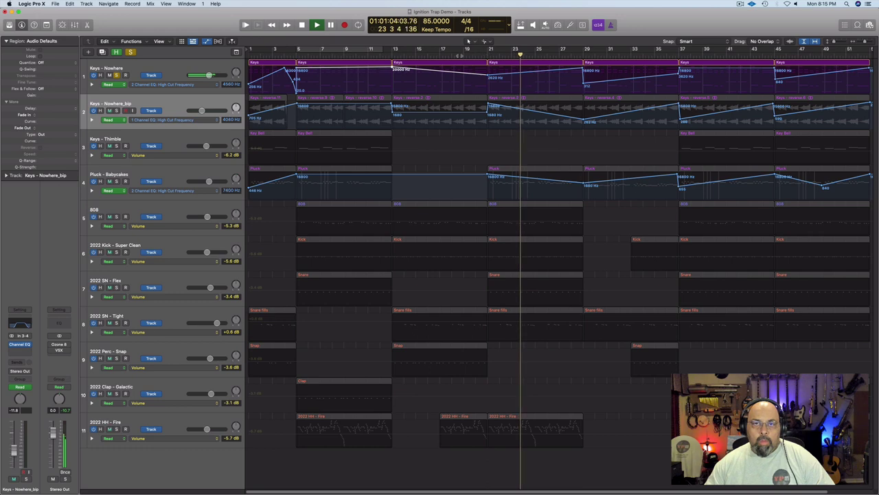
left_click(469, 42)
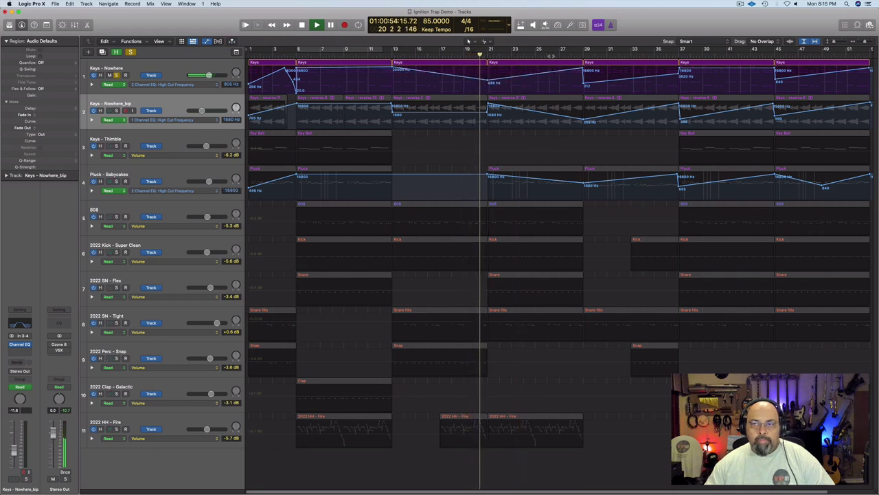
left_click_drag(583, 68, 582, 68)
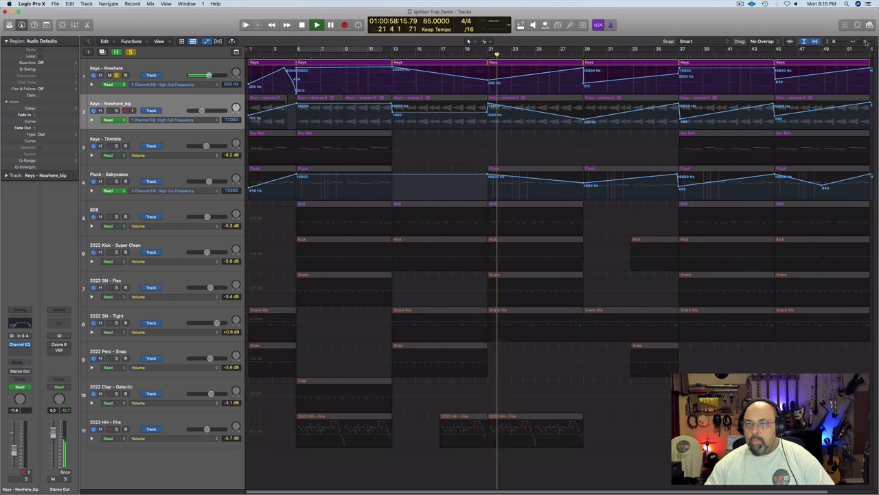
- Align the abrupt Keys - Nowhere high-cut drop with bar 29 and play from there
left_click_drag(865, 42, 860, 44)
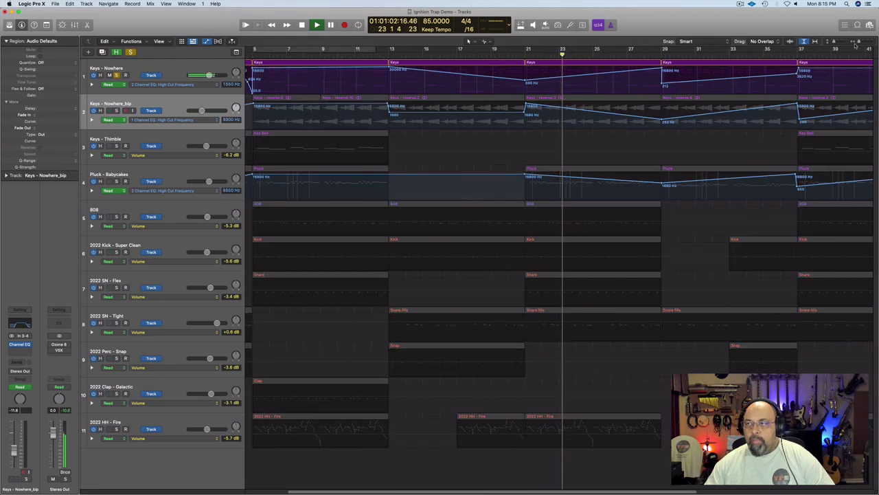
left_click(662, 56)
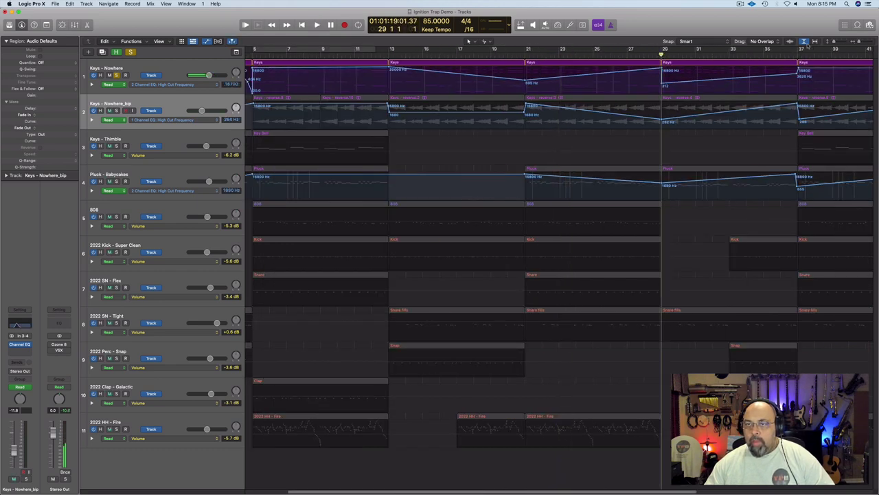
left_click_drag(860, 43, 866, 44)
left_click_drag(663, 69, 662, 83)
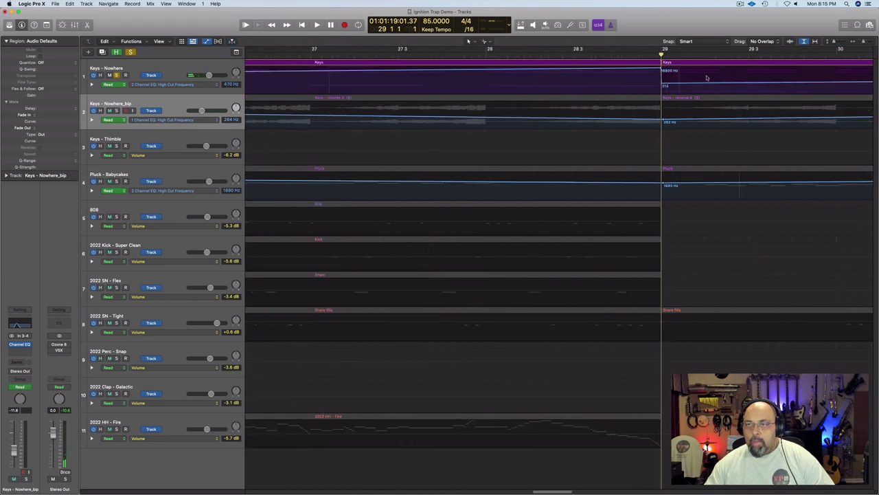
left_click(816, 42)
key("space")
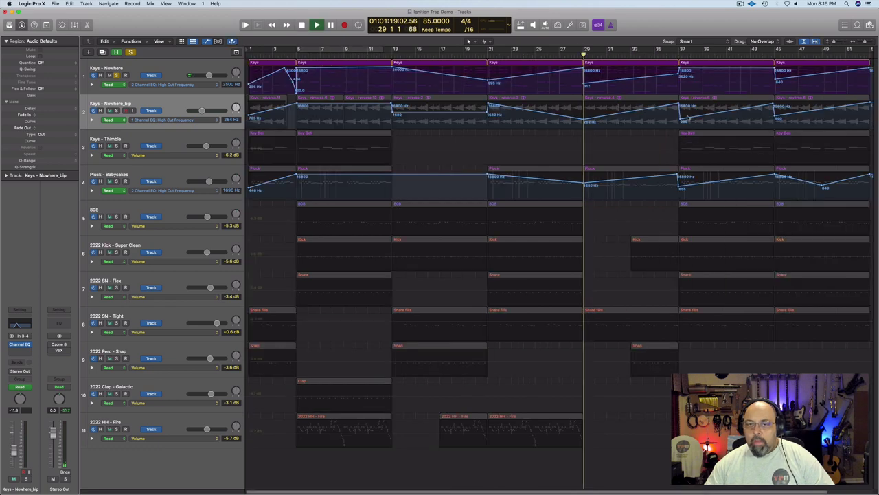
- Move the 16800 Hz point on Keys - Nowhere slightly ahead of bar 29, play the drop, and turn the track's solo off
key("comma")
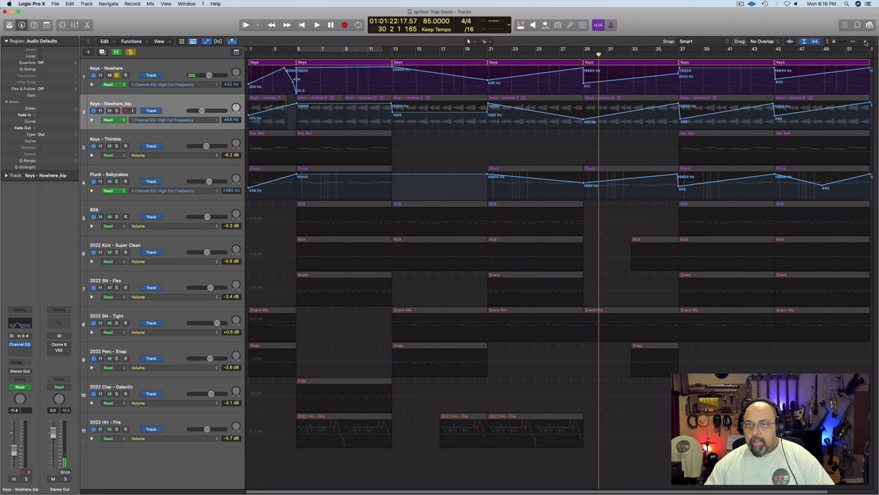
left_click_drag(866, 42, 864, 44)
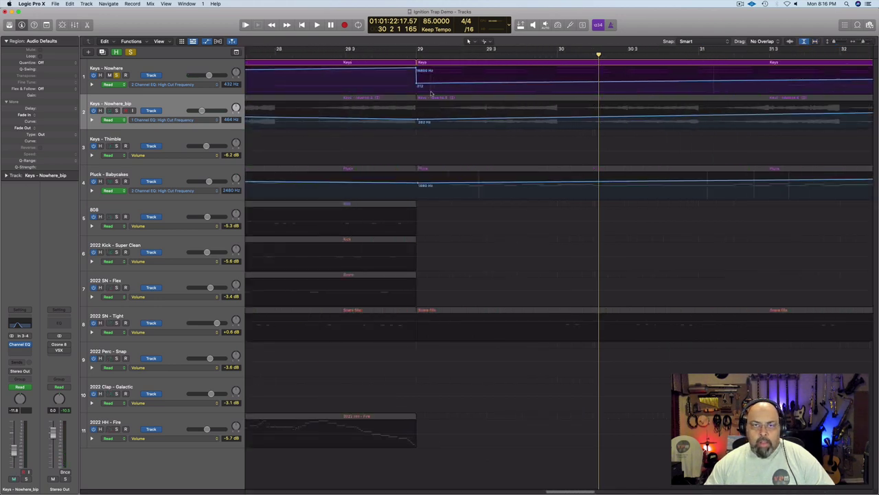
left_click_drag(415, 70, 414, 70)
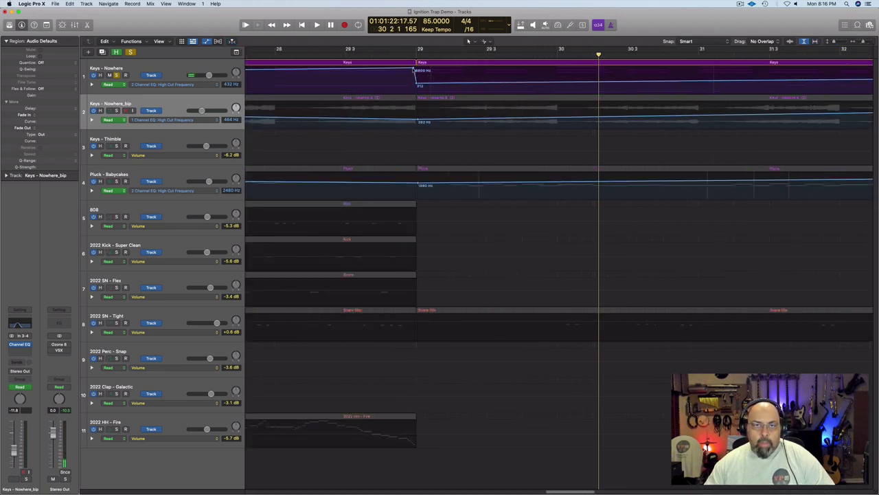
key("space")
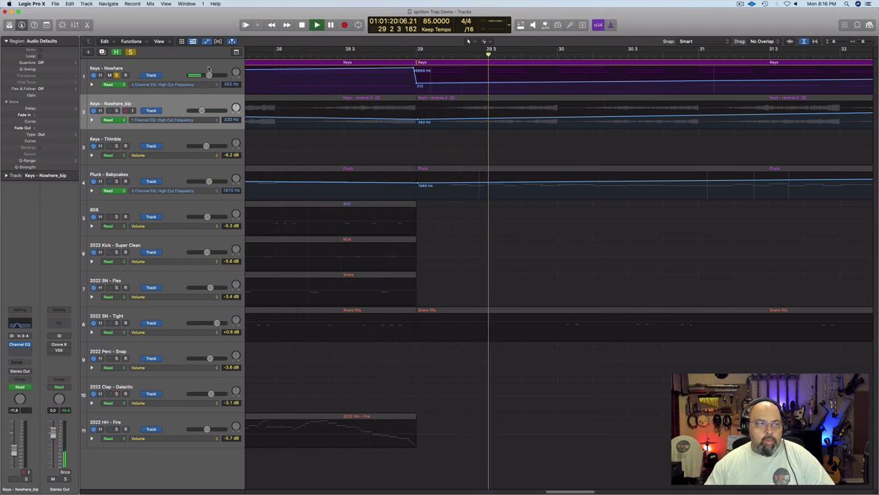
left_click(117, 75)
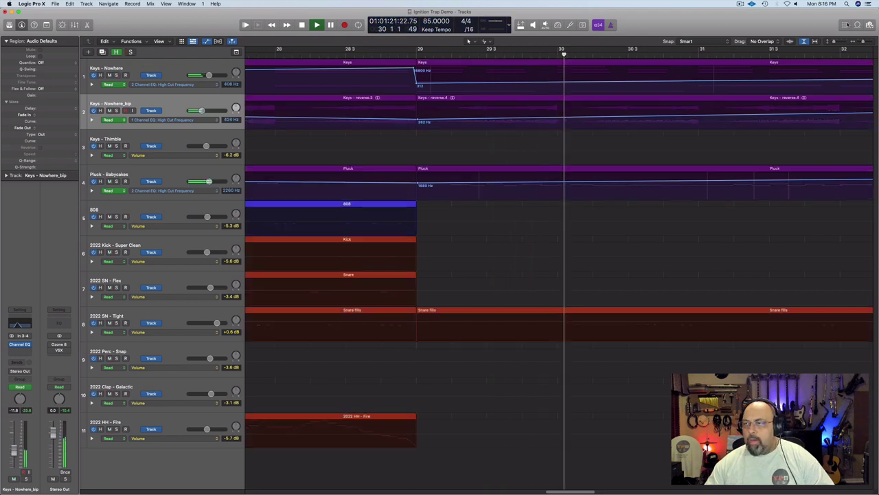
left_click(815, 42)
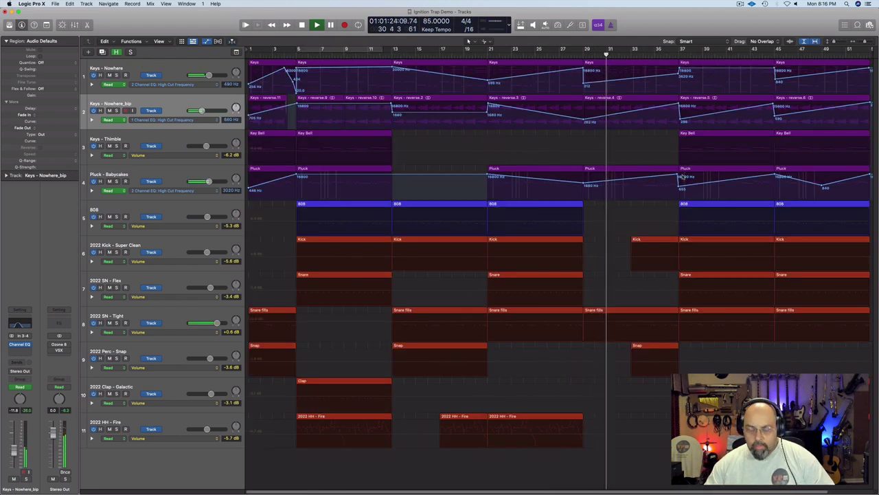
- Hide the track automation and copy the Snap region from bar 33 to bar 49 on the 2022 Perc - Snap track
key("a")
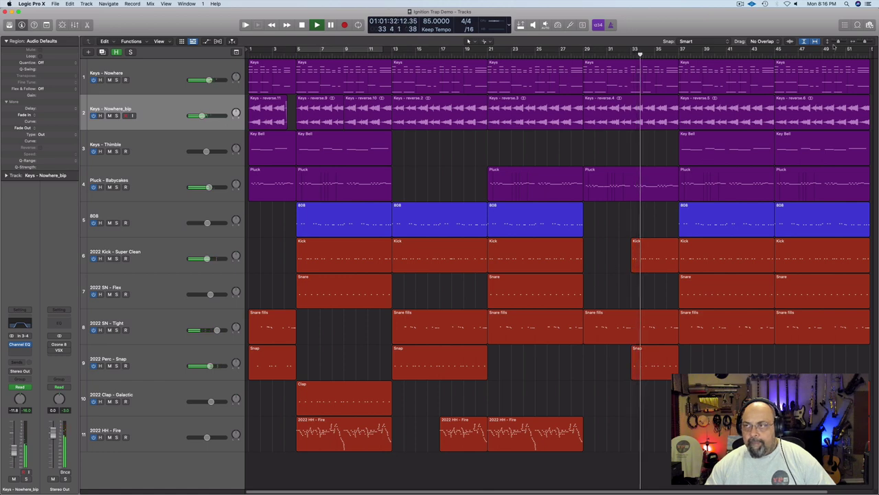
left_click_drag(863, 42, 858, 41)
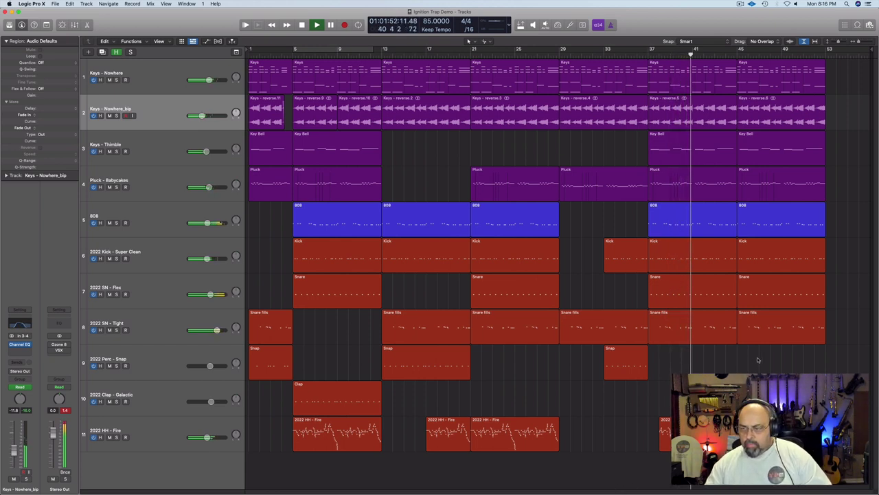
left_click_drag(634, 354, 810, 354)
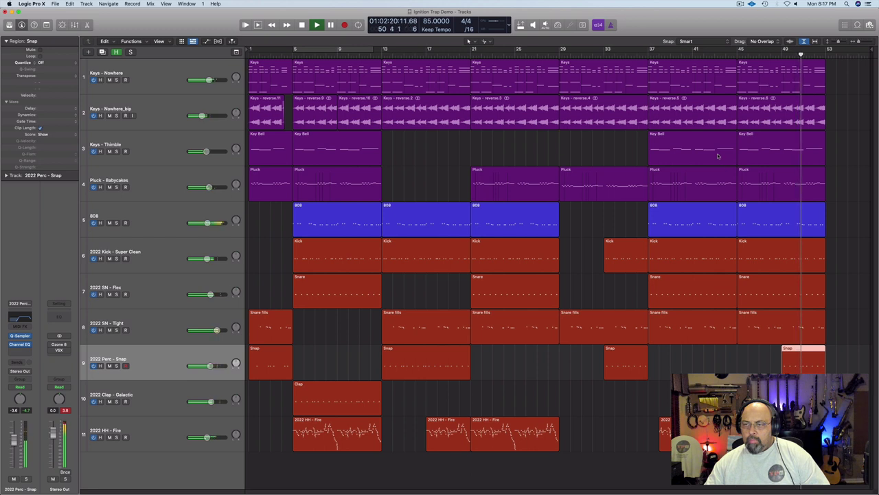
- Play from bar 37, listen to Keys - Nowhere_bip soloed, and turn its solo off
key("space")
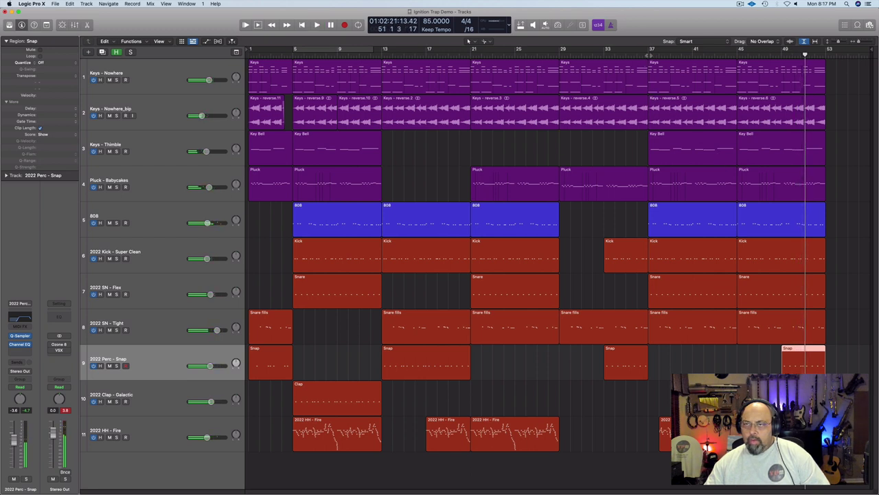
key("space")
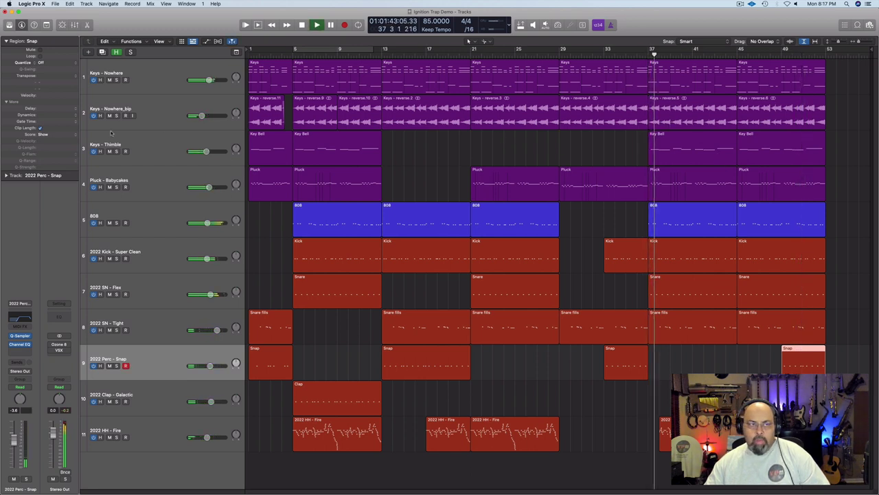
left_click(116, 116)
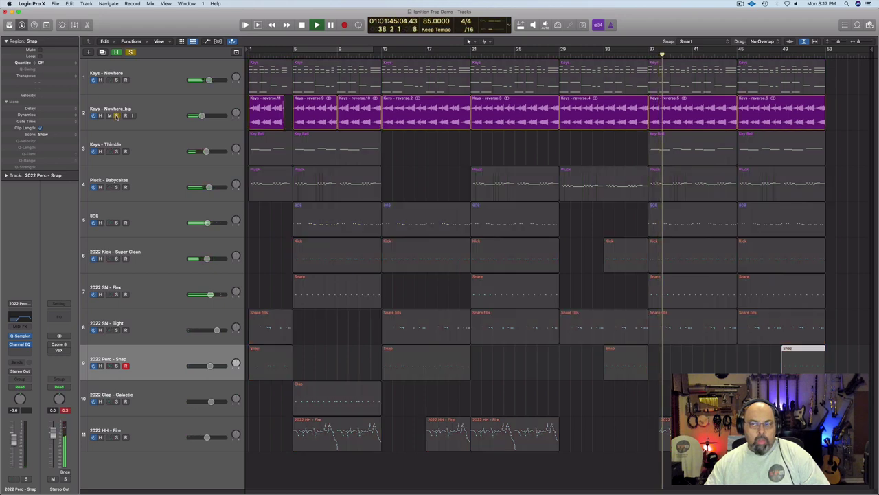
left_click(116, 115)
- Try playing the bar 37 section with its reversed Keys - Nowhere_bip region deleted, and undo the deletion
left_click(678, 97)
key("Delete")
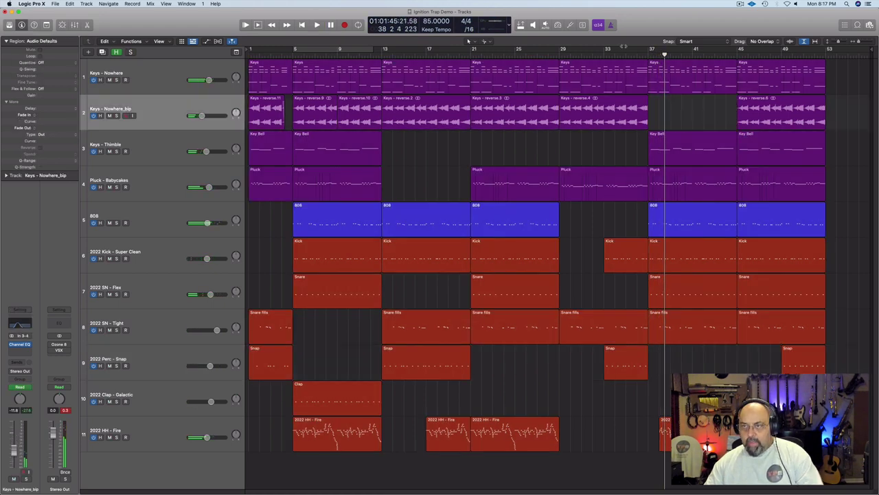
left_click(634, 56)
key("space")
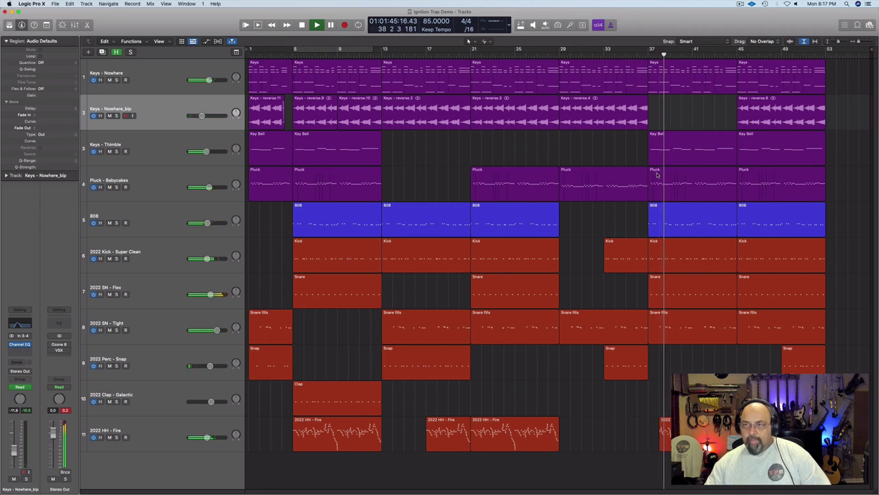
key("super+z")
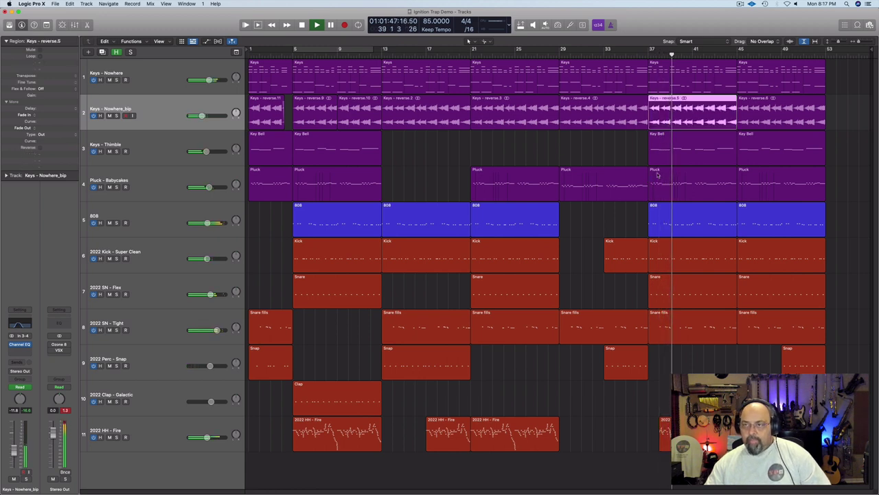
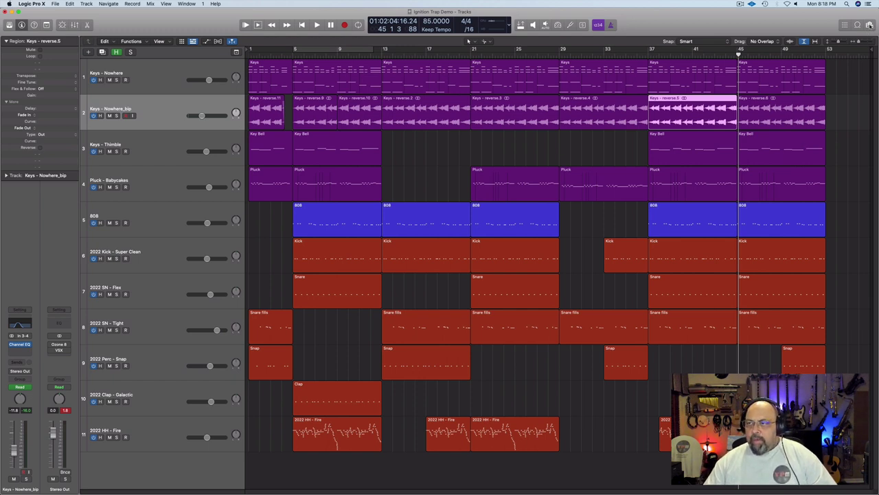
- Browse all files to the CYMATICS folder in MY SAMPLES and search it for Impact samples
left_click(869, 24)
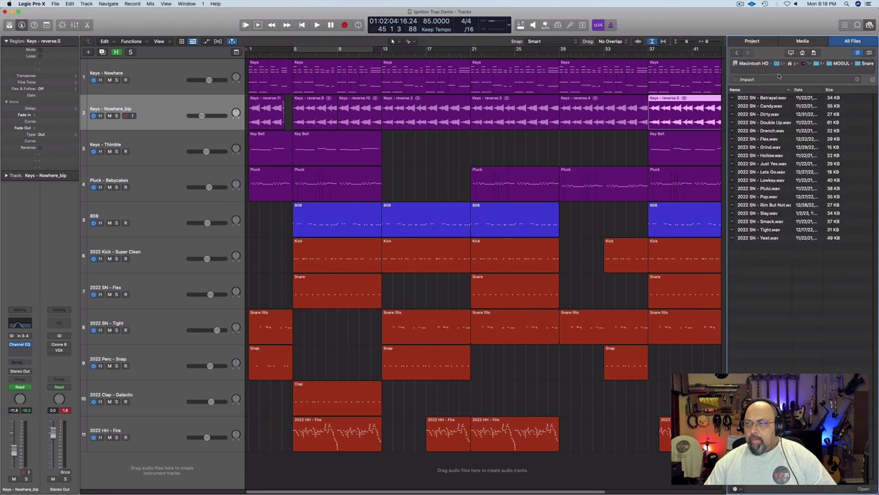
left_click(815, 64)
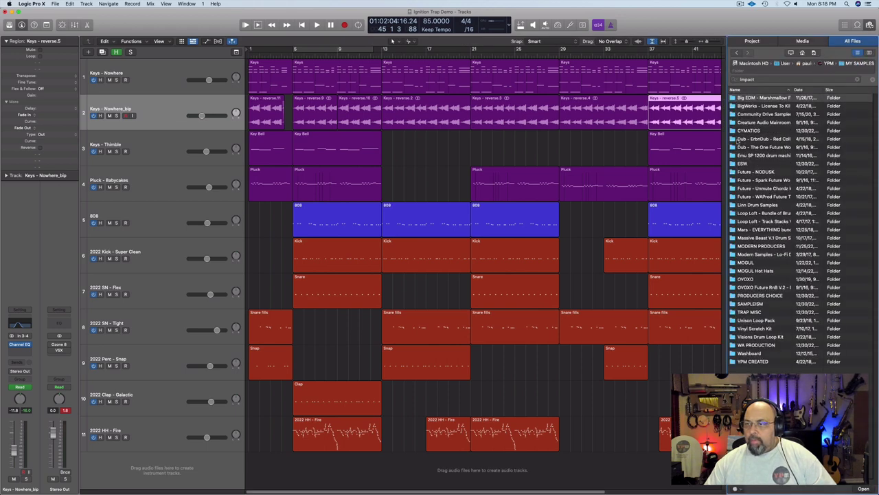
double_click(737, 131)
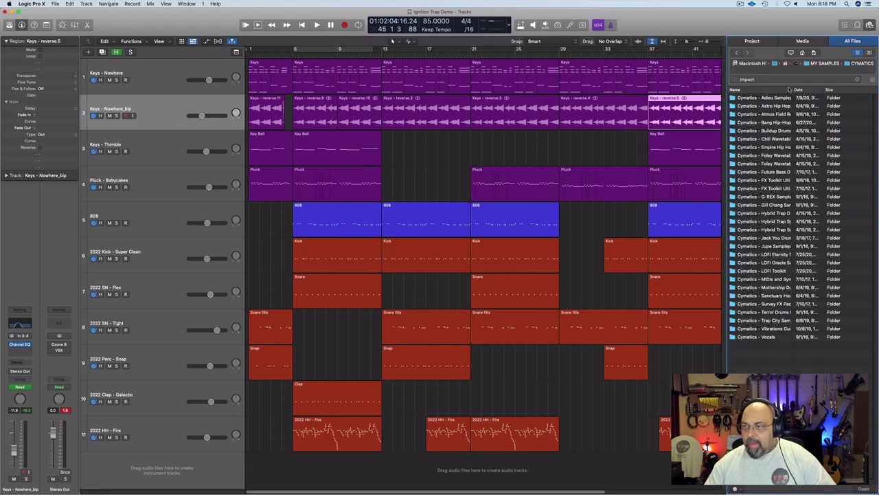
left_click_drag(790, 89, 811, 90)
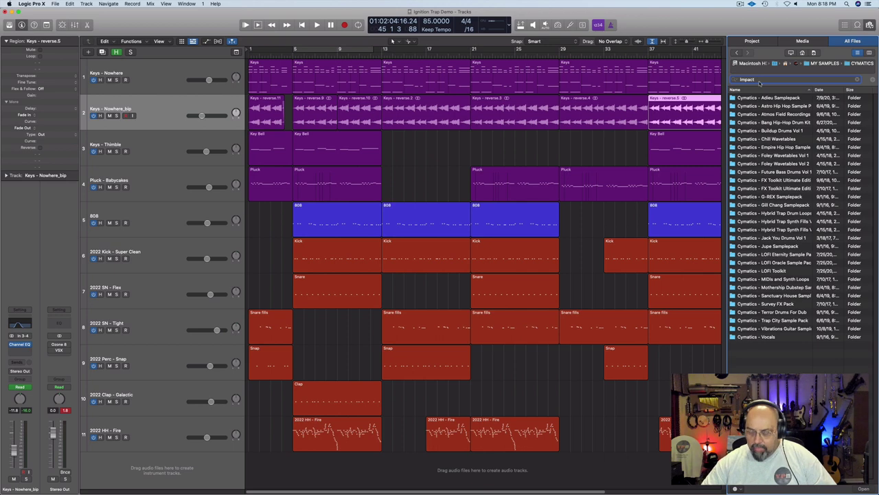
key("Return")
- Preview the Cymatics Ultimate Impact 12, 14, 15 and 16 samples and widen the file name column
left_click(779, 148)
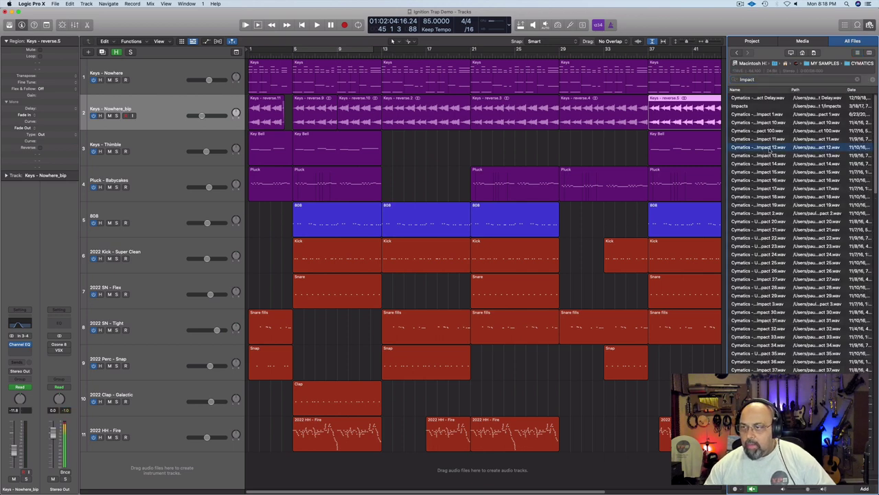
left_click(767, 163)
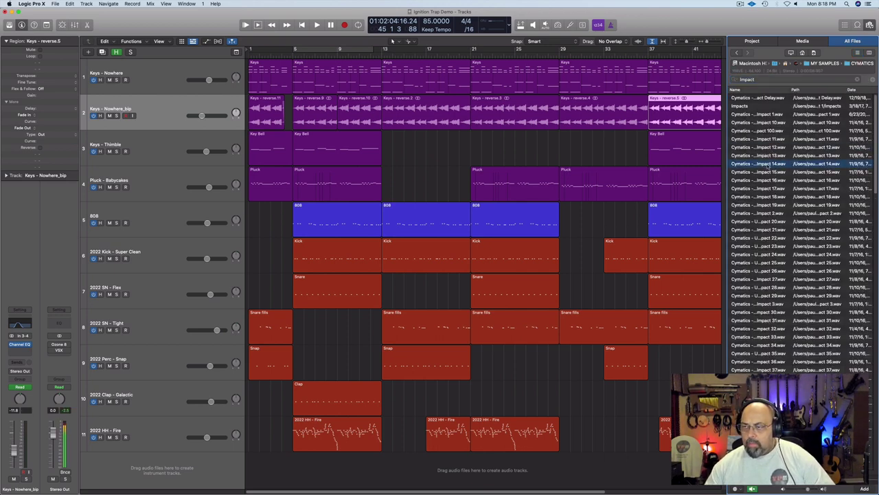
left_click(768, 172)
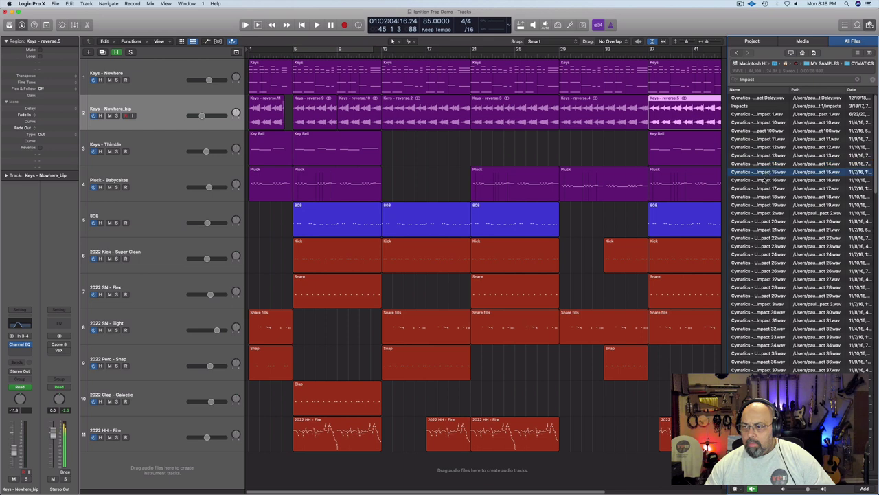
left_click(764, 180)
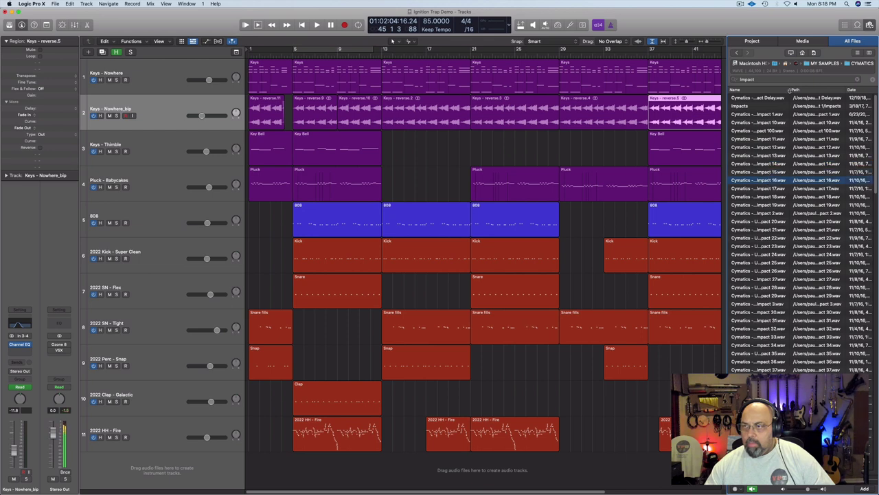
left_click_drag(793, 90, 826, 90)
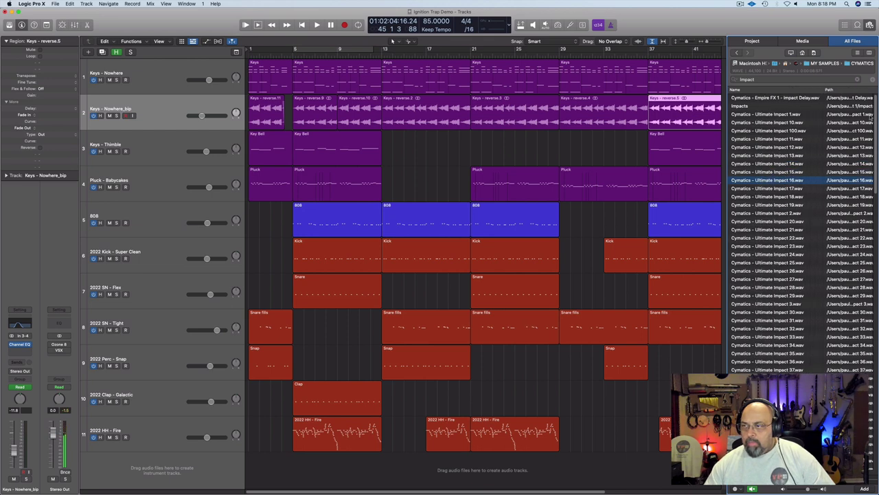
- Preview samples further down the results, including Cymatics Terror Impact 004, Terror Impact 007-24b and Impact 8
left_click_drag(876, 120, 878, 360)
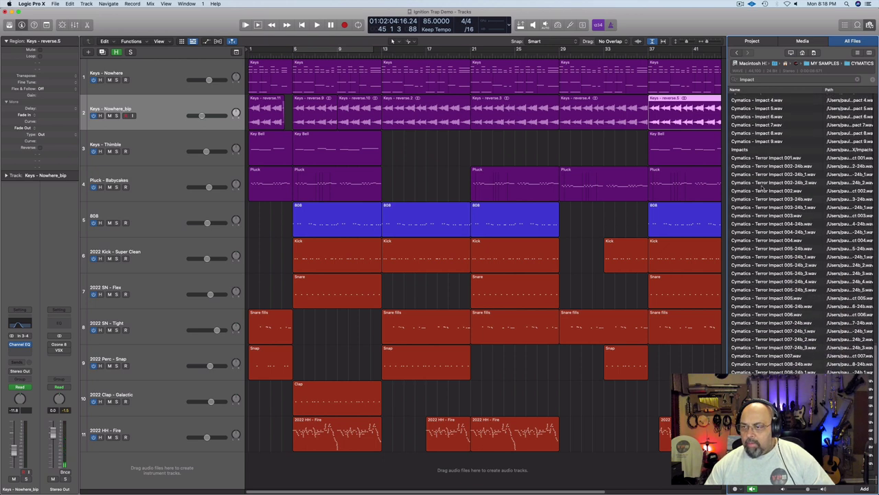
left_click(771, 241)
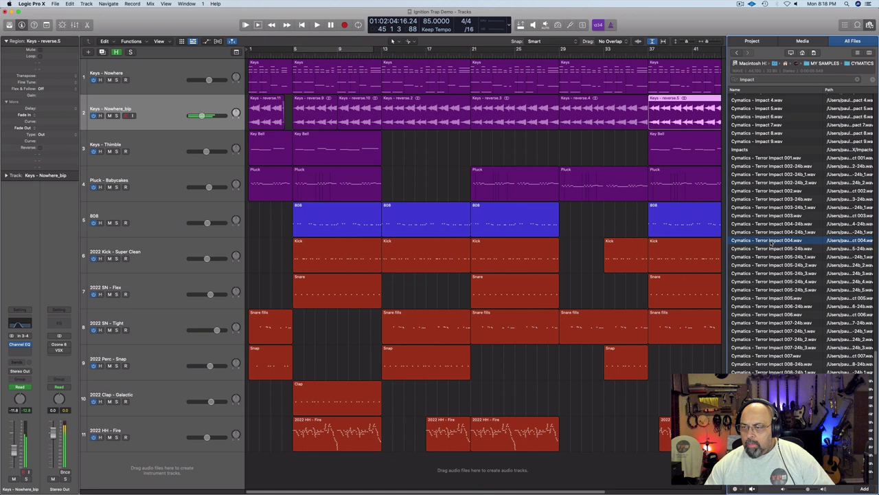
left_click(771, 322)
left_click(770, 396)
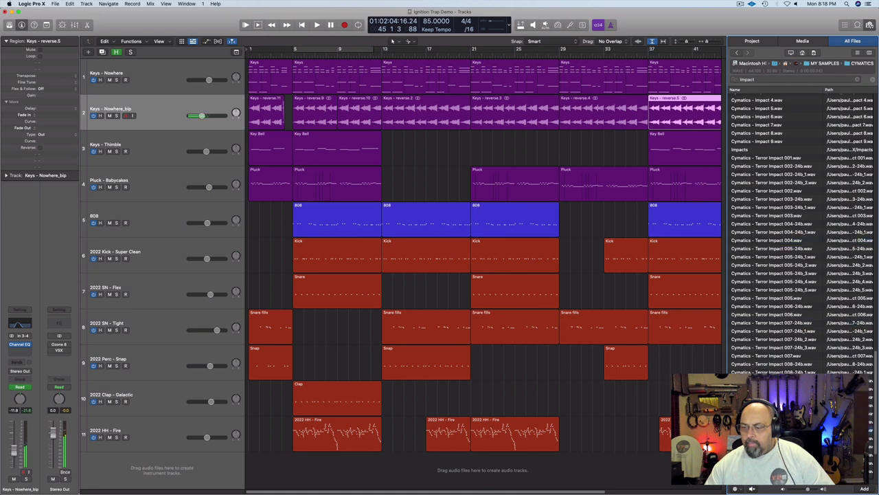
left_click(762, 134)
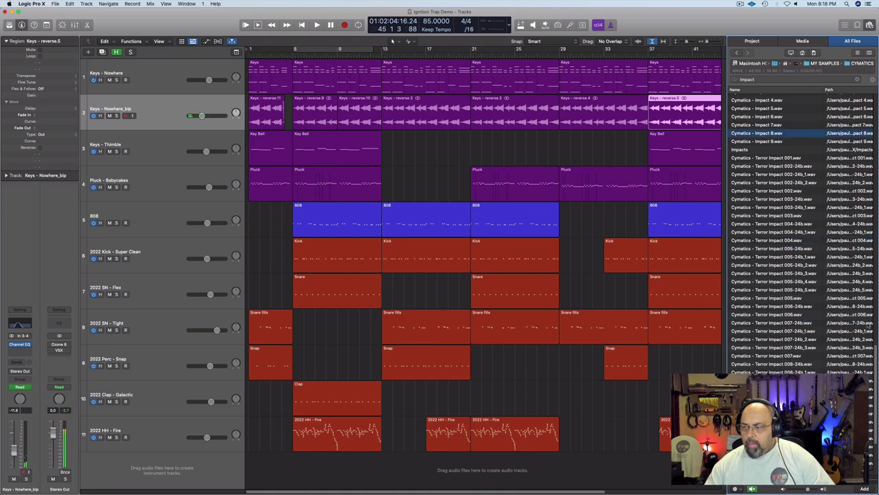
- Preview Cymatics Terror Impact 011, 010 and 009 and one more Terror Impact sample further down the list
left_click_drag(876, 367, 878, 452)
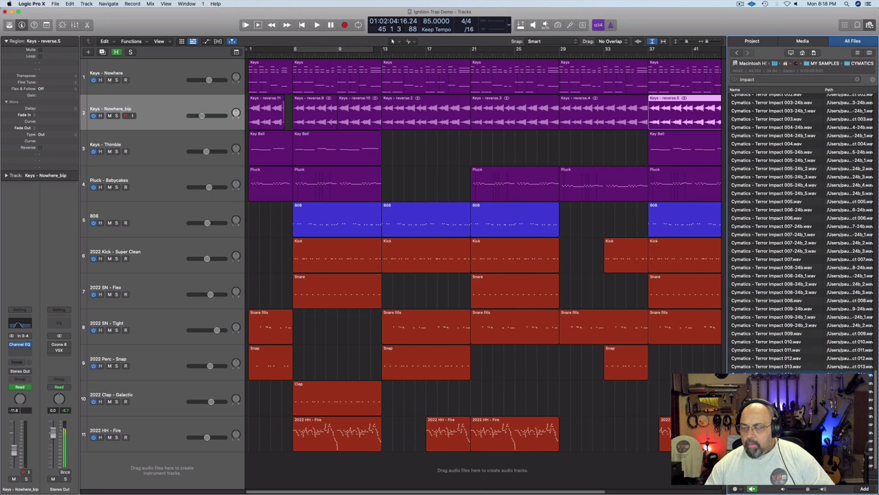
left_click(771, 350)
left_click(772, 342)
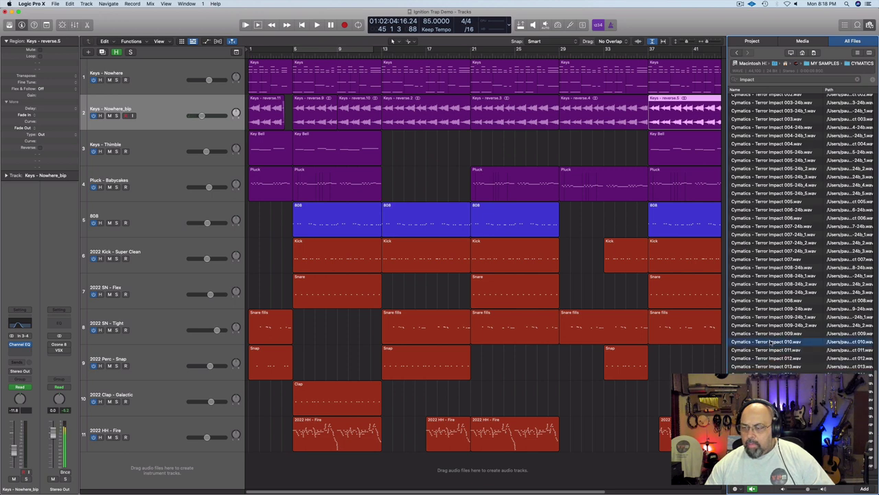
left_click(771, 334)
scroll(771, 335, "up", 1)
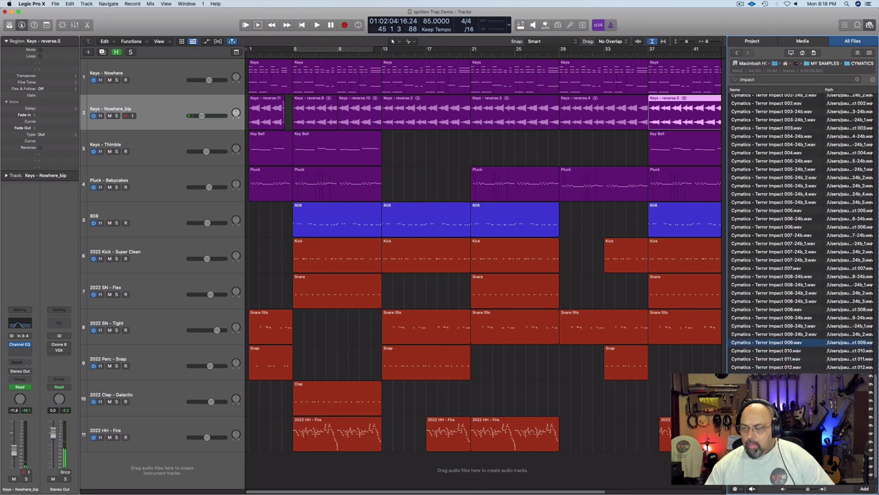
left_click(772, 400)
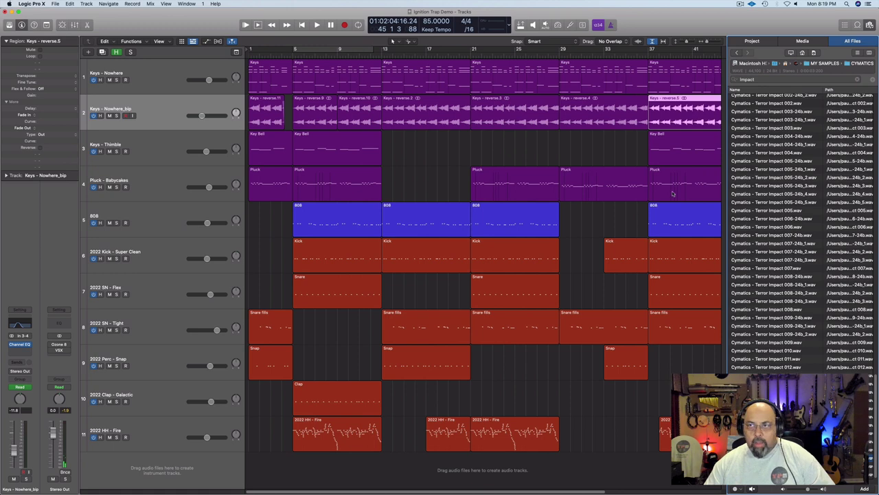
- Place the Cymatics Terror Impact 023 sample at bar 37 on a new audio track and play the section
left_click_drag(687, 42, 702, 42)
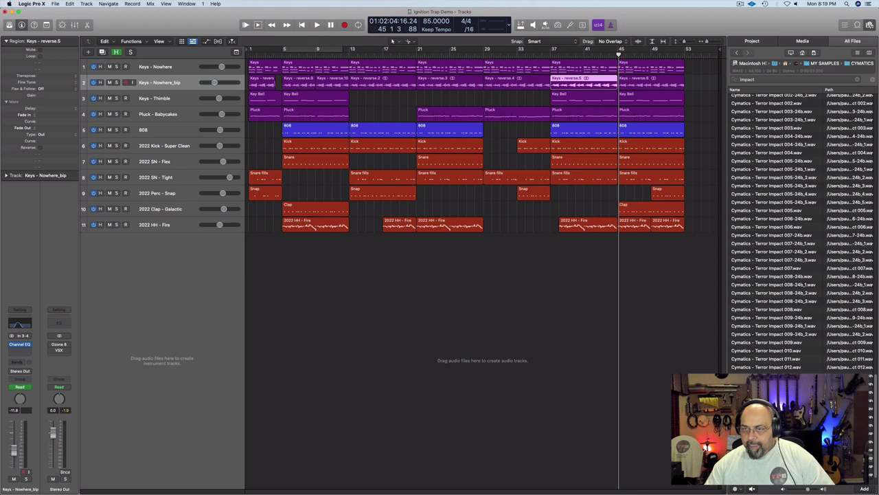
left_click_drag(766, 413, 553, 278)
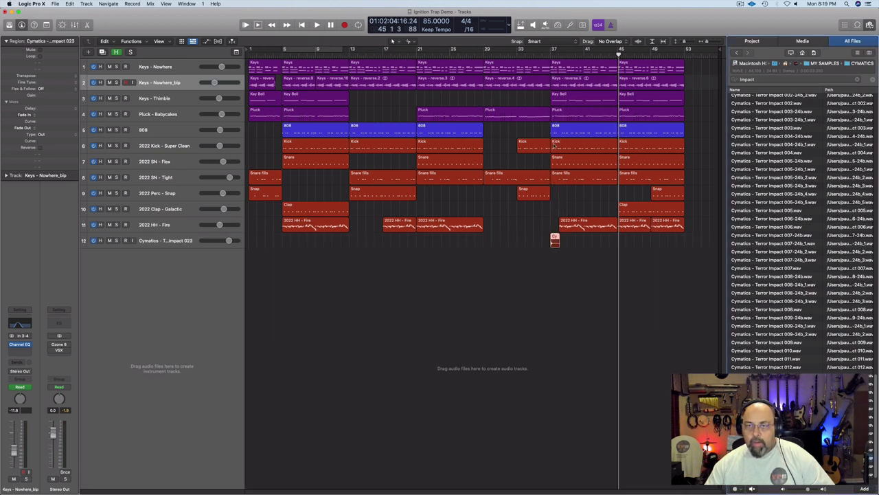
double_click(541, 55)
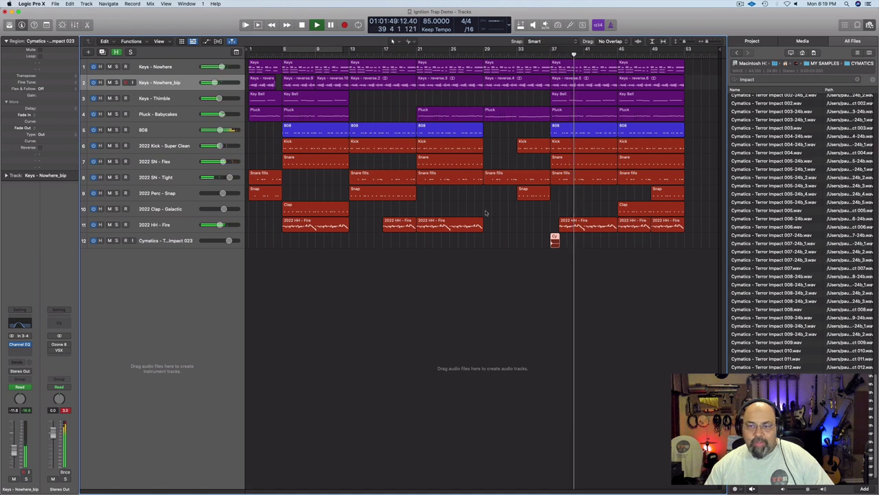
- Set the gain of the Terror Impact 023 region at bar 37 to -5 dB
left_click(229, 240)
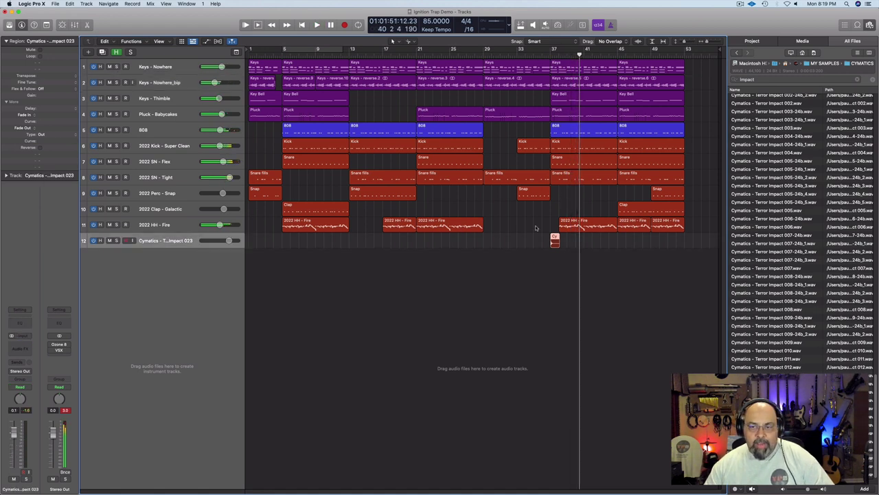
left_click(550, 267)
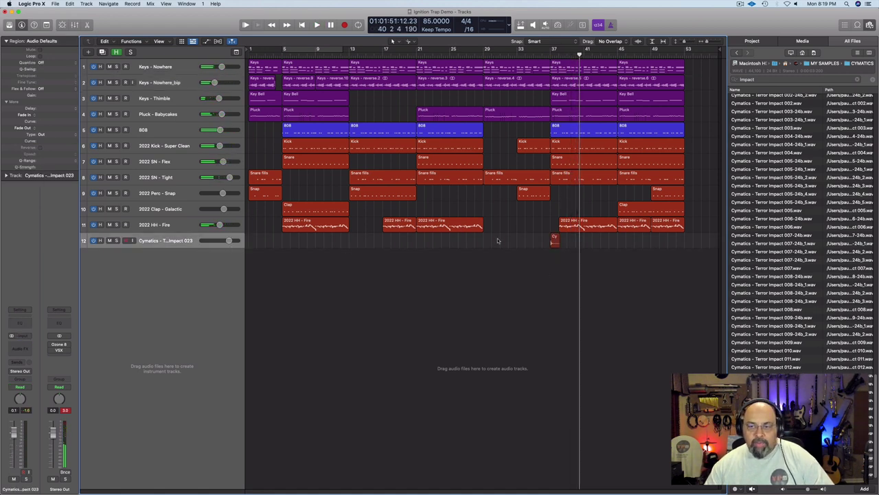
left_click(554, 240)
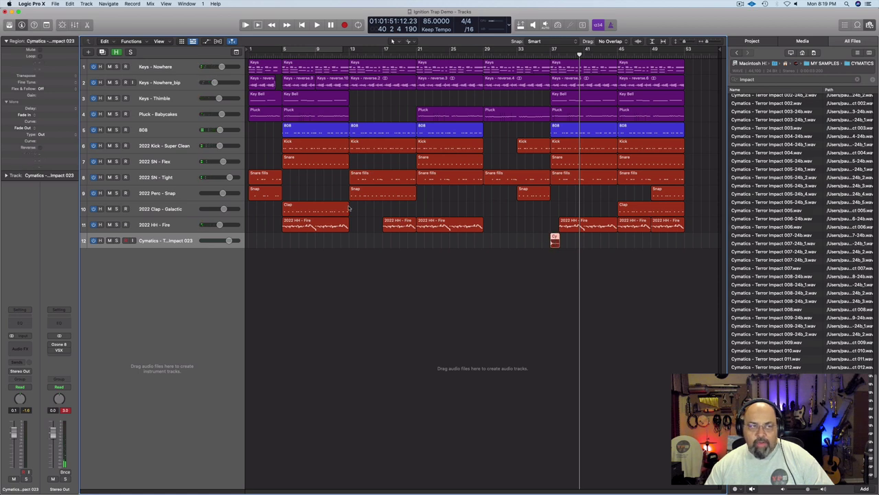
double_click(49, 95)
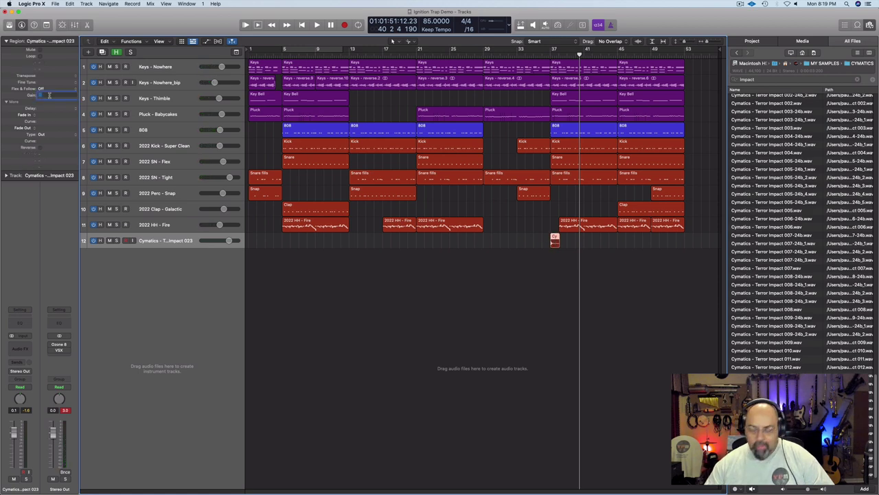
type("-6")
key("Return")
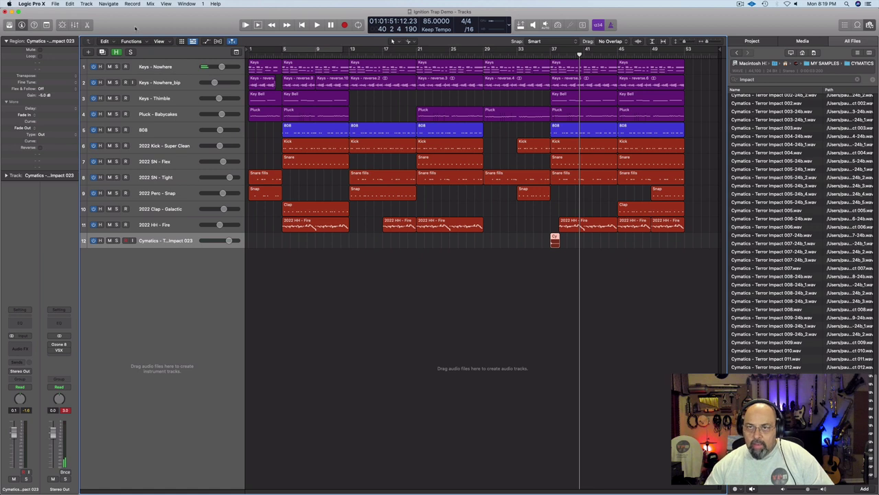
- Play the section from bar 36 and lower the Terror Impact 023 track volume to -4.5 dB
left_click(539, 62)
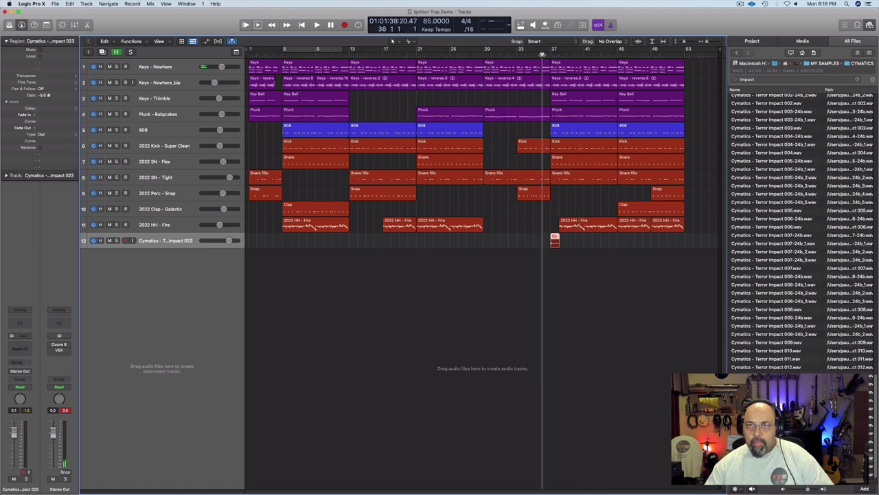
key("space")
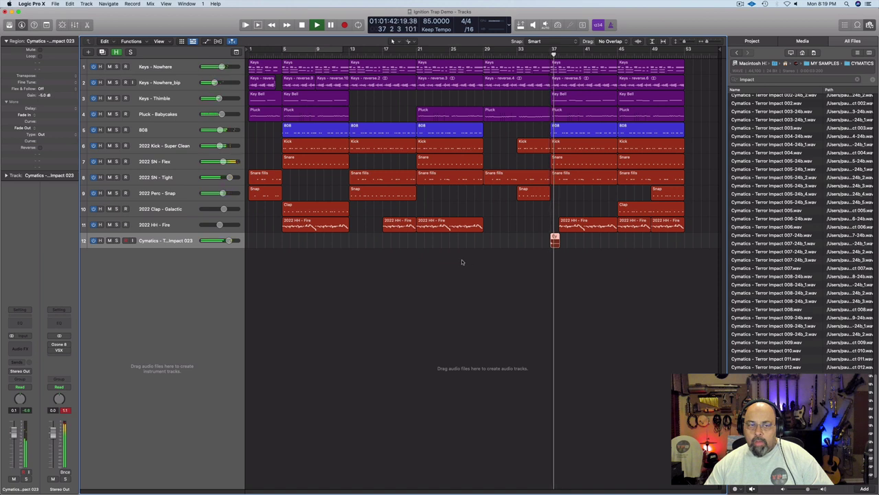
key("space")
left_click_drag(229, 240, 221, 240)
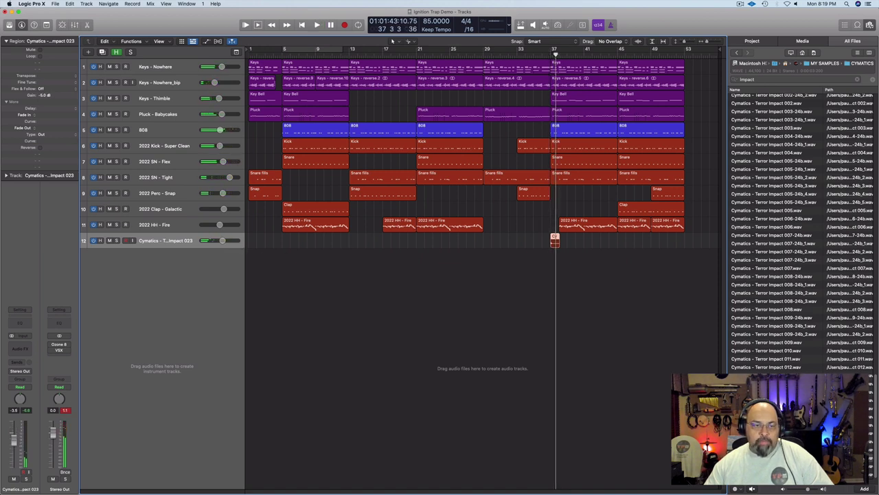
key("space")
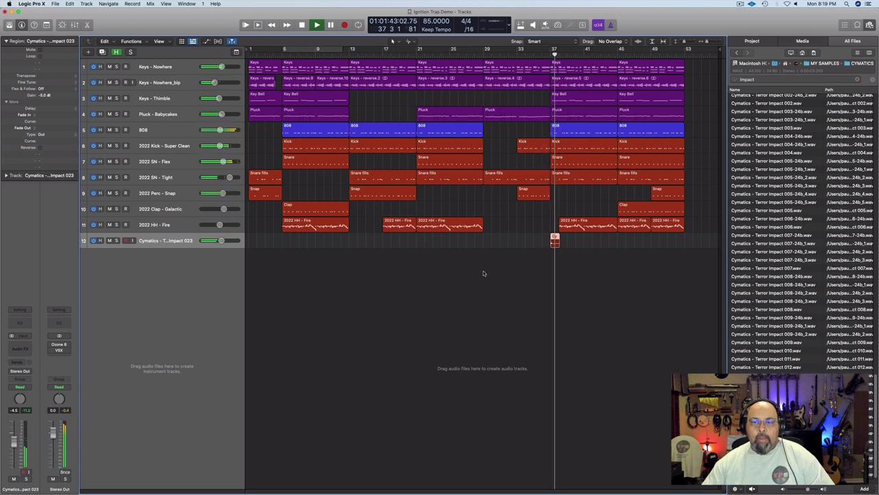
key("space")
left_click_drag(553, 242, 503, 253)
key("super+z")
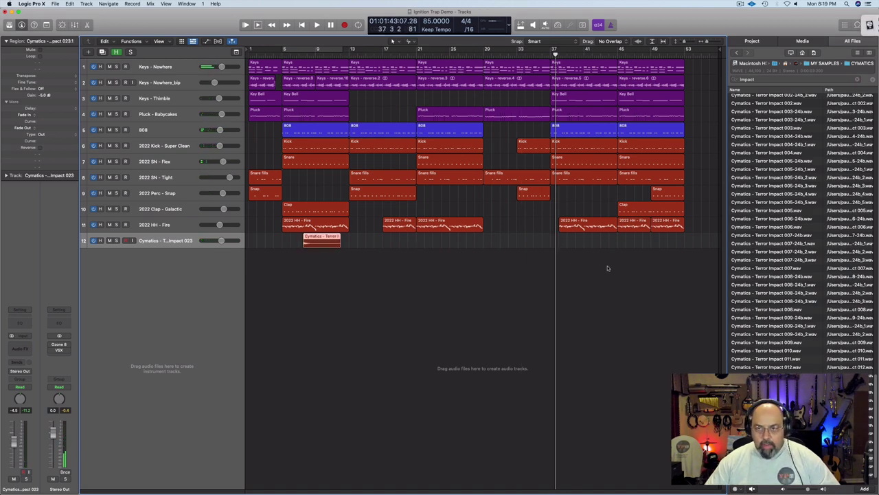
key("super+z")
left_click(495, 277)
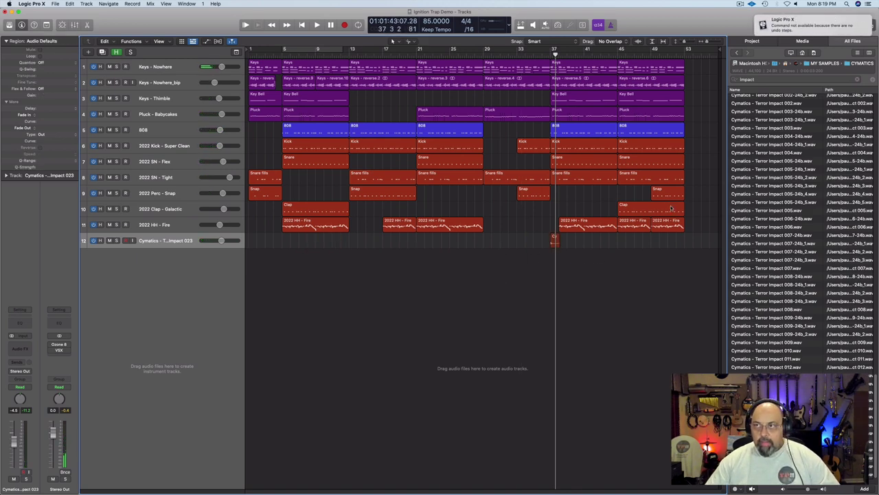
- Copy the Terror Impact 023 region to bars 5 and 53 and lower its track volume to -7.2 dB during playback
left_click_drag(553, 239, 691, 240)
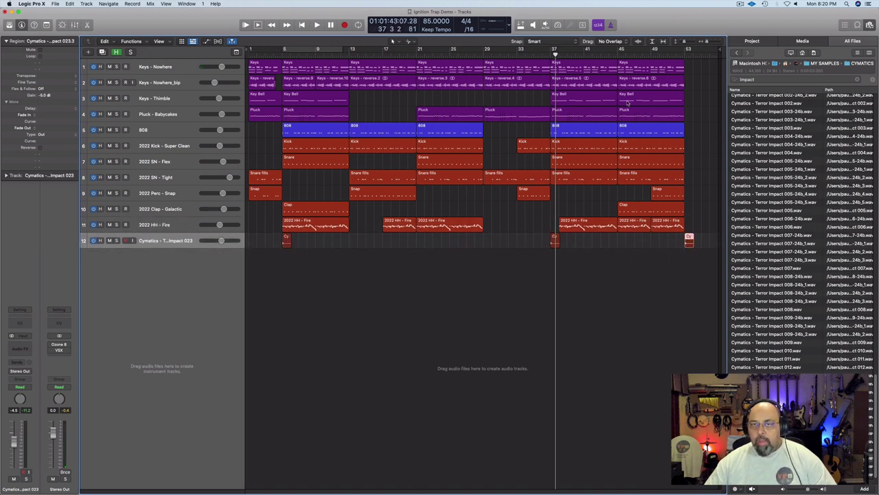
key("Return")
key("space")
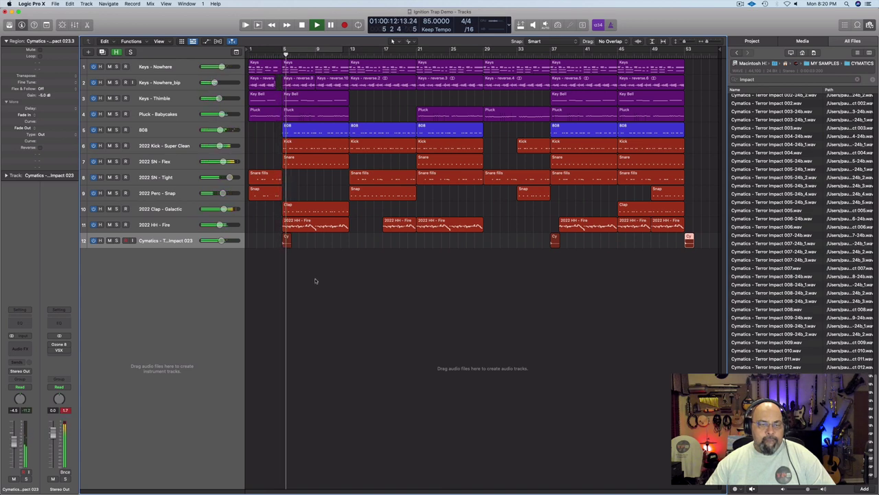
left_click_drag(221, 241, 217, 240)
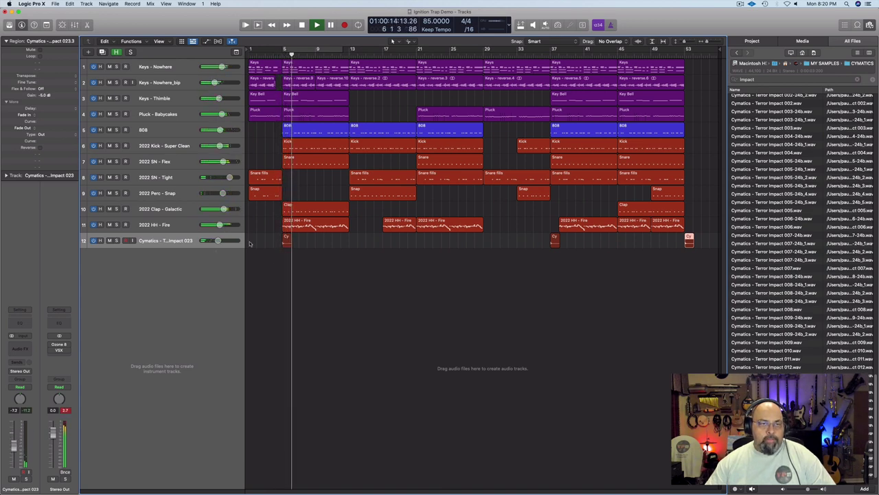
key("space")
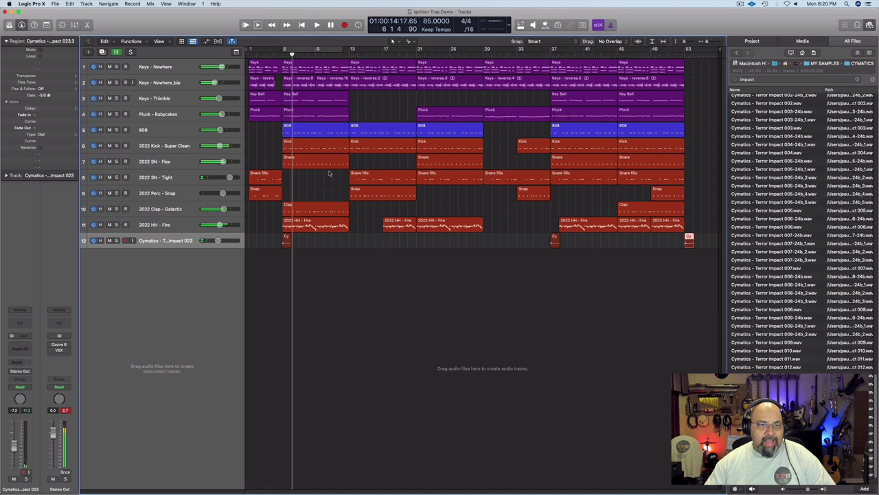
- Open the first Snare fills region in the Piano Roll, audition its ending, and set its last four notes to velocity 114
double_click(278, 181)
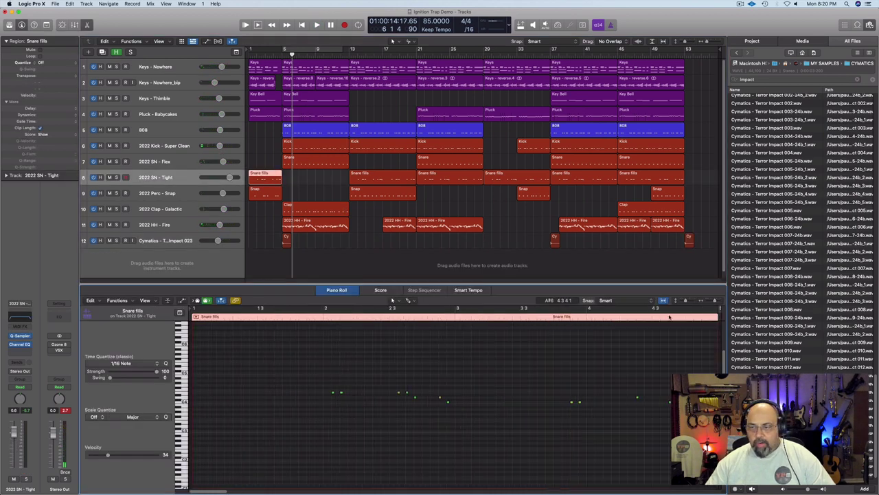
left_click(657, 316)
key("space")
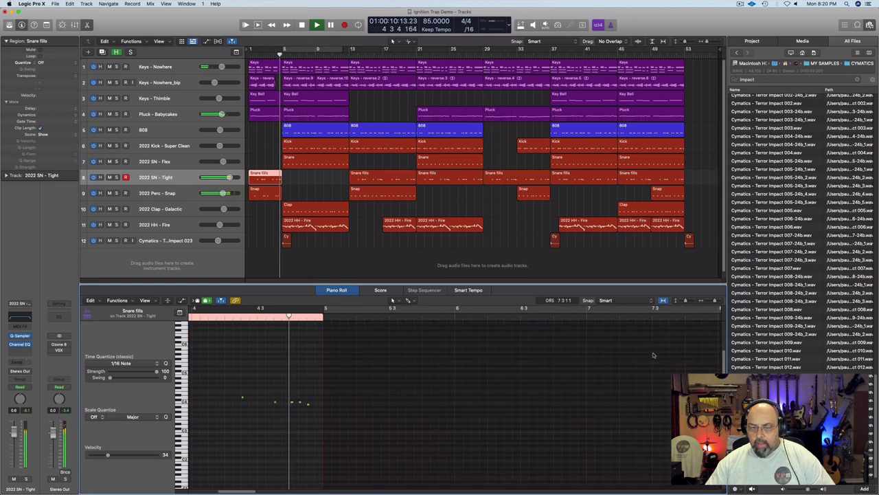
key("space")
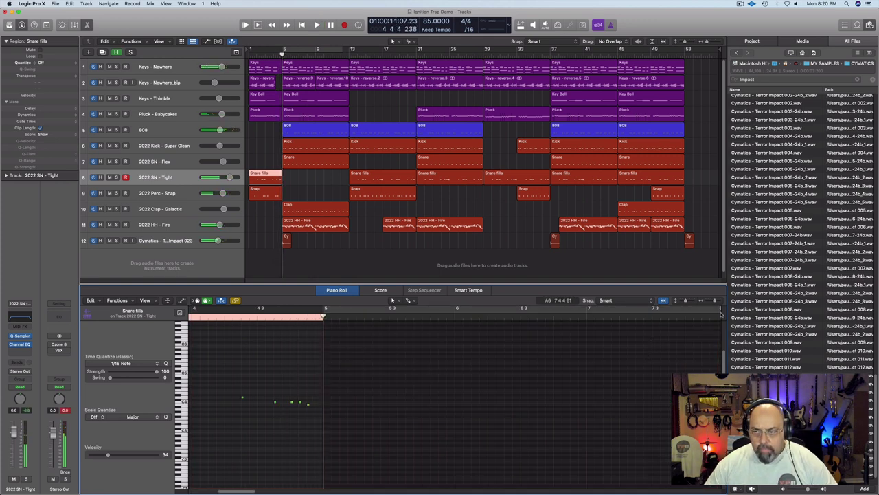
left_click_drag(716, 301, 718, 301)
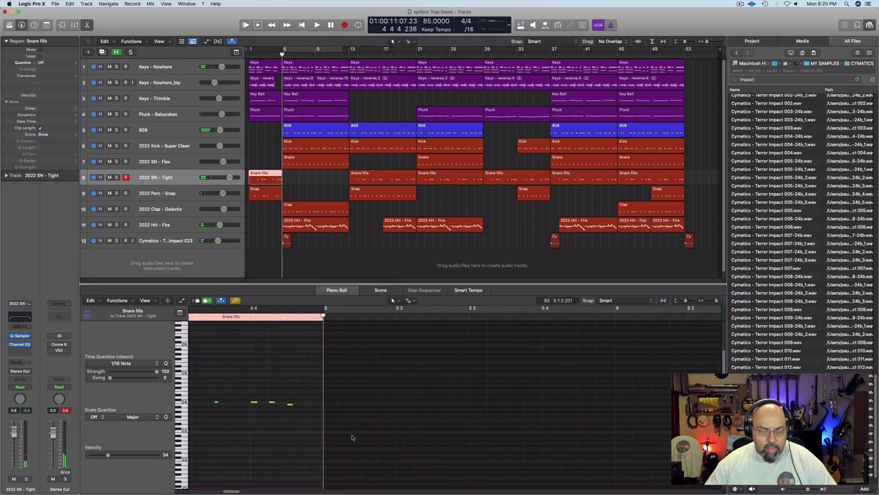
left_click_drag(293, 428, 214, 397)
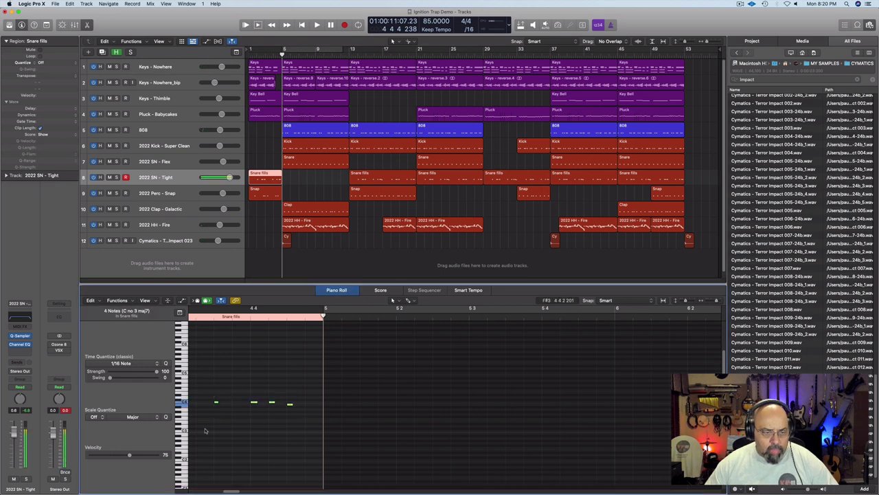
left_click(150, 455)
left_click(281, 413)
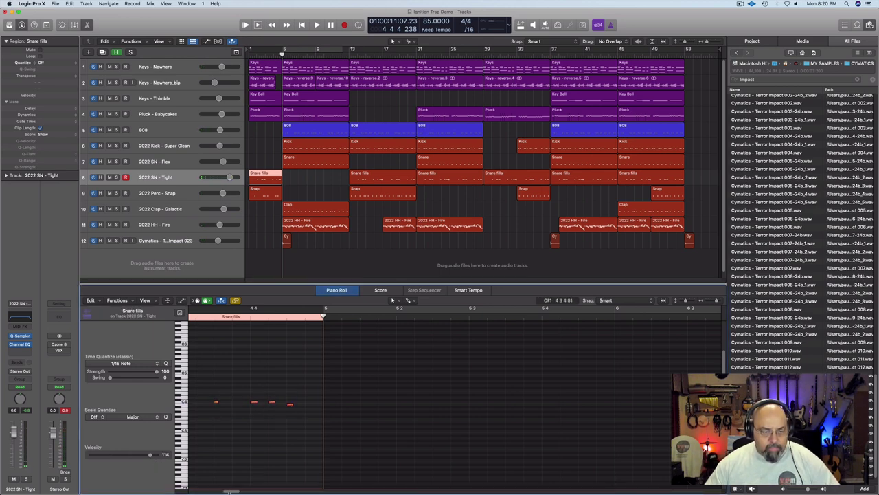
- Set the grid division to /64 and fill the gap before bar 4 beat 4 with repeated C4 snare notes
left_click_drag(229, 492, 226, 492)
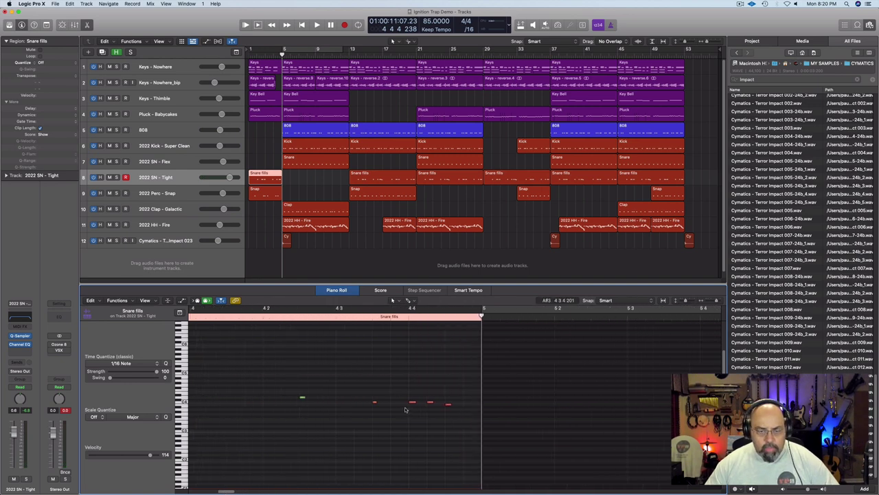
left_click(377, 407)
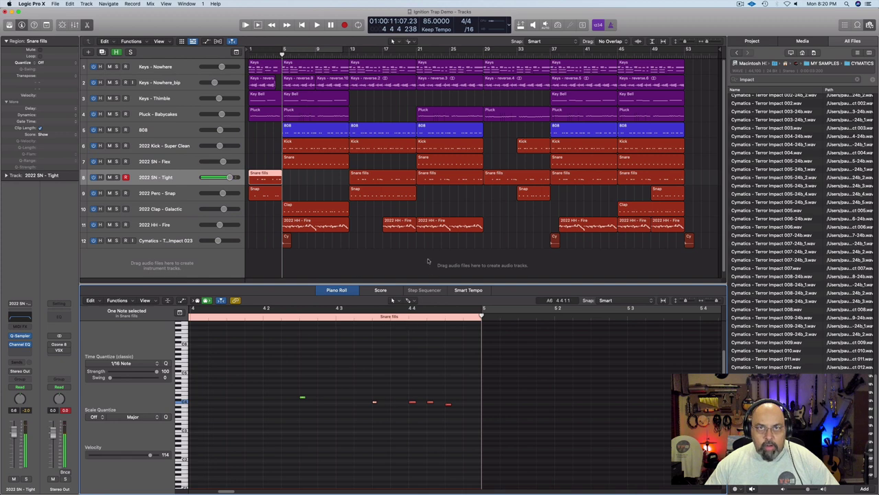
left_click(469, 30)
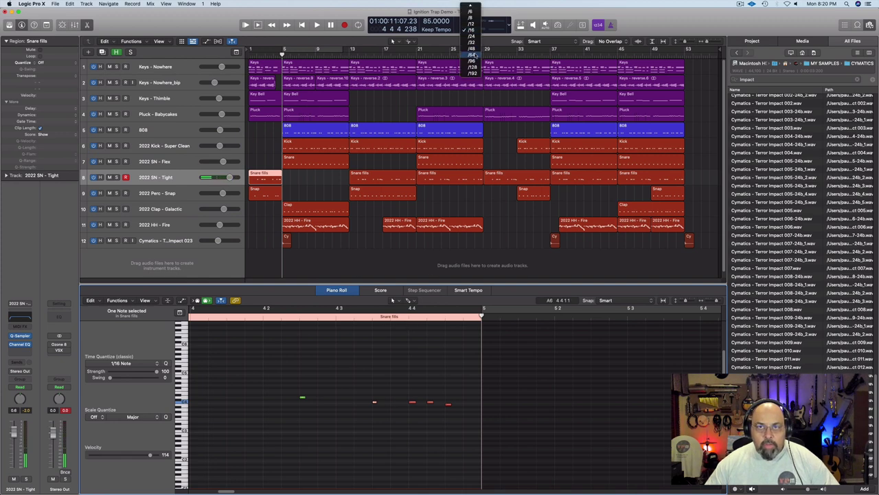
left_click(472, 55)
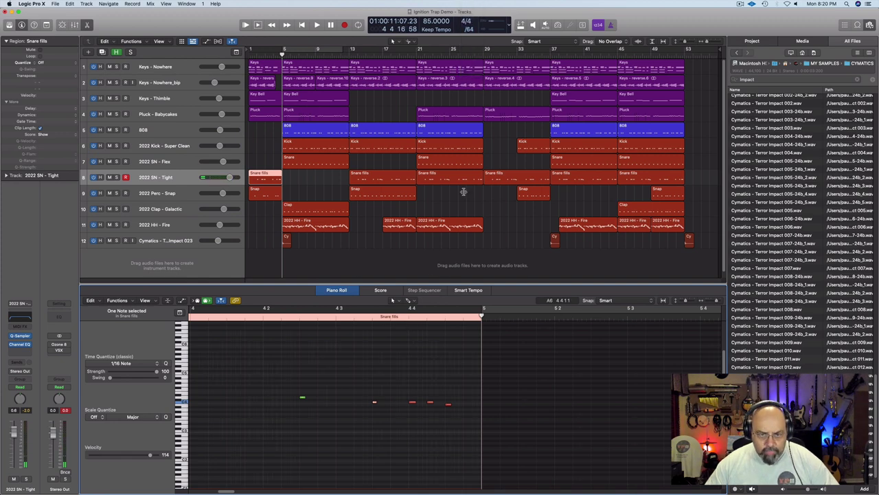
left_click(374, 403)
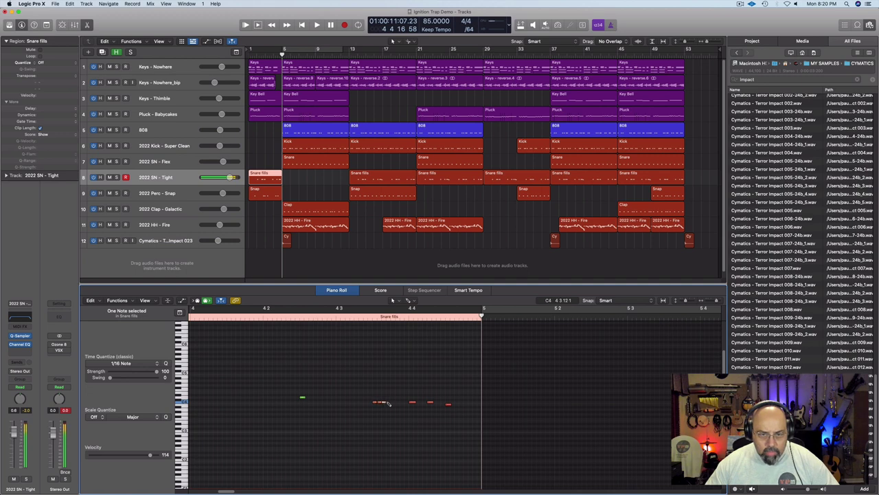
left_click_drag(393, 402, 404, 403)
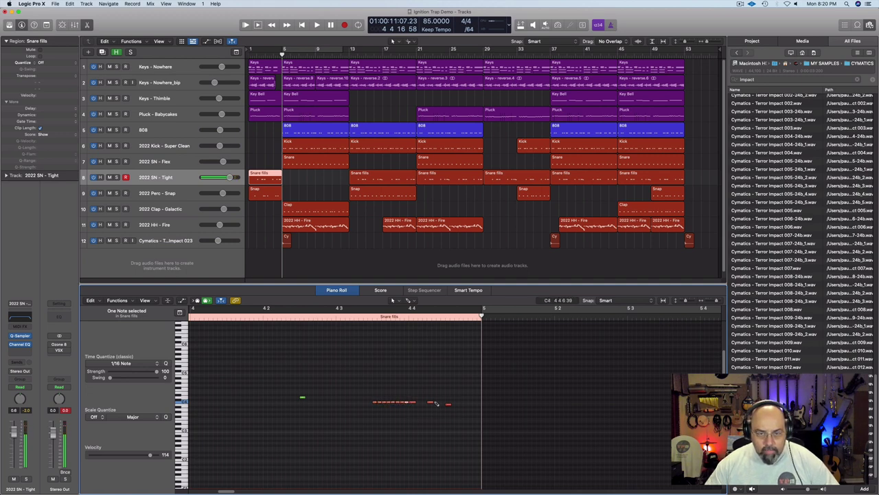
- Add rapid C4 copies after beat 4 and a descending run of notes at the fill's end, and play the result
left_click(430, 402)
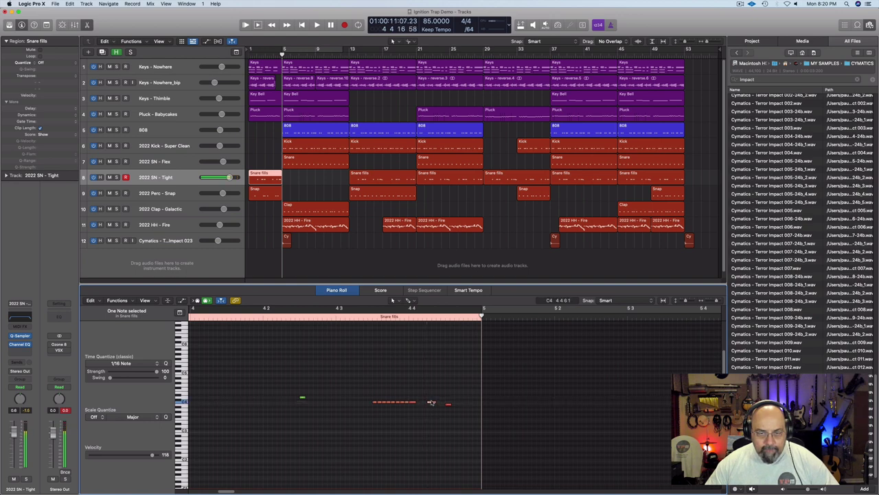
left_click(437, 402, "super")
left_click(442, 403, "super")
left_click(452, 407, "super")
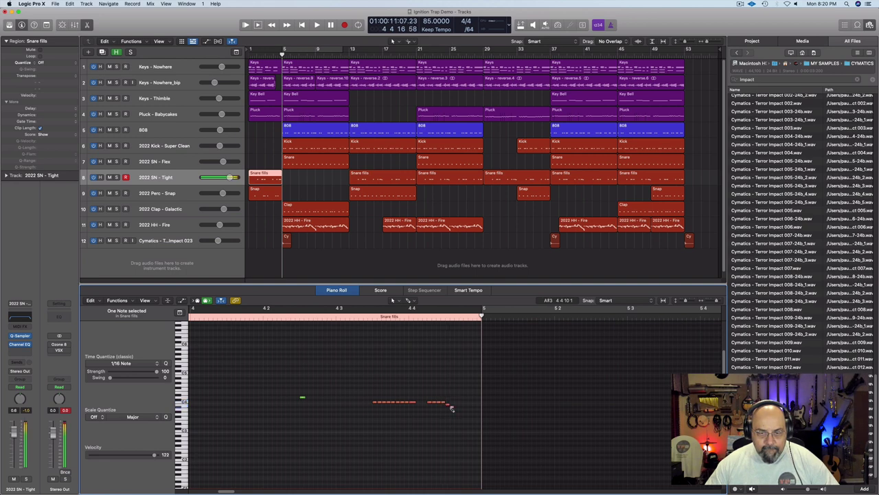
left_click(459, 411, "super")
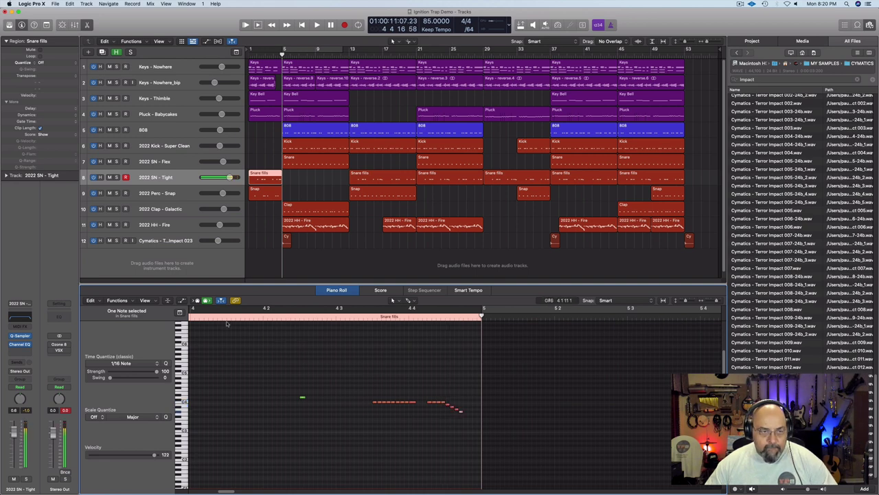
key("space")
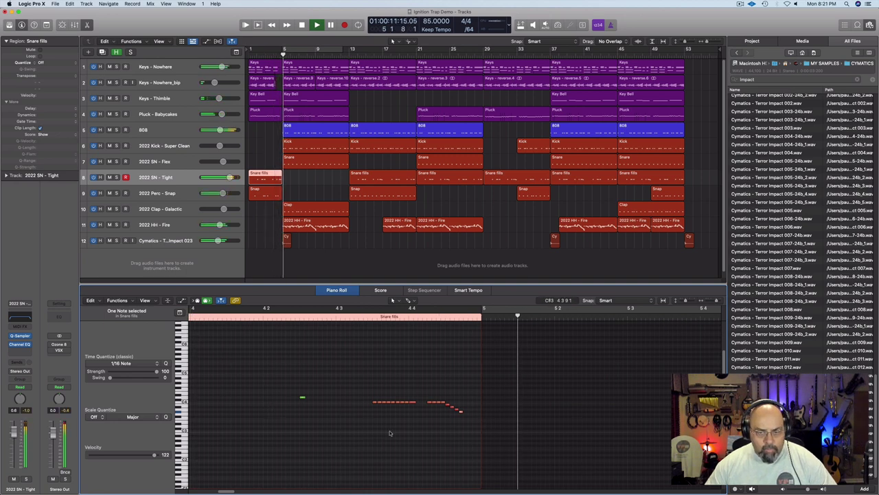
key("space")
- Ramp the velocities of the repeated notes before beat 4 upward, with the first four at 63, and play the fill
left_click_drag(368, 398, 403, 413)
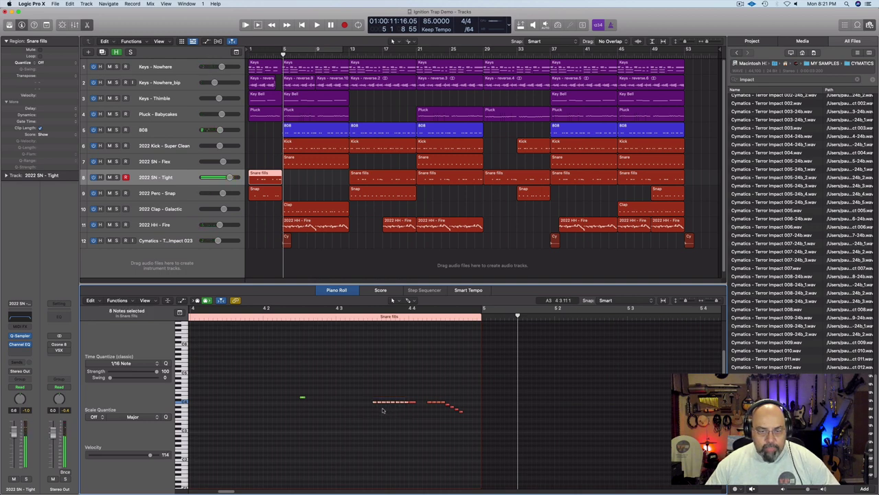
left_click_drag(148, 455, 137, 460)
left_click(407, 402, "shift")
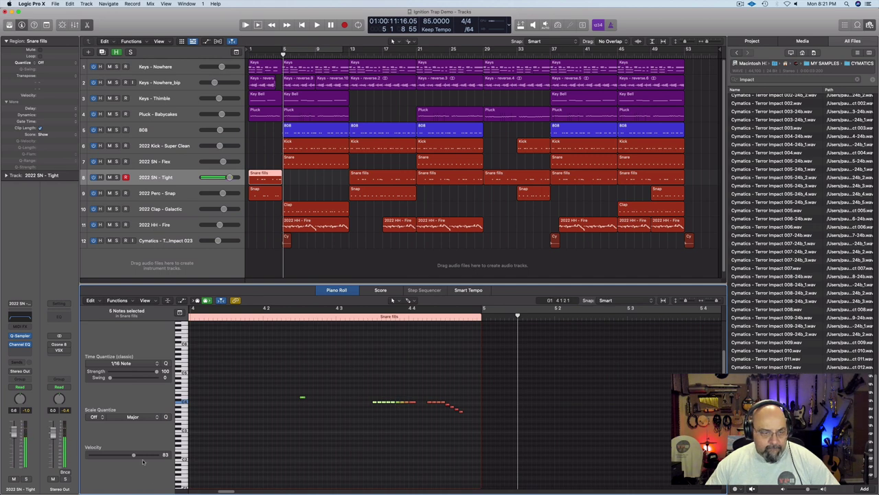
left_click_drag(127, 457, 121, 457)
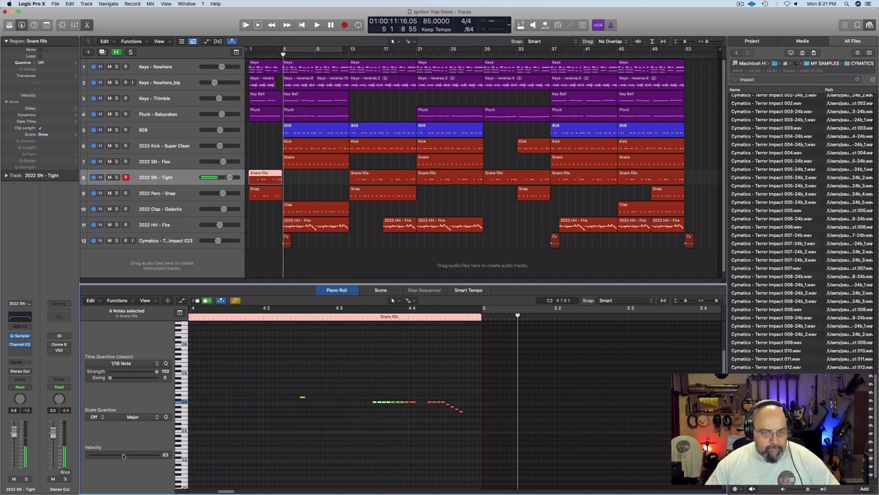
left_click(292, 445)
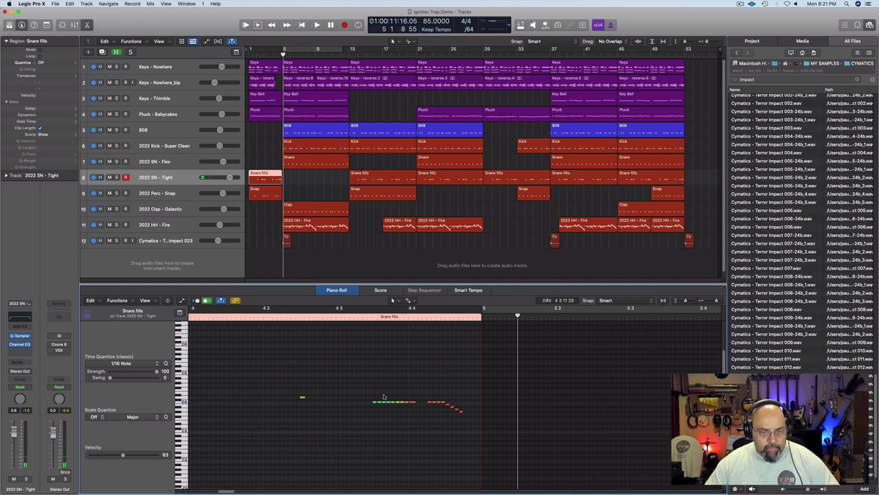
key("space")
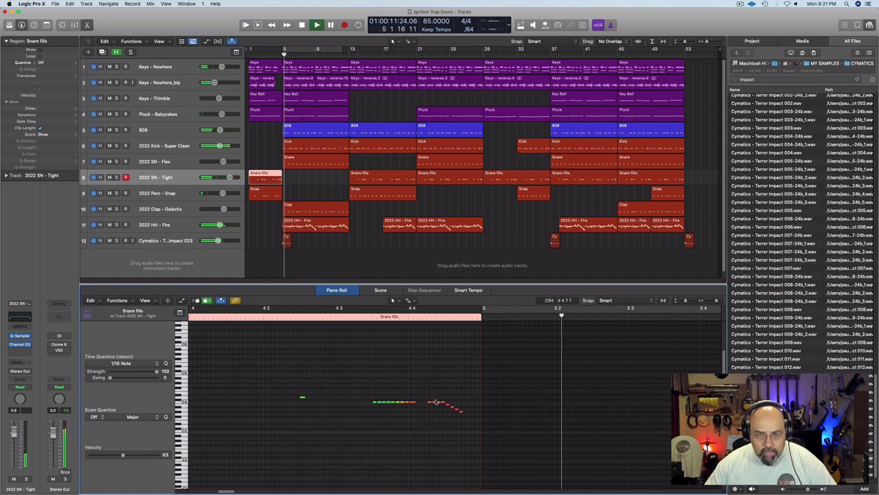
key("space")
- Delete the three C4 copies just before the descending run, audition the fill from bar 4, and add a lower note at its end
left_click_drag(435, 398, 446, 408)
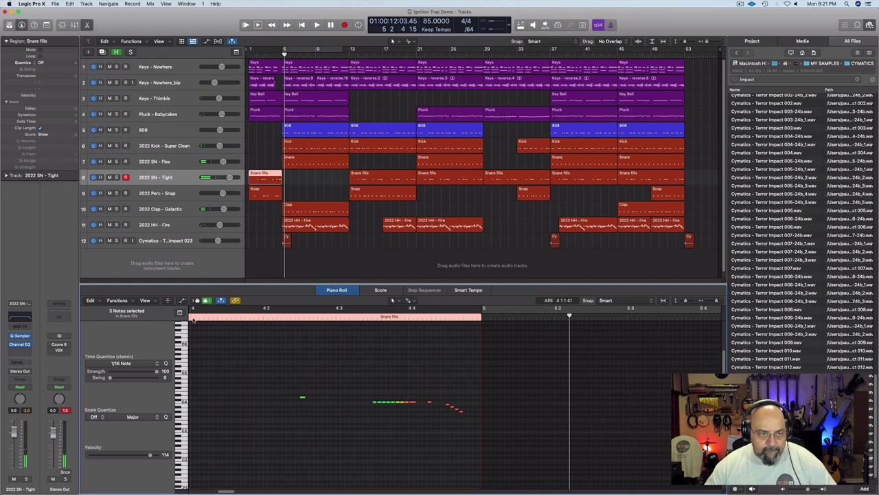
double_click(193, 316)
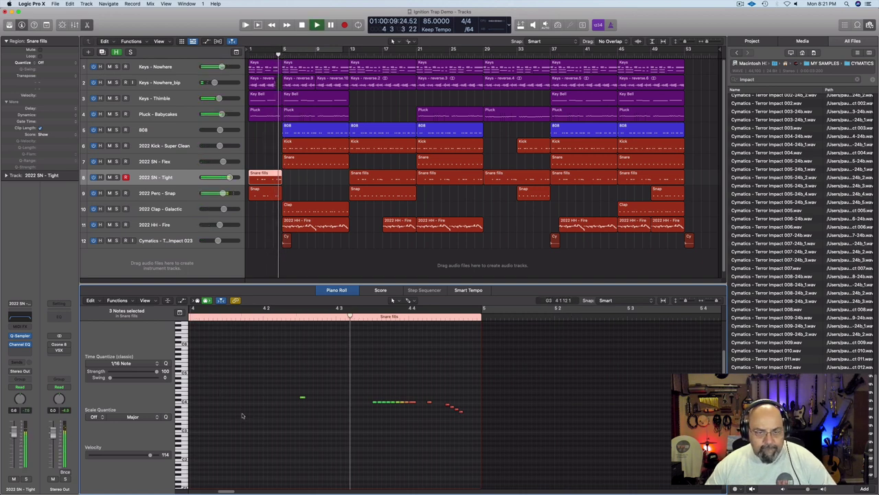
key("space")
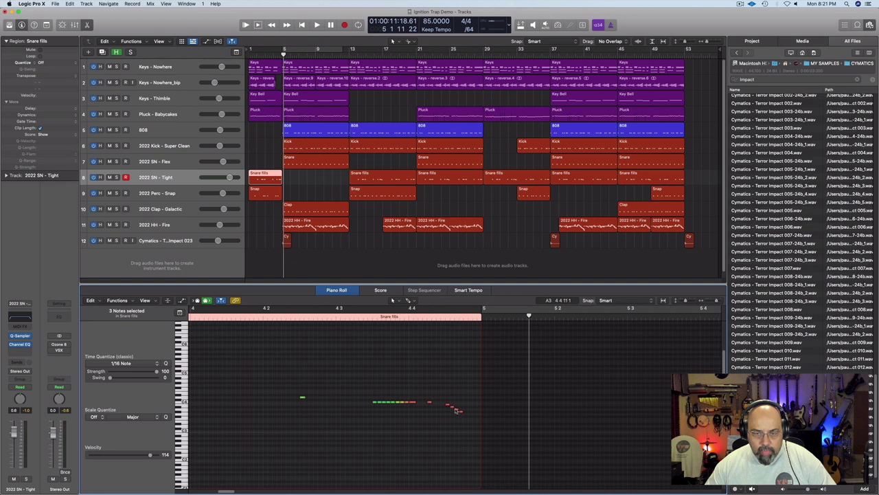
left_click_drag(457, 411, 465, 413)
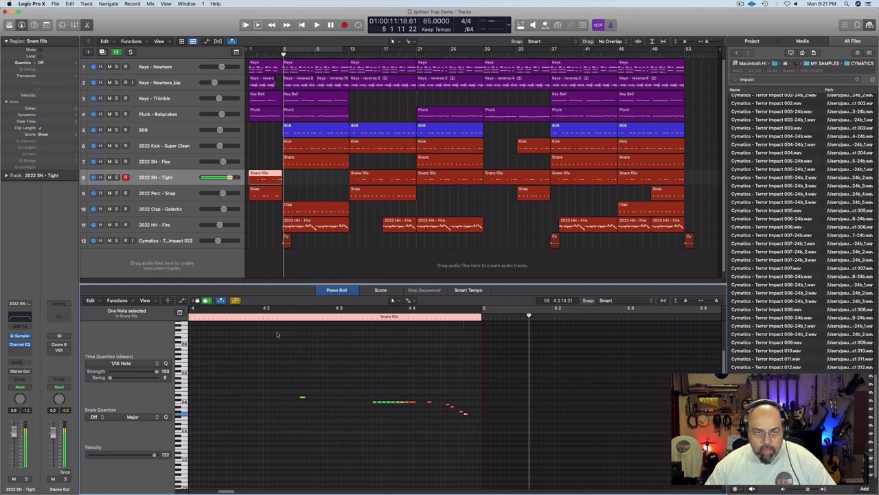
- Audition the snare fill from bar 4 and delete the lone note between beats 2 and 3
left_click(192, 317)
key("space")
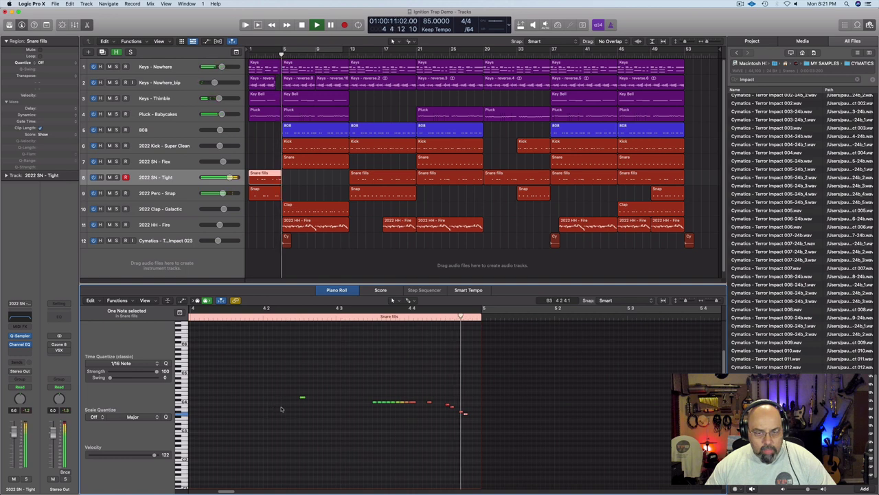
key("space")
left_click(302, 398)
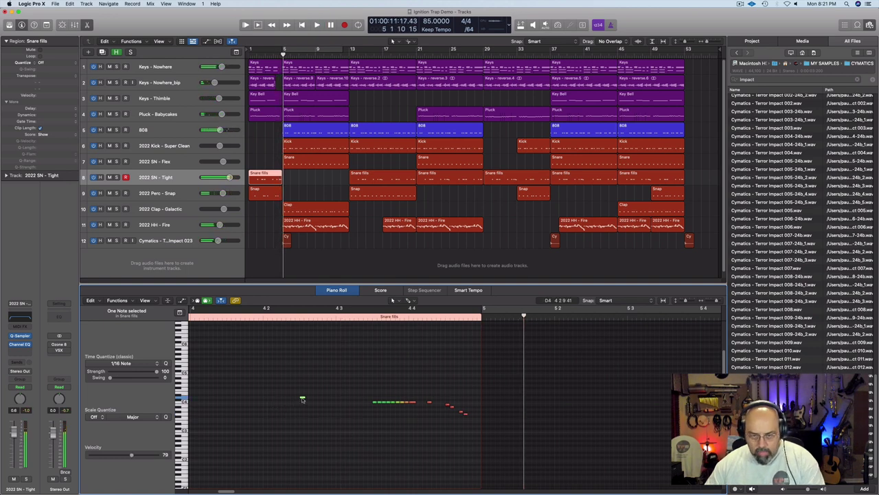
key("Delete")
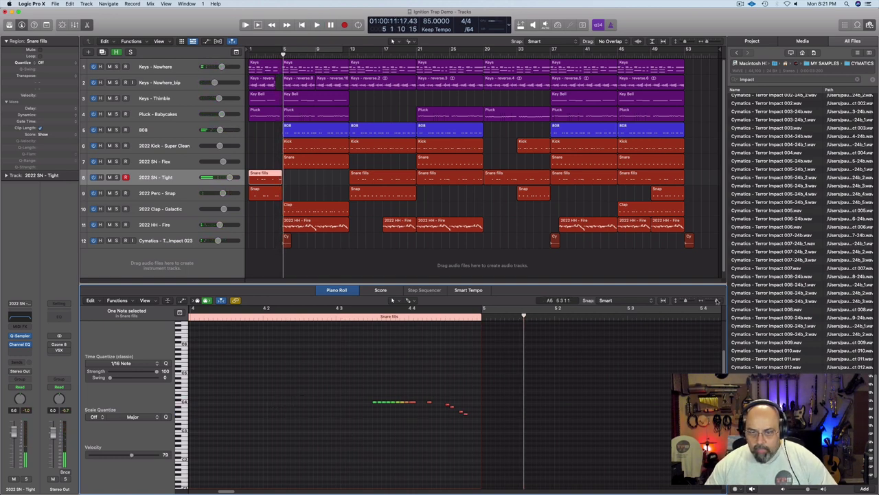
- Set the grid division to /96, rebuild the descending run as two groups of four short notes, and play the result
left_click_drag(717, 301, 720, 301)
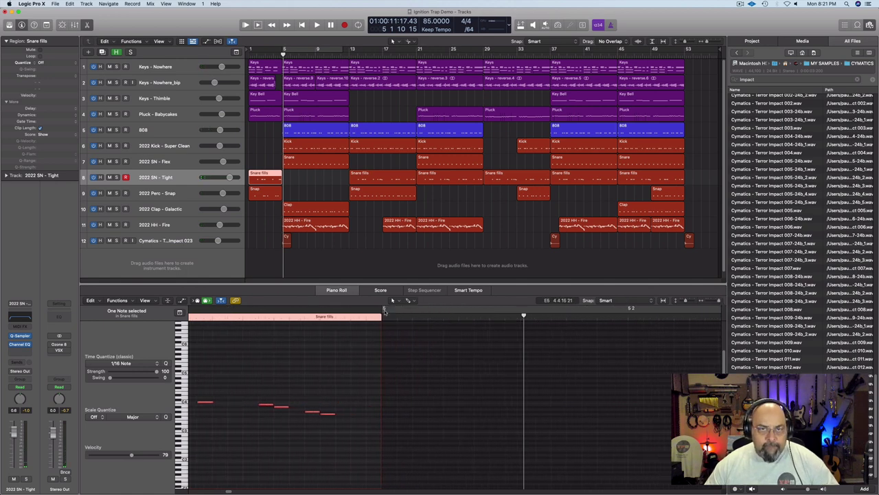
left_click(471, 30)
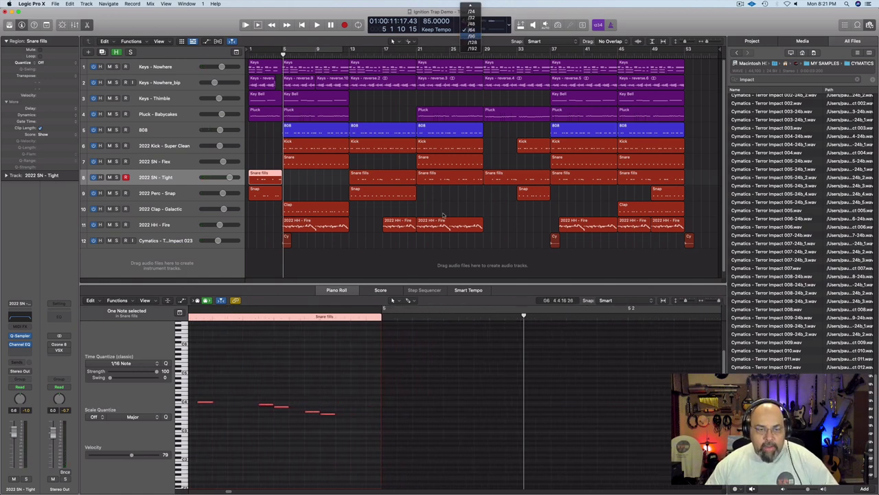
left_click(471, 38)
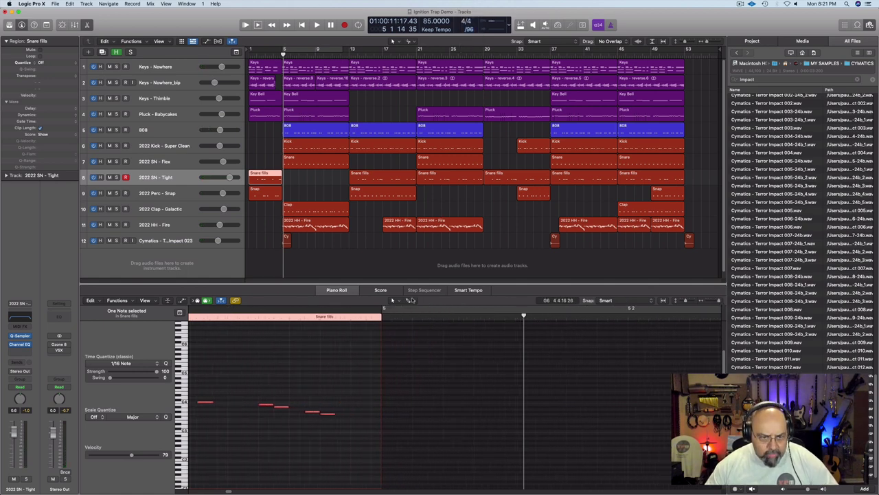
left_click(279, 407)
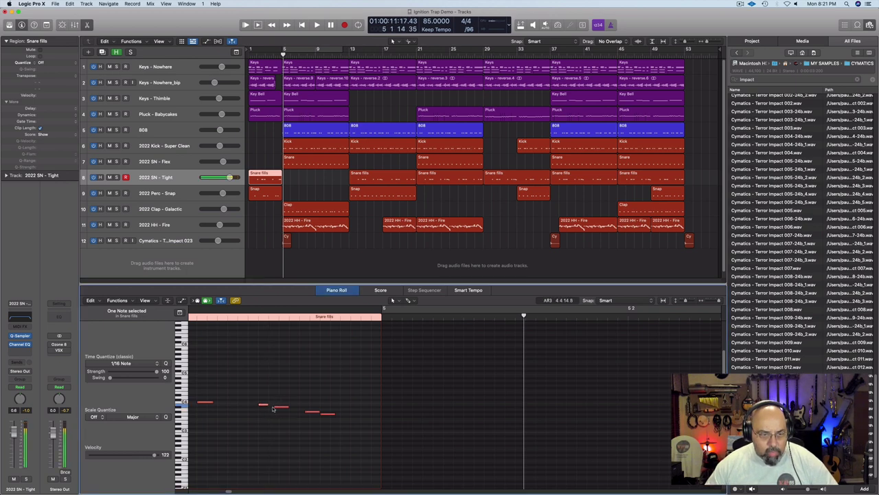
left_click_drag(278, 409, 276, 407)
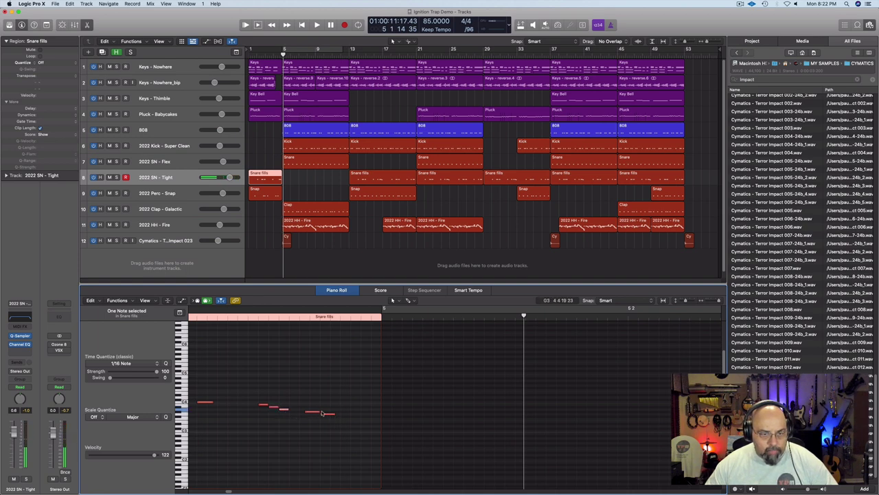
left_click_drag(306, 412, 330, 414)
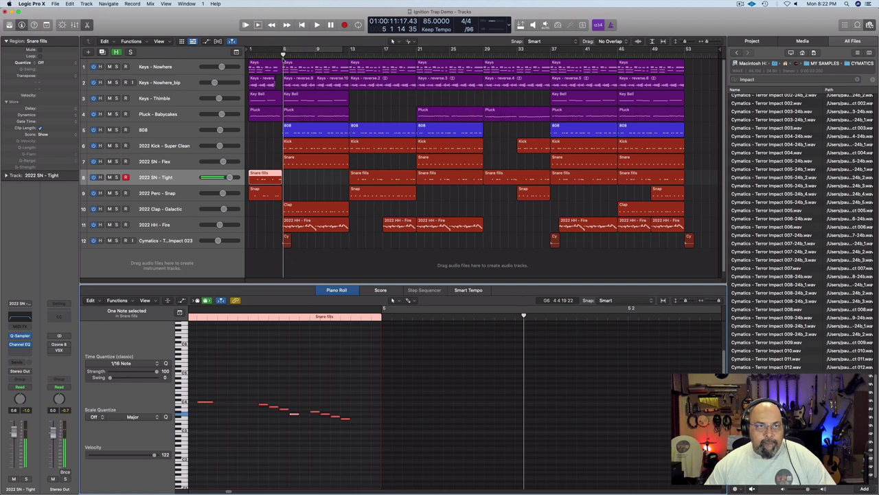
key("space")
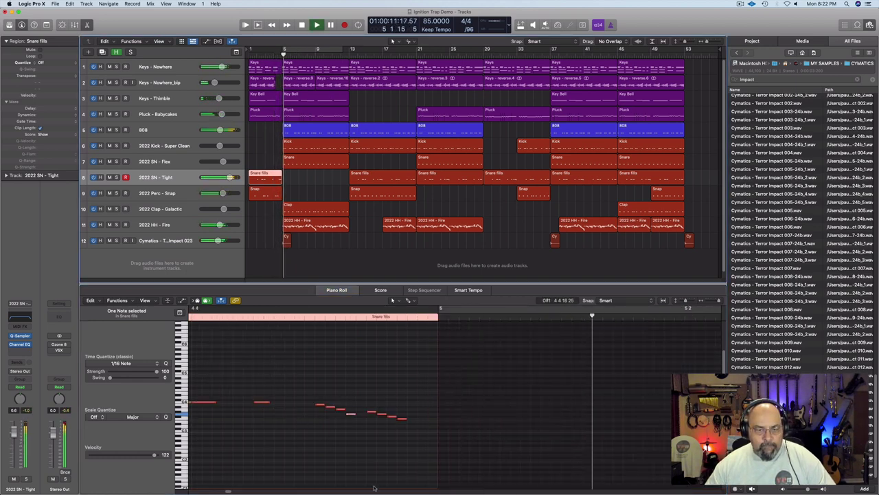
key("space")
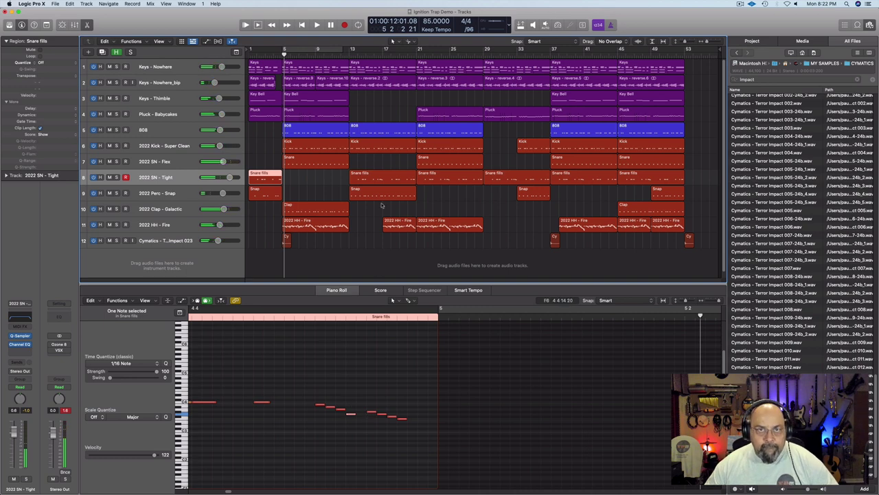
- Set the grid division to /48, raise the first group's last note one semitone, and shift the second group of four slightly later
left_click(469, 29)
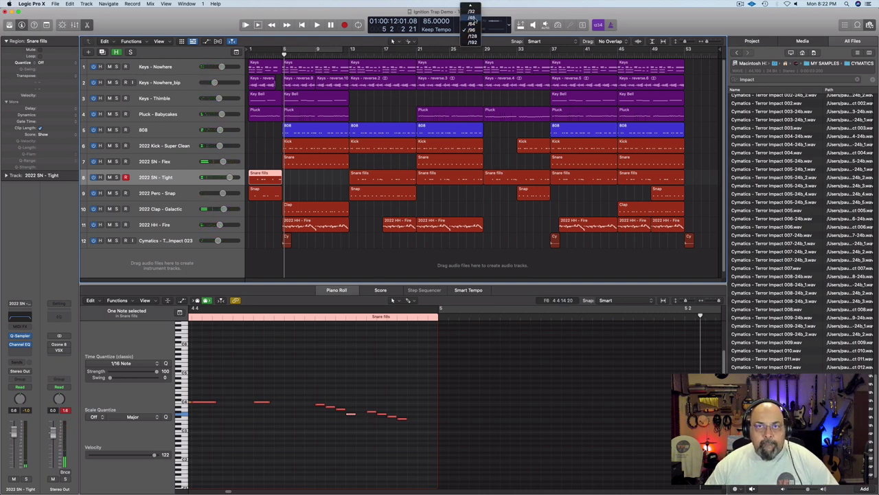
left_click(471, 17)
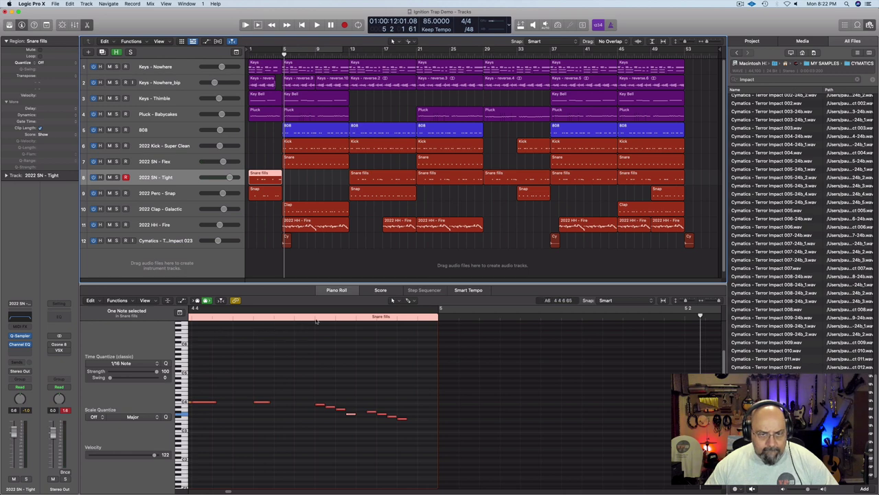
left_click(351, 415)
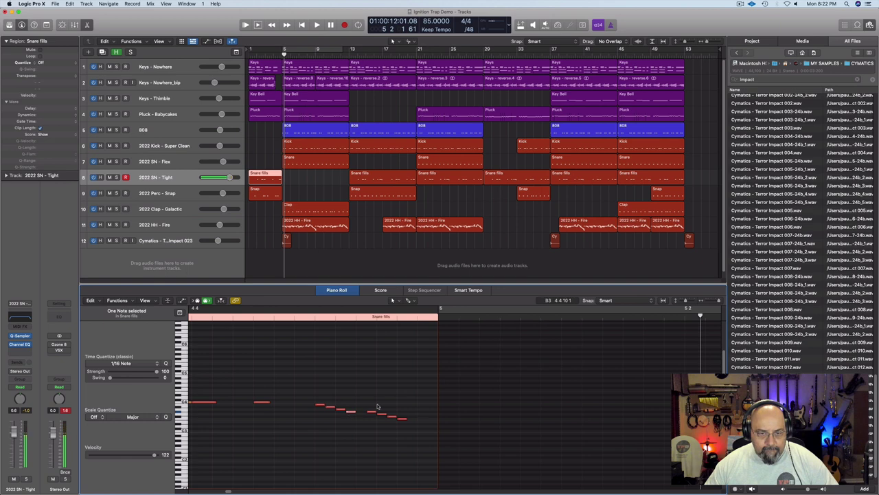
left_click_drag(371, 404, 426, 426)
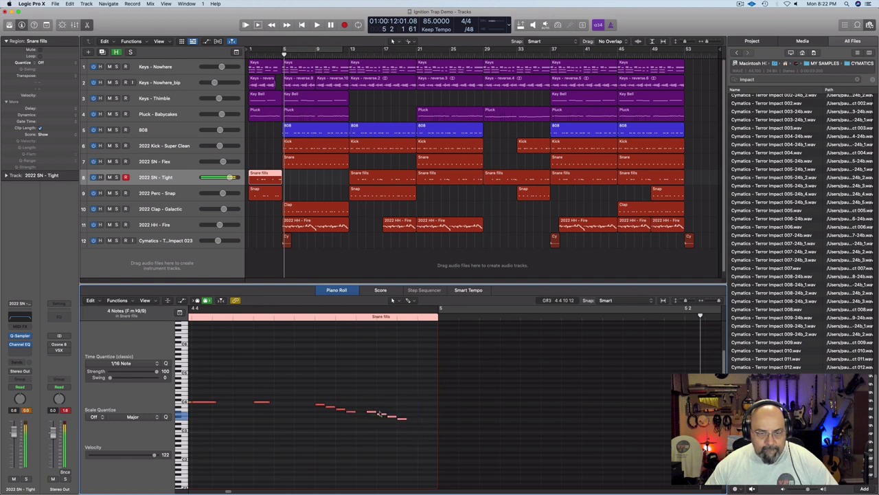
left_click_drag(372, 412, 381, 413)
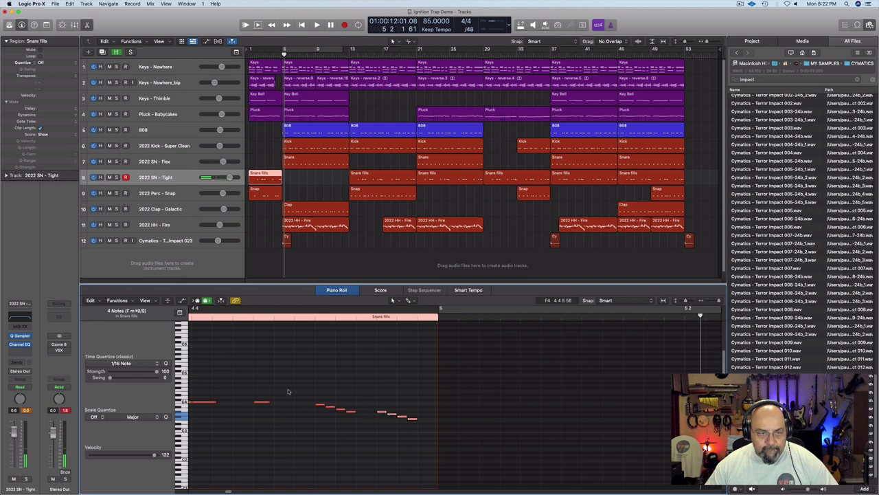
- Audition the reworked fill from bar 3 into the drop and close the Piano Roll
left_click(265, 56)
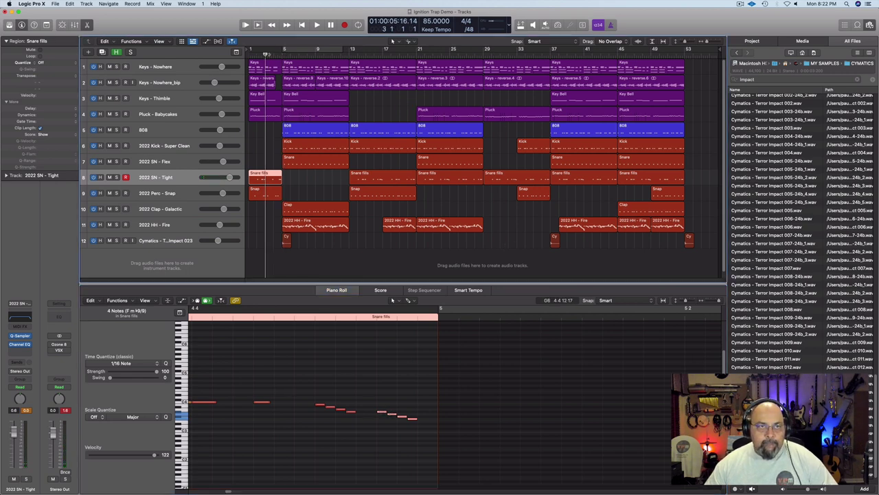
key("space")
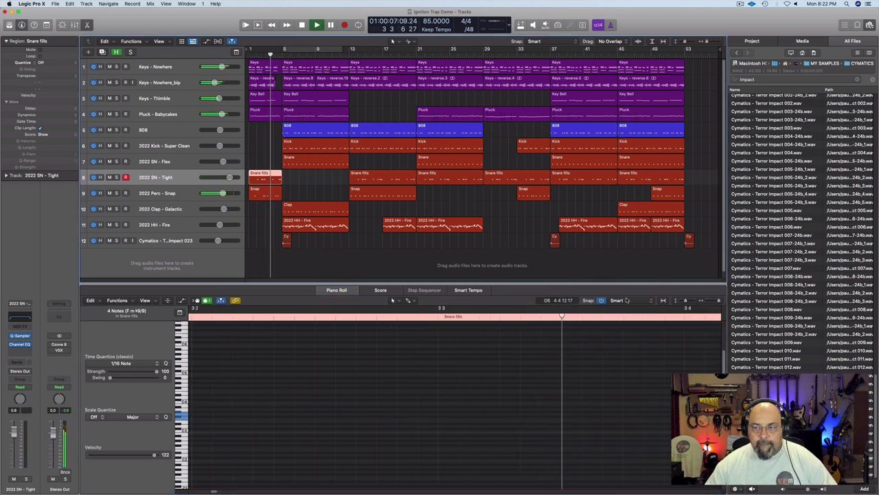
left_click(662, 300)
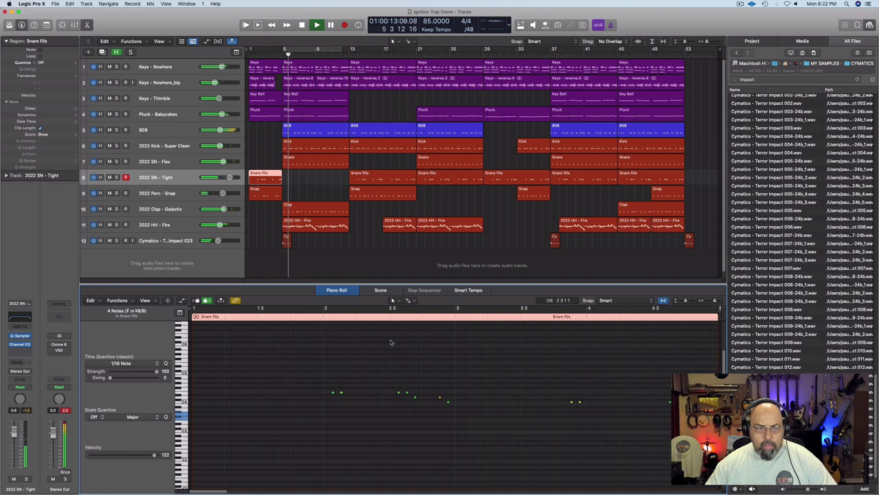
key("space")
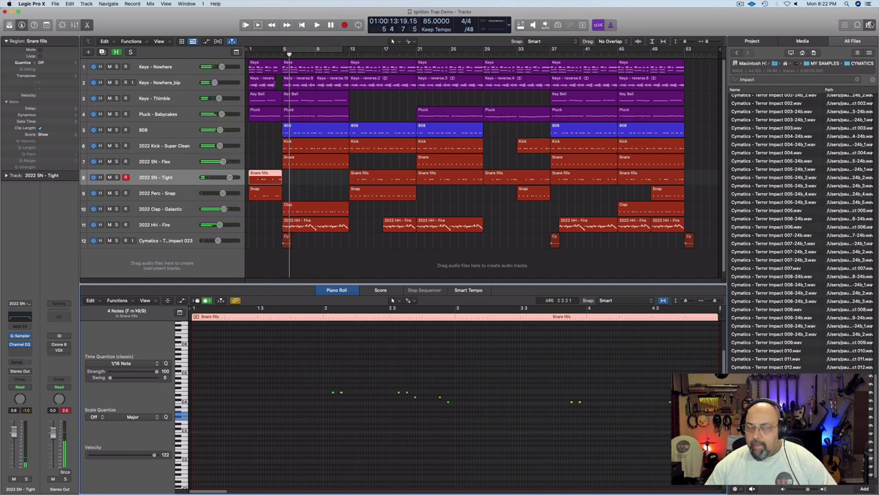
key("e")
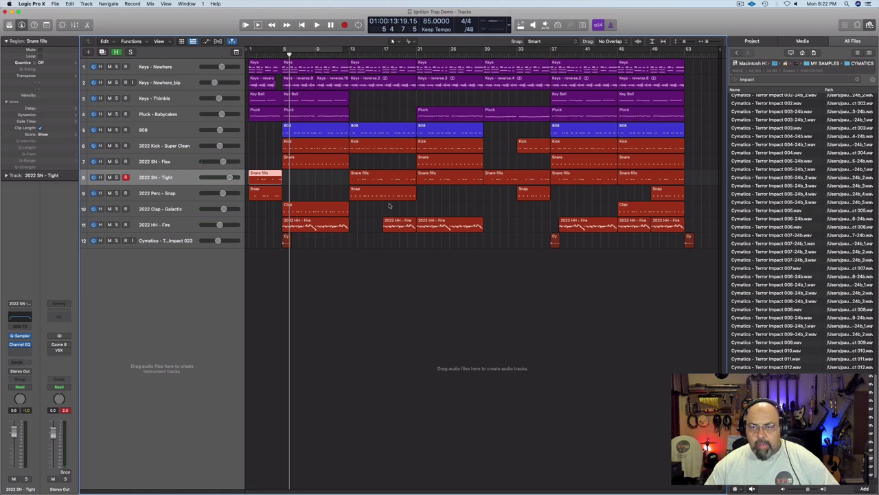
- Play the transition into bar 37 and copy the opening Snare fills region to bar 33 on its track
left_click(534, 49)
key("space")
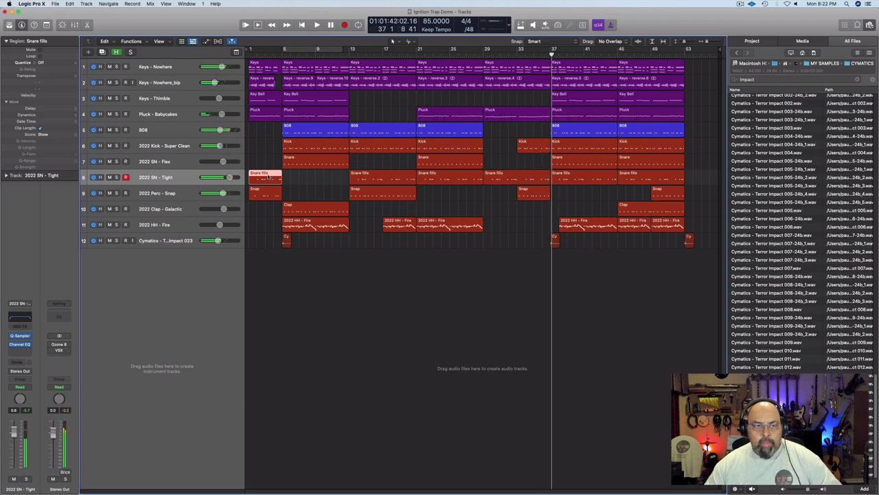
left_click_drag(269, 176, 534, 180)
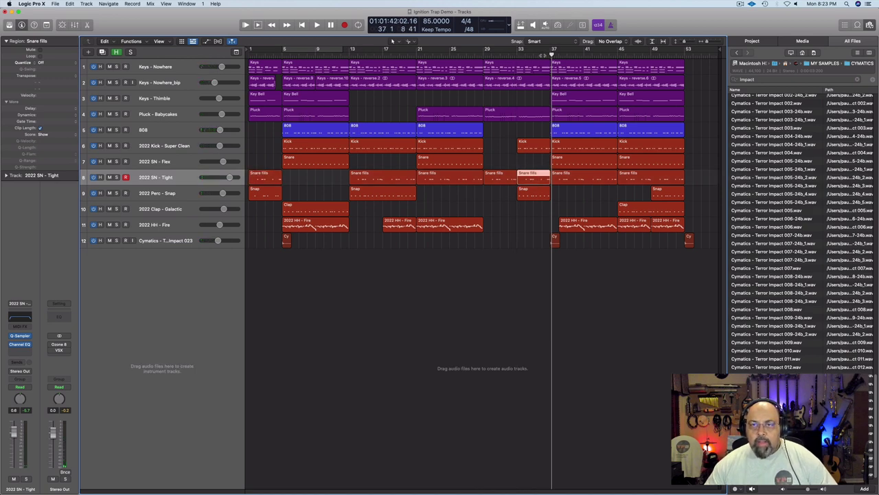
- Trim the Keys, Keys reverse and Pluck regions before bar 37 to end at bar 36, and shorten the Kick and Snap regions there
left_click_drag(548, 94, 540, 70)
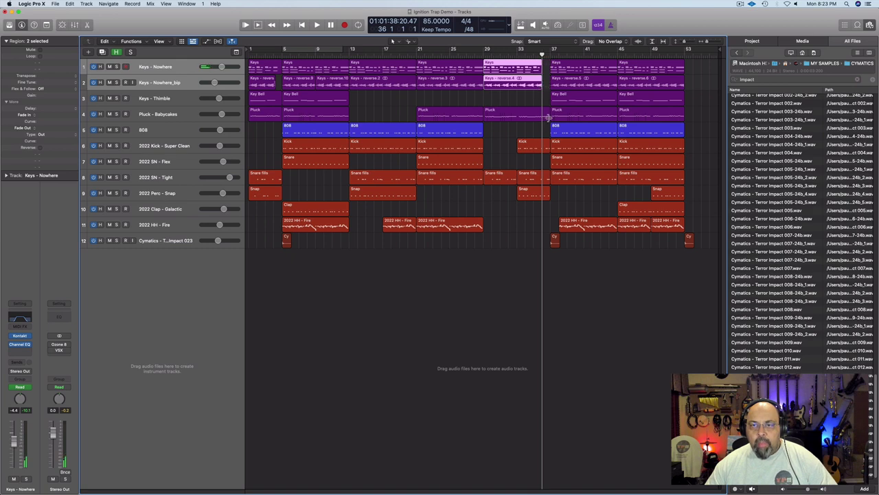
left_click(530, 115)
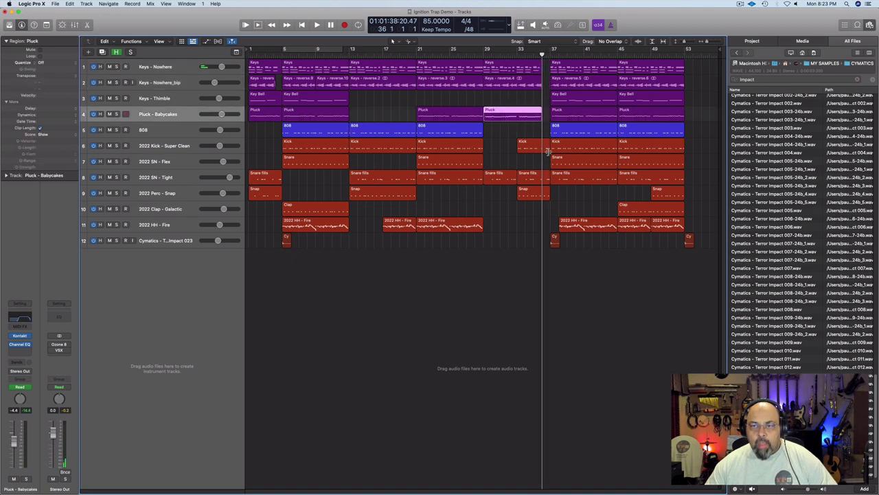
left_click(544, 195)
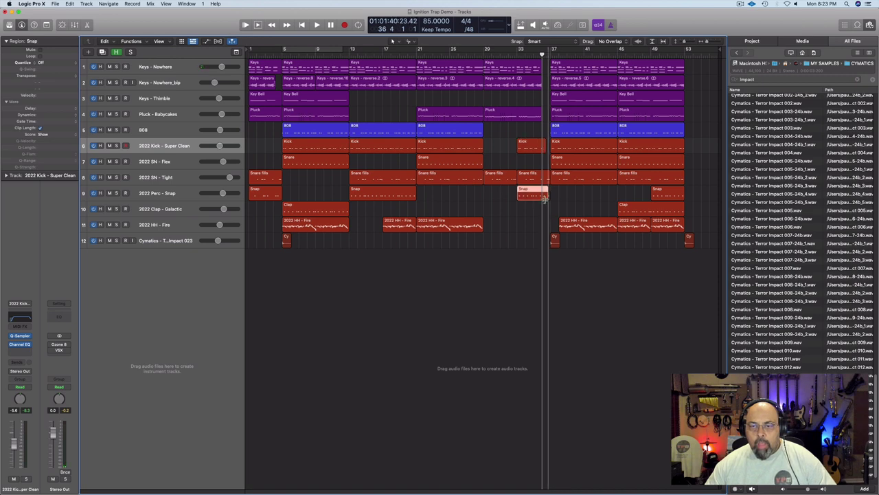
- Audition the transition into bar 37, extend the Pluck region back to bar 37, and lengthen the trimmed Keys region slightly
key("space")
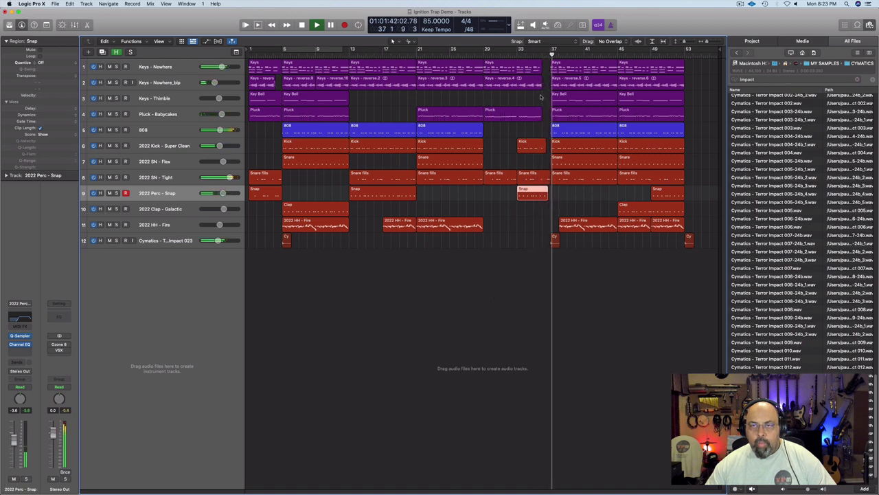
key("space")
left_click(541, 119)
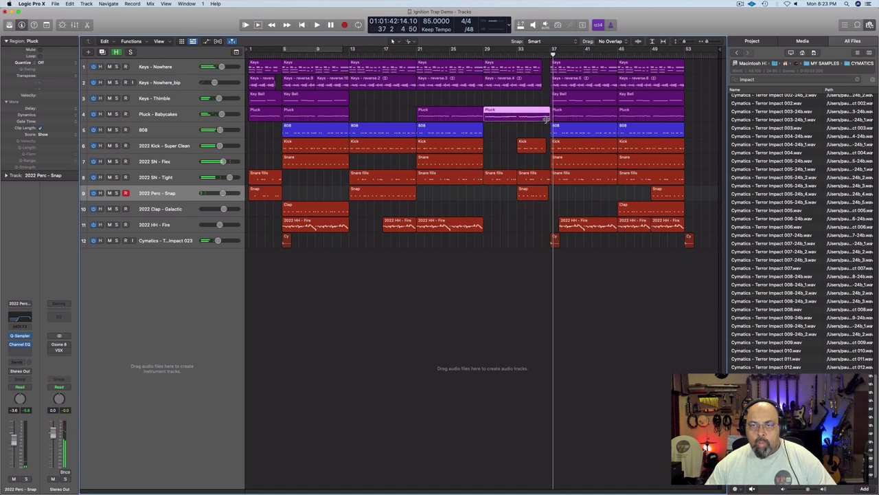
left_click(533, 51)
key("space")
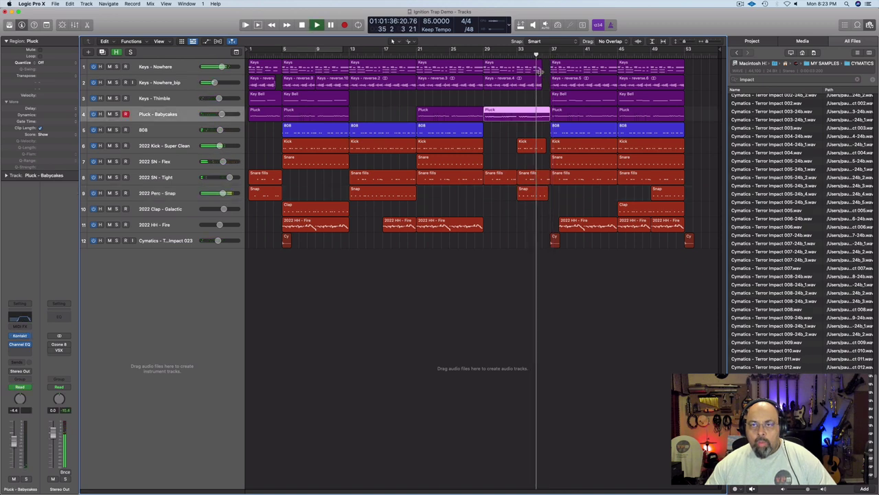
left_click(527, 69)
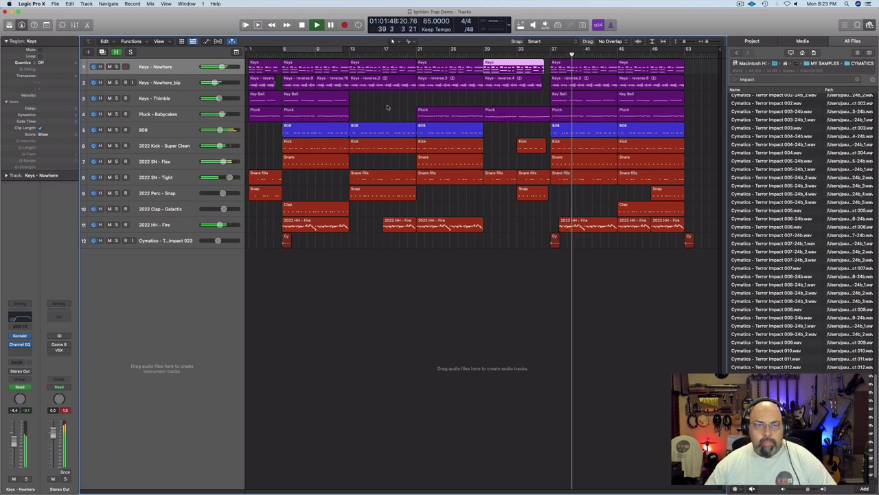
- Play from bar 17 and trim the Keys, 808 and hi-hat regions before bar 21 to end at bar 20
left_click(483, 148)
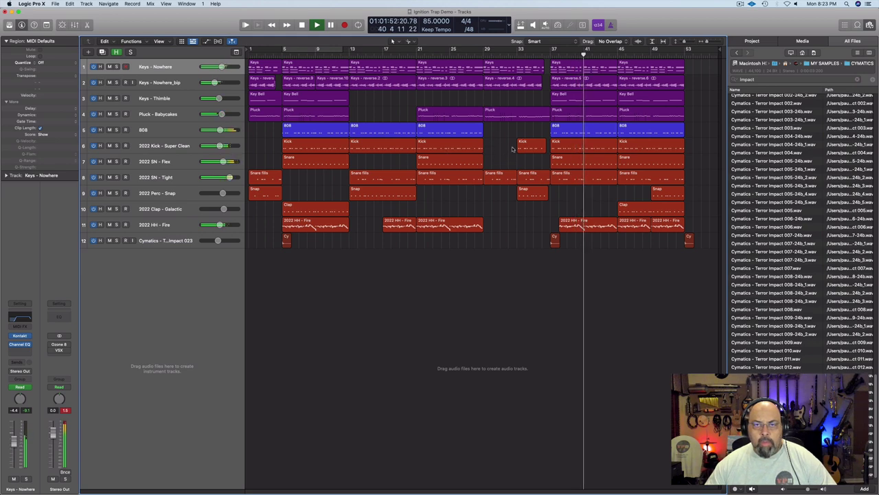
left_click(383, 48)
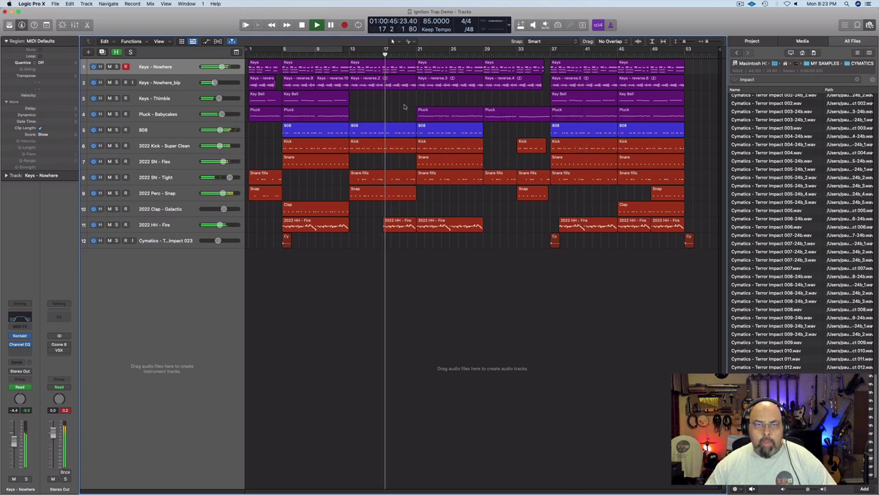
left_click(412, 71)
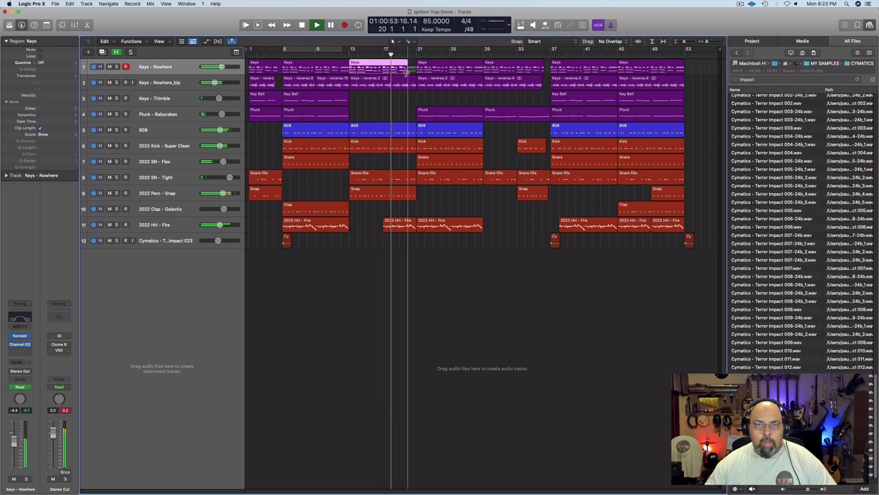
left_click_drag(415, 133, 408, 133)
left_click(405, 133)
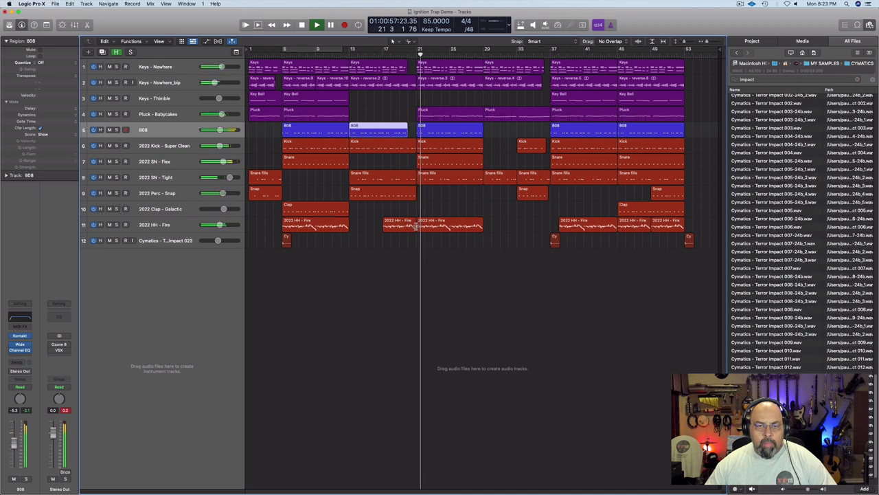
left_click_drag(414, 230, 408, 230)
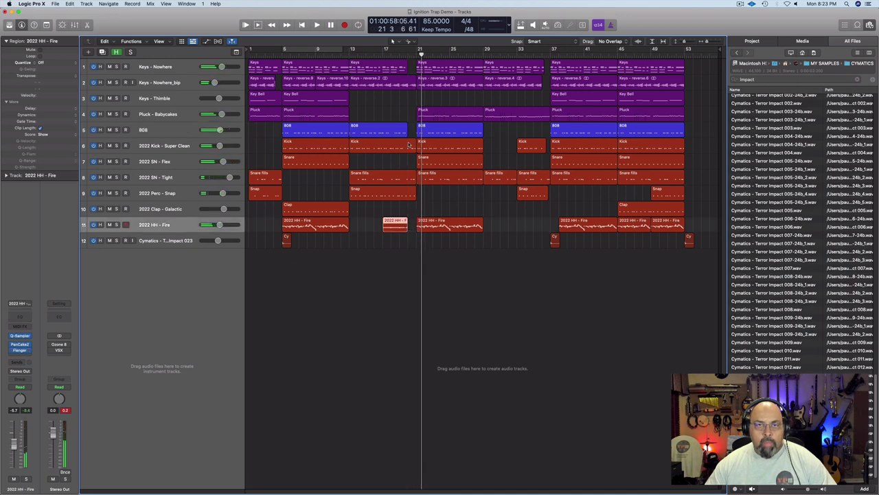
- Play the transition into bar 21 and trim the end of the Snare fills region just before it
left_click(400, 54)
key("space")
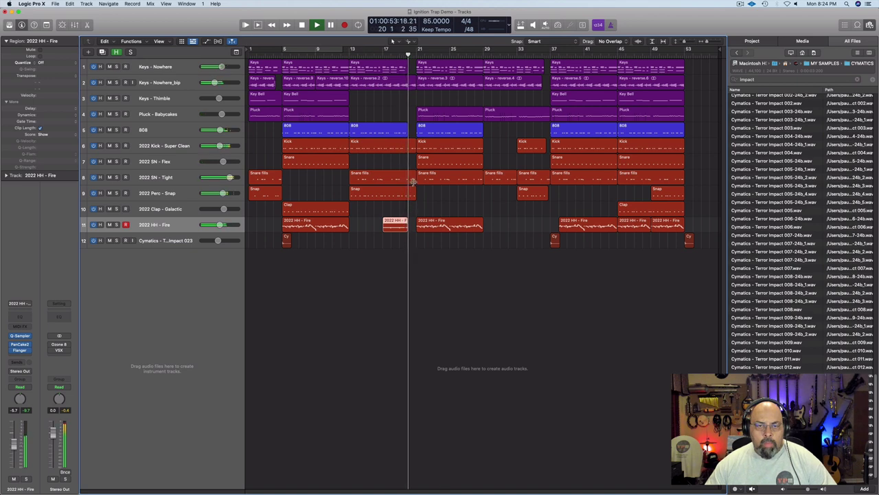
left_click_drag(414, 182, 411, 184)
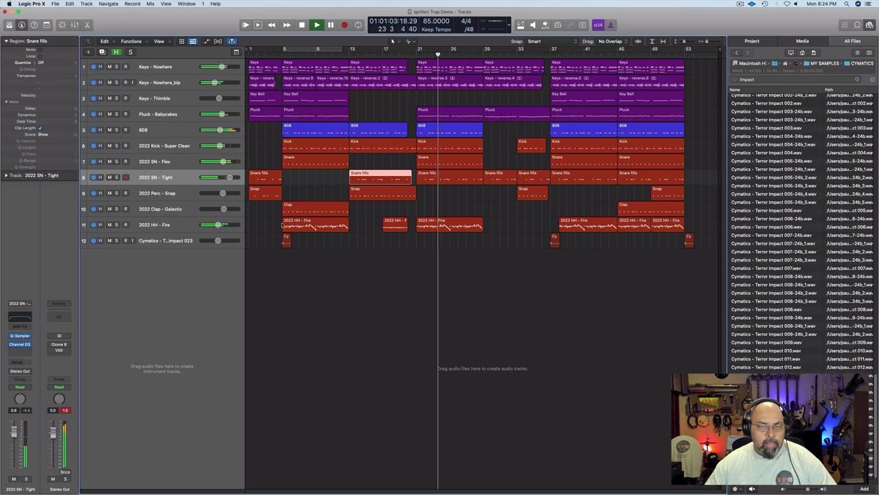
left_click(565, 288)
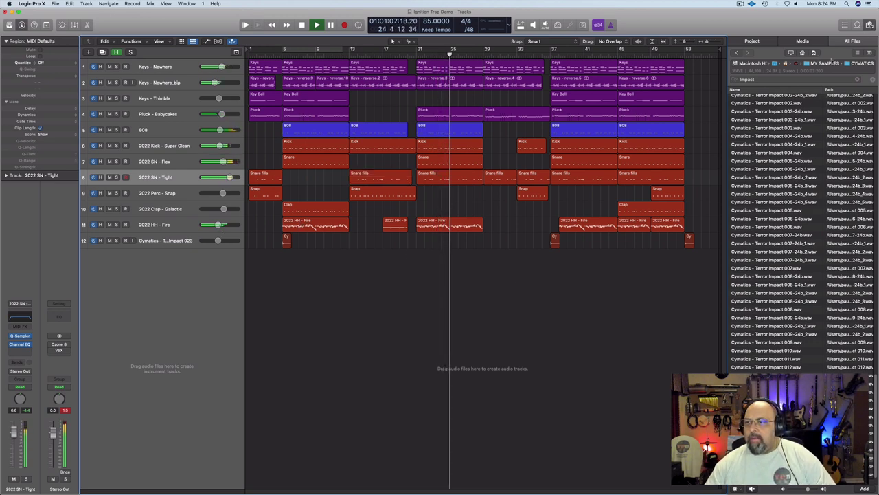
- Go up to the MY SAMPLES folder, sort it by name, and open the Open Hat folder inside MOGUL
left_click(827, 64)
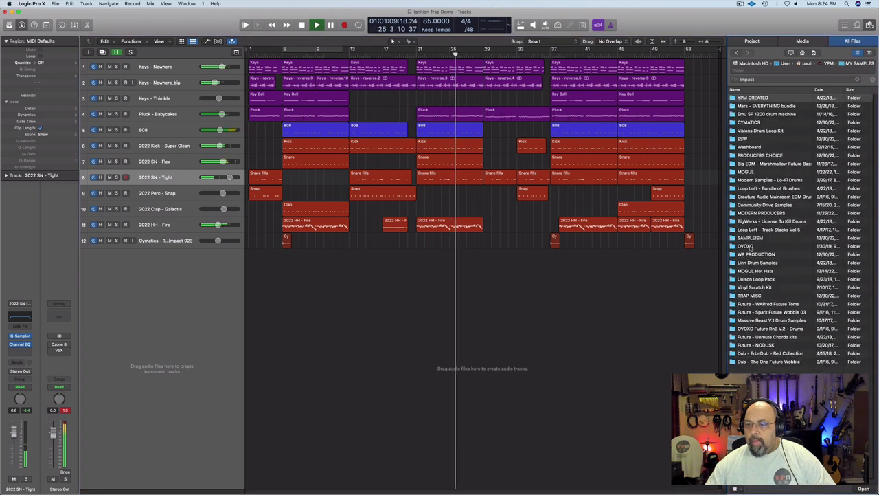
left_click(750, 90)
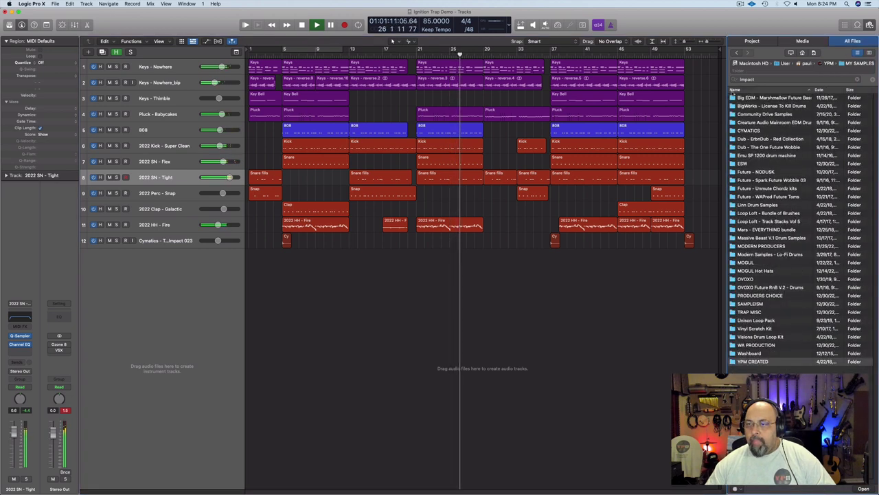
double_click(737, 262)
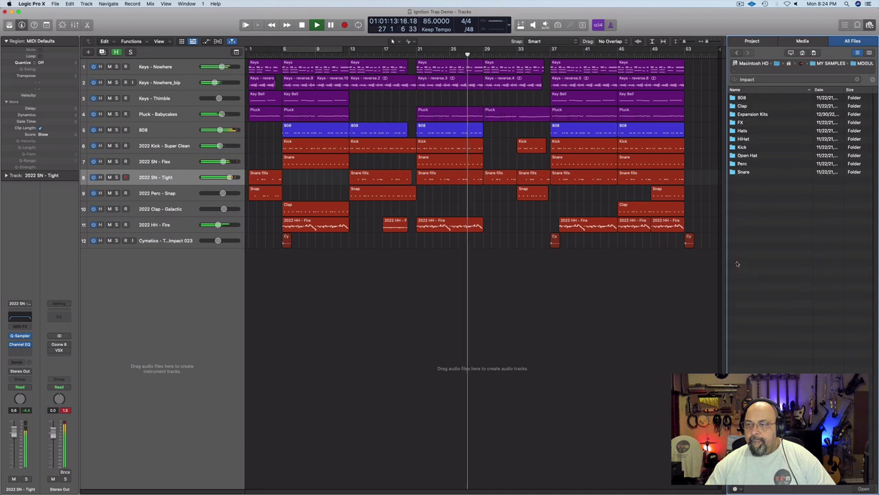
double_click(747, 156)
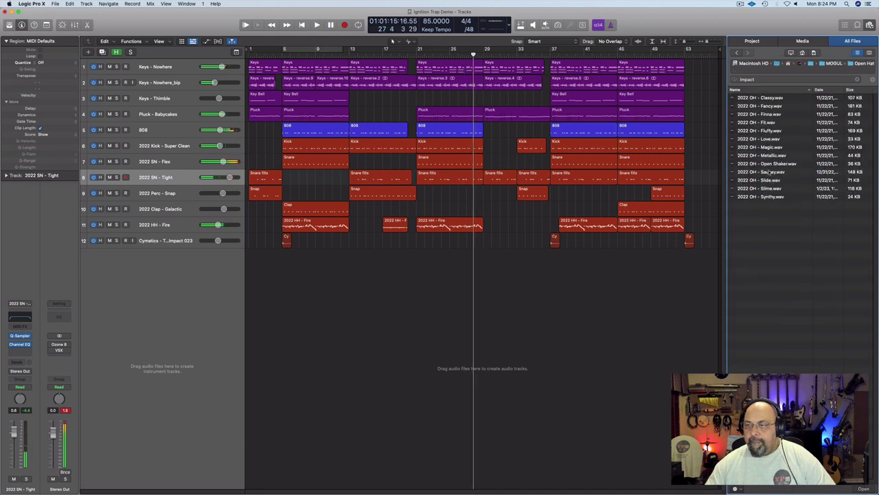
- Audition the 2022 OH open-hat samples, including Fluffy, Finna, Fancy, Classy, Saucey, Slide, Slime and Synthy
left_click(768, 132)
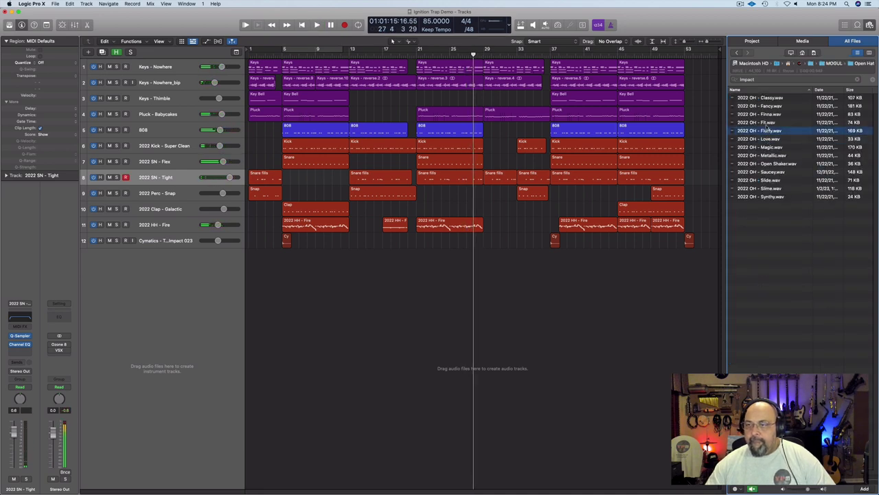
left_click(767, 115)
left_click(769, 107)
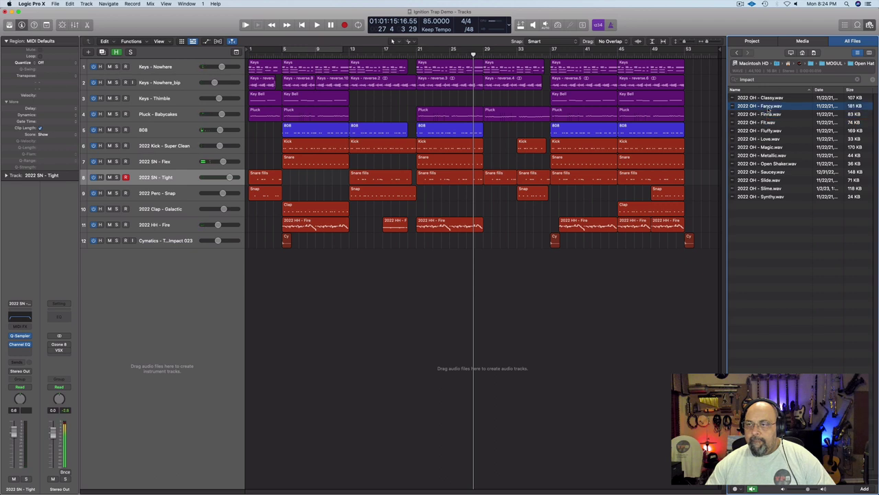
left_click(768, 99)
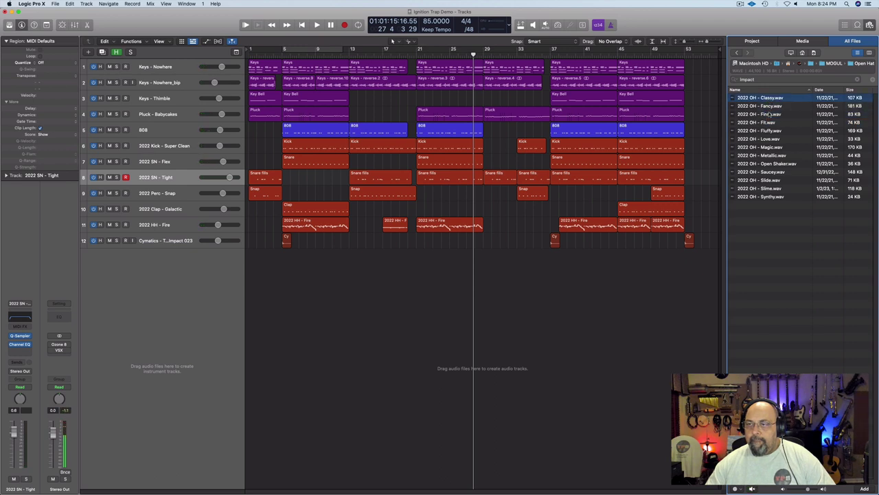
left_click(762, 156)
left_click(764, 165)
left_click(763, 171)
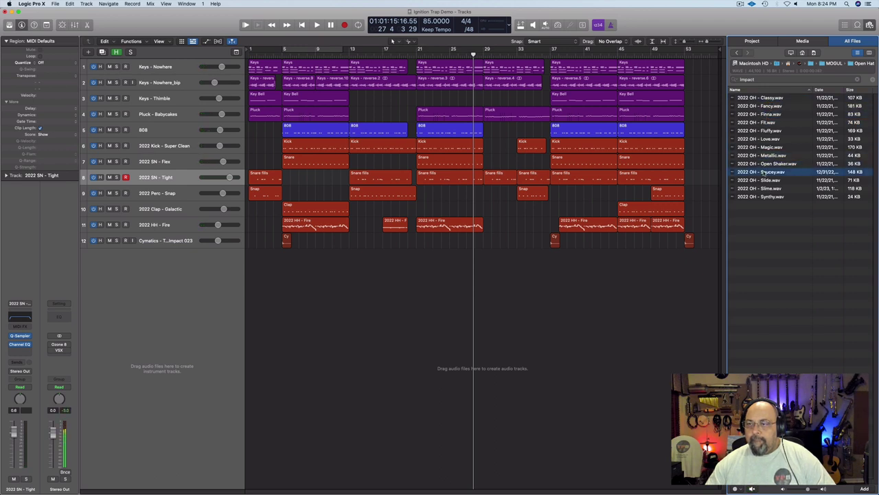
left_click(765, 180)
left_click(763, 188)
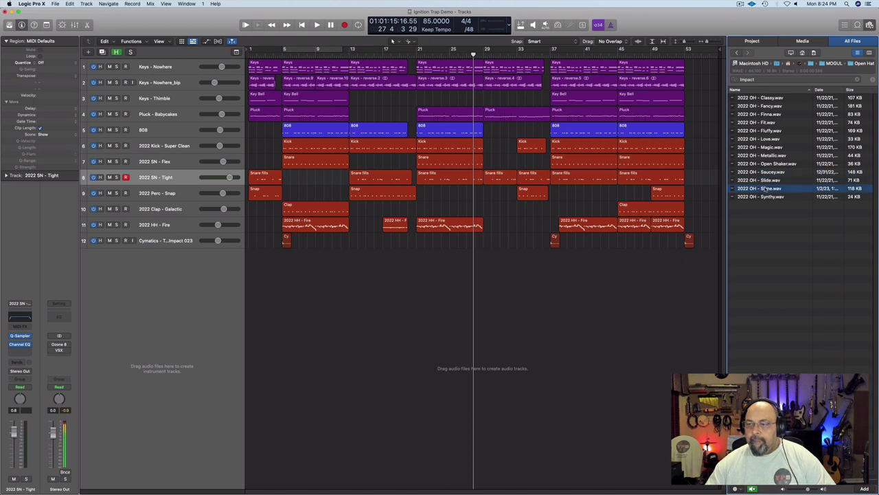
left_click(762, 197)
- Load 2022 OH - Saucey.wav into Quick Sampler on a new track below the Impact track and close the plug-in window
left_click(769, 171)
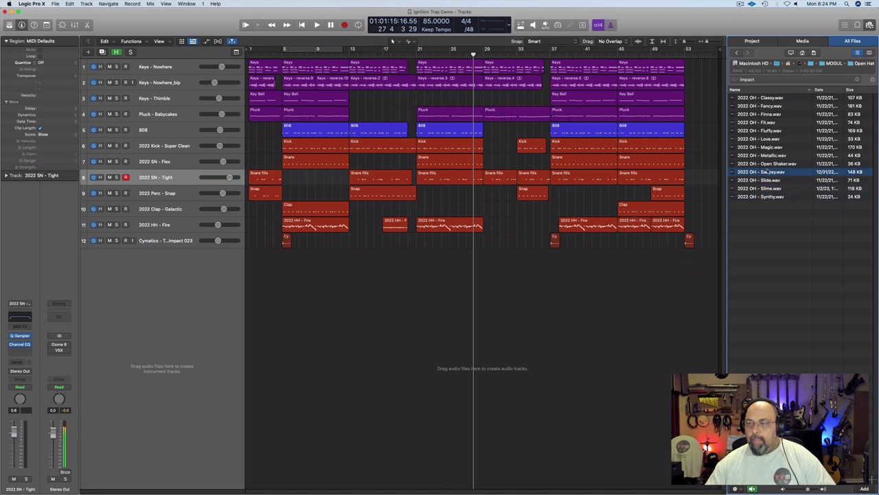
left_click_drag(772, 174, 134, 265)
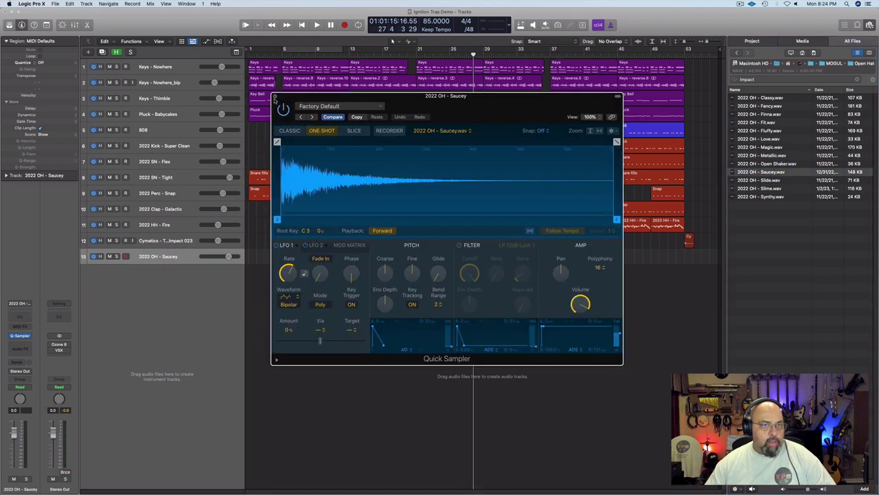
left_click(274, 97)
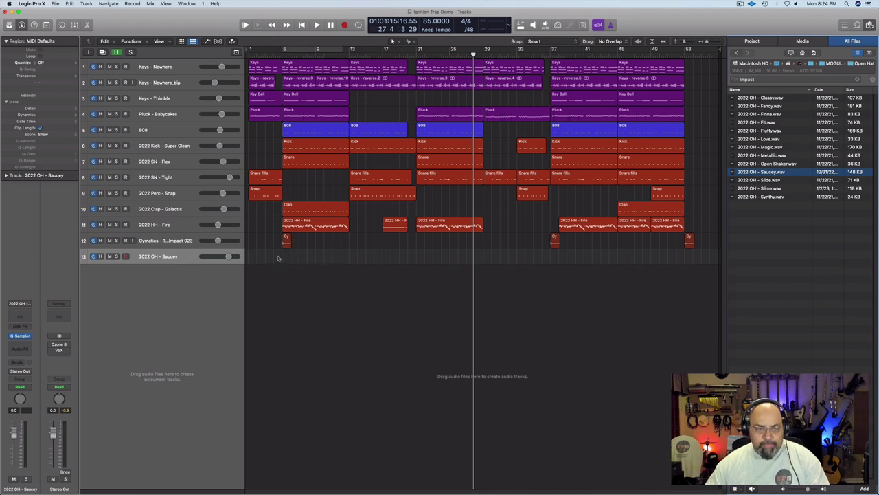
- Record open-hat hits on the Saucey track from bar 5 and lower the track's volume to -4.5 dB
left_click(282, 56)
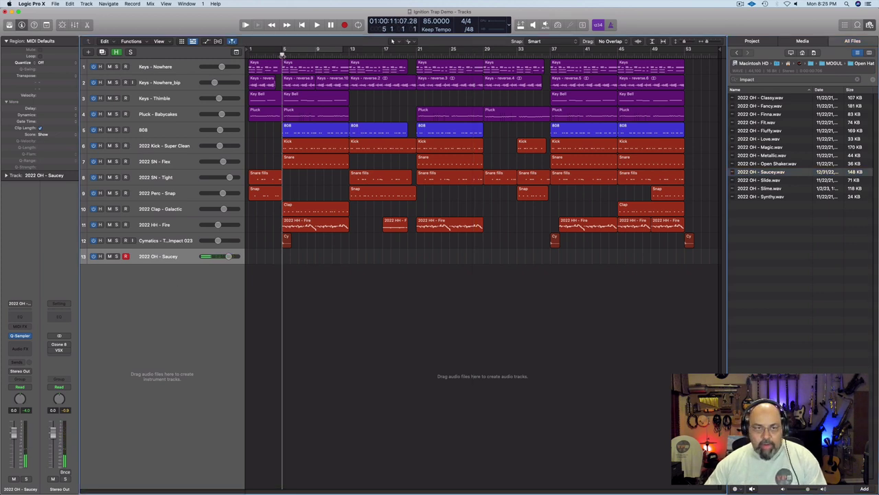
key("r")
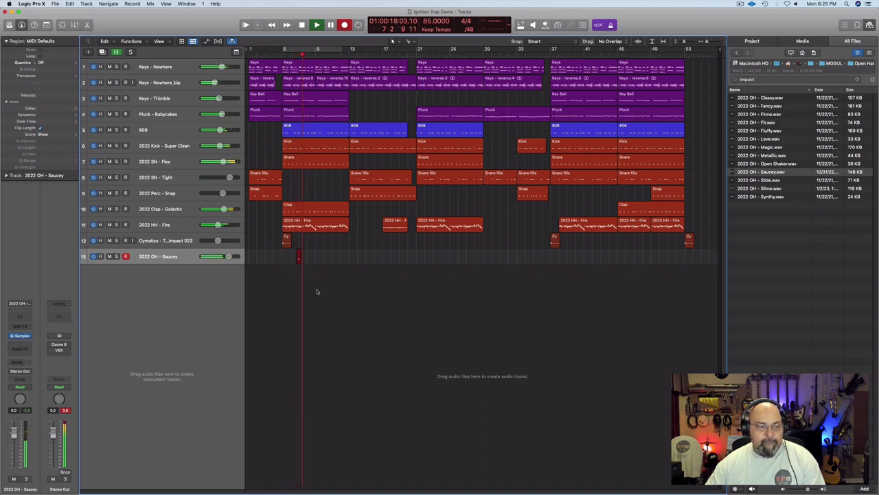
left_click_drag(225, 260, 218, 259)
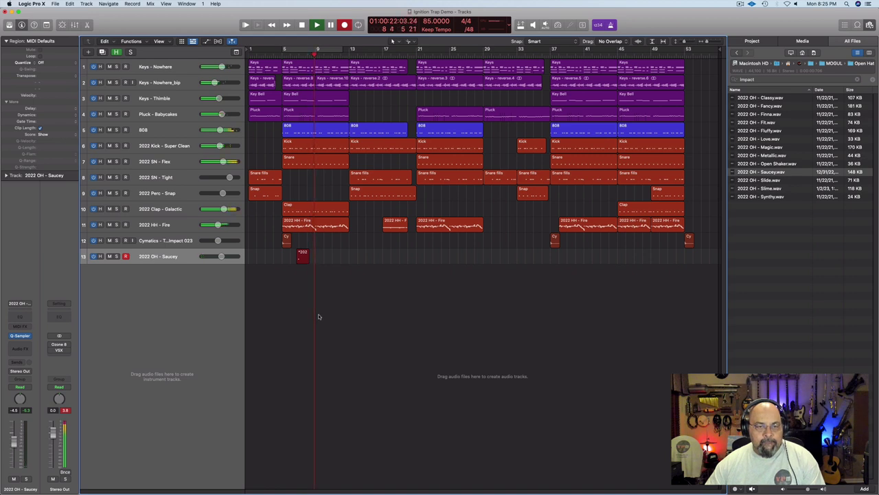
key("space")
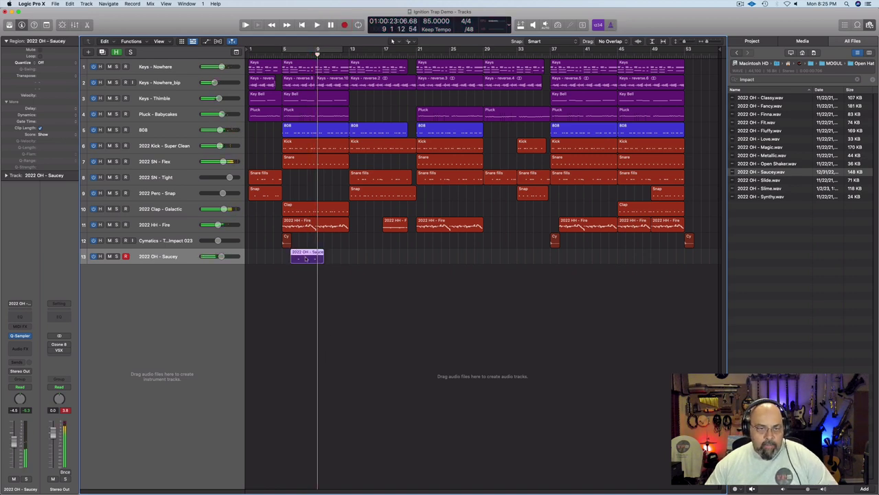
- Quantize the recorded open-hat notes to 1/16 and shift the first note slightly earlier, just before bar 7
double_click(306, 257)
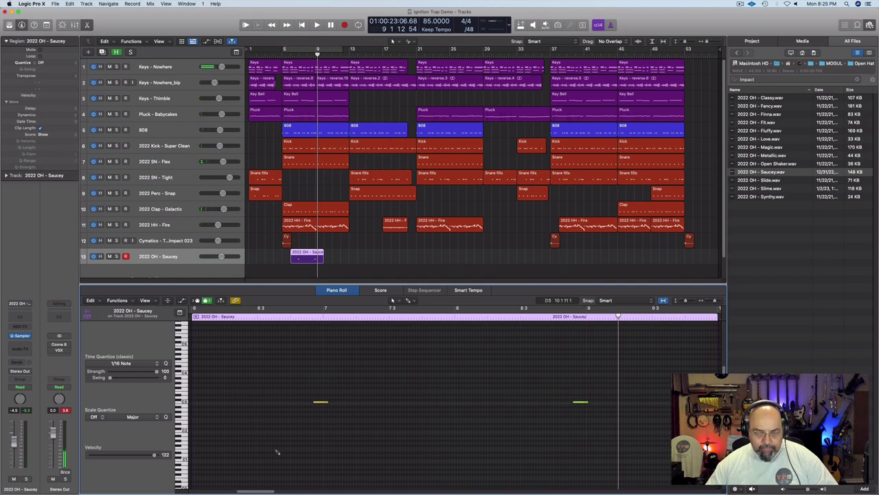
key("super+a")
left_click(323, 413)
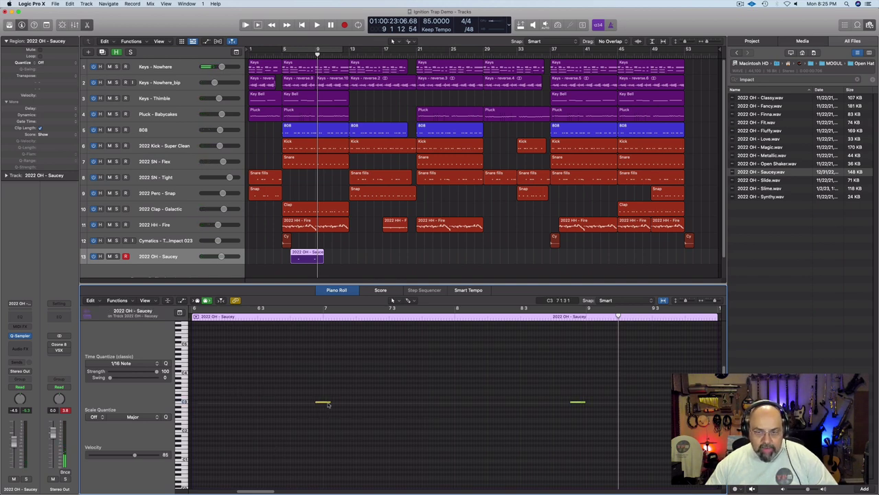
left_click_drag(326, 403, 318, 403)
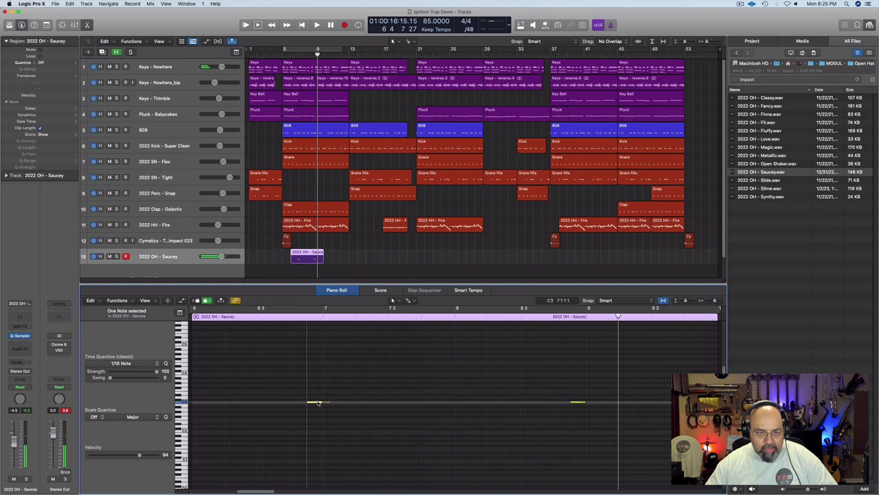
left_click_drag(318, 402, 319, 402)
- Set the project's grid division to /16 and select all of the open-hat notes
left_click(468, 29)
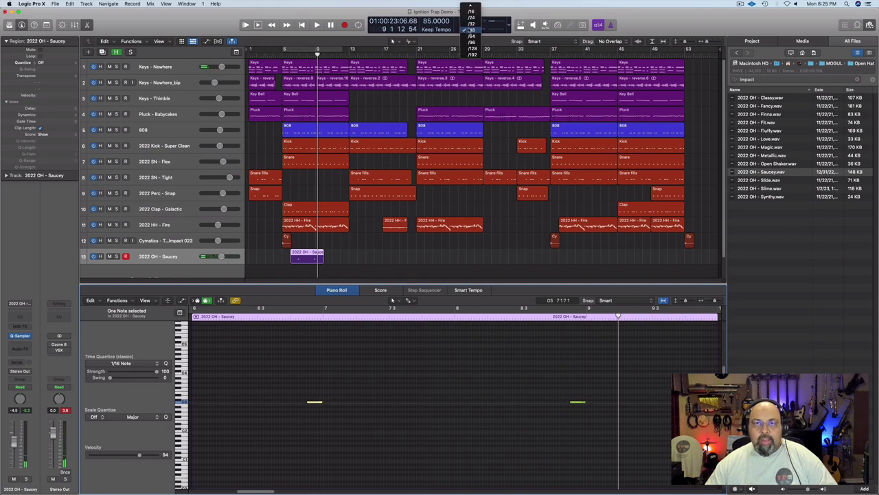
left_click(470, 31)
left_click(396, 364)
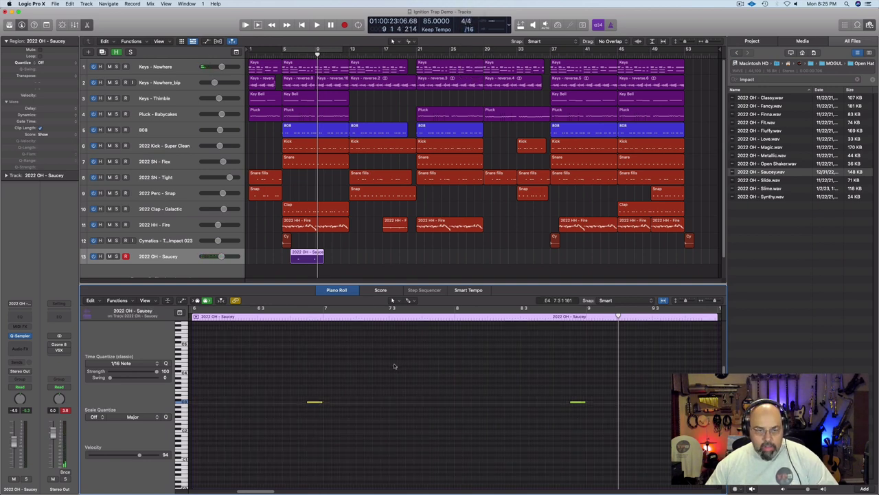
key("super+a")
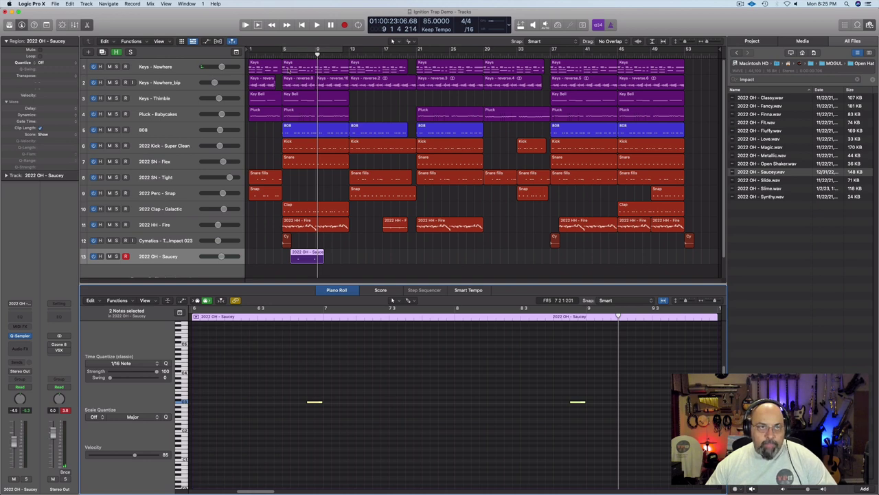
- Play from bar 5 and resize the open-hat region to span bars 5 to 9
left_click(283, 55)
key("space")
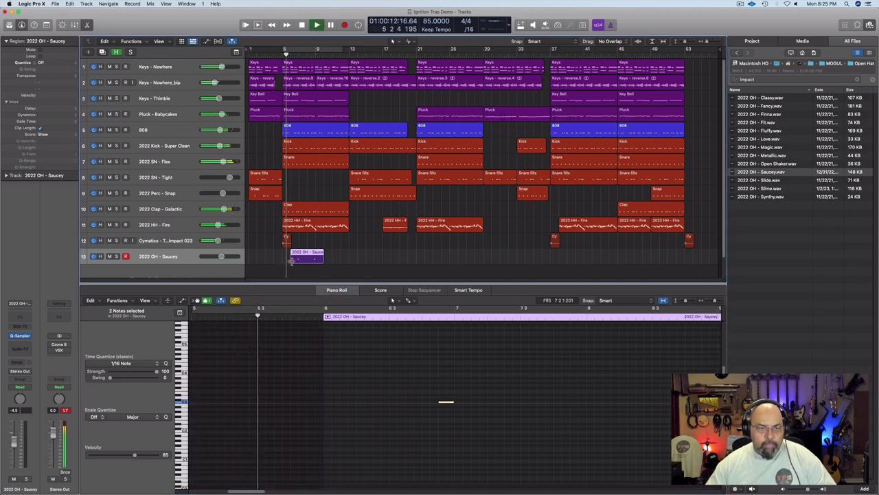
left_click_drag(291, 260, 315, 263)
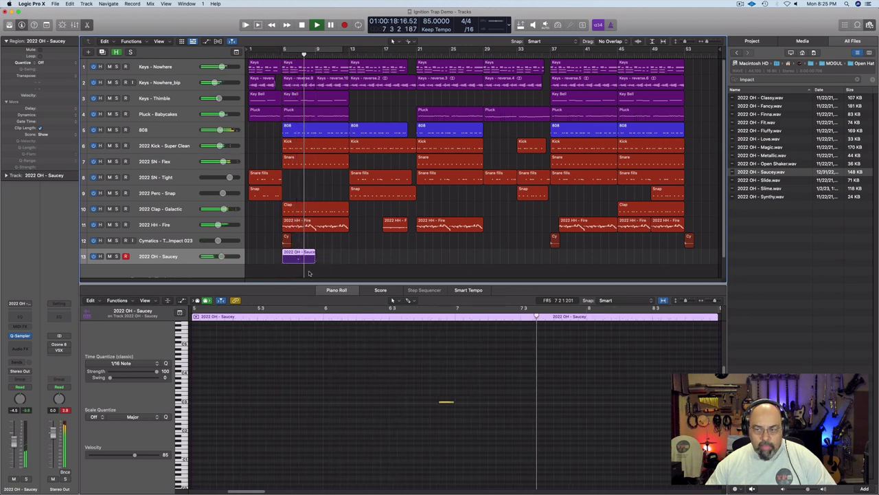
- Repeat the open-hat region once, join both into one region ending at bar 13, then stop playback and close the note editor
key("super+r")
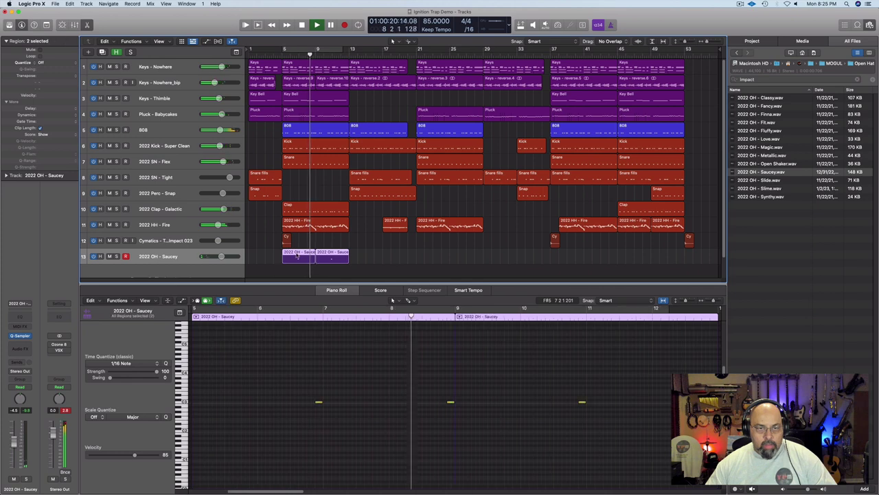
key("super+j")
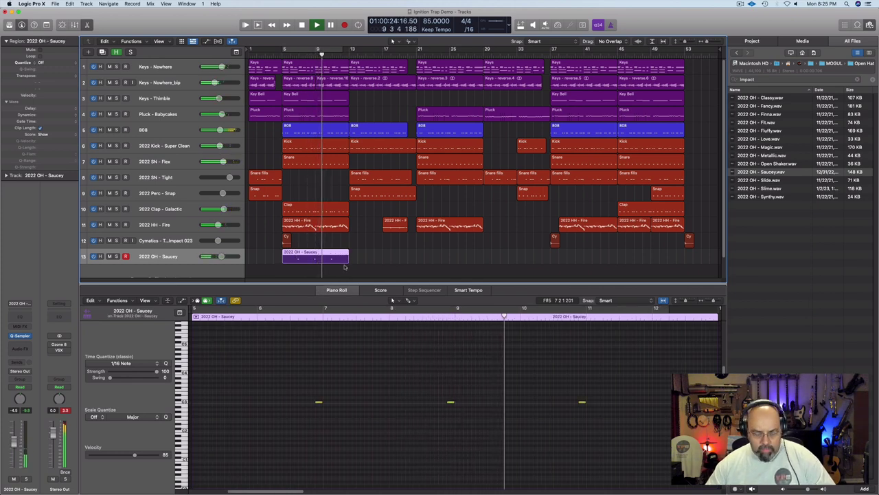
key("space")
key("e")
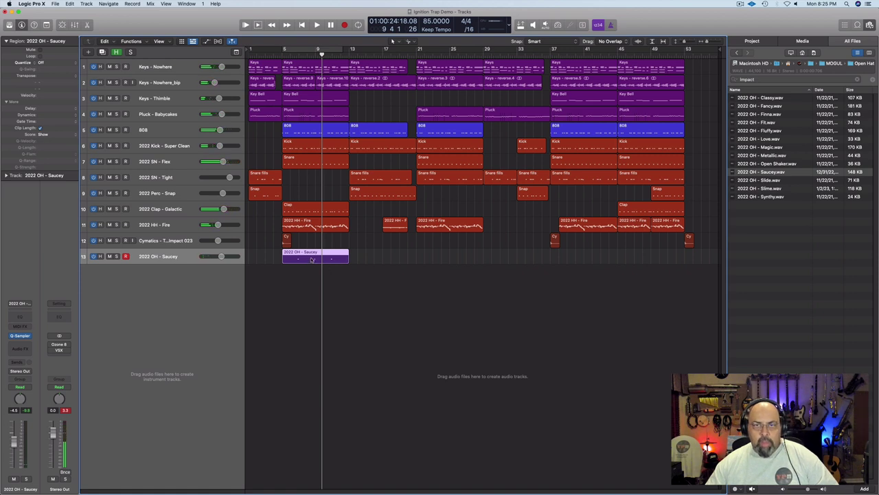
- Copy the open-hat region to bars 21 and 45 on its track, and play the arrangement
left_click_drag(311, 258, 649, 255)
left_click(561, 289)
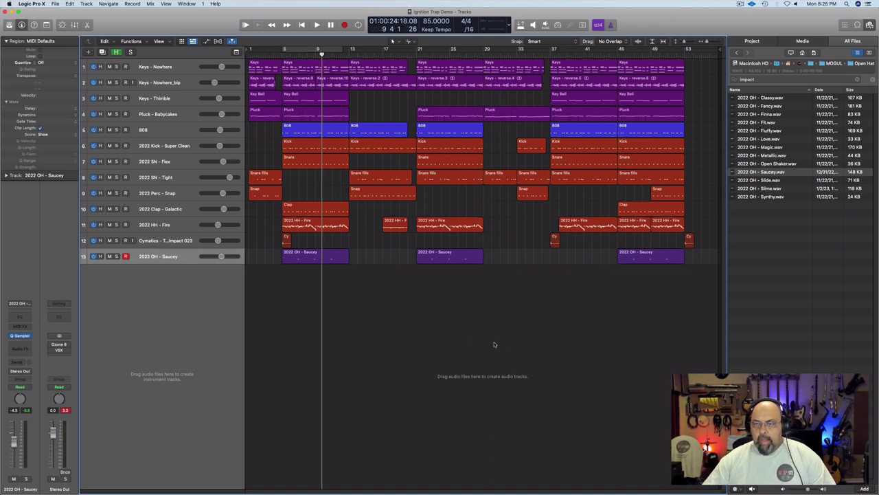
key("space")
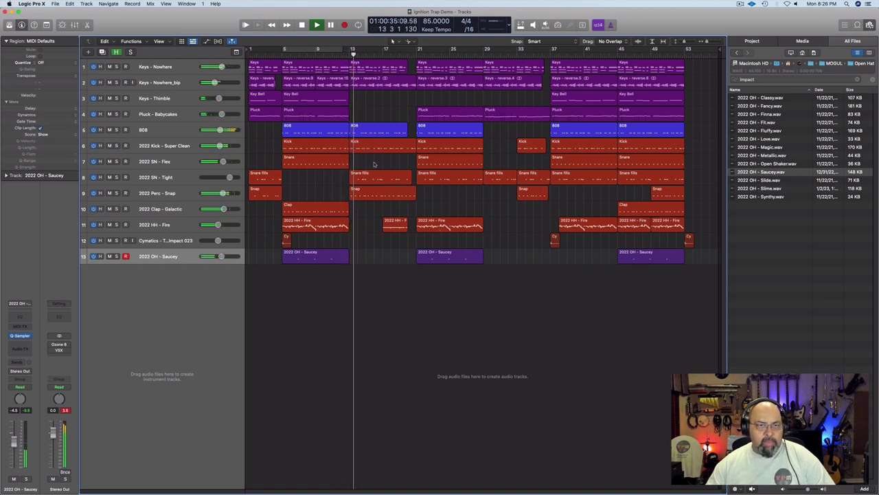
- Color all the Saucey open-hat regions red like the other drum regions and close the color palette
left_click(185, 257)
key("alt+c")
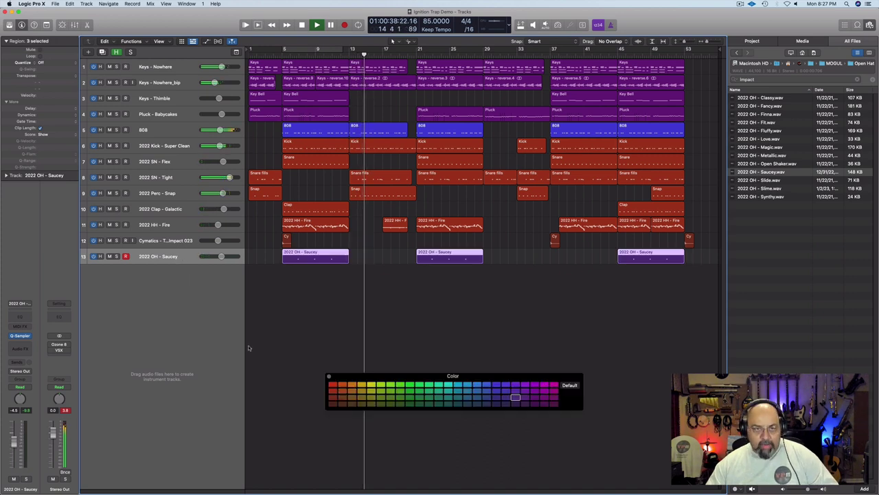
left_click(333, 389)
left_click(424, 347)
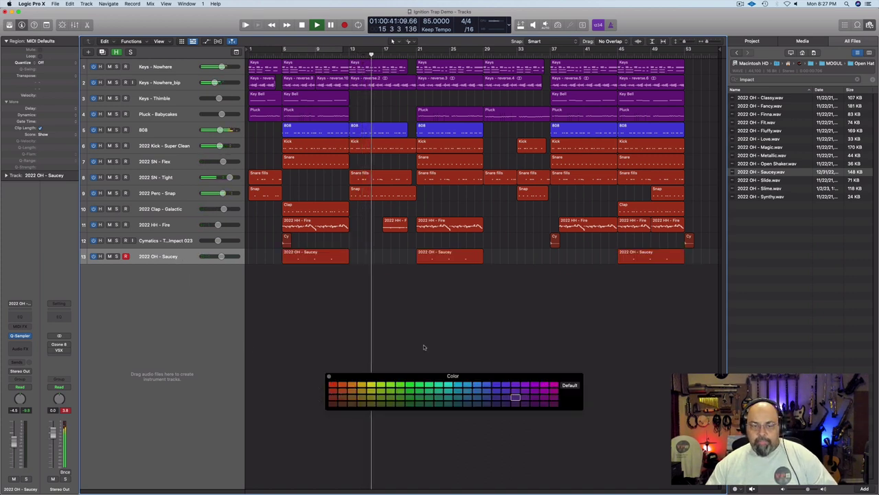
left_click(329, 376)
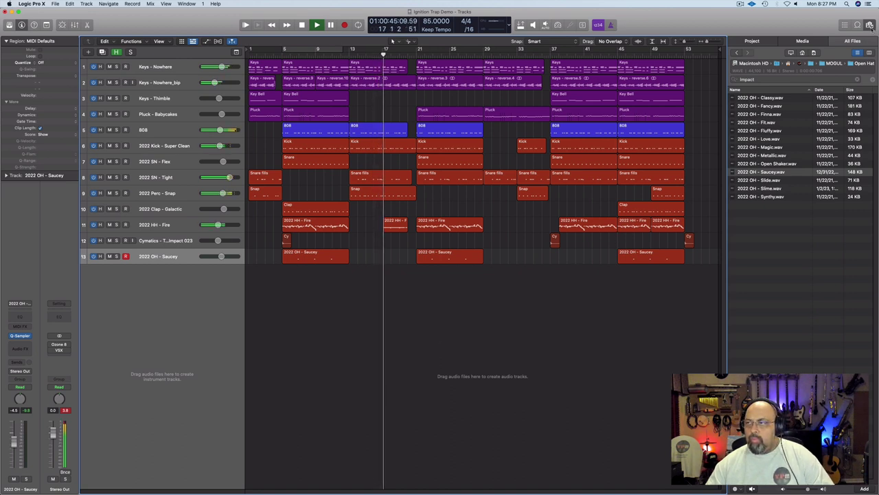
- Hide the file browser, stop playback, and set a cycle range over the final section from bar 45 to 53
key("f")
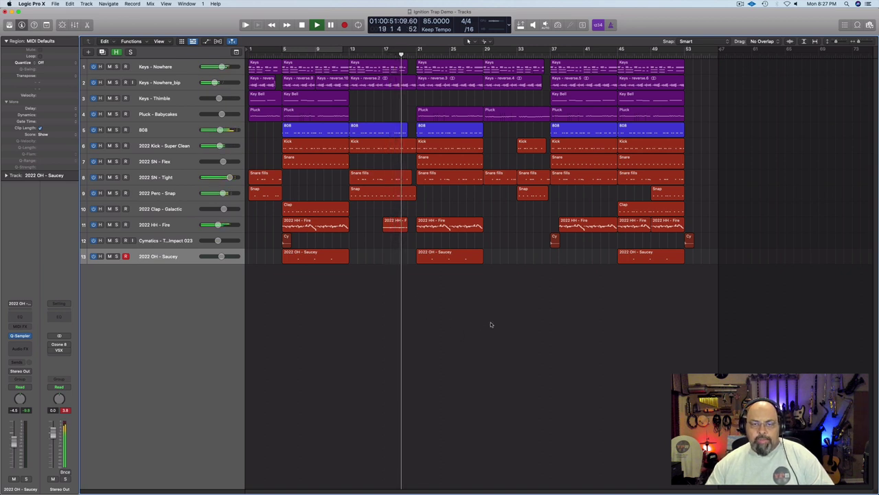
key("space")
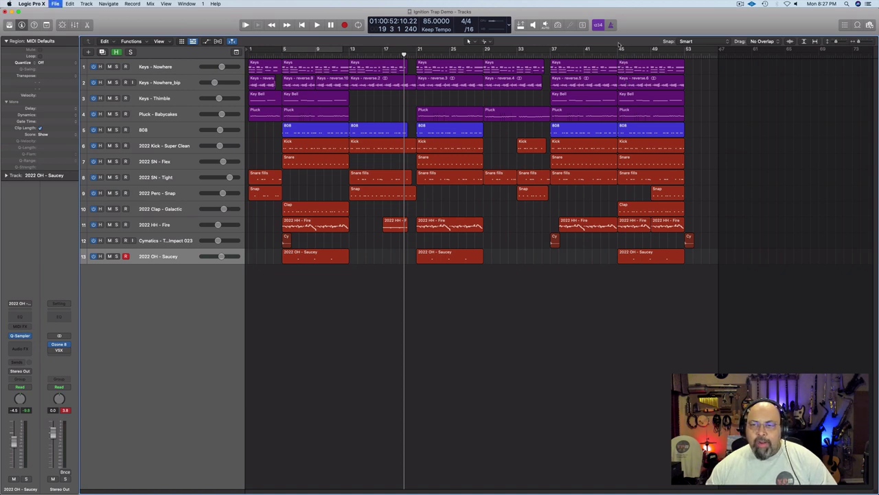
left_click_drag(620, 50, 676, 54)
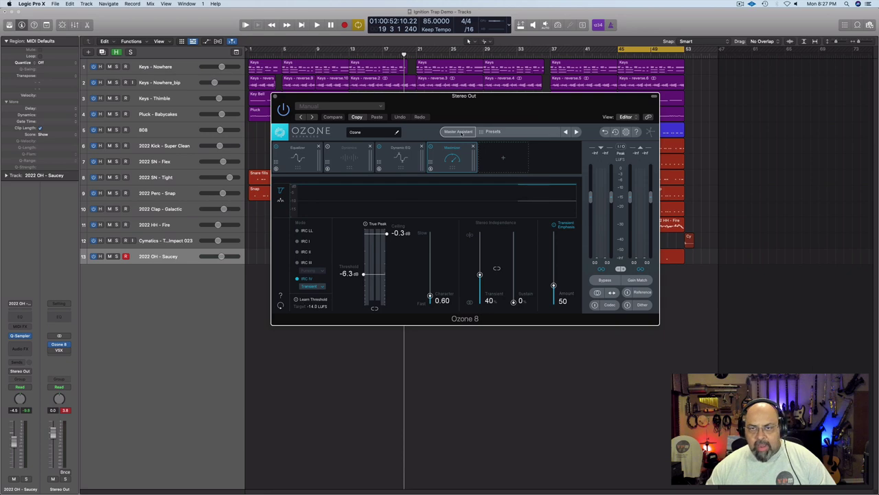
- Set the Learn Threshold target of the Ozone 8 Maximizer on the Stereo Out to -10 LUFS
left_click_drag(502, 102, 485, 128)
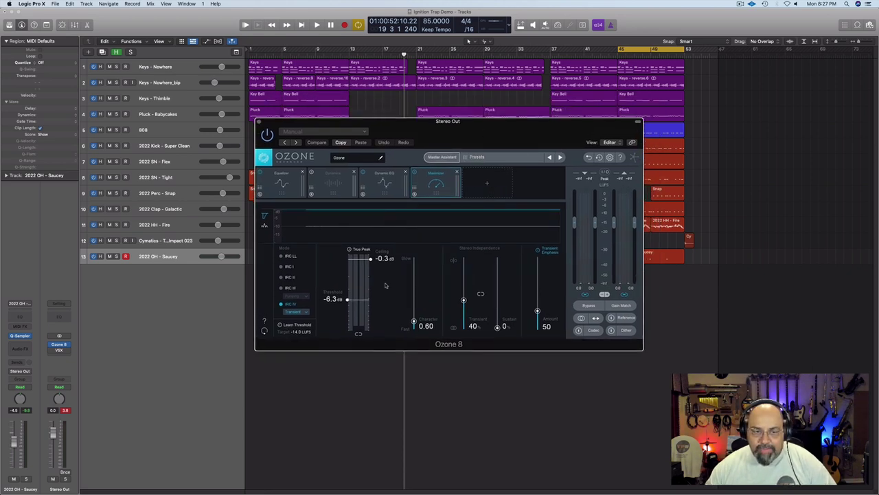
double_click(297, 333)
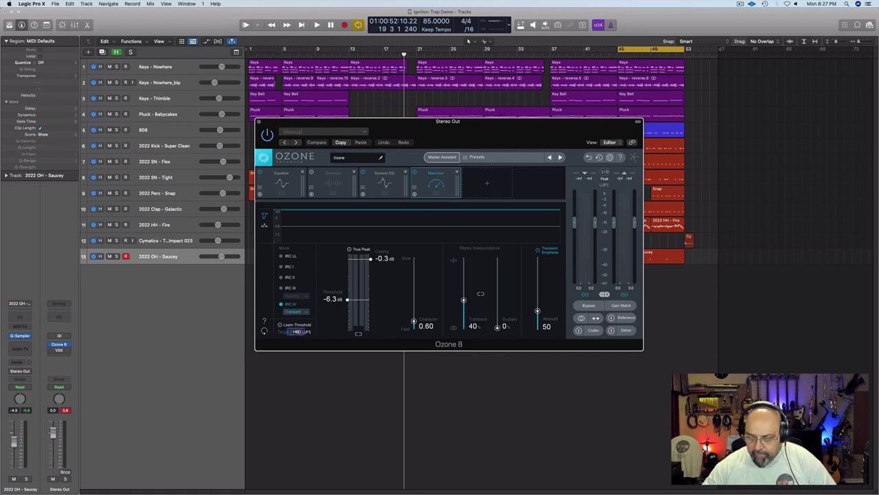
type("-10")
key("Return")
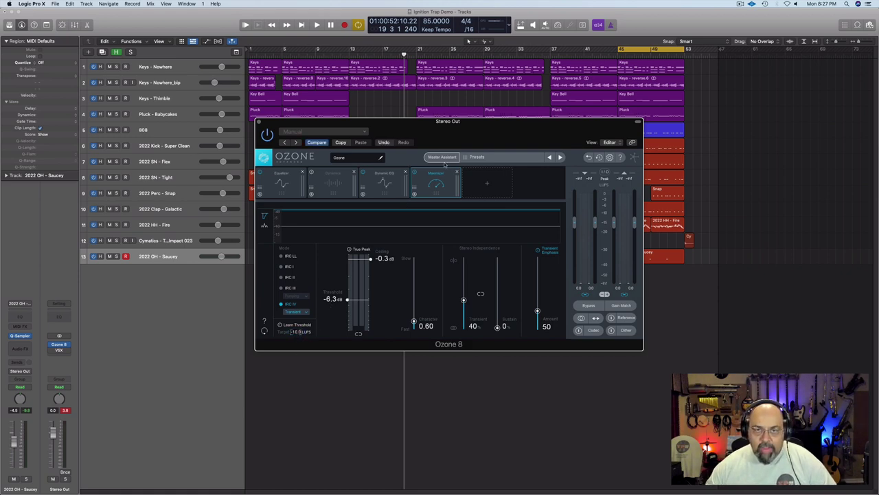
- Run Ozone's Master Assistant on the looped section with the CD target and Low intensity, accept its suggestion, and close the plug-in
left_click(446, 158)
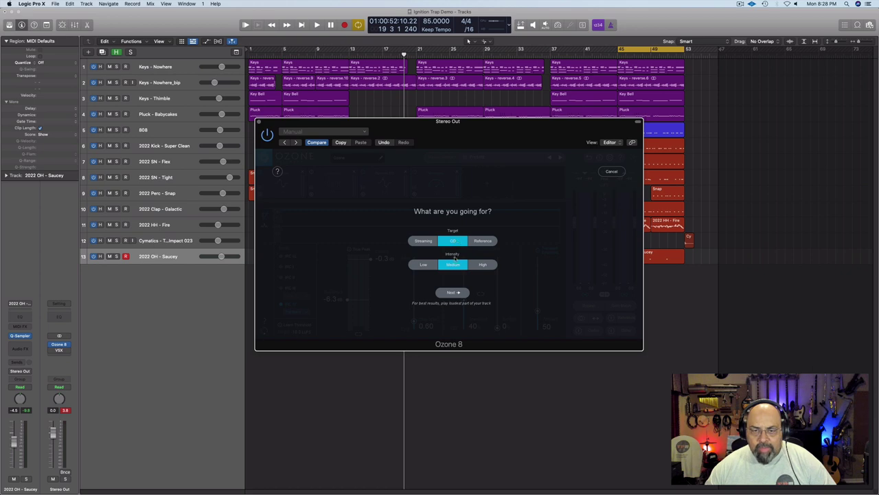
left_click(428, 267)
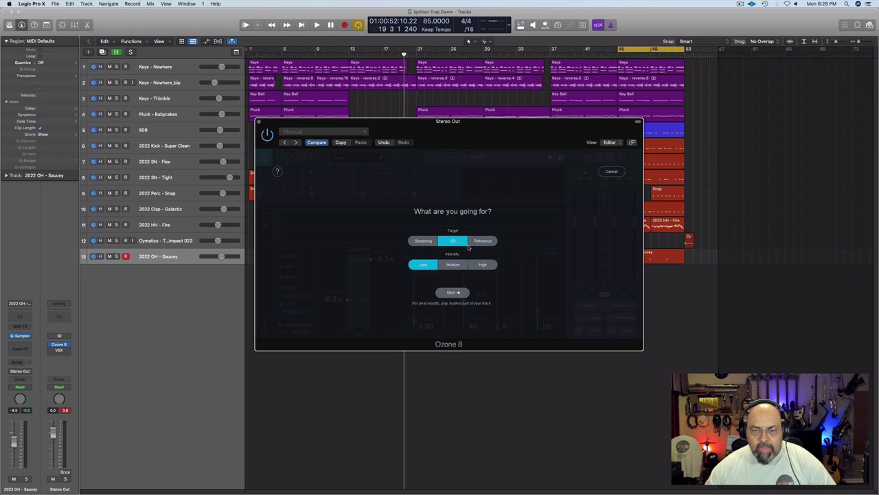
left_click(451, 294)
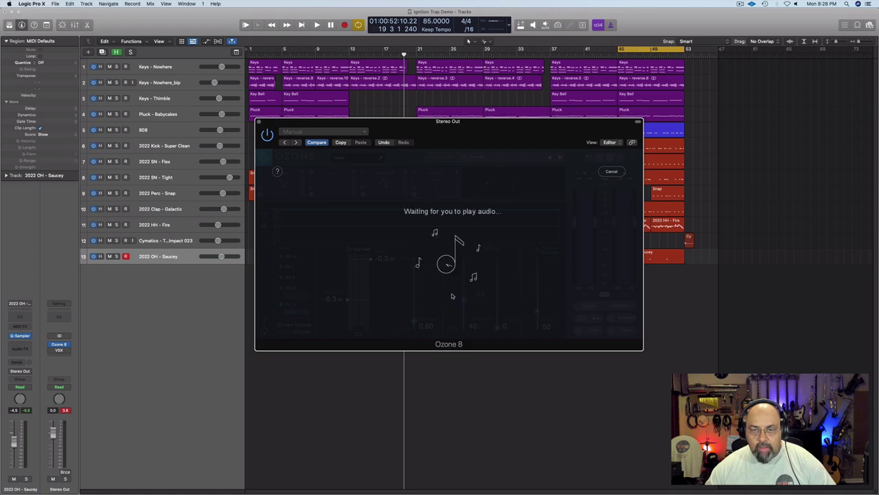
key("space")
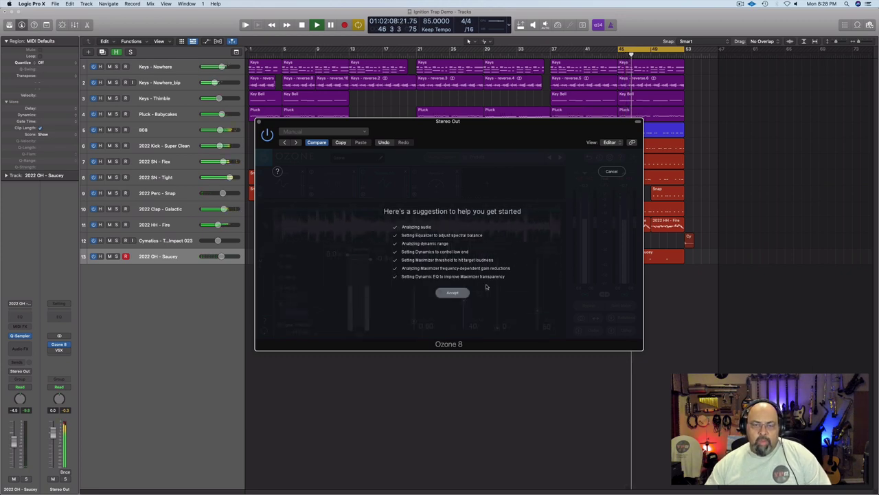
left_click(457, 292)
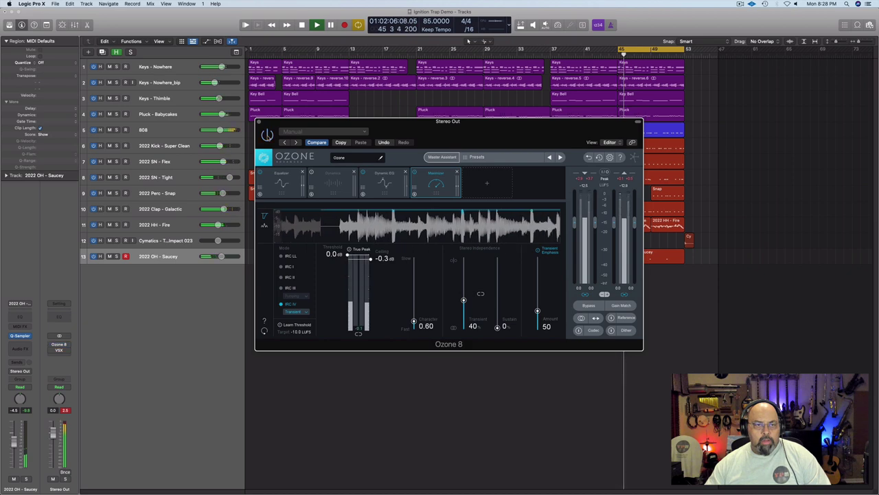
left_click(258, 122)
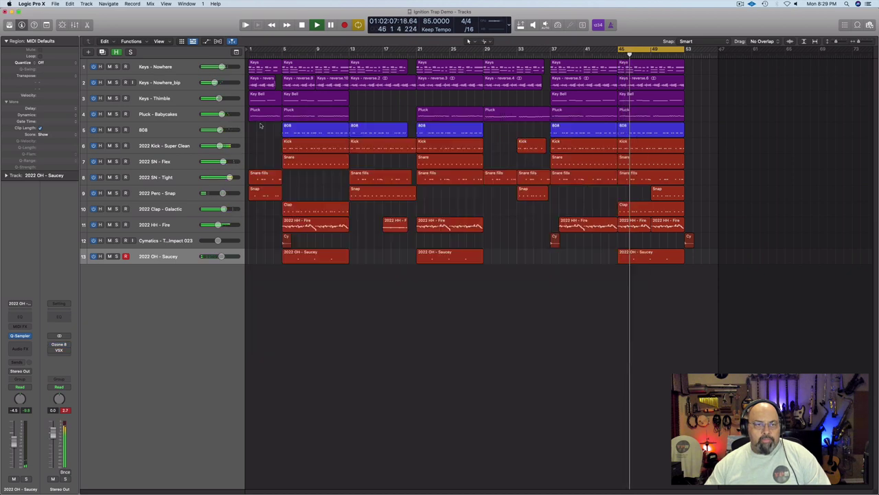
key("space")
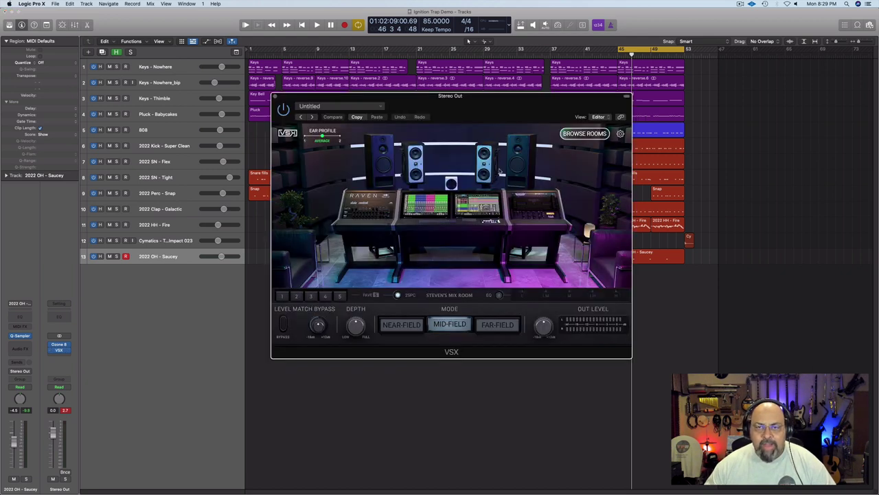
- Play the loop through VSX on the Stereo Out and switch Steven's Mix Room to Near-Field mode
left_click_drag(509, 109, 471, 151)
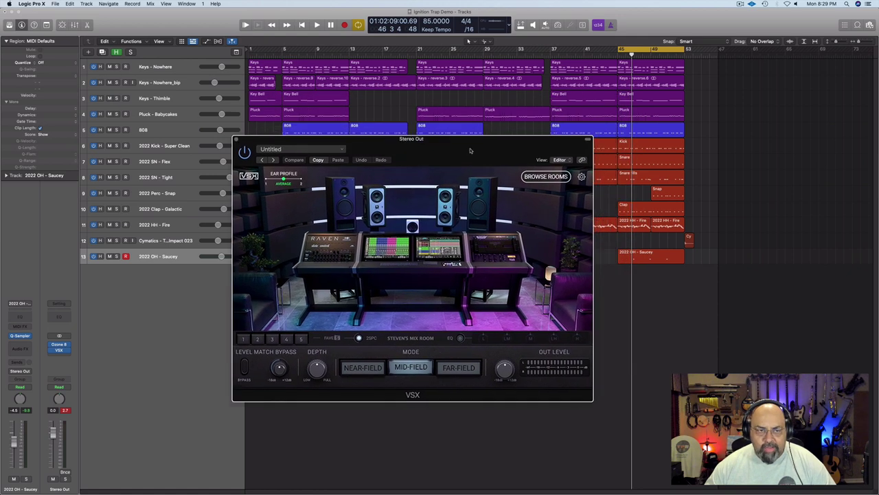
left_click(542, 176)
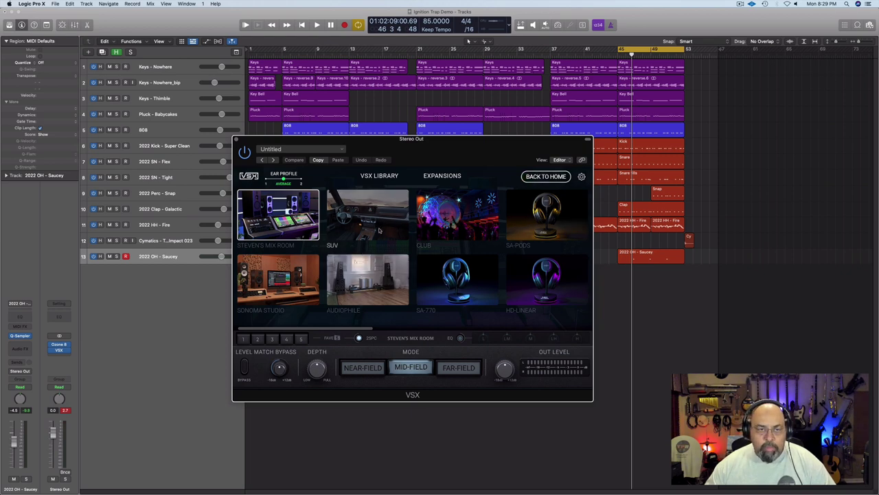
left_click(536, 178)
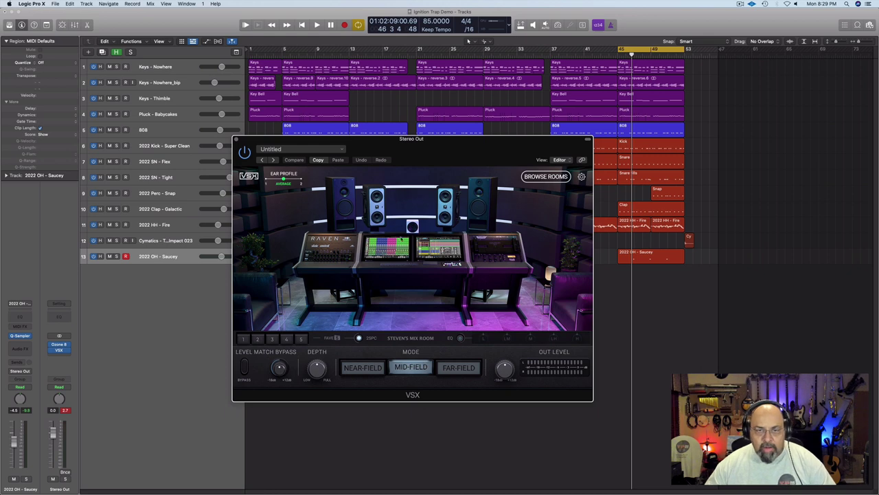
key("space")
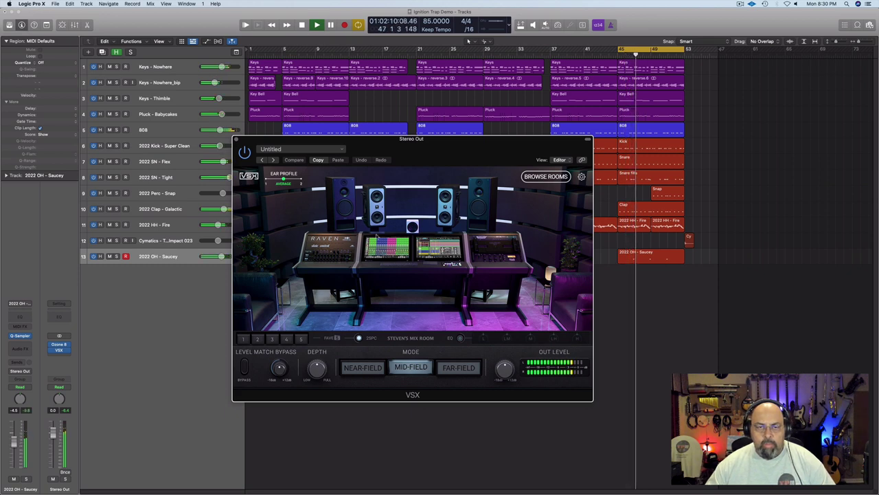
left_click_drag(426, 147, 434, 148)
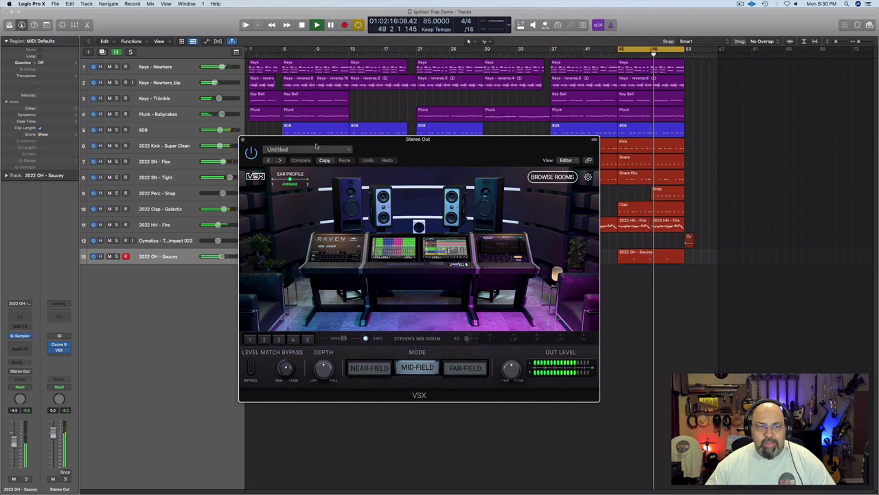
left_click_drag(375, 144, 397, 143)
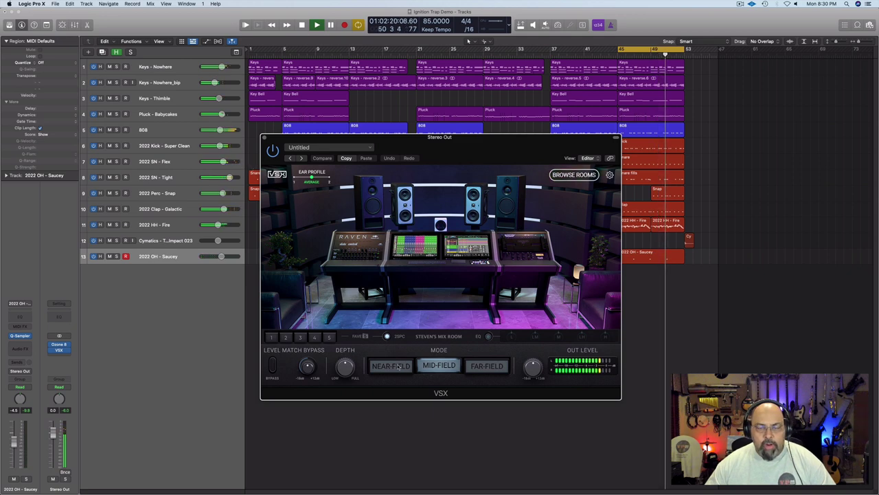
left_click(391, 365)
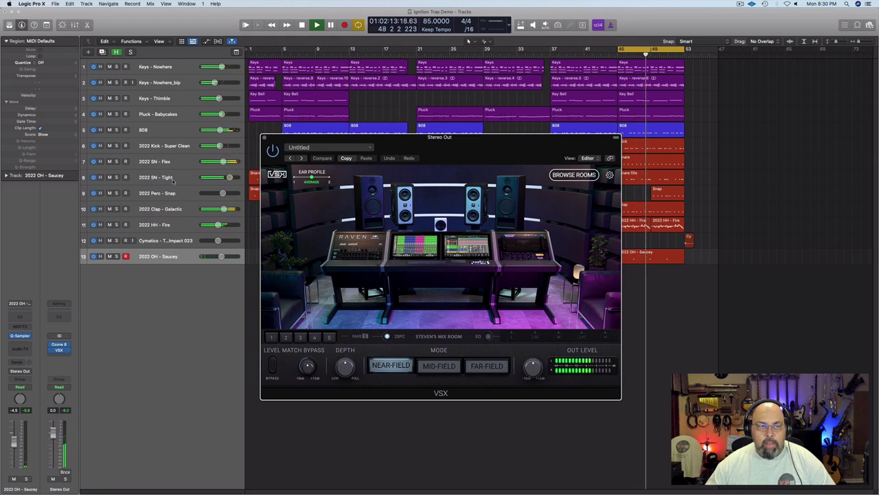
- Solo the Tight snare, Flex snare, Super Clean kick and Galactic clap tracks one at a time while the loop plays
left_click(116, 177)
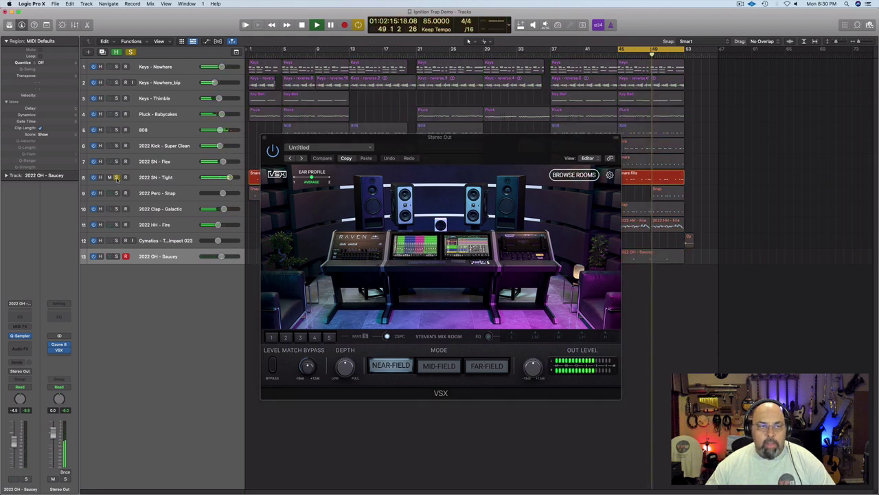
left_click(116, 177)
left_click(116, 162)
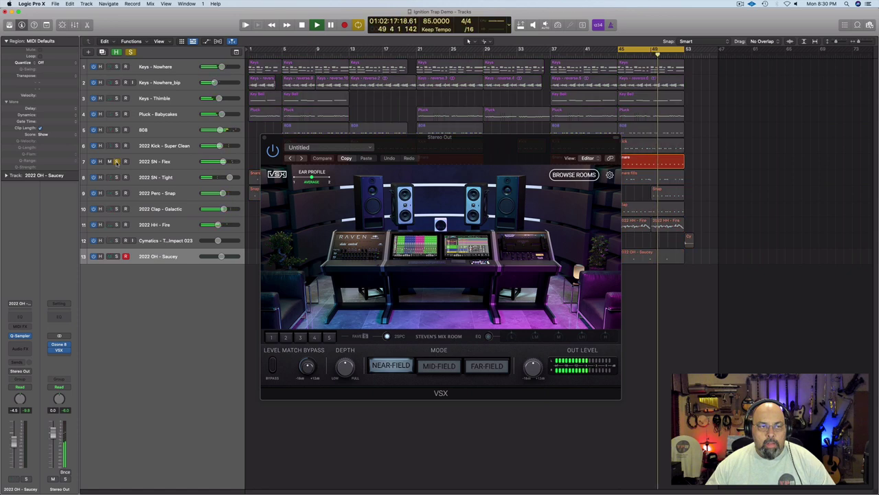
left_click(116, 162)
left_click(116, 145)
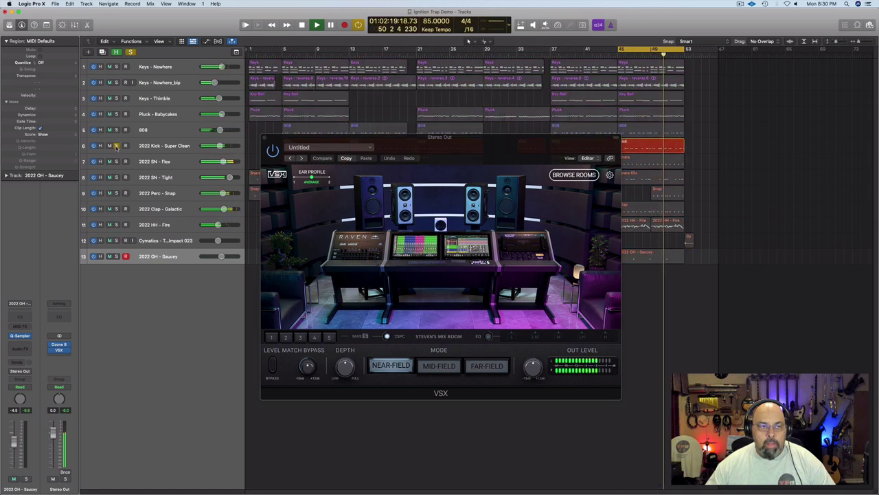
left_click(116, 146)
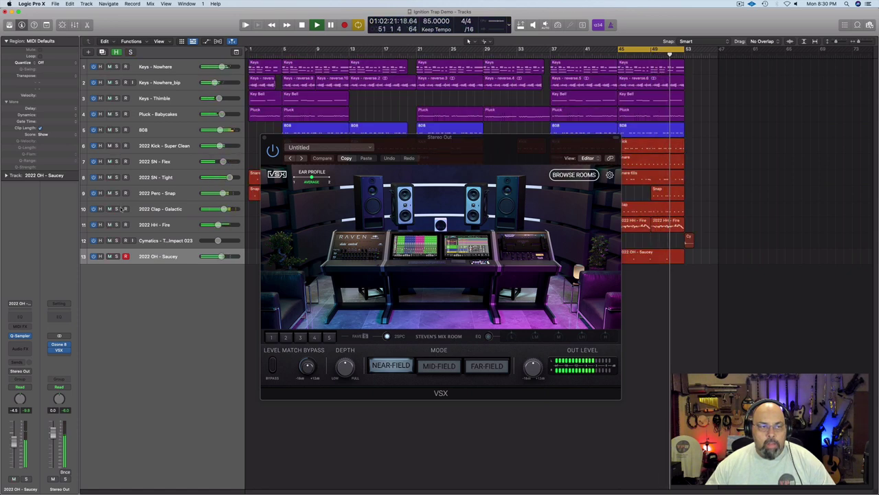
left_click(116, 209)
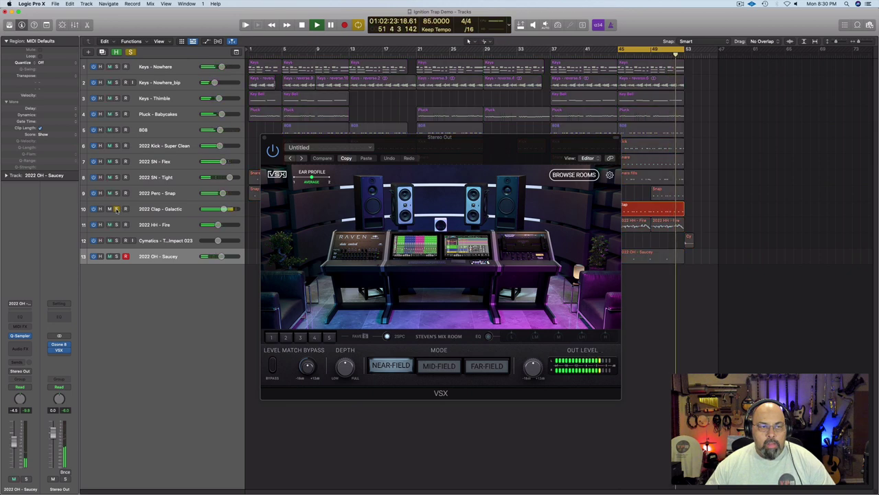
left_click(116, 209)
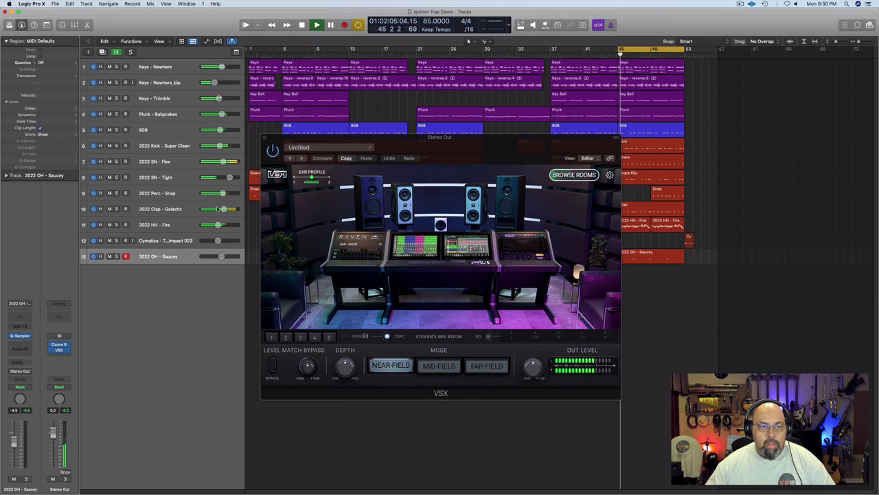
- Audition the mix in the VSX SUV, Sonoma Studio and SA-PODS rooms, return to Steven's Mix Room, close VSX and stop playback
left_click(577, 179)
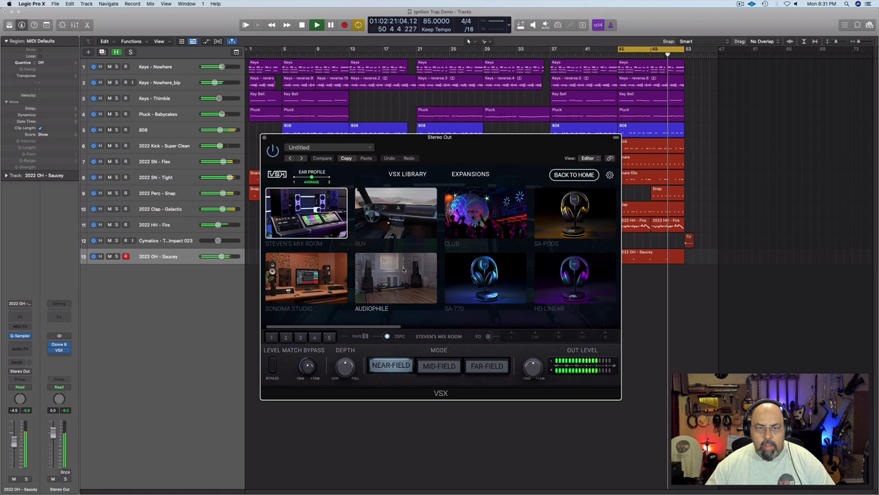
left_click(404, 221)
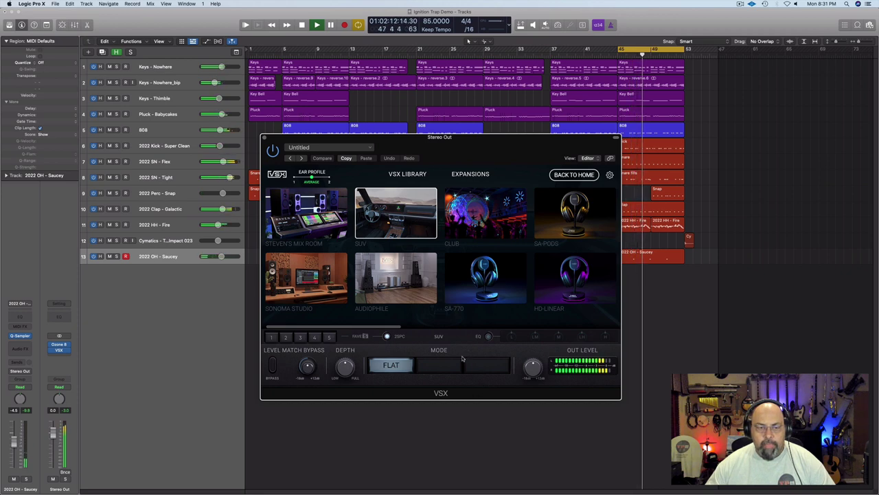
left_click(317, 288)
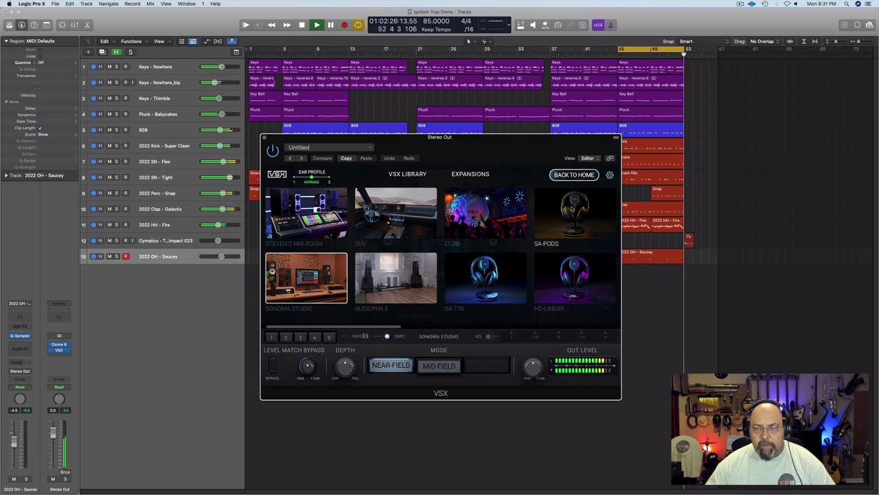
left_click(575, 203)
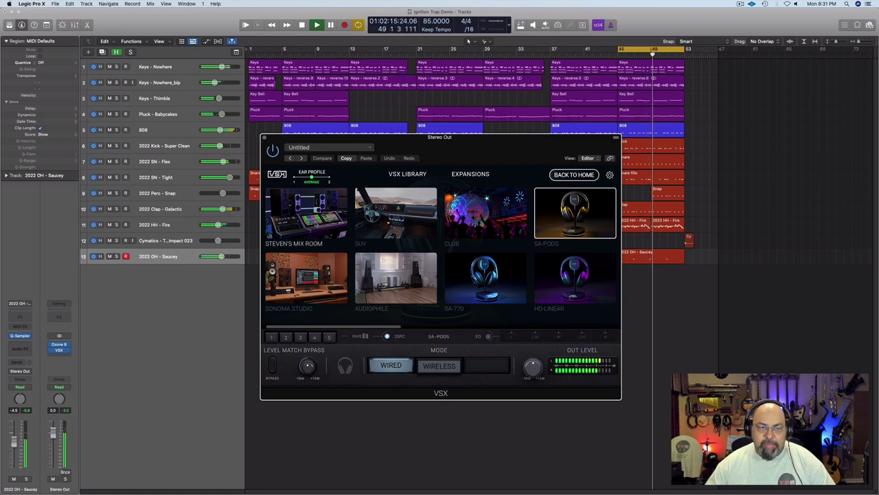
left_click(318, 224)
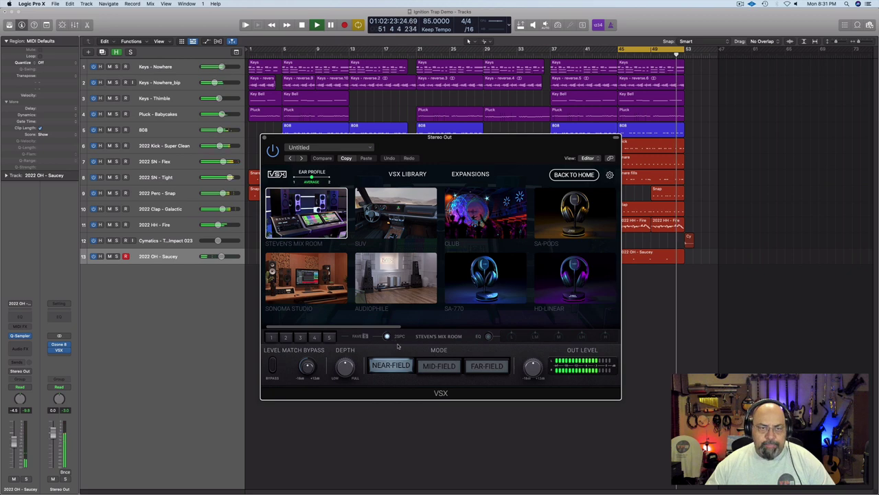
left_click(574, 175)
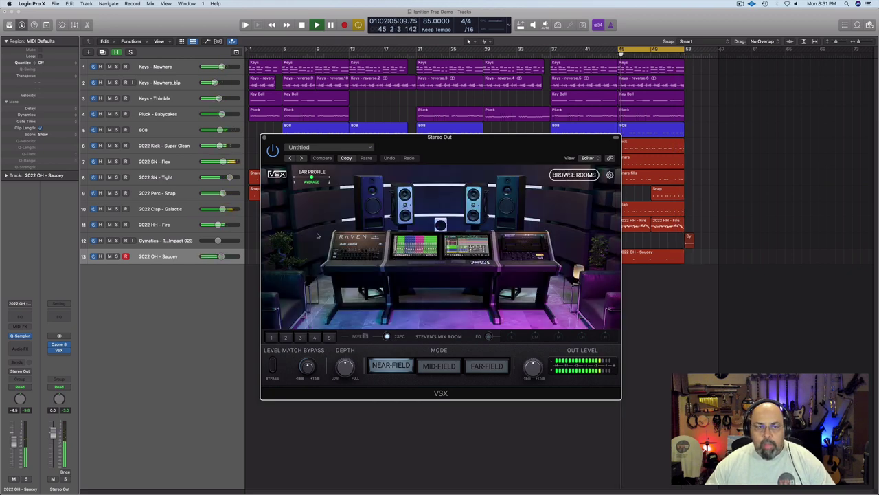
left_click(264, 138)
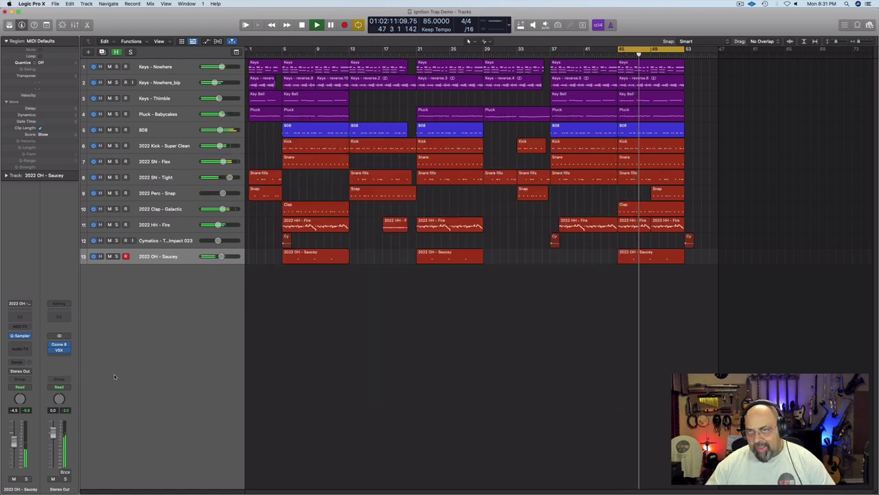
mouse_move(51, 352)
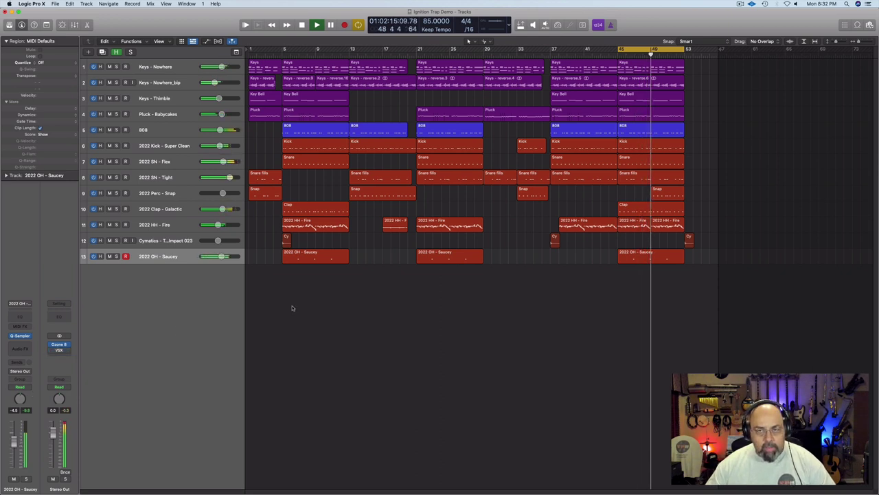
key("space")
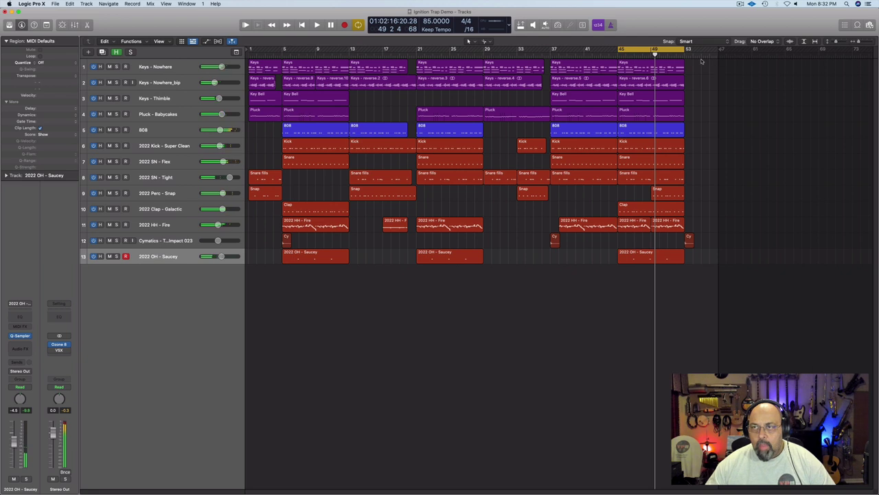
- Play the end of the arrangement past bar 53 without the cycle, stop, and return the playhead to bar 53
left_click_drag(689, 50, 692, 49)
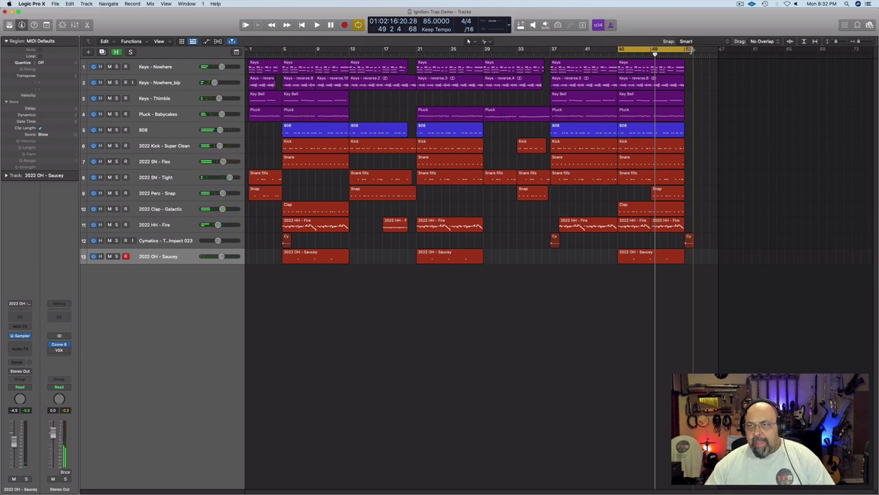
left_click(676, 54)
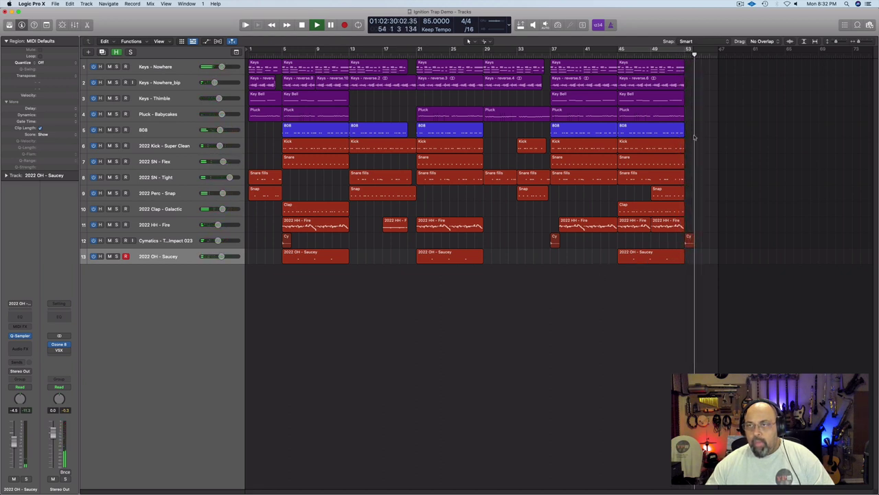
key("space")
left_click(685, 54)
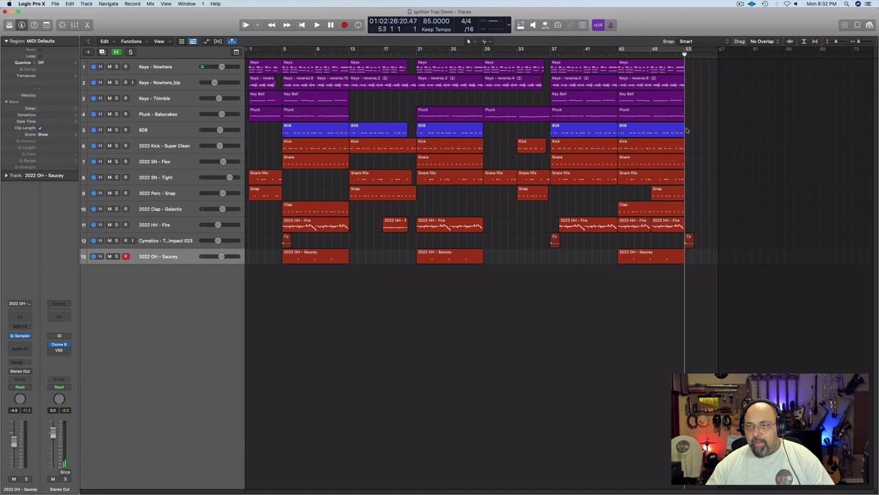
- Extend the last 808 and Clap regions to bar 54 and add a closing note at bar 53 in each
left_click_drag(687, 133, 692, 132)
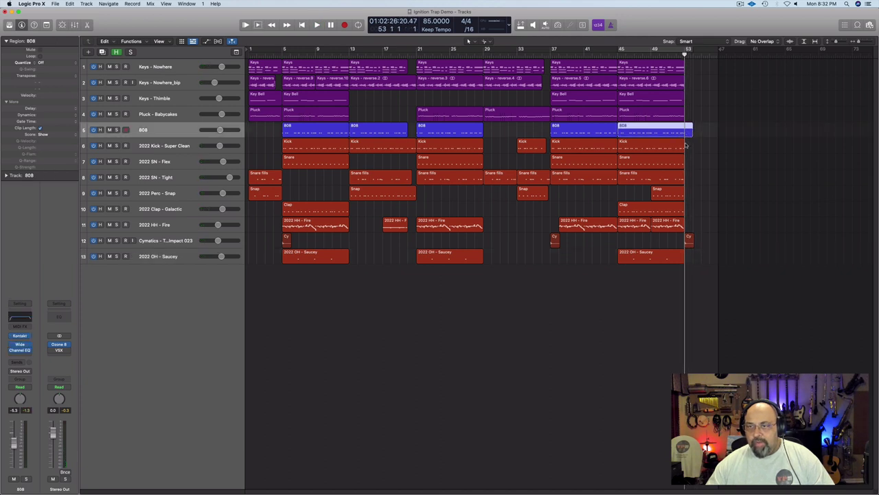
double_click(681, 132)
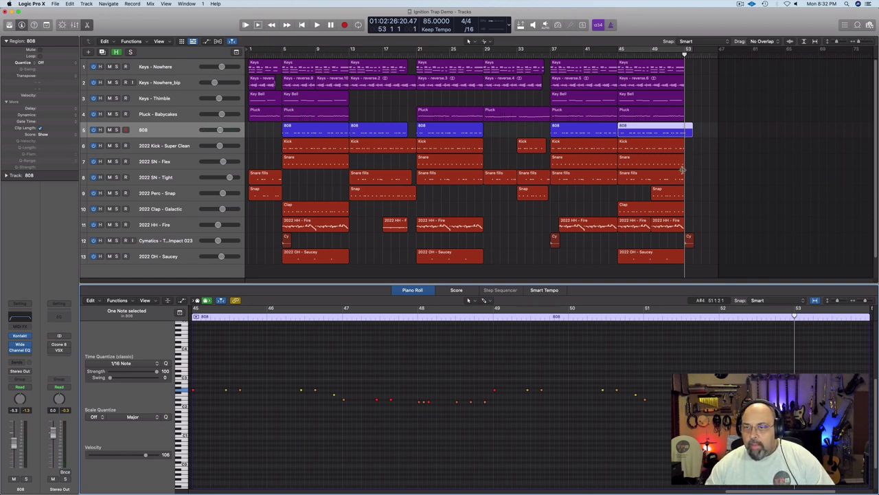
left_click(679, 213)
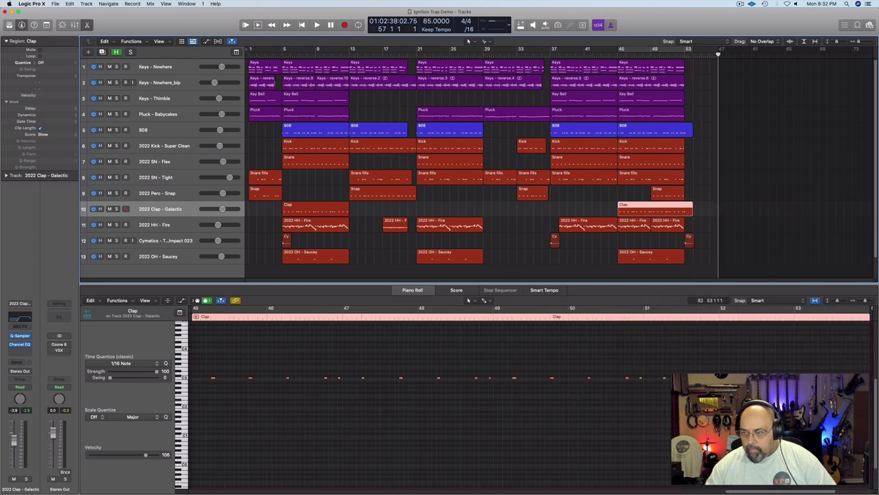
left_click(792, 378)
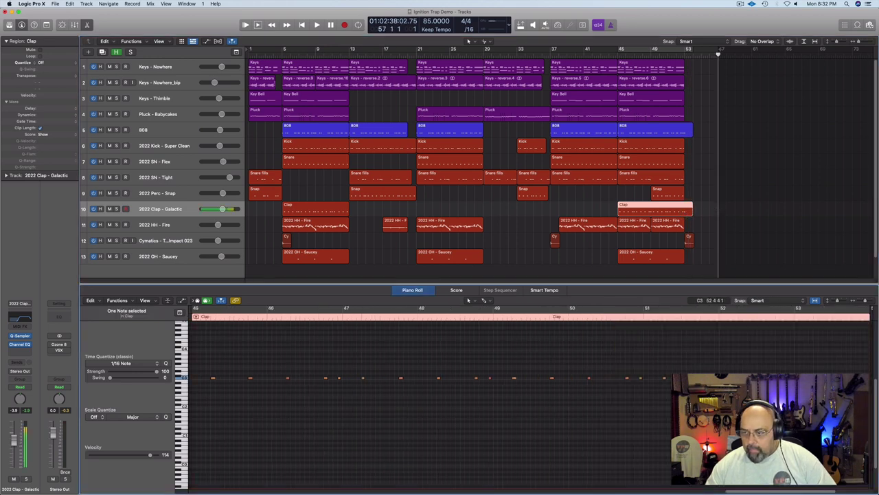
- Lengthen the last 2022 OH - Saucey region to about bar 54 and add an open hi-hat note at bar 53
left_click(677, 258)
left_click_drag(683, 261, 695, 263)
left_click(776, 380)
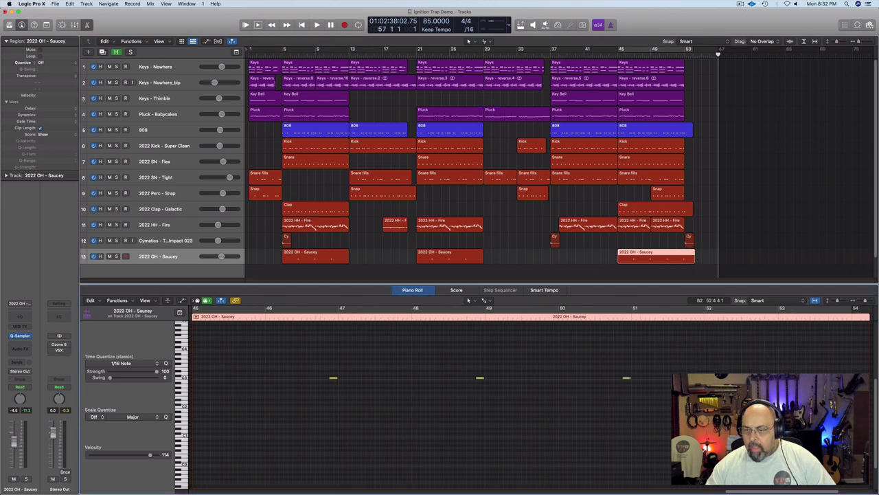
left_click(776, 377)
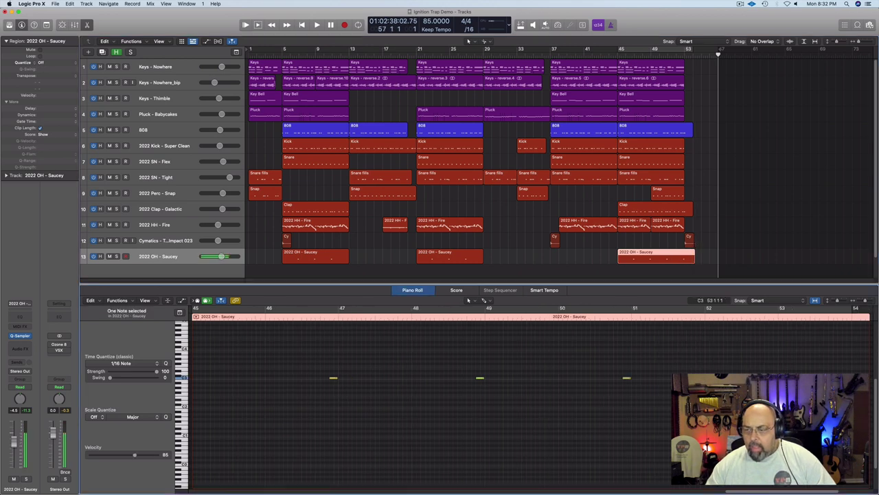
- Try extending the last Key Bell region to bar 54 with a shortened high copy of its final note at bar 53, and play it
left_click(681, 103)
left_click_drag(686, 101, 693, 102)
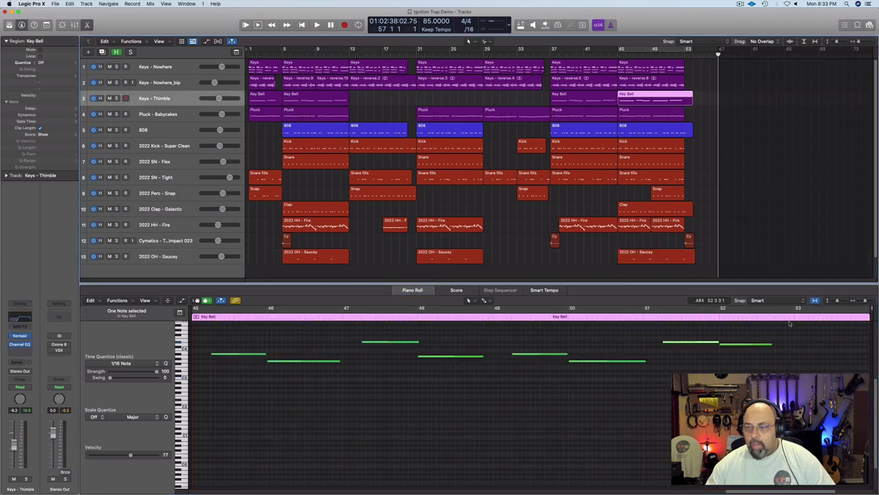
left_click(761, 345)
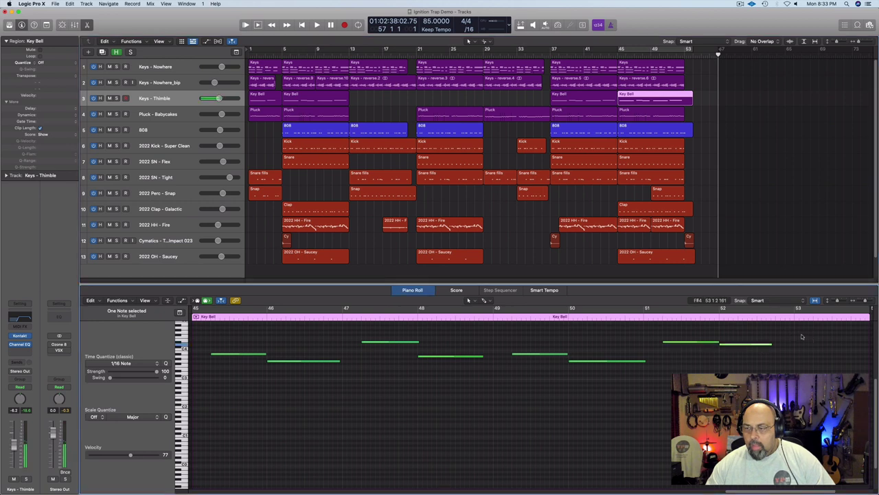
left_click(797, 329)
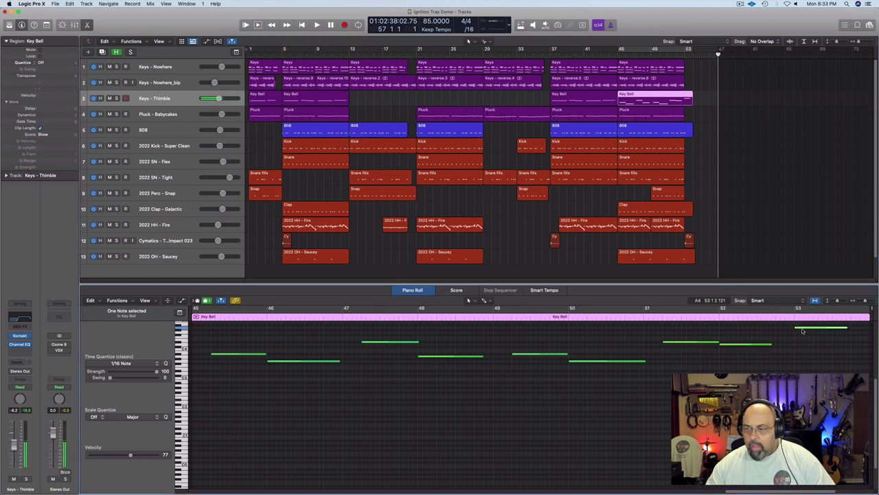
left_click_drag(803, 330, 832, 334)
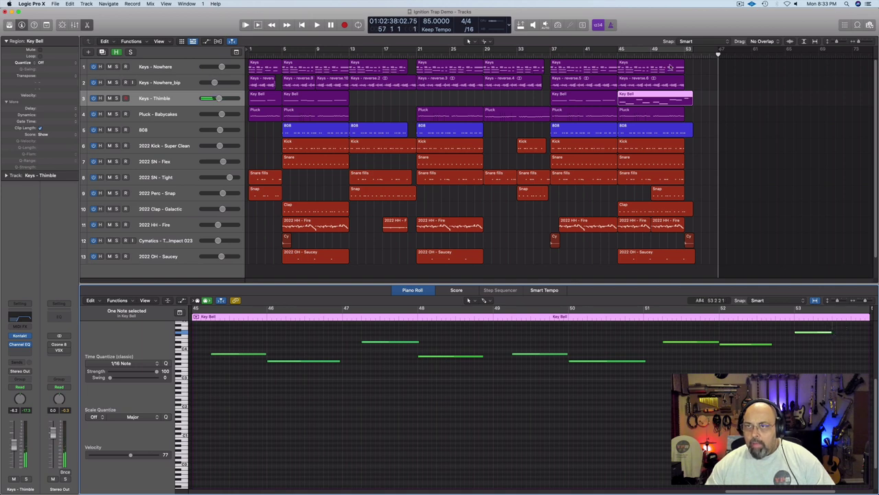
left_click(668, 55)
key("space")
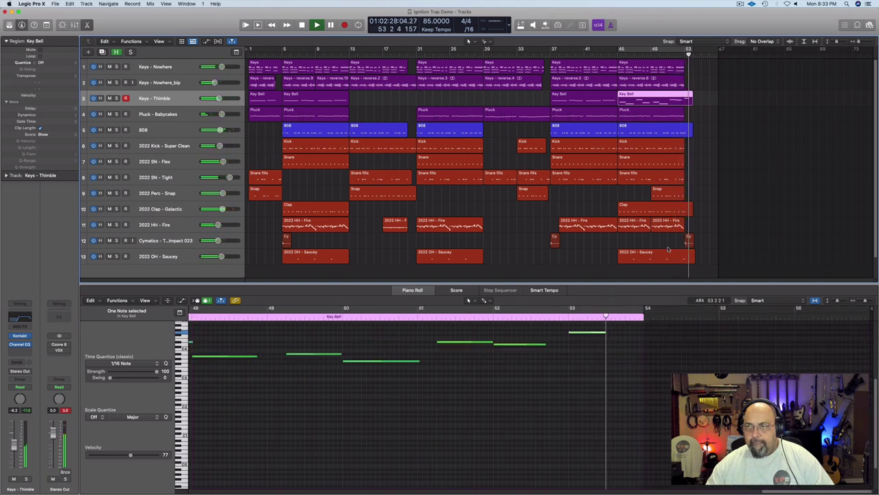
- Stop playback, audition the high Key Bell note at bar 53 and delete it
left_click(595, 350)
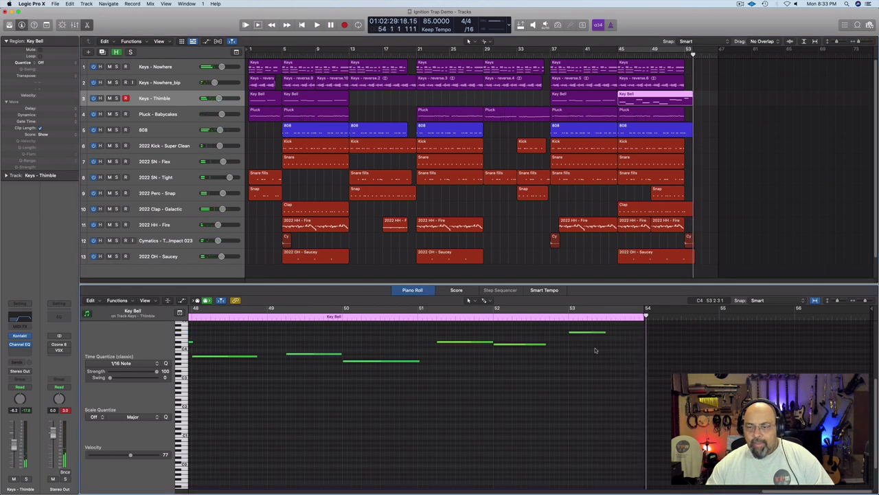
left_click(595, 333)
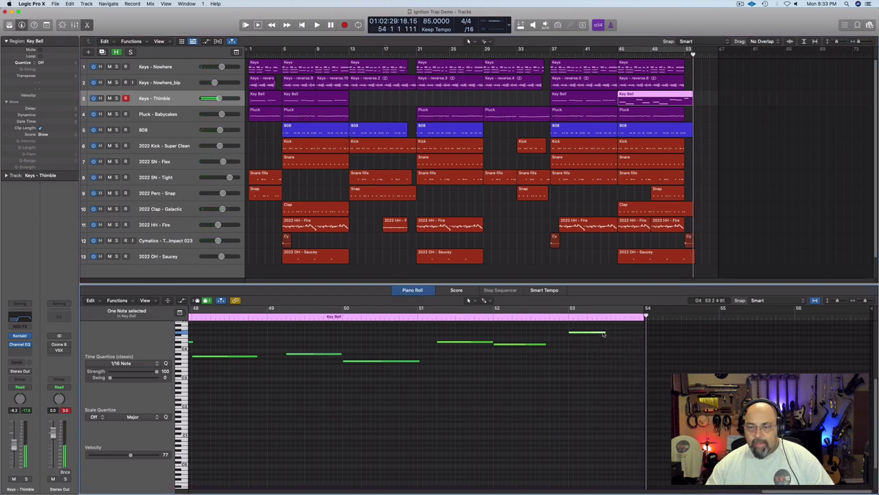
left_click(591, 339)
left_click(590, 333)
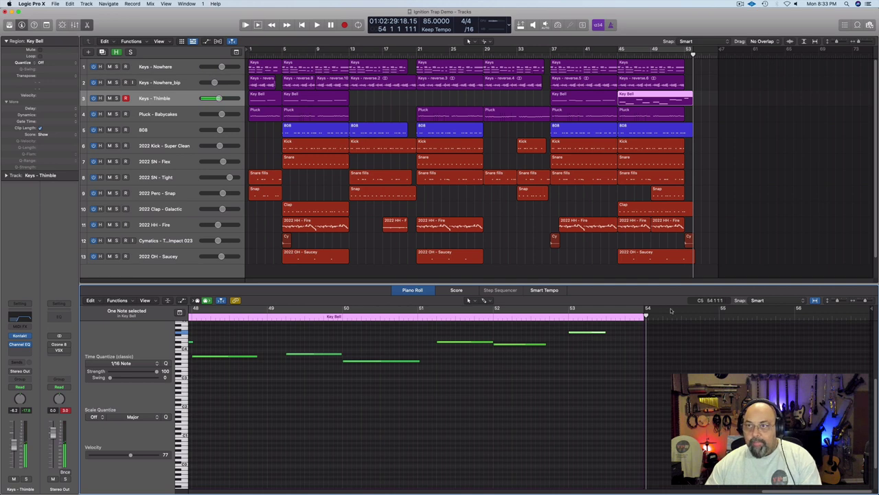
key("Delete")
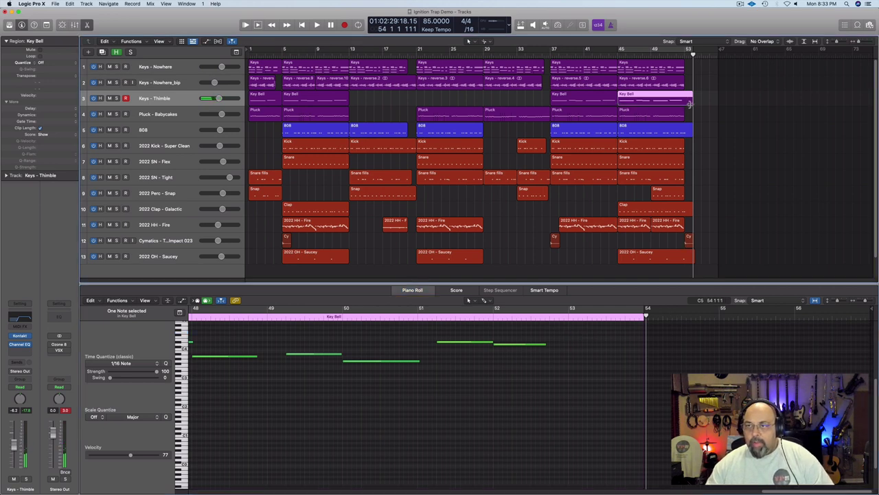
- Audition notes near the end of the last Pluck region and the last Keys region in the Piano Roll
left_click(681, 116)
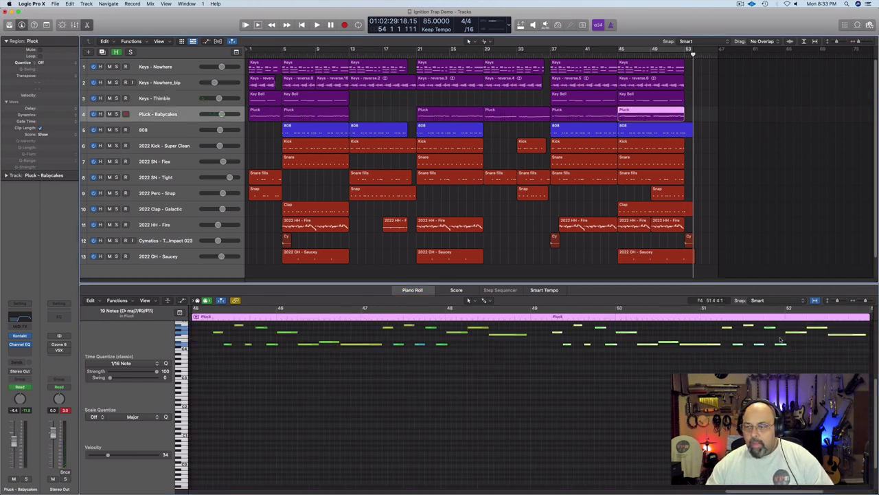
left_click(780, 344)
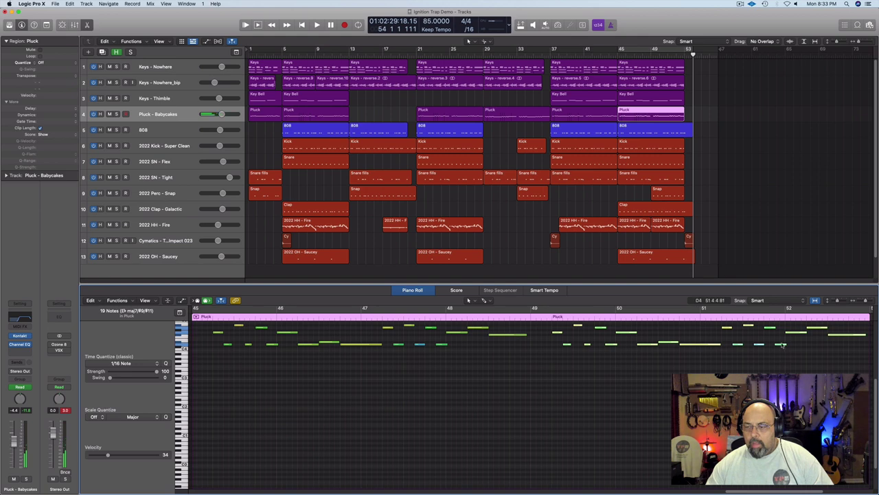
left_click(672, 69)
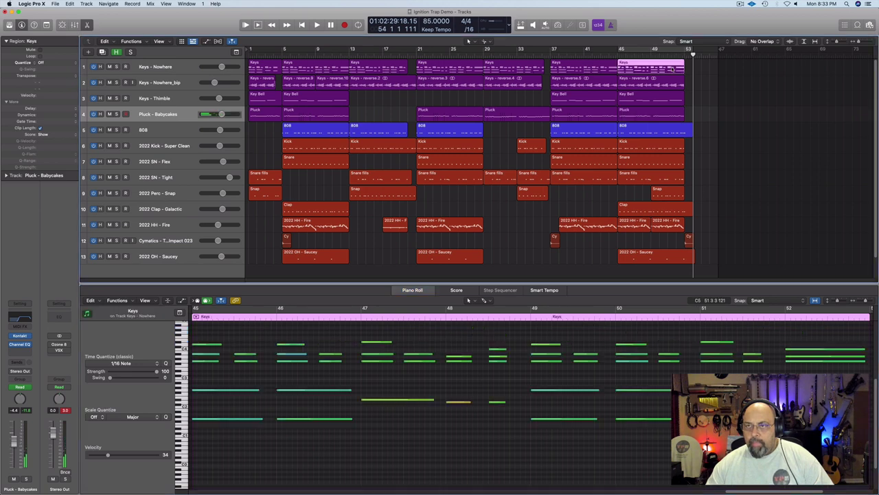
left_click(724, 343)
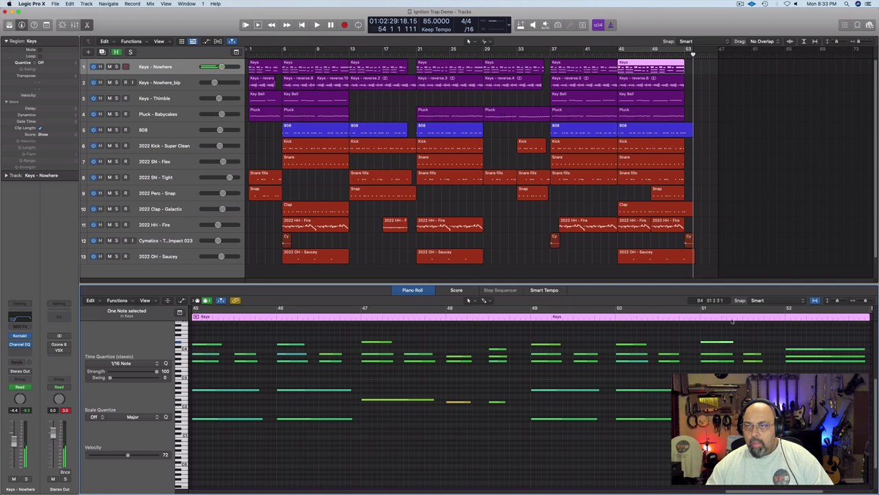
- Audition the final note of the last Key Bell region and extend the region to bar 54
left_click(678, 101)
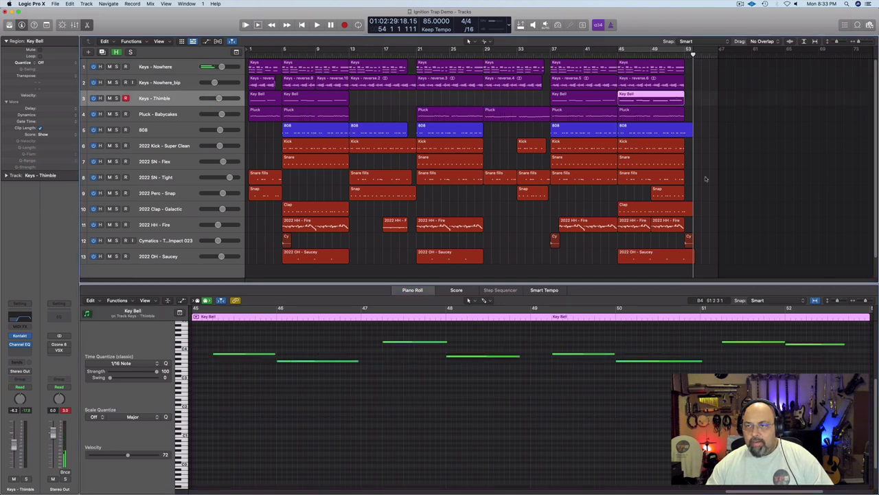
left_click(790, 345)
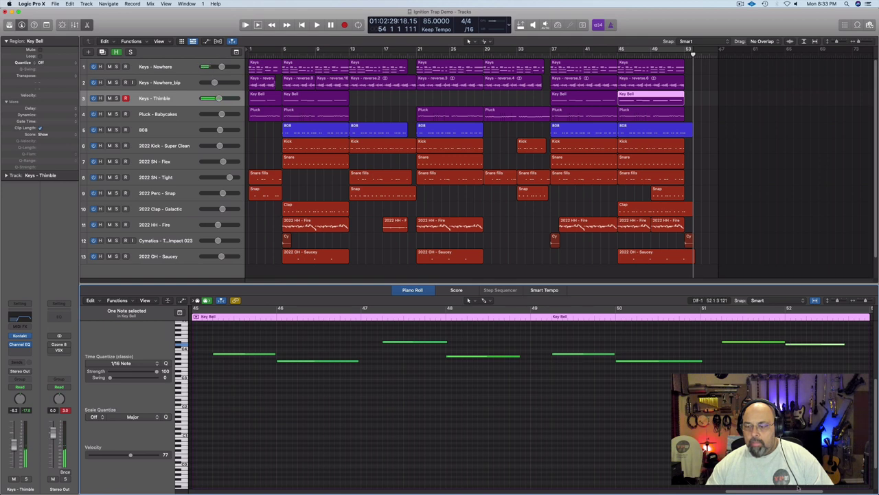
left_click_drag(798, 486, 837, 489)
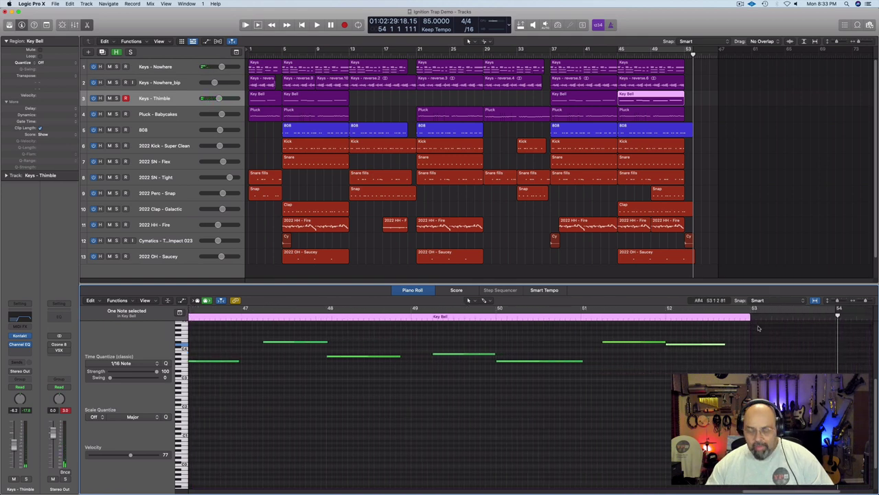
left_click(764, 328)
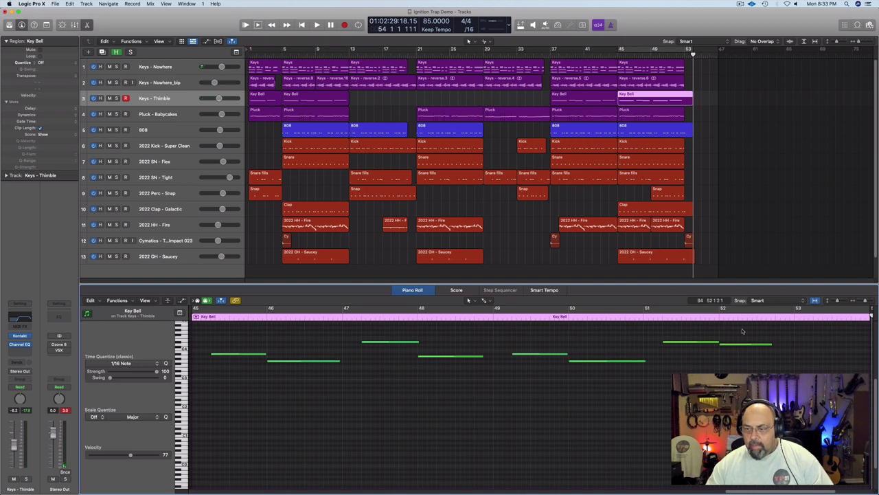
- Try shortening the Key Bell region's final note at bar 52, play the ending, and undo the change
left_click_drag(770, 345, 728, 344)
left_click(645, 316)
key("space")
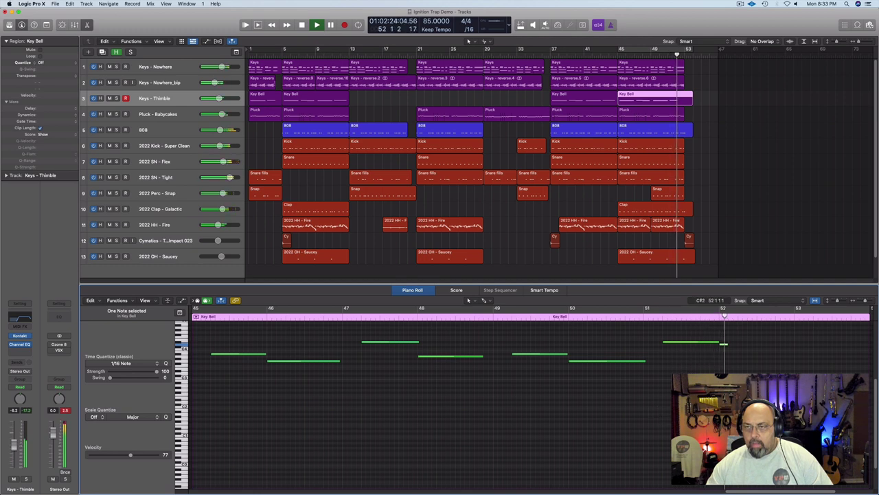
key("super+z")
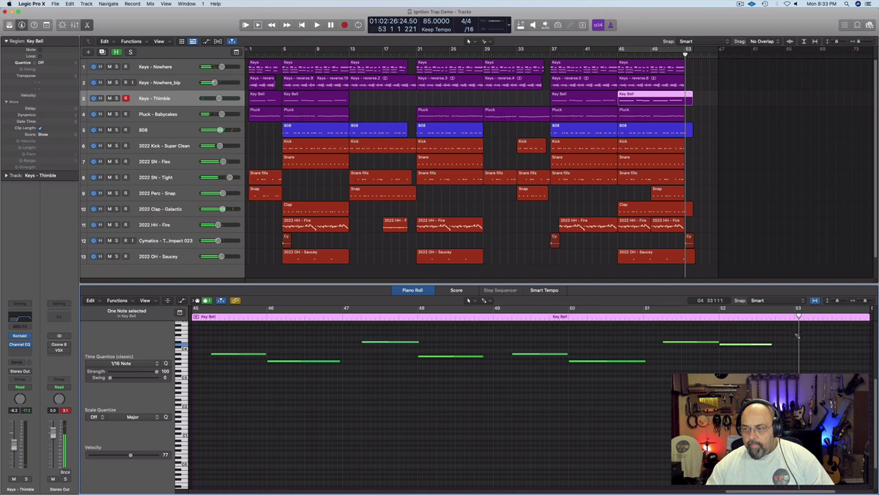
- Add a short, lower note at bar 53 of the last Key Bell region and play the ending
left_click(796, 360)
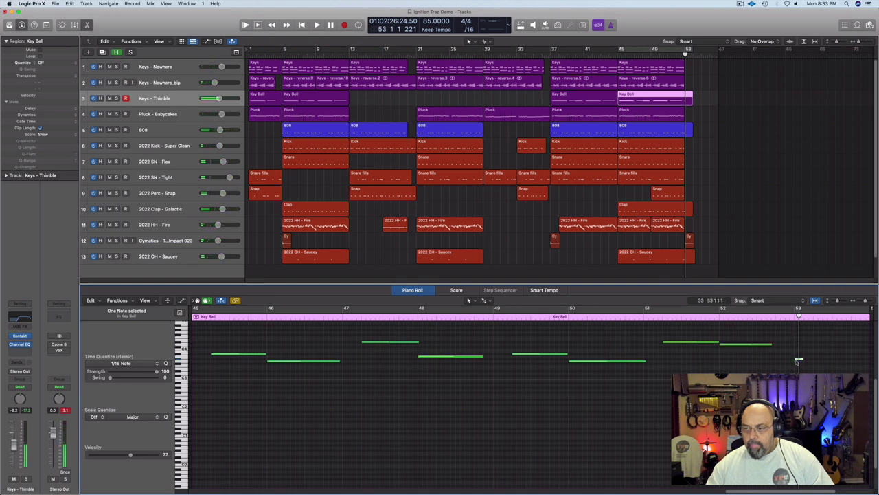
double_click(718, 317)
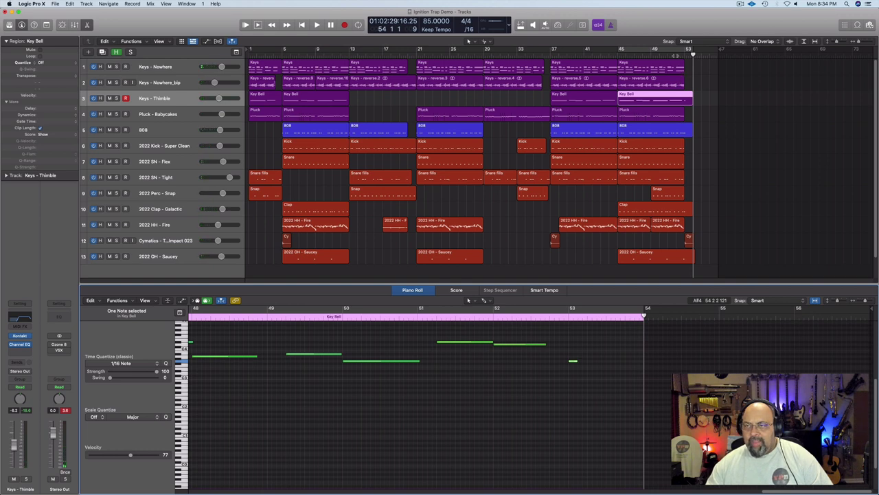
key("space")
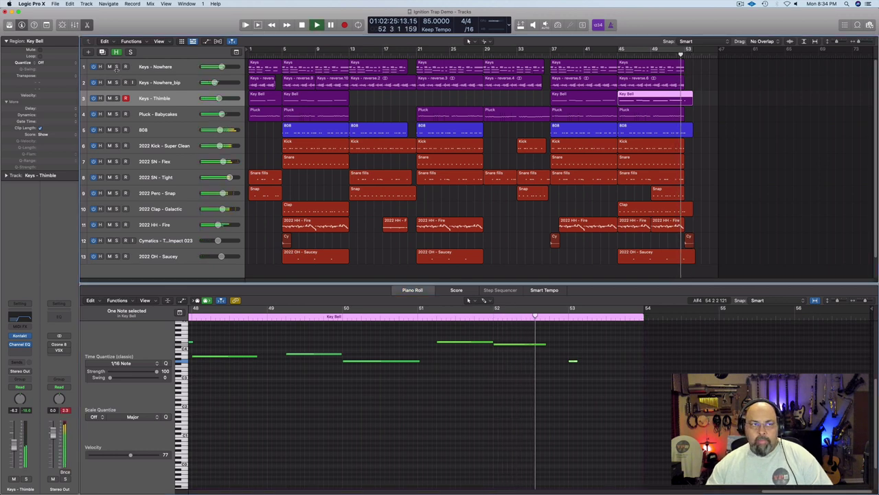
- Solo the Keys - Nowhere track while the ending plays, and switch the solo off again
left_click(116, 67)
left_click(117, 66)
left_click(116, 67)
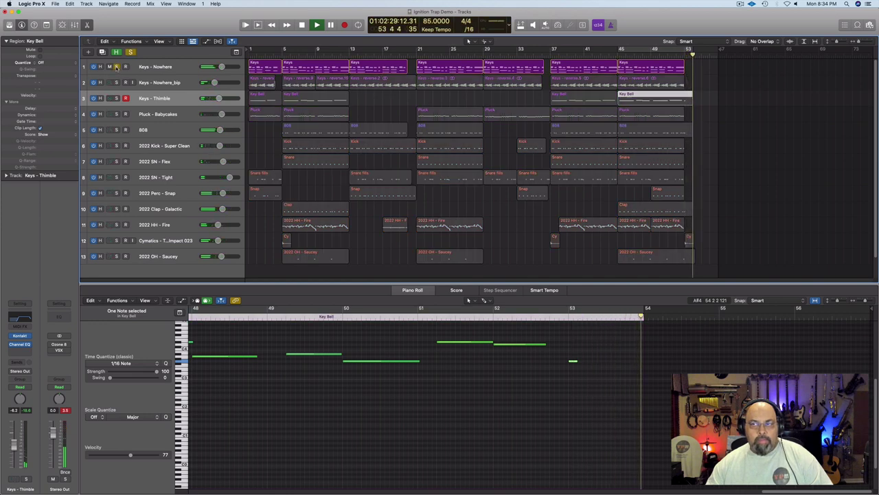
left_click(116, 66)
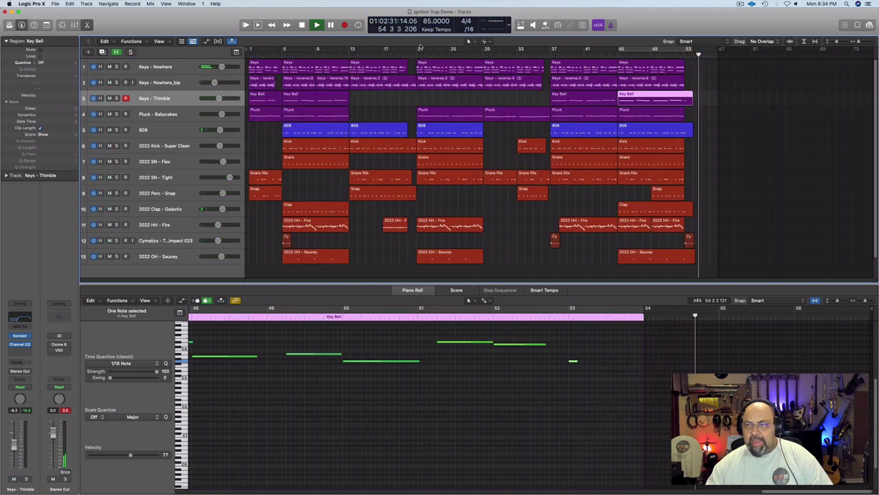
- Stop playback, close the Piano Roll and show automation on the arrangement tracks
key("space")
key("e")
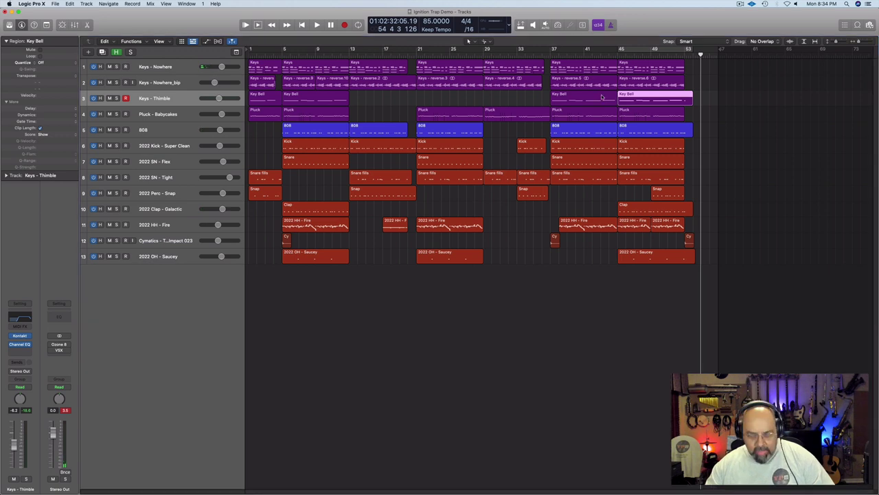
key("a")
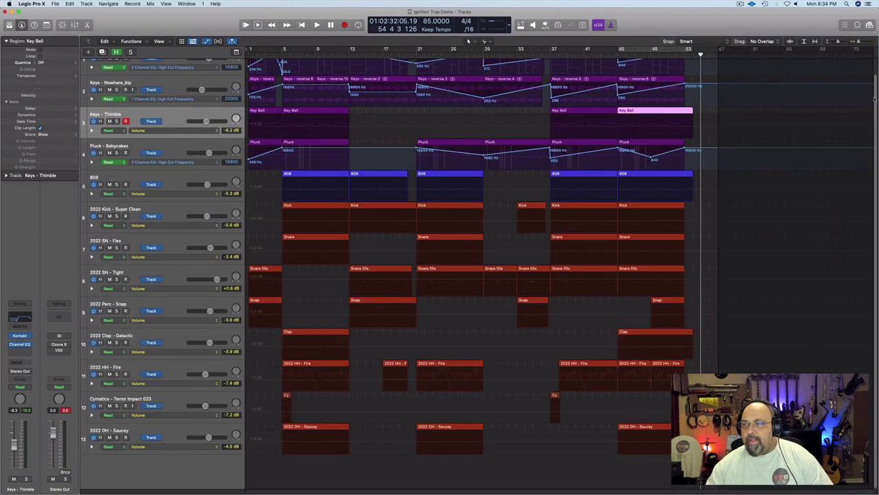
- Ramp the Channel EQ high cut automation down to 20 Hz after bar 53 on Keys - Nowhere and Keys - Nowhere_bip, and play the ending
scroll(876, 101, "up", 1)
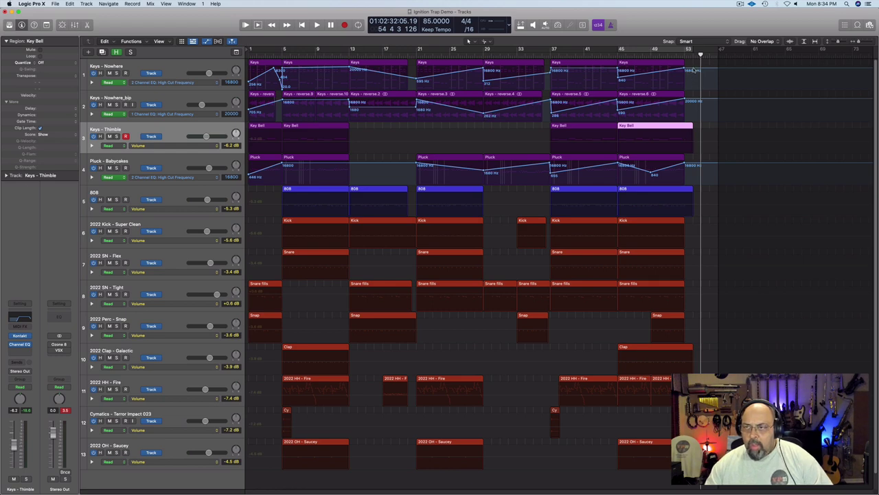
left_click(694, 70)
left_click_drag(693, 70, 694, 87)
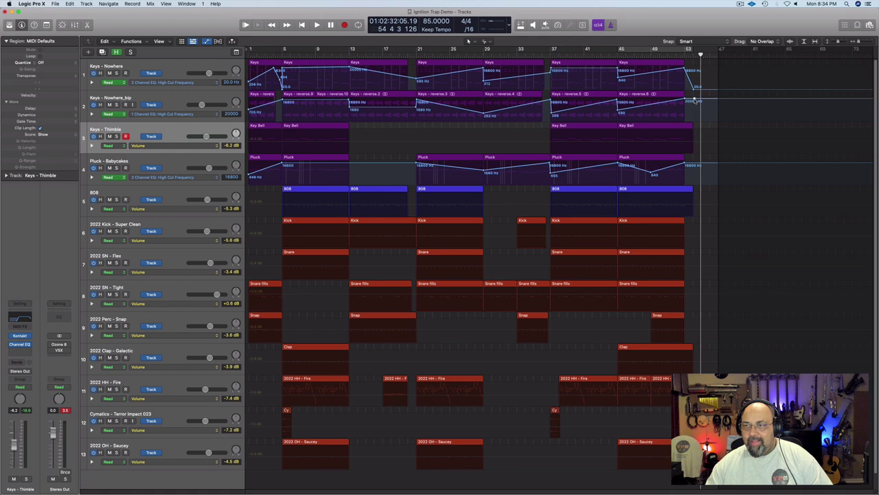
left_click_drag(695, 102, 700, 110)
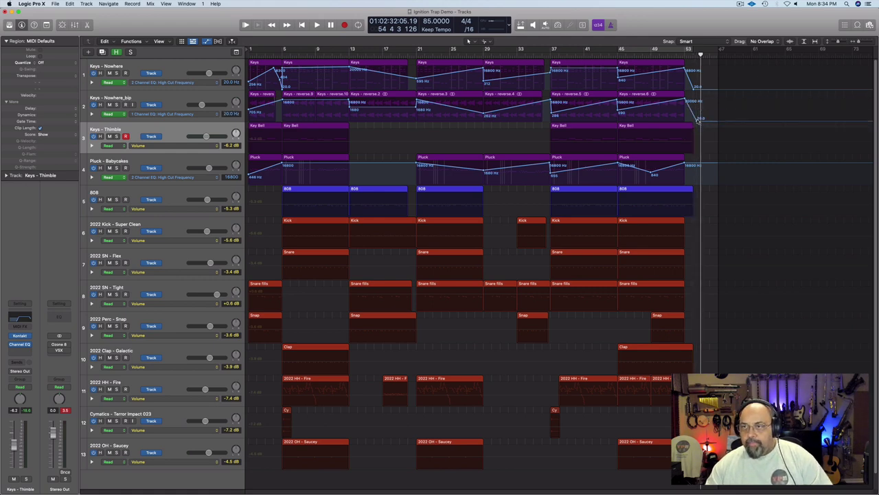
key("space")
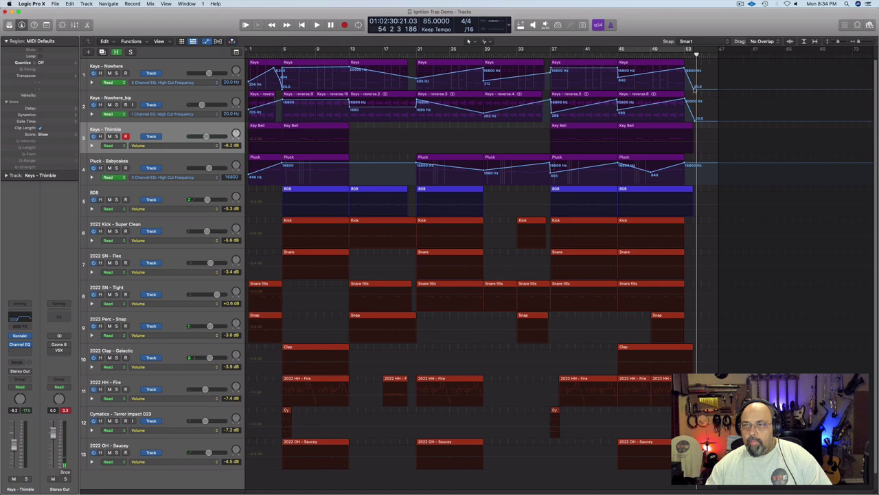
- Move both 20 Hz points slightly later, ramp Pluck - Babycakes' high cut automation down to 20 Hz after bar 53, and play the ending
left_click_drag(694, 90, 698, 89)
left_click_drag(695, 121, 699, 122)
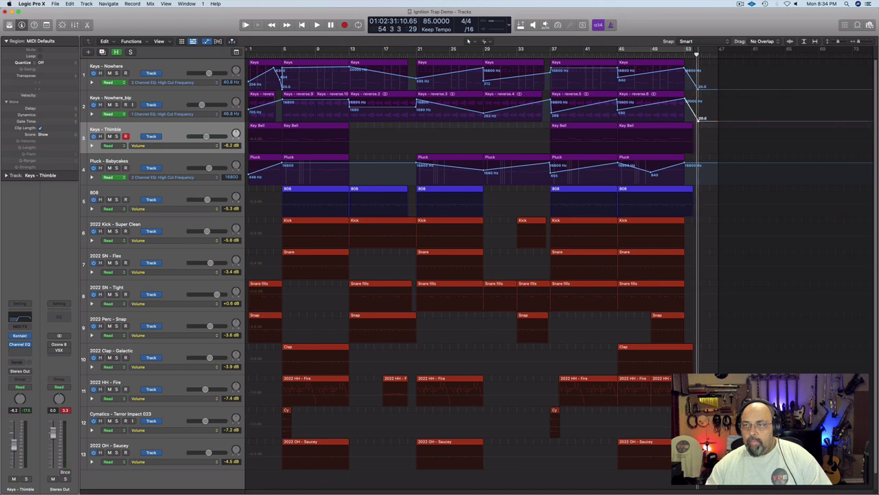
left_click_drag(700, 165, 700, 183)
left_click(681, 56)
key("space")
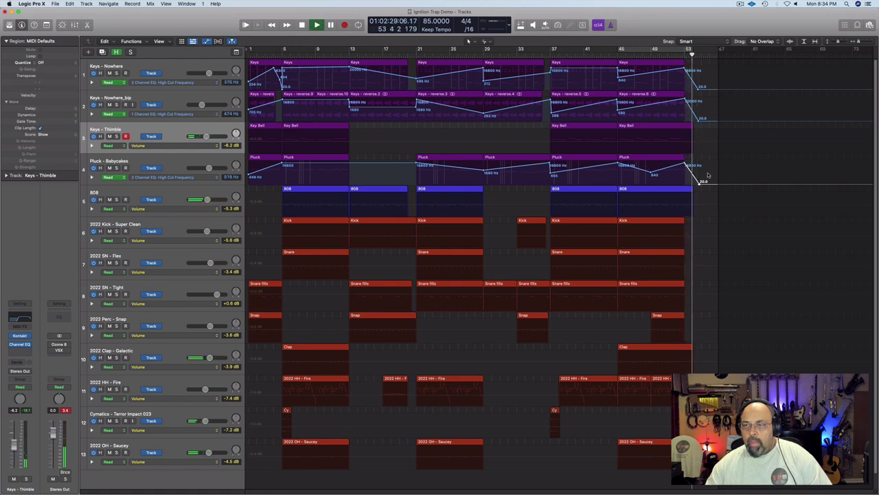
key("space")
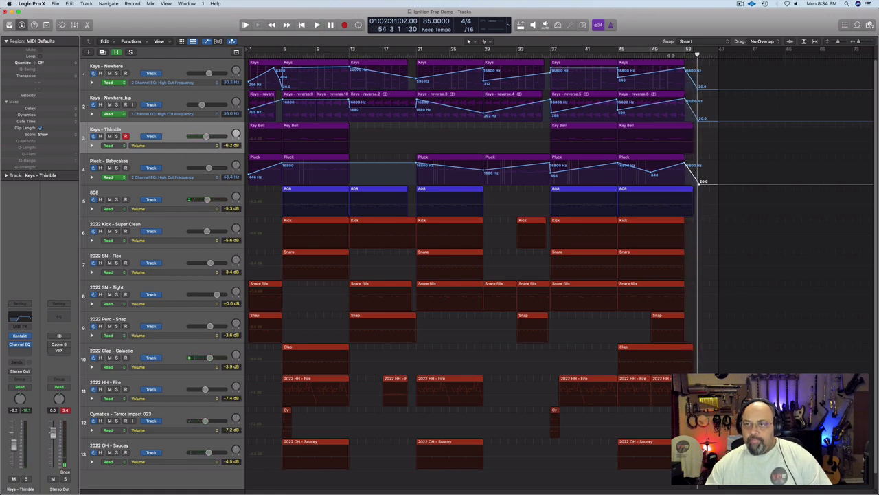
key("space")
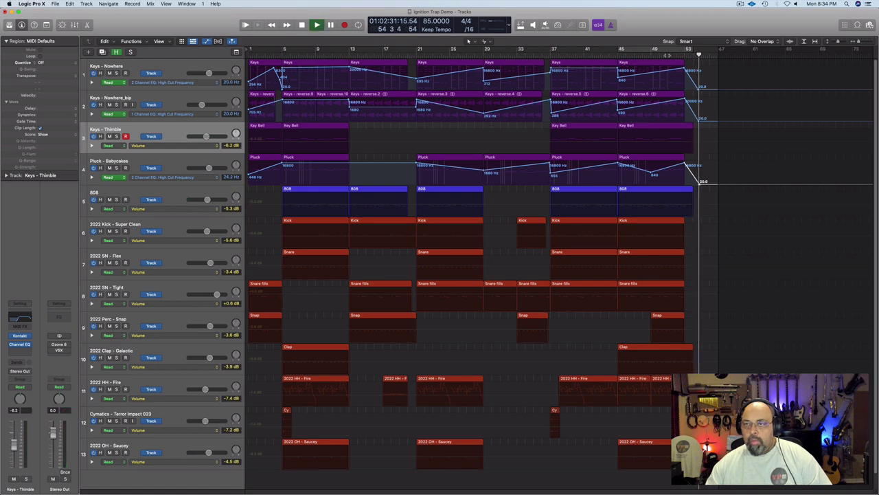
- Bend Keys - Nowhere's final high cut ramp with an extra low automation point midway for a steeper initial drop, and play the ending
left_click(667, 56)
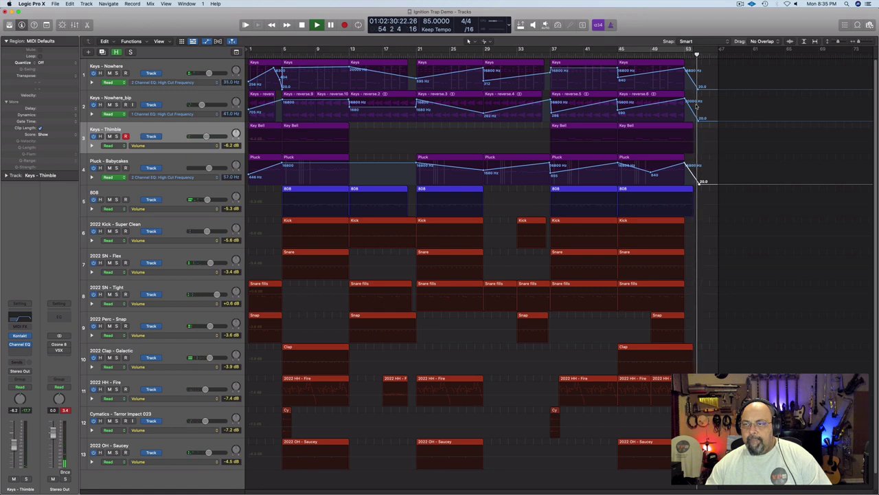
key("space")
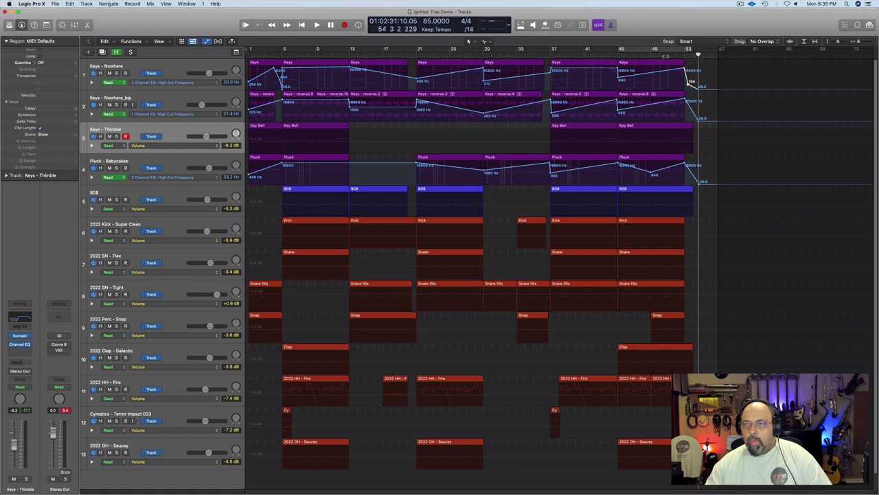
key("space")
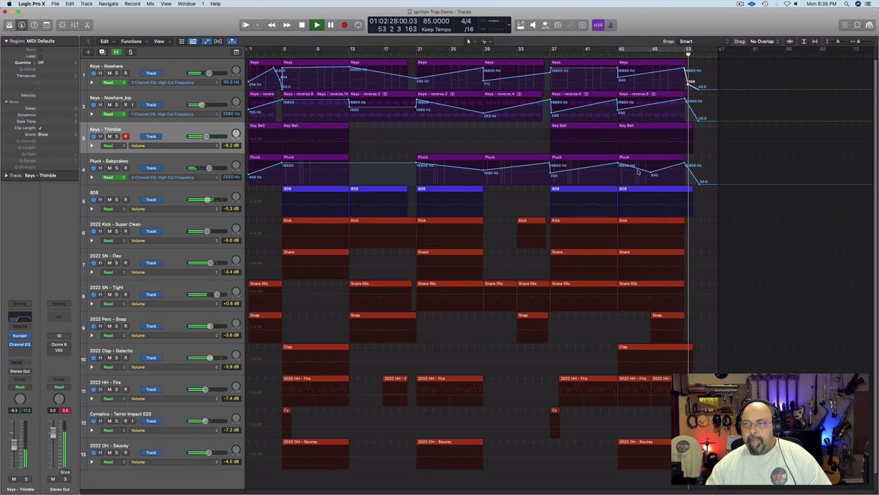
key("space")
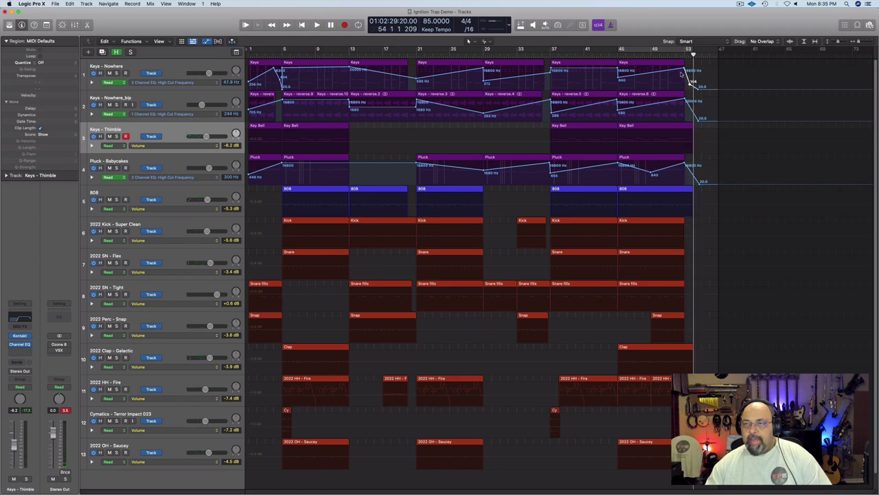
- Start Keys - Nowhere's final high cut ramp earlier, at about bar 52, while checking the ending in playback
left_click(667, 52)
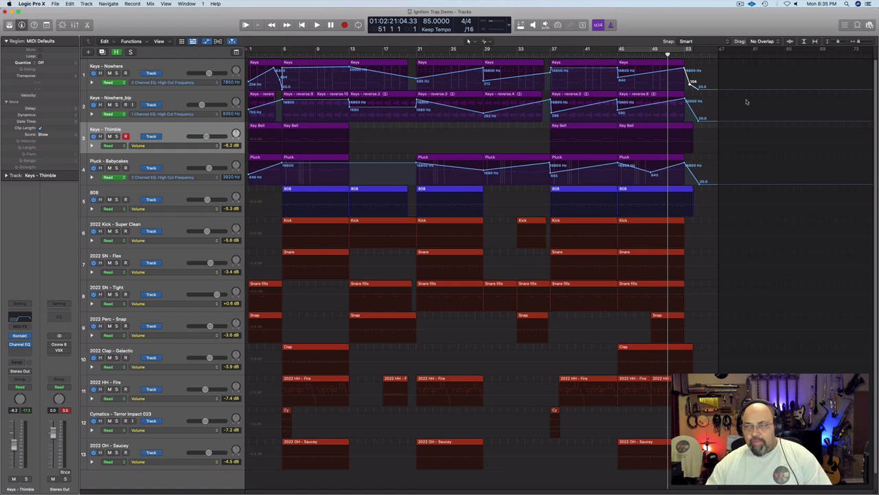
key("space")
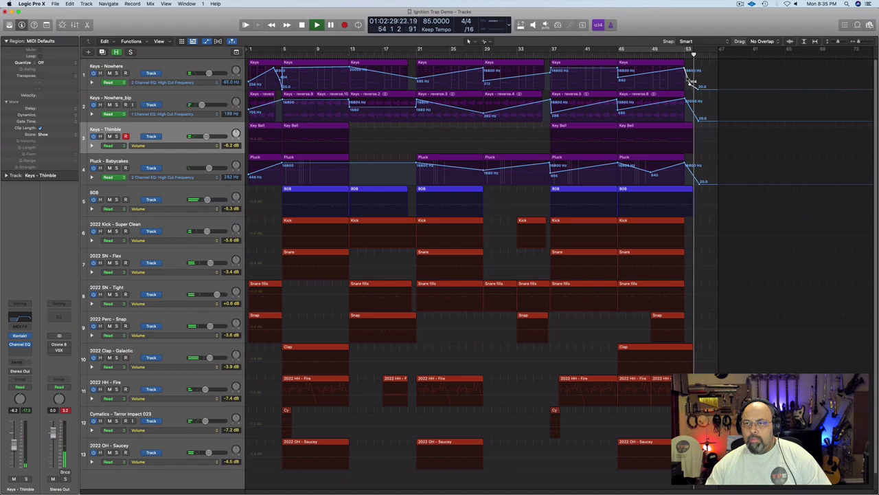
left_click_drag(682, 68, 676, 68)
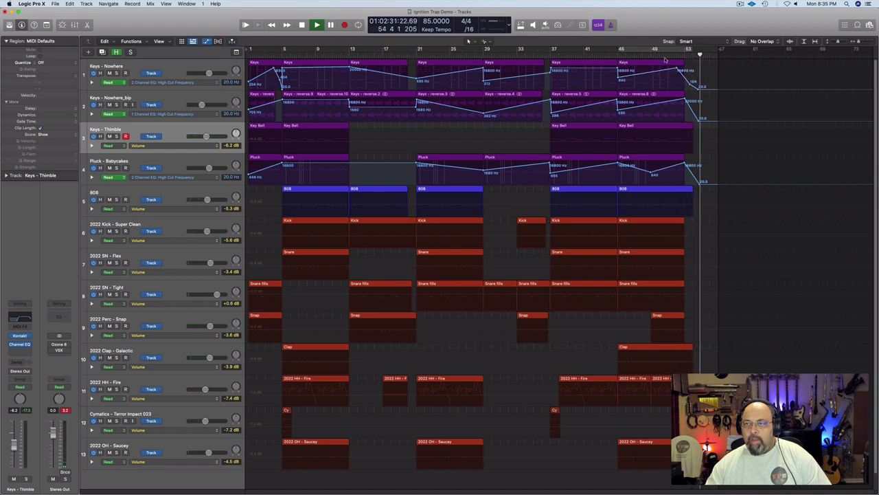
left_click(651, 55)
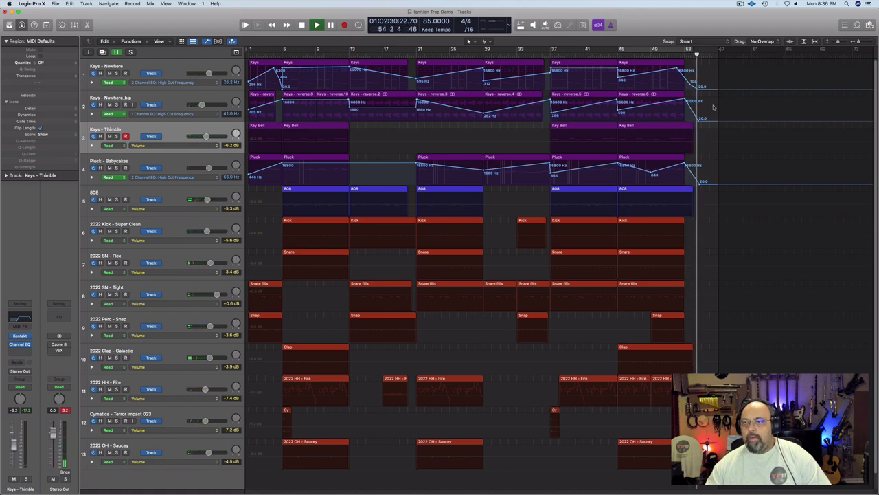
key("space")
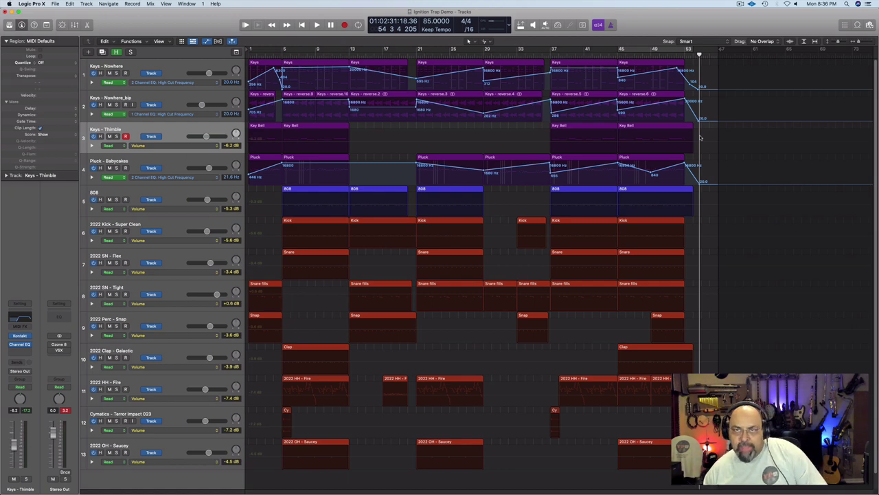
- Hide the track automation, set a cycle range from bar 1 to about bar 56, and play the whole beat
key("super+Up")
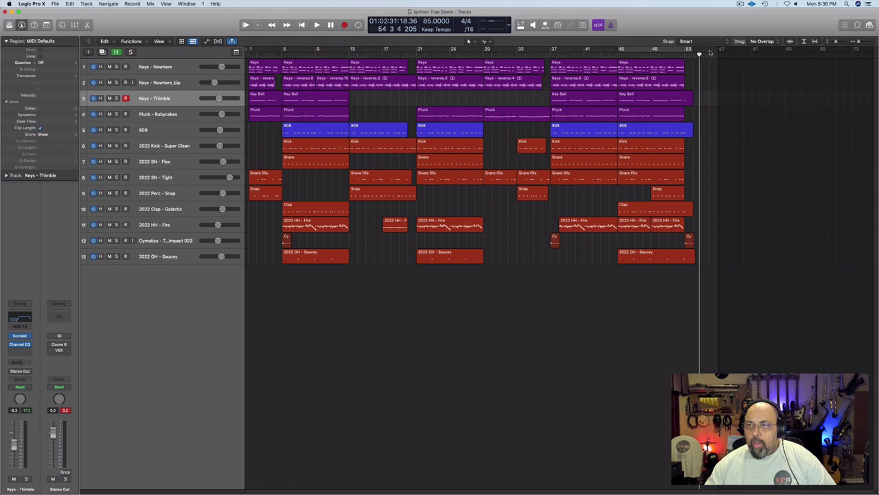
left_click_drag(711, 52, 249, 49)
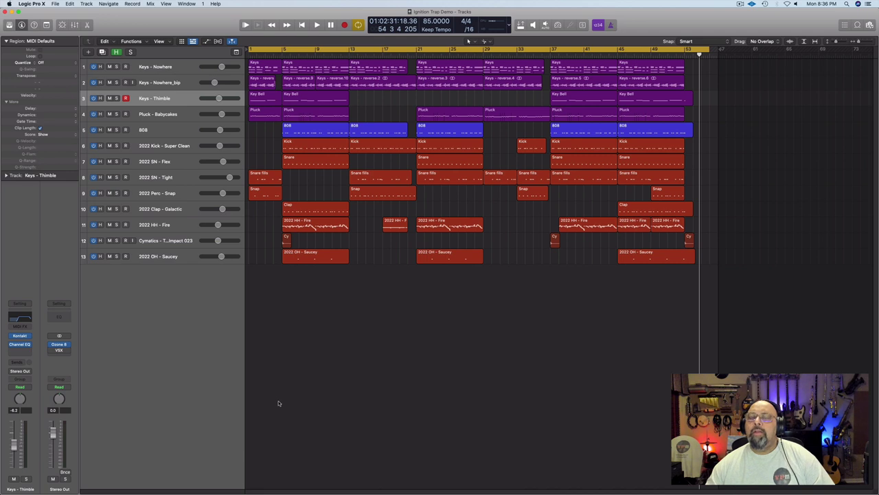
key("space")
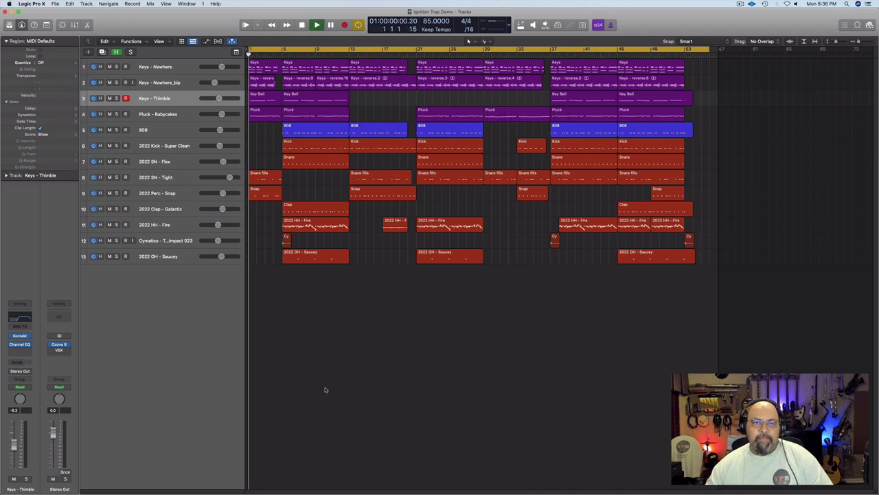